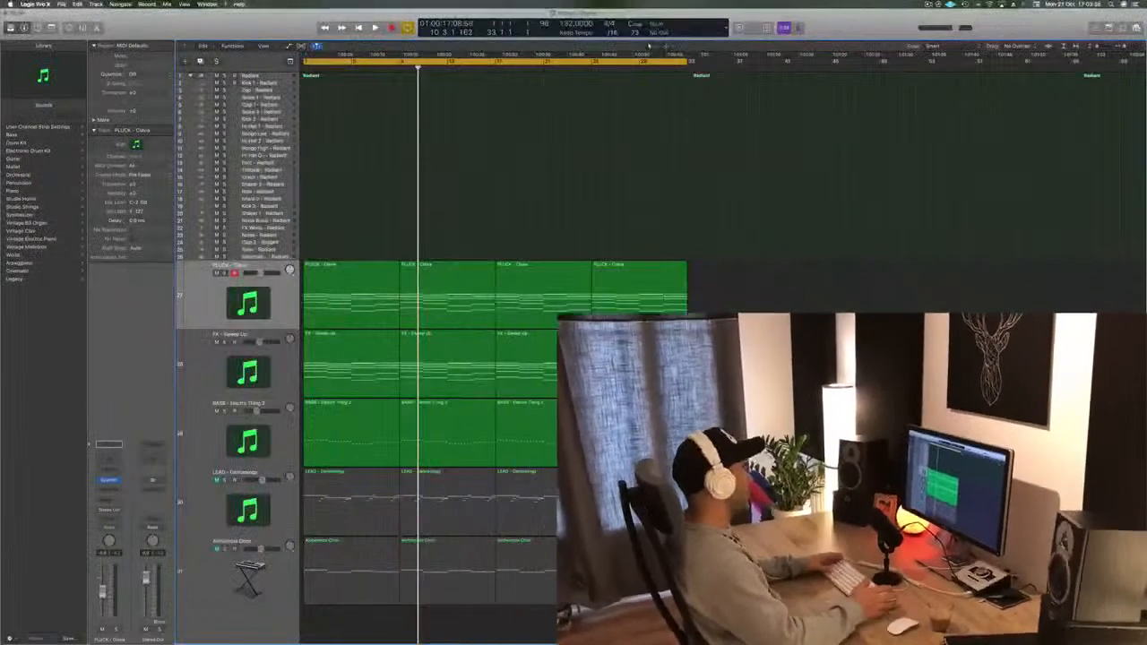
- Play the arrangement and select the pluck track with all of its regions
{"action": "key", "text": "space"}
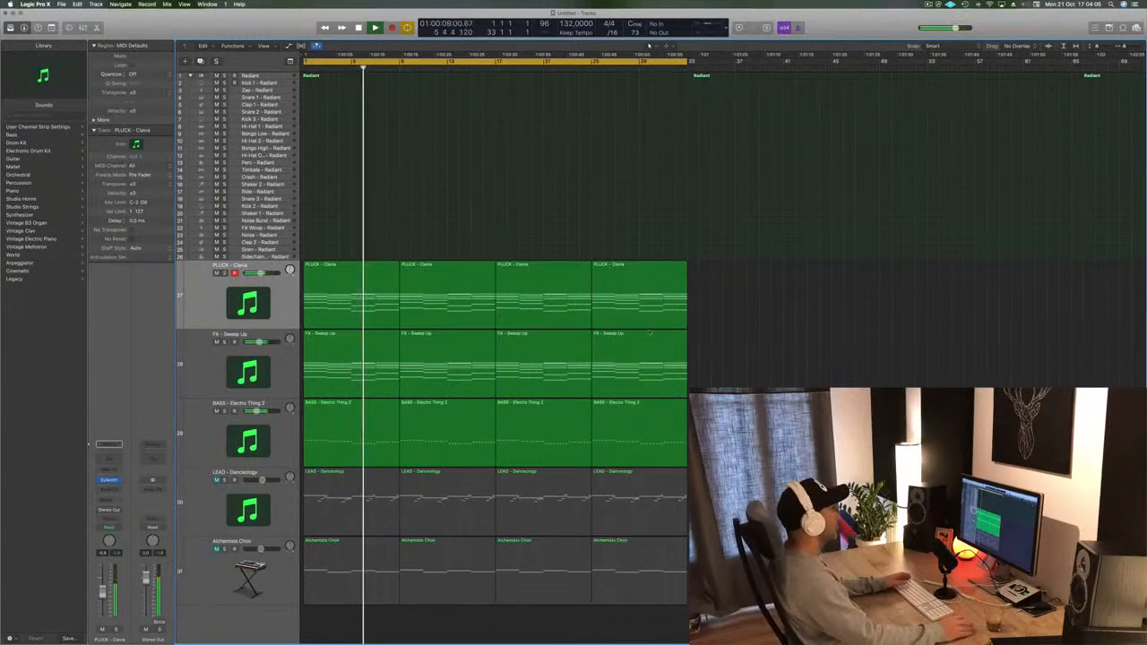
{"action": "left_click", "coordinate": [280, 305]}
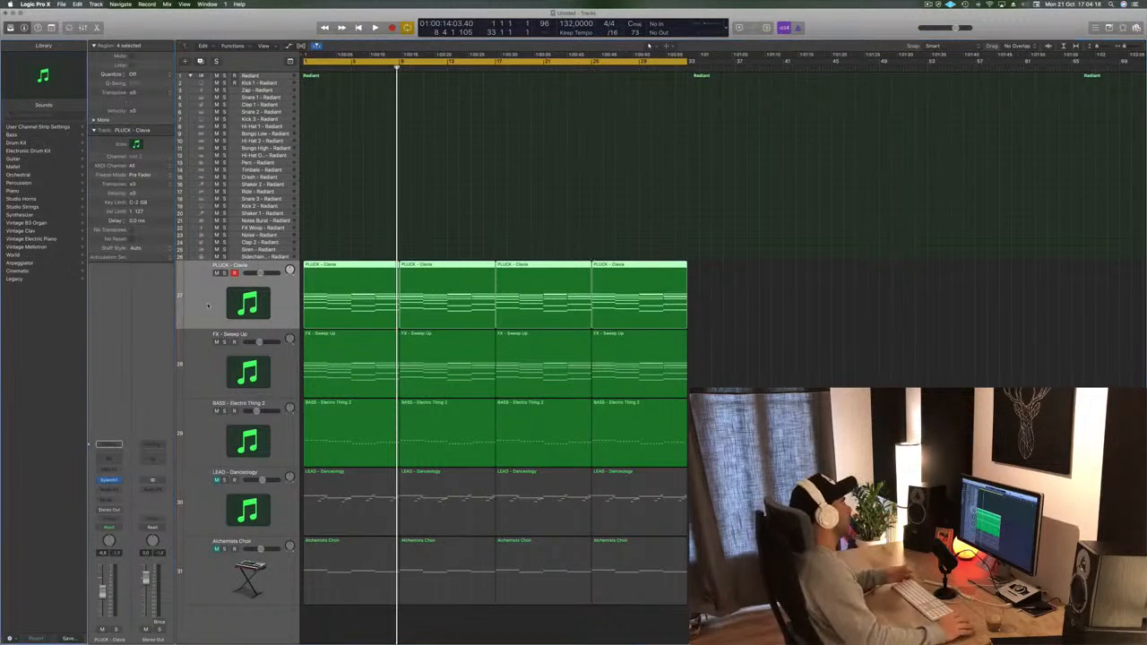
{"action": "left_click", "coordinate": [776, 347]}
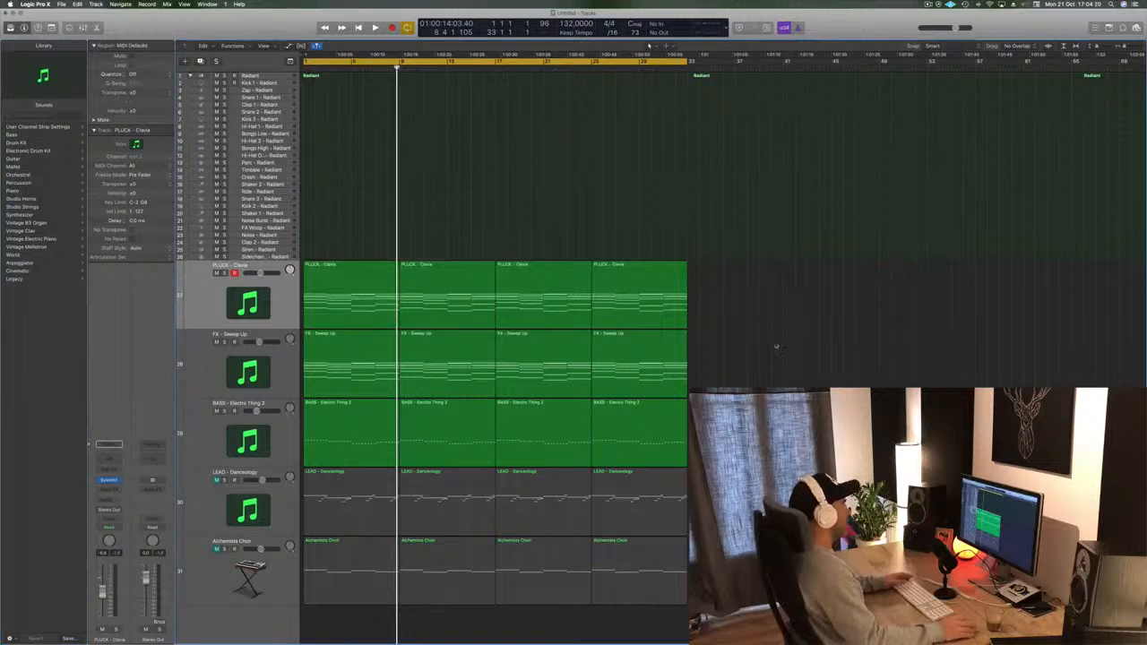
{"action": "left_click", "coordinate": [194, 309]}
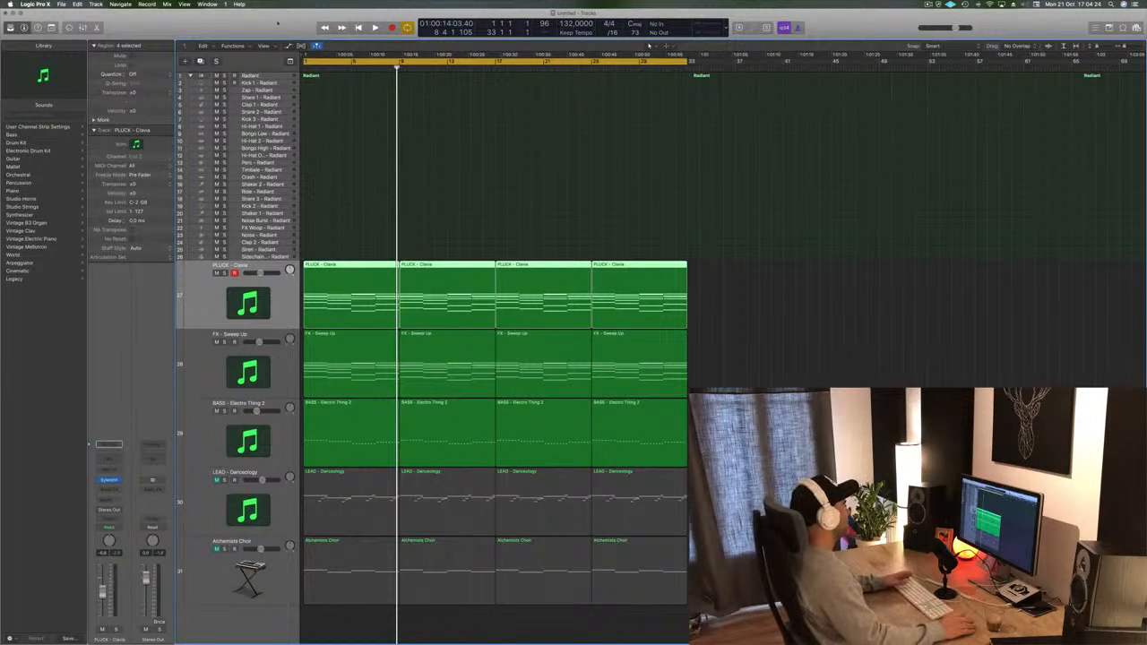
- Select the Kick 1 drum subtrack, open Musical Typing and audition its sound
{"action": "left_click", "coordinate": [288, 83]}
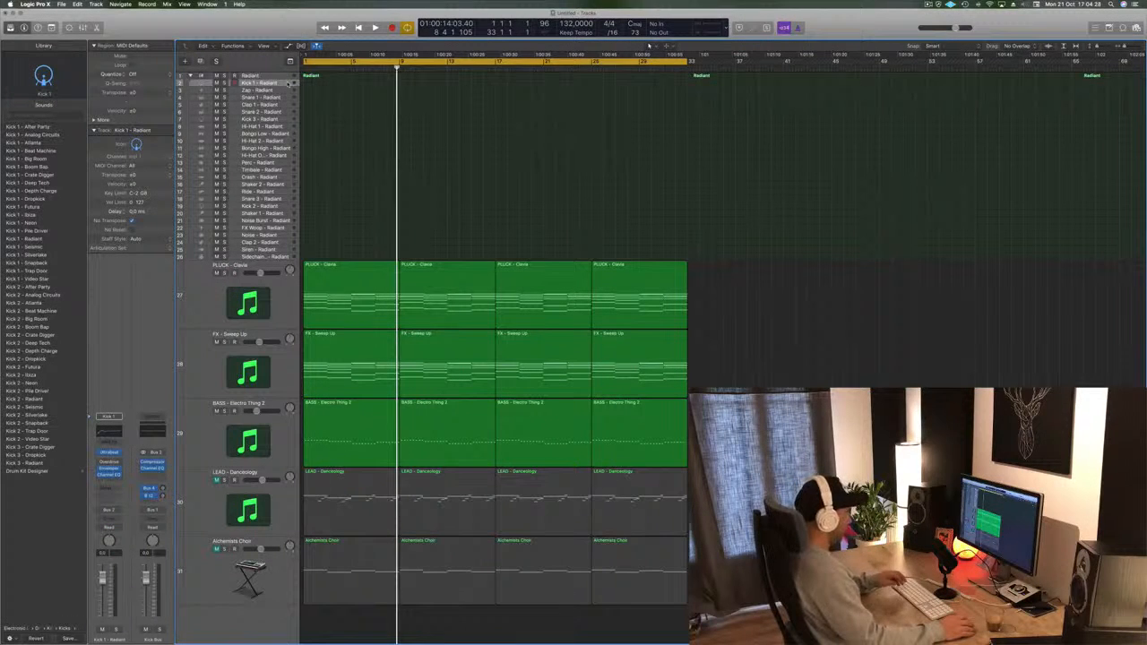
{"action": "key", "text": "super+k"}
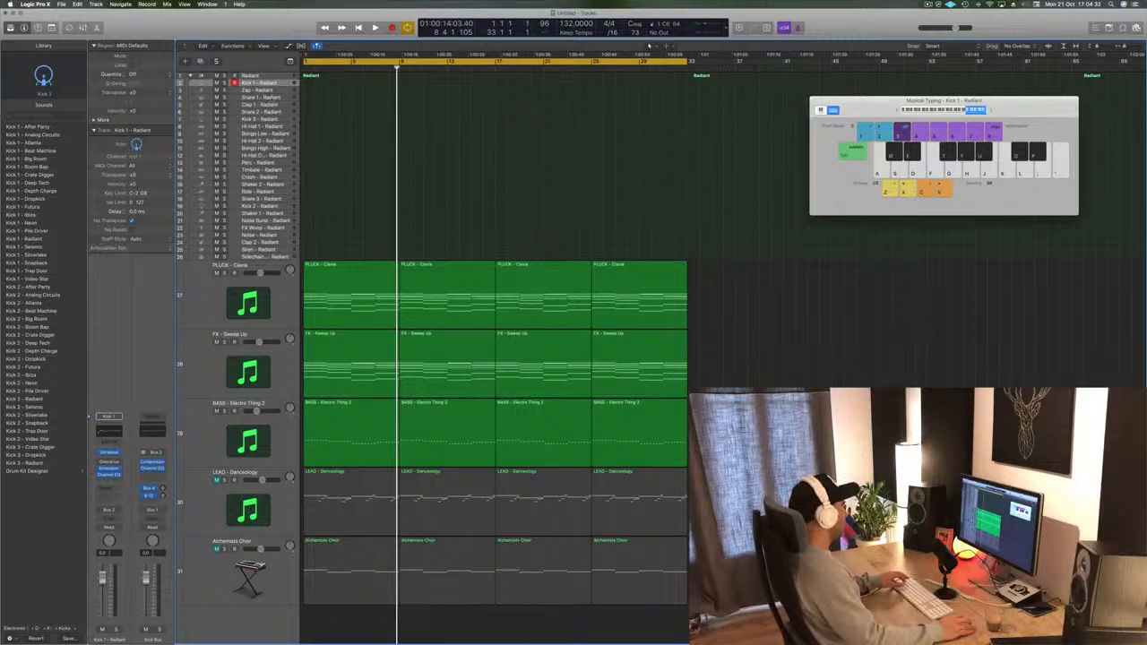
{"action": "key", "text": "Up"}
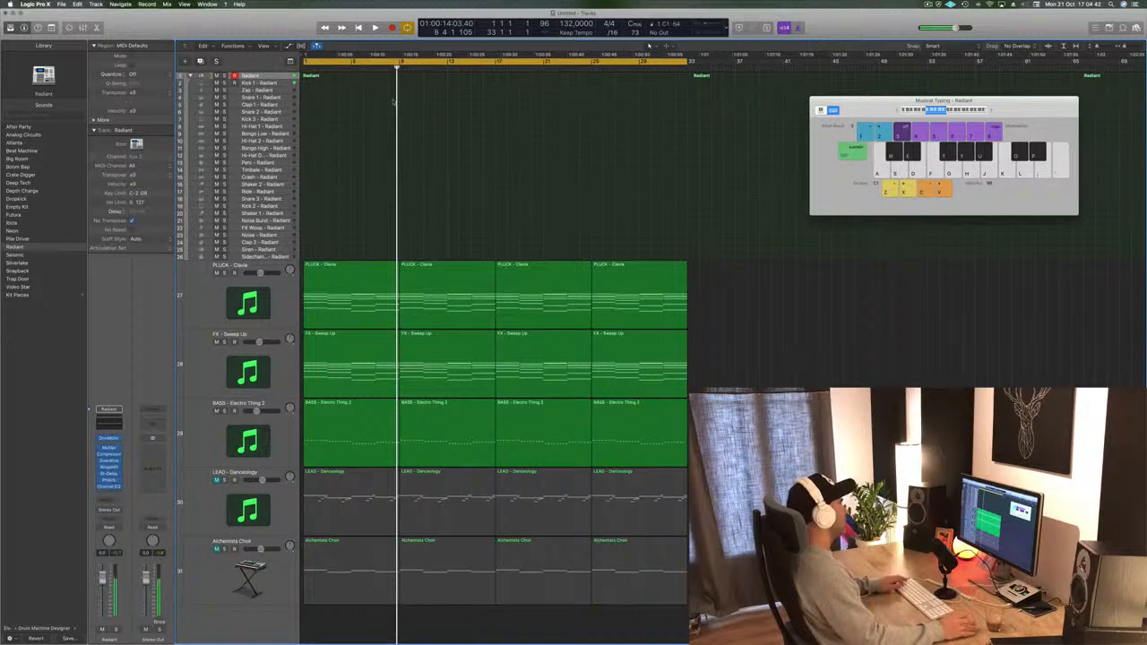
{"action": "key", "text": "Down"}
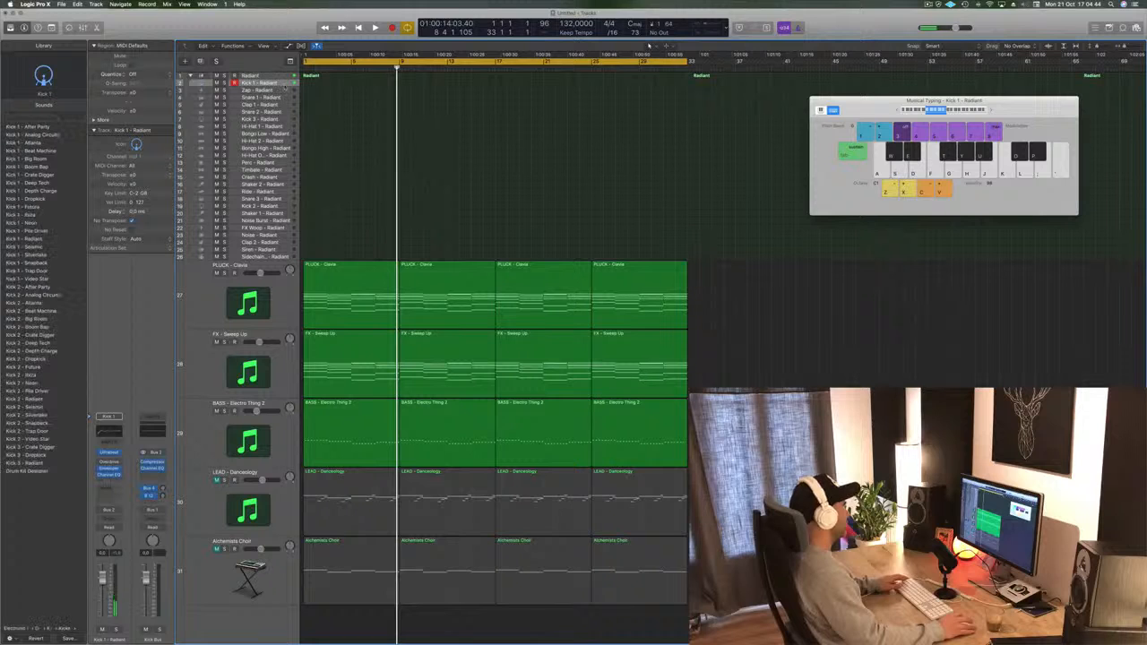
- Record a one-bar kick pattern on the Kick 1 subtrack, placed at bar 1, and check it in the Piano Roll
{"action": "key", "text": "r"}
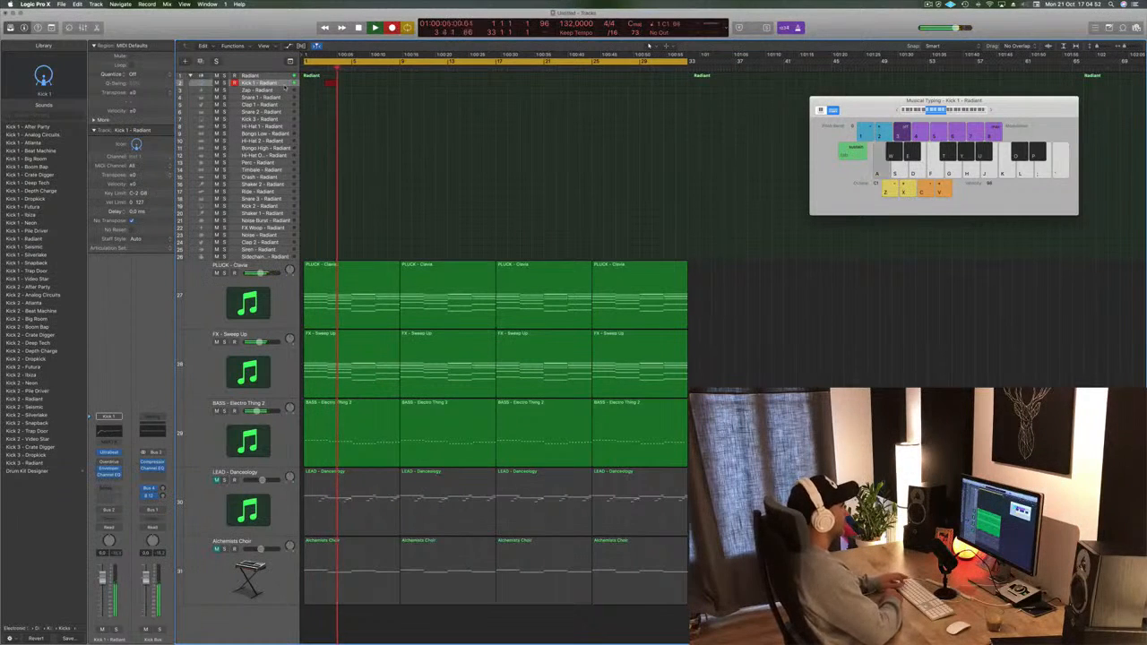
{"action": "key", "text": "space"}
{"action": "left_click_drag", "start_coordinate": [333, 84], "coordinate": [309, 83]}
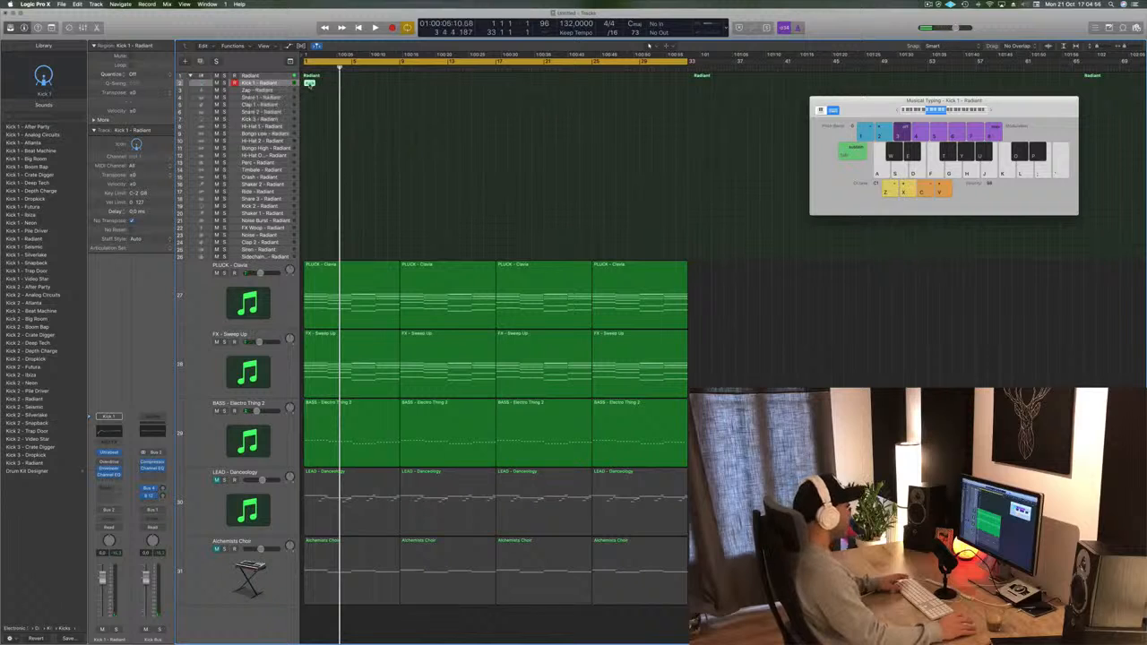
{"action": "key", "text": "p"}
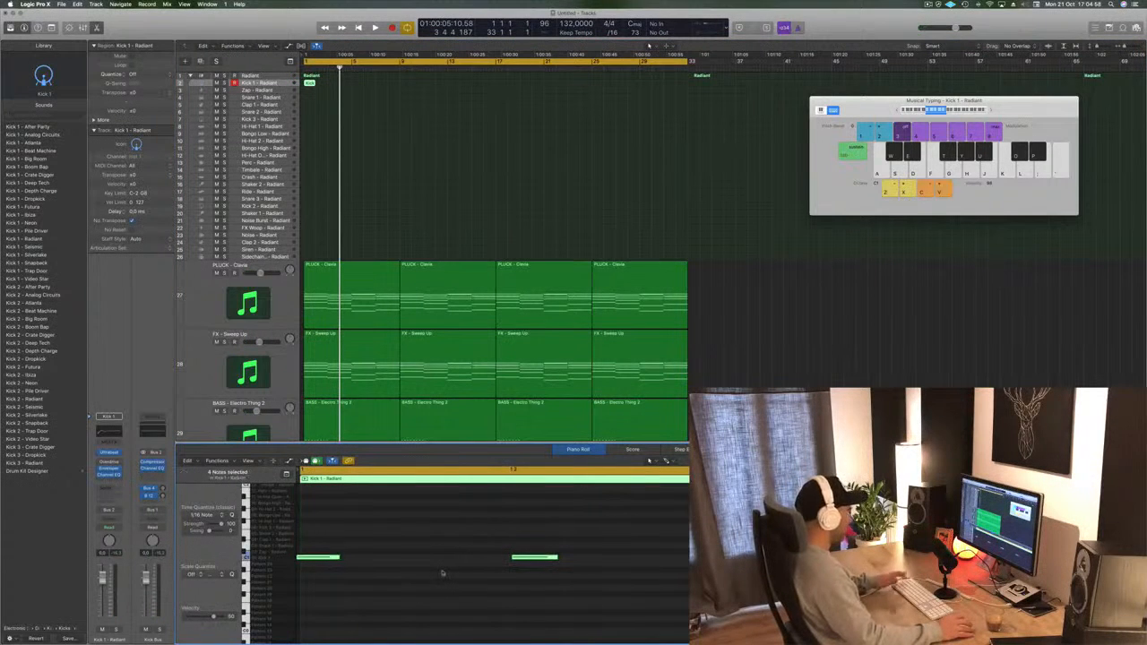
{"action": "key", "text": "Return"}
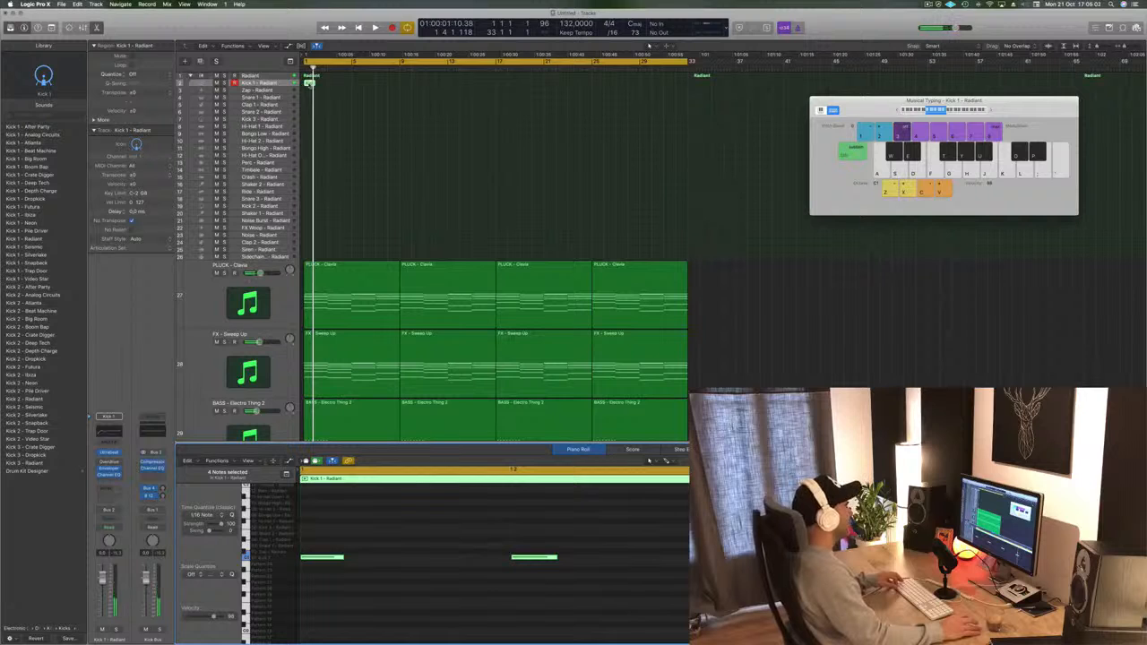
- Copy the one-bar Kick 1 region repeatedly until the kick pattern fills bars 1 to 16
{"action": "key", "text": "super+Right"}
{"action": "key", "text": "super+Right"}
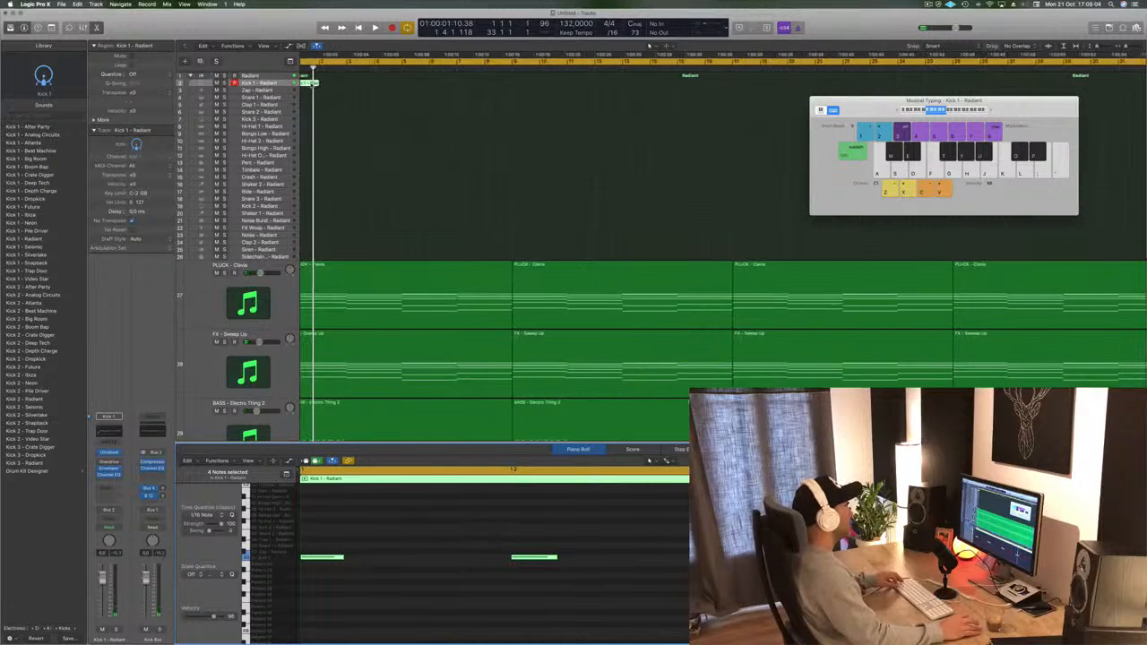
{"action": "key", "text": "super+Left"}
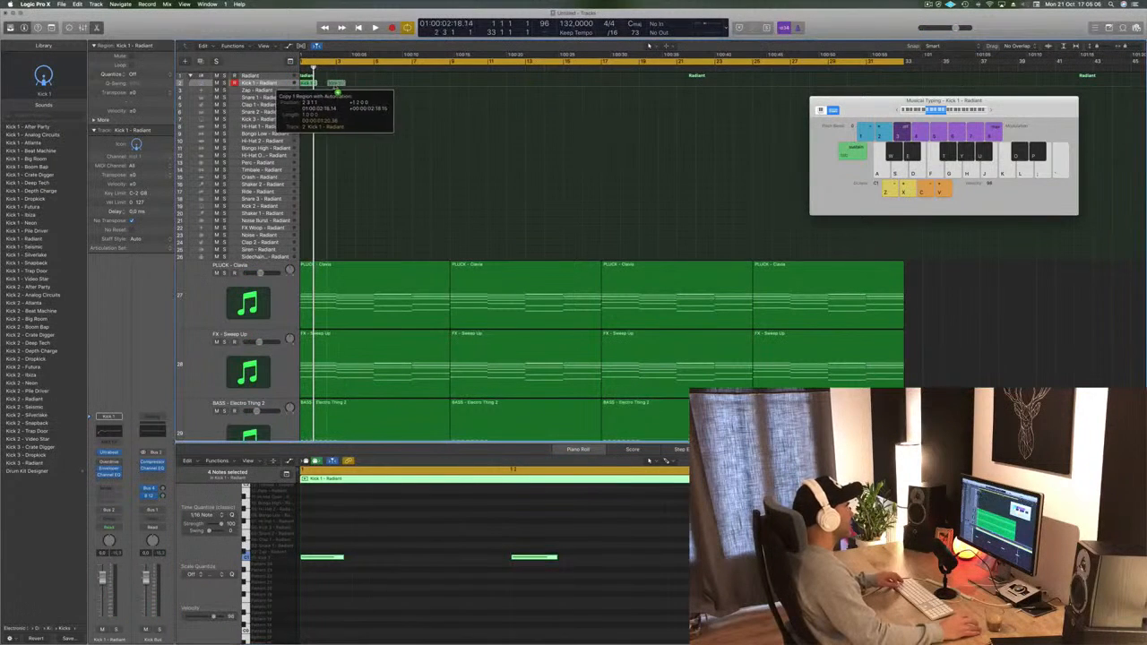
{"action": "key", "text": "super+Left"}
{"action": "left_click_drag", "start_coordinate": [354, 87], "coordinate": [410, 87]}
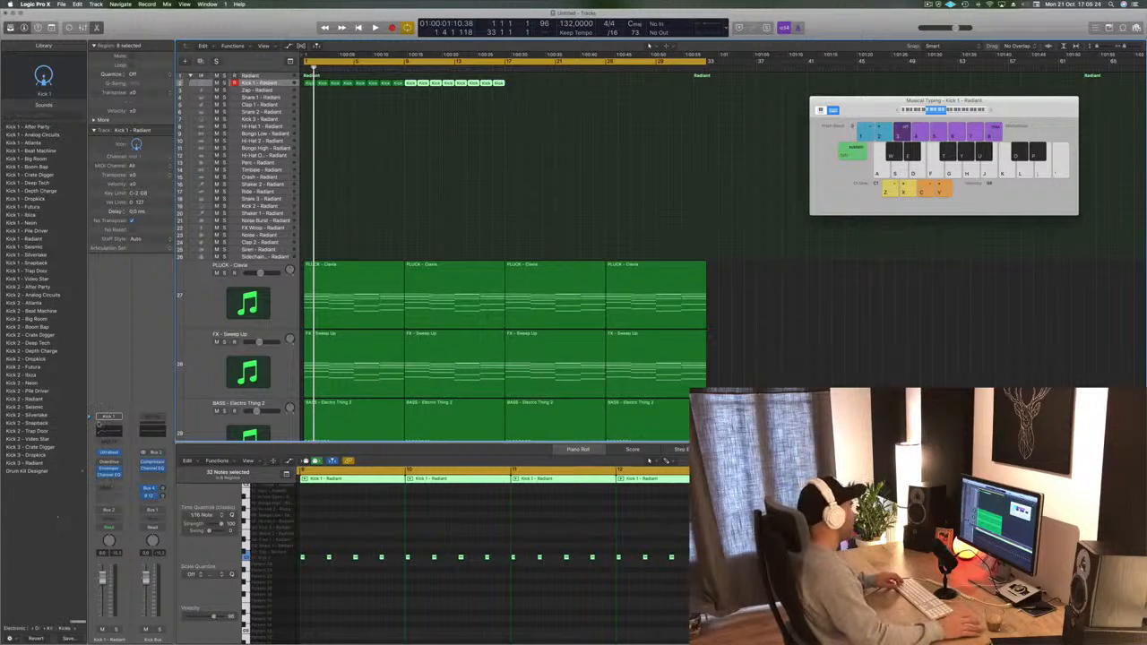
- Open the Drum Machine Designer for the main Radiant drum track
{"action": "left_click", "coordinate": [260, 75]}
{"action": "left_click", "coordinate": [111, 439]}
{"action": "left_click", "coordinate": [111, 440]}
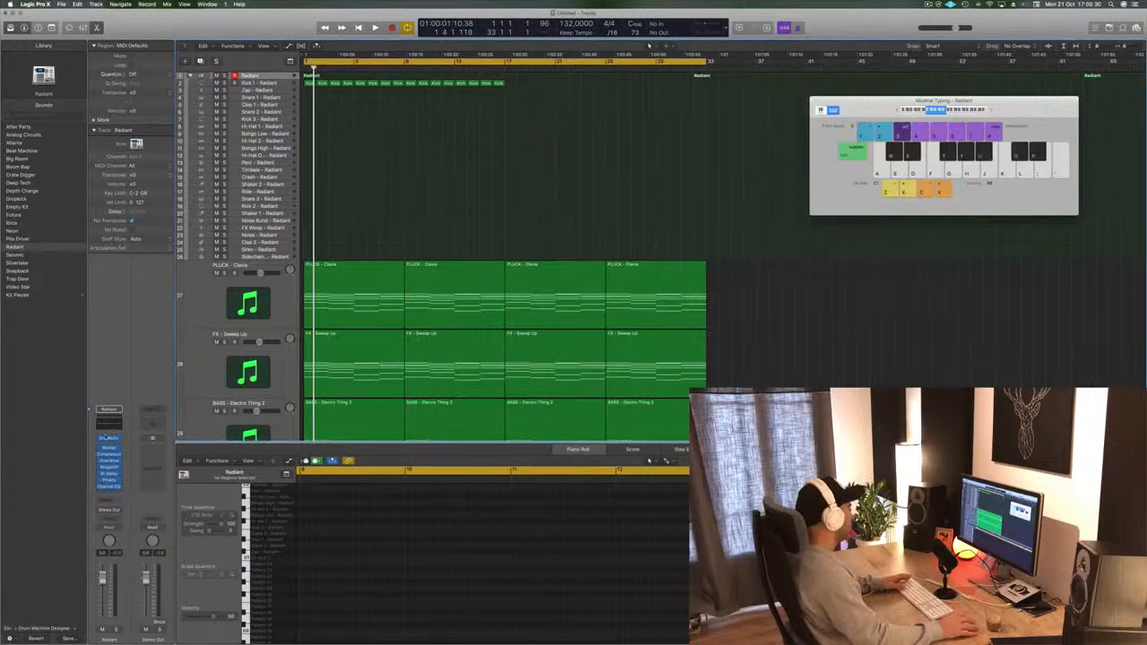
{"action": "left_click", "coordinate": [108, 438]}
{"action": "left_click_drag", "start_coordinate": [904, 76], "coordinate": [917, 68]}
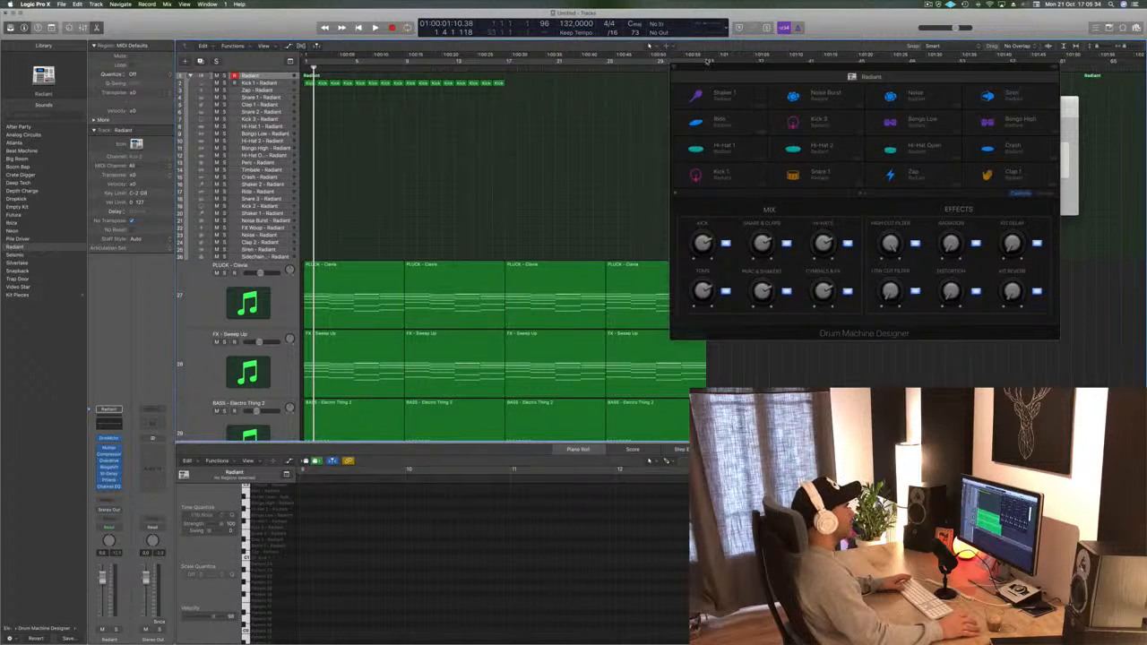
- Shorten the cycle range to end at bar 17, matching the end of the kick regions
{"action": "left_click", "coordinate": [702, 62]}
{"action": "left_click_drag", "start_coordinate": [708, 60], "coordinate": [504, 85]}
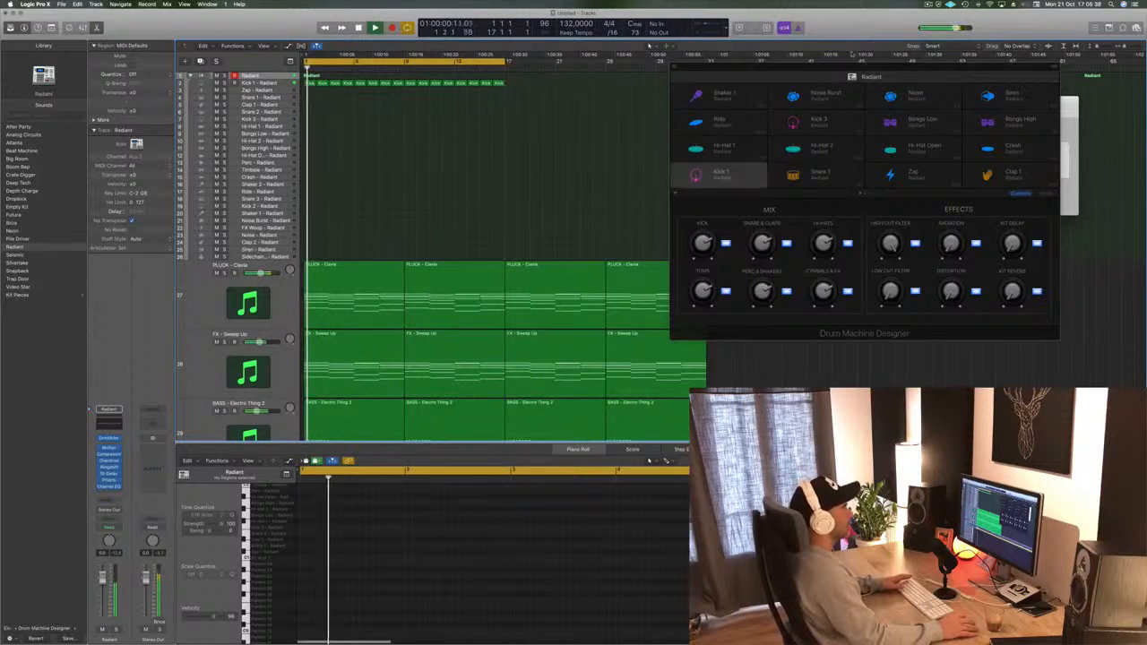
- Show the Kick 1 pad's controls in the Drum Machine Designer and listen to the kick within the loop
{"action": "left_click_drag", "start_coordinate": [880, 69], "coordinate": [784, 58]}
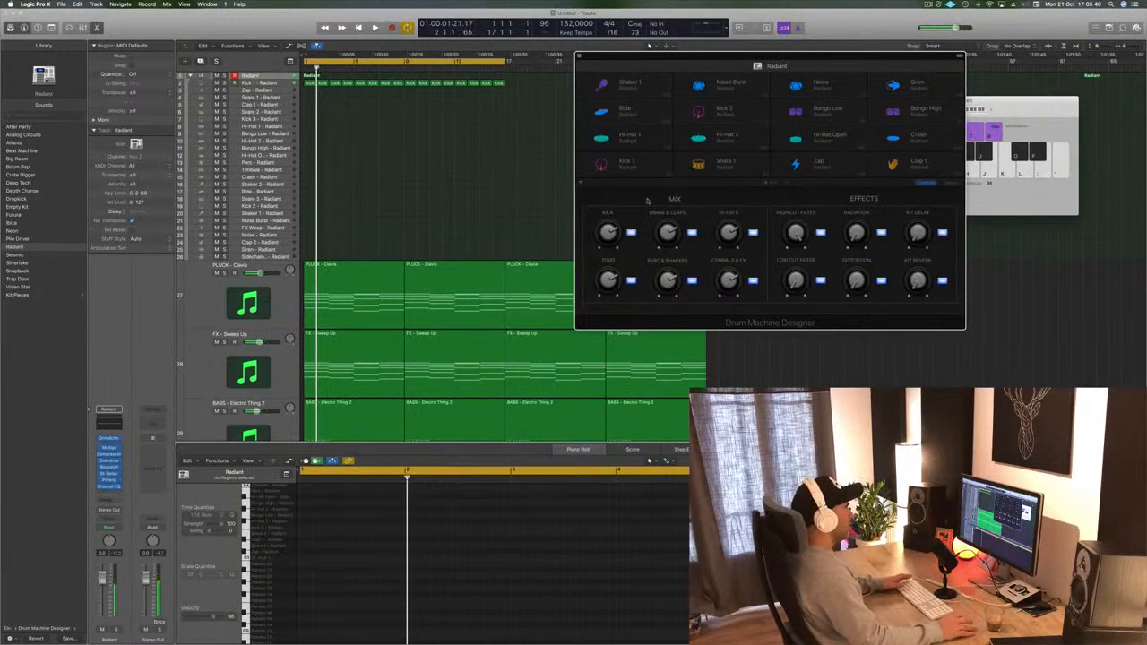
{"action": "left_click", "coordinate": [637, 169]}
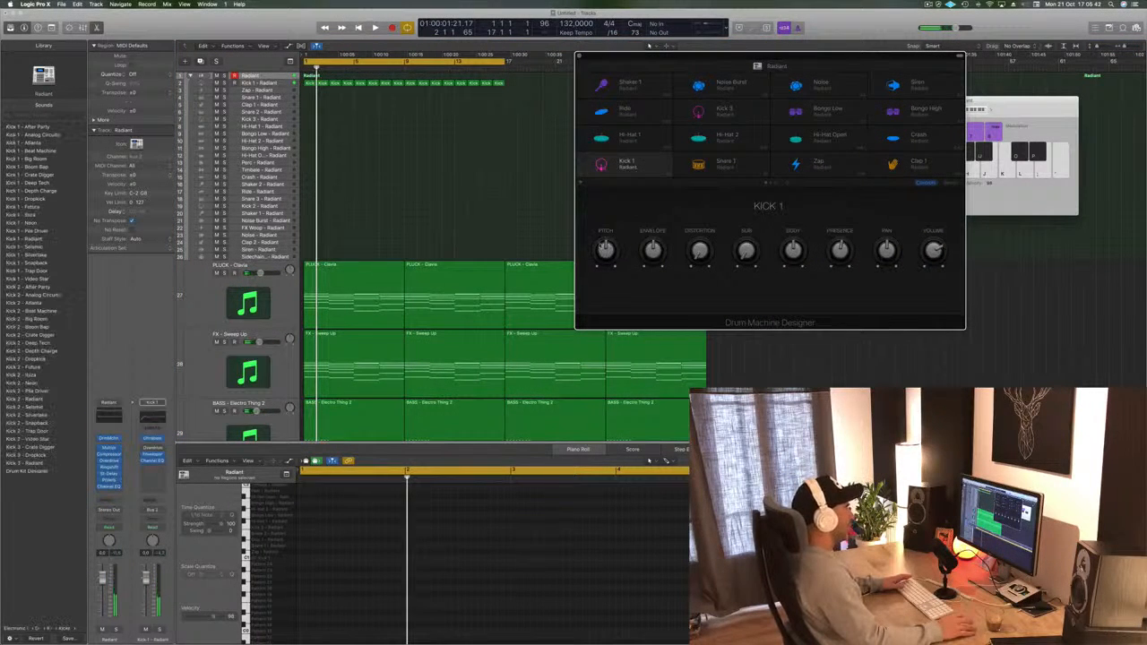
{"action": "key", "text": "space"}
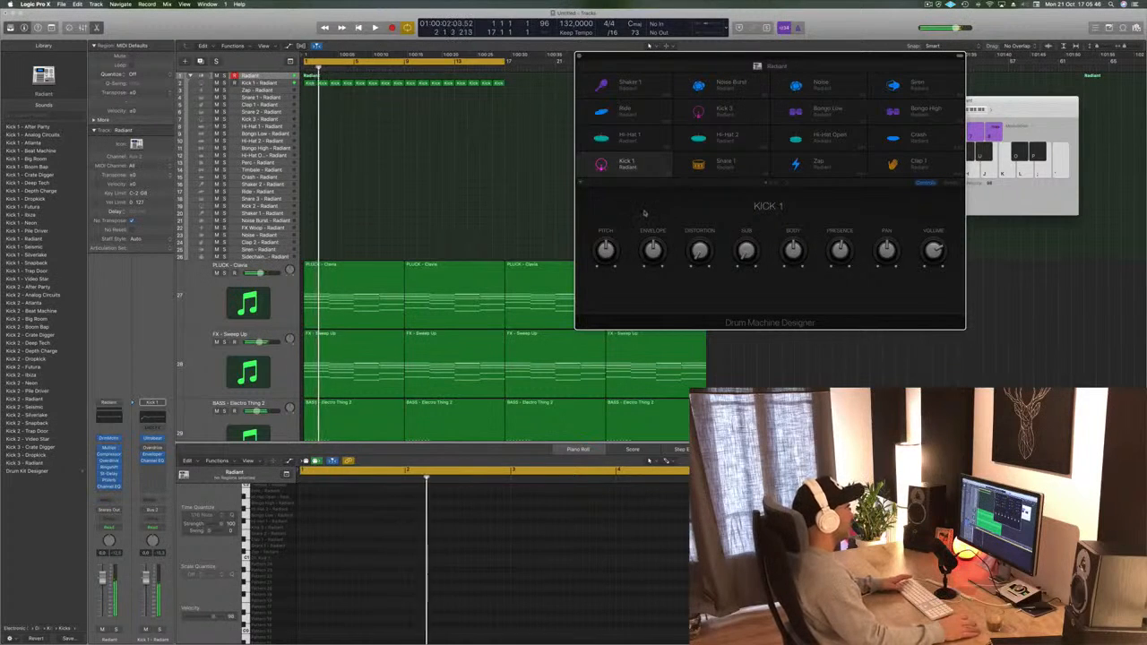
{"action": "left_click", "coordinate": [259, 83]}
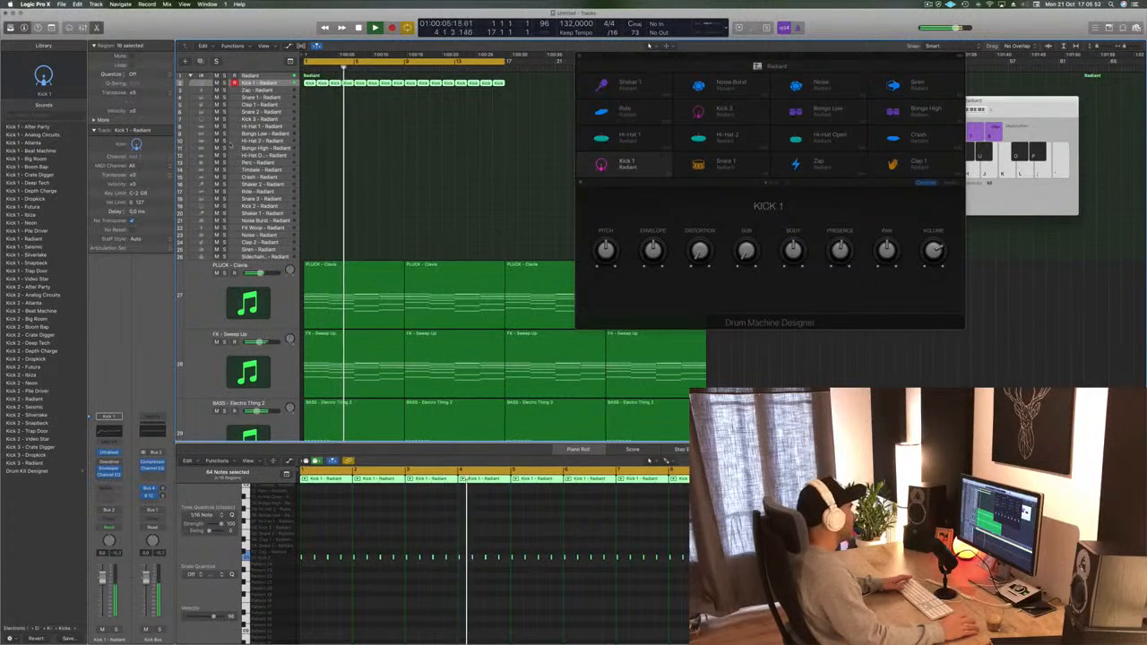
{"action": "key", "text": "space"}
{"action": "left_click", "coordinate": [632, 170]}
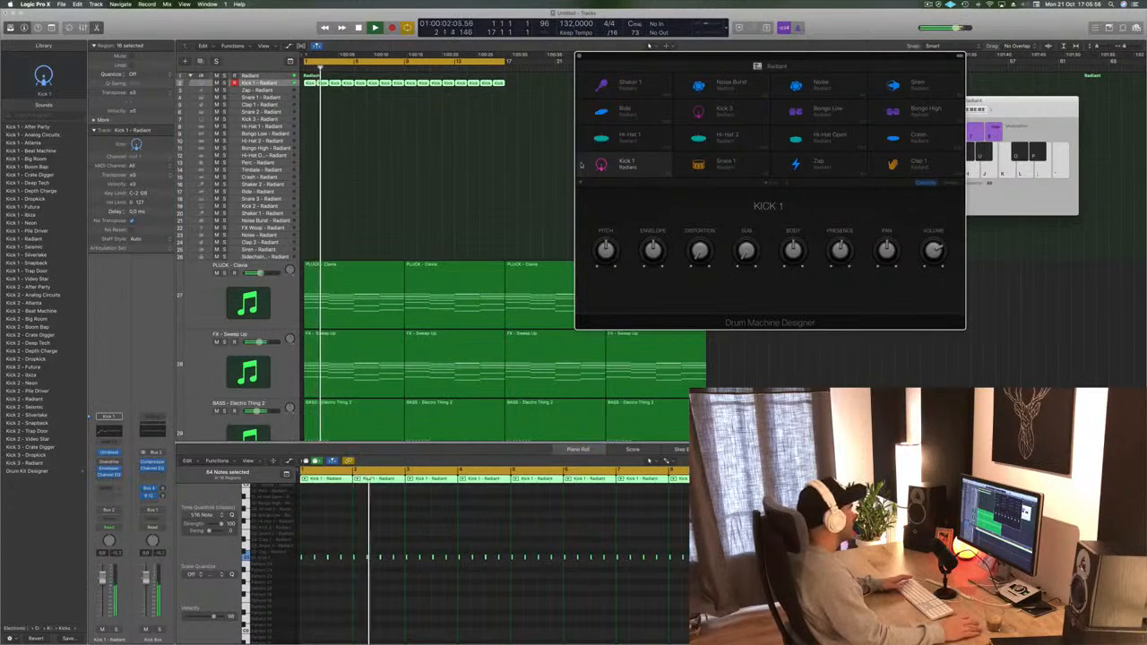
{"action": "key", "text": "space"}
- Play the loop while viewing the other page of Radiant kit pads, and close the Drum Machine Designer
{"action": "left_click", "coordinate": [347, 74]}
{"action": "left_click", "coordinate": [281, 83]}
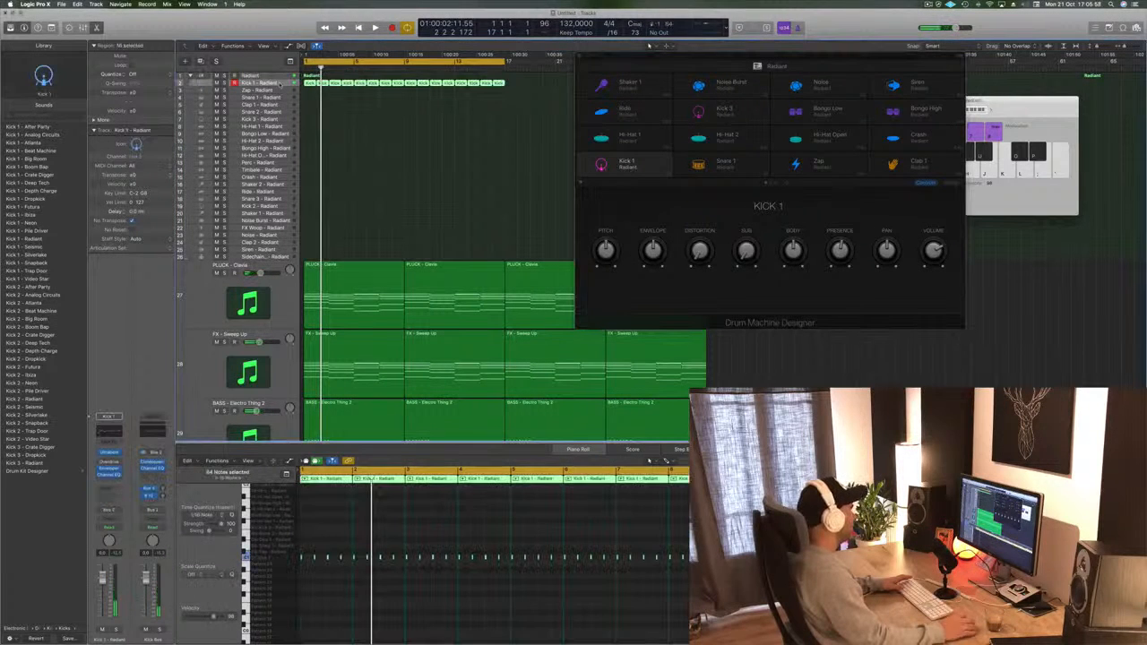
{"action": "key", "text": "space"}
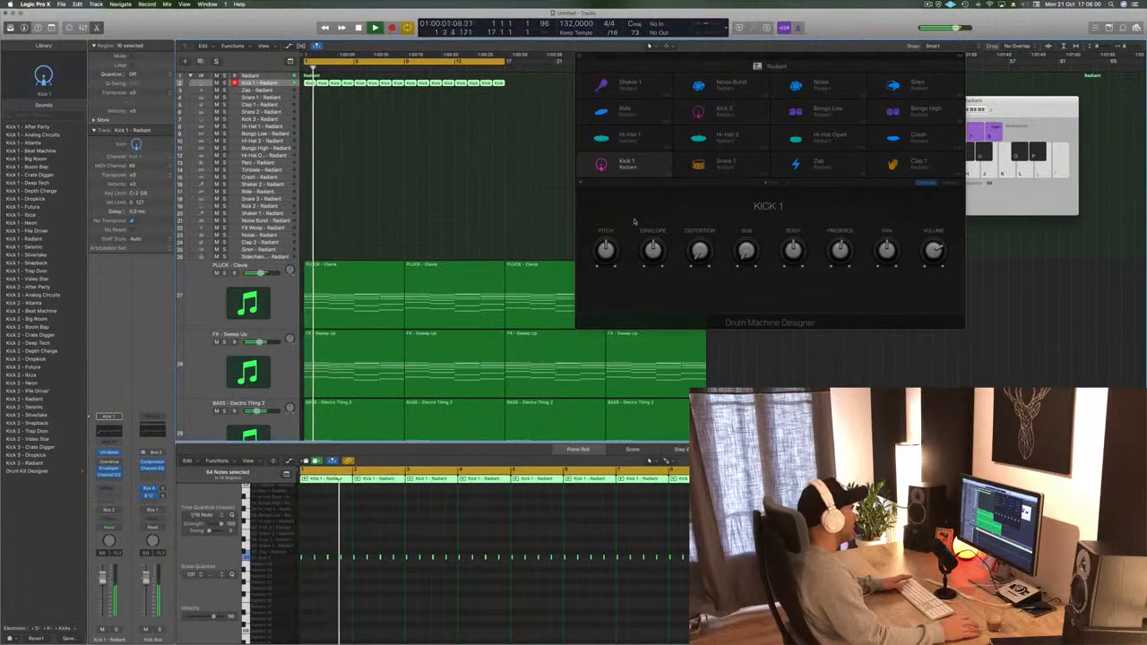
{"action": "left_click", "coordinate": [786, 185]}
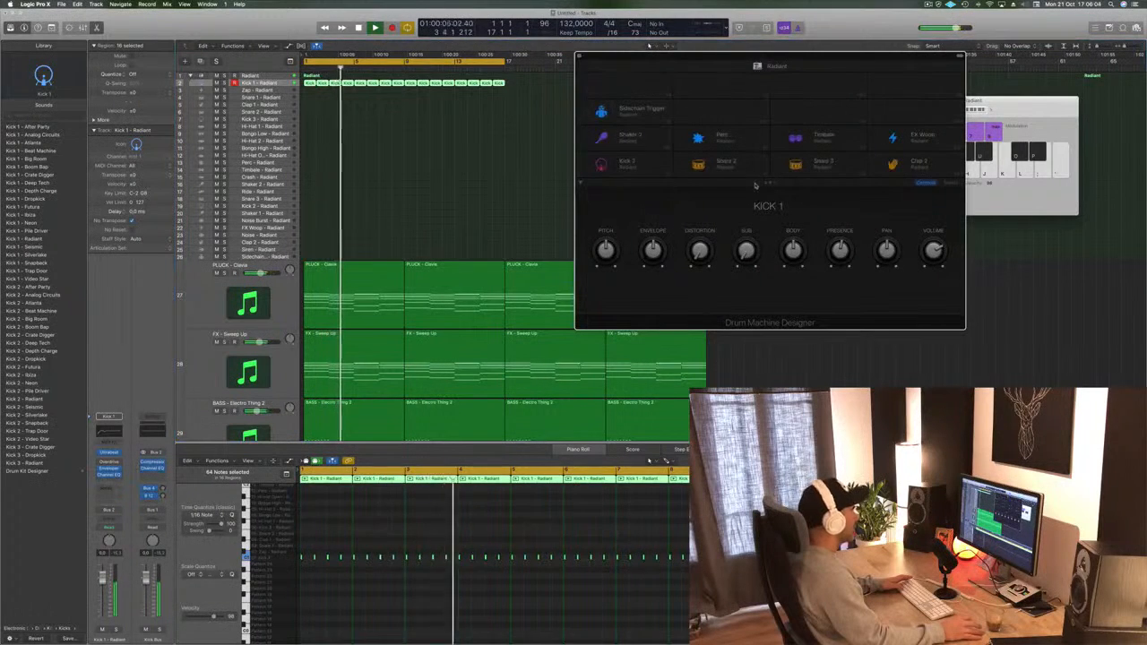
{"action": "left_click", "coordinate": [754, 183]}
{"action": "key", "text": "space"}
{"action": "left_click", "coordinate": [581, 57]}
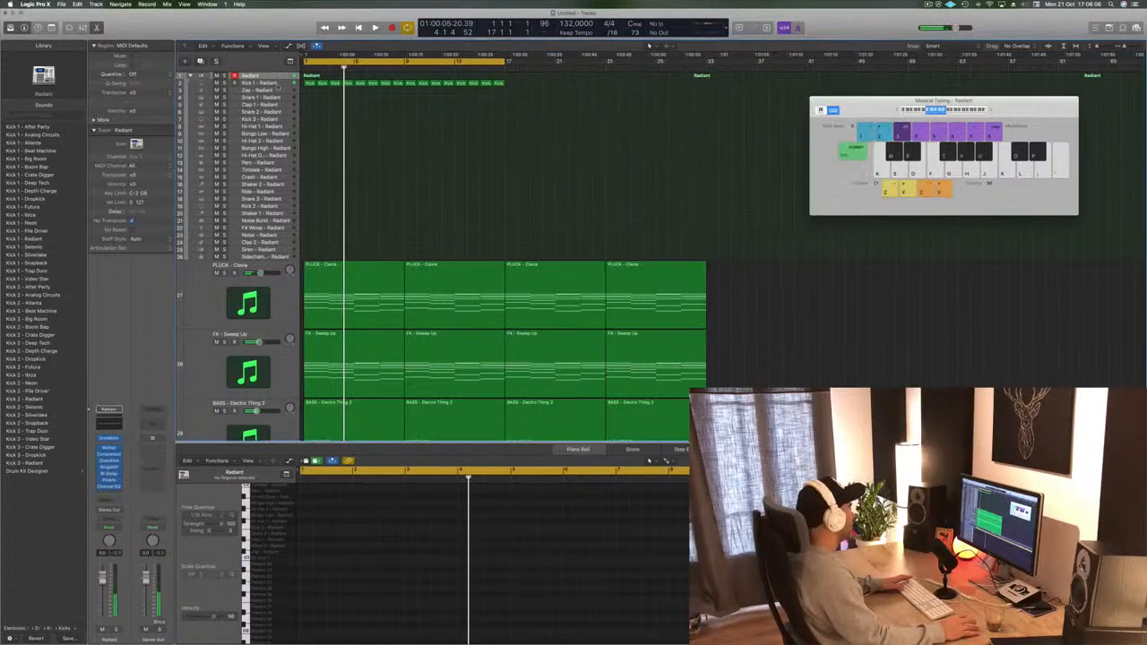
- Increase the height of the main Radiant drum track and play the loop
{"action": "left_click", "coordinate": [280, 78]}
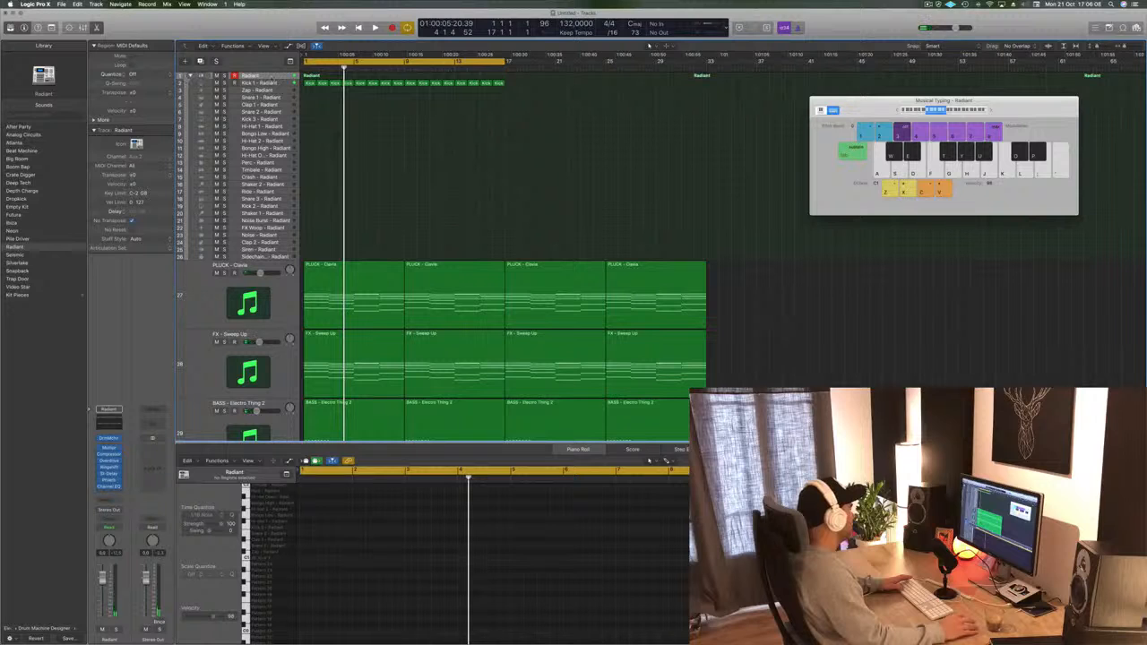
{"action": "left_click_drag", "start_coordinate": [203, 78], "coordinate": [203, 120]}
{"action": "key", "text": "space"}
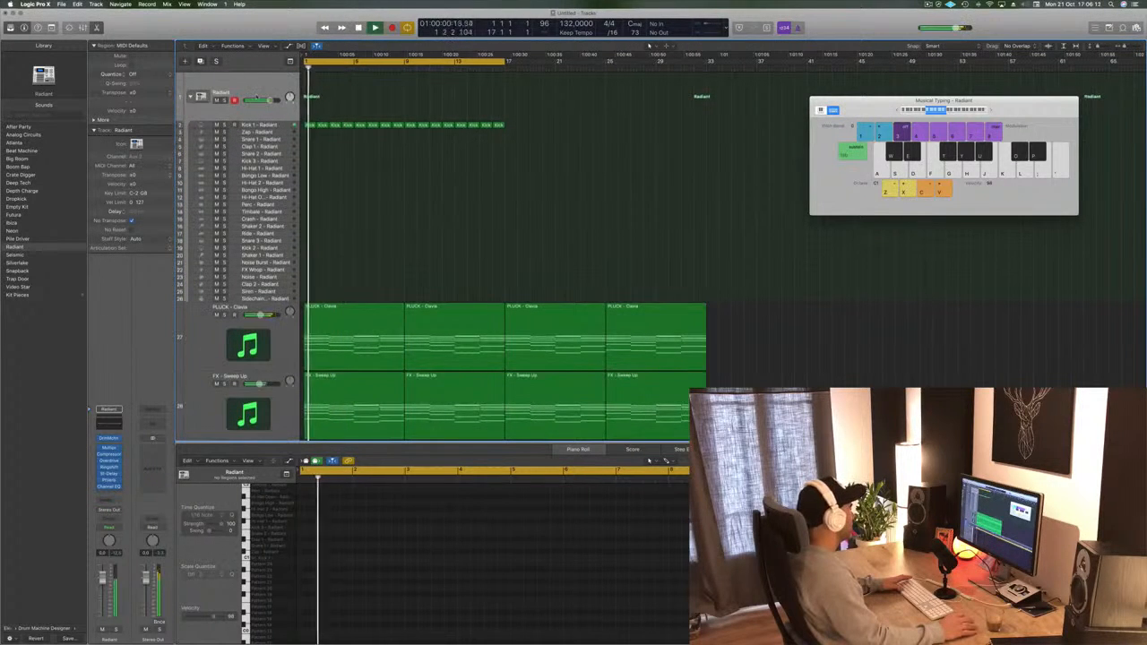
- Raise the Kick 1 channel's volume to about 3.3 dB while playing the loop from the beginning
{"action": "left_click", "coordinate": [274, 125]}
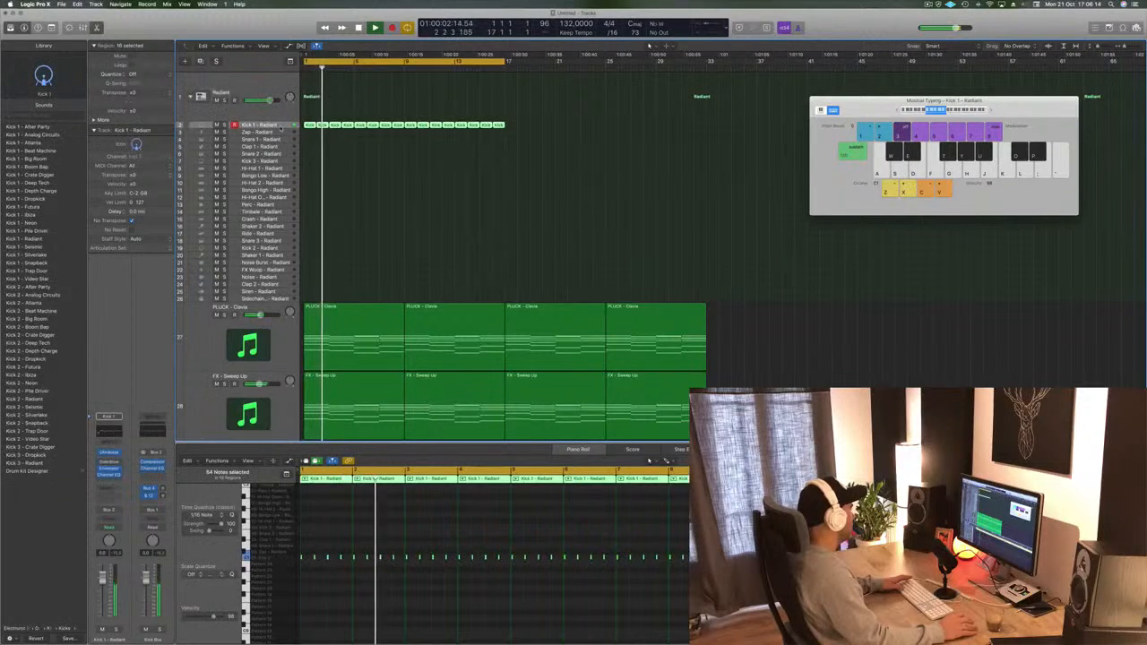
{"action": "key", "text": "space"}
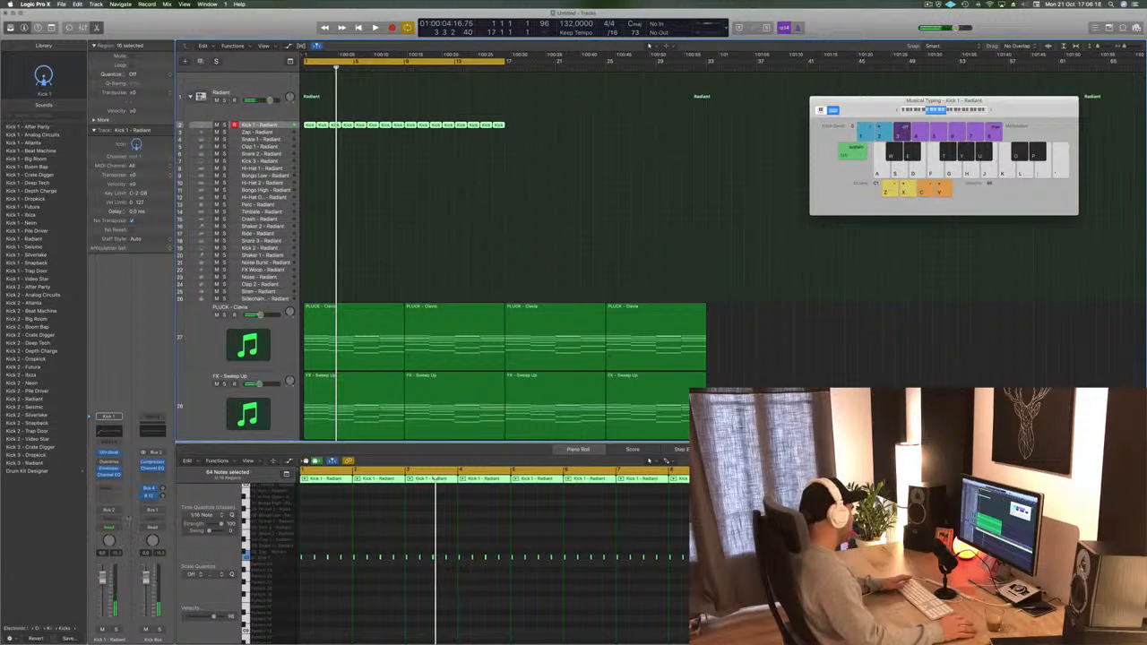
{"action": "key", "text": "Return"}
{"action": "key", "text": "space"}
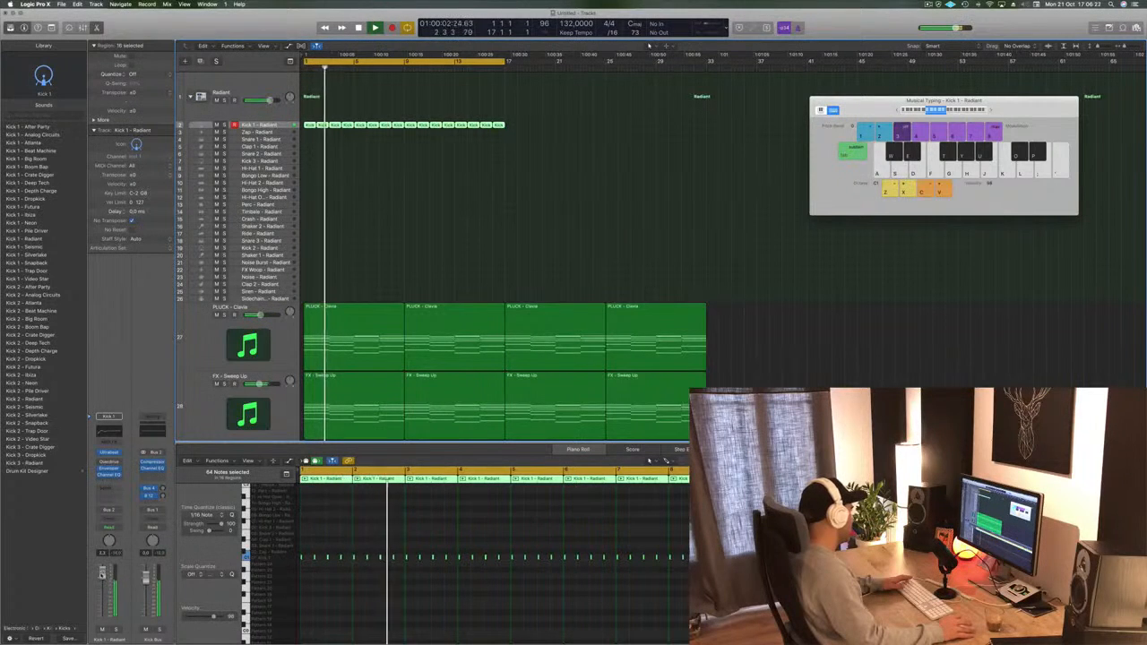
{"action": "key", "text": "space"}
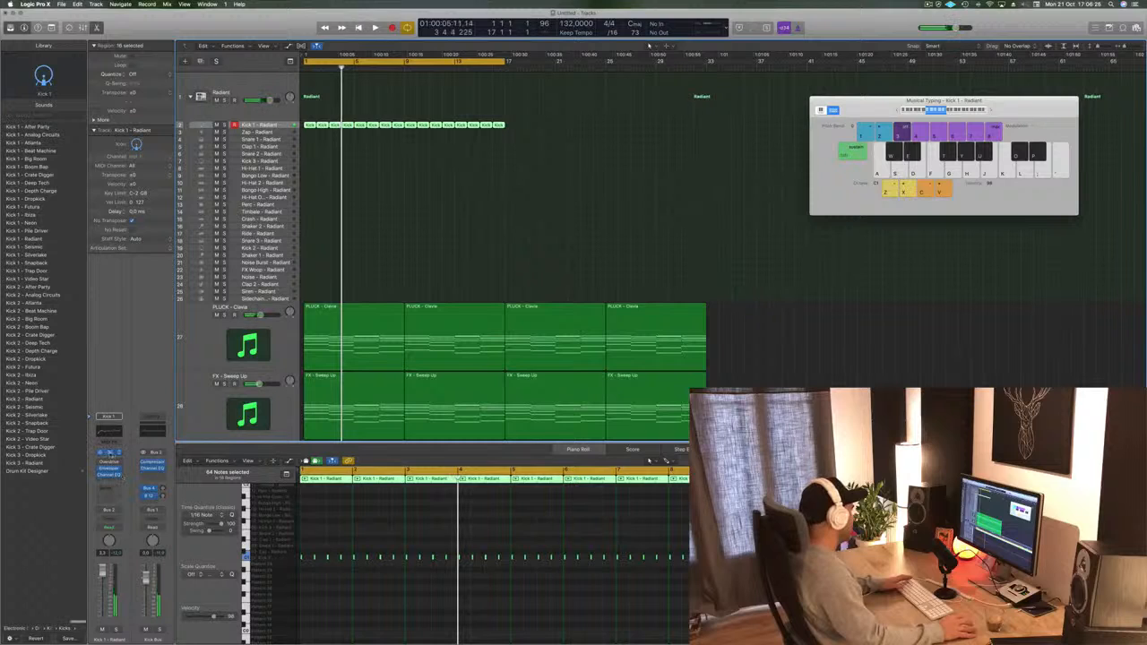
- Open the Ultrabeat instrument of the Kick 1 channel and move its window clear of the channel strips
{"action": "left_click", "coordinate": [109, 453]}
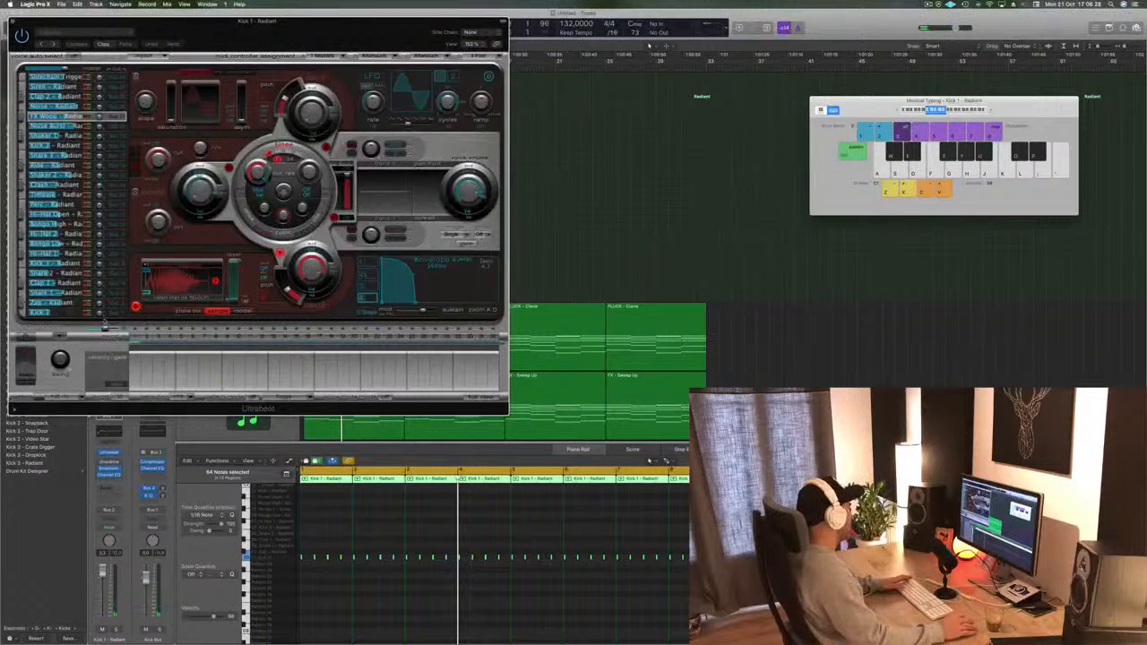
{"action": "left_click_drag", "start_coordinate": [331, 32], "coordinate": [714, 66]}
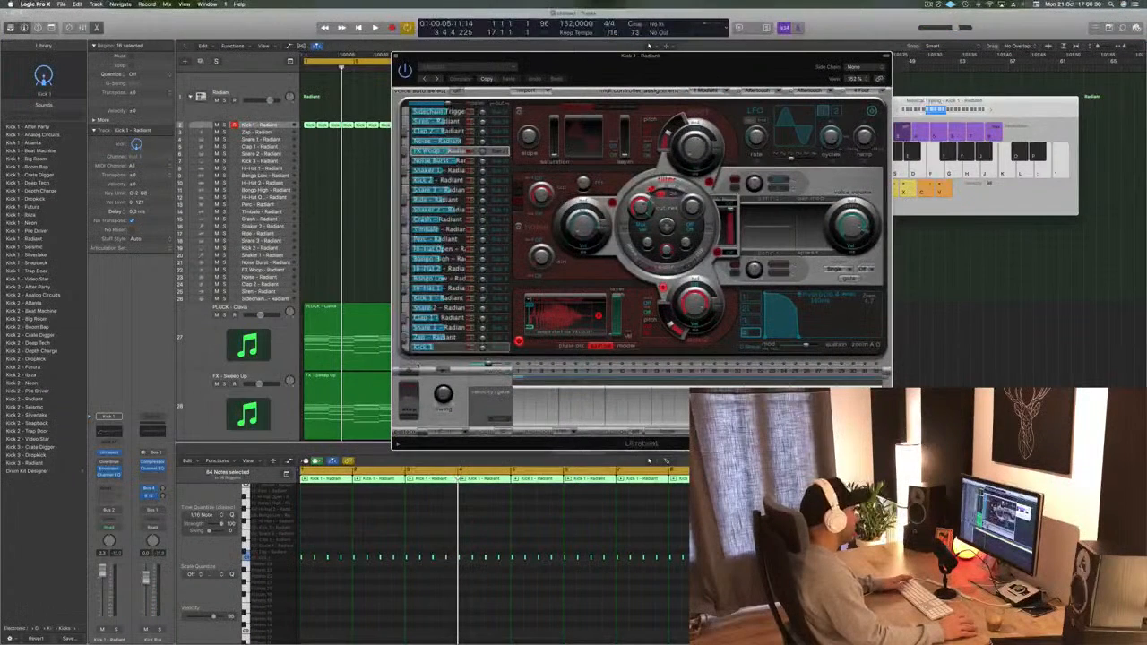
- Lower the Kick 1 channel's volume while playing the loop
{"action": "key", "text": "space"}
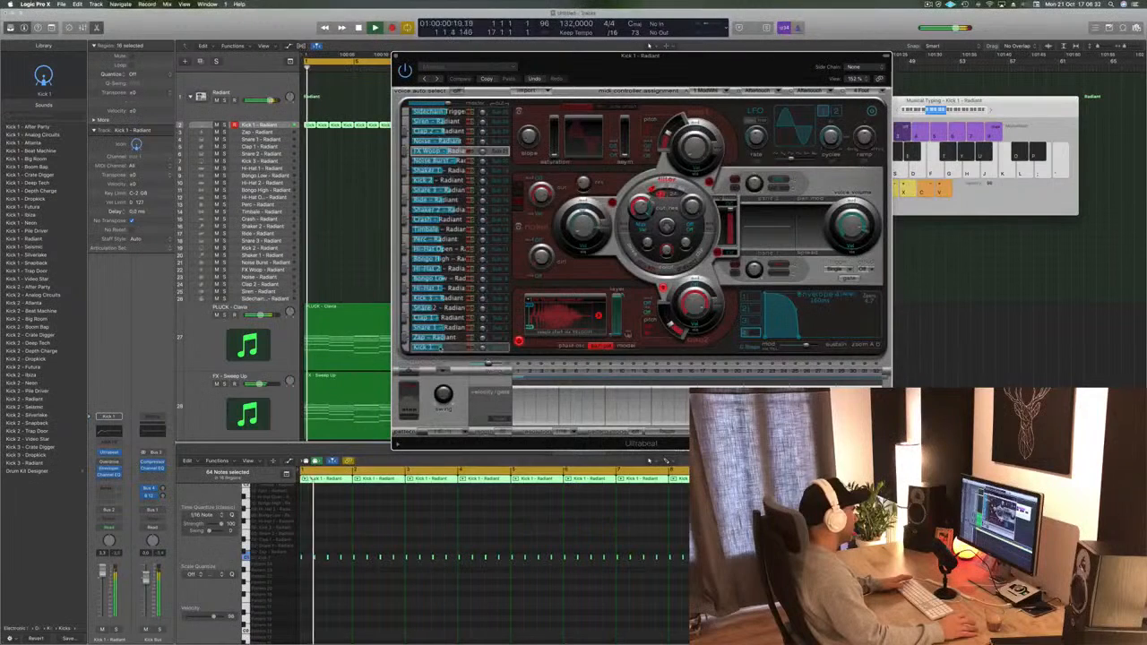
{"action": "key", "text": "space"}
{"action": "left_click_drag", "start_coordinate": [102, 572], "coordinate": [103, 576]}
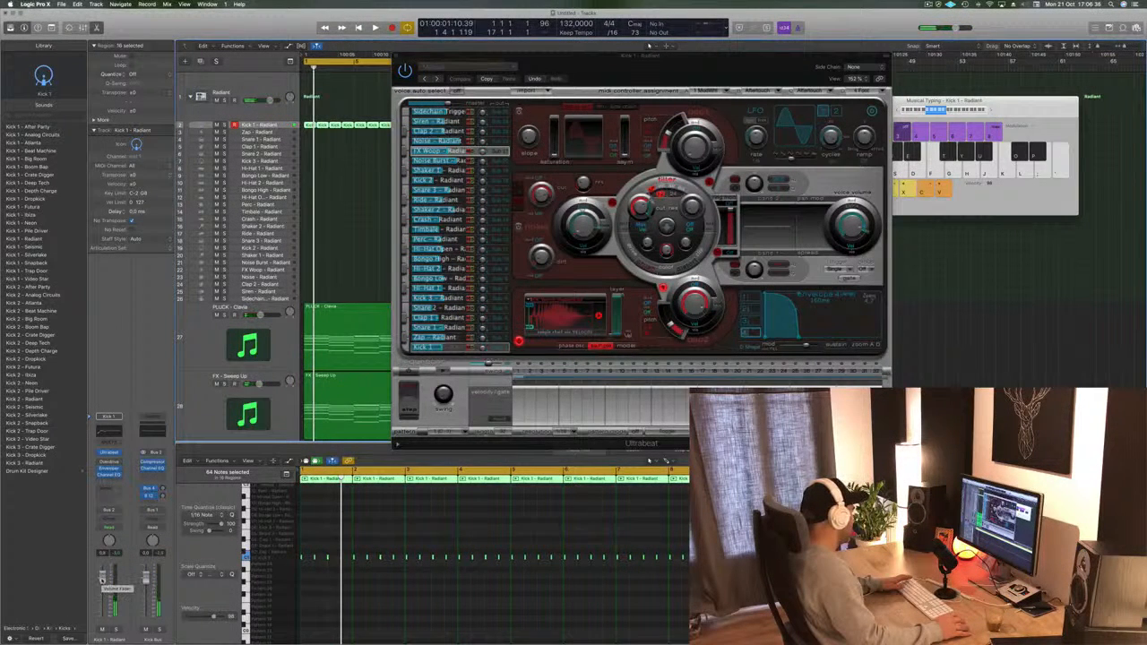
{"action": "key", "text": "space"}
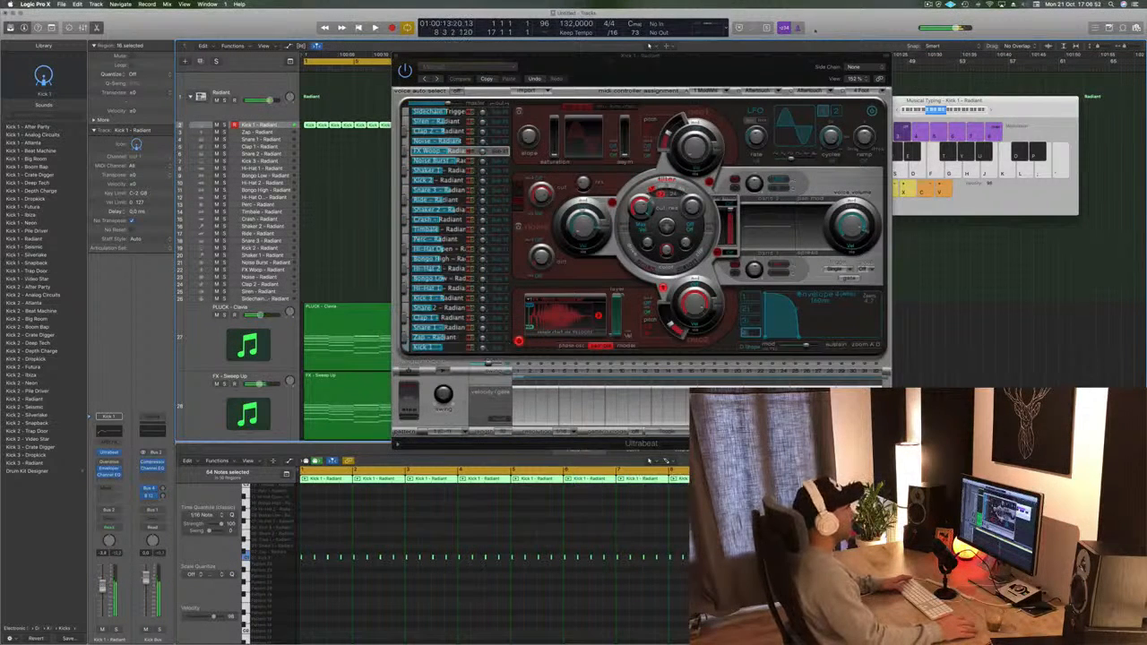
- Close the Kick 1 channel's Ultrabeat window and play the loop from the beginning
{"action": "left_click_drag", "start_coordinate": [746, 66], "coordinate": [907, 82]}
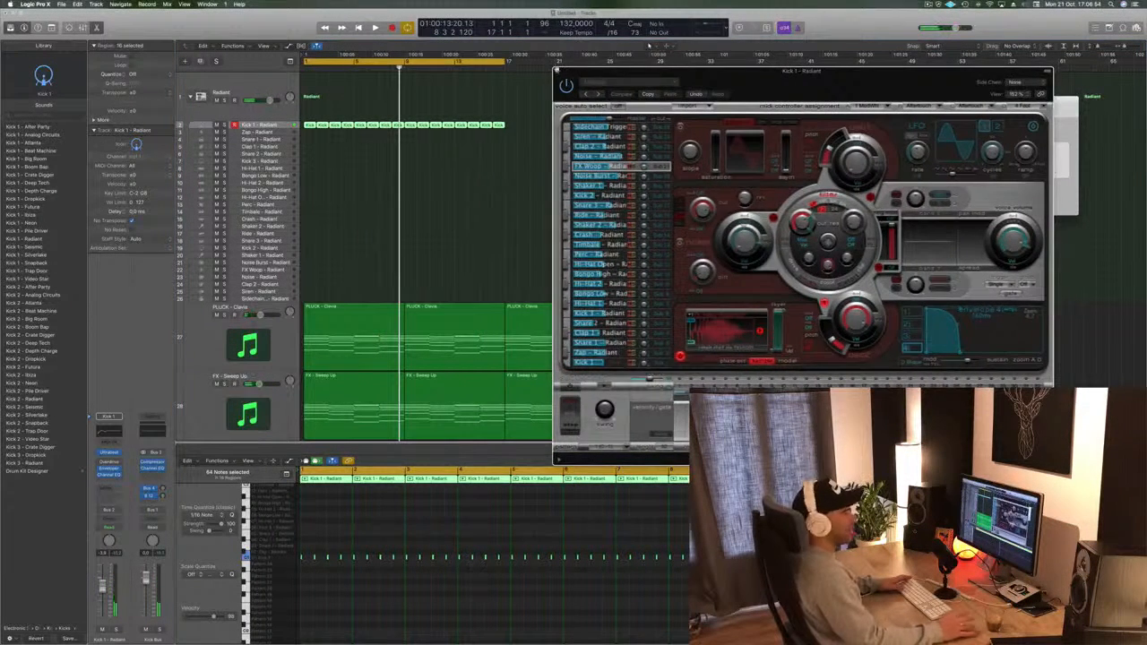
{"action": "left_click", "coordinate": [557, 72]}
{"action": "key", "text": "space"}
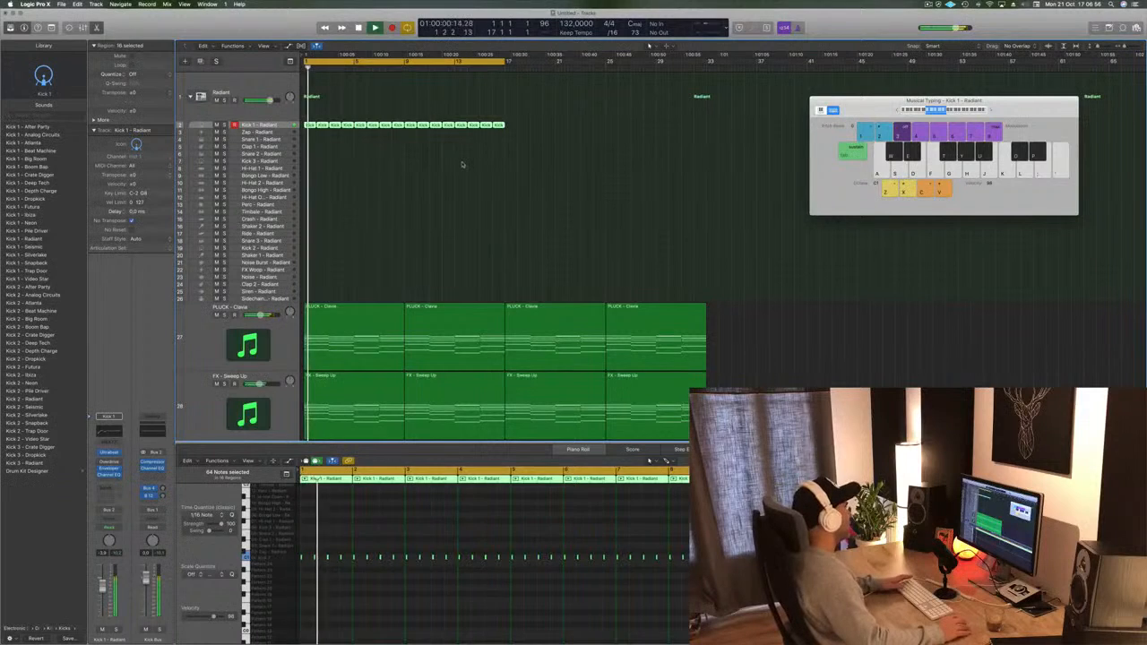
- Deselect the kick regions and copy the first Kick 1 region onto the Snare 1 track at bar 1
{"action": "left_click", "coordinate": [462, 164]}
{"action": "left_click", "coordinate": [280, 126]}
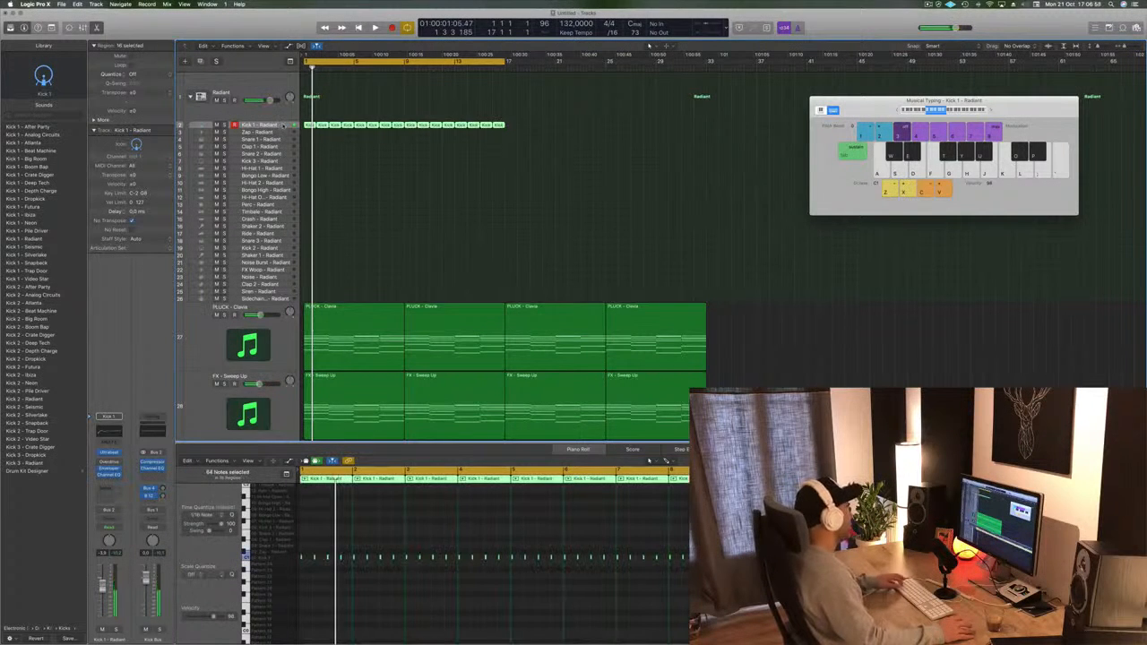
{"action": "left_click", "coordinate": [309, 125]}
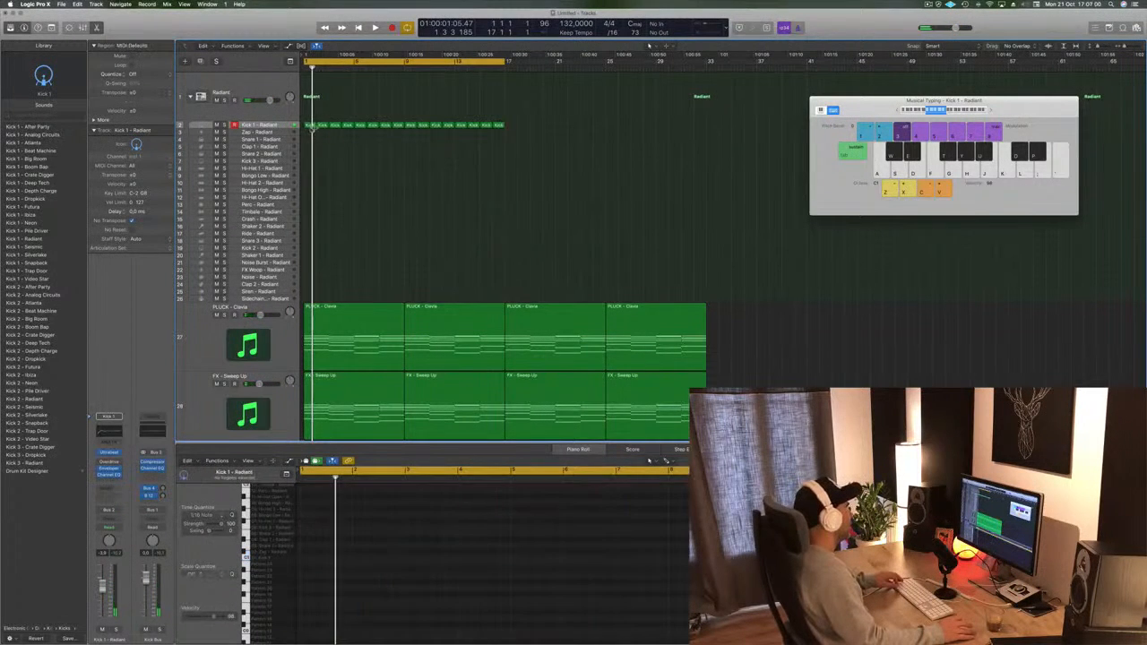
{"action": "left_click_drag", "start_coordinate": [309, 125], "coordinate": [310, 140]}
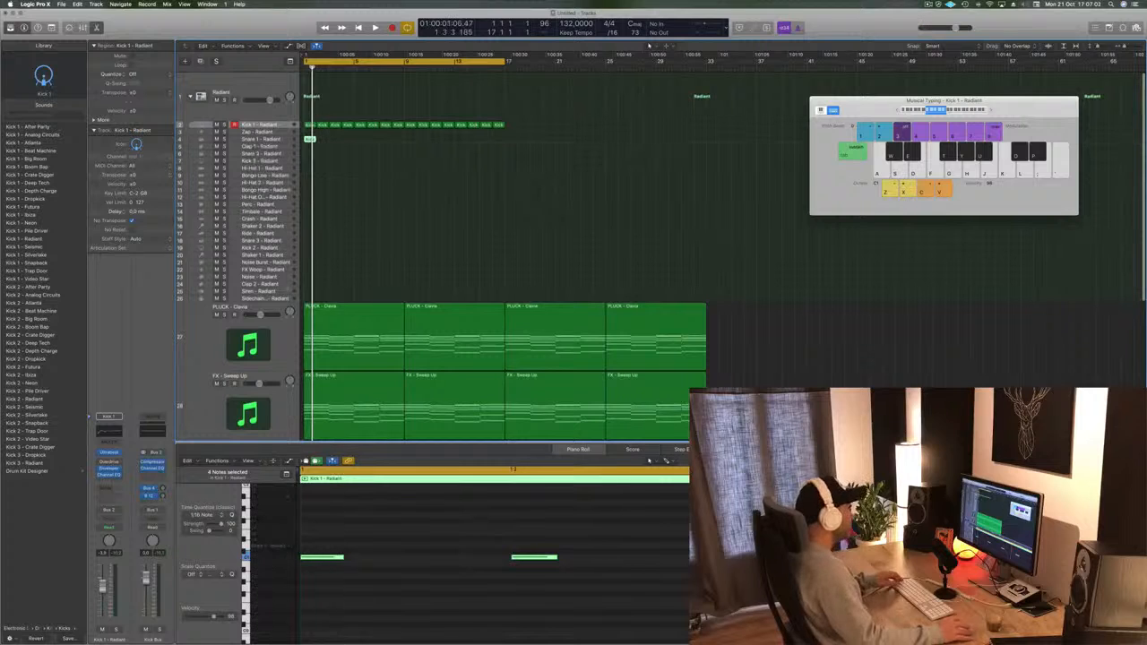
- Shift the four notes of the copied region half a beat forward and raise them to the Snare 1 row
{"action": "scroll", "coordinate": [394, 512], "scroll_direction": "down", "scroll_amount": 4}
{"action": "left_click_drag", "start_coordinate": [317, 543], "coordinate": [717, 607]}
{"action": "left_click_drag", "start_coordinate": [325, 562], "coordinate": [385, 565]}
{"action": "key", "text": "alt+Up"}
{"action": "key", "text": "alt+Up"}
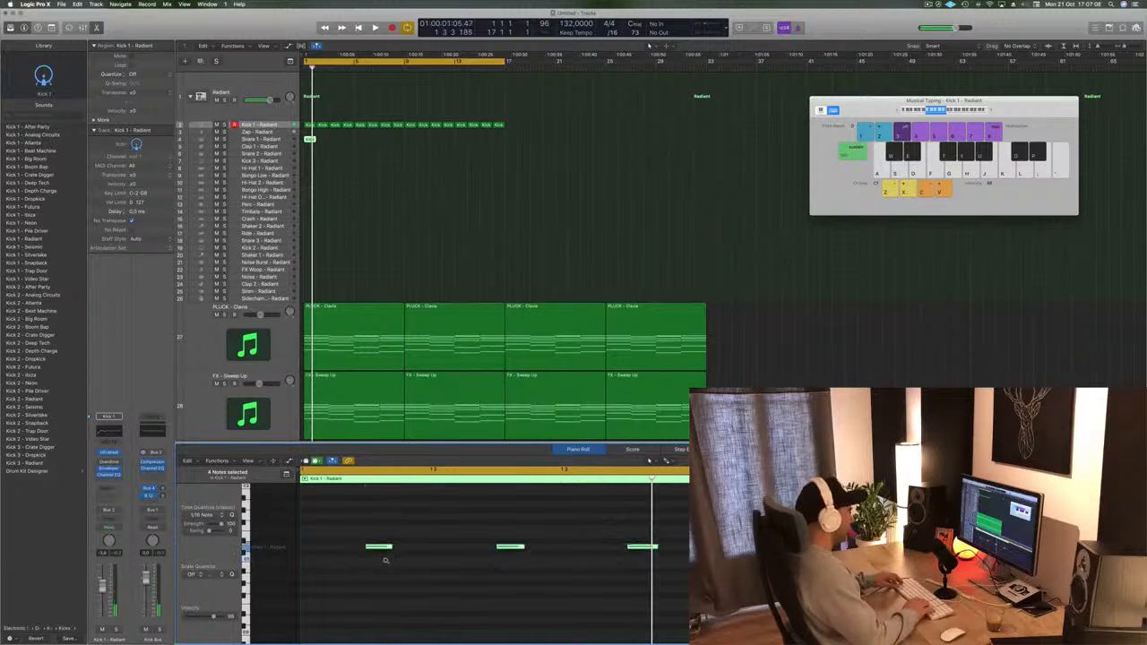
- Delete every other snare note and move the remaining two onto beats 2 and 4
{"action": "left_click_drag", "start_coordinate": [521, 558], "coordinate": [522, 557]}
{"action": "key", "text": "Delete"}
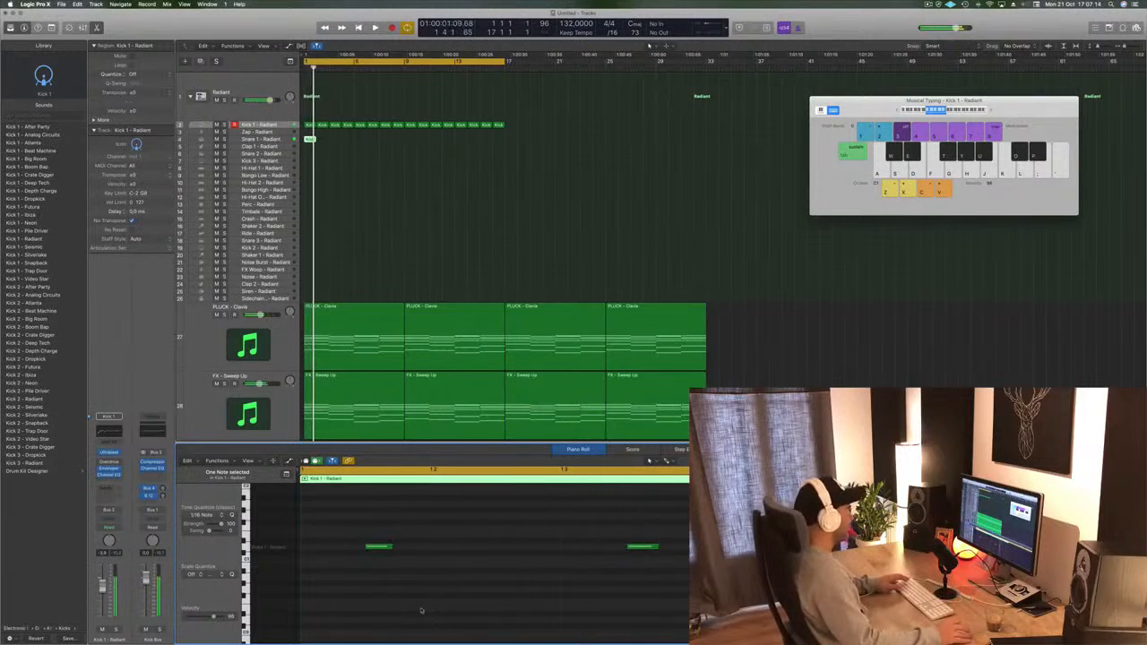
{"action": "left_click_drag", "start_coordinate": [375, 517], "coordinate": [686, 580]}
{"action": "left_click_drag", "start_coordinate": [382, 547], "coordinate": [446, 548]}
- Play the loop and repeat the Snare 1 region along its track until it fills the 16-bar cycle
{"action": "key", "text": "space"}
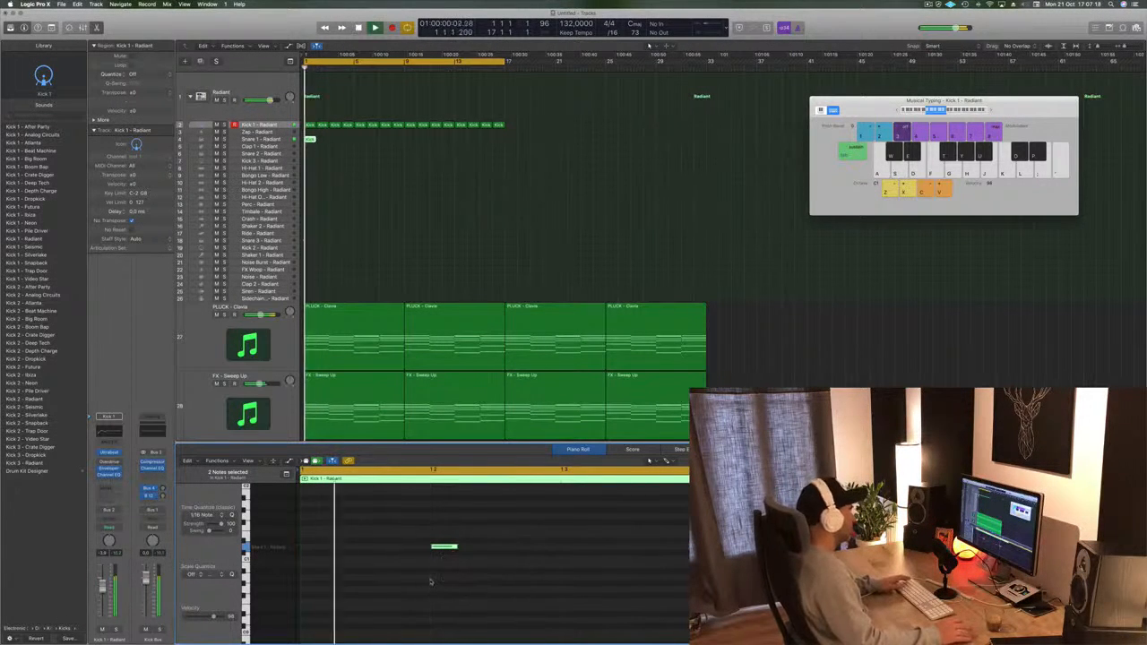
{"action": "mouse_move", "coordinate": [309, 140]}
{"action": "left_mouse_down"}
{"action": "mouse_move", "coordinate": [364, 140]}
{"action": "mouse_move", "coordinate": [305, 148]}
{"action": "mouse_move", "coordinate": [409, 141]}
{"action": "left_mouse_up"}
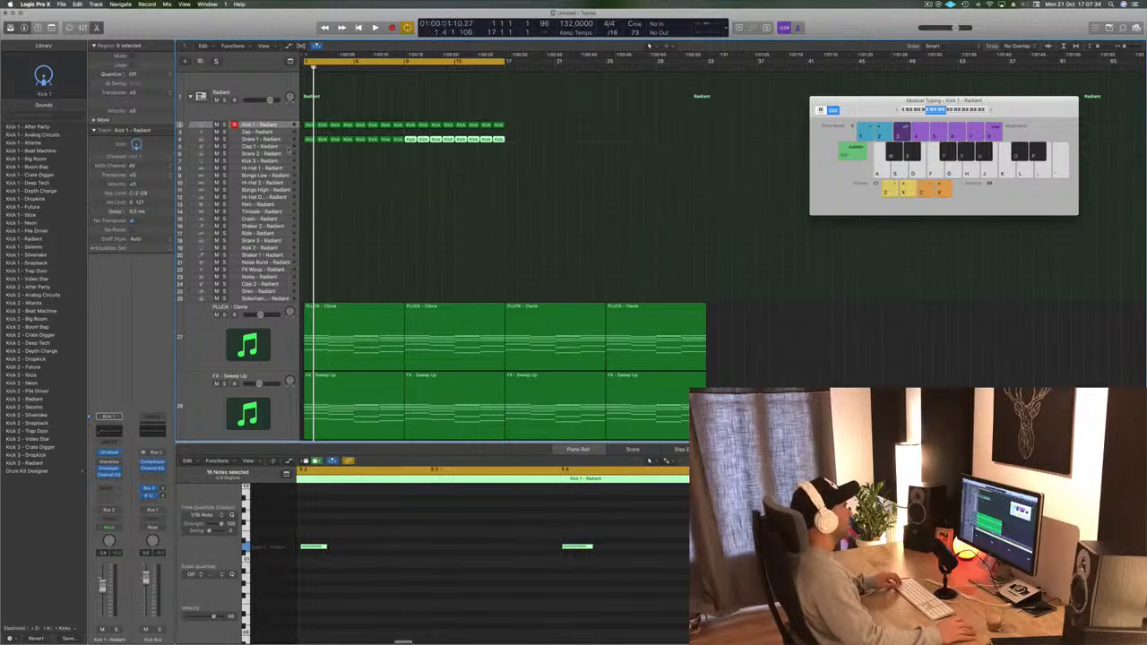
- Copy the first Snare 1 region to the Hi-Hat 1 track and rearrange its notes into an off-beat pattern on the Hi-Hat 1 row
{"action": "left_click", "coordinate": [309, 139]}
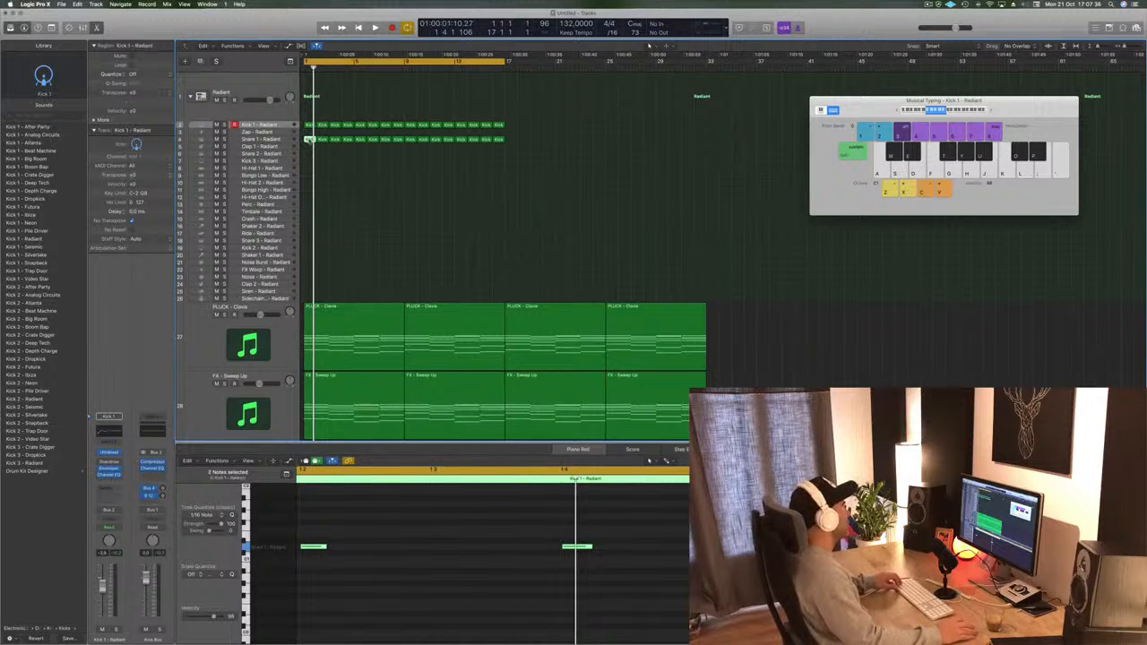
{"action": "left_click_drag", "start_coordinate": [310, 140], "coordinate": [309, 168]}
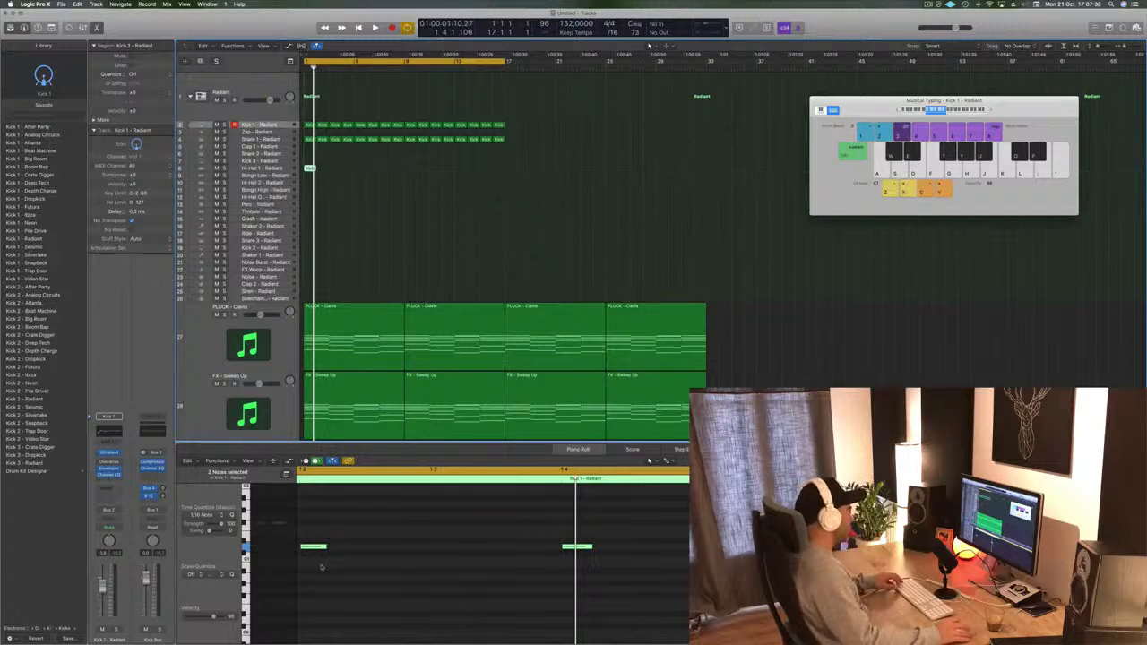
{"action": "left_click_drag", "start_coordinate": [636, 530], "coordinate": [312, 545]}
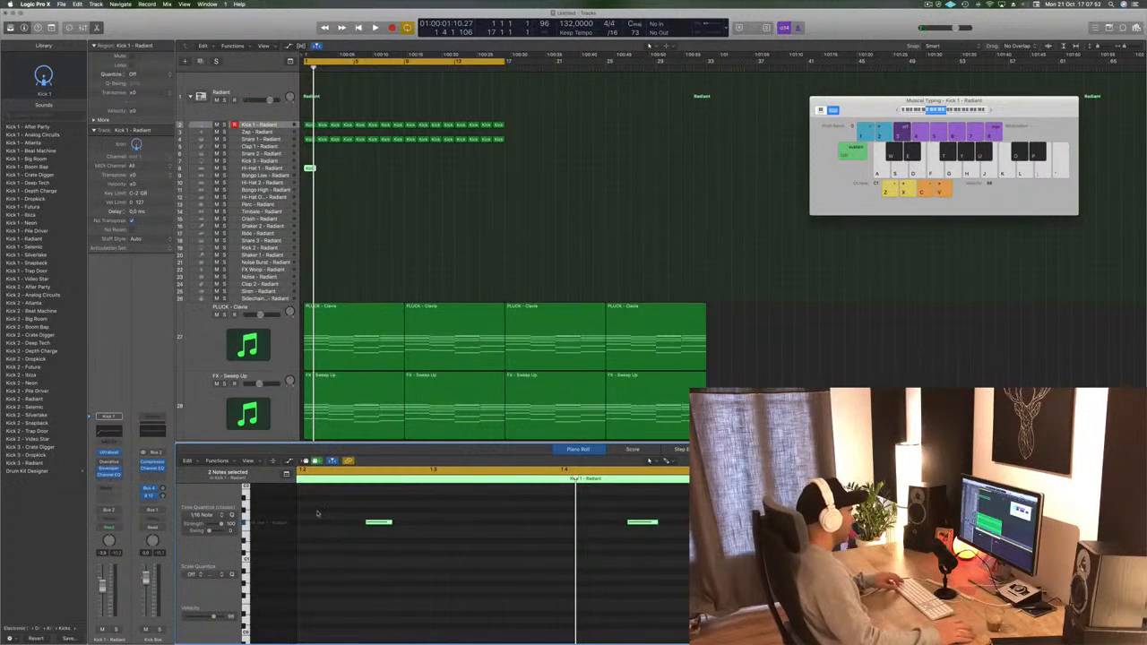
{"action": "left_click_drag", "start_coordinate": [381, 524], "coordinate": [504, 552]}
{"action": "left_click_drag", "start_coordinate": [380, 524], "coordinate": [413, 523]}
{"action": "key", "text": "space"}
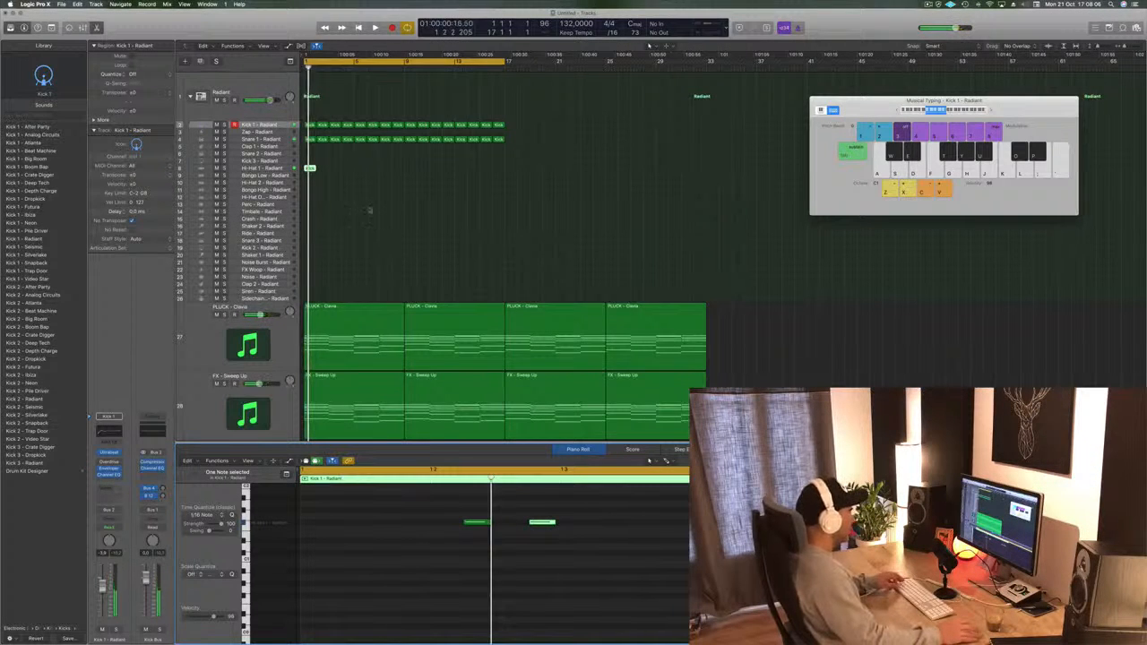
{"action": "scroll", "coordinate": [369, 208], "scroll_direction": "up", "scroll_amount": 10}
{"action": "scroll", "coordinate": [404, 614], "scroll_direction": "up", "scroll_amount": 3}
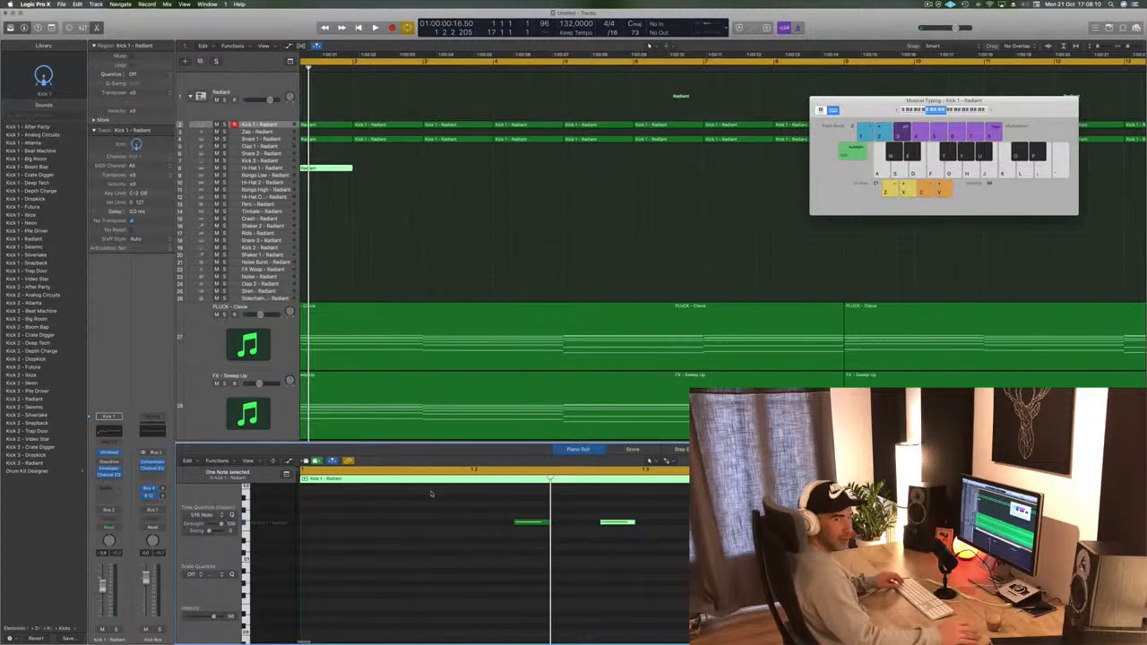
{"action": "key", "text": "space"}
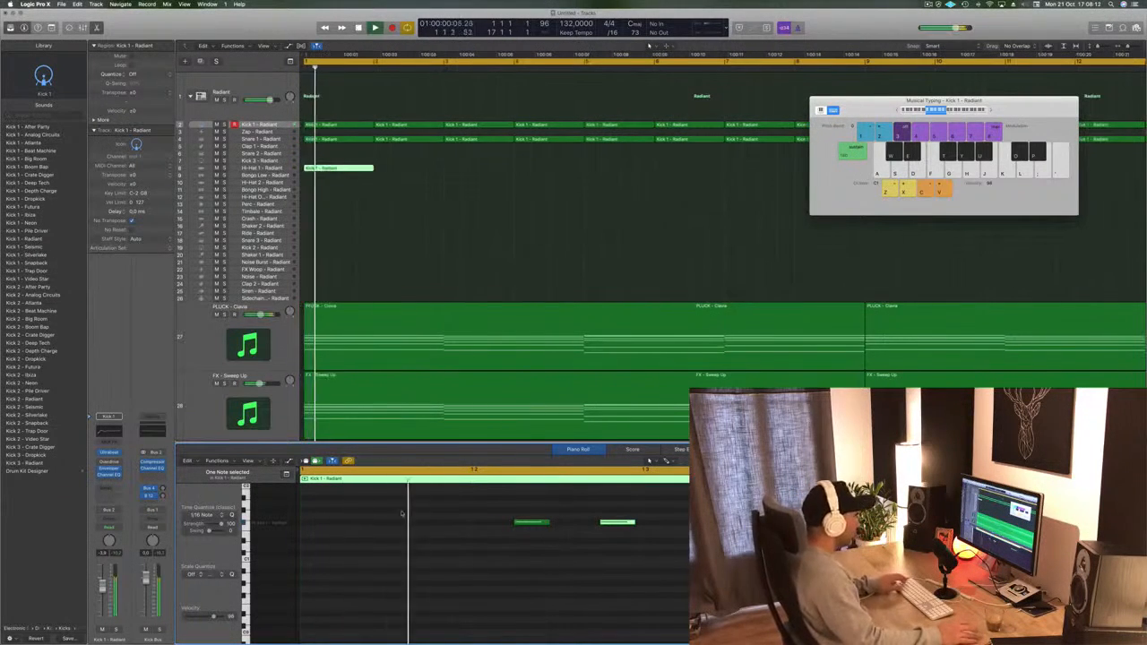
{"action": "key", "text": "space"}
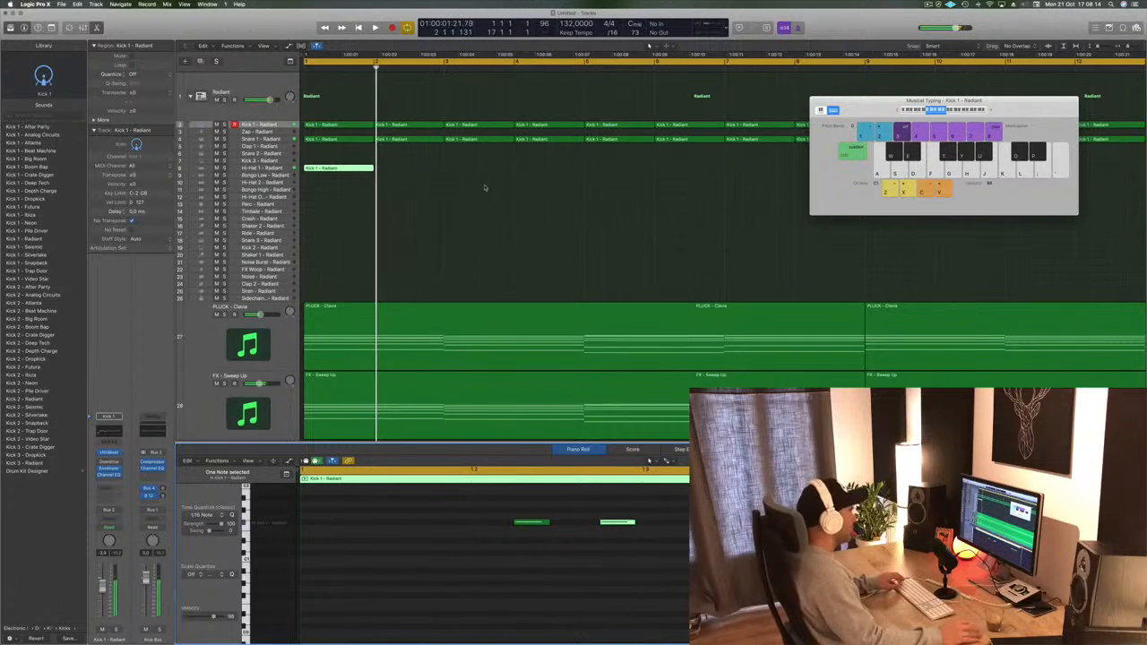
- Repeat the Hi-Hat 1 region along its track until it fills the 16-bar cycle, and play the loop
{"action": "left_click_drag", "start_coordinate": [337, 170], "coordinate": [421, 169]}
{"action": "left_click", "coordinate": [351, 170], "text": "shift"}
{"action": "left_click_drag", "start_coordinate": [352, 171], "coordinate": [488, 176]}
{"action": "key", "text": "super+Left"}
{"action": "key", "text": "super+Left"}
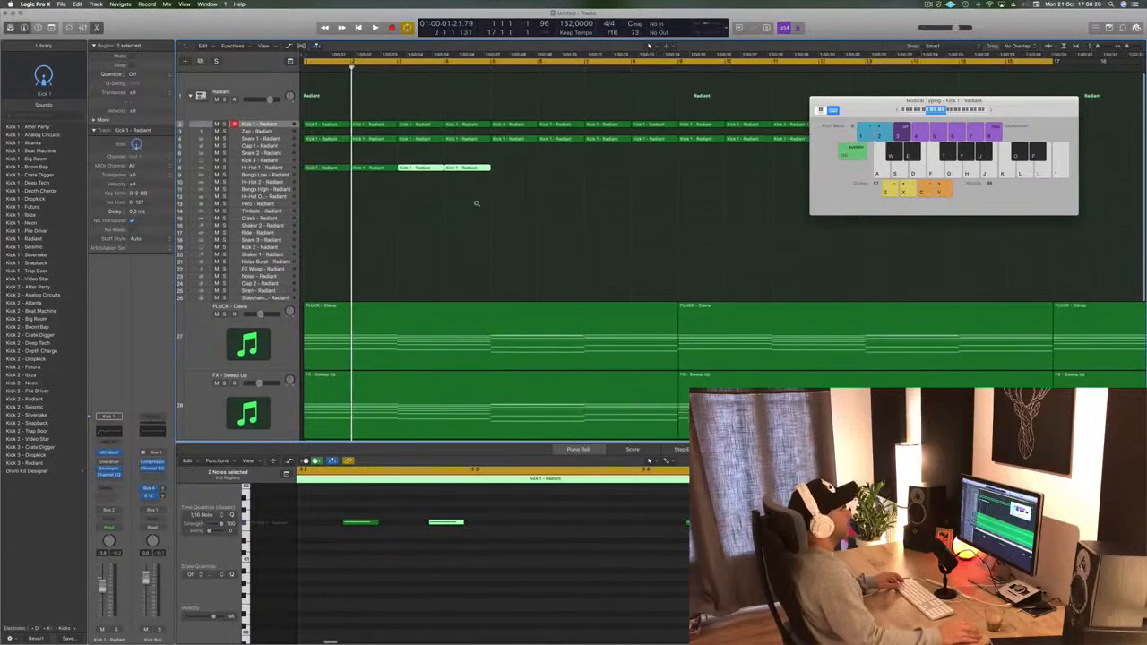
{"action": "scroll", "coordinate": [476, 204], "scroll_direction": "left", "scroll_amount": 3}
{"action": "left_click_drag", "start_coordinate": [416, 171], "coordinate": [392, 173]}
{"action": "left_click_drag", "start_coordinate": [493, 159], "coordinate": [467, 171]}
{"action": "key", "text": "space"}
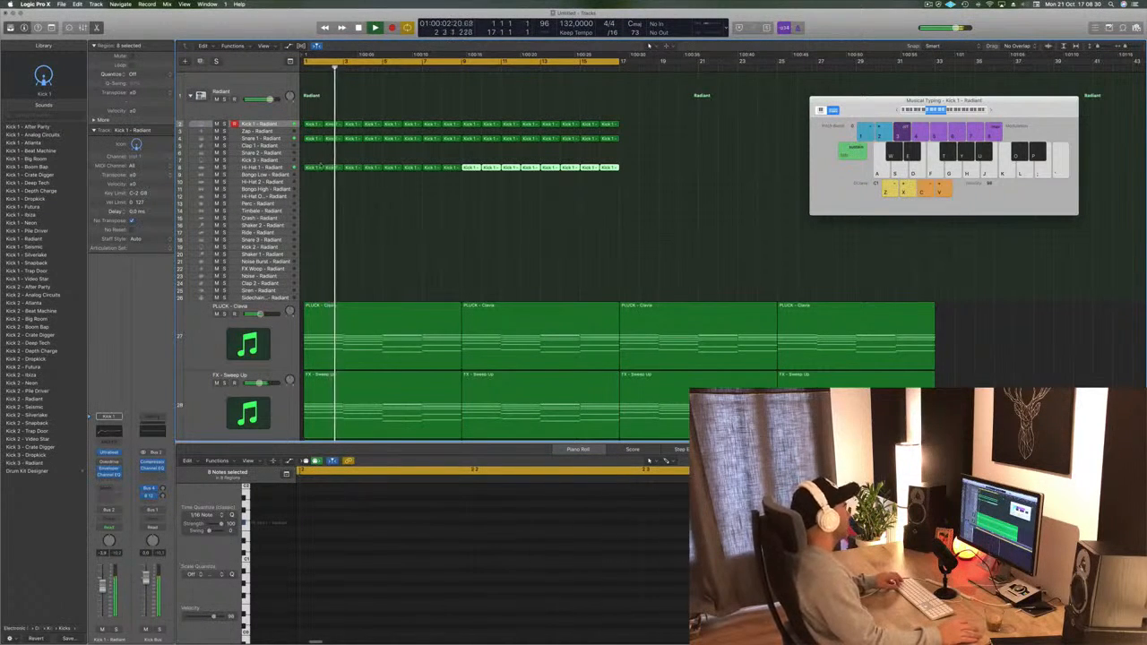
{"action": "key", "text": "space"}
- Copy the first Hi-Hat 1 region to the Hi-Hat 2 track and spread its notes across the bar on the Hi-Hat 2 row
{"action": "left_click_drag", "start_coordinate": [313, 168], "coordinate": [314, 182]}
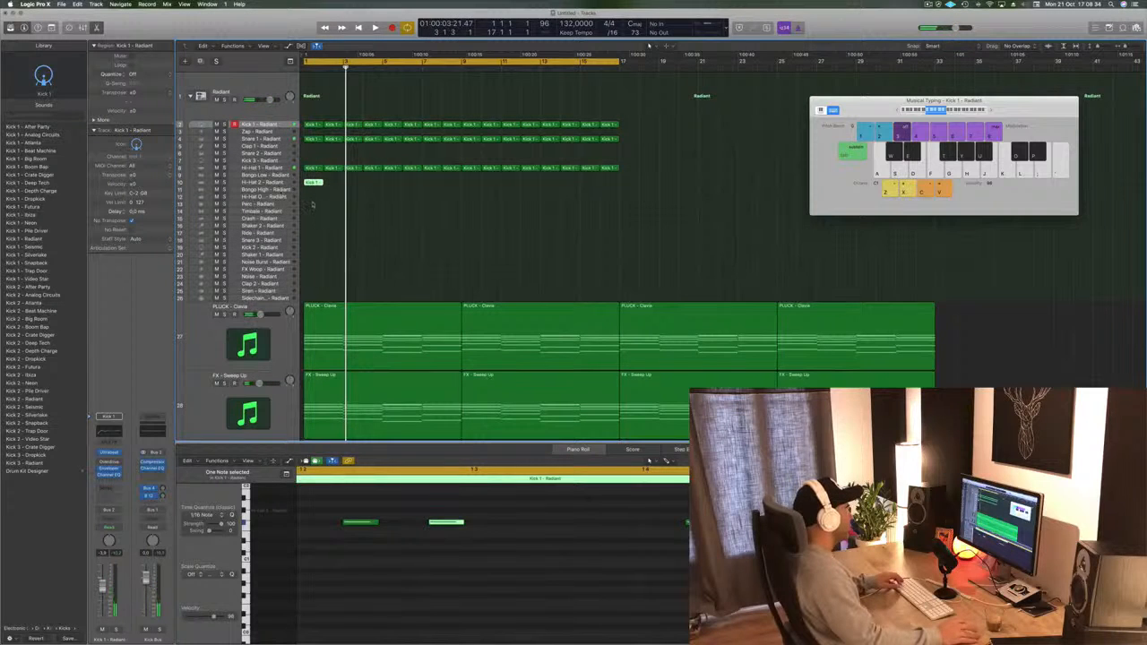
{"action": "left_click", "coordinate": [358, 513]}
{"action": "left_click_drag", "start_coordinate": [360, 524], "coordinate": [574, 520]}
{"action": "left_click", "coordinate": [547, 554], "text": "ctrl+alt"}
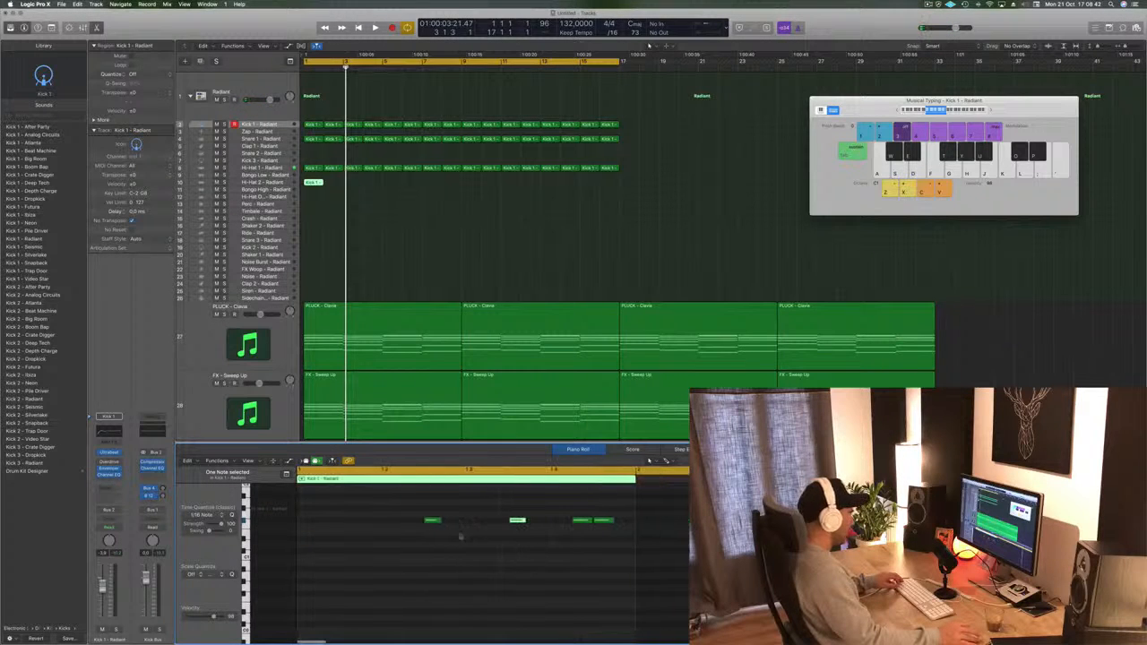
{"action": "left_click_drag", "start_coordinate": [432, 520], "coordinate": [348, 520]}
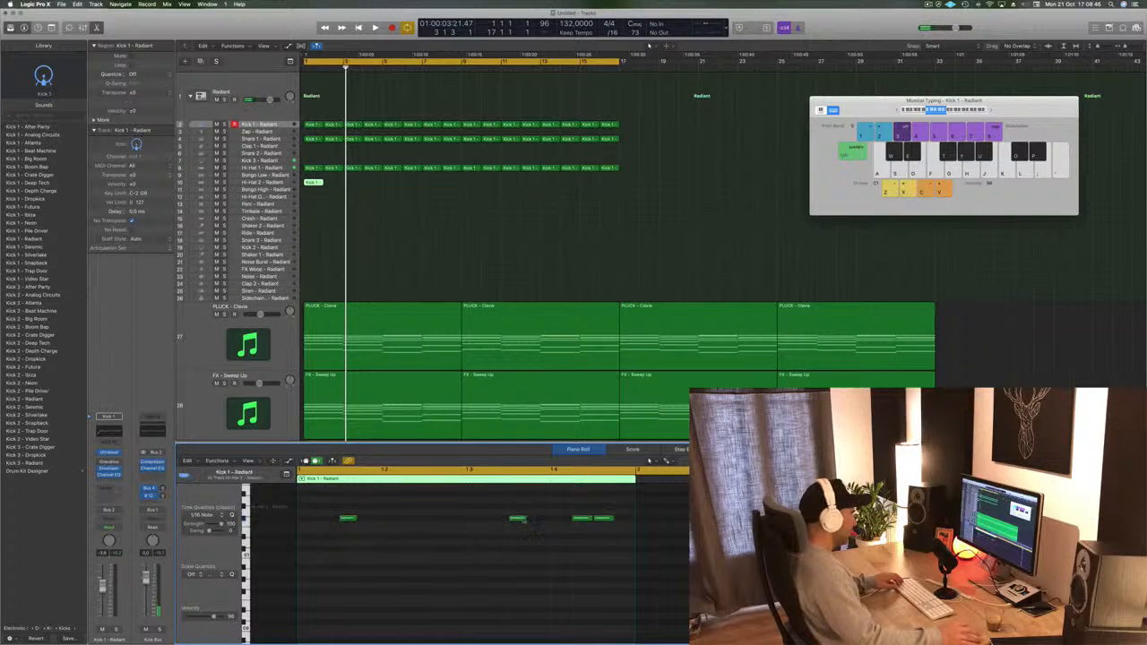
{"action": "left_click_drag", "start_coordinate": [509, 522], "coordinate": [410, 521]}
{"action": "left_click_drag", "start_coordinate": [581, 515], "coordinate": [518, 513]}
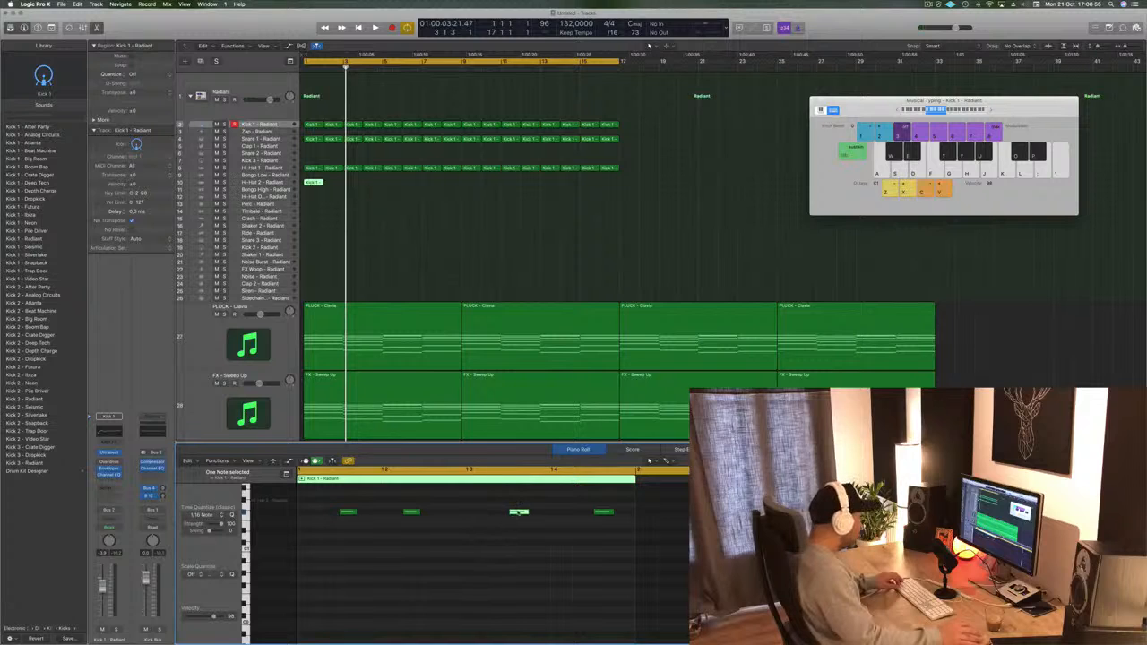
- Place the four Hi-Hat 2 notes halfway between the beats of the bar and play the loop
{"action": "left_click_drag", "start_coordinate": [303, 176], "coordinate": [305, 177]}
{"action": "scroll", "coordinate": [326, 513], "scroll_direction": "up", "scroll_amount": 3}
{"action": "scroll", "coordinate": [351, 520], "scroll_direction": "left", "scroll_amount": 3}
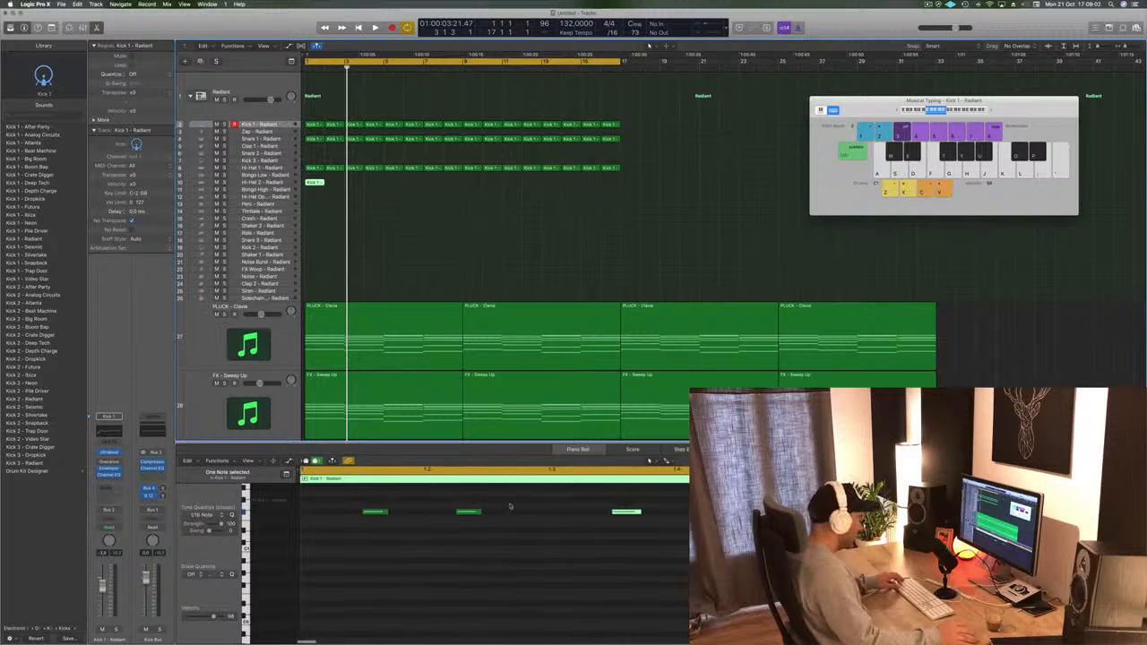
{"action": "left_click_drag", "start_coordinate": [467, 513], "coordinate": [499, 514]}
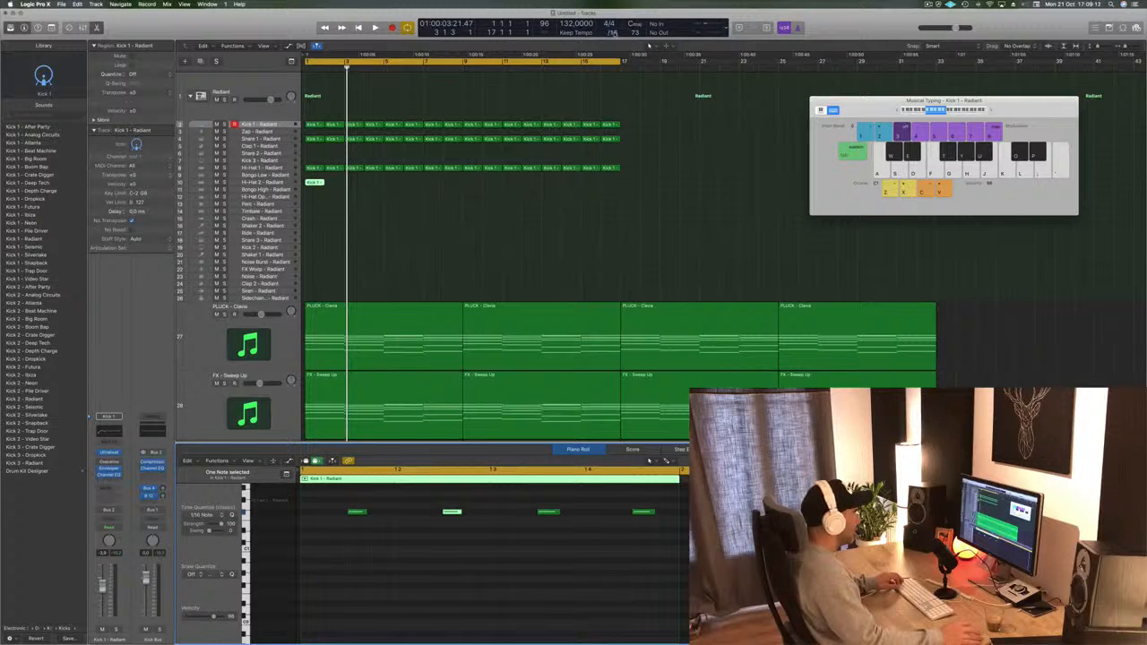
{"action": "left_click", "coordinate": [515, 229]}
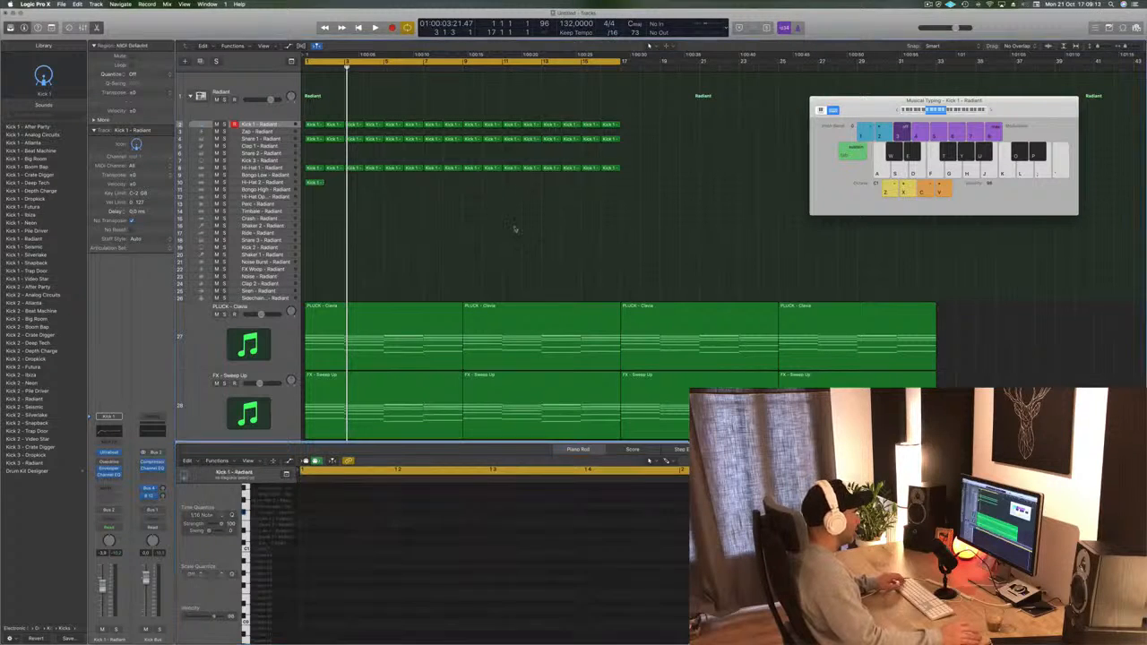
{"action": "left_click", "coordinate": [313, 184]}
{"action": "key", "text": "space"}
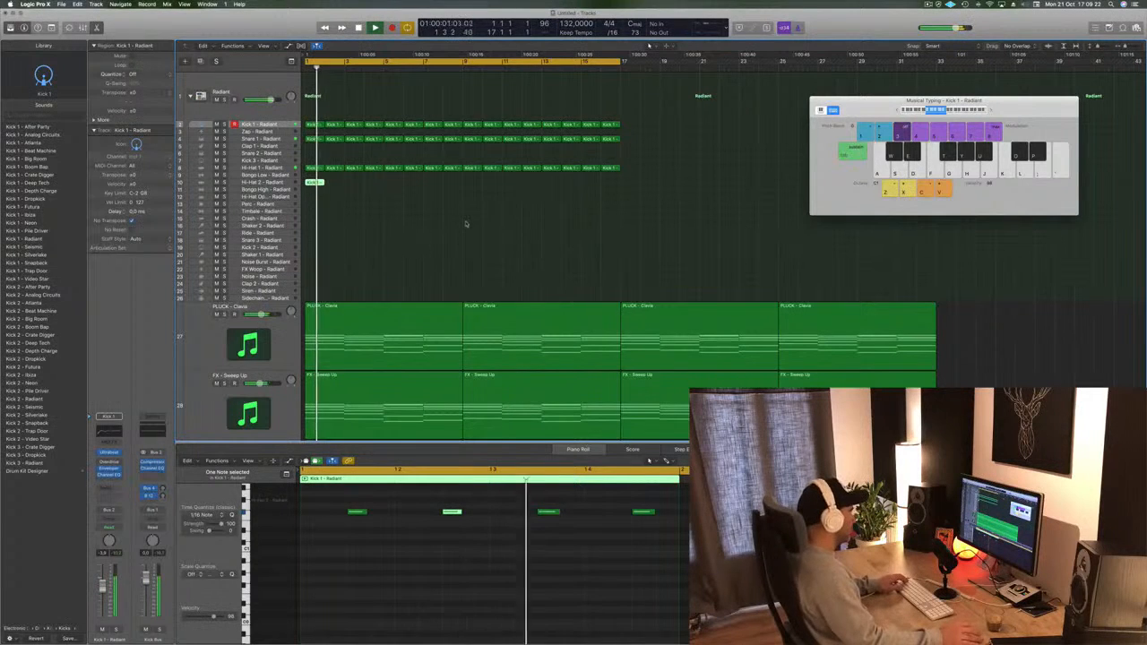
- Repeat the Hi-Hat 2 region along its track until it fills the 16-bar cycle, and play the beat
{"action": "left_click_drag", "start_coordinate": [315, 183], "coordinate": [392, 184]}
{"action": "mouse_move", "coordinate": [482, 186]}
{"action": "left_mouse_down"}
{"action": "mouse_move", "coordinate": [311, 182]}
{"action": "mouse_move", "coordinate": [472, 189]}
{"action": "left_mouse_up"}
{"action": "key", "text": "space"}
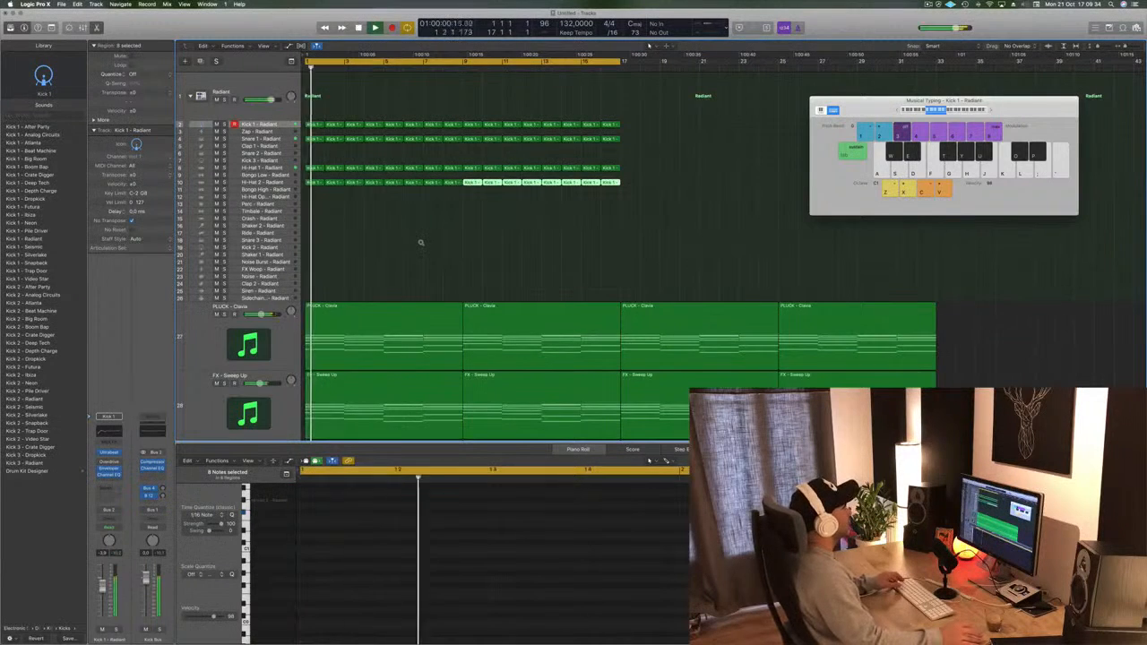
{"action": "scroll", "coordinate": [421, 242], "scroll_direction": "up", "scroll_amount": 2}
{"action": "scroll", "coordinate": [417, 238], "scroll_direction": "down", "scroll_amount": 1}
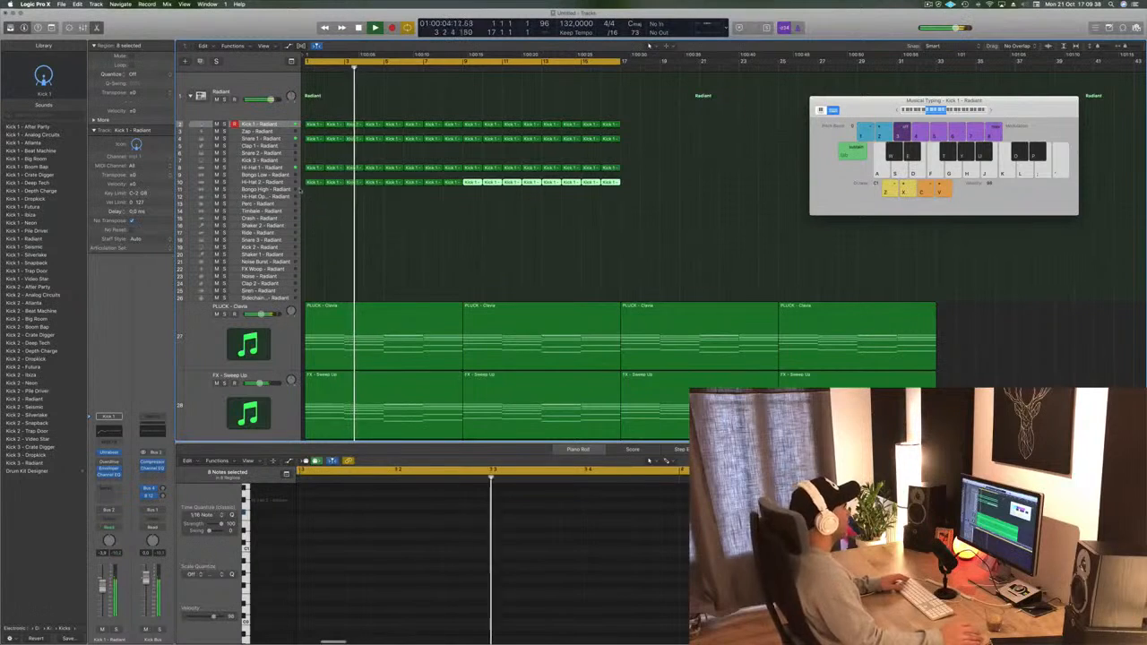
{"action": "key", "text": "space"}
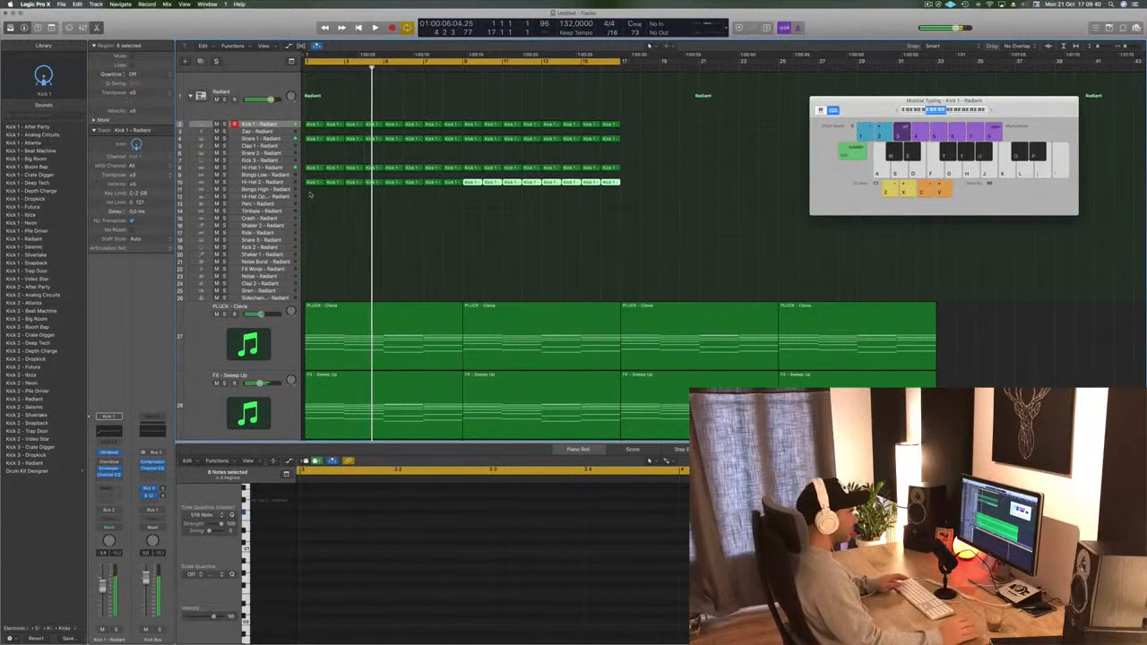
{"action": "key", "text": "space"}
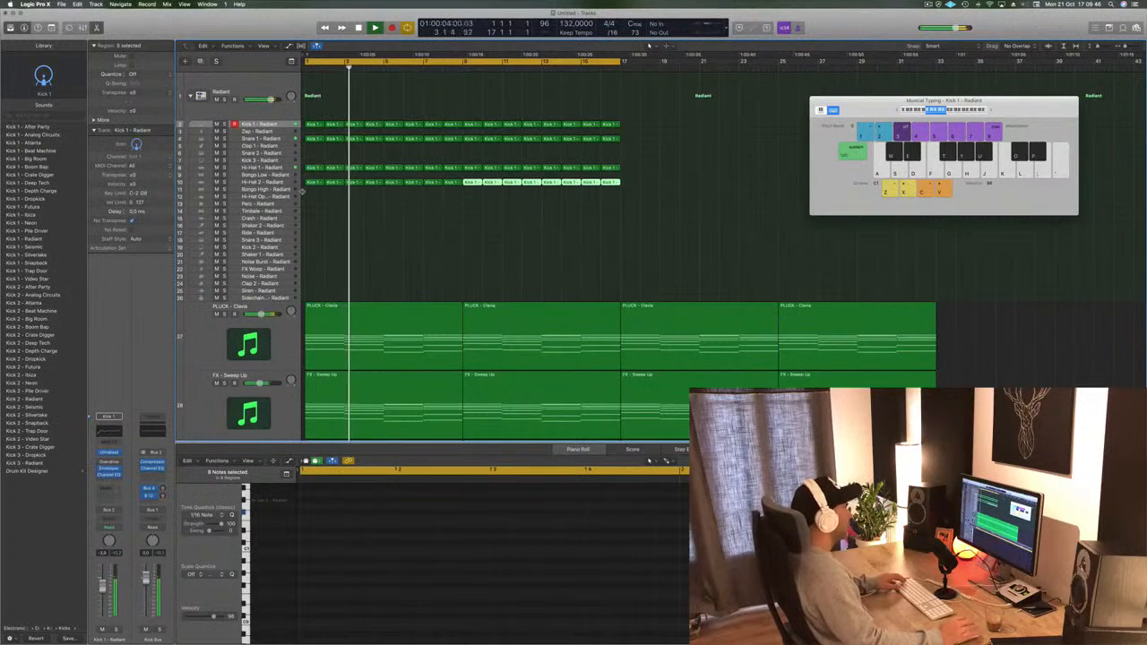
- Move all 16 Hi-Hat 2 regions to the Kick 3 track, stop playback and select the first region
{"action": "left_click_drag", "start_coordinate": [301, 190], "coordinate": [613, 182]}
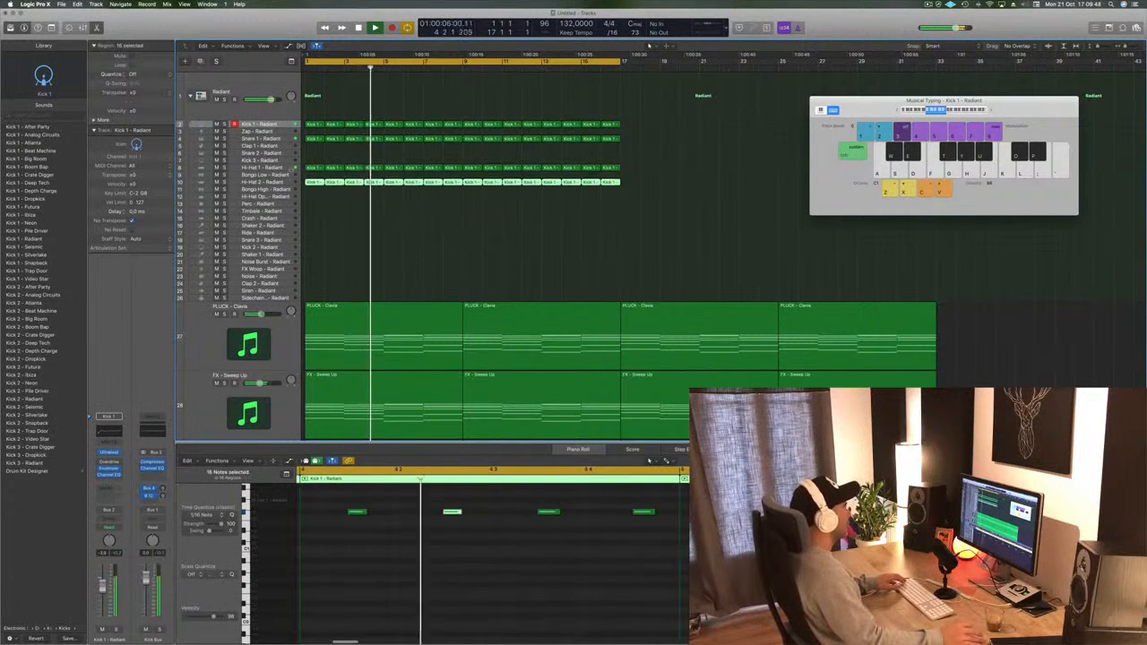
{"action": "left_click_drag", "start_coordinate": [318, 182], "coordinate": [314, 161]}
{"action": "key", "text": "space"}
{"action": "left_click", "coordinate": [315, 167]}
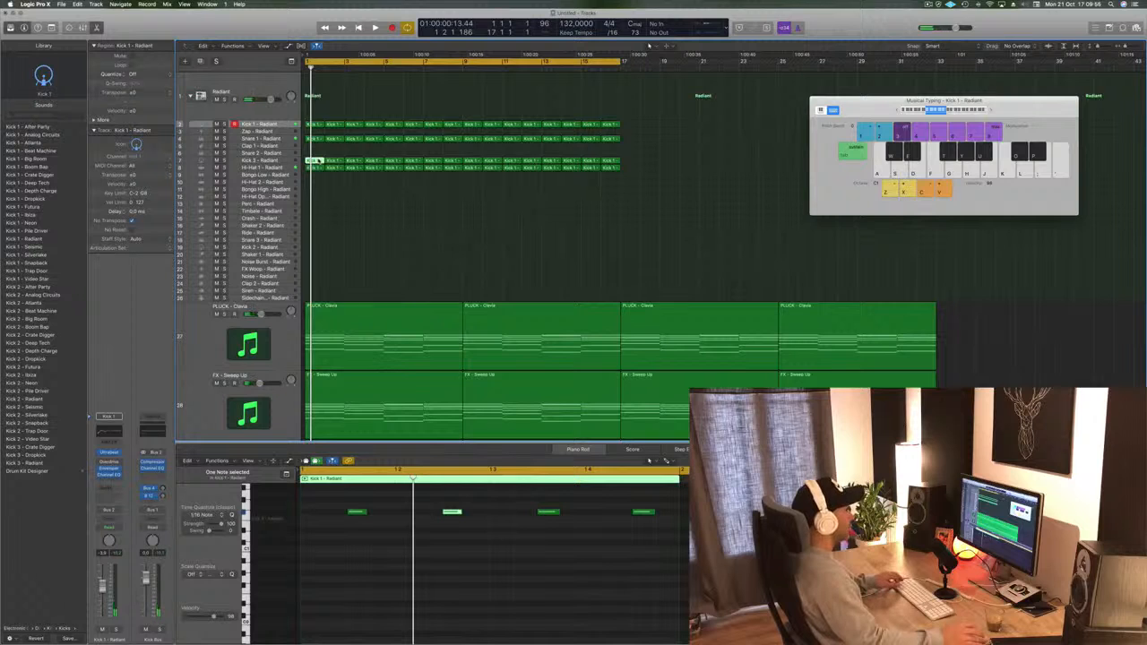
- Copy the first Kick 3 region to the Hi-Hat Open track, raise its four notes to the Hi-Hat Open row and play it
{"action": "left_click", "coordinate": [316, 160]}
{"action": "left_click_drag", "start_coordinate": [318, 173], "coordinate": [318, 204]}
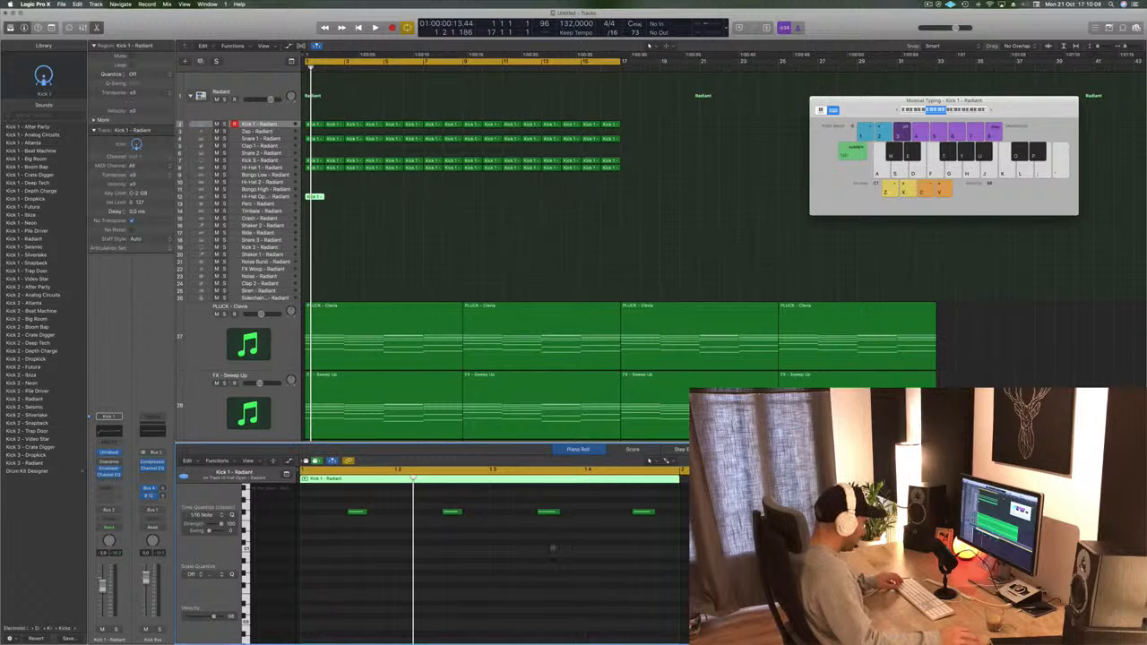
{"action": "left_click_drag", "start_coordinate": [428, 505], "coordinate": [695, 529]}
{"action": "key", "text": "alt+Up"}
{"action": "key", "text": "alt+Up"}
{"action": "key", "text": "alt+Up"}
{"action": "key", "text": "alt+Up"}
{"action": "key", "text": "alt+Up"}
{"action": "key", "text": "alt+Up"}
{"action": "key", "text": "alt+Up"}
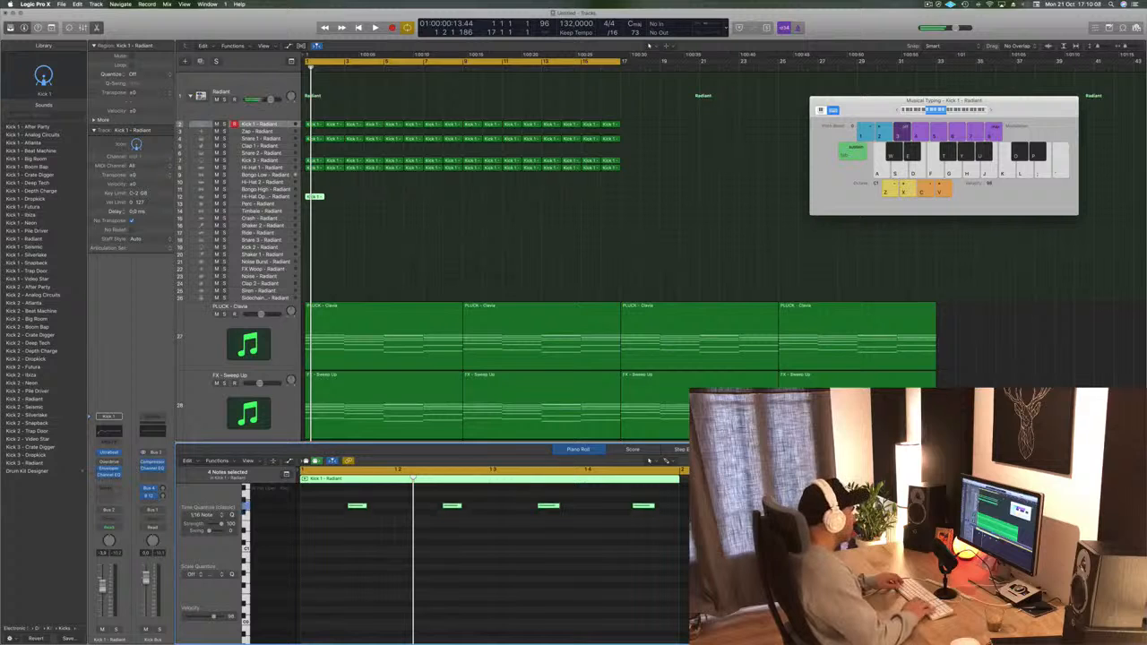
{"action": "key", "text": "space"}
{"action": "key", "text": "space"}
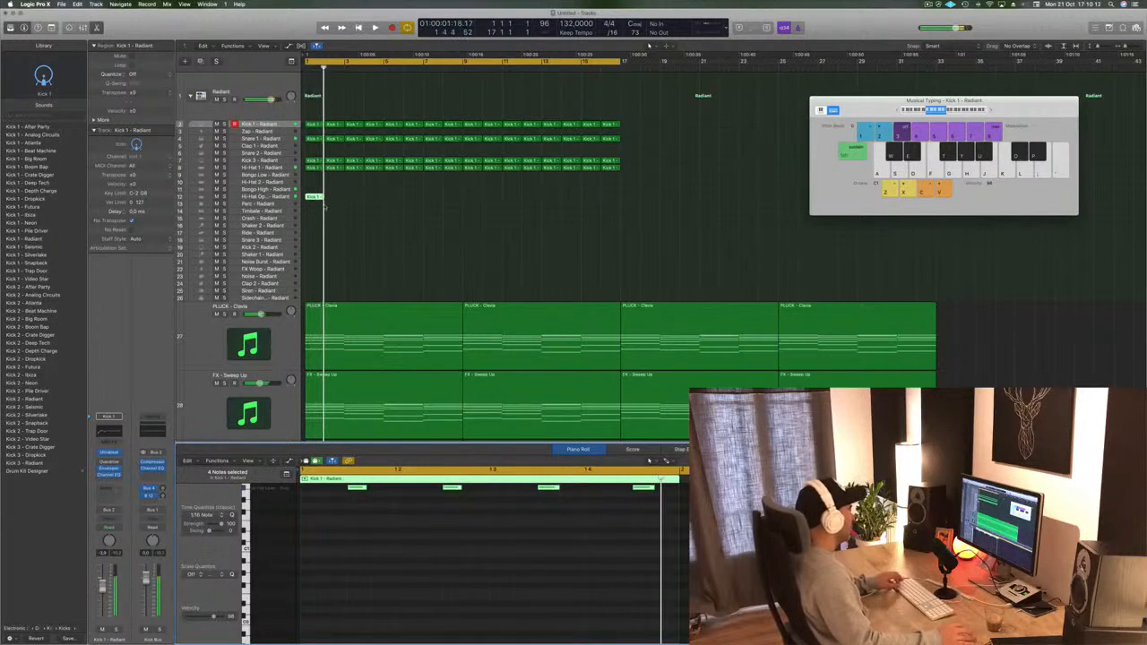
- Repeat the Hi-Hat Open region along its track until it fills the 16-bar cycle, and play the beat
{"action": "key", "text": "super+r"}
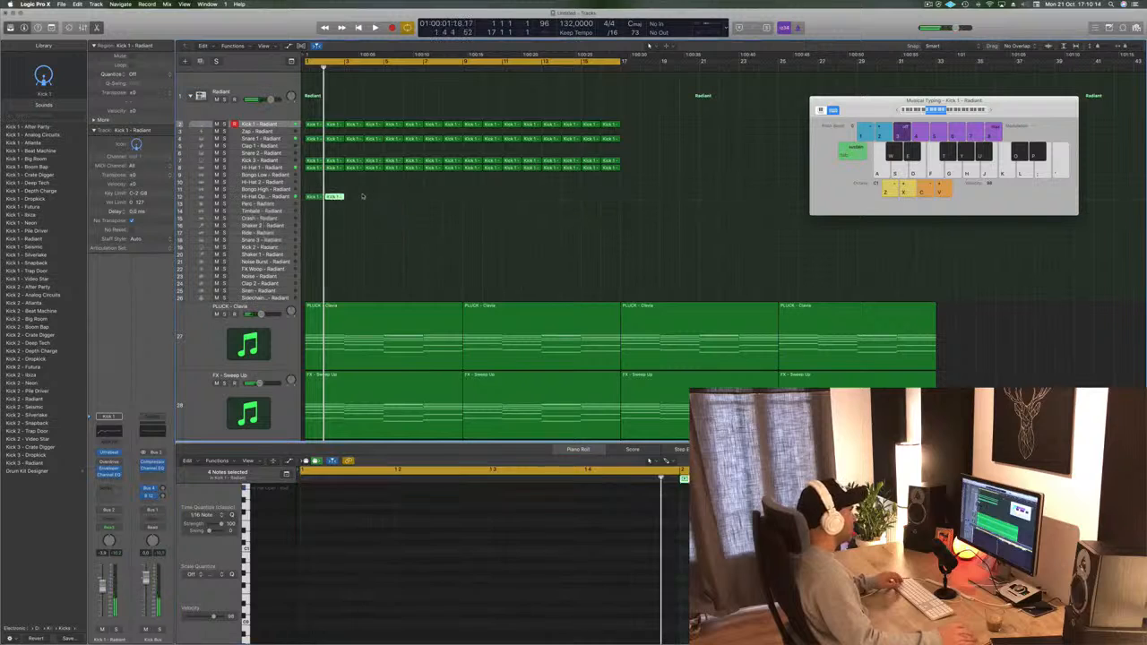
{"action": "mouse_move", "coordinate": [314, 198]}
{"action": "left_mouse_down"}
{"action": "mouse_move", "coordinate": [356, 203]}
{"action": "mouse_move", "coordinate": [316, 199]}
{"action": "left_mouse_up"}
{"action": "left_click", "coordinate": [389, 196]}
{"action": "left_click_drag", "start_coordinate": [315, 199], "coordinate": [394, 202]}
{"action": "left_click_drag", "start_coordinate": [491, 190], "coordinate": [316, 202]}
{"action": "key", "text": "space"}
{"action": "key", "text": "Return"}
{"action": "left_click", "coordinate": [272, 197]}
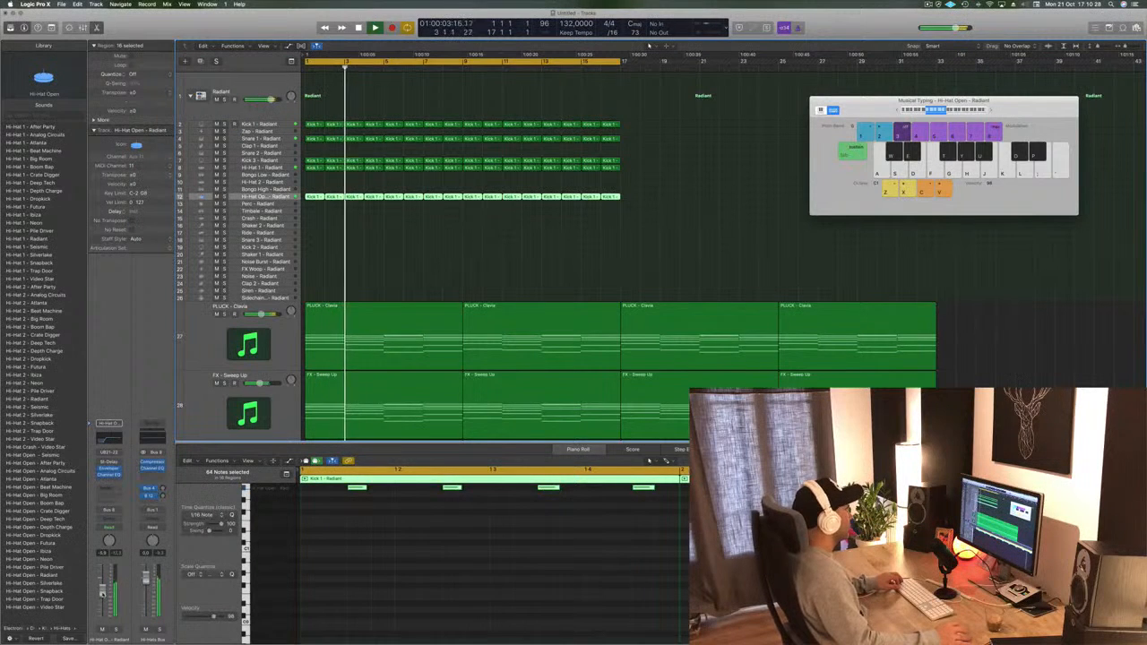
{"action": "key", "text": "space"}
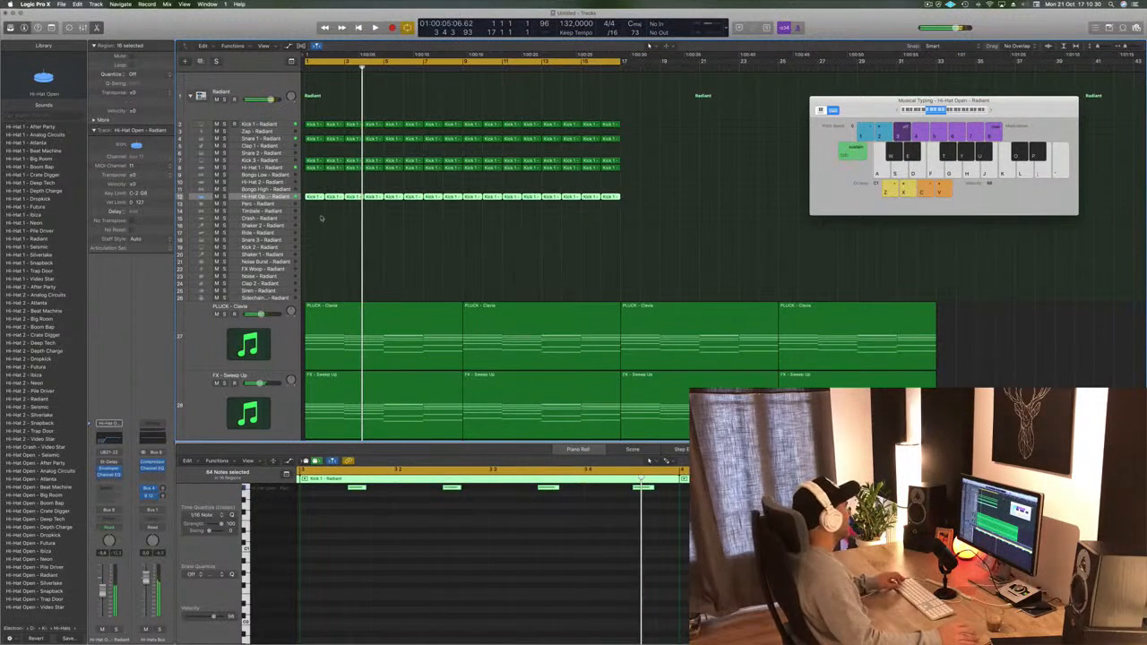
- Copy the first Hi-Hat Open region to the Bongo Low track and move its four notes a sixteenth earlier on the Bongo Low row
{"action": "left_click", "coordinate": [317, 215]}
{"action": "left_click", "coordinate": [314, 197]}
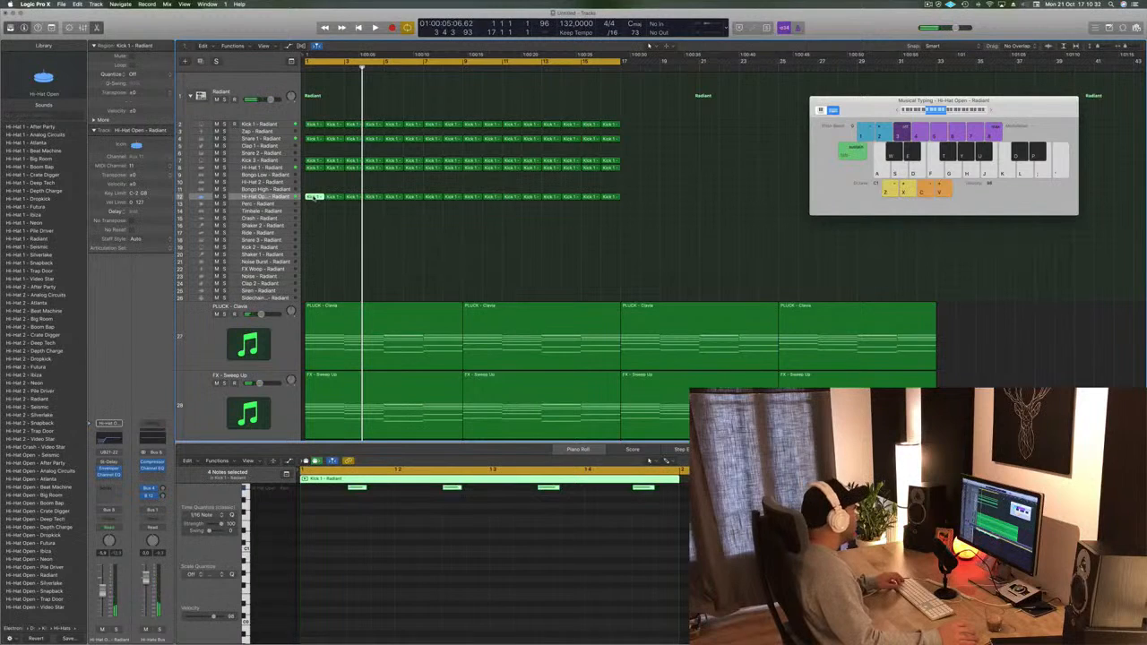
{"action": "left_click_drag", "start_coordinate": [313, 197], "coordinate": [316, 175]}
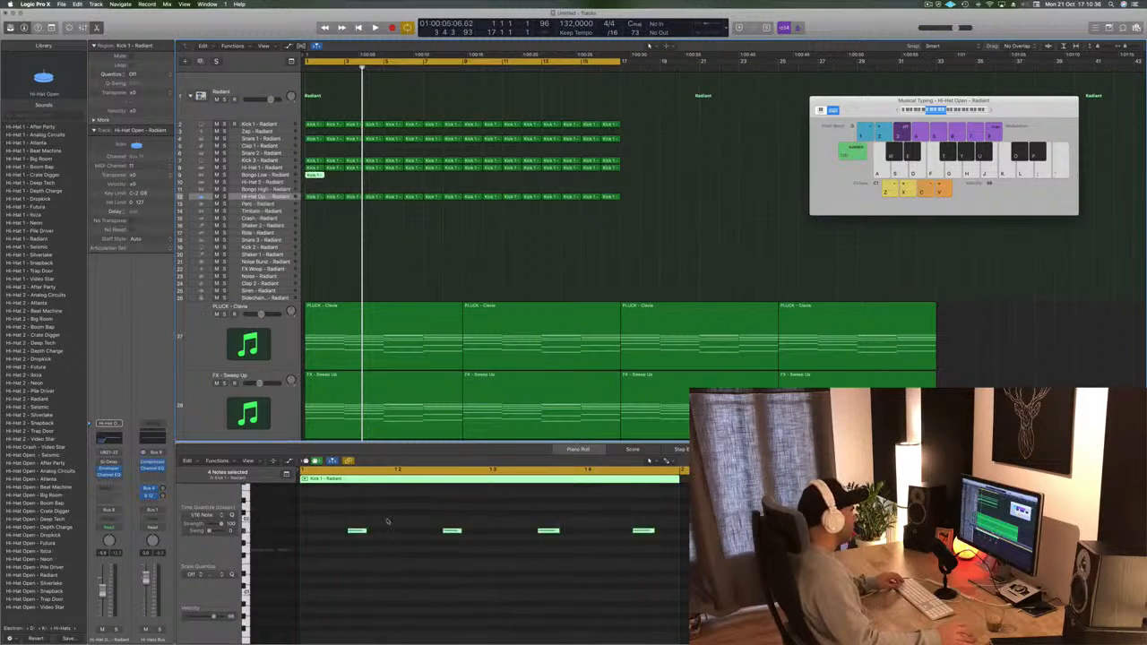
{"action": "left_click_drag", "start_coordinate": [332, 506], "coordinate": [687, 570]}
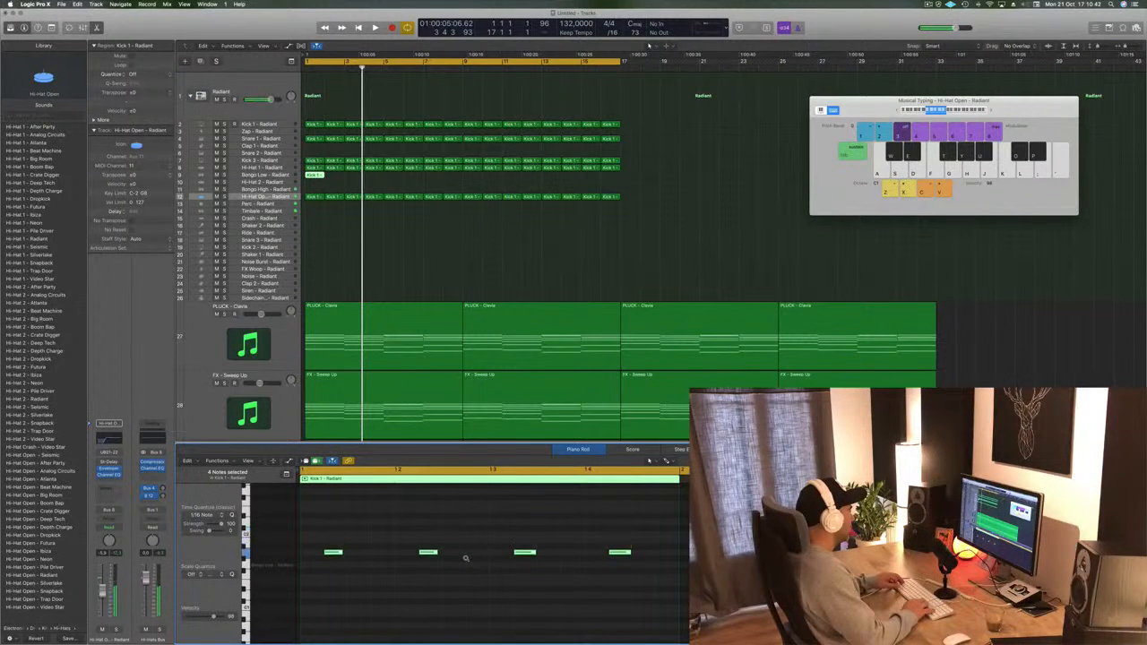
- Delete the second and fourth notes of the Bongo Low pattern and play the loop with that track selected
{"action": "key", "text": "space"}
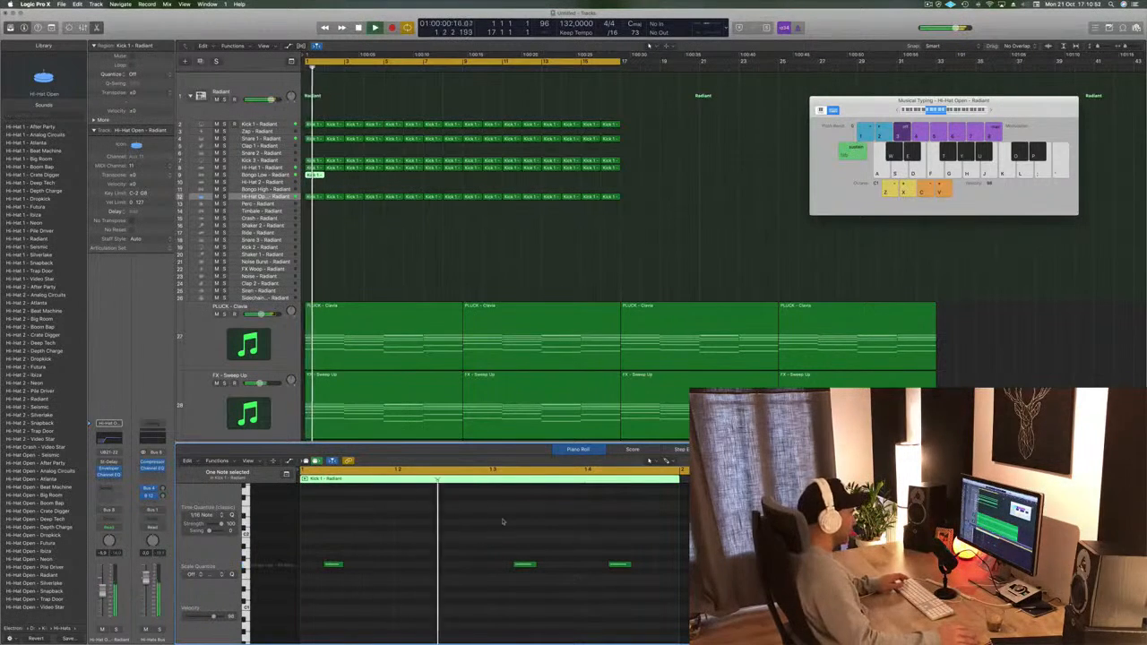
{"action": "left_click_drag", "start_coordinate": [599, 531], "coordinate": [643, 587]}
{"action": "key", "text": "space"}
{"action": "key", "text": "space"}
{"action": "key", "text": "space"}
{"action": "key", "text": "space"}
{"action": "left_click", "coordinate": [270, 175]}
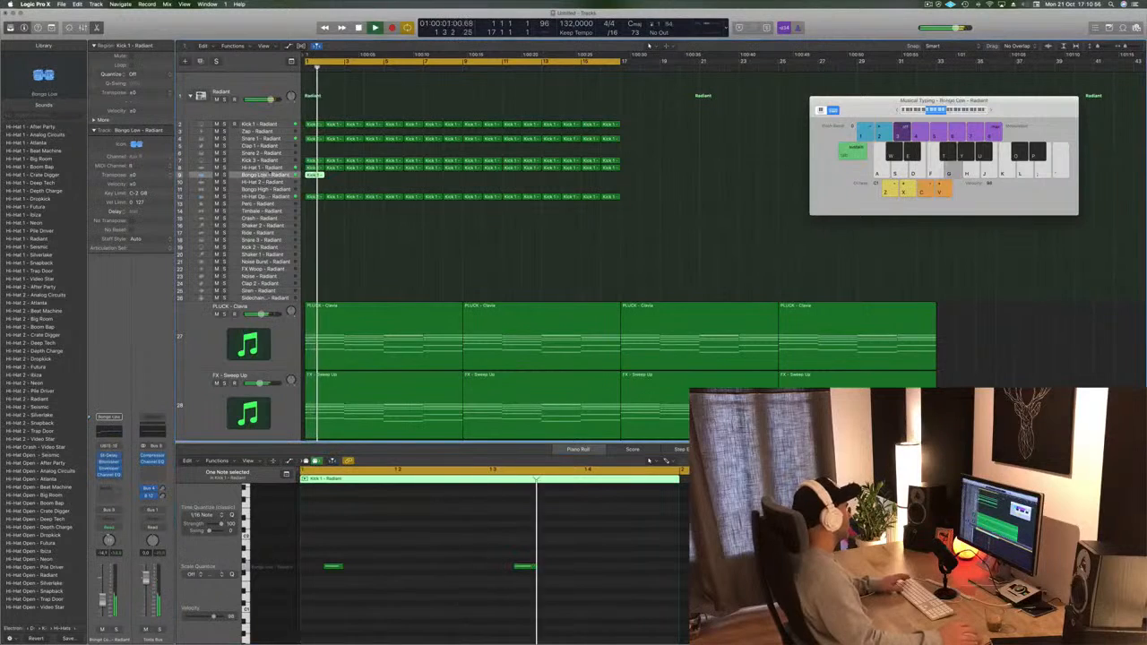
{"action": "key", "text": "space"}
{"action": "key", "text": "space"}
{"action": "key", "text": "space"}
{"action": "key", "text": "space"}
{"action": "key", "text": "space"}
{"action": "key", "text": "space"}
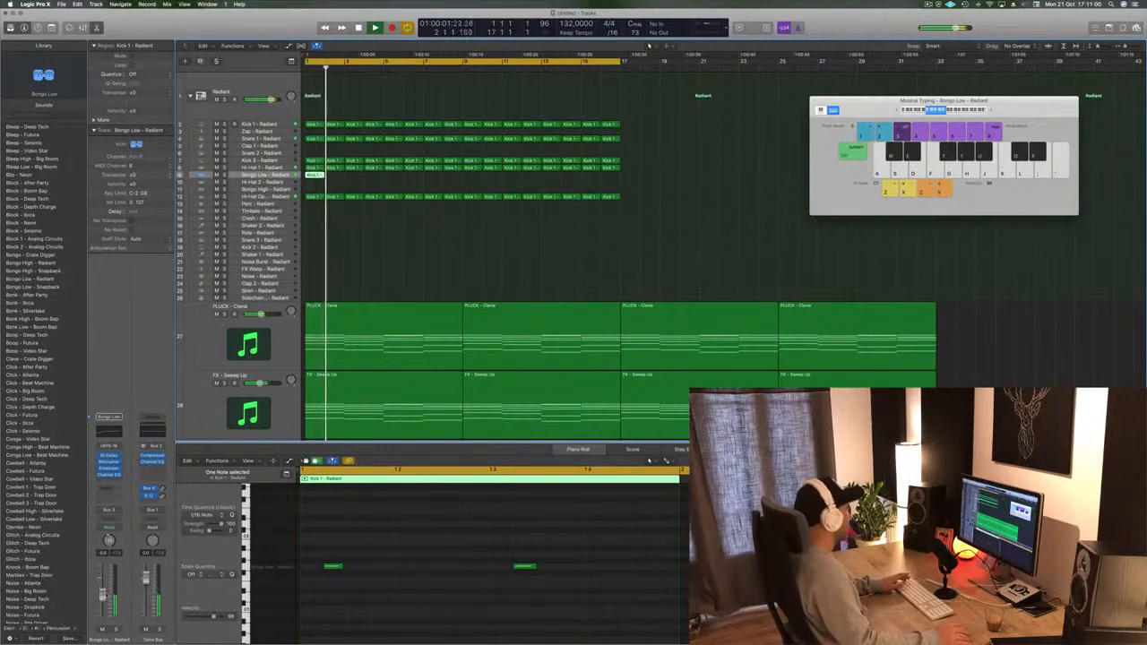
- Repeat the Bongo Low region along its track until all 16 bars are filled, and start playback
{"action": "left_click_drag", "start_coordinate": [318, 175], "coordinate": [453, 181]}
{"action": "key", "text": "super+z"}
{"action": "left_click", "coordinate": [336, 181]}
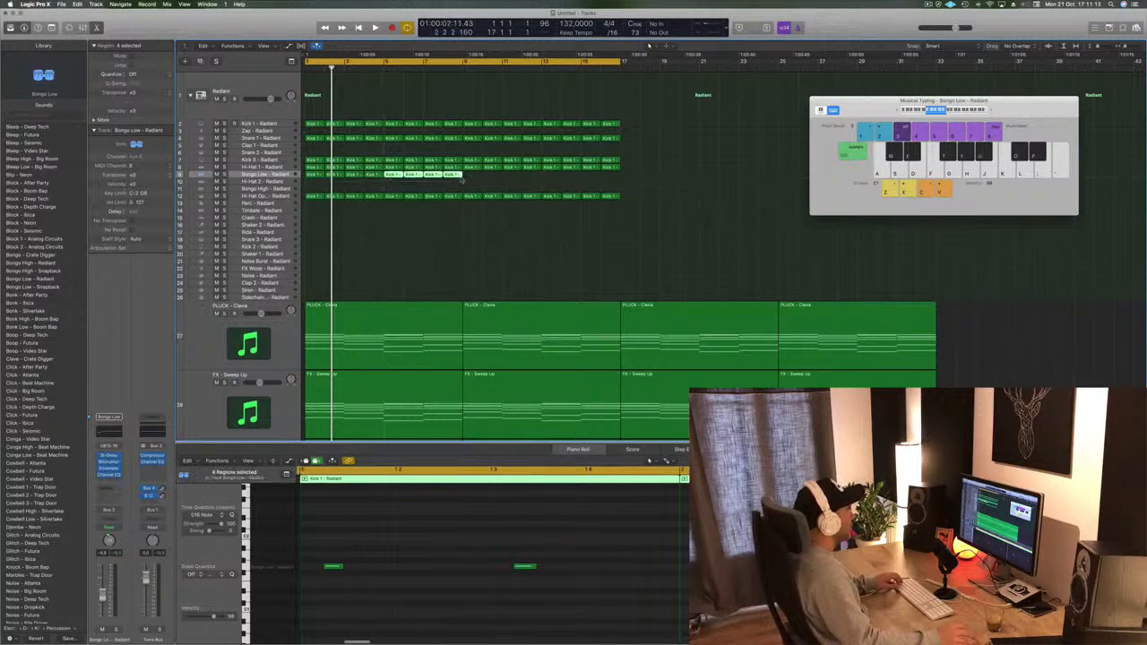
{"action": "left_click", "coordinate": [464, 181]}
{"action": "left_click", "coordinate": [314, 176]}
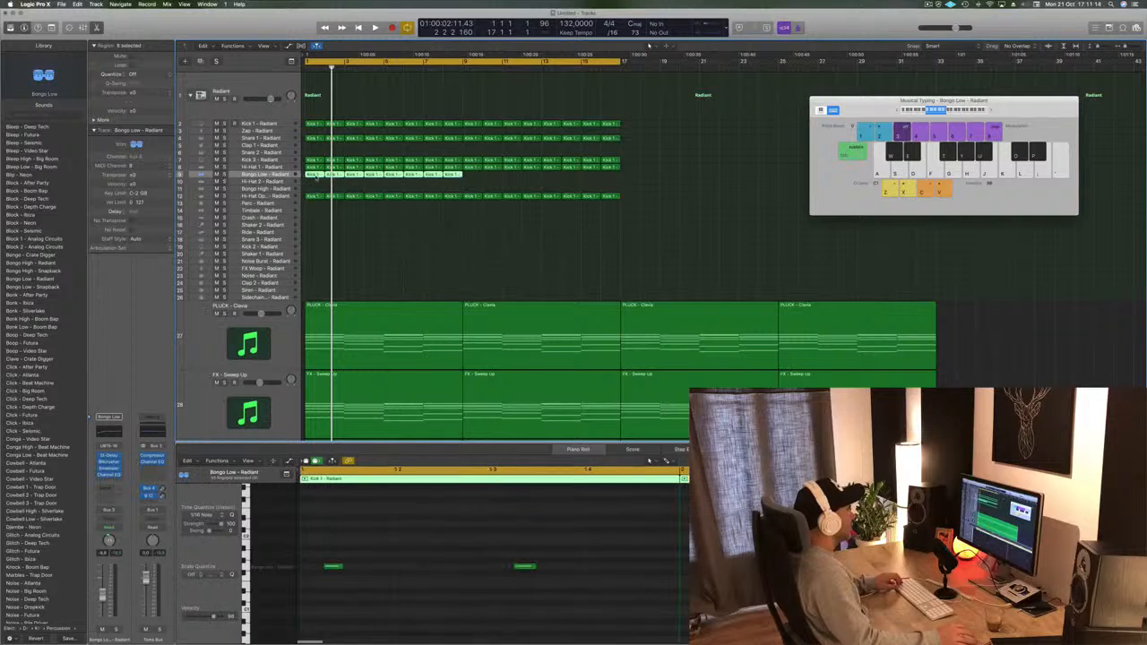
{"action": "left_click_drag", "start_coordinate": [316, 175], "coordinate": [473, 181]}
{"action": "key", "text": "space"}
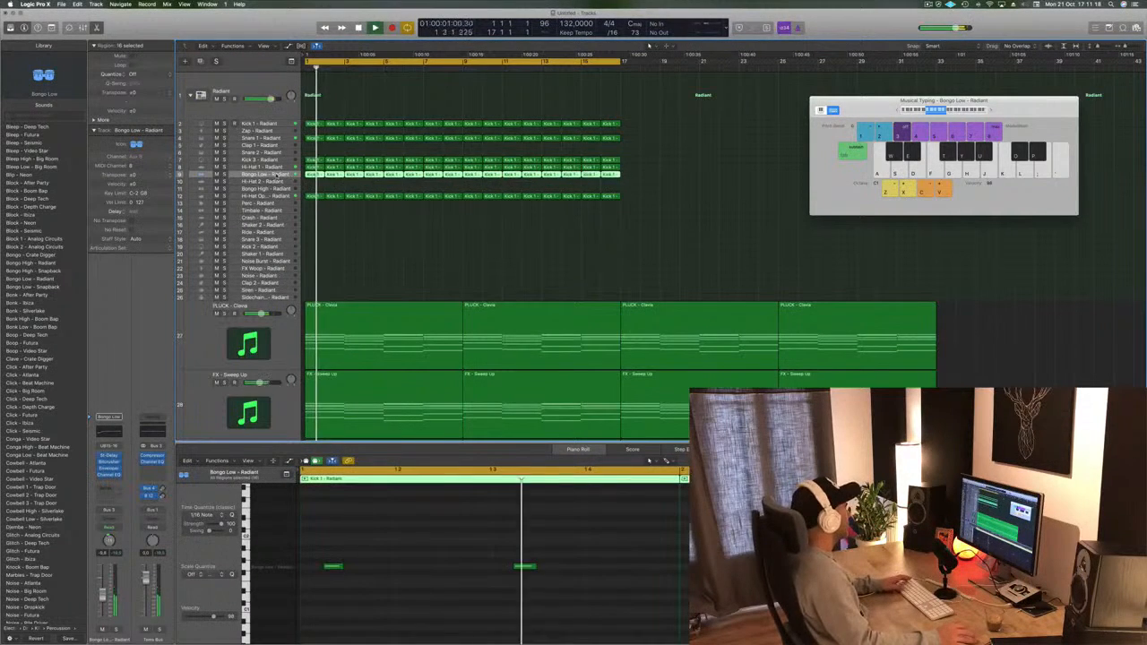
- Lower the Bongo Low volume while the beat plays, stop playback and close the Musical Typing window
{"action": "key", "text": "Return"}
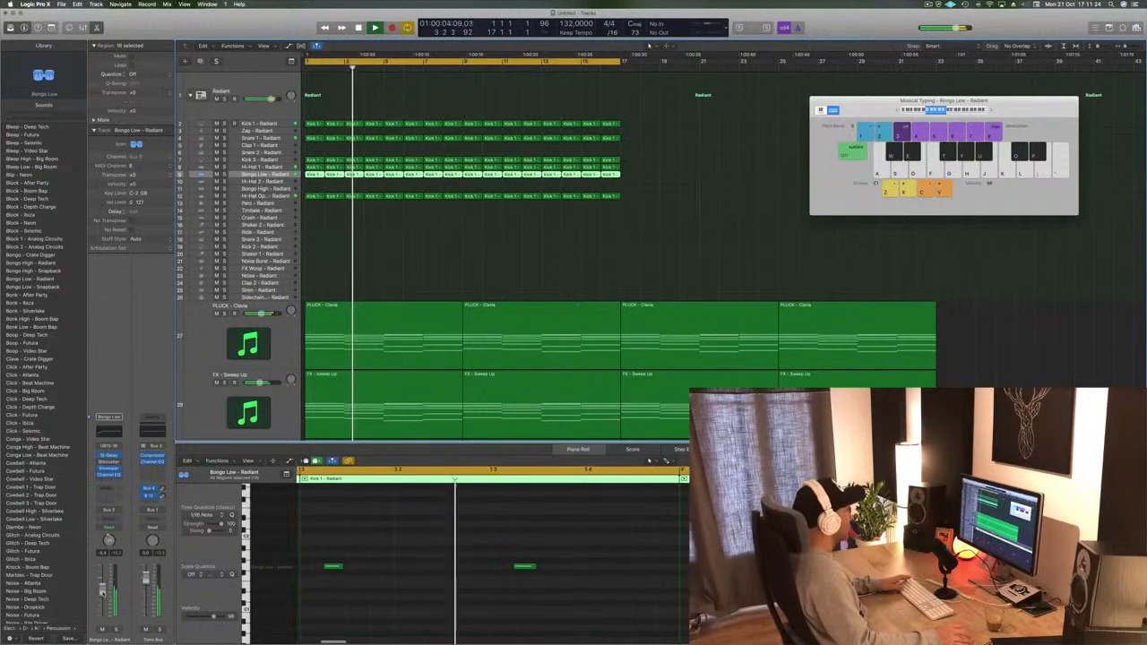
{"action": "left_click", "coordinate": [464, 249]}
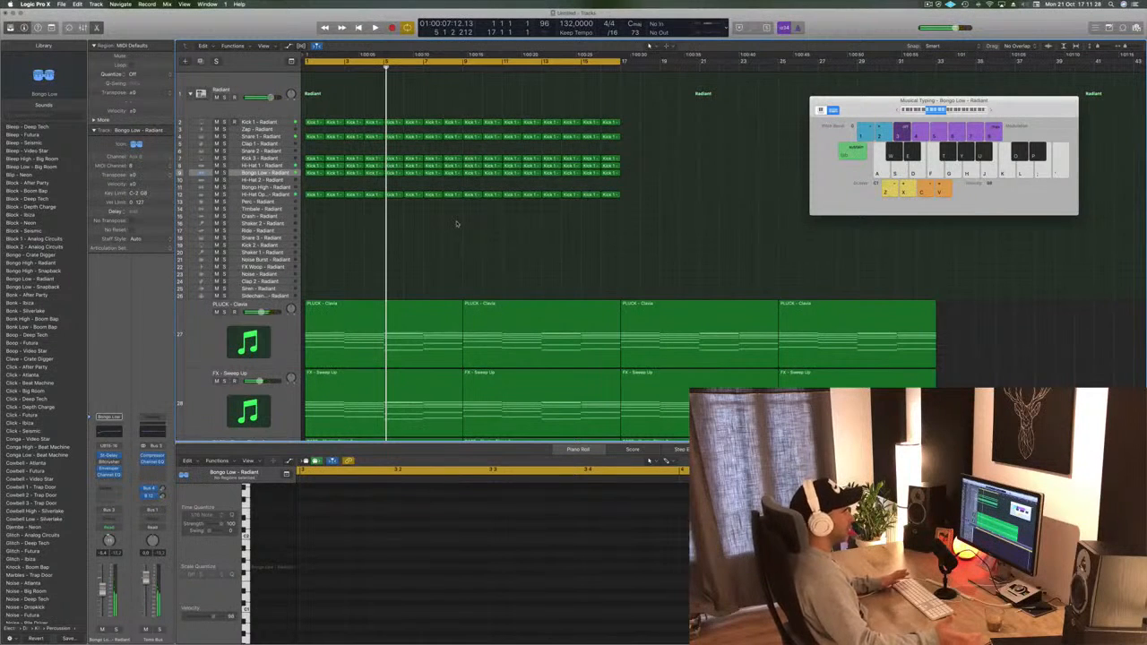
{"action": "key", "text": "space"}
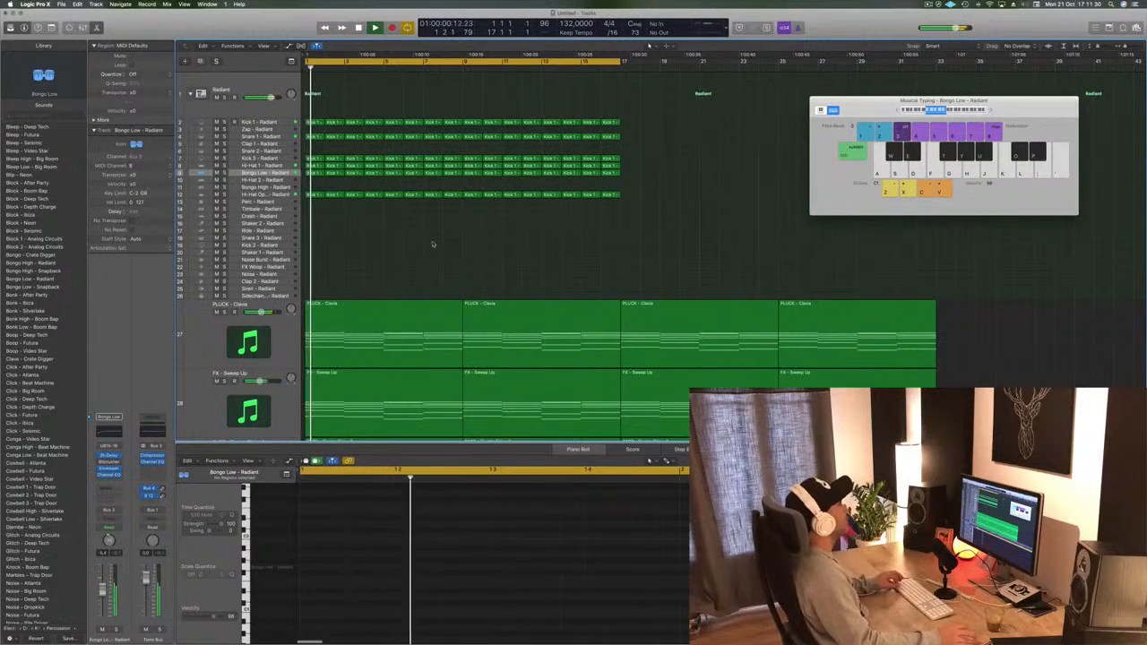
{"action": "scroll", "coordinate": [396, 236], "scroll_direction": "down", "scroll_amount": 1}
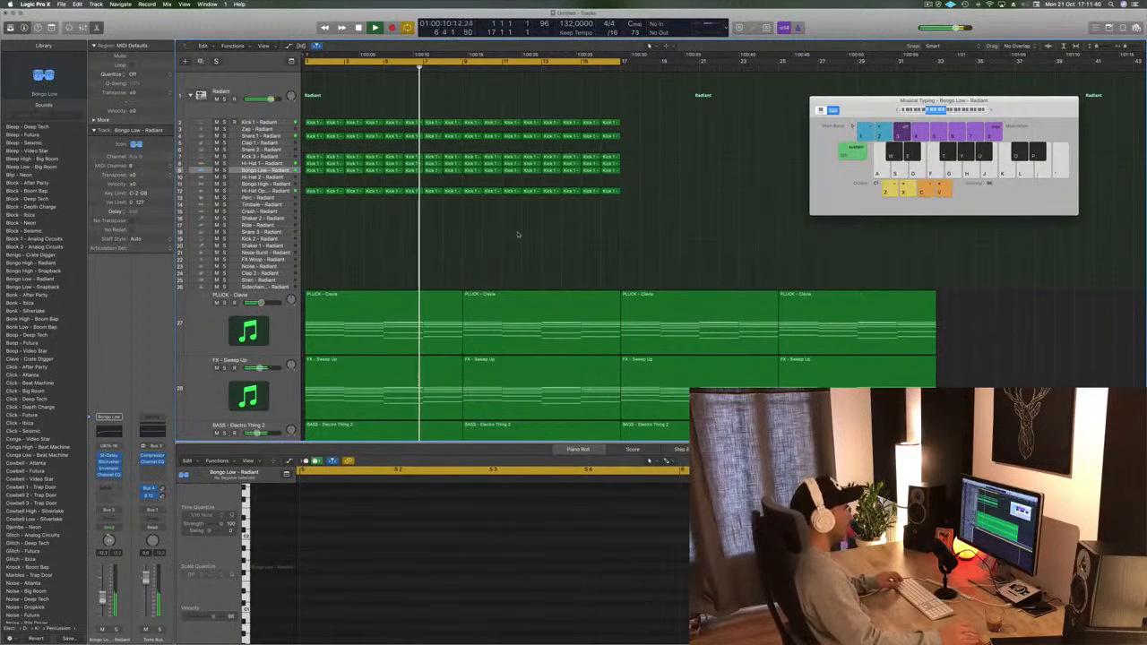
{"action": "left_click_drag", "start_coordinate": [881, 105], "coordinate": [900, 106]}
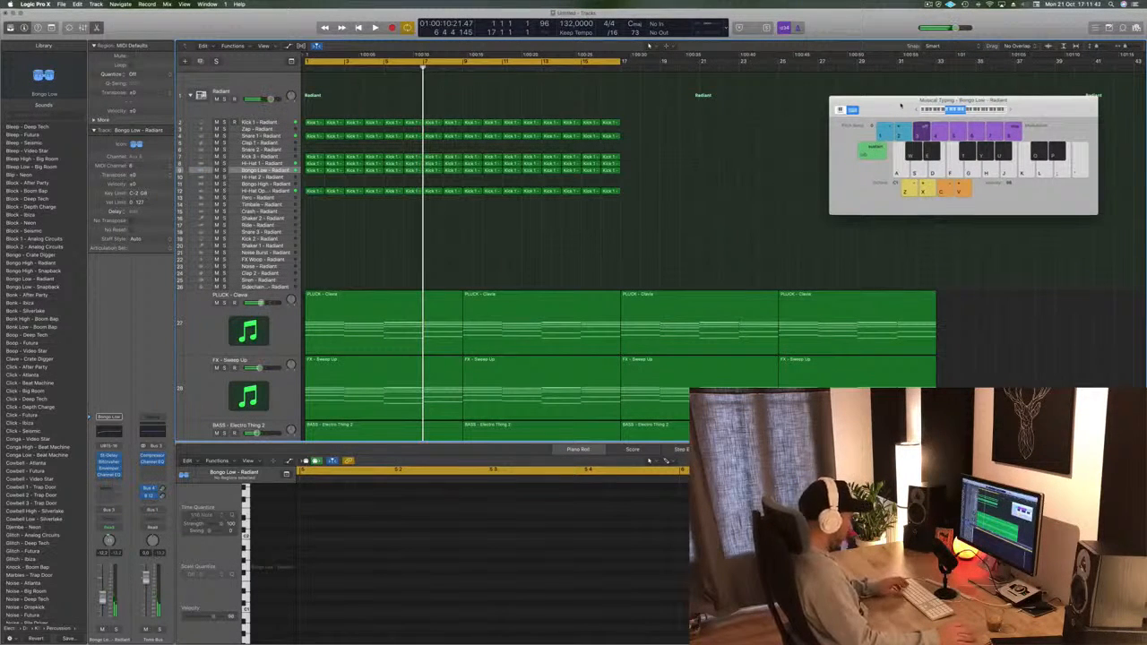
{"action": "key", "text": "super+k"}
- Select all drum regions in bars 1 to 16 and copy them to start at bar 17
{"action": "left_click_drag", "start_coordinate": [640, 118], "coordinate": [322, 216]}
{"action": "left_click_drag", "start_coordinate": [308, 150], "coordinate": [311, 125]}
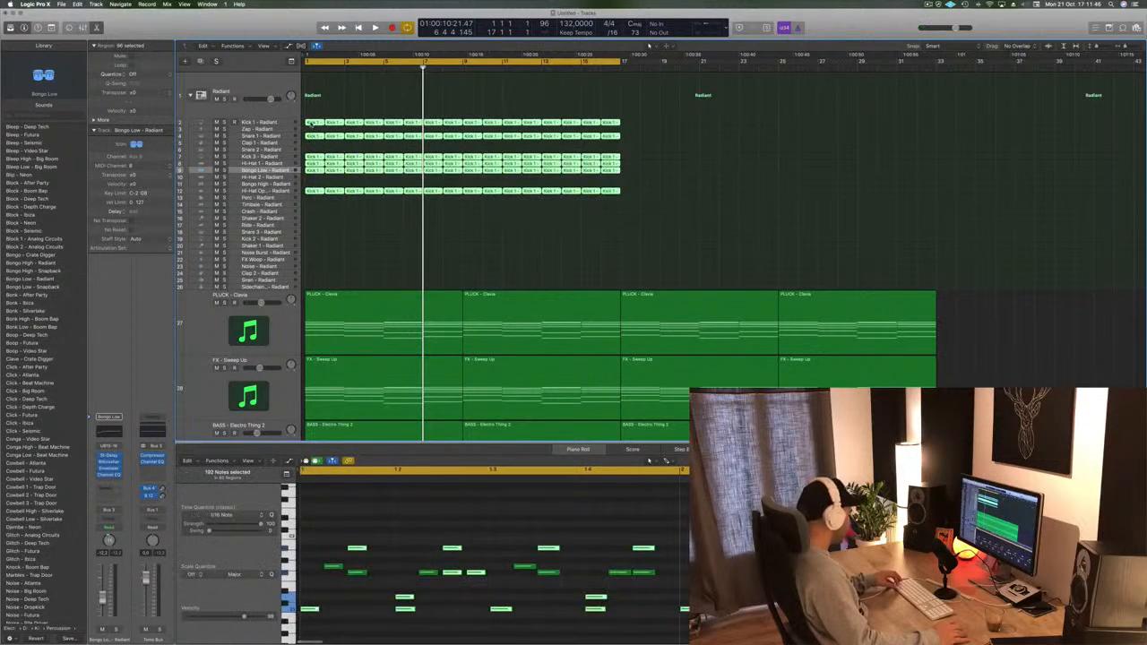
{"action": "left_click_drag", "start_coordinate": [675, 145], "coordinate": [628, 127]}
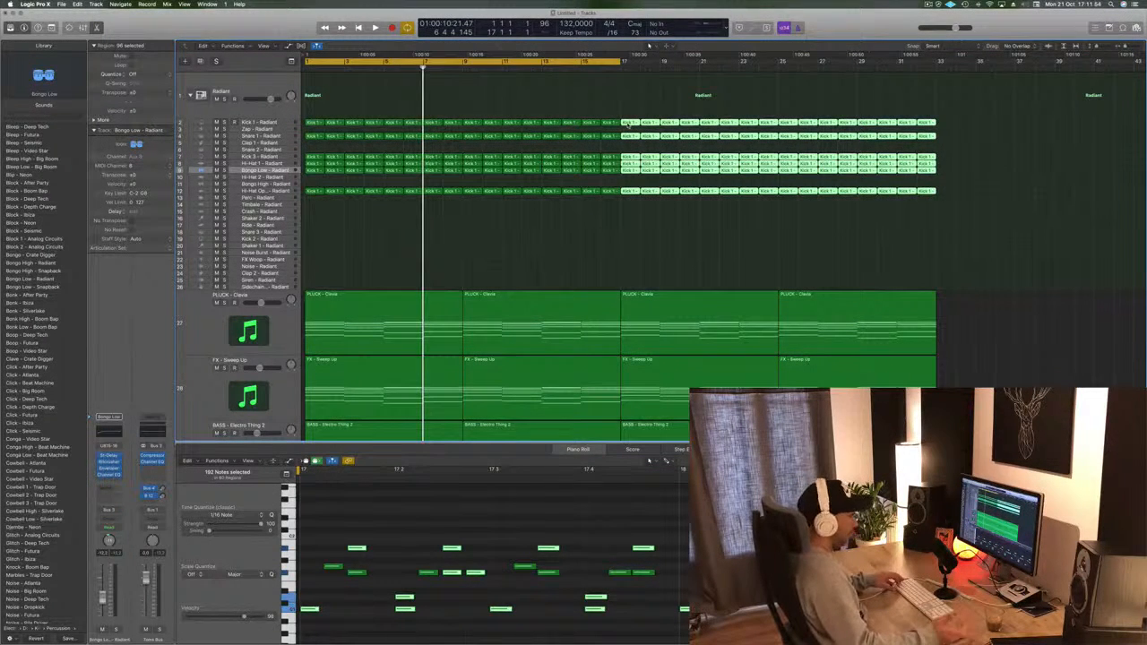
{"action": "left_click", "coordinate": [622, 227]}
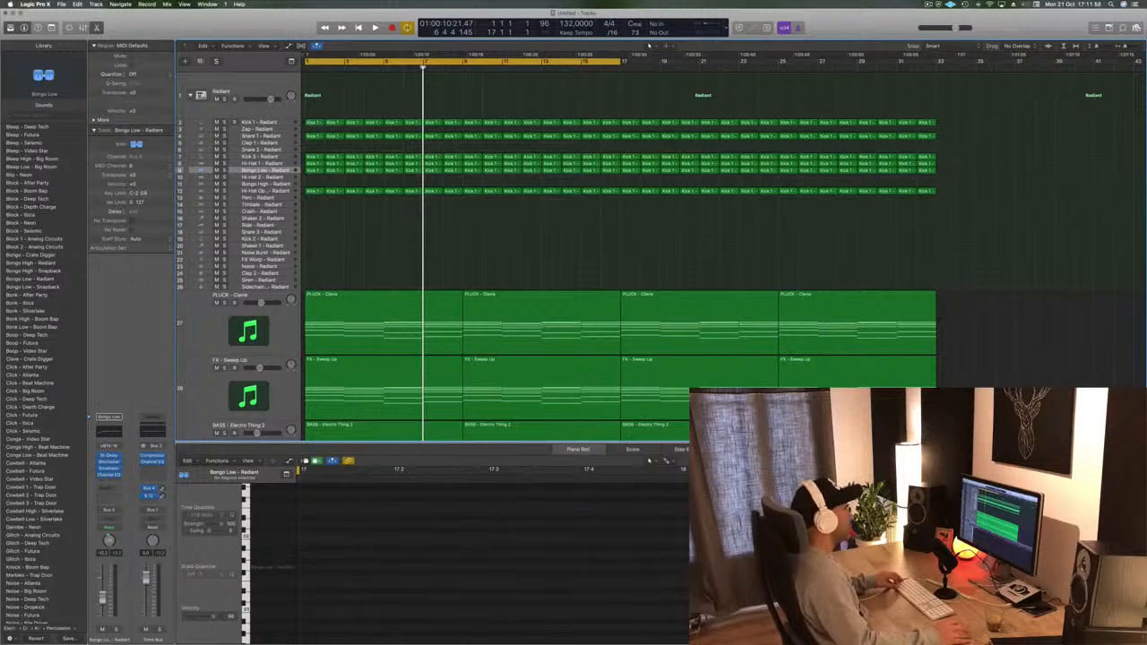
- Extend the cycle range to the end of bar 32 and play the arrangement from the start
{"action": "left_click_drag", "start_coordinate": [622, 61], "coordinate": [939, 61]}
{"action": "key", "text": "space"}
{"action": "scroll", "coordinate": [420, 250], "scroll_direction": "up", "scroll_amount": 3}
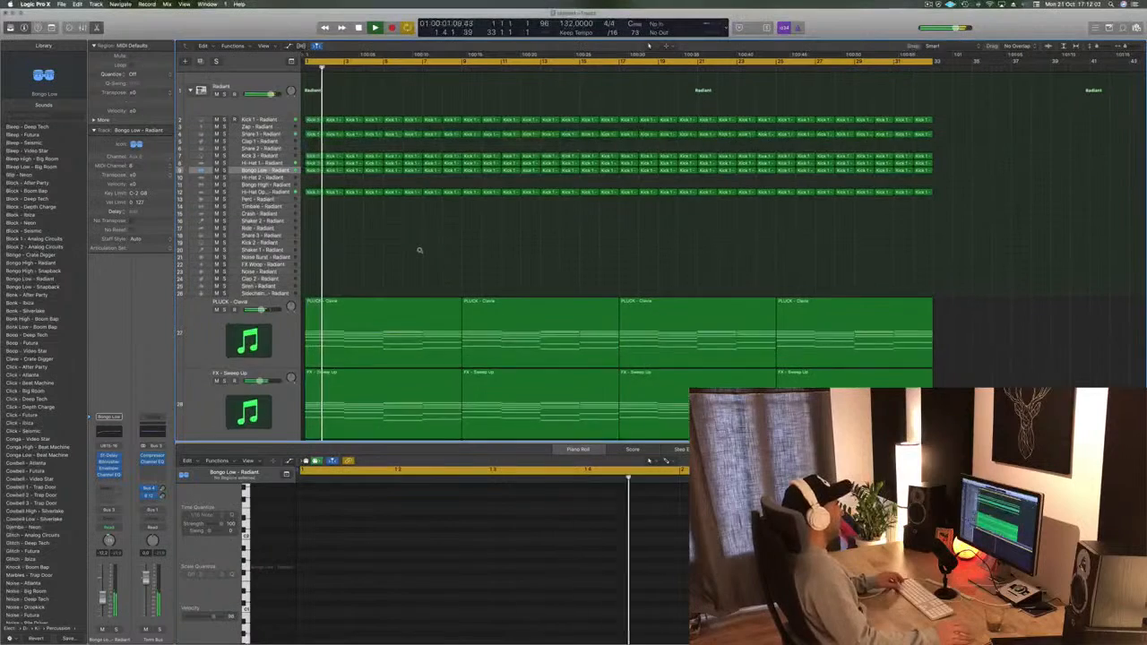
{"action": "scroll", "coordinate": [419, 250], "scroll_direction": "down", "scroll_amount": 4}
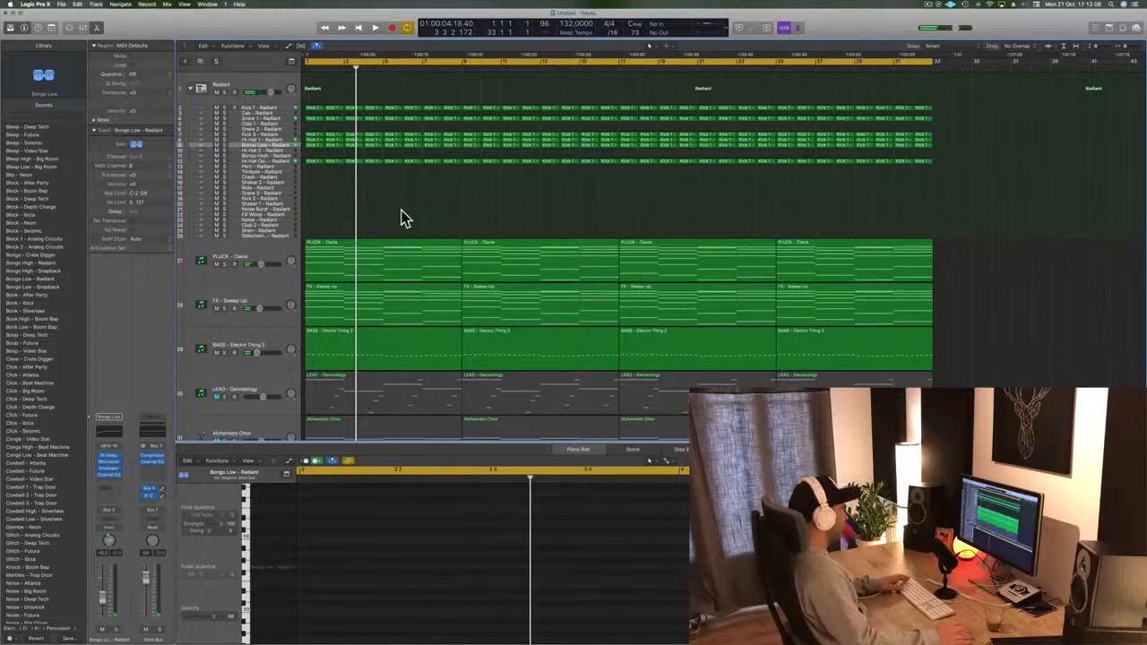
{"action": "key", "text": "Return"}
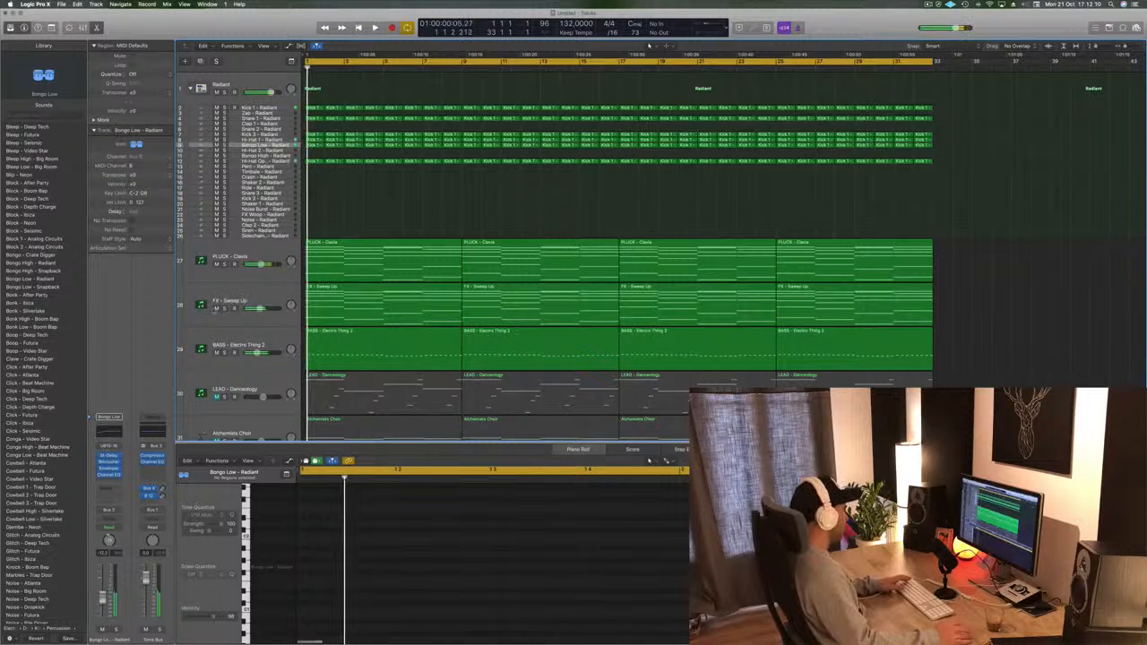
- Compare the playback with the FX - Sweep Up track muted and unmuted
{"action": "left_click", "coordinate": [264, 295]}
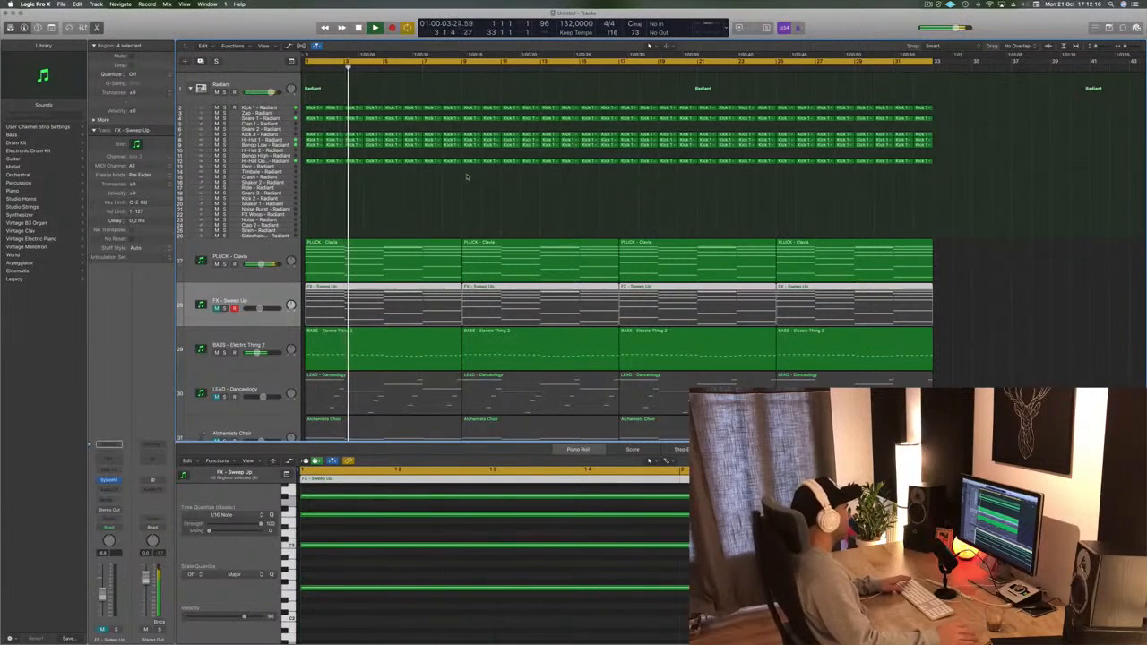
{"action": "key", "text": "Return"}
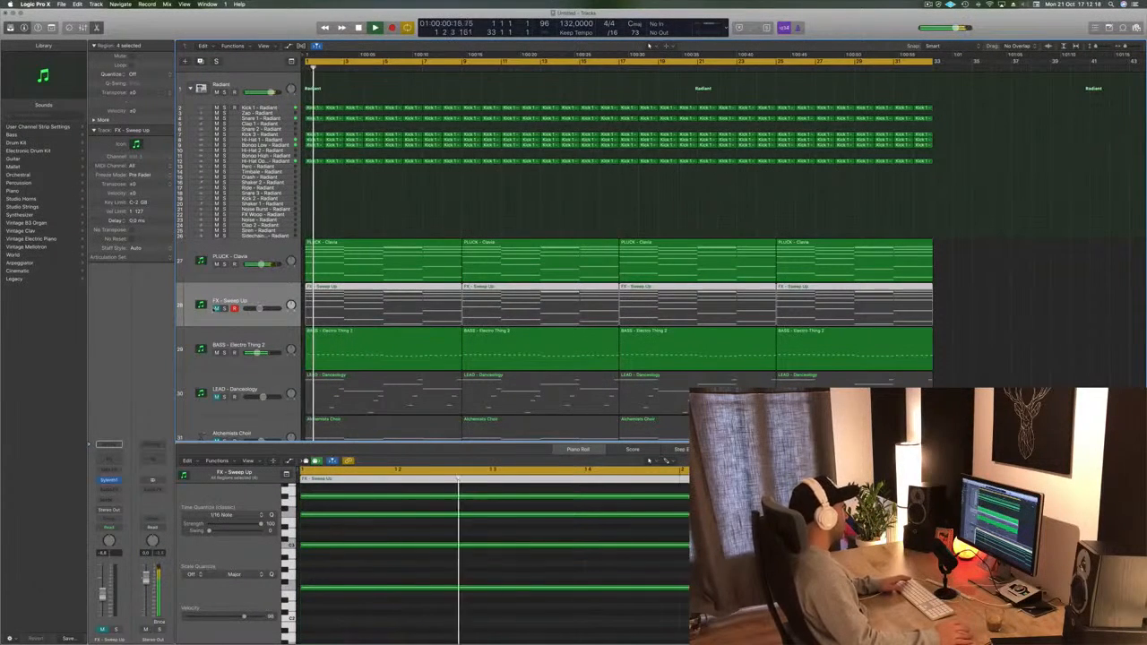
{"action": "key", "text": "space"}
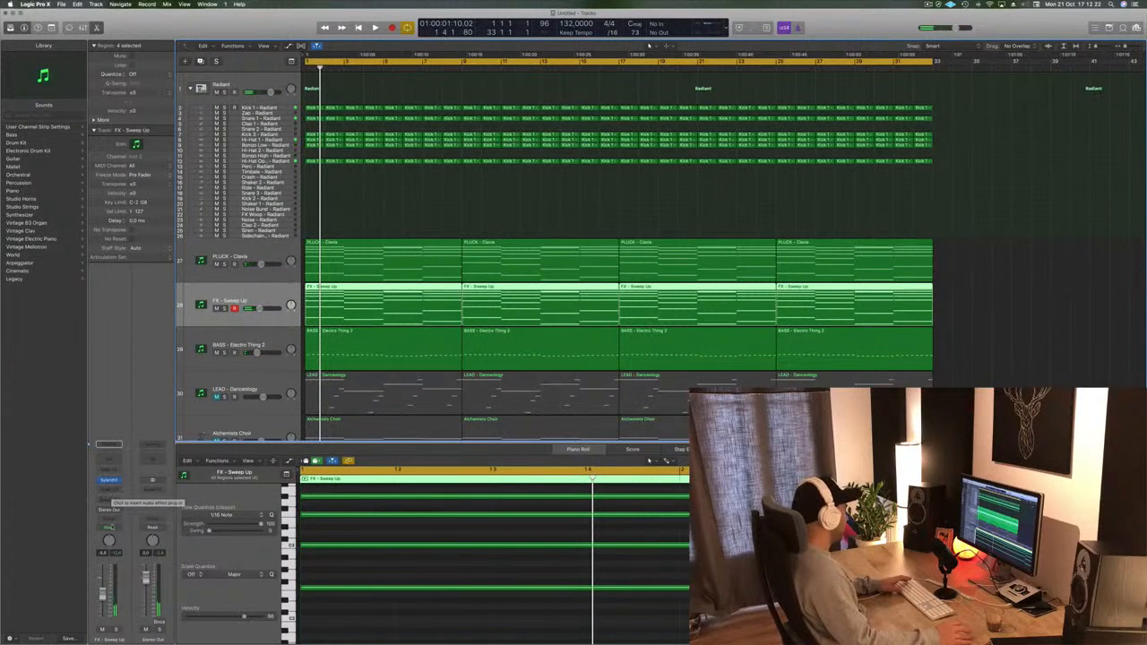
- Set the automation mode of the FX - Sweep Up track to Touch and check it against the PLUCK - Clavia track
{"action": "left_click", "coordinate": [108, 529]}
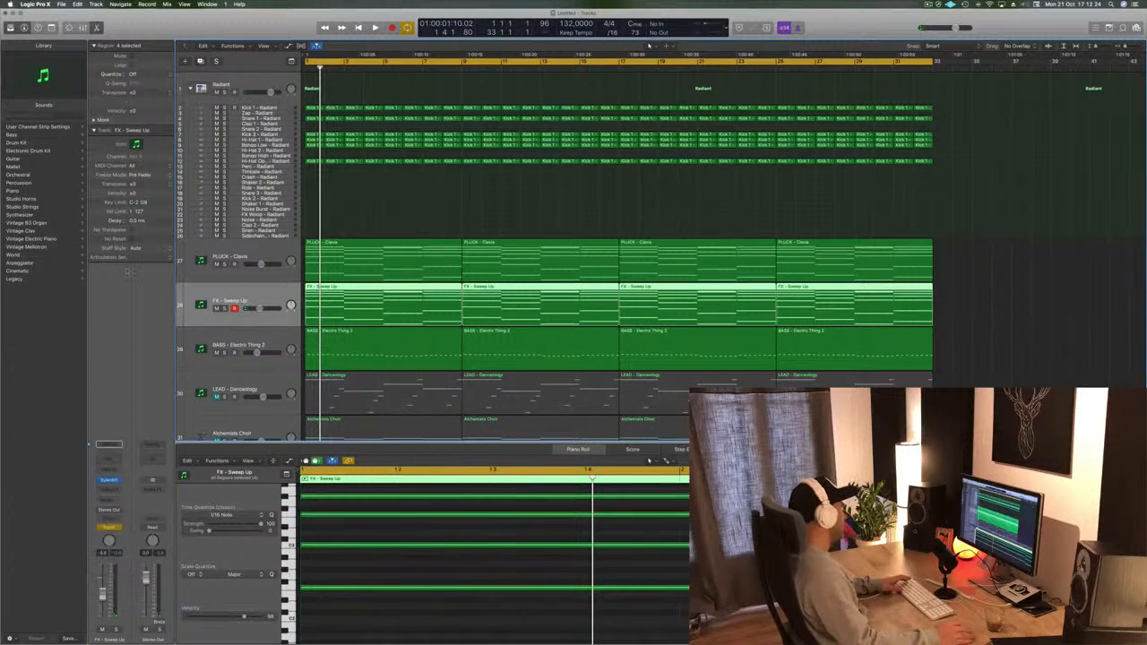
{"action": "left_click", "coordinate": [282, 267]}
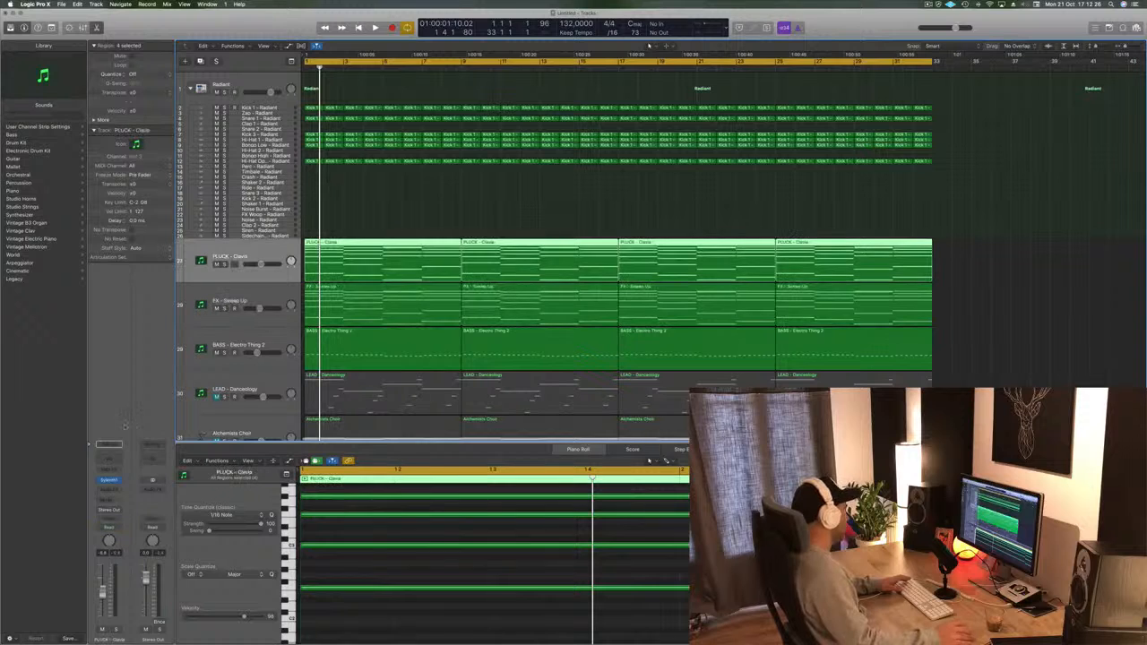
{"action": "left_click", "coordinate": [258, 310]}
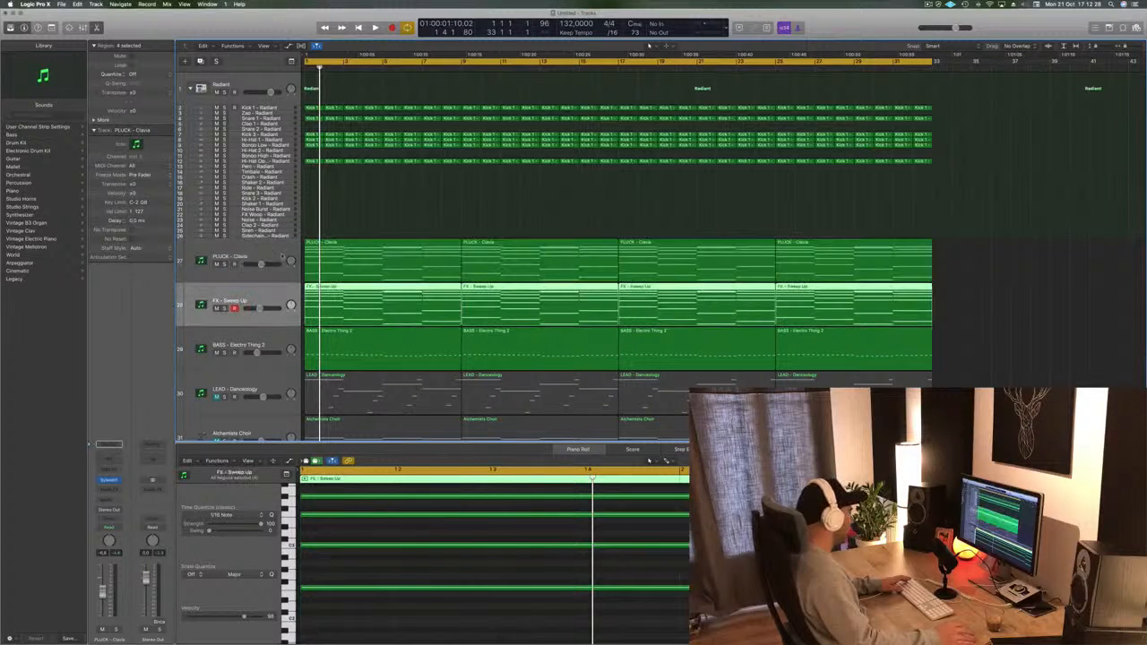
- Set the automation mode of the PLUCK - Clavia track to Touch and open its Sylenth1 instrument
{"action": "left_click", "coordinate": [282, 261]}
{"action": "left_click", "coordinate": [114, 510]}
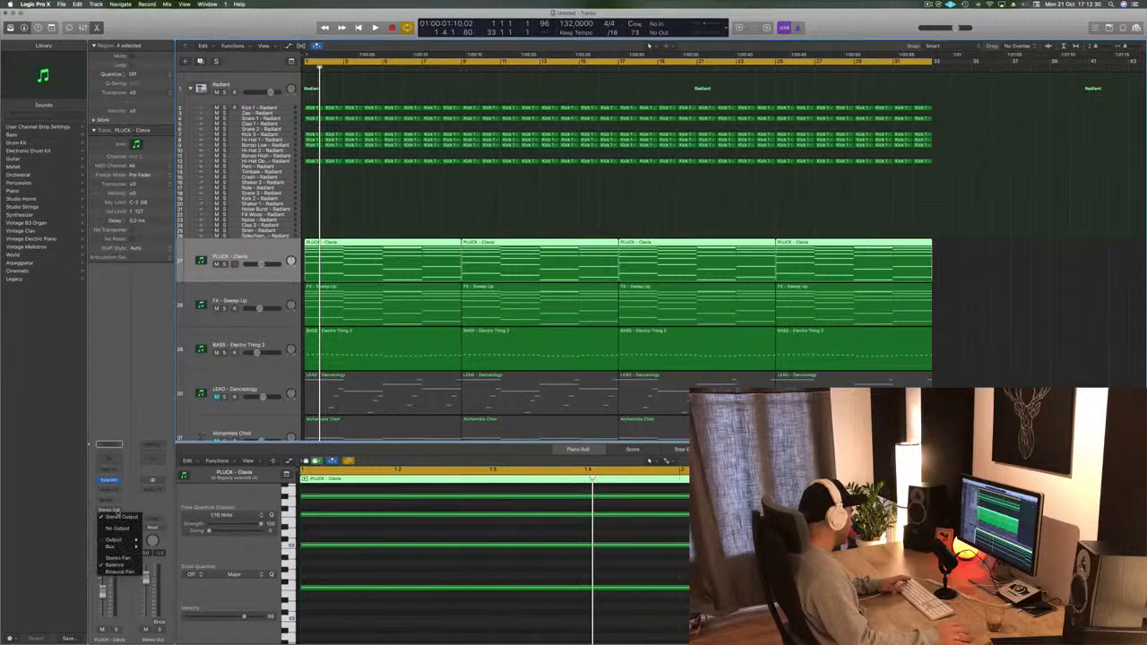
{"action": "left_click", "coordinate": [119, 515]}
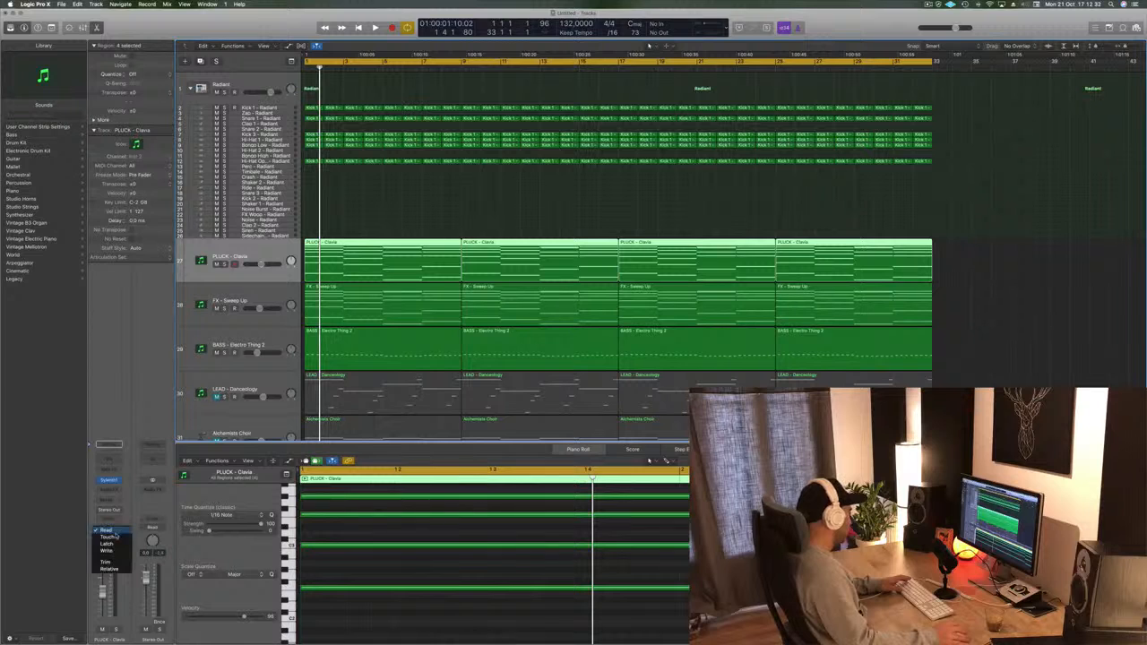
{"action": "left_click", "coordinate": [108, 481]}
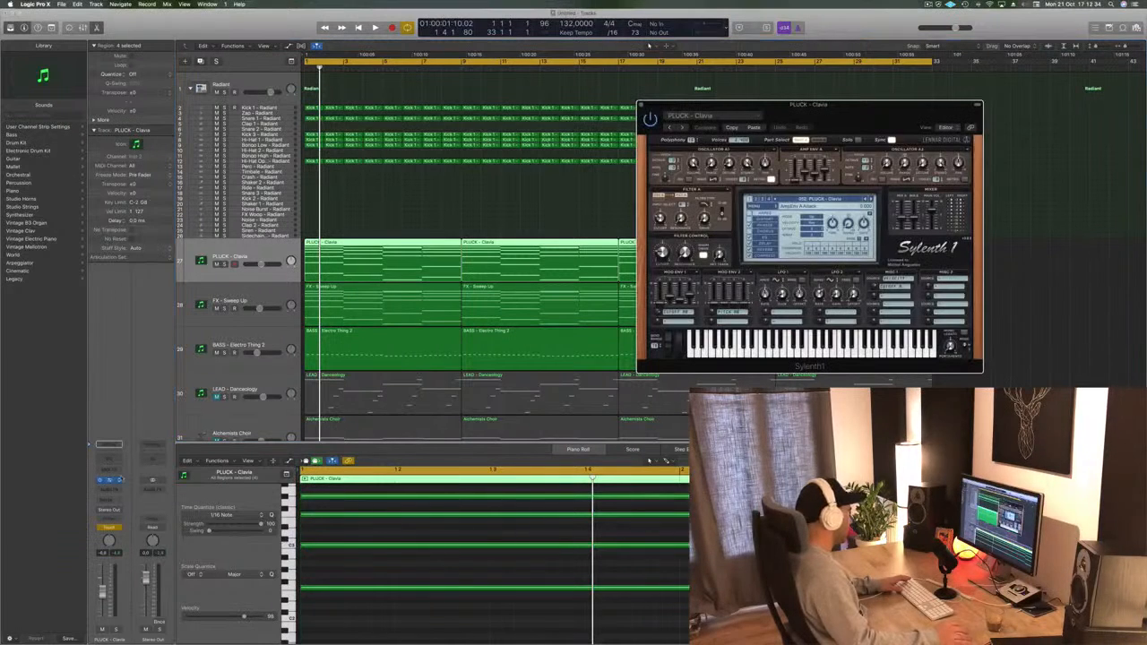
- Record a filter cutoff movement for the PLUCK - Clavia track in Sylenth1 during playback, then close the instrument
{"action": "key", "text": "space"}
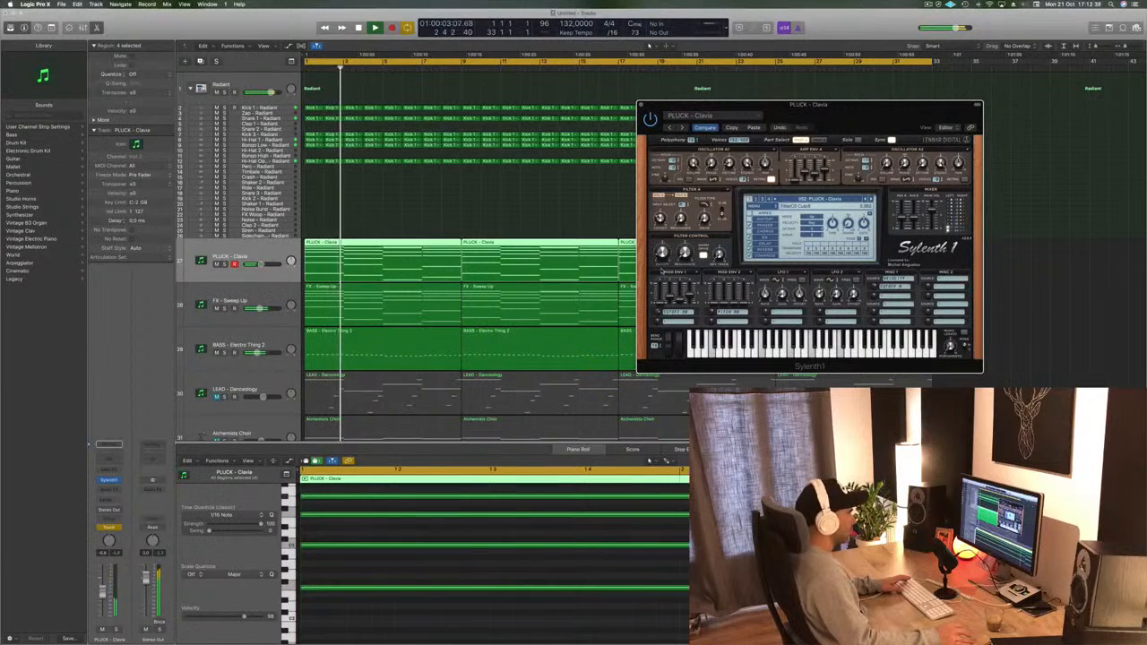
{"action": "key", "text": "super+w"}
{"action": "key", "text": "space"}
- Record a filter cutoff movement for the FX - Sweep Up track in its Sylenth1 instrument, then check the track with solo
{"action": "left_click", "coordinate": [266, 289]}
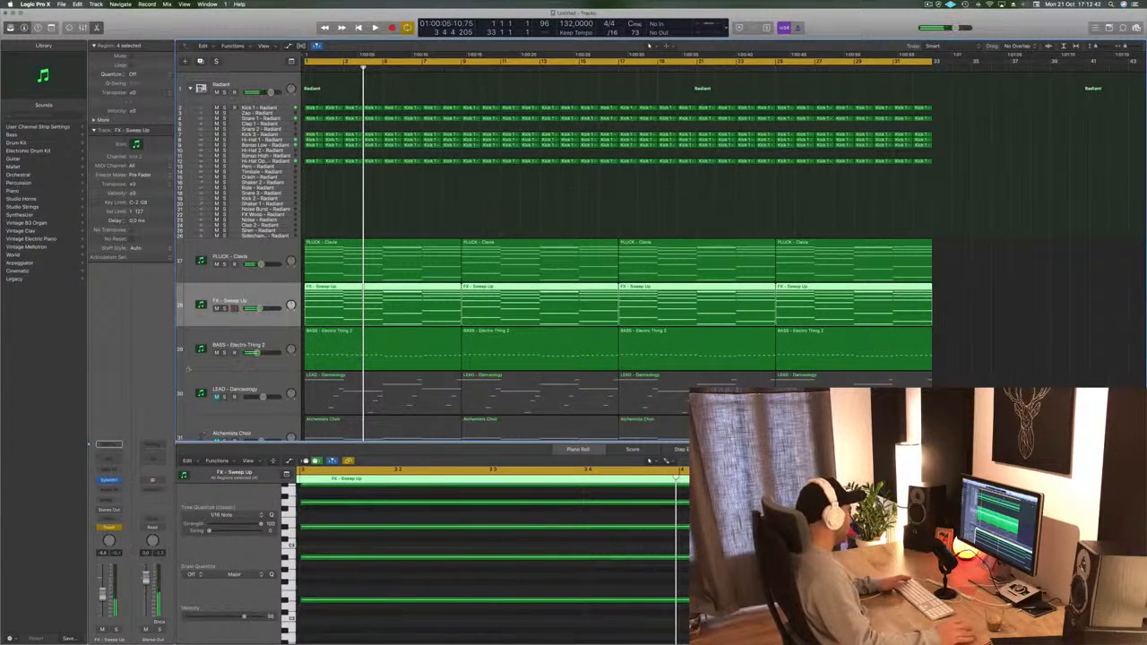
{"action": "key", "text": "space"}
{"action": "left_click", "coordinate": [109, 481]}
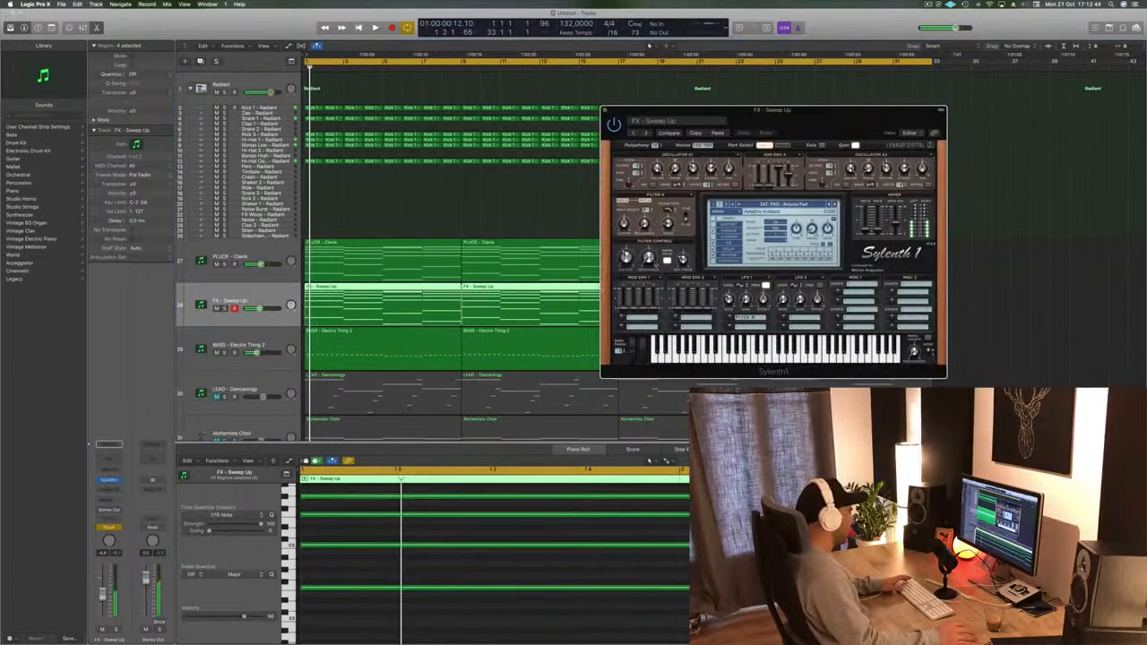
{"action": "key", "text": "space"}
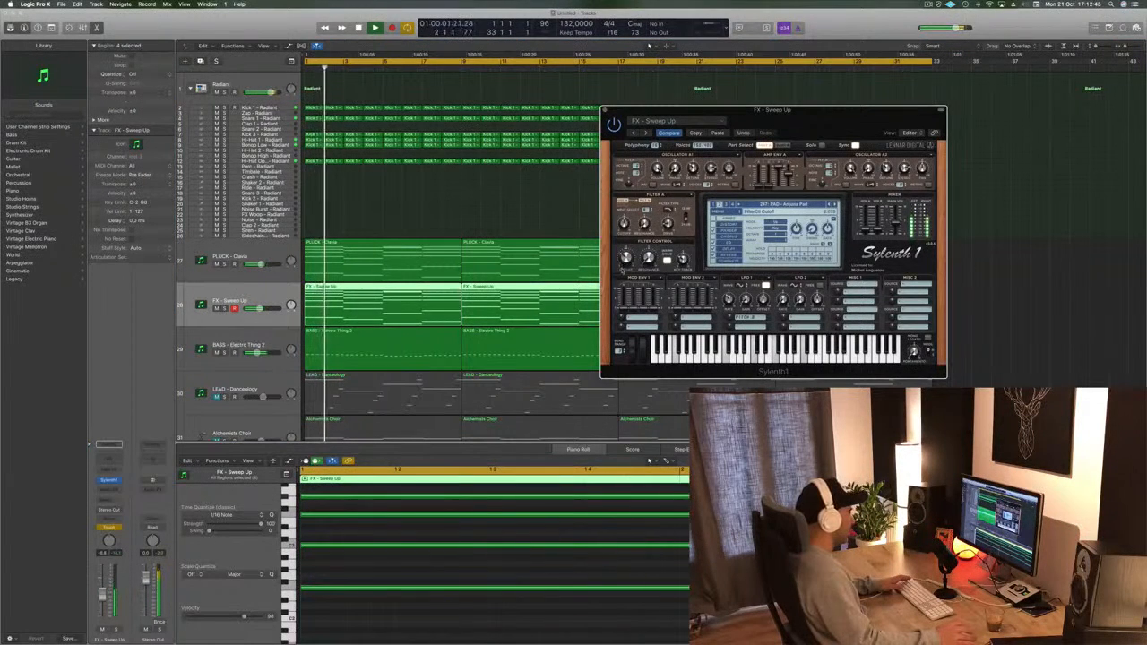
{"action": "left_click", "coordinate": [605, 111]}
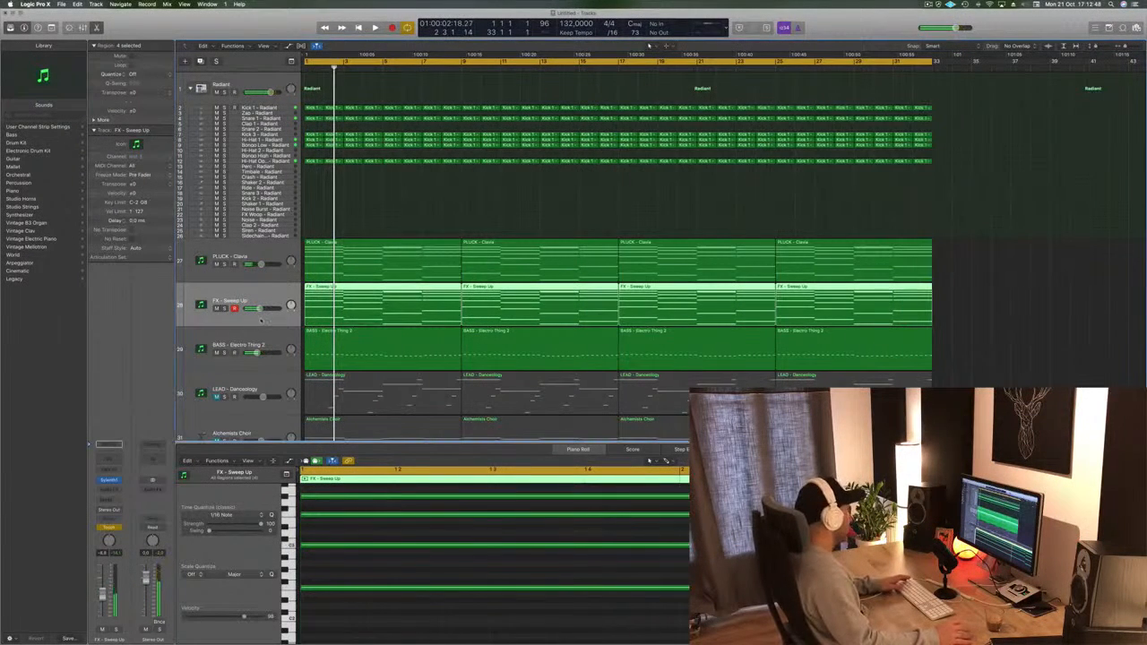
{"action": "key", "text": "s"}
{"action": "key", "text": "s"}
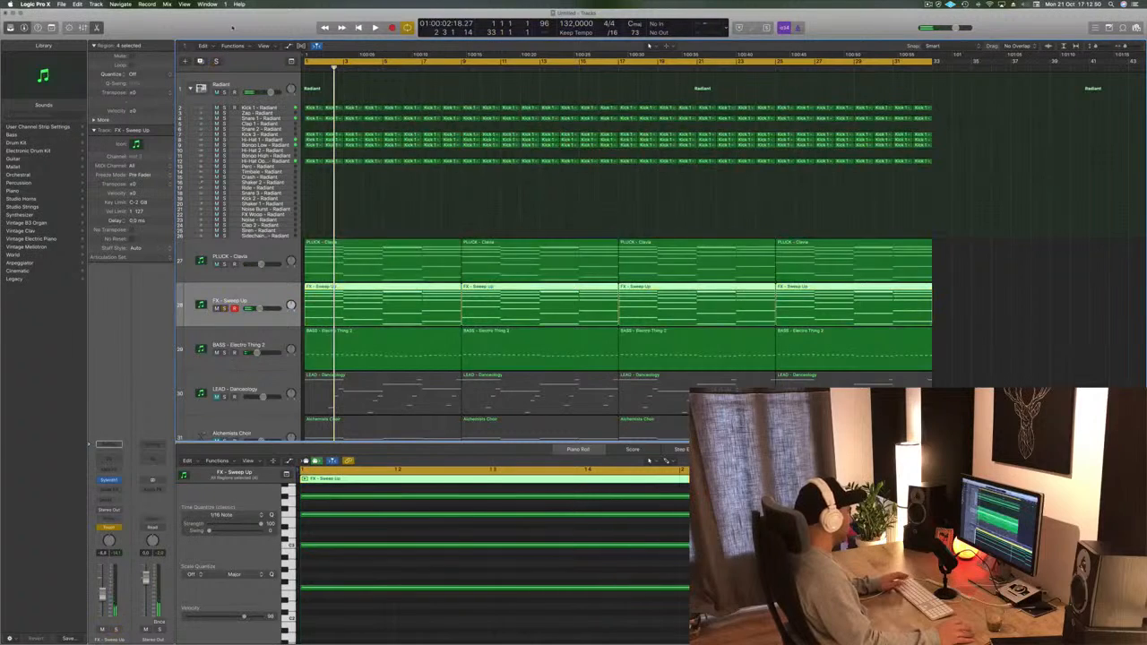
- Show automation on the tracks and reduce the track heights so the synth tracks fit together in the arrangement
{"action": "key", "text": "a"}
{"action": "scroll", "coordinate": [323, 312], "scroll_direction": "down", "scroll_amount": 10}
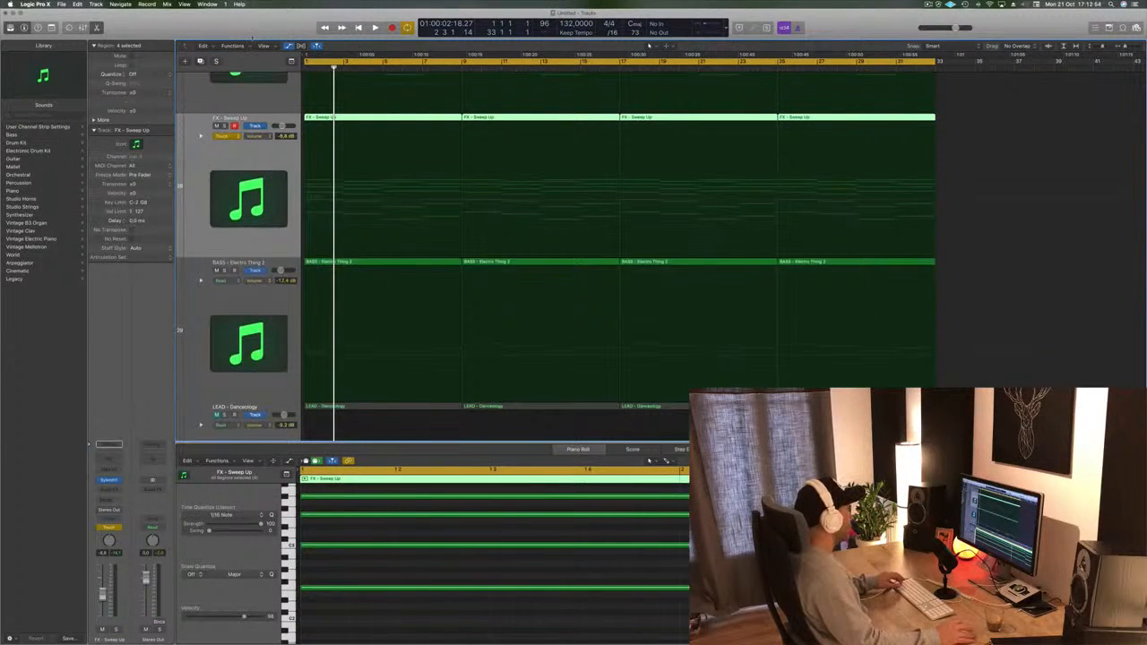
{"action": "key", "text": "ctrl+alt+super+t"}
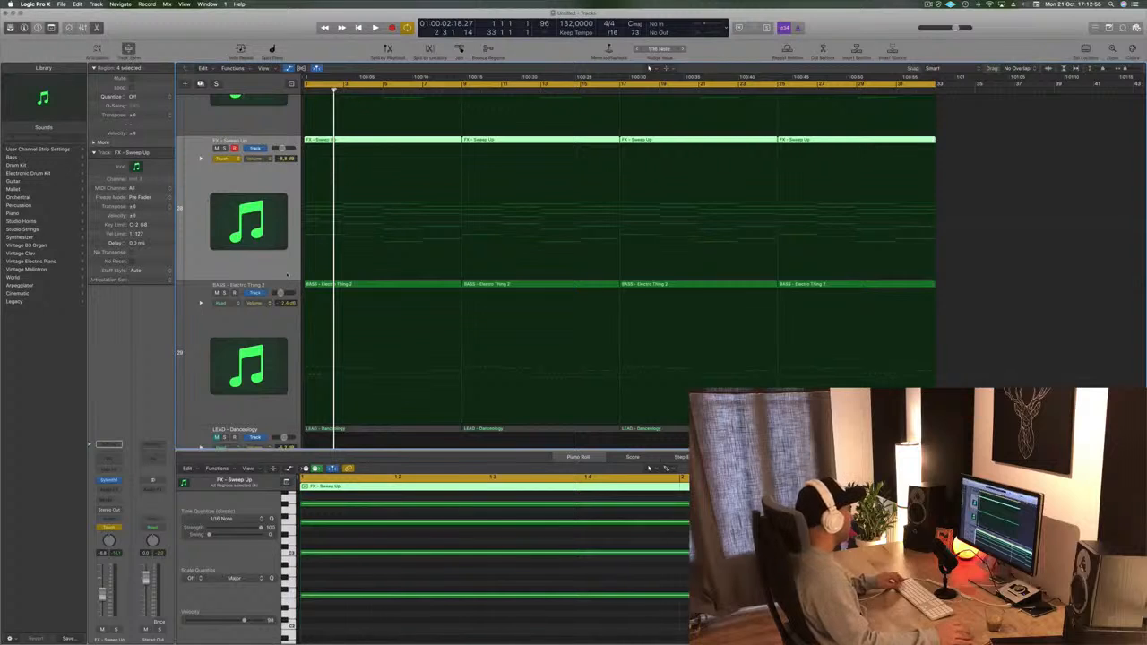
{"action": "scroll", "coordinate": [283, 248], "scroll_direction": "down", "scroll_amount": 6}
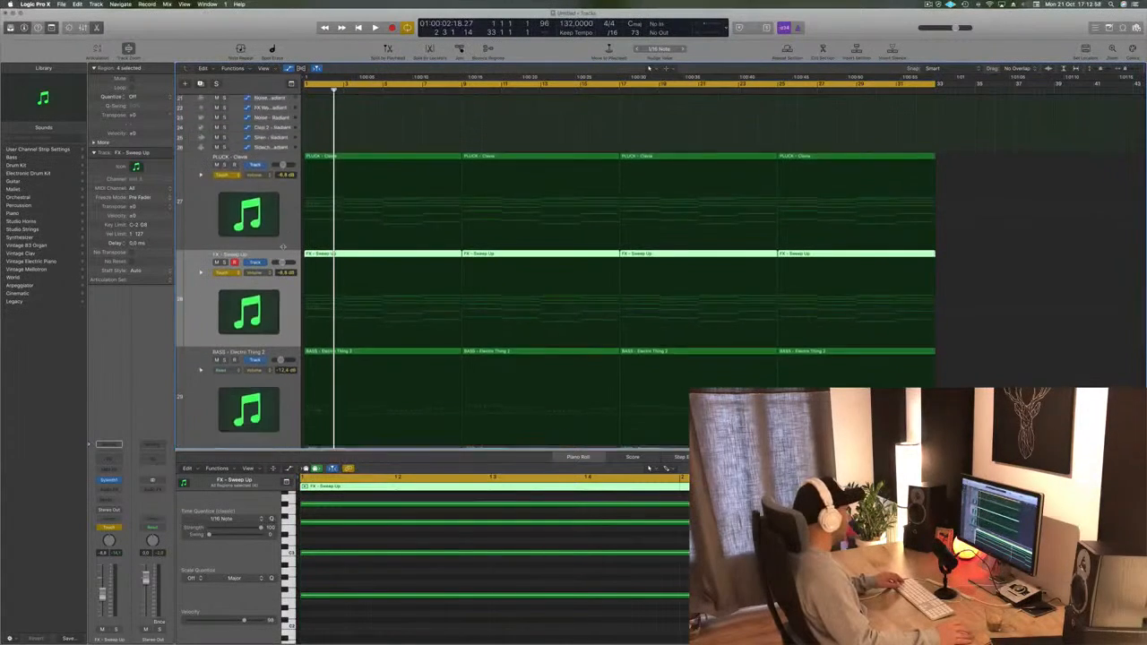
{"action": "scroll", "coordinate": [283, 248], "scroll_direction": "down", "scroll_amount": 6}
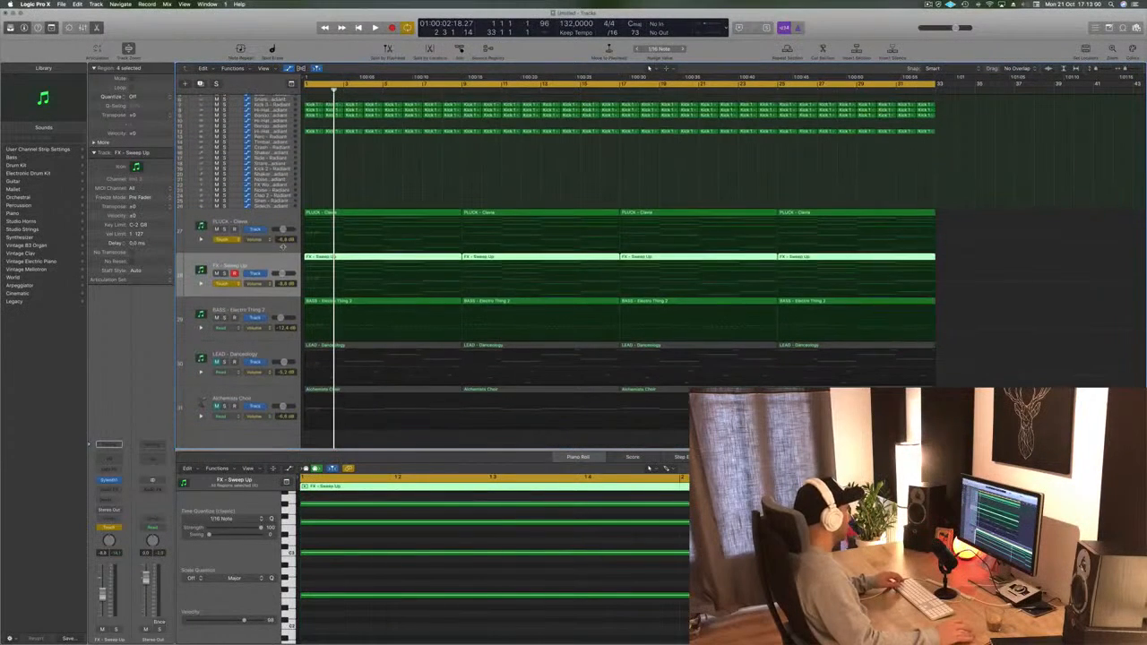
- Open the PLUCK - Clavia track's filter cutoff automation lane and flatten the recorded curve to its starting point
{"action": "left_click", "coordinate": [265, 250]}
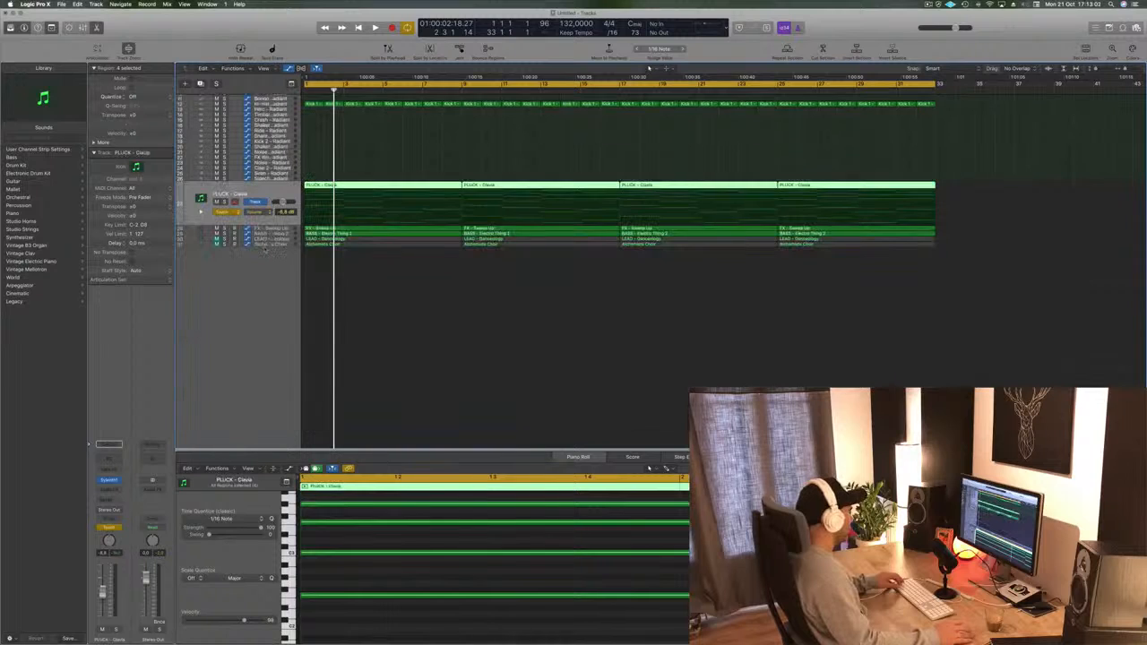
{"action": "scroll", "coordinate": [263, 321], "scroll_direction": "up", "scroll_amount": 5}
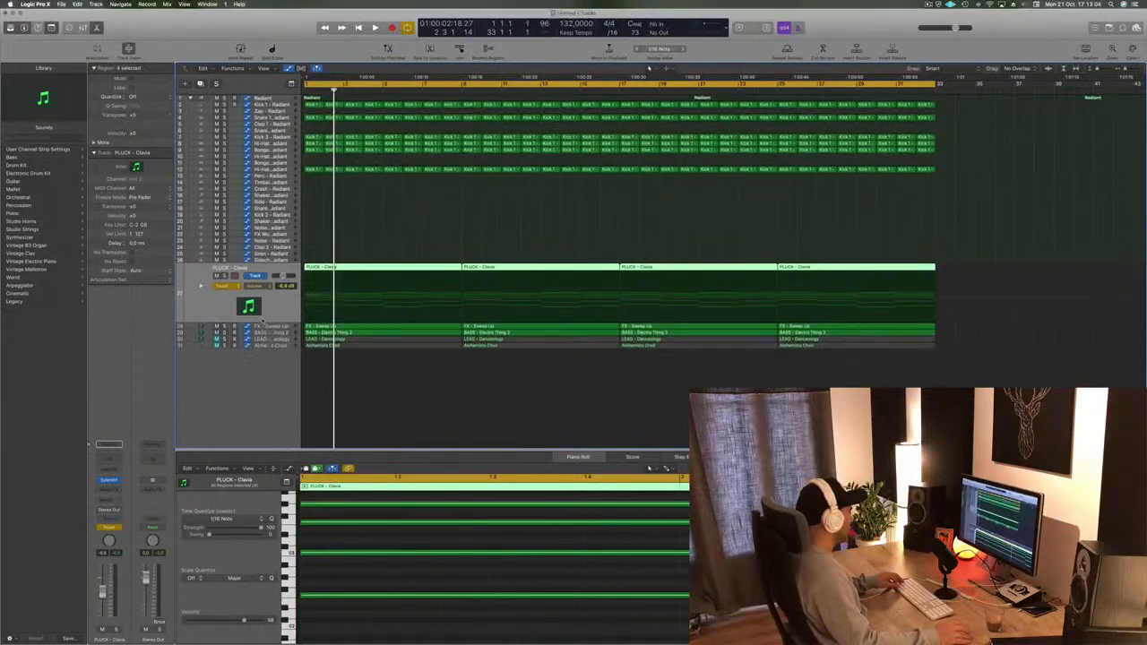
{"action": "left_click", "coordinate": [201, 296]}
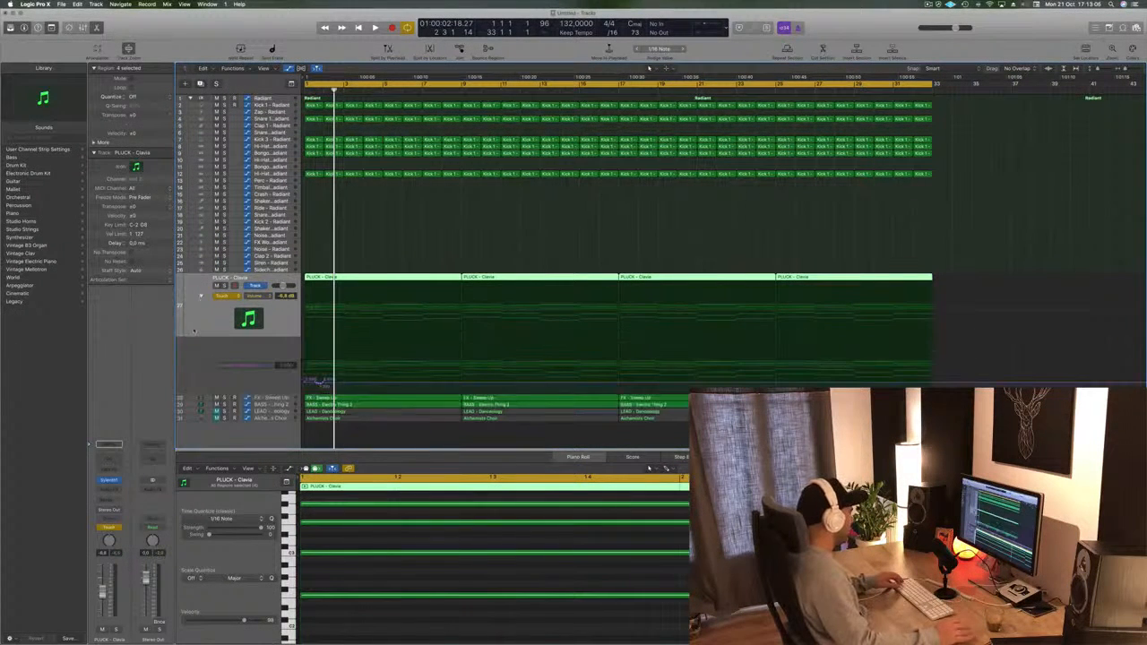
{"action": "left_click", "coordinate": [309, 381]}
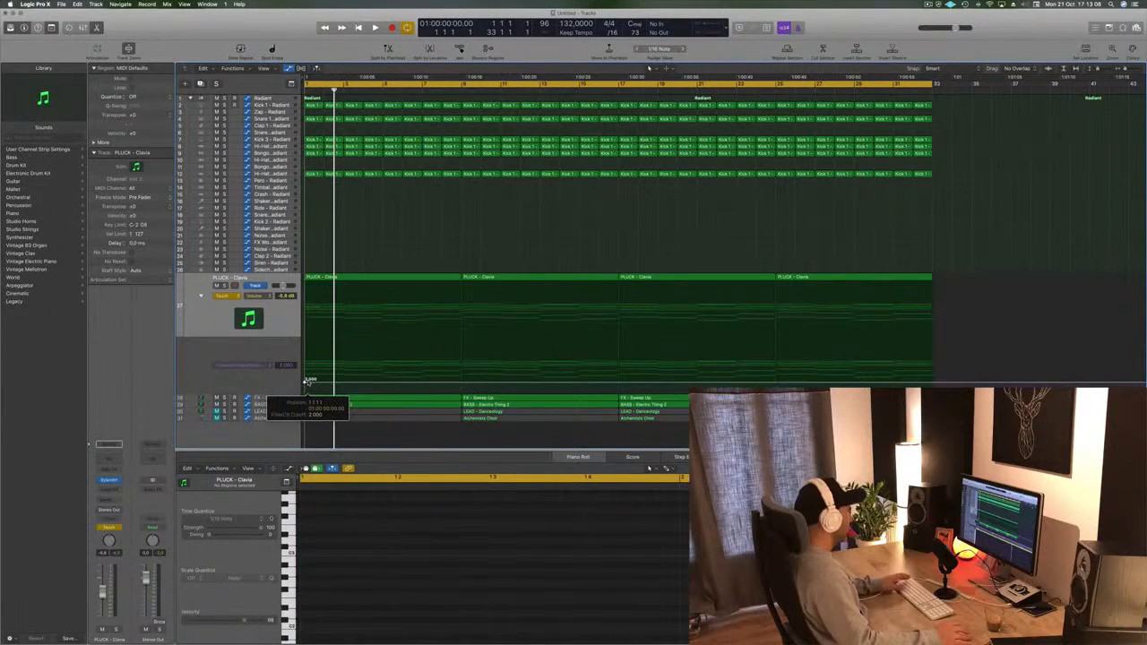
{"action": "key", "text": "space"}
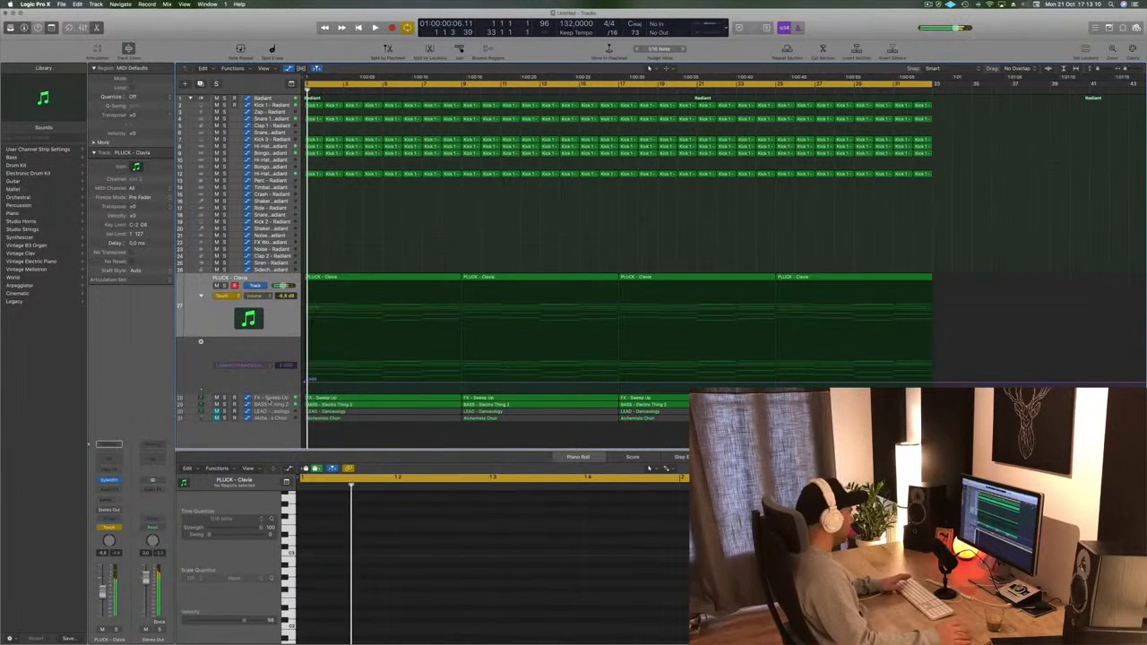
- Display the filter cutoff automation on the FX - Sweep Up track and flatten its recorded curve
{"action": "left_click", "coordinate": [268, 399]}
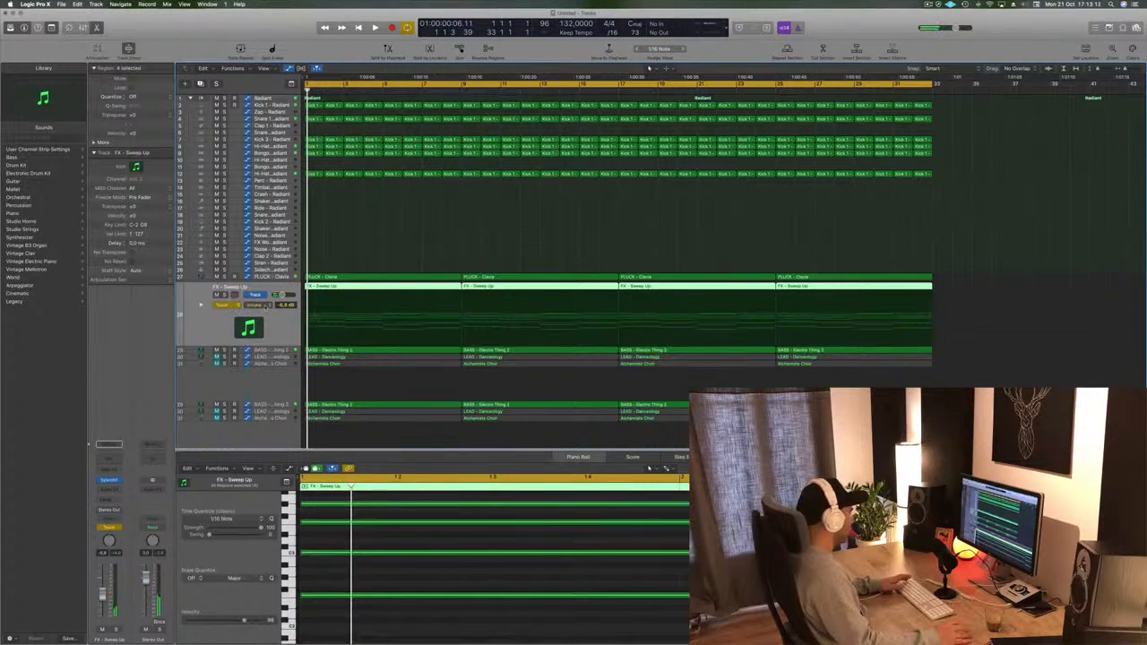
{"action": "left_click", "coordinate": [267, 305]}
{"action": "left_click", "coordinate": [282, 384]}
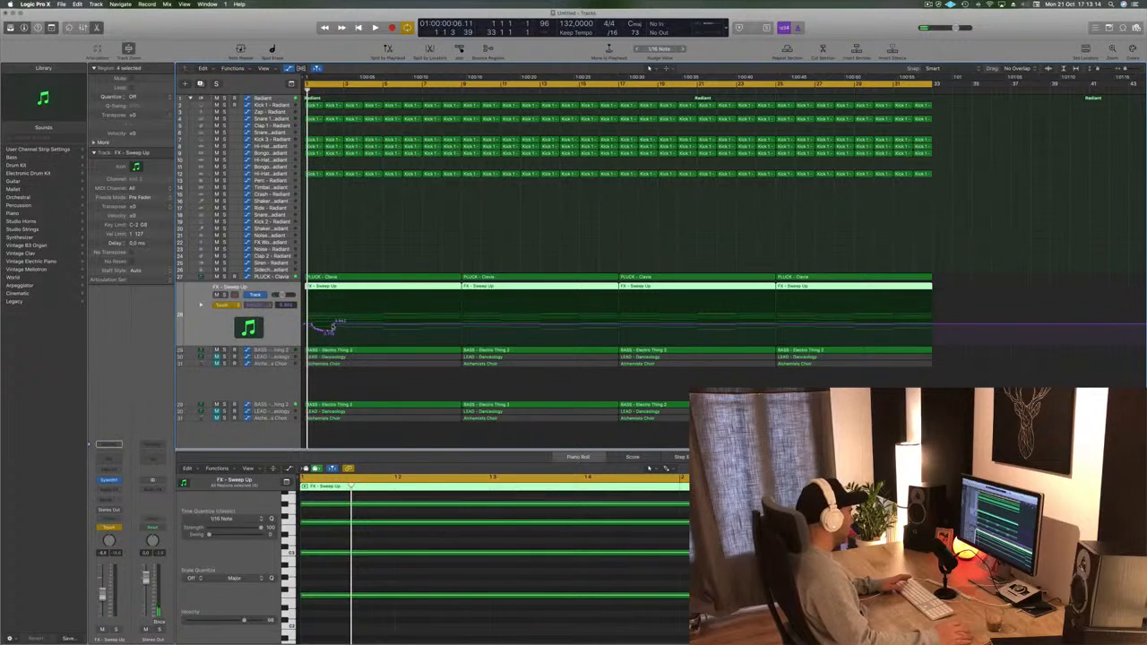
{"action": "left_click", "coordinate": [316, 322]}
- Set the FX - Sweep Up automation mode to Read and lower its cutoff point at the start
{"action": "key", "text": "space"}
{"action": "left_click", "coordinate": [225, 305]}
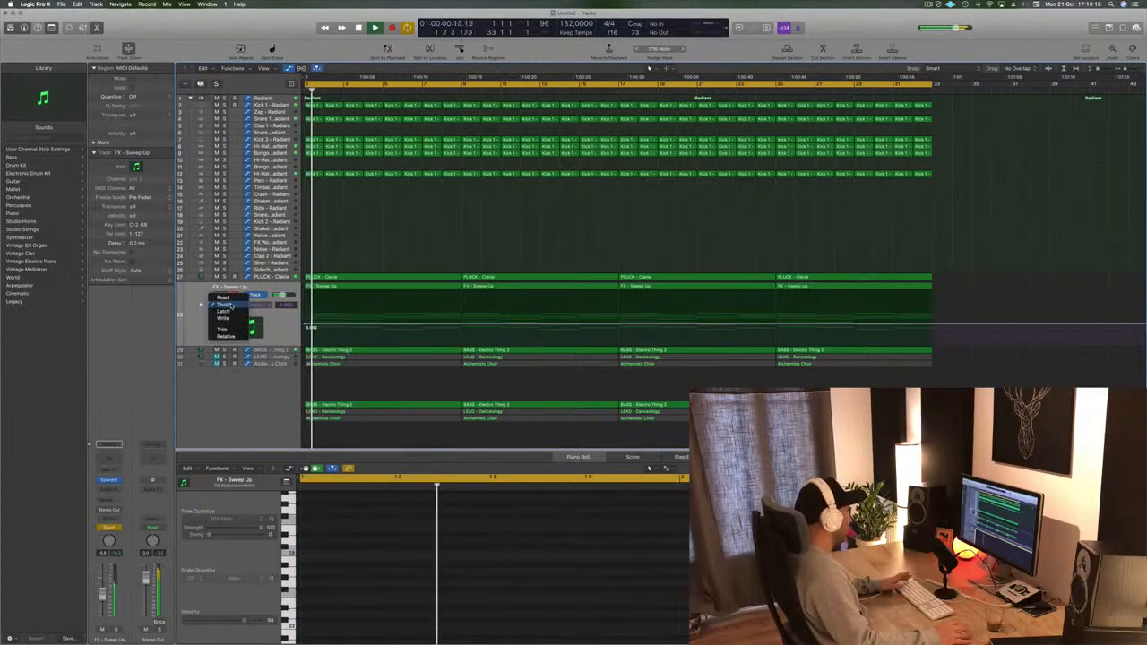
{"action": "left_click", "coordinate": [224, 297]}
{"action": "key", "text": "Return"}
{"action": "left_click_drag", "start_coordinate": [310, 327], "coordinate": [305, 329]}
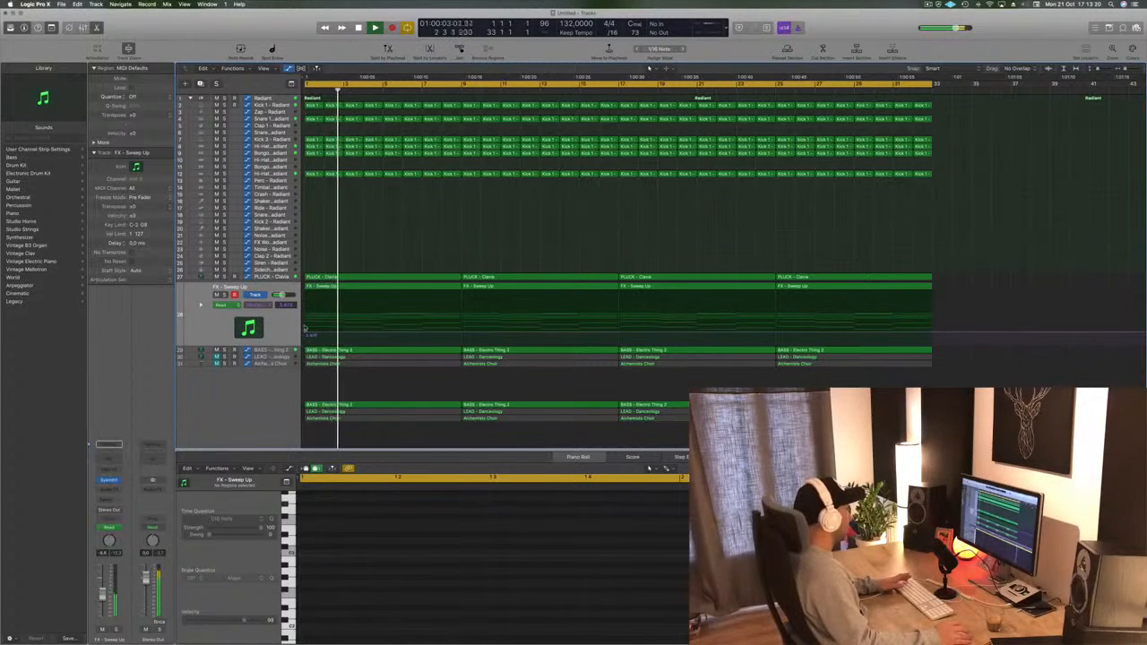
- Shape the FX - Sweep Up cutoff automation to rise until bar 5, drop back, and rise again to bar 9
{"action": "key", "text": "Return"}
{"action": "left_click_drag", "start_coordinate": [343, 333], "coordinate": [386, 334]}
{"action": "key", "text": "space"}
{"action": "key", "text": "space"}
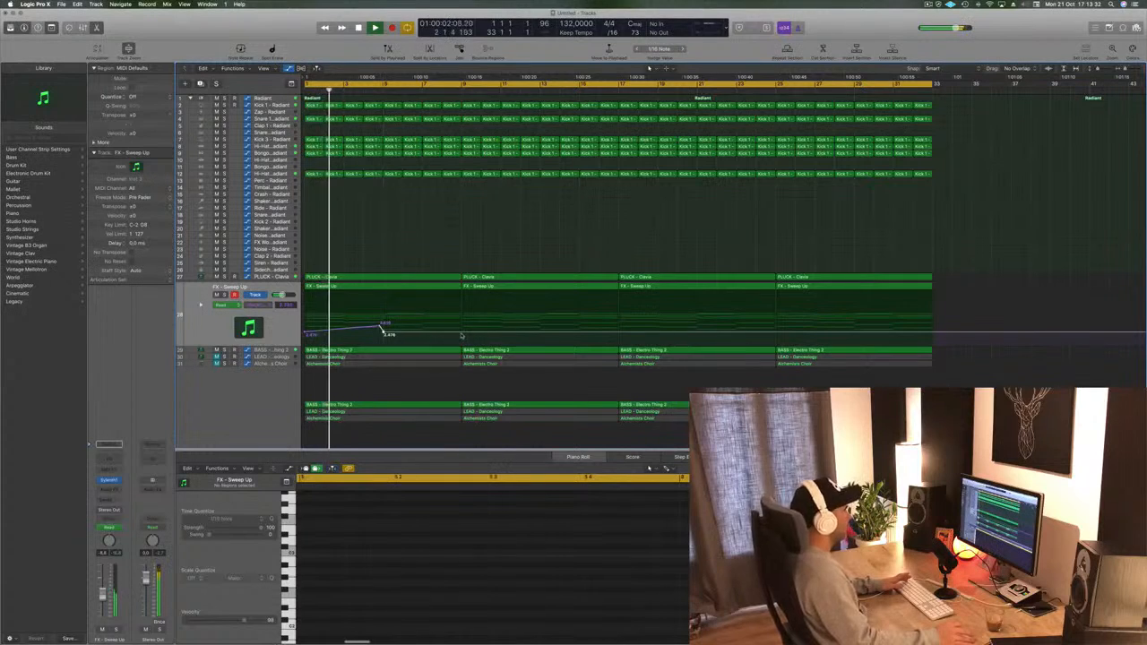
{"action": "left_click_drag", "start_coordinate": [461, 335], "coordinate": [462, 321]}
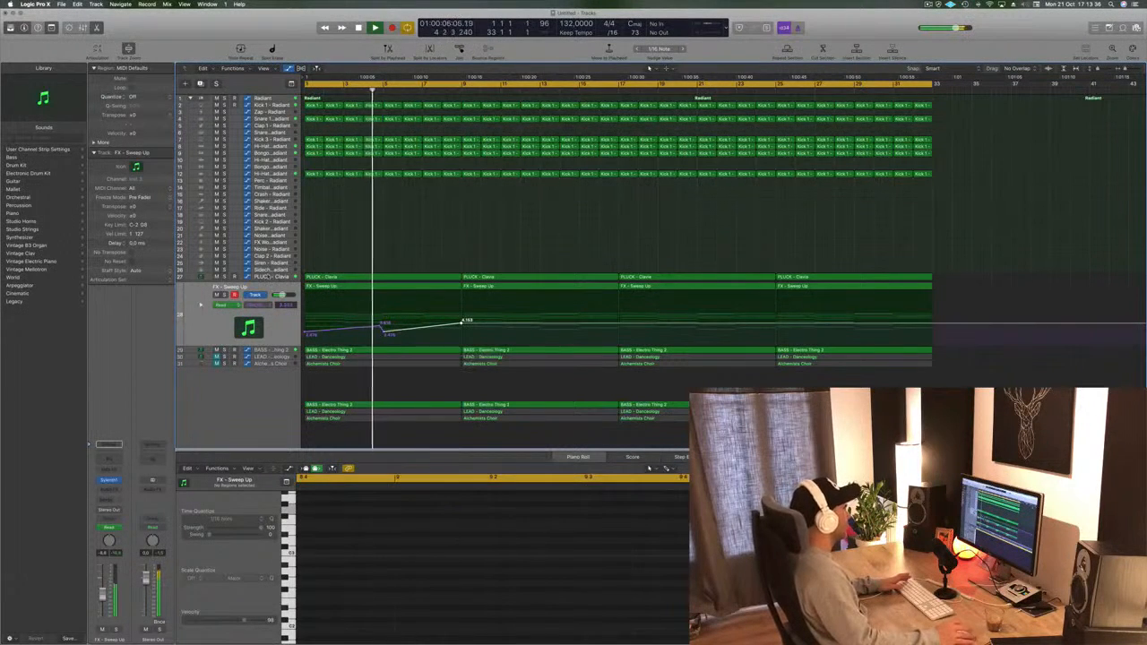
- Open the first PLUCK - Clavia region's notes and shorten all the sustained chord notes into short stabs
{"action": "left_click", "coordinate": [268, 277]}
{"action": "key", "text": "Return"}
{"action": "key", "text": "space"}
{"action": "left_click", "coordinate": [401, 265]}
{"action": "left_click", "coordinate": [371, 283]}
{"action": "key", "text": "z"}
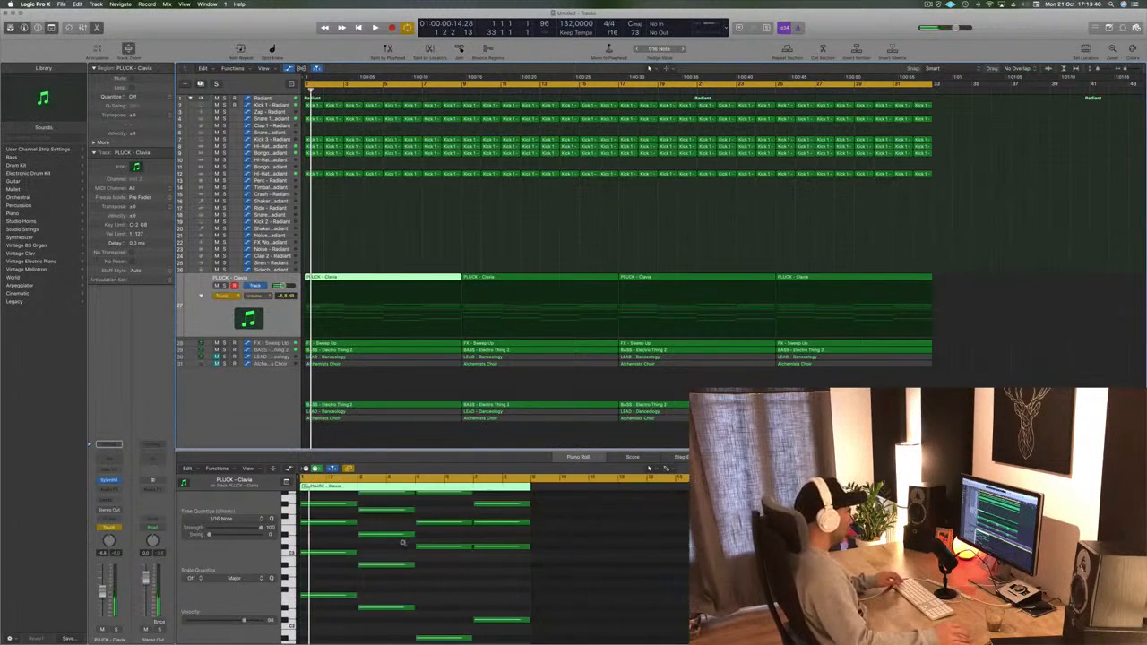
{"action": "key", "text": "super+a"}
{"action": "key", "text": "z"}
{"action": "left_click_drag", "start_coordinate": [341, 562], "coordinate": [314, 562]}
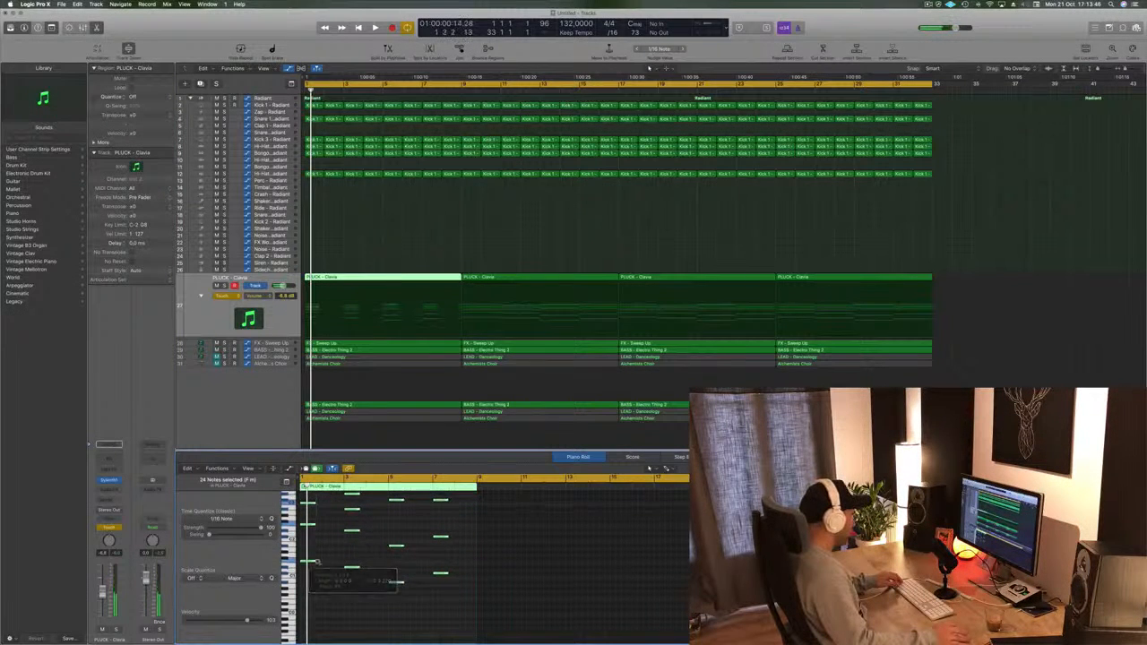
- Trim the ends of the 24 selected PLUCK - Clavia notes slightly further
{"action": "key", "text": "super+Right"}
{"action": "key", "text": "super+Right"}
{"action": "key", "text": "super+Right"}
{"action": "key", "text": "super+Right"}
{"action": "key", "text": "super+Right"}
{"action": "key", "text": "super+Right"}
{"action": "scroll", "coordinate": [338, 558], "scroll_direction": "left", "scroll_amount": 5}
{"action": "scroll", "coordinate": [339, 558], "scroll_direction": "up", "scroll_amount": 3}
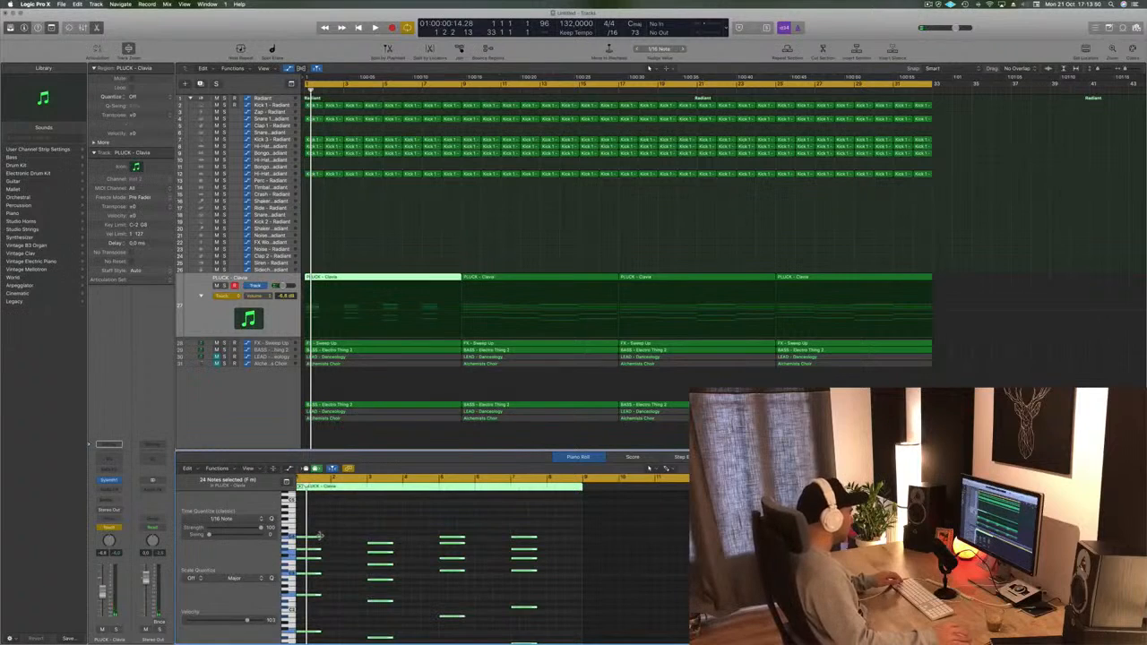
{"action": "left_click_drag", "start_coordinate": [320, 536], "coordinate": [316, 536]}
{"action": "scroll", "coordinate": [316, 565], "scroll_direction": "up", "scroll_amount": 10}
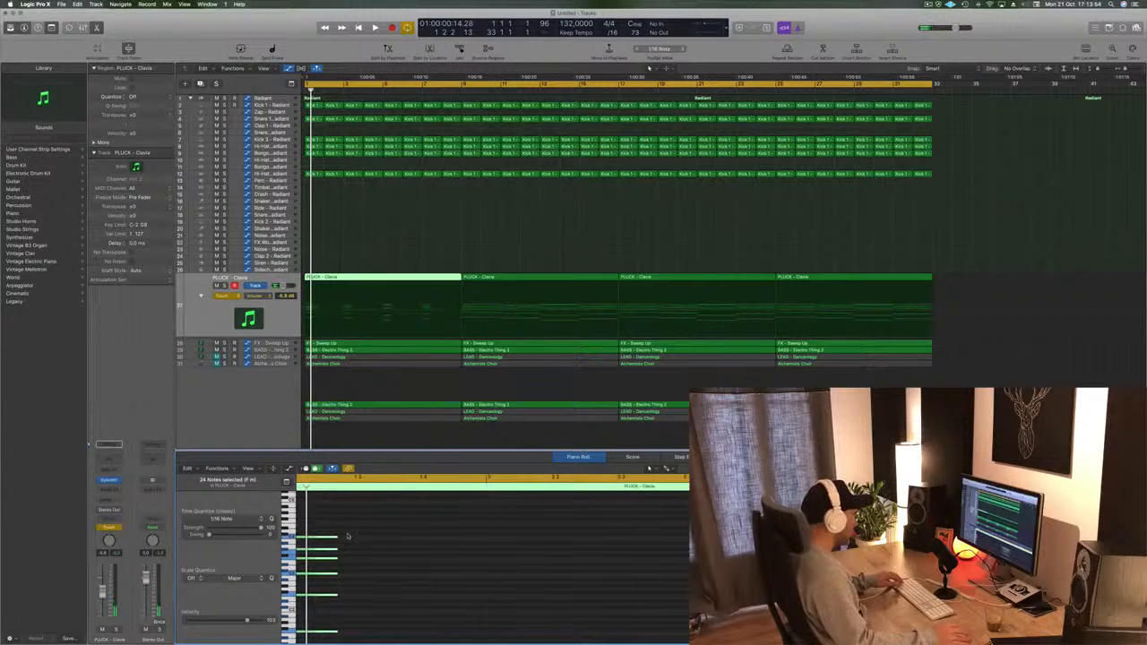
- Duplicate the short chord notes in quick succession until there are 96 notes, and trim their ends
{"action": "left_click_drag", "start_coordinate": [337, 536], "coordinate": [352, 541]}
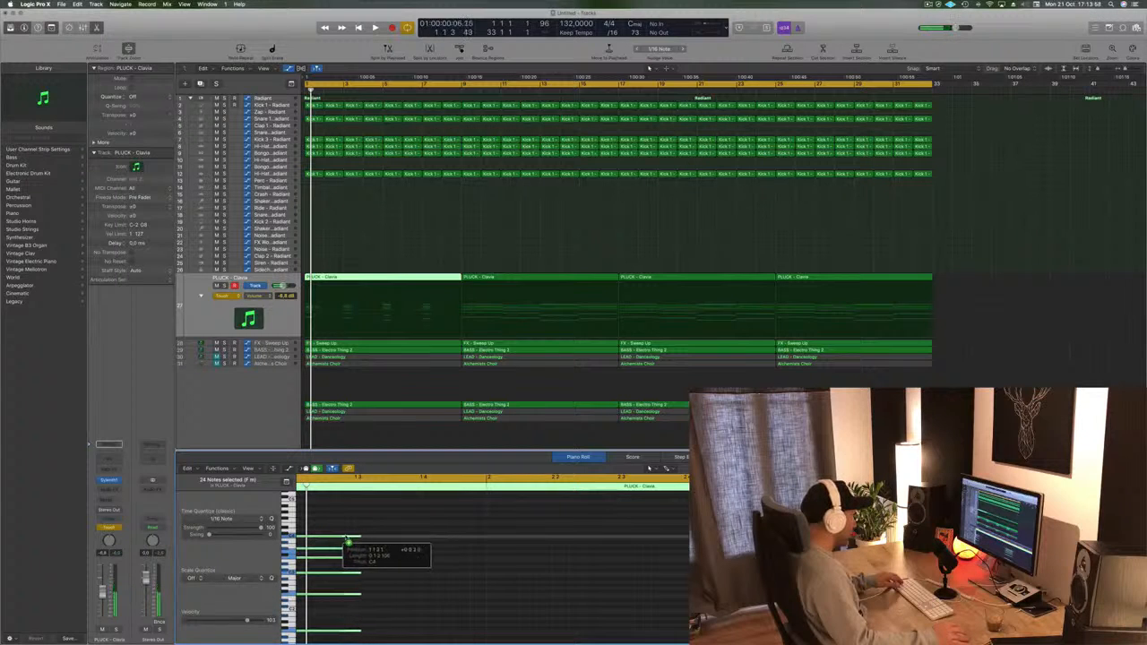
{"action": "left_click", "coordinate": [332, 535]}
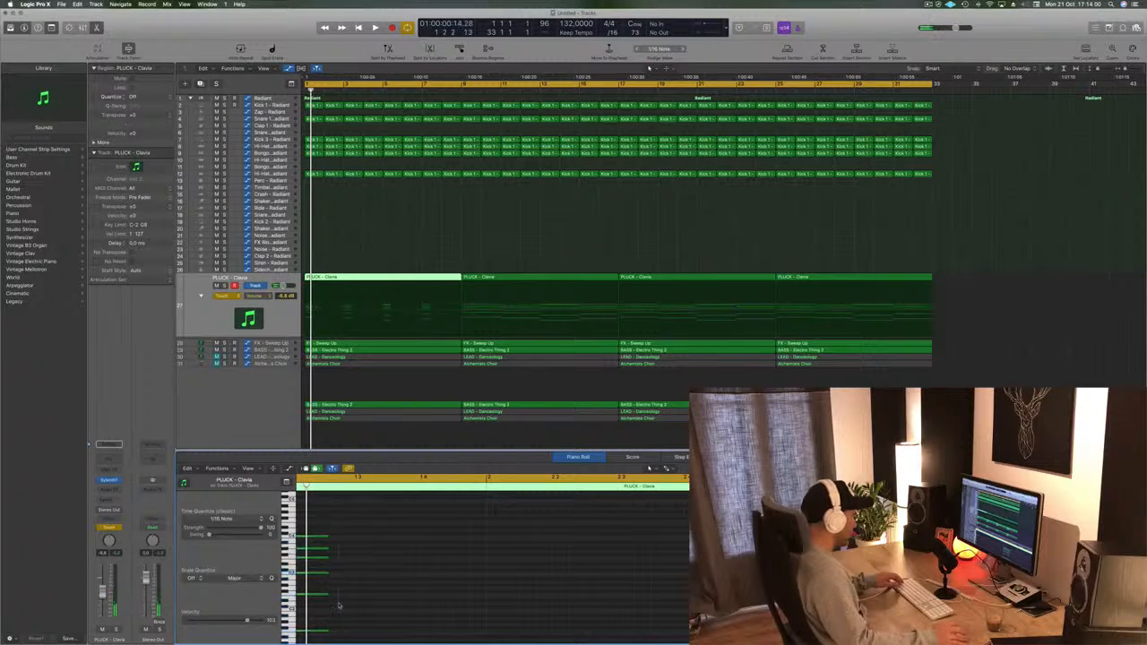
{"action": "mouse_move", "coordinate": [320, 538]}
{"action": "left_mouse_down"}
{"action": "mouse_move", "coordinate": [362, 543]}
{"action": "mouse_move", "coordinate": [334, 541]}
{"action": "left_mouse_up"}
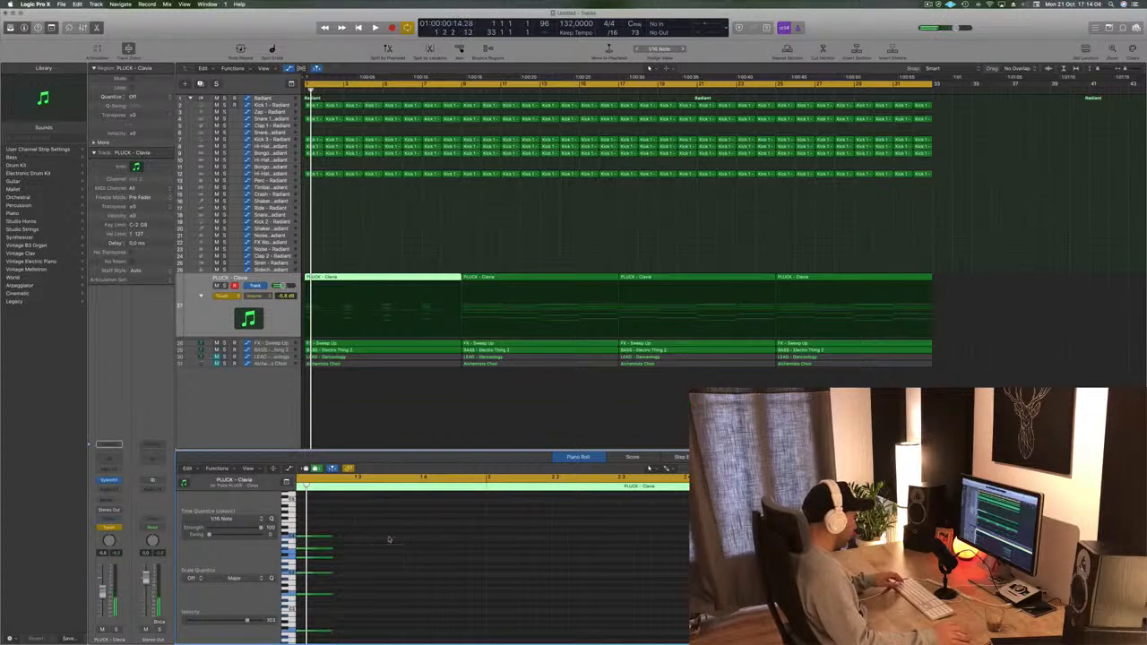
{"action": "key", "text": "super+a"}
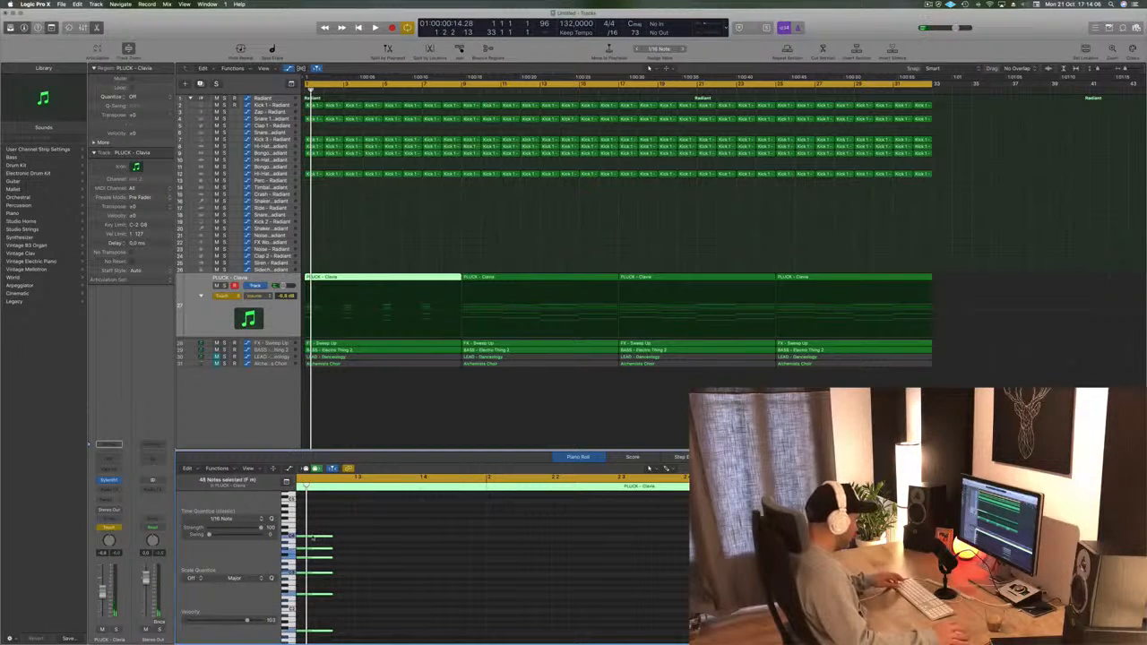
{"action": "mouse_move", "coordinate": [311, 539]}
{"action": "left_mouse_down"}
{"action": "mouse_move", "coordinate": [362, 542]}
{"action": "mouse_move", "coordinate": [315, 544]}
{"action": "mouse_move", "coordinate": [331, 543]}
{"action": "left_mouse_up"}
{"action": "left_click", "coordinate": [401, 563]}
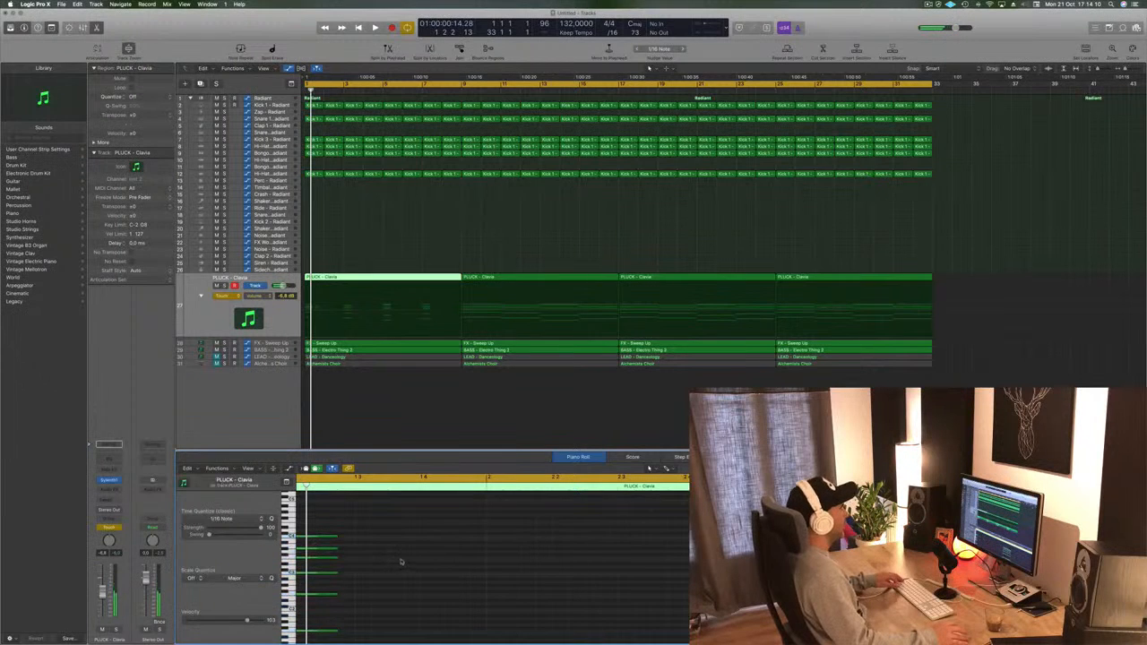
{"action": "scroll", "coordinate": [402, 559], "scroll_direction": "down", "scroll_amount": 4}
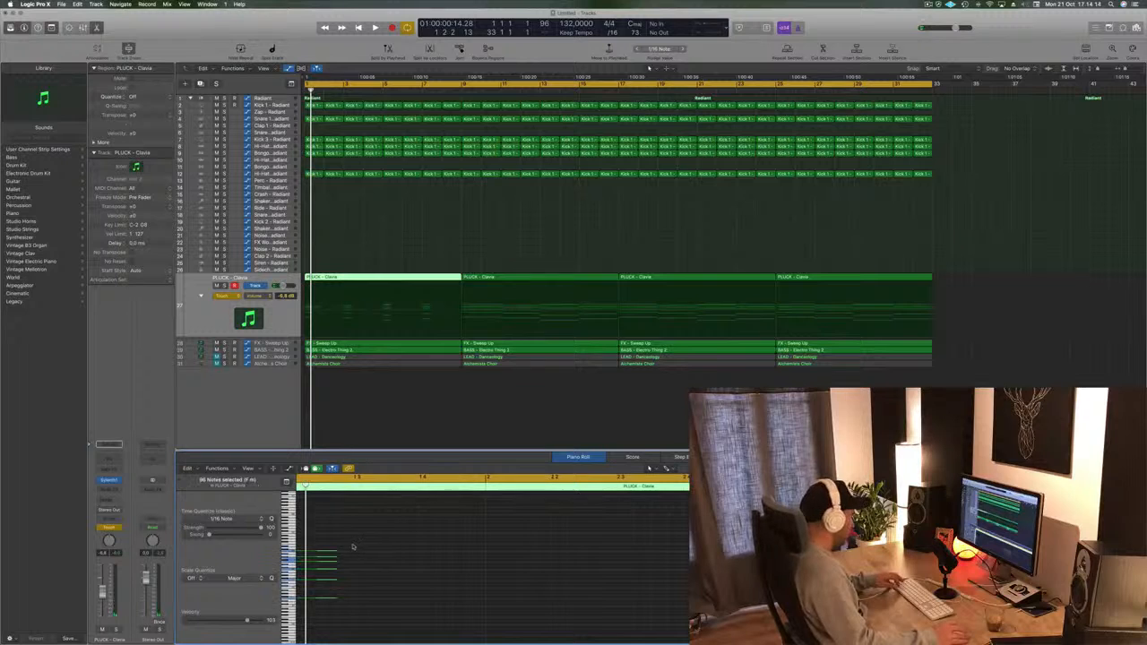
{"action": "left_click_drag", "start_coordinate": [337, 551], "coordinate": [321, 554]}
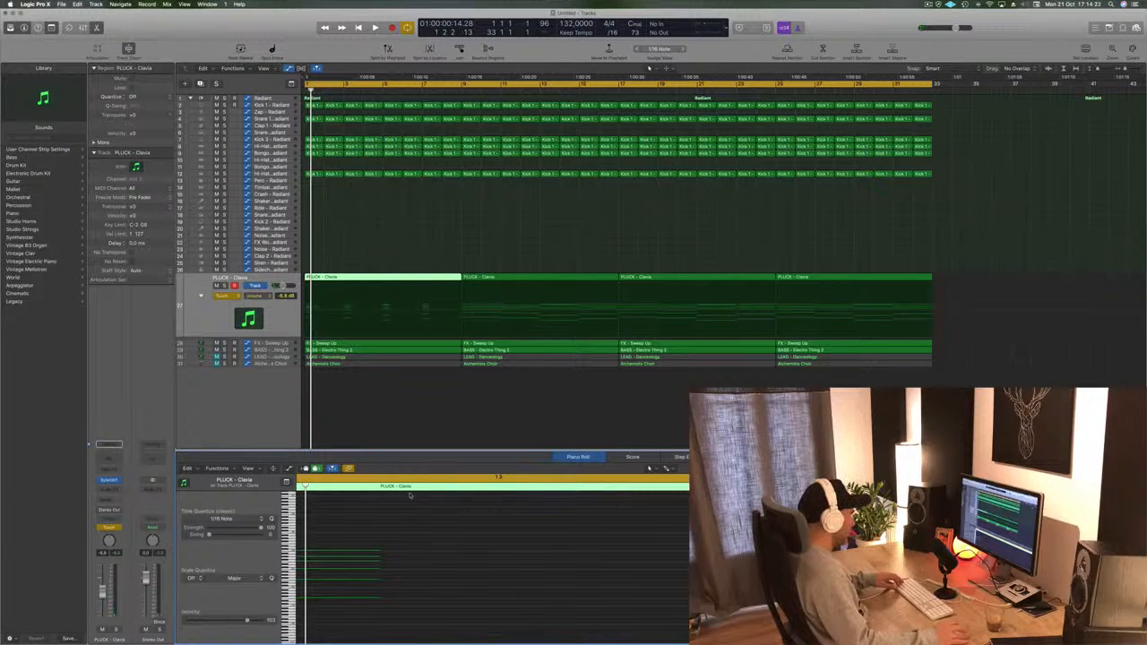
- Try copying the 18 selected notes of the first chord past beat 3 of bar 1, and undo the copy
{"action": "left_click_drag", "start_coordinate": [388, 592], "coordinate": [352, 633]}
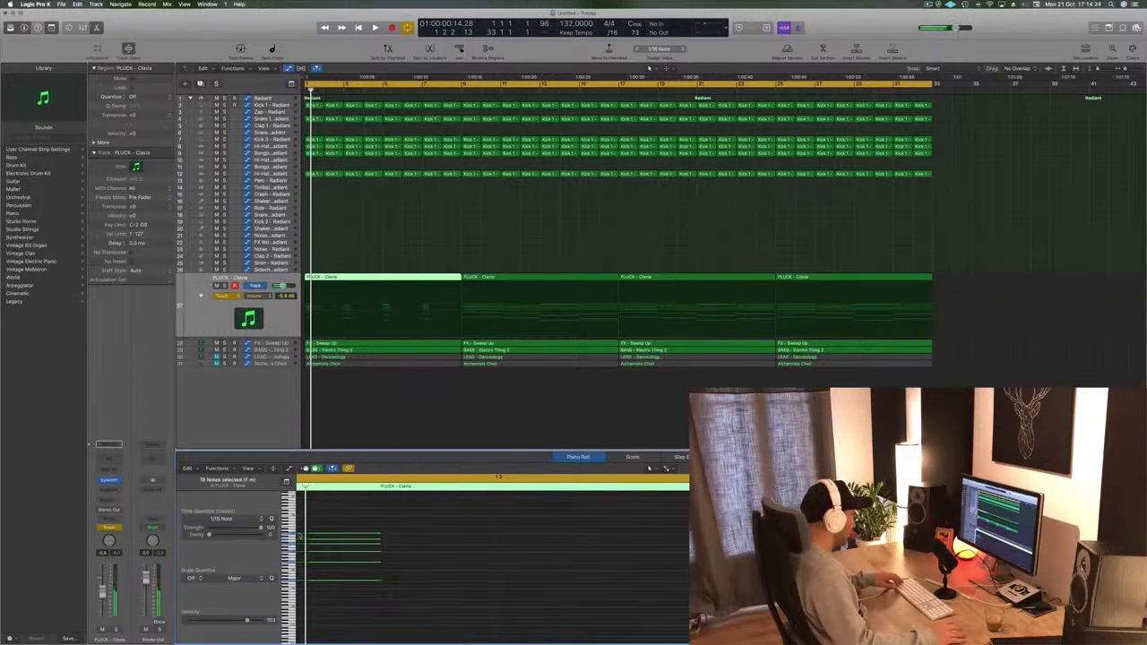
{"action": "left_click_drag", "start_coordinate": [299, 536], "coordinate": [611, 536]}
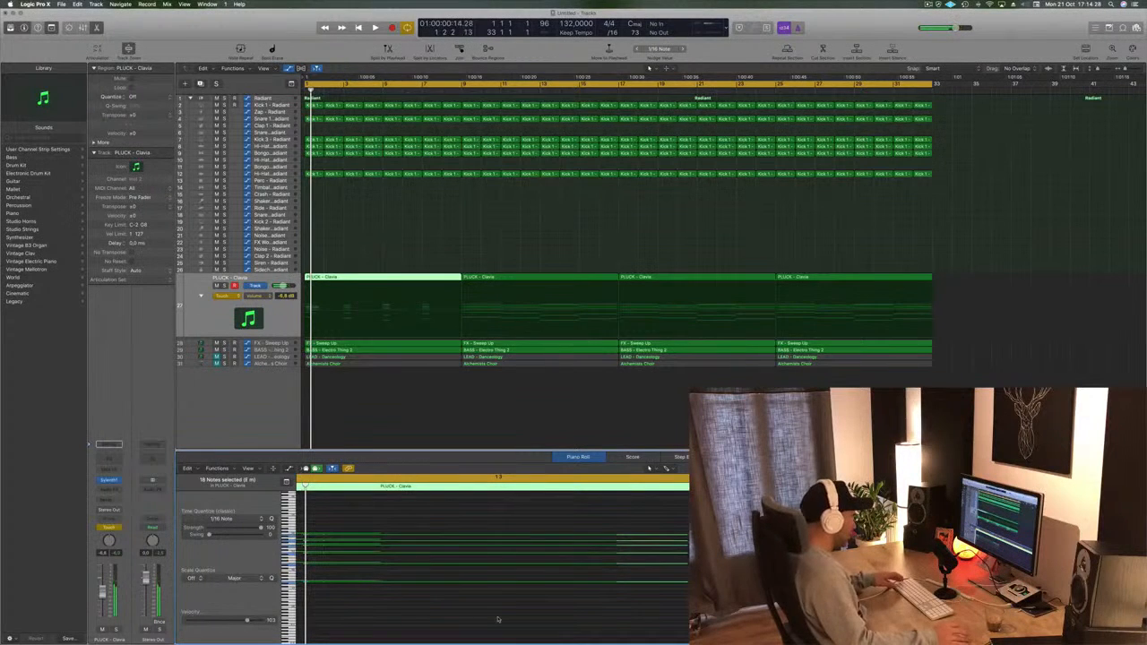
{"action": "key", "text": "super+z"}
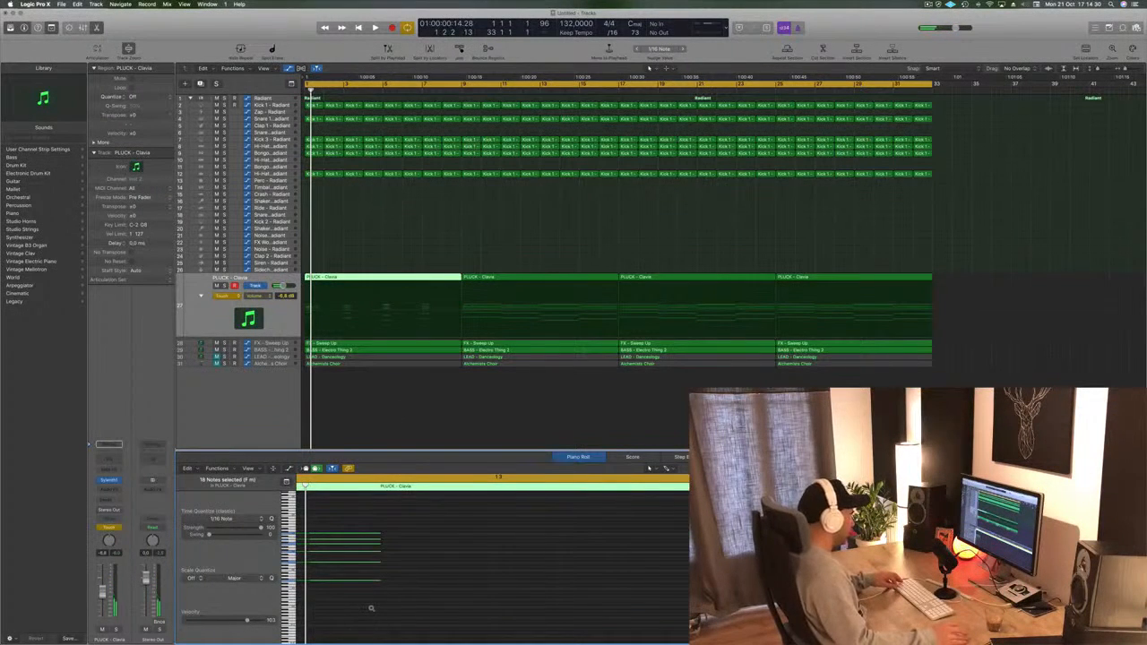
- Shorten the 24 selected PLUCK - Clavia chord notes to stabs of about two thirds of a beat
{"action": "scroll", "coordinate": [373, 583], "scroll_direction": "up", "scroll_amount": 5}
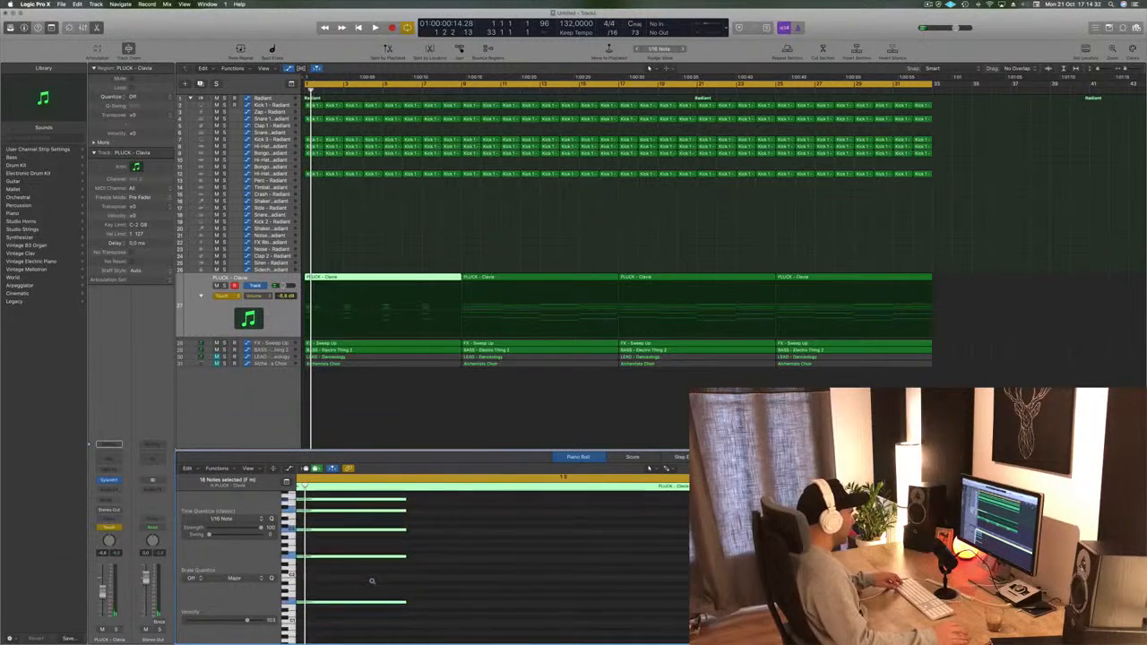
{"action": "scroll", "coordinate": [372, 582], "scroll_direction": "down", "scroll_amount": 1}
{"action": "scroll", "coordinate": [373, 583], "scroll_direction": "left", "scroll_amount": 5}
{"action": "scroll", "coordinate": [373, 583], "scroll_direction": "left", "scroll_amount": 4}
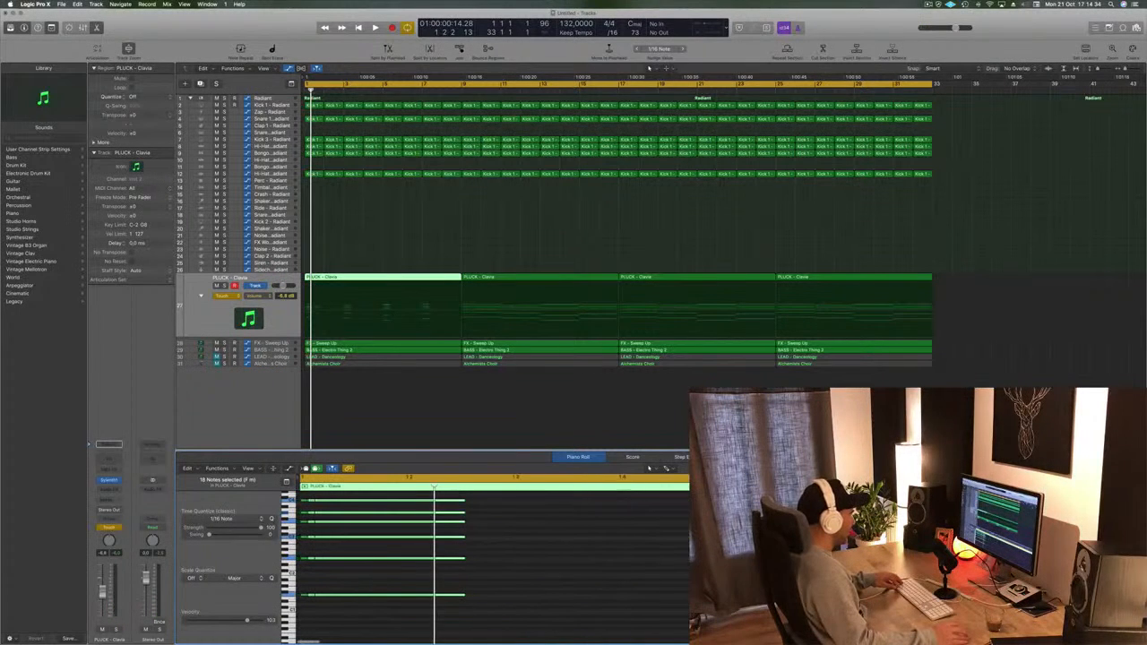
{"action": "scroll", "coordinate": [372, 581], "scroll_direction": "left", "scroll_amount": 3}
{"action": "scroll", "coordinate": [373, 583], "scroll_direction": "left", "scroll_amount": 2}
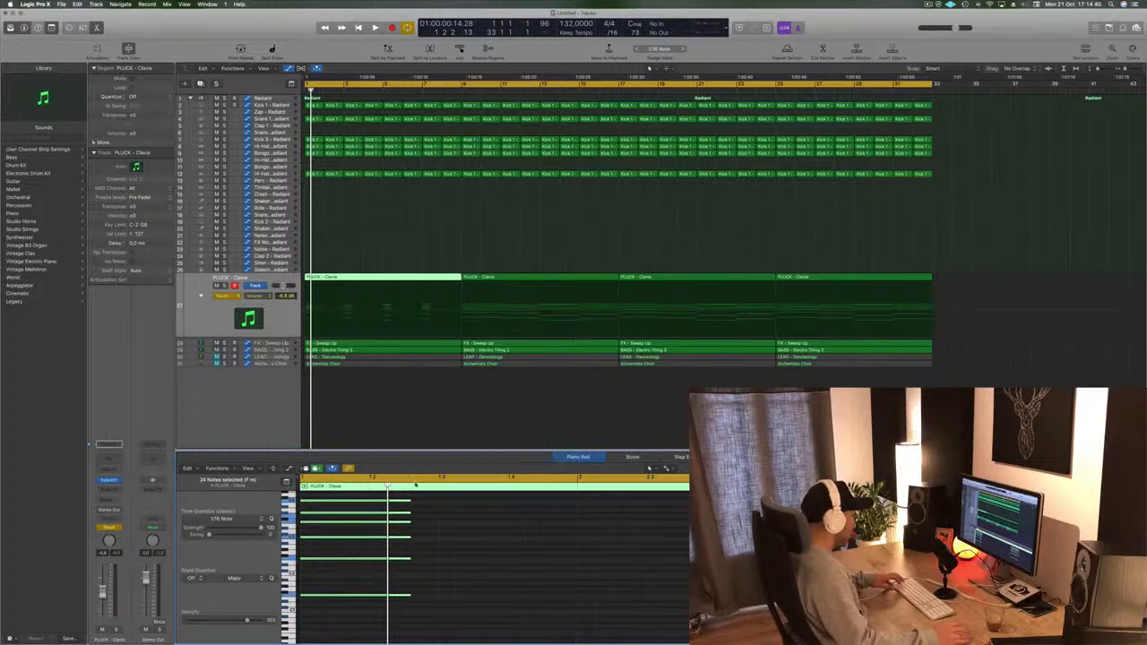
{"action": "left_click_drag", "start_coordinate": [408, 500], "coordinate": [371, 505]}
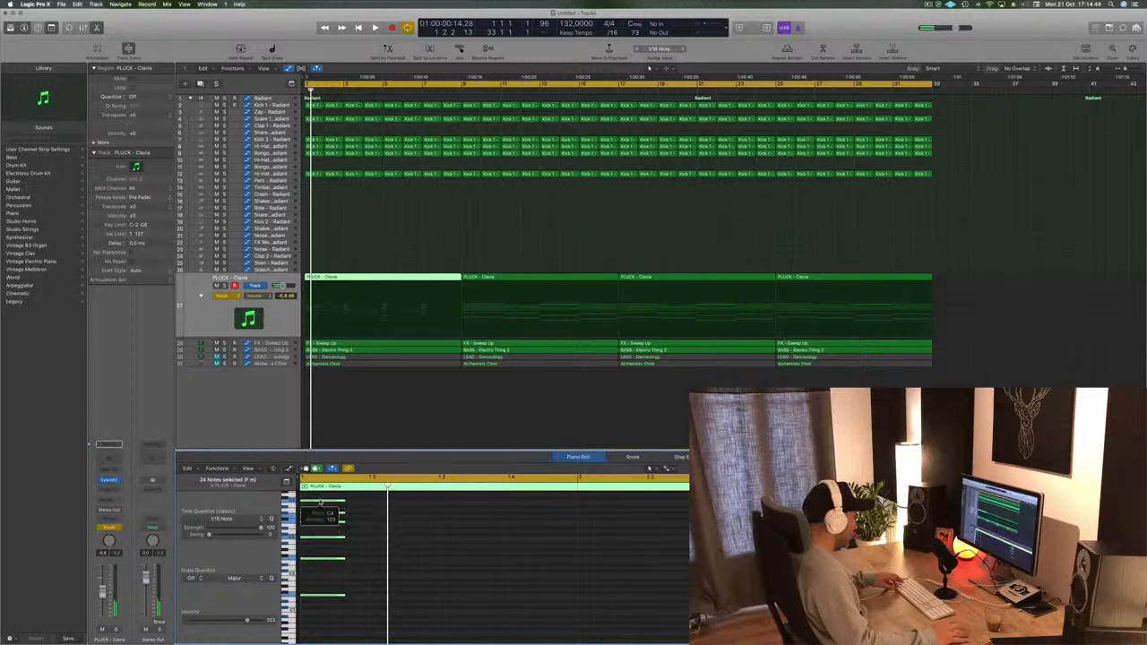
- Copy the first chord's stabs in bar 1 to make four stabs, three sixteenth notes apart, and play them back
{"action": "left_click_drag", "start_coordinate": [311, 511], "coordinate": [434, 508]}
{"action": "key", "text": "space"}
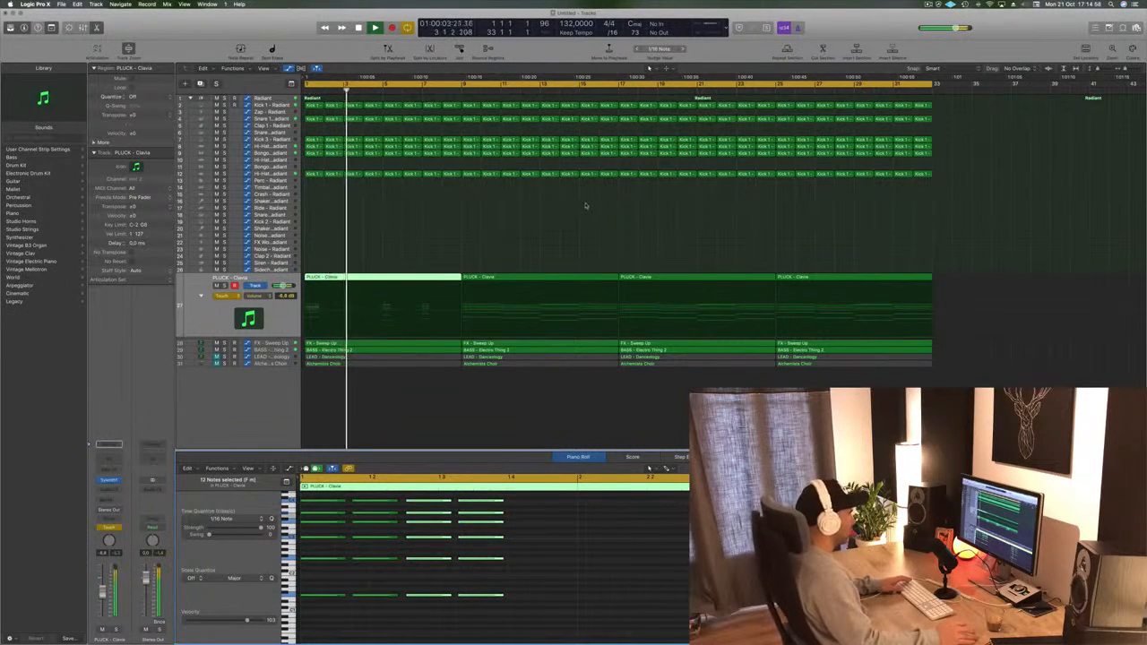
{"action": "key", "text": "space"}
- Copy the paired stabs of the other three chords directly behind the originals, play the pattern and clear the selection
{"action": "scroll", "coordinate": [658, 605], "scroll_direction": "down", "scroll_amount": 8}
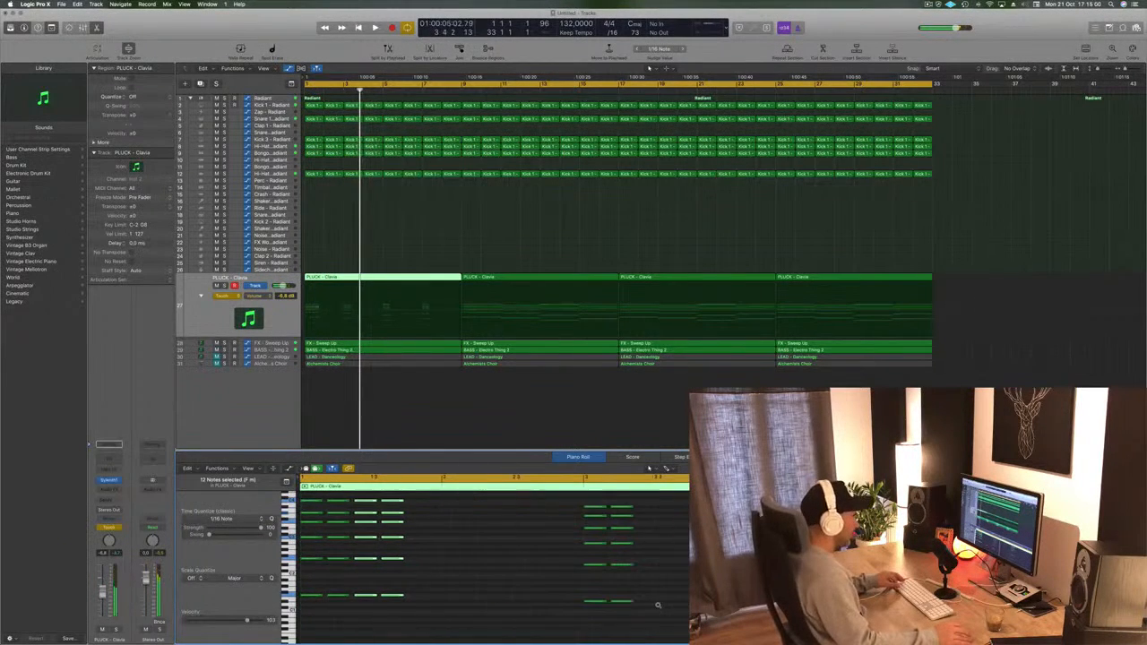
{"action": "scroll", "coordinate": [591, 571], "scroll_direction": "down", "scroll_amount": 2}
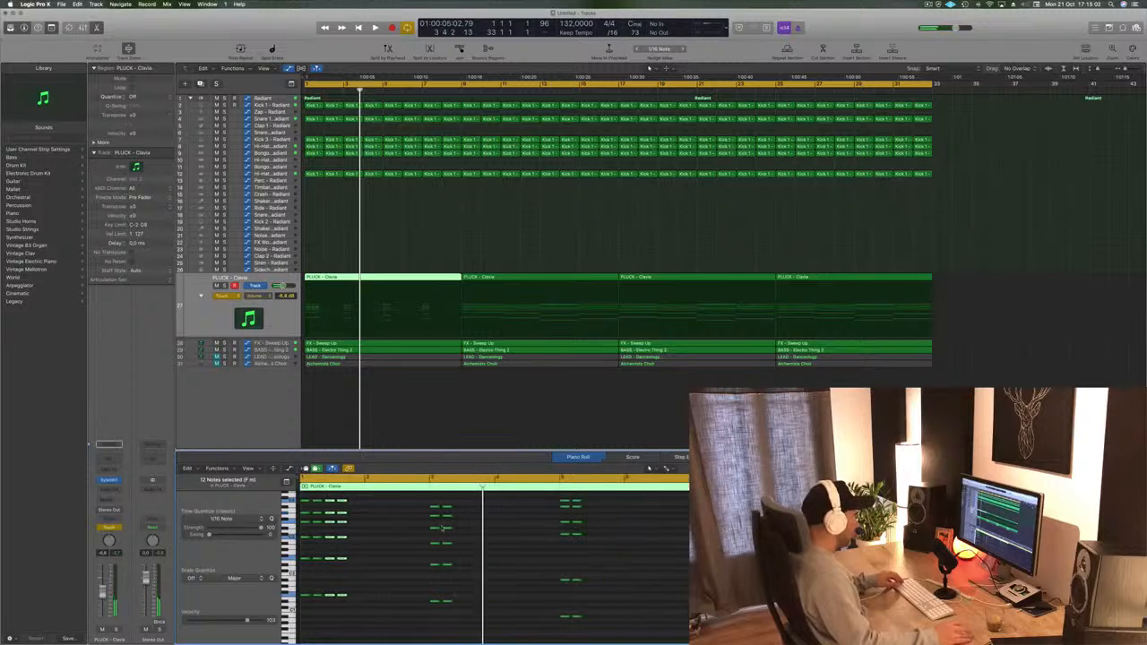
{"action": "left_click_drag", "start_coordinate": [423, 495], "coordinate": [730, 634]}
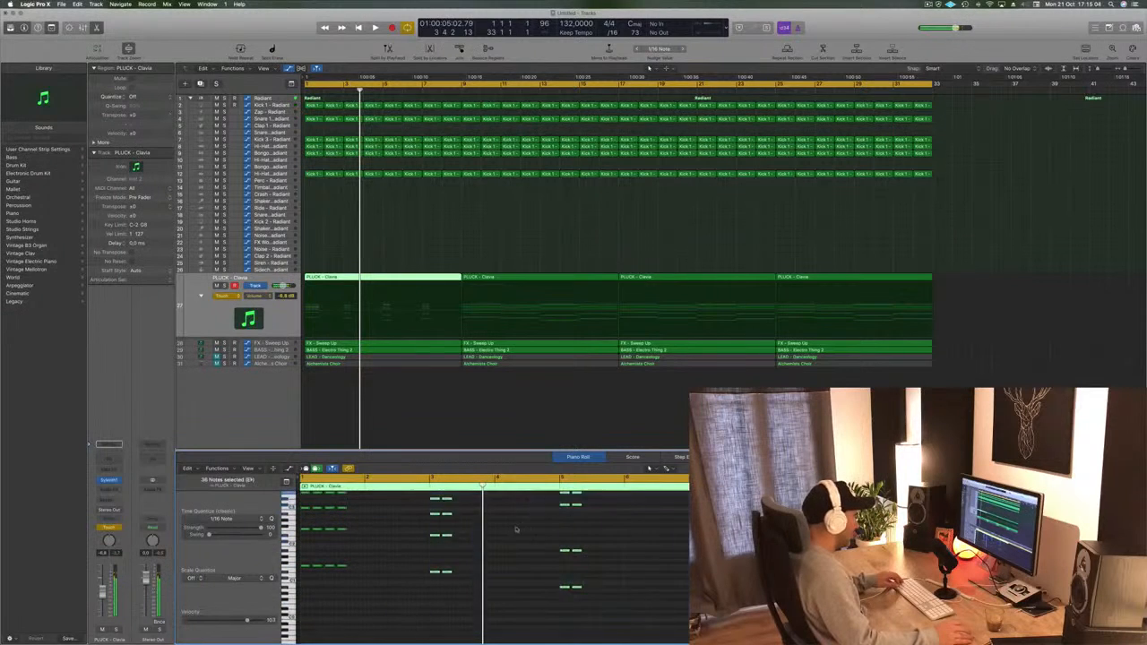
{"action": "scroll", "coordinate": [474, 558], "scroll_direction": "up", "scroll_amount": 3}
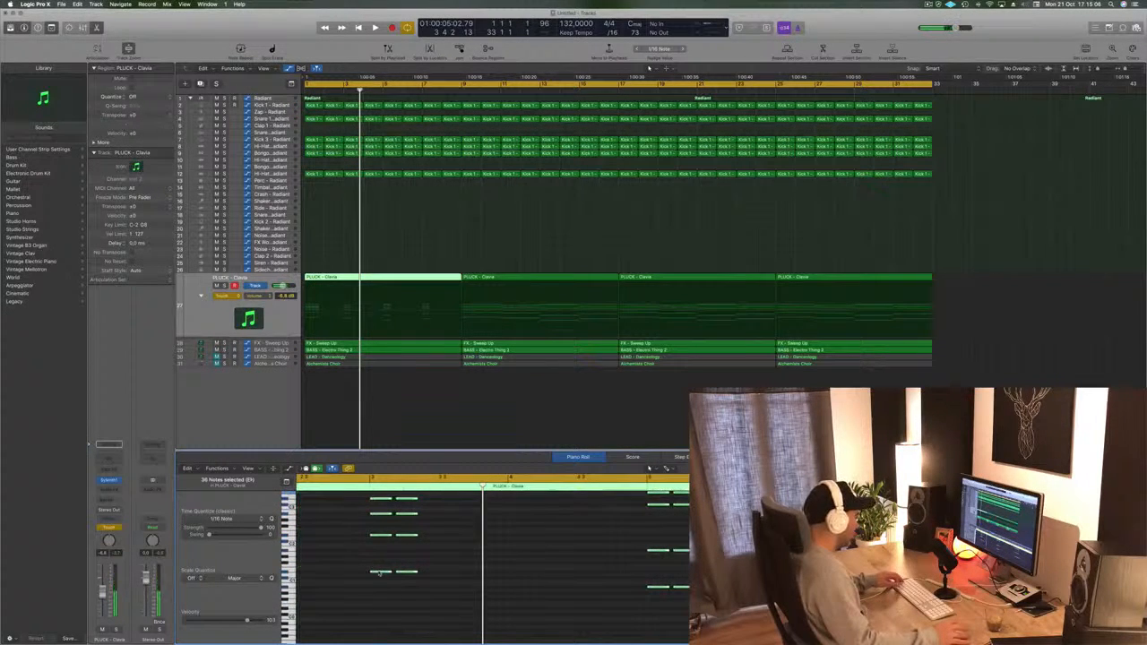
{"action": "left_click_drag", "start_coordinate": [401, 576], "coordinate": [433, 574]}
{"action": "key", "text": "space"}
{"action": "scroll", "coordinate": [411, 192], "scroll_direction": "up", "scroll_amount": 3}
{"action": "scroll", "coordinate": [457, 211], "scroll_direction": "down", "scroll_amount": 5}
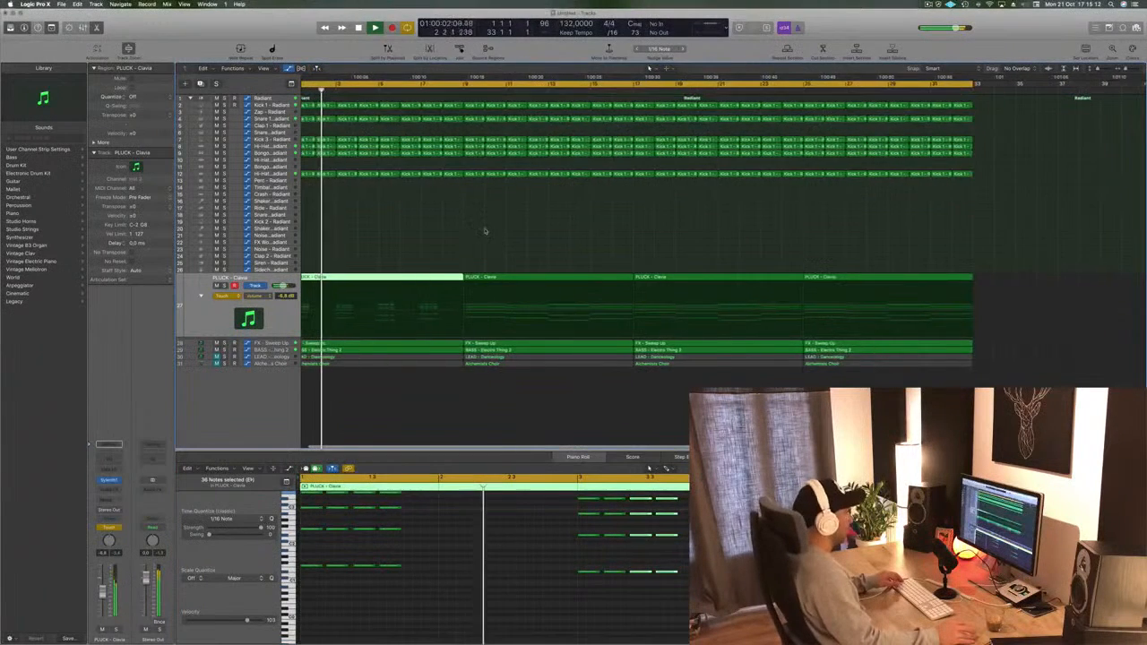
{"action": "left_click", "coordinate": [448, 224]}
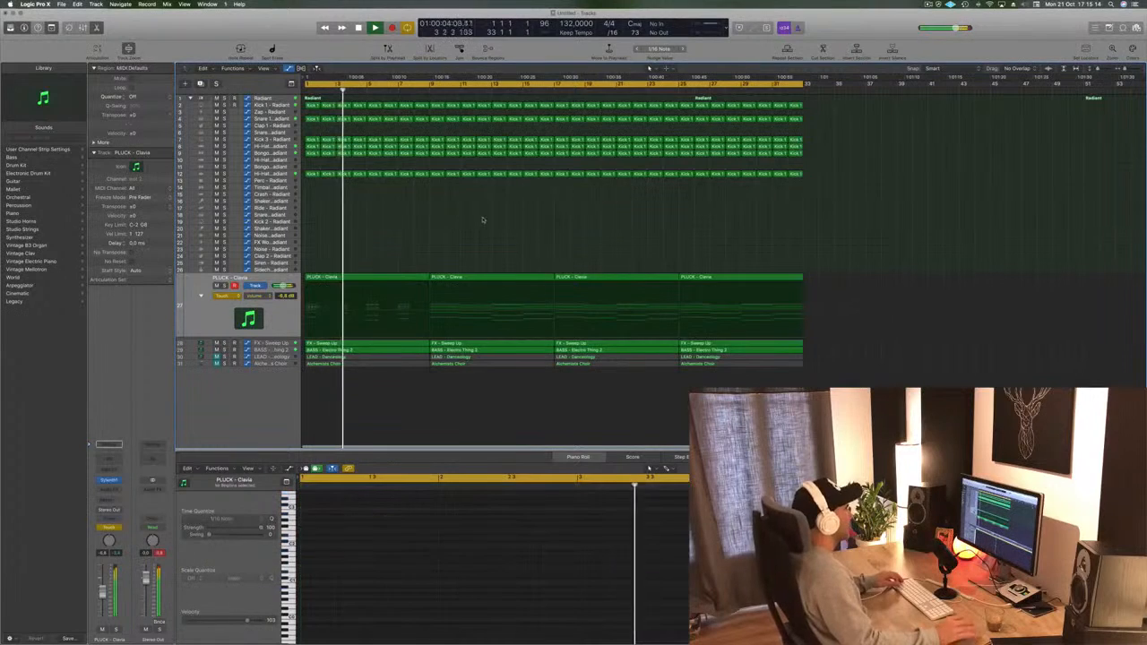
- Move the last PLUCK - Clavia region out of the loop to about bar 38
{"action": "left_click_drag", "start_coordinate": [763, 282], "coordinate": [946, 281]}
{"action": "scroll", "coordinate": [924, 281], "scroll_direction": "up", "scroll_amount": 2}
{"action": "scroll", "coordinate": [554, 261], "scroll_direction": "up", "scroll_amount": 4}
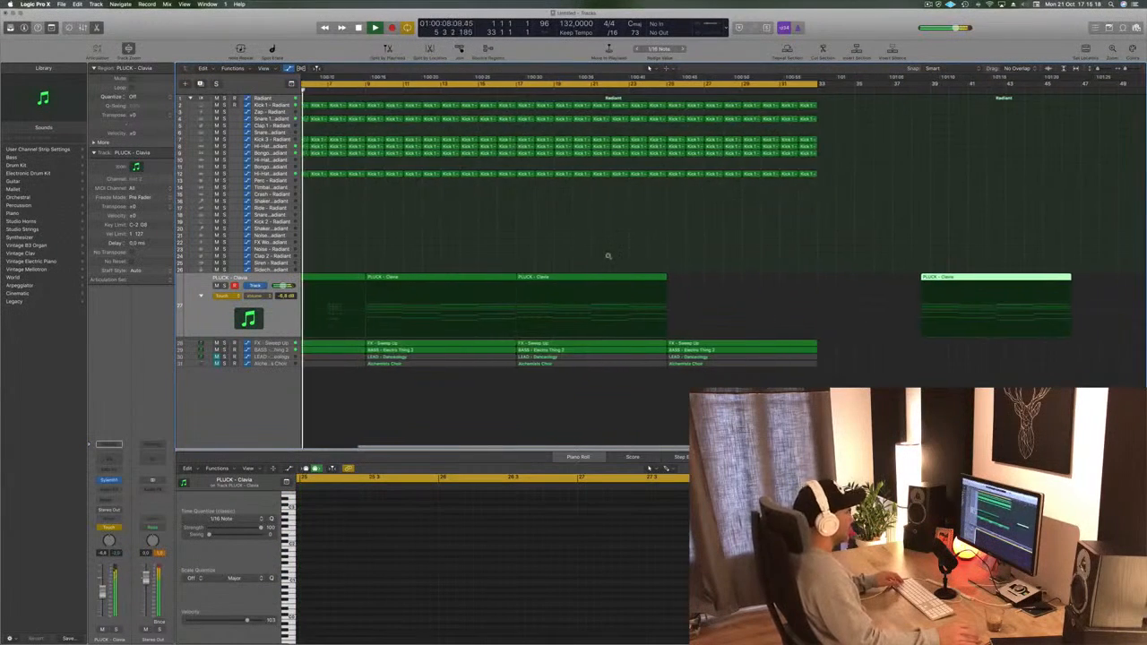
- Set the PLUCK - Clavia track's automation mode to Read and display its filter cutoff automation instead of volume
{"action": "left_click", "coordinate": [225, 295]}
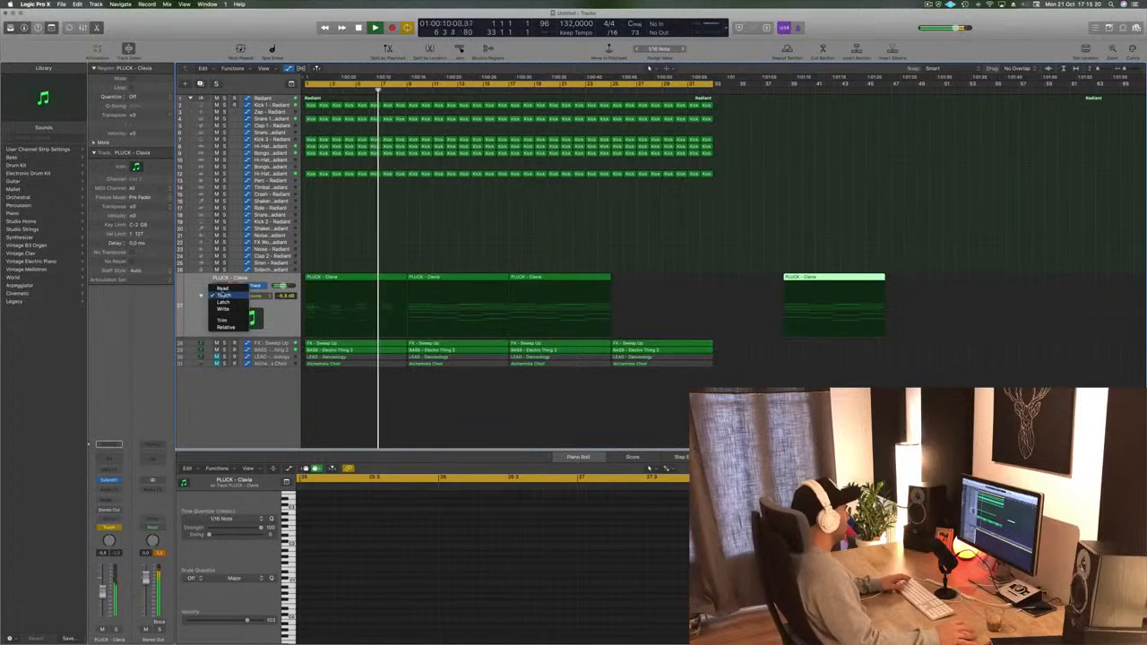
{"action": "left_click", "coordinate": [228, 287]}
{"action": "left_click", "coordinate": [282, 313]}
{"action": "key", "text": "Return"}
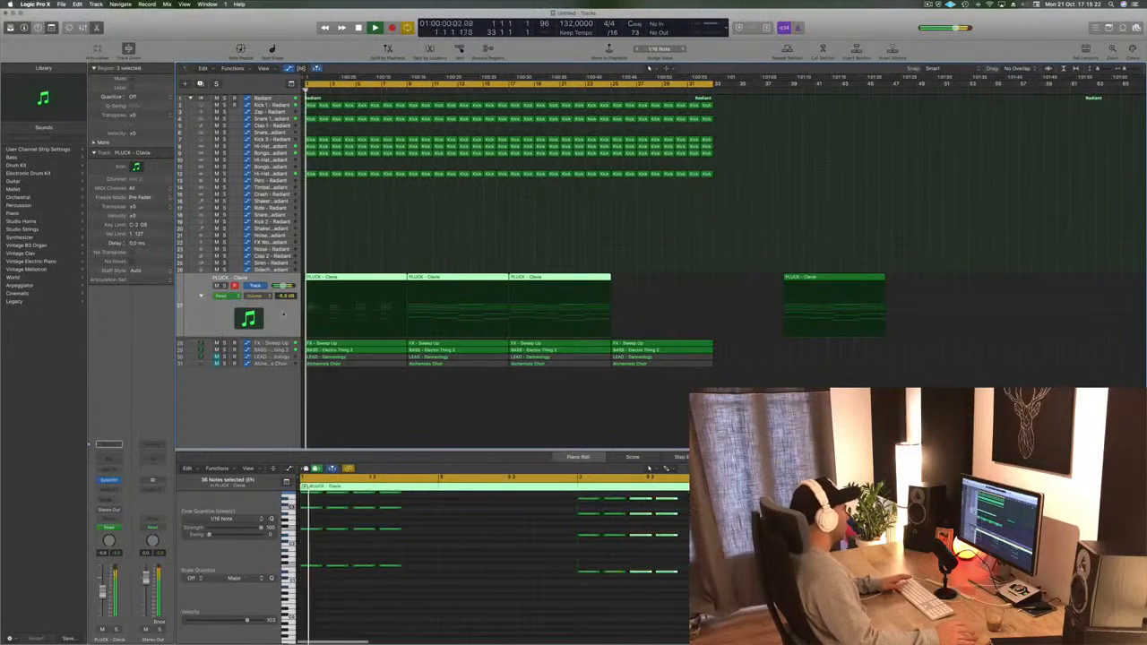
{"action": "left_click", "coordinate": [258, 297]}
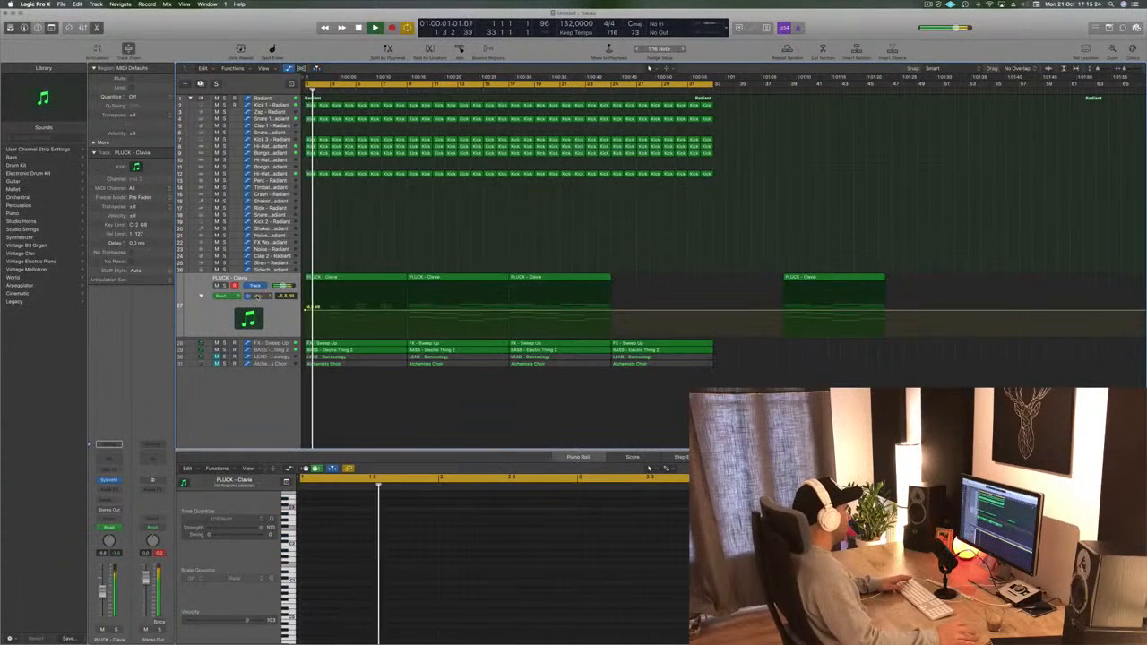
{"action": "left_click", "coordinate": [288, 299]}
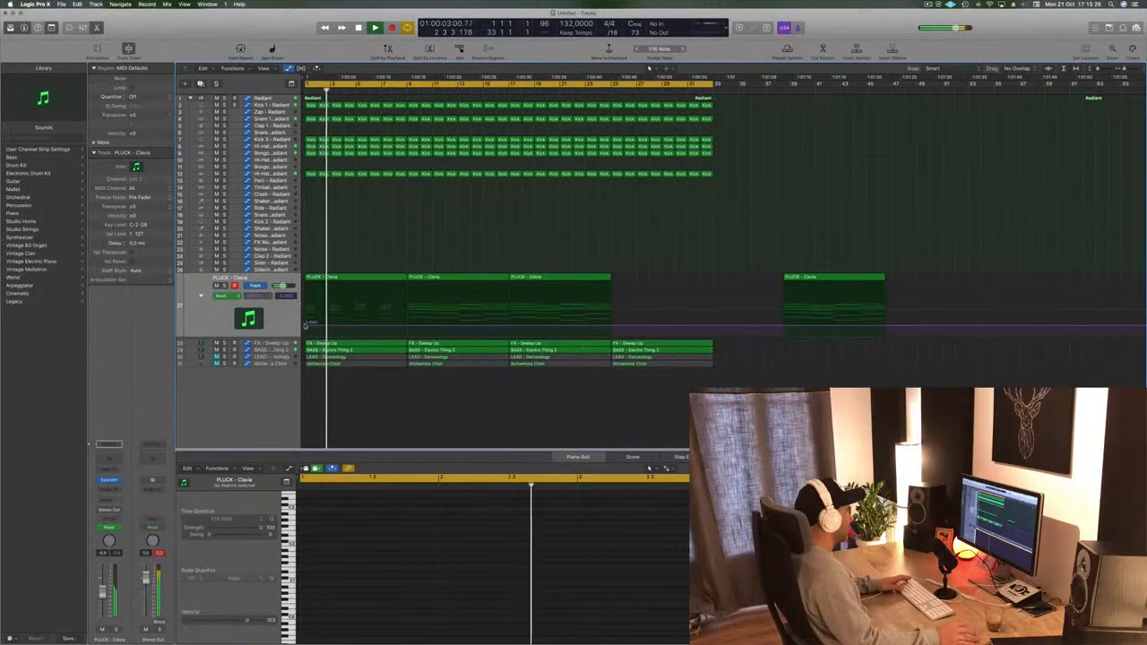
- Shape the cutoff automation over the first PLUCK - Clavia region with a lower start, a point near bar 4 and a rise to bar 9
{"action": "mouse_move", "coordinate": [306, 325]}
{"action": "left_mouse_down"}
{"action": "mouse_move", "coordinate": [309, 315]}
{"action": "mouse_move", "coordinate": [307, 329]}
{"action": "left_mouse_up"}
{"action": "key", "text": "space"}
{"action": "key", "text": "space"}
{"action": "key", "text": "space"}
{"action": "key", "text": "space"}
{"action": "key", "text": "space"}
{"action": "key", "text": "space"}
{"action": "key", "text": "space"}
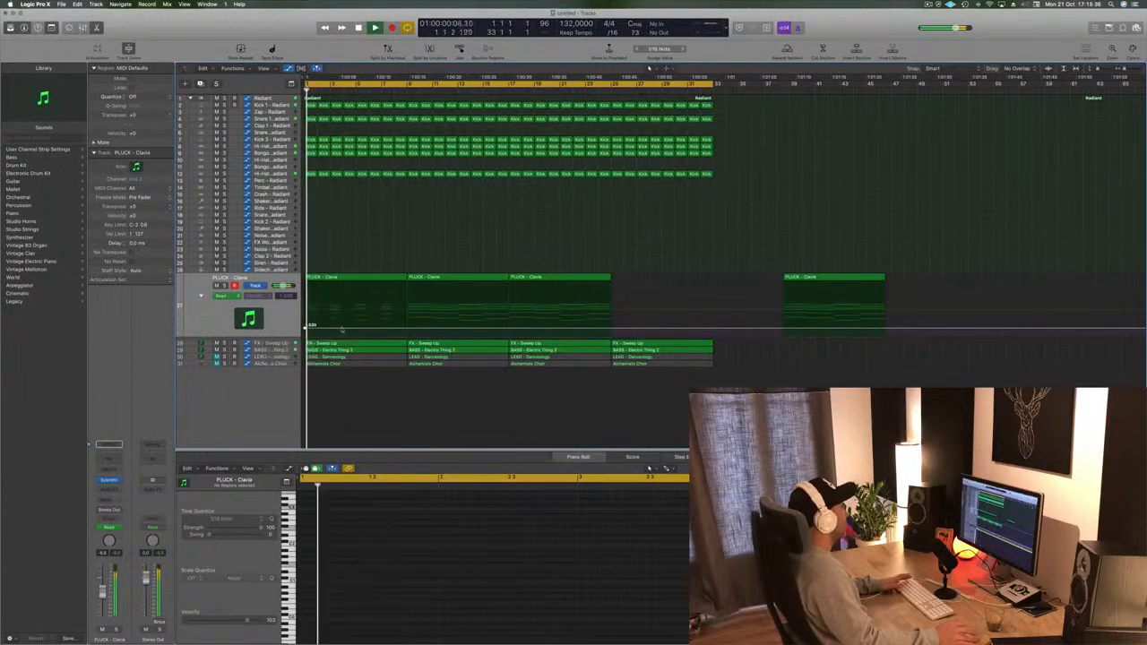
{"action": "left_click", "coordinate": [348, 328]}
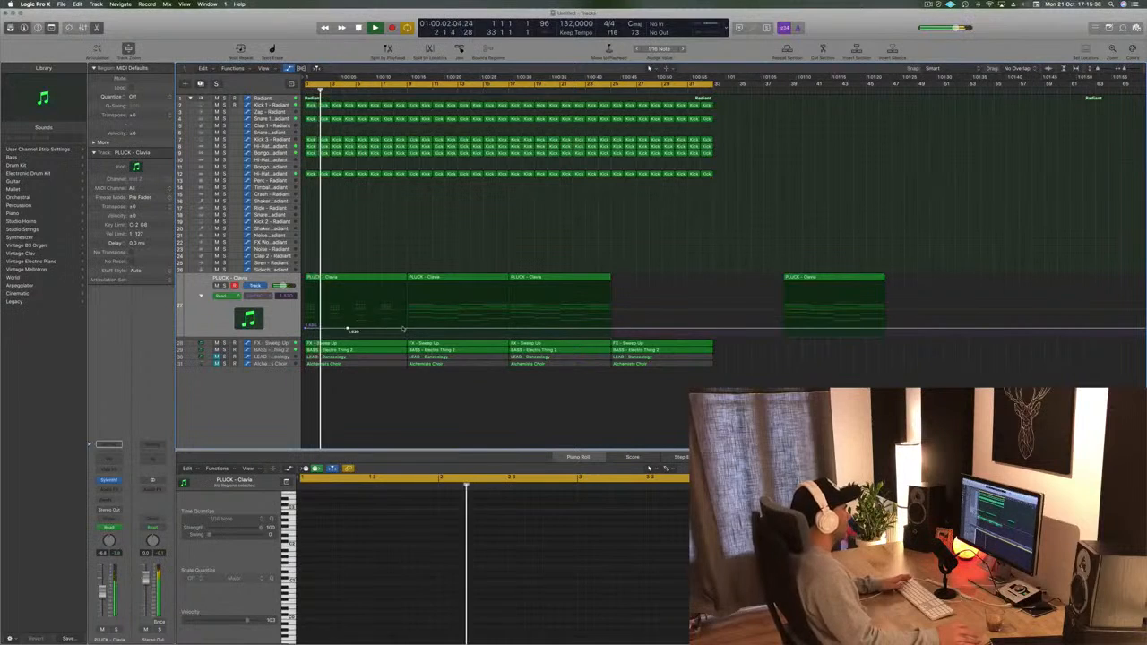
{"action": "left_click_drag", "start_coordinate": [408, 329], "coordinate": [403, 323]}
- Move the two remaining sustained PLUCK - Clavia regions to about bar 48 and copy the first region to bar 9
{"action": "left_click_drag", "start_coordinate": [457, 259], "coordinate": [974, 272]}
{"action": "left_click", "coordinate": [615, 257]}
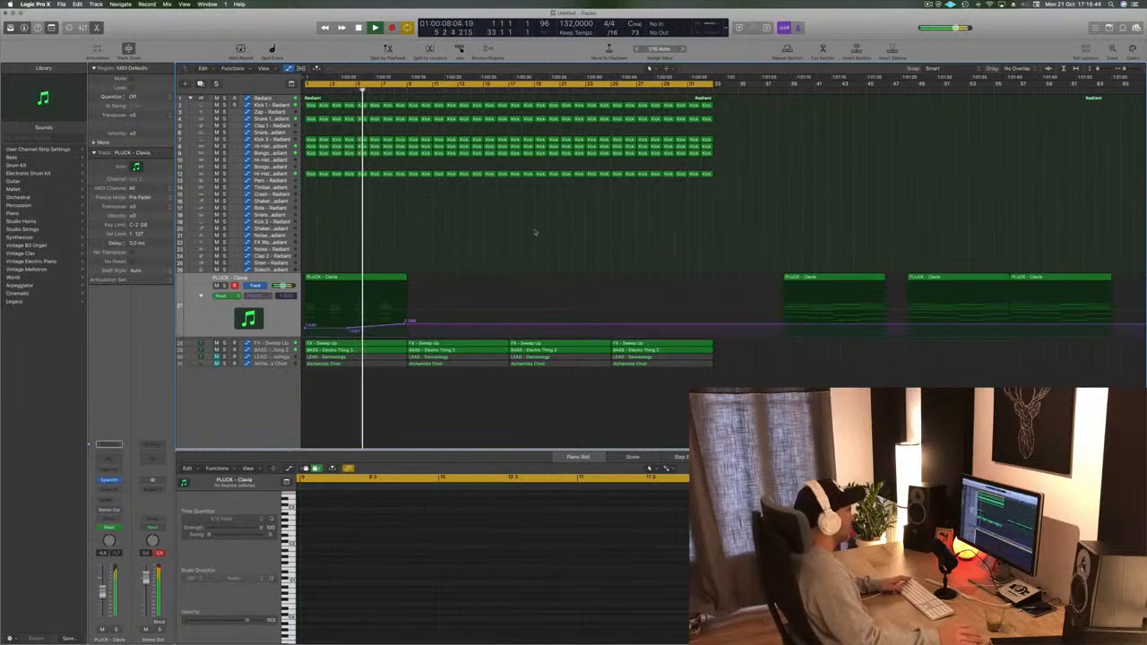
{"action": "left_click", "coordinate": [373, 276]}
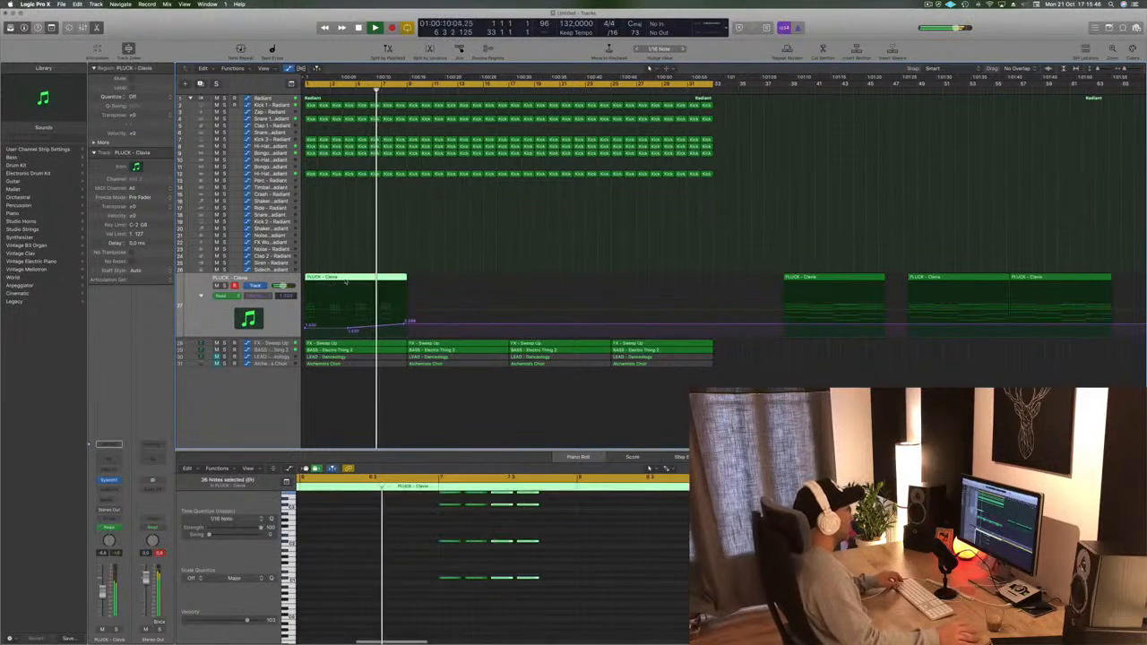
{"action": "left_click_drag", "start_coordinate": [373, 276], "coordinate": [448, 280]}
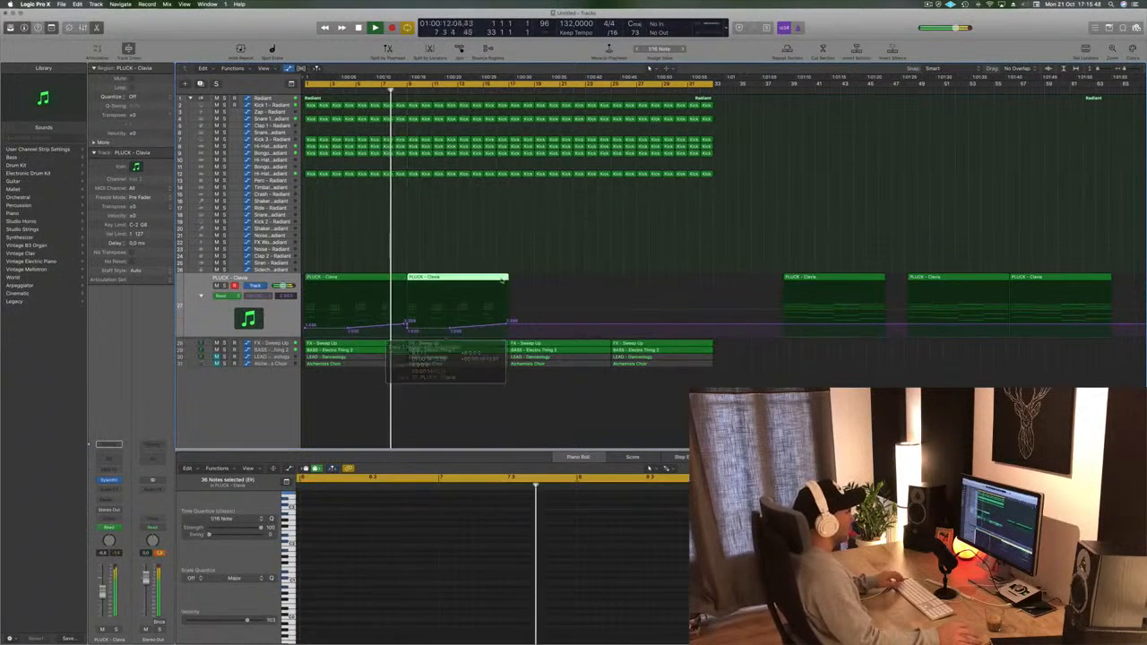
- Delete the low cutoff automation point where the second PLUCK - Clavia region starts at bar 9
{"action": "key", "text": "Return"}
{"action": "left_click_drag", "start_coordinate": [555, 276], "coordinate": [386, 283]}
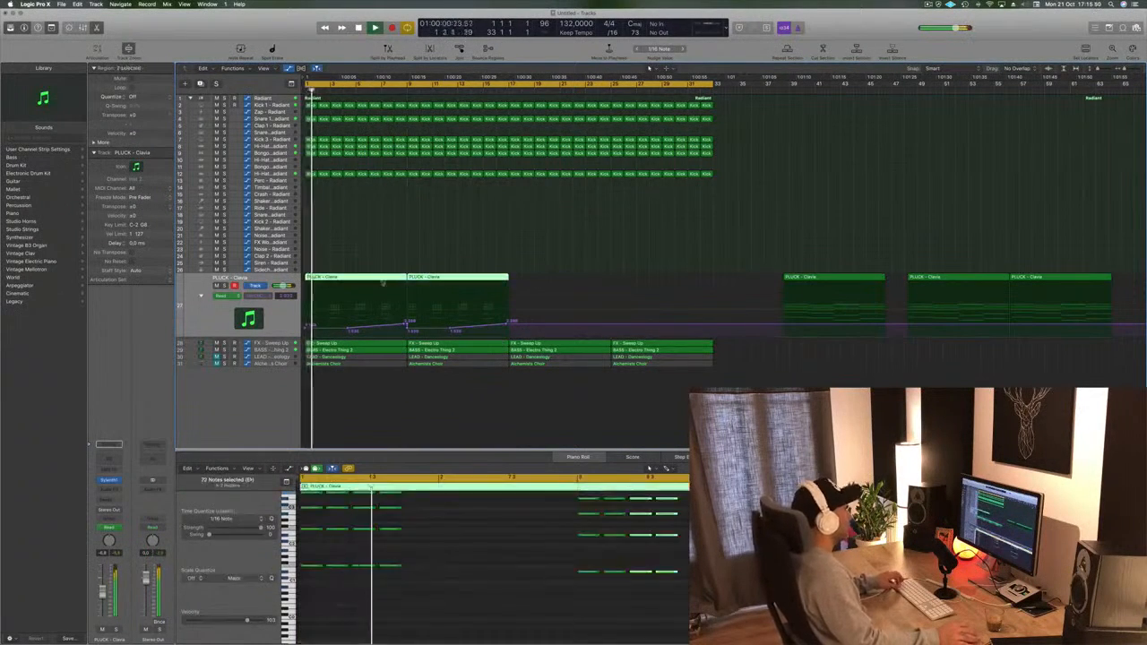
{"action": "left_click", "coordinate": [408, 326]}
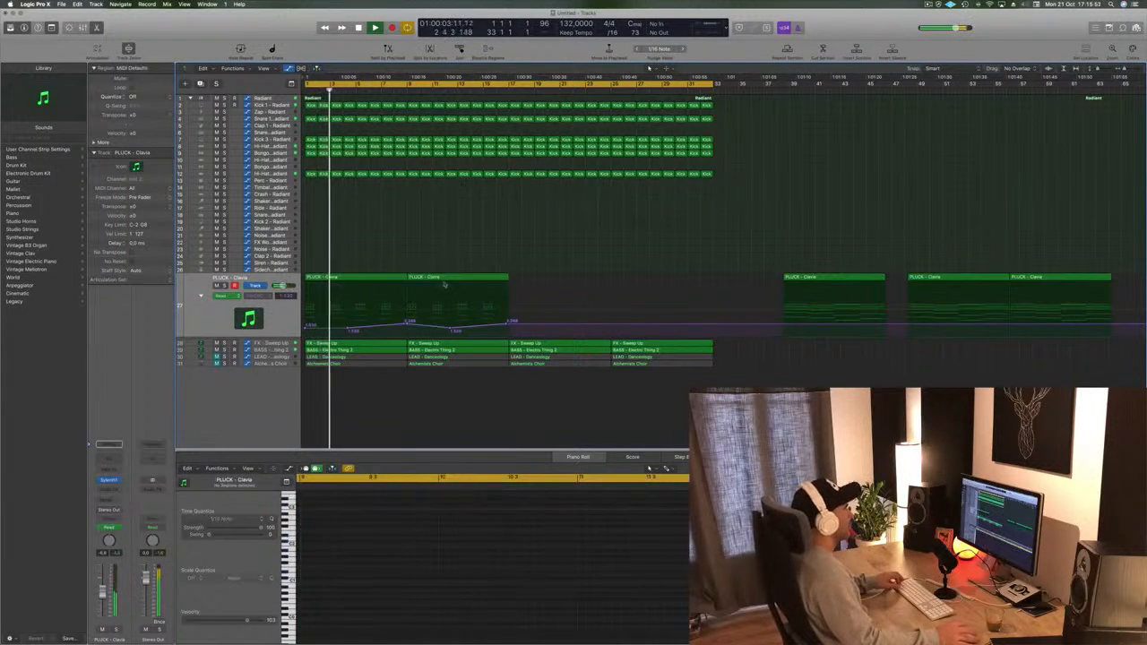
- Copy both PLUCK - Clavia regions to bar 17 and delete the low automation point at that junction
{"action": "left_click_drag", "start_coordinate": [484, 278], "coordinate": [566, 285]}
{"action": "key", "text": "space"}
{"action": "key", "text": "Return"}
{"action": "key", "text": "space"}
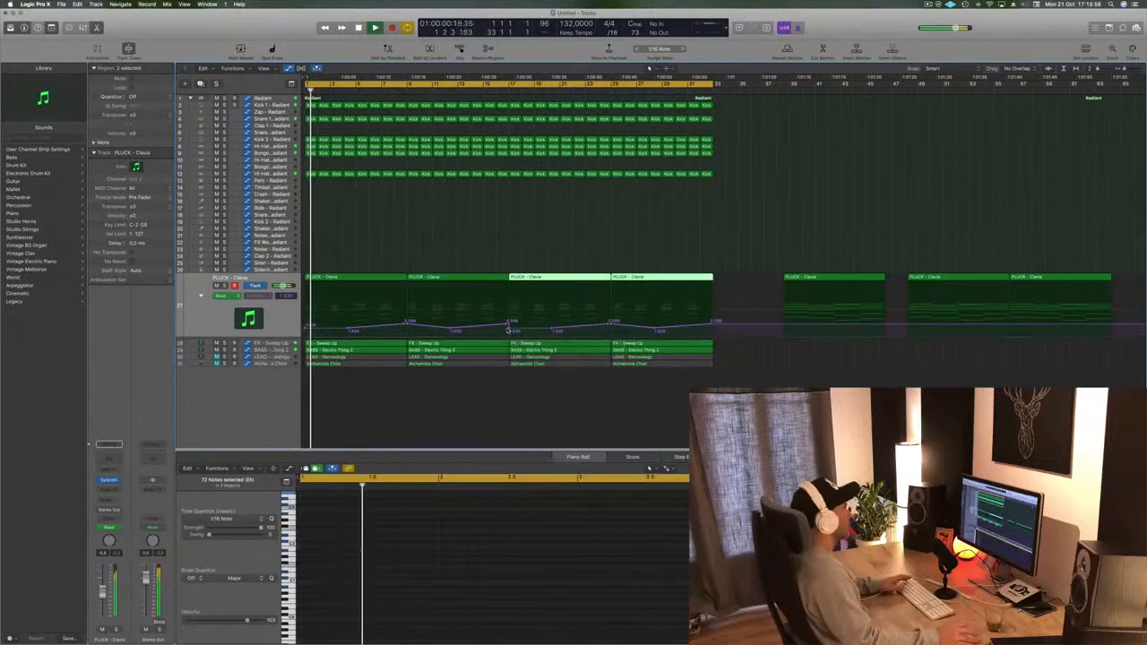
{"action": "left_click", "coordinate": [510, 329]}
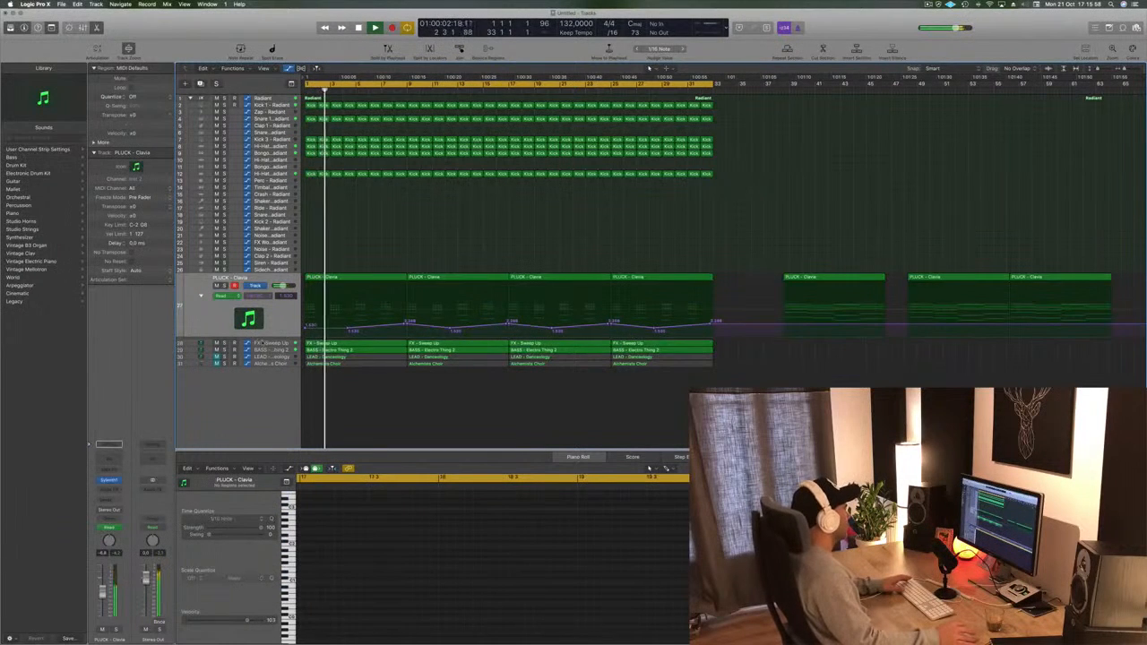
- Delete the last three FX - Sweep Up regions, keeping only the one at bar 1
{"action": "left_click", "coordinate": [262, 343]}
{"action": "key", "text": "Return"}
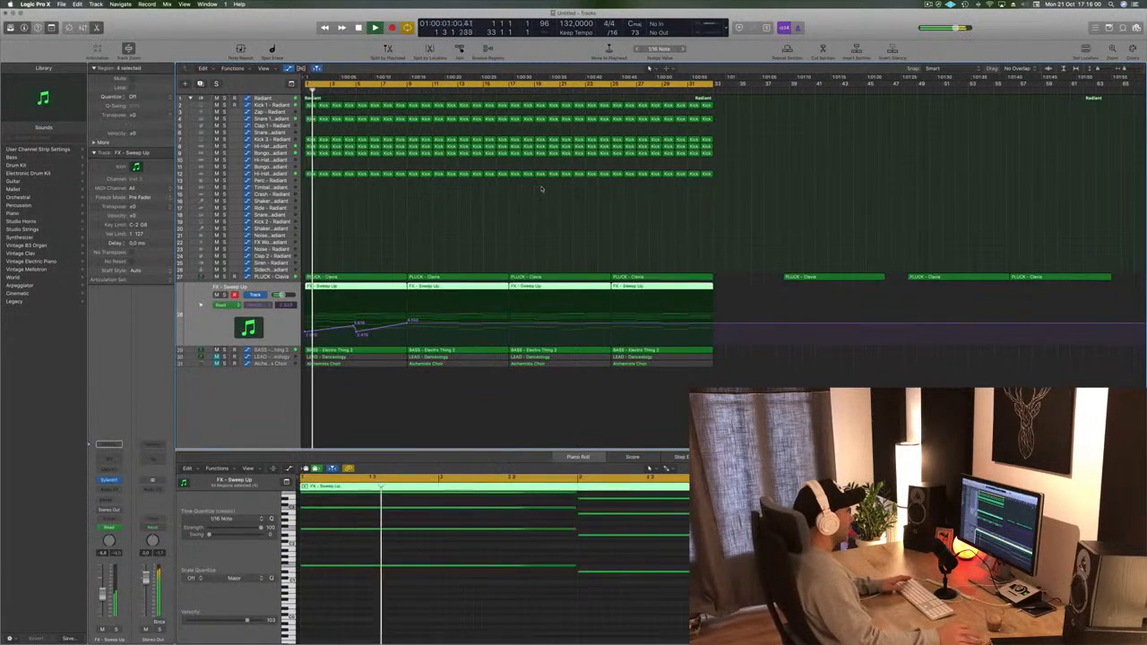
{"action": "left_click", "coordinate": [541, 189]}
{"action": "left_click", "coordinate": [647, 288]}
{"action": "left_click", "coordinate": [554, 290], "text": "shift"}
{"action": "left_click", "coordinate": [493, 290], "text": "shift"}
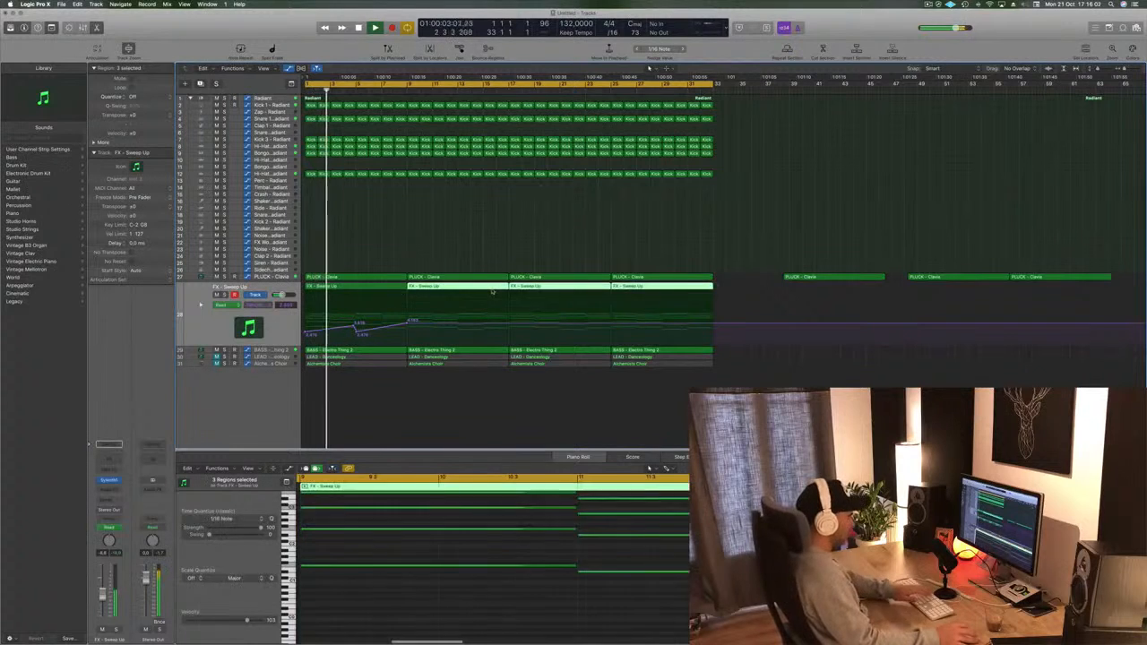
{"action": "key", "text": "Delete"}
- Copy the first FX - Sweep Up region with its automation three times to fill the loop up to bar 33
{"action": "left_click", "coordinate": [343, 292]}
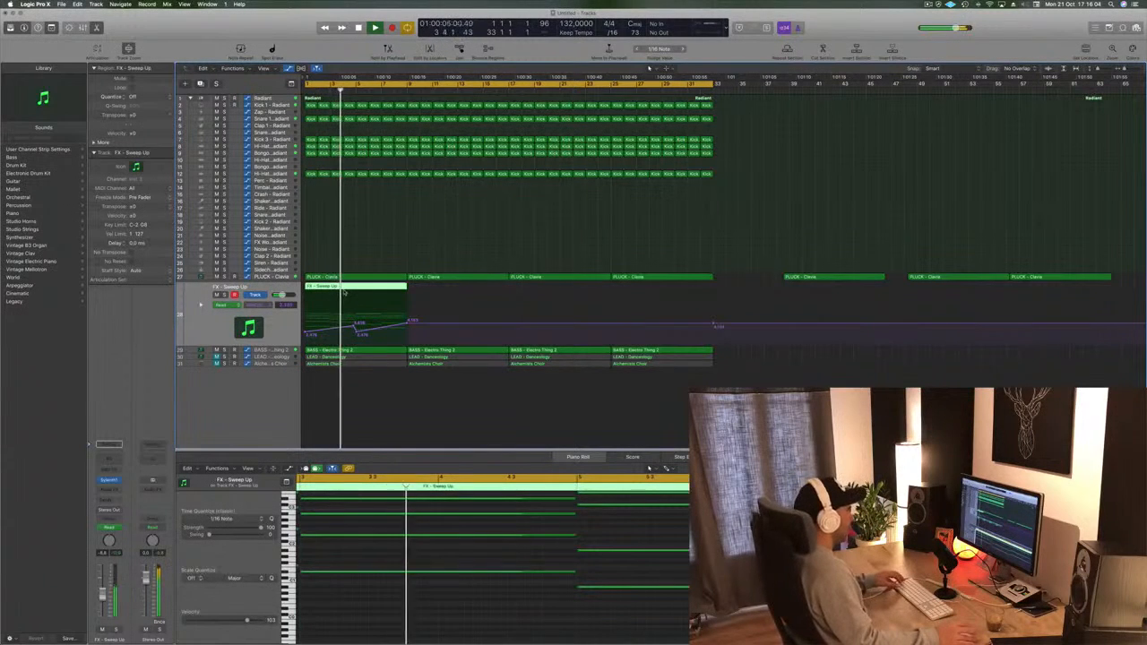
{"action": "left_click_drag", "start_coordinate": [344, 292], "coordinate": [592, 291]}
{"action": "left_click", "coordinate": [397, 287], "text": "shift"}
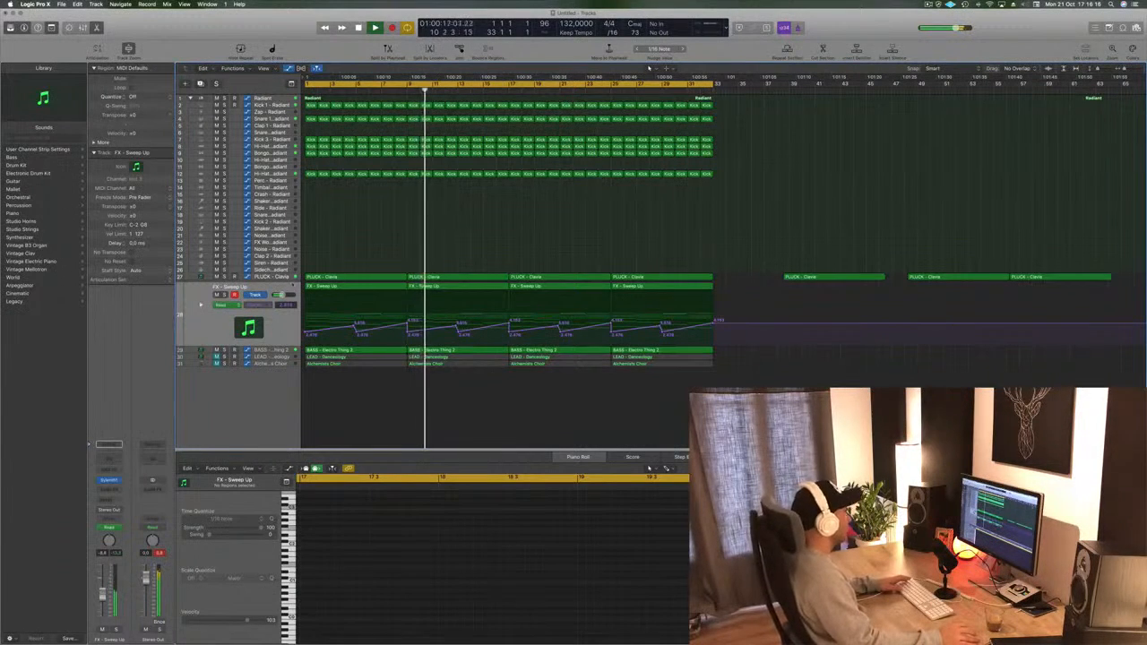
- Slightly reduce the height of the enlarged PLUCK - Clavia track and return to the FX - Sweep Up track
{"action": "left_click", "coordinate": [276, 276]}
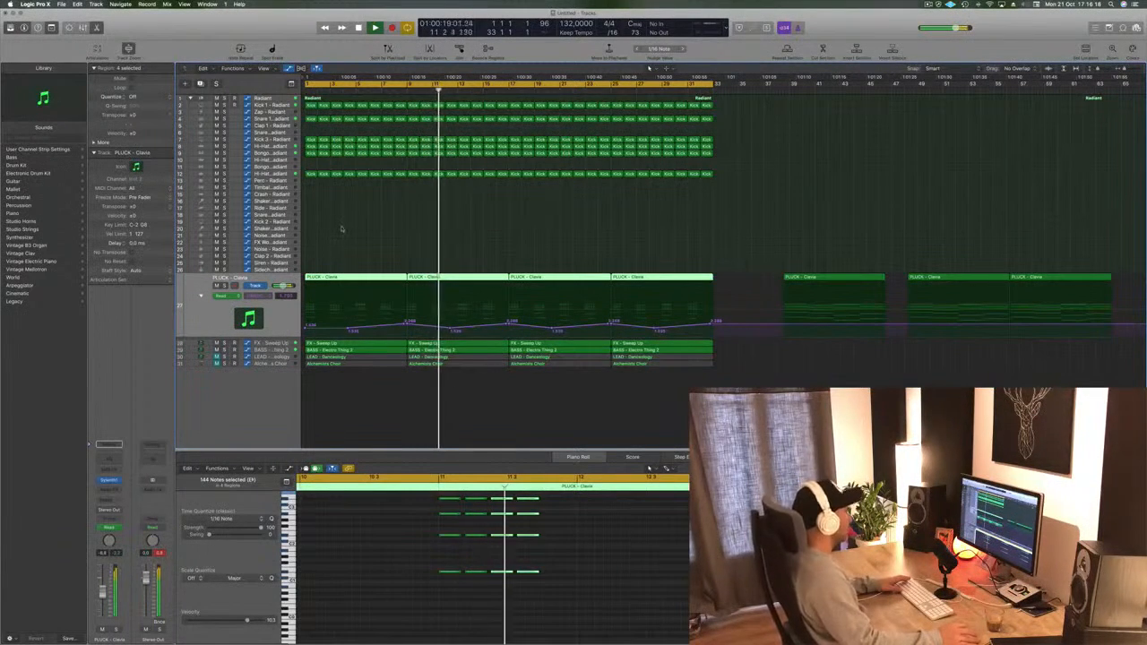
{"action": "left_click_drag", "start_coordinate": [284, 339], "coordinate": [283, 334]}
{"action": "left_click", "coordinate": [283, 338]}
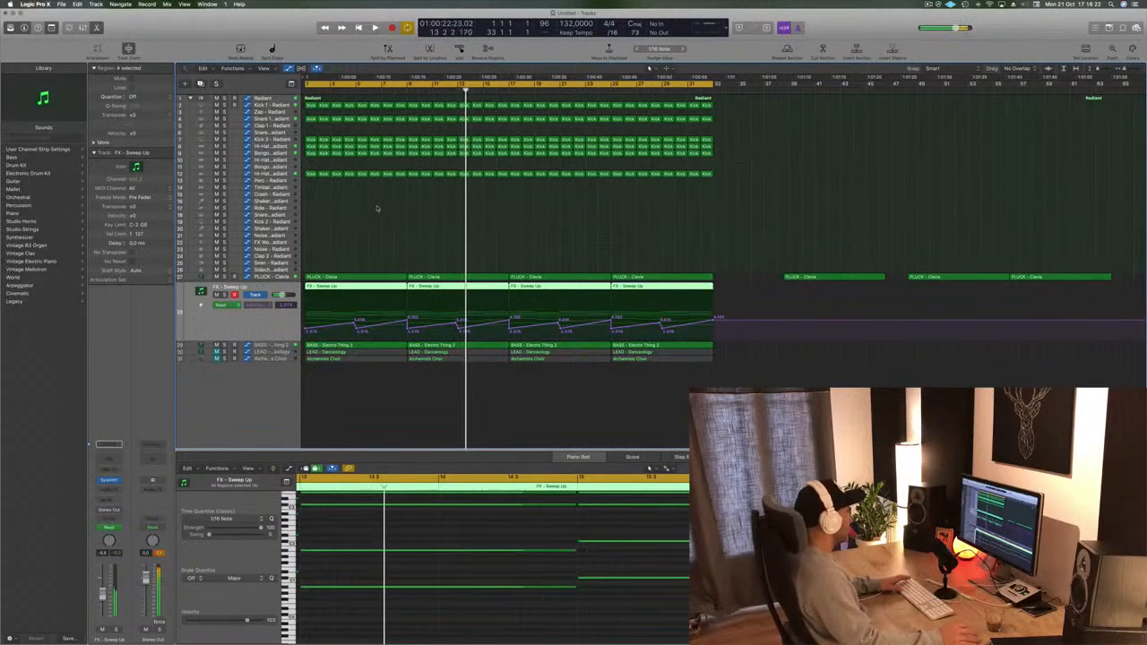
- Return the playhead to the start and delete the last three BASS - Electro Thing 2 regions
{"action": "key", "text": "Return"}
{"action": "key", "text": "Return"}
{"action": "key", "text": "Down"}
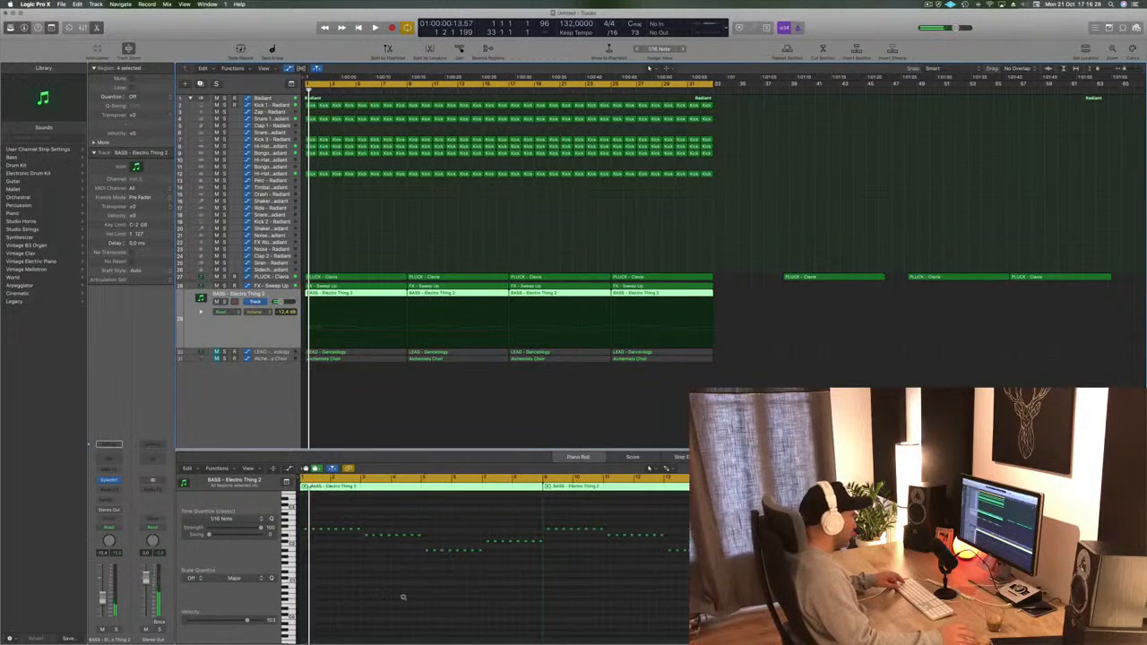
{"action": "left_click", "coordinate": [748, 284]}
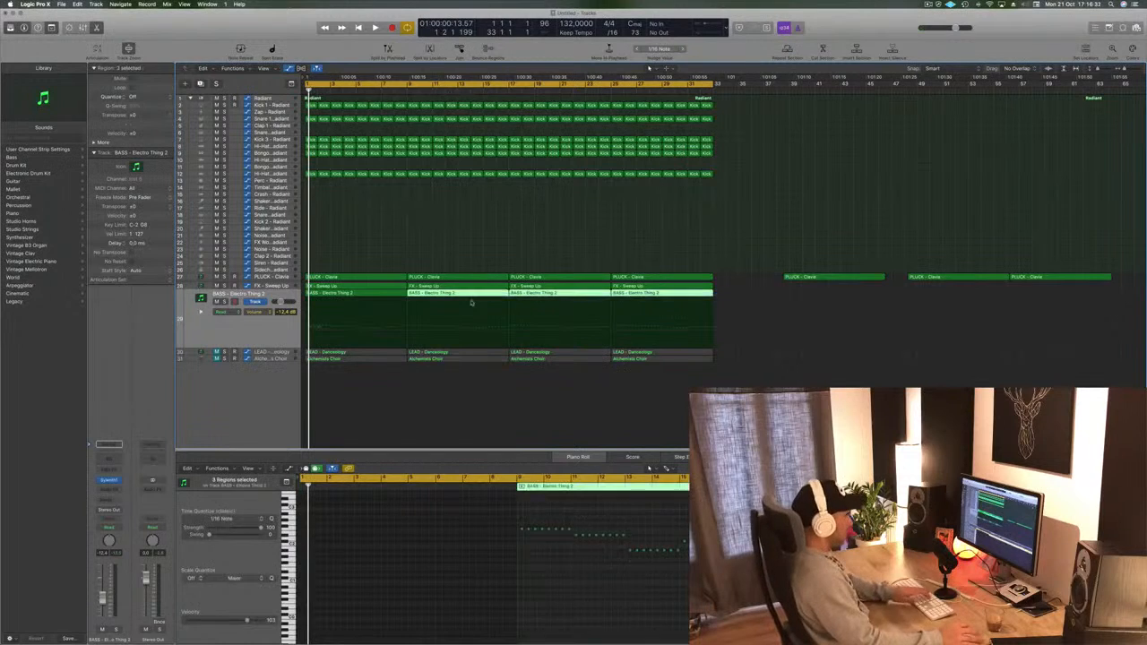
{"action": "key", "text": "Delete"}
- Select the BASS - Electro Thing 2 region at bar 1 and select all 32 of its notes in the Piano Roll
{"action": "left_click", "coordinate": [364, 297]}
{"action": "scroll", "coordinate": [367, 615], "scroll_direction": "up", "scroll_amount": 3}
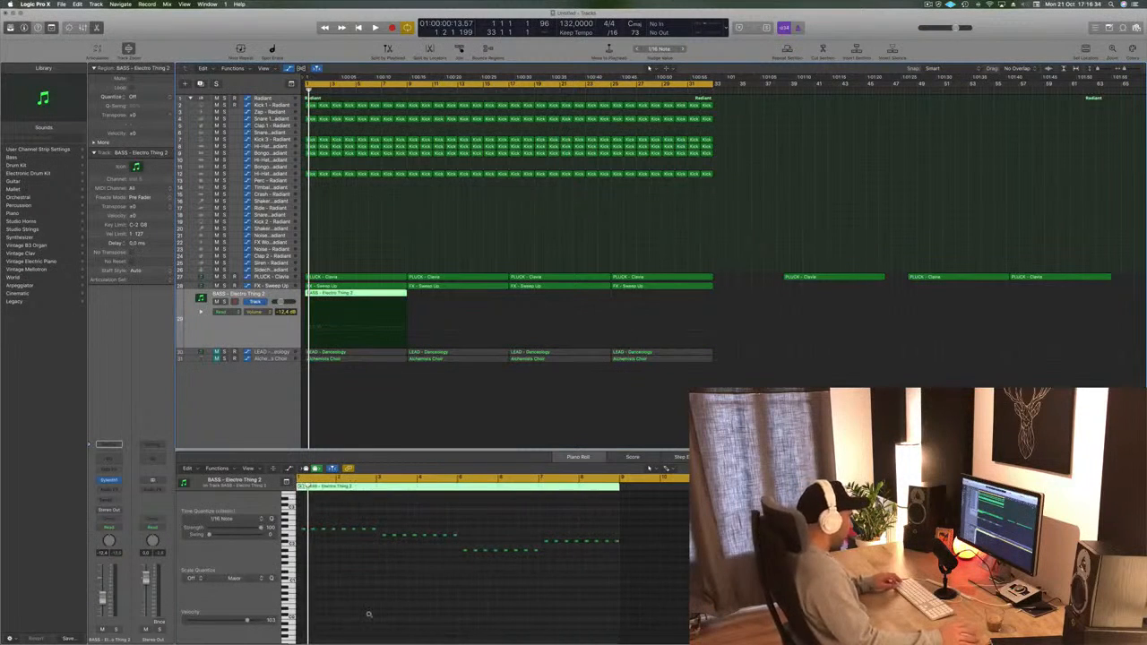
{"action": "key", "text": "super+a"}
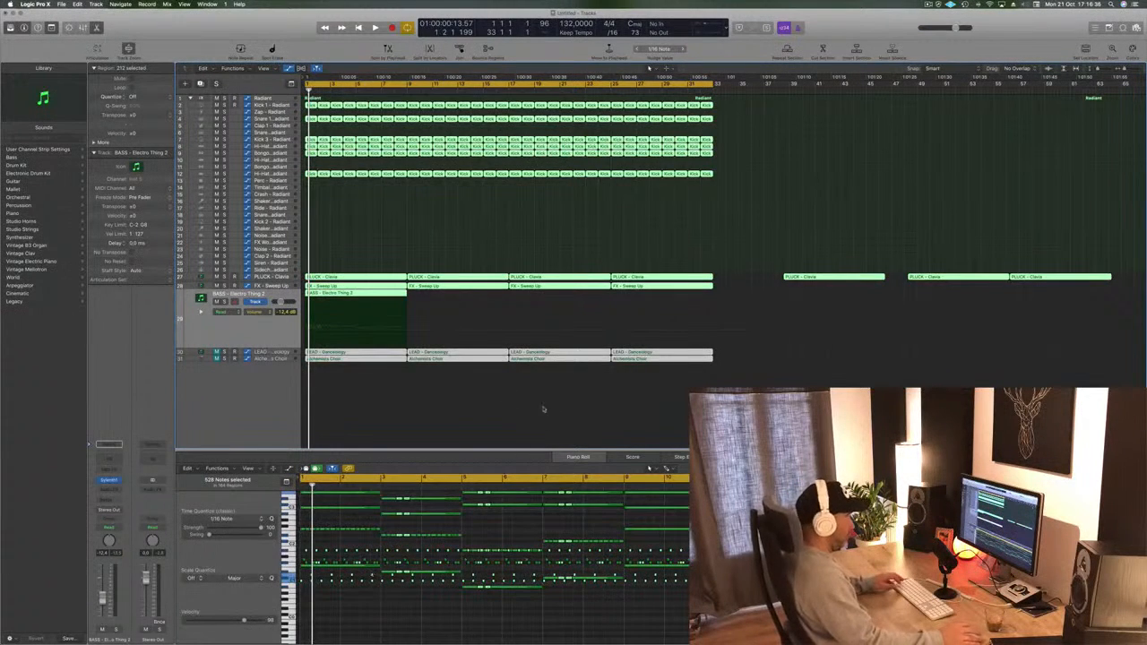
{"action": "left_click", "coordinate": [499, 224]}
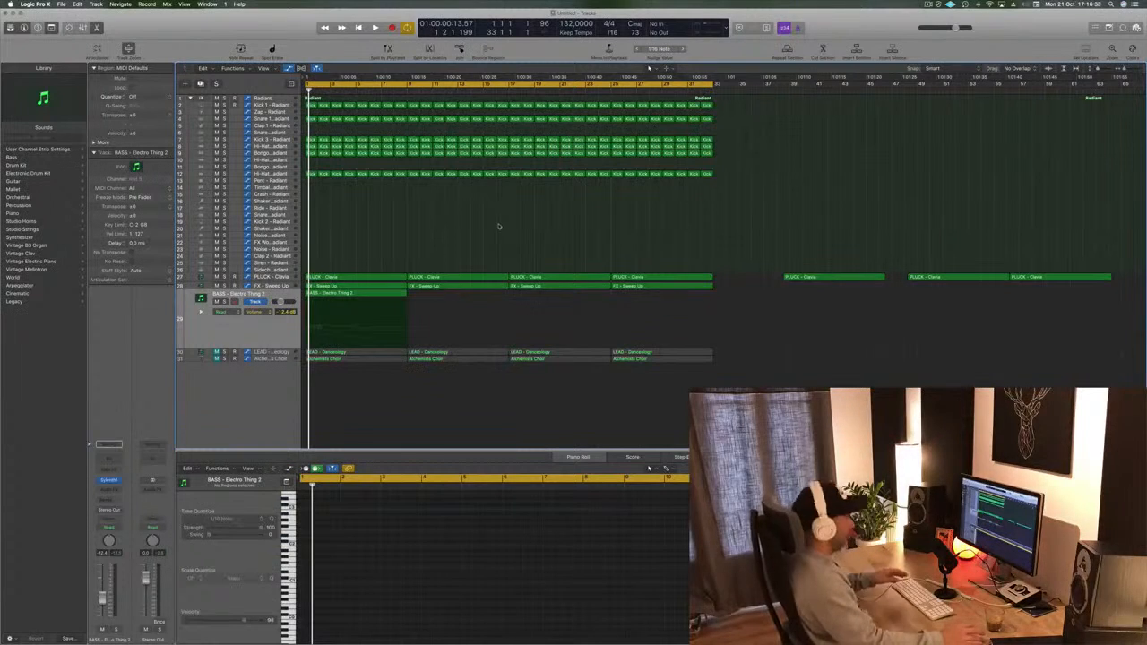
{"action": "left_click", "coordinate": [365, 294]}
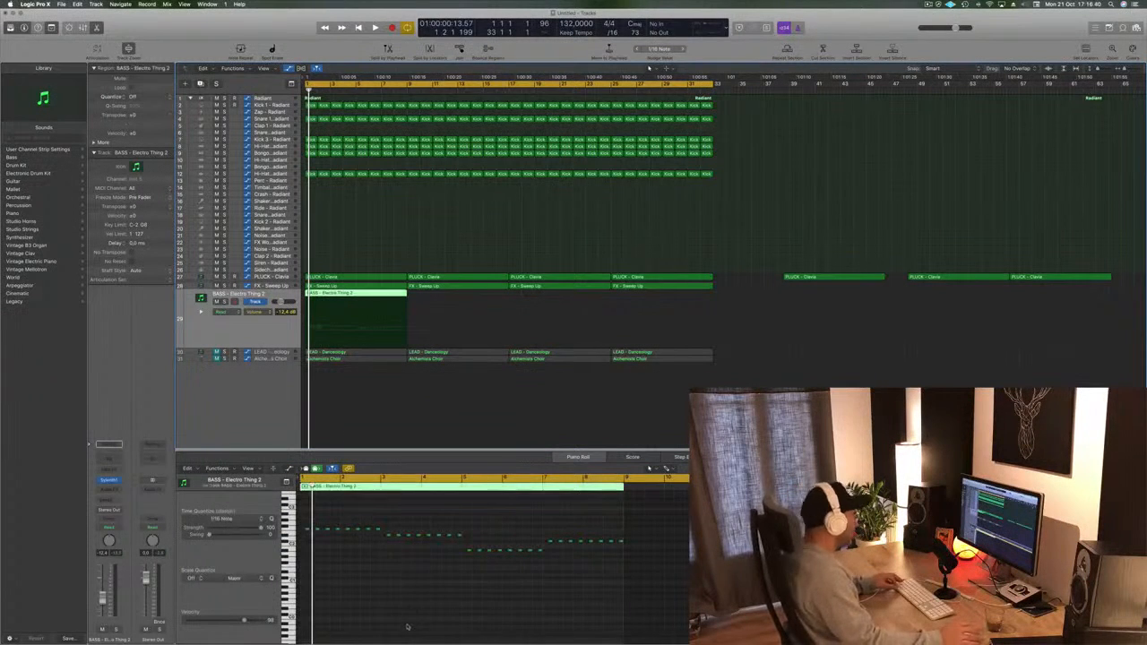
{"action": "scroll", "coordinate": [383, 590], "scroll_direction": "up", "scroll_amount": 5}
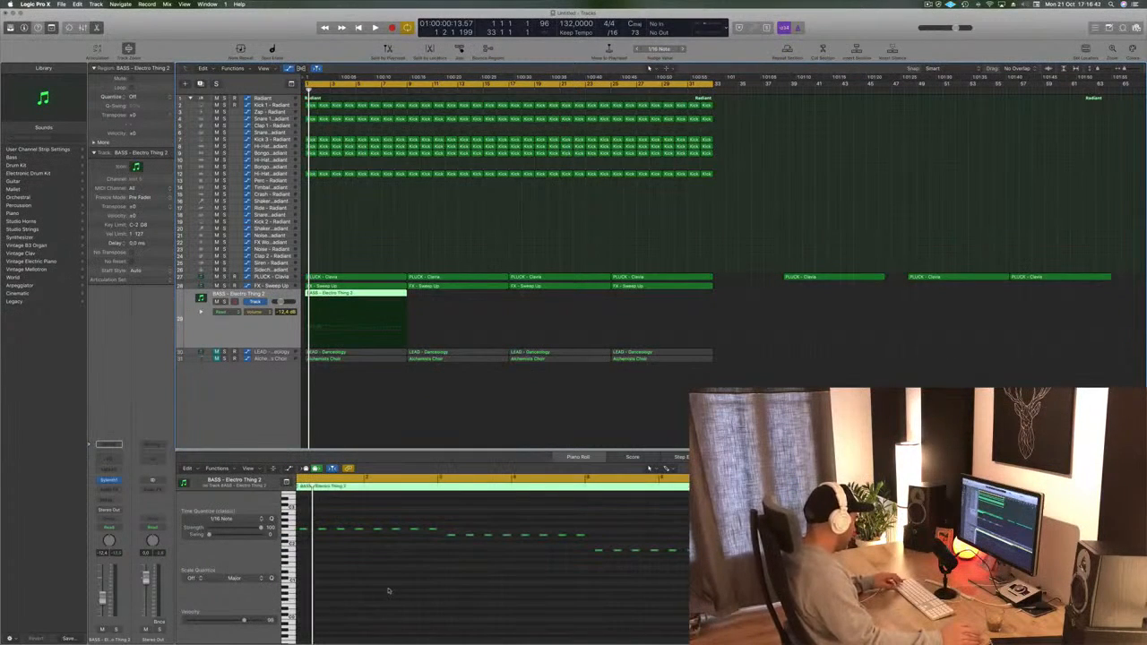
{"action": "key", "text": "super+a"}
{"action": "left_click", "coordinate": [468, 236]}
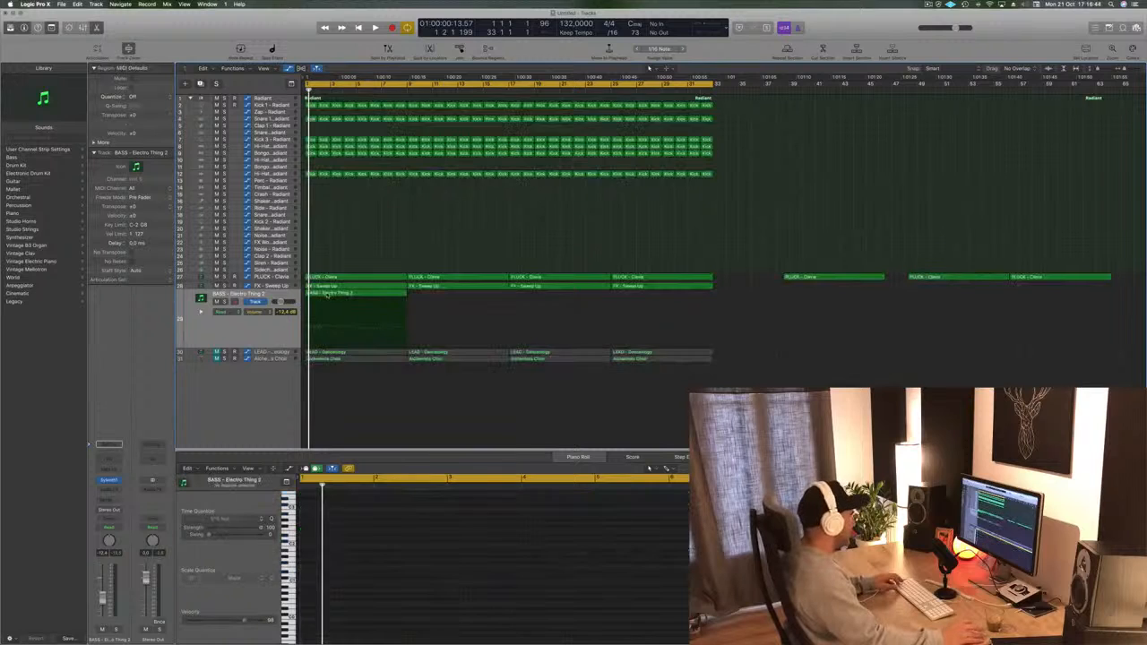
{"action": "left_click", "coordinate": [331, 298]}
{"action": "left_click", "coordinate": [397, 560]}
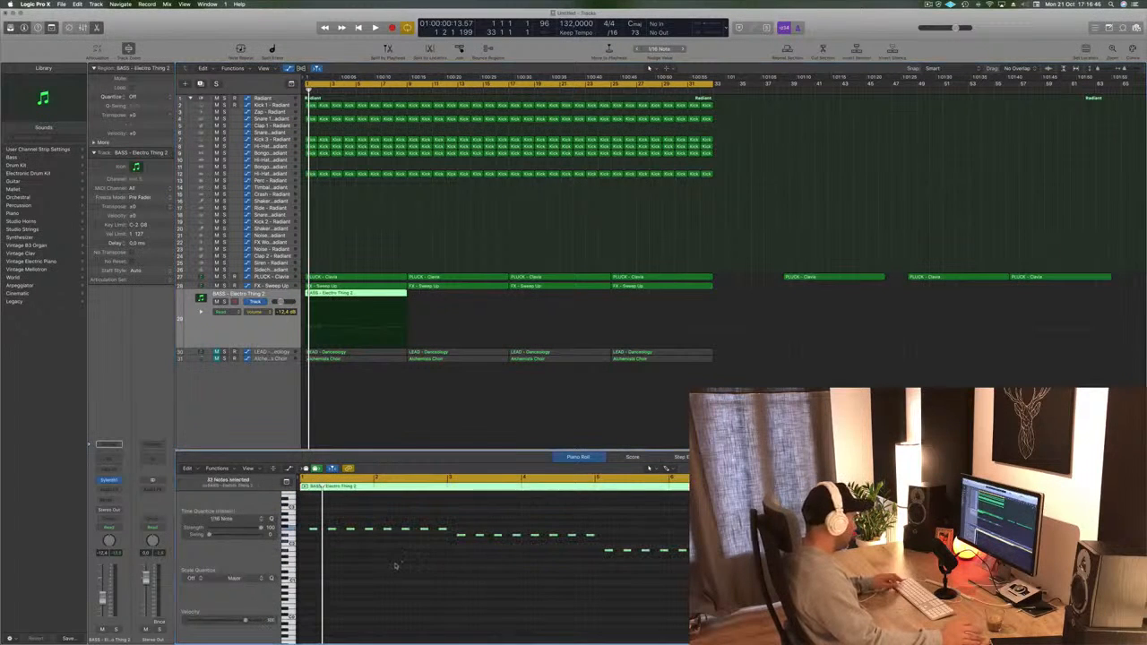
- Copy the 32 selected bass notes an eighth note earlier so the pattern starts on the first beat of bar 1
{"action": "left_click_drag", "start_coordinate": [377, 528], "coordinate": [368, 532]}
{"action": "scroll", "coordinate": [361, 539], "scroll_direction": "left", "scroll_amount": 4}
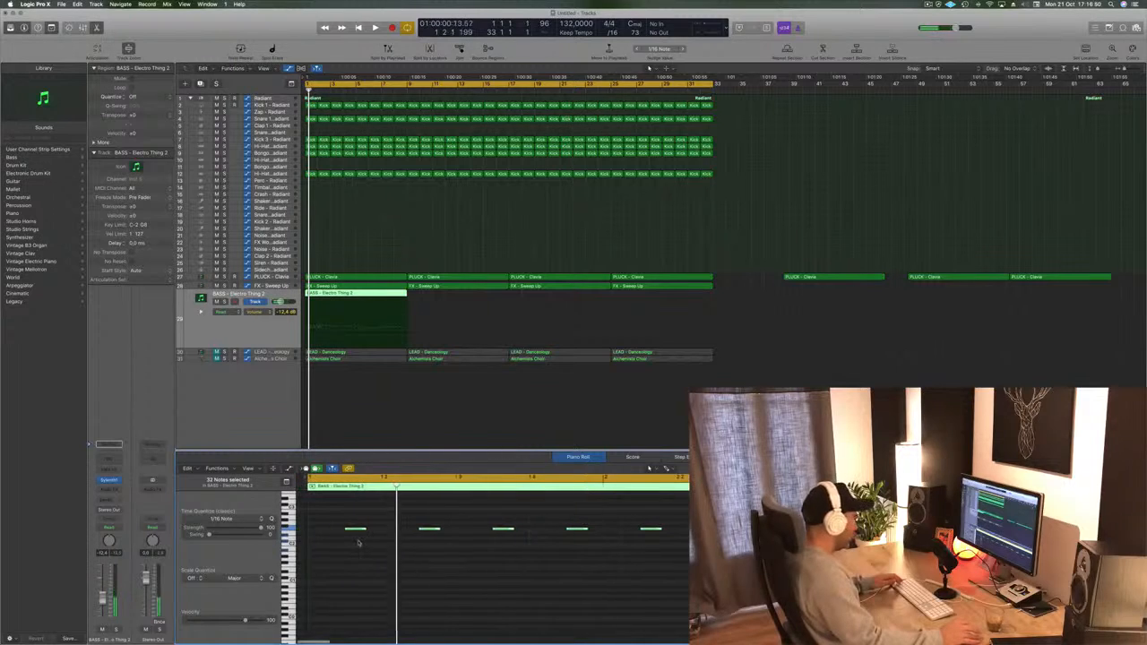
{"action": "left_click_drag", "start_coordinate": [347, 530], "coordinate": [329, 532]}
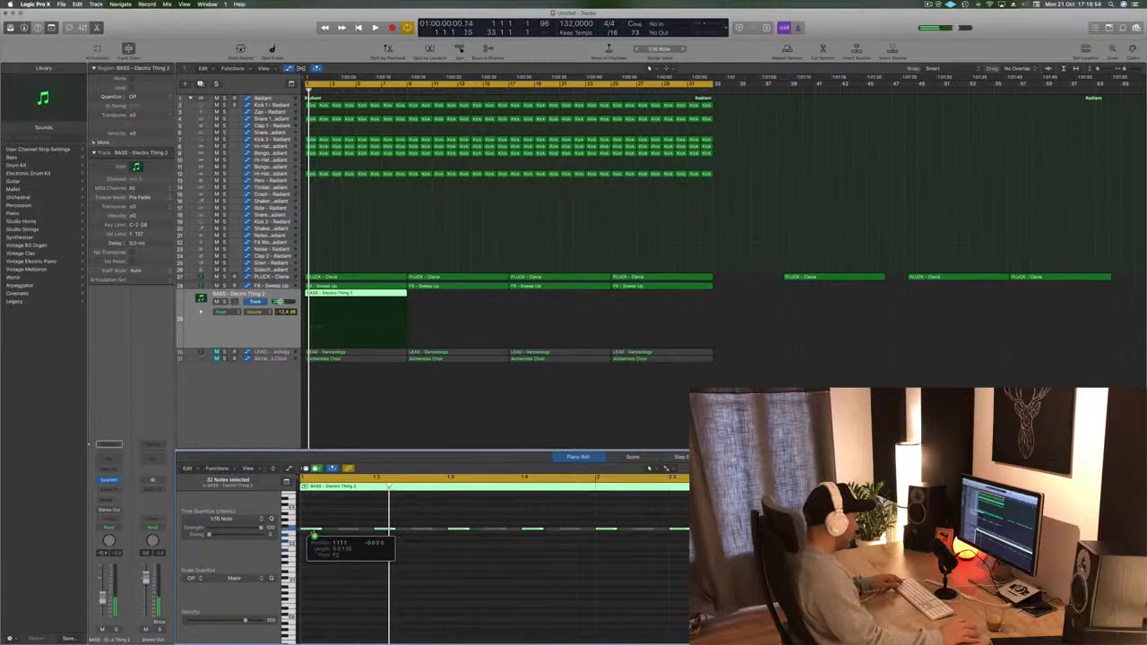
{"action": "key", "text": "space"}
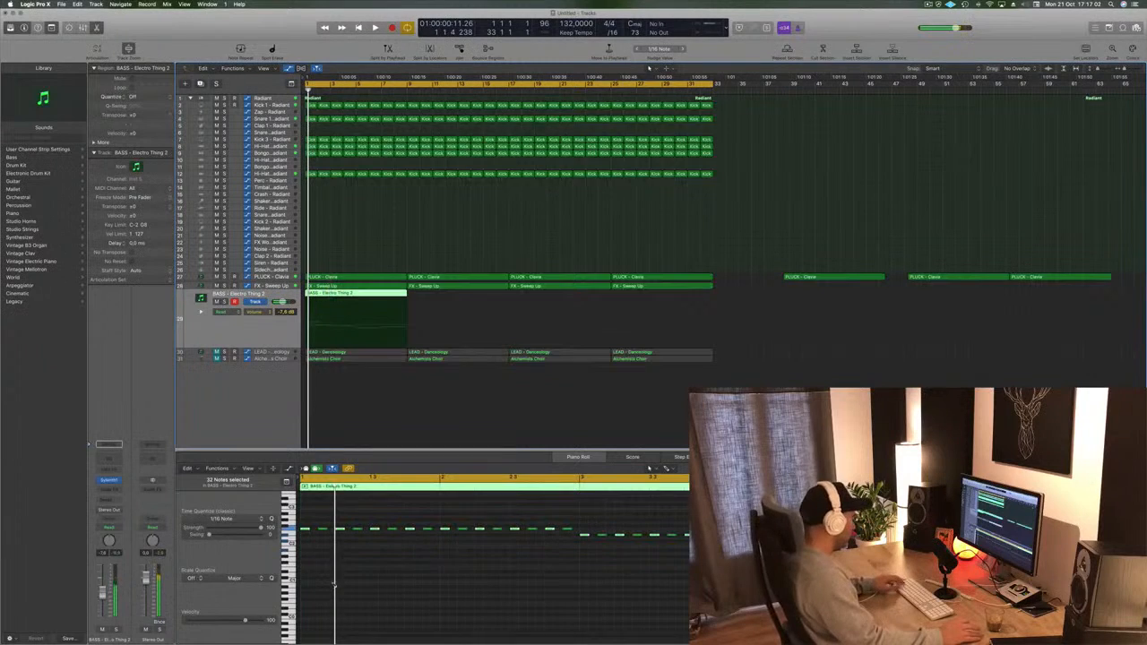
- Select all 64 notes of the bass region and shift them slightly later
{"action": "key", "text": "super+a"}
{"action": "left_click", "coordinate": [388, 381]}
{"action": "left_click", "coordinate": [359, 305]}
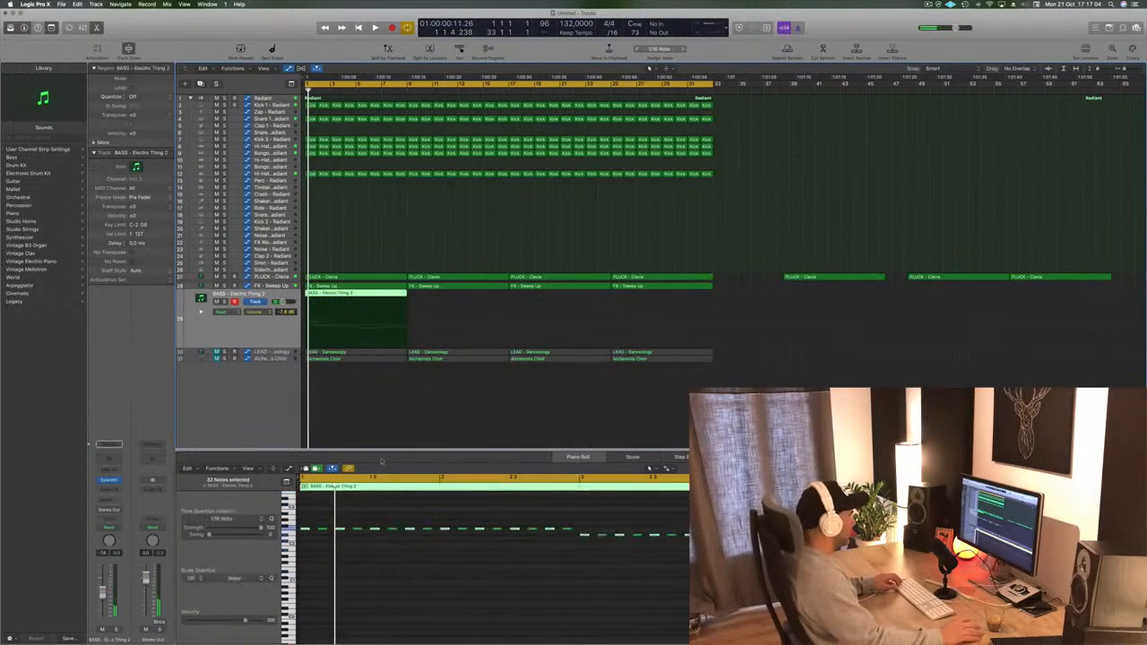
{"action": "key", "text": "super+Right"}
{"action": "left_click_drag", "start_coordinate": [317, 529], "coordinate": [328, 531]}
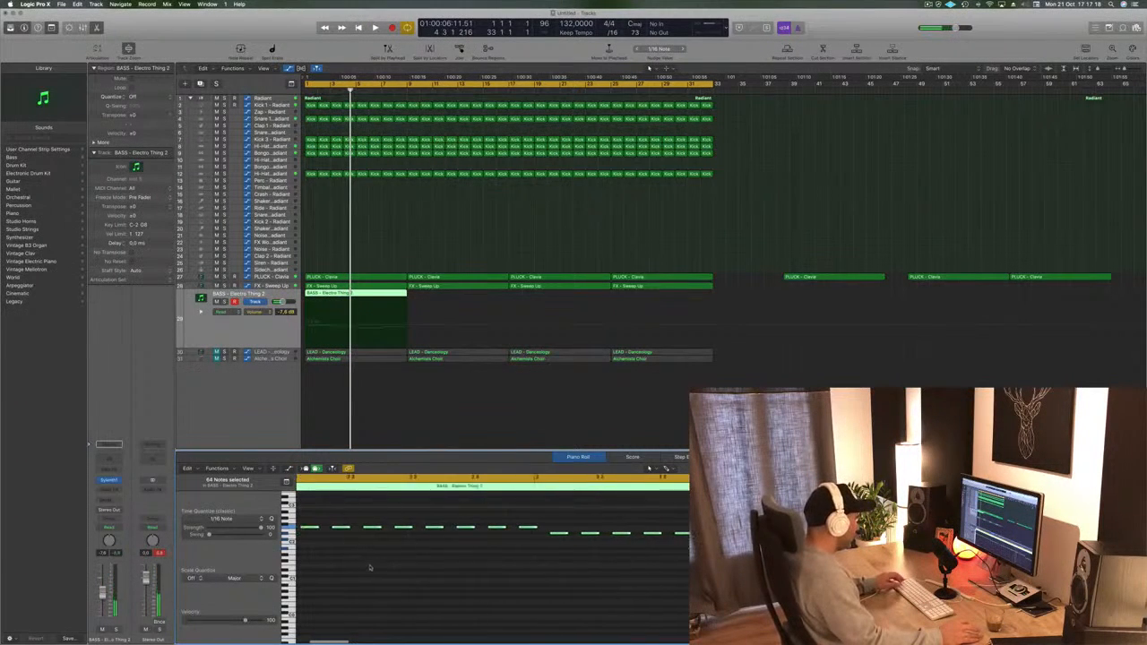
- Move the 64 selected bass notes slightly later once more and play the reworked pattern from the start
{"action": "key", "text": "Return"}
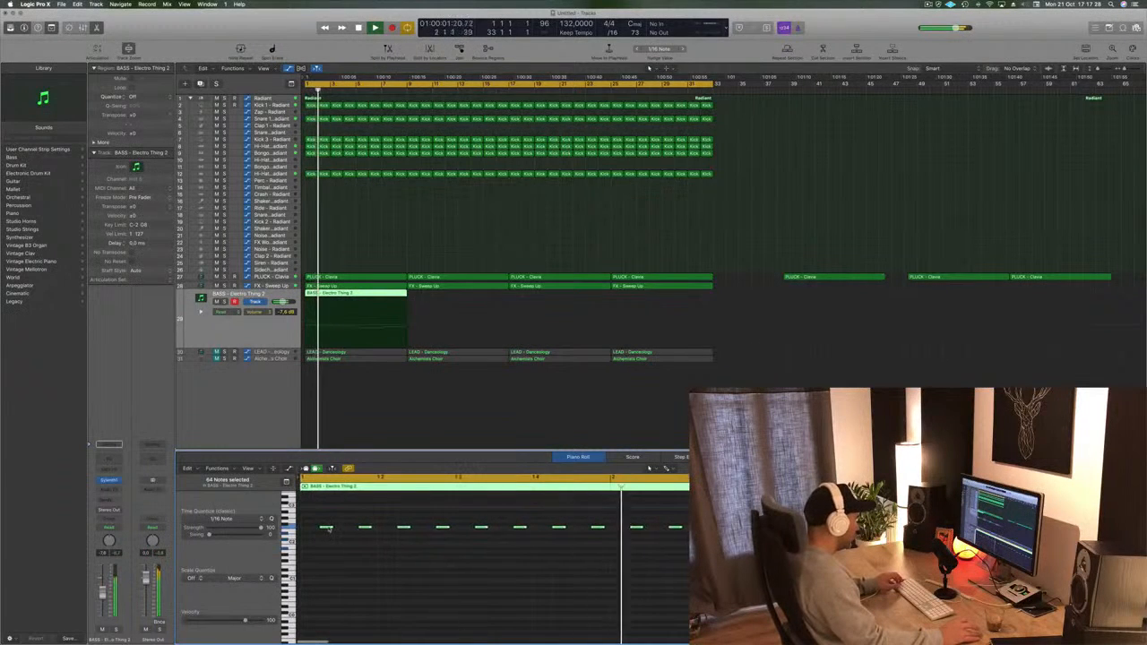
{"action": "left_click_drag", "start_coordinate": [328, 529], "coordinate": [351, 548]}
{"action": "key", "text": "space"}
{"action": "key", "text": "space"}
{"action": "scroll", "coordinate": [417, 587], "scroll_direction": "left", "scroll_amount": 5}
{"action": "scroll", "coordinate": [437, 590], "scroll_direction": "left", "scroll_amount": 5}
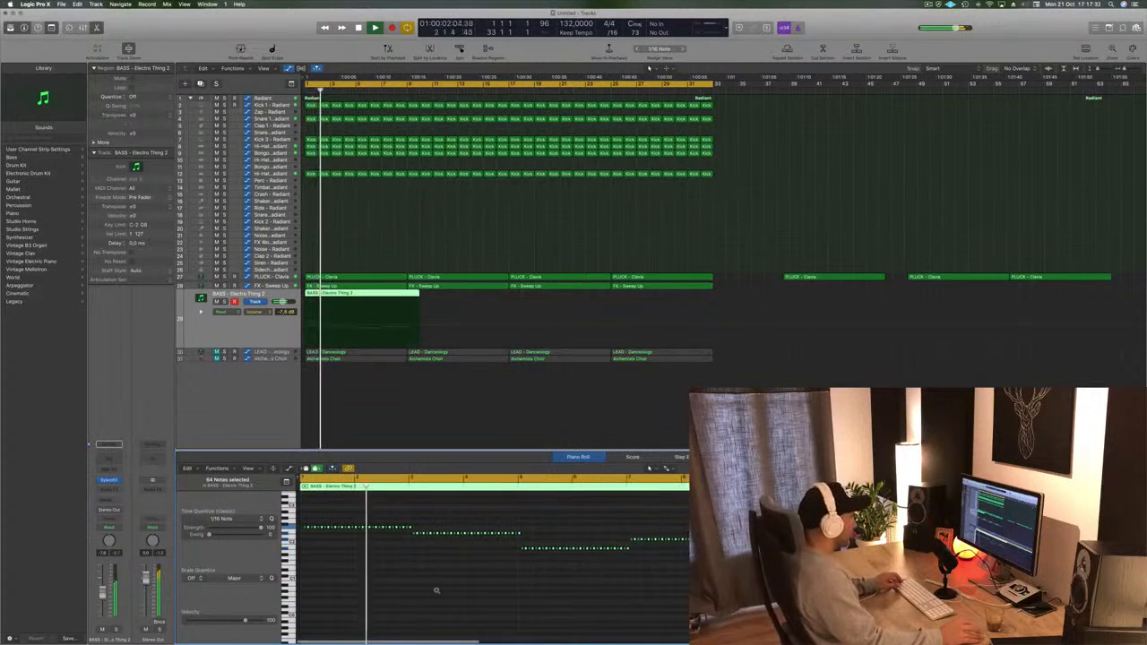
{"action": "scroll", "coordinate": [436, 590], "scroll_direction": "right", "scroll_amount": 3}
{"action": "scroll", "coordinate": [437, 591], "scroll_direction": "left", "scroll_amount": 3}
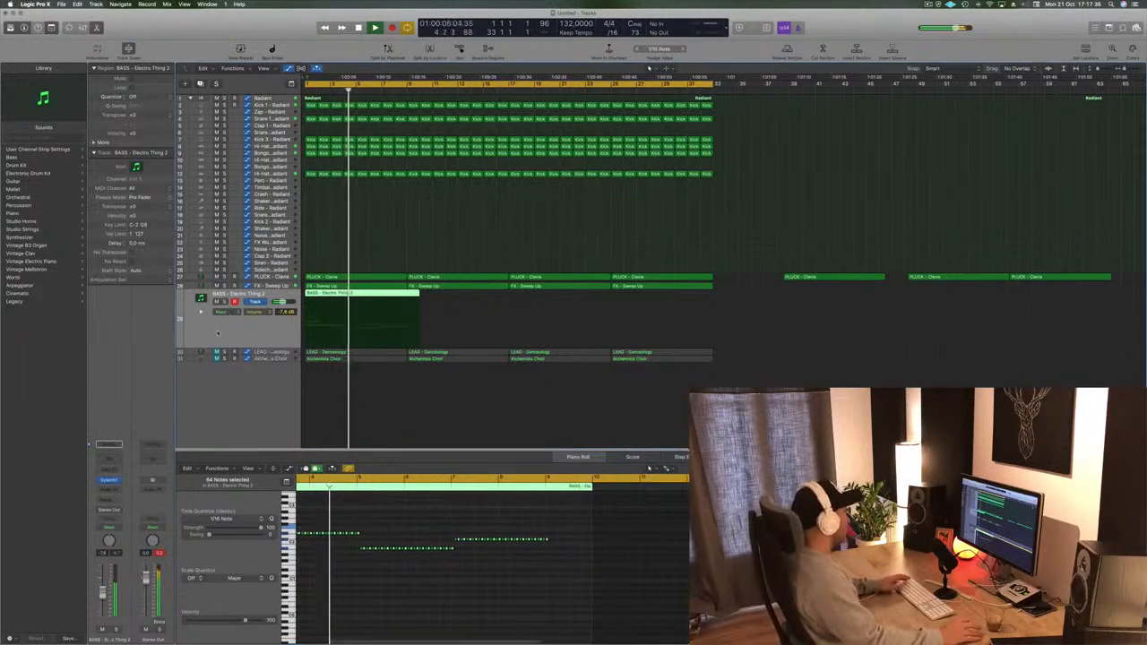
{"action": "key", "text": "space"}
{"action": "key", "text": "space"}
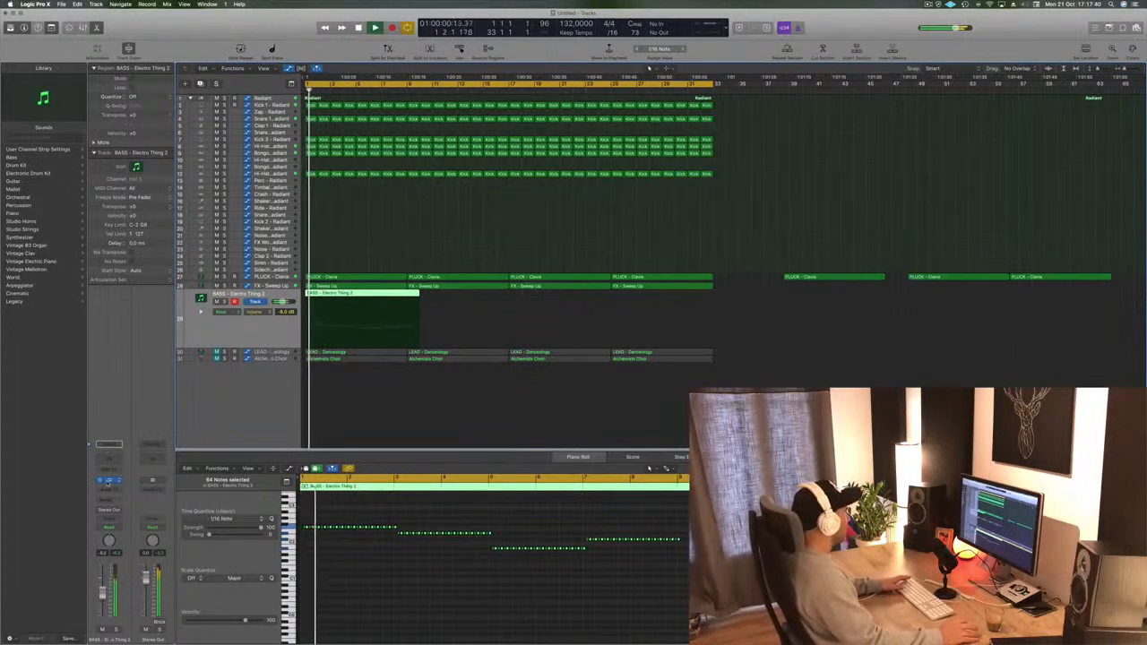
- Open the bass track's Sylenth1 synth, move its window clear of the first regions and restart playback
{"action": "left_click", "coordinate": [108, 482]}
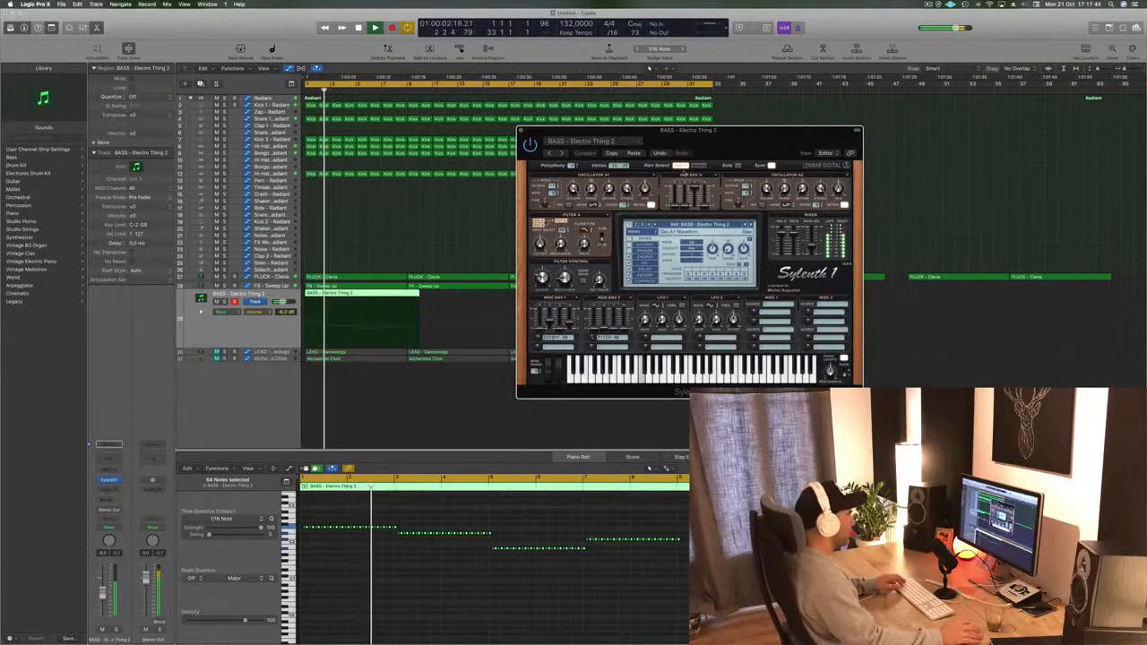
{"action": "key", "text": "space"}
{"action": "left_click_drag", "start_coordinate": [676, 131], "coordinate": [761, 116]}
{"action": "key", "text": "space"}
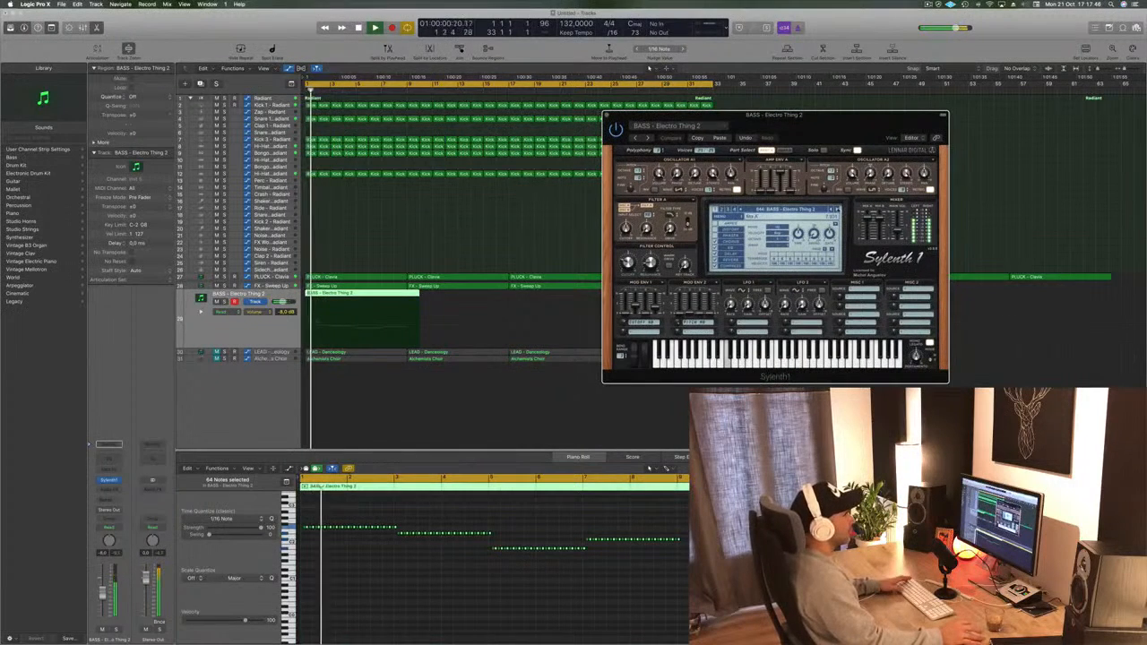
- Audition the next Sylenth1 bass presets during playback, stepping forward from Electro Thing 2 to Heavy House
{"action": "left_click", "coordinate": [838, 209]}
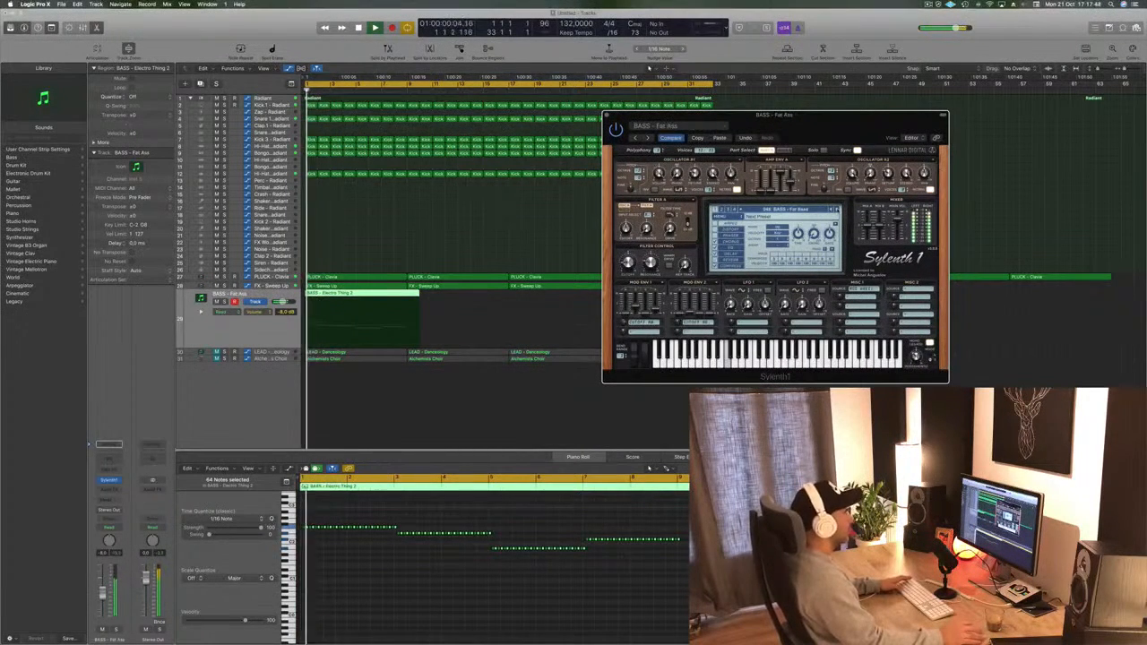
{"action": "left_click", "coordinate": [838, 209]}
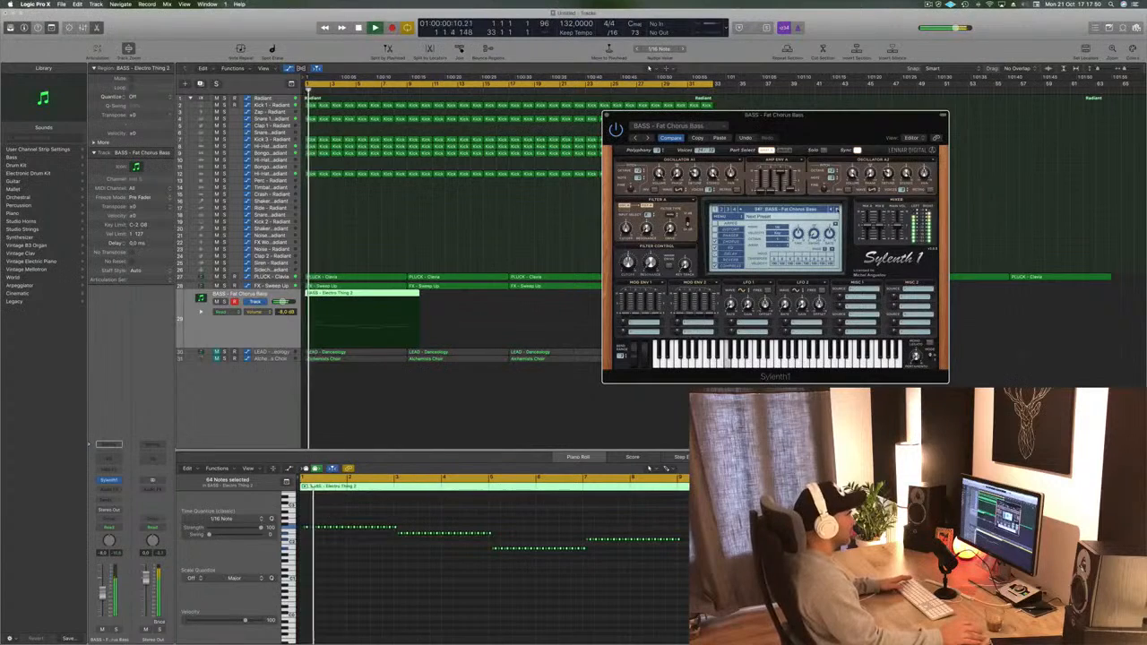
{"action": "key", "text": "space"}
{"action": "left_click", "coordinate": [838, 210]}
{"action": "left_click", "coordinate": [838, 210]}
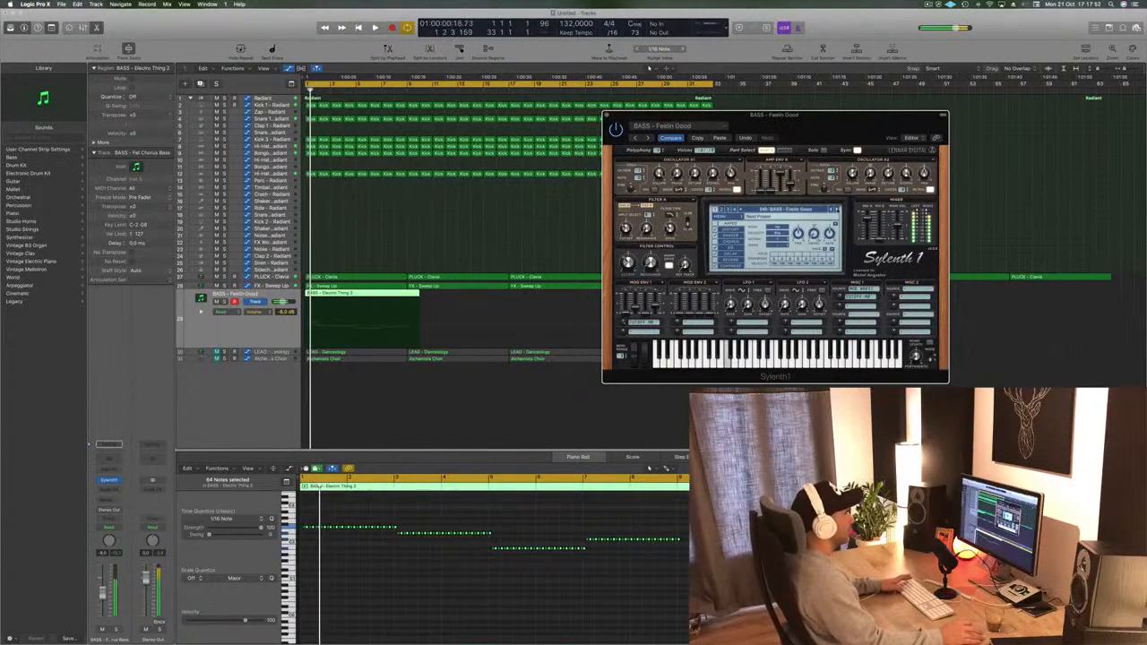
{"action": "left_click", "coordinate": [838, 210]}
{"action": "left_click", "coordinate": [838, 209]}
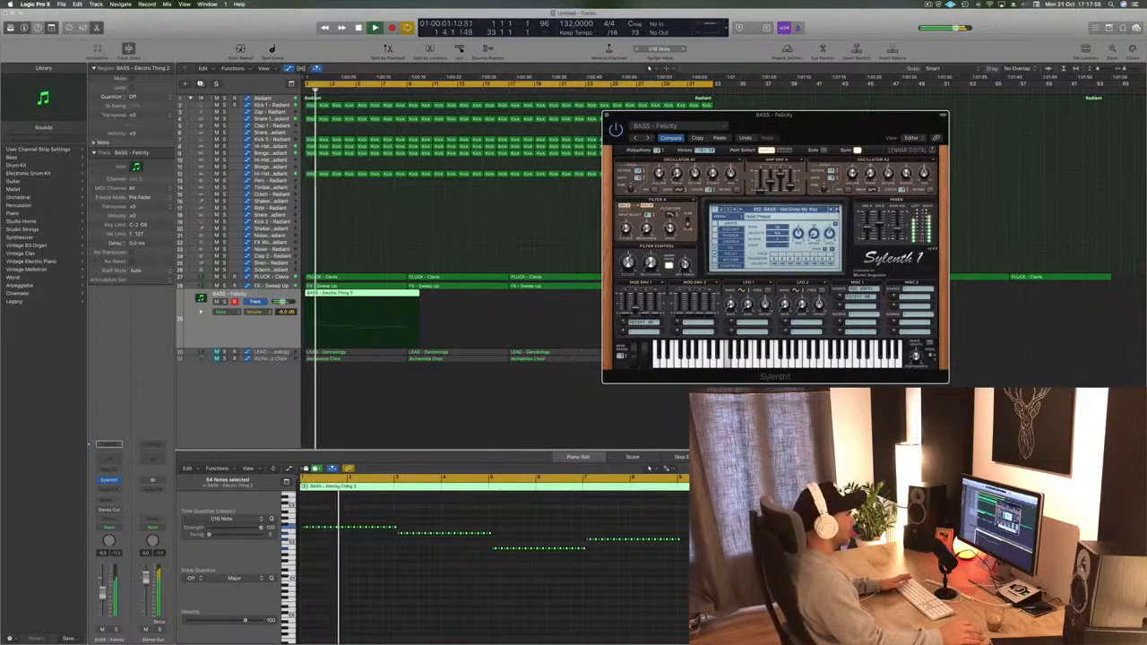
{"action": "left_click", "coordinate": [838, 210]}
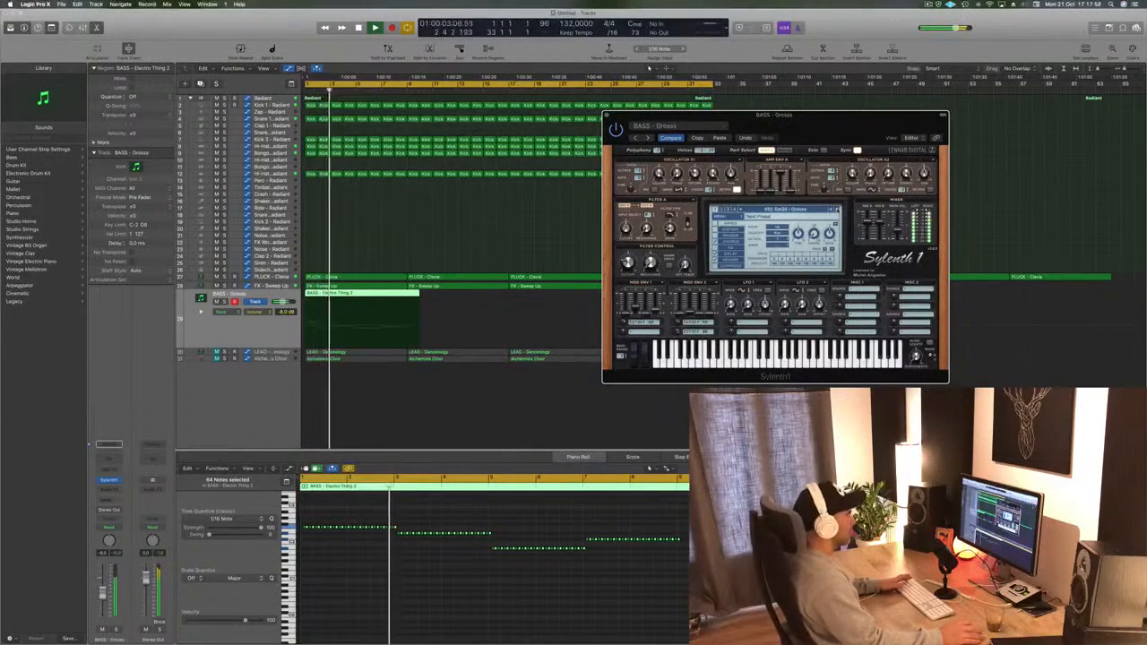
{"action": "left_click", "coordinate": [838, 210]}
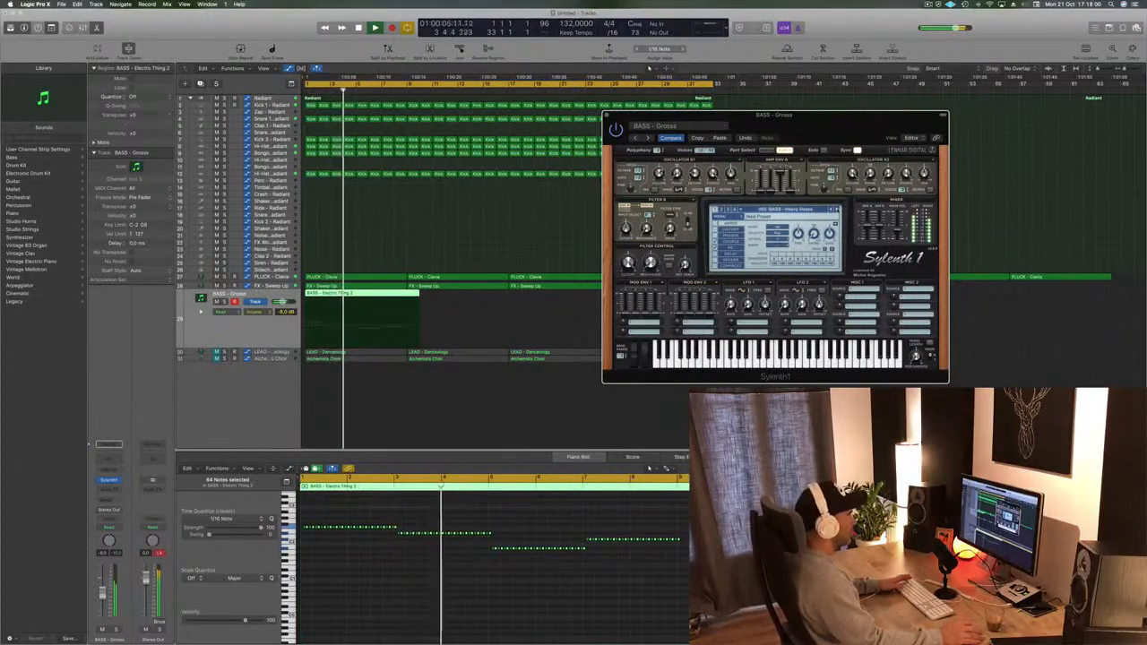
- Move the synth window further off the arrangement and step the preset forward to Long Bass while playing the pattern
{"action": "left_click_drag", "start_coordinate": [849, 120], "coordinate": [962, 108]}
{"action": "key", "text": "space"}
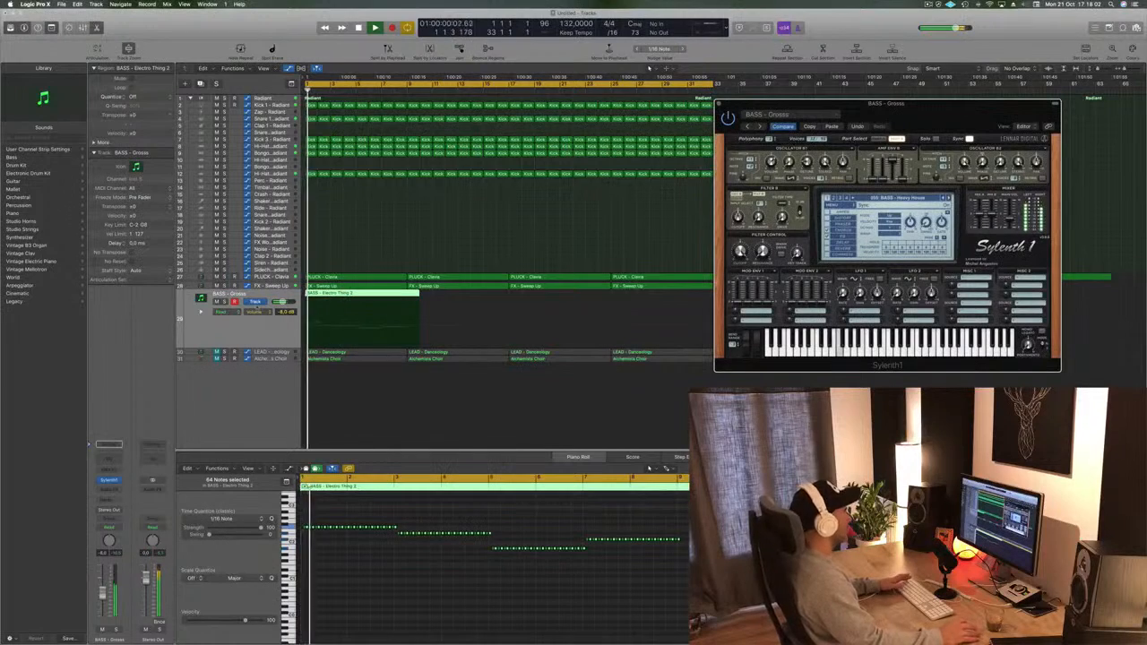
{"action": "key", "text": "space"}
{"action": "key", "text": "space"}
{"action": "left_click", "coordinate": [949, 198]}
{"action": "left_click", "coordinate": [949, 198]}
{"action": "left_click", "coordinate": [949, 198]}
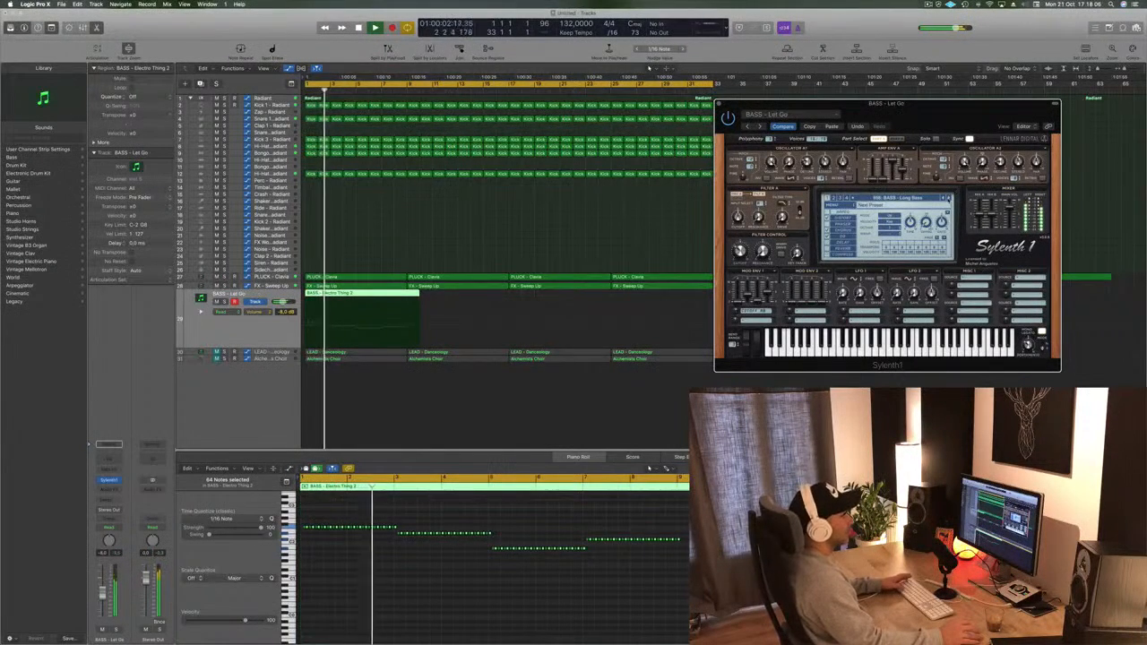
- Step the bass preset on to Moog Style Bass and restart playback to hear it
{"action": "key", "text": "space"}
{"action": "key", "text": "space"}
{"action": "left_click", "coordinate": [949, 198]}
{"action": "left_click", "coordinate": [949, 198]}
{"action": "left_click", "coordinate": [949, 199]}
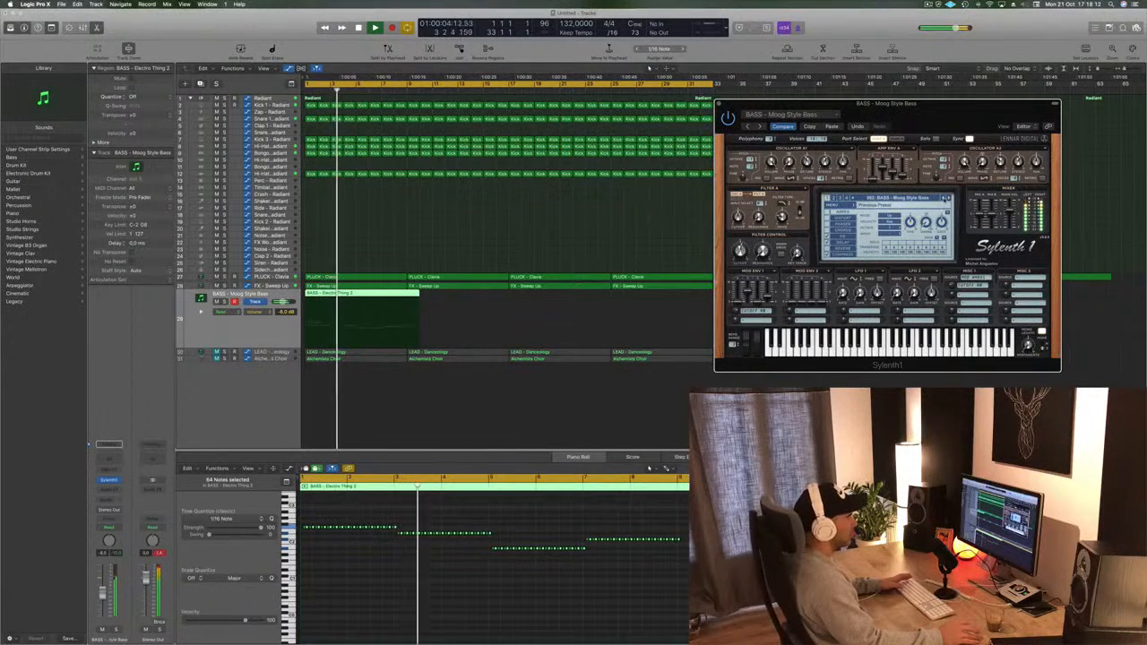
{"action": "key", "text": "space"}
{"action": "key", "text": "space"}
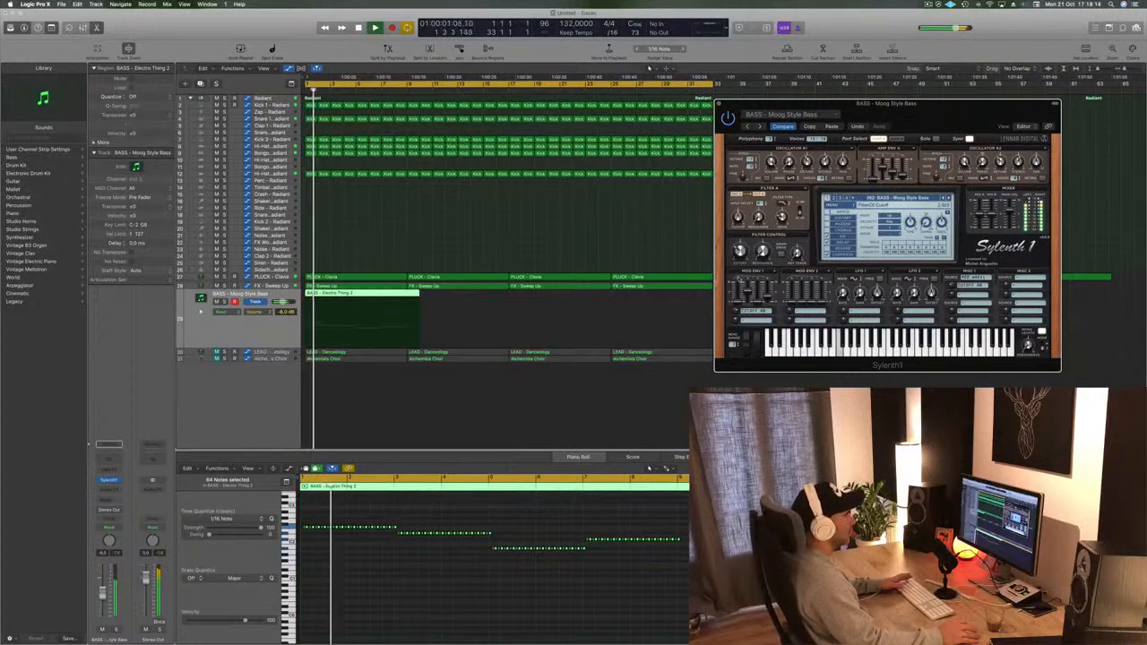
- Reposition the synth window over the arrangement and step the preset forward to Robot Religion during playback
{"action": "left_click_drag", "start_coordinate": [926, 107], "coordinate": [734, 99]}
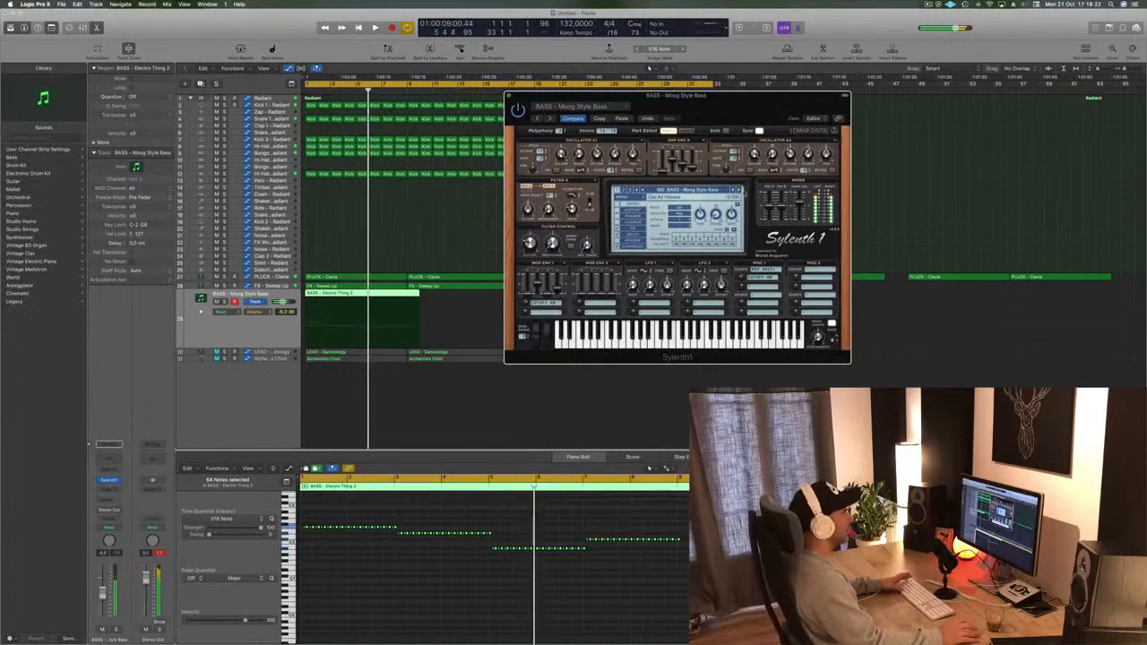
{"action": "key", "text": "space"}
{"action": "key", "text": "space"}
{"action": "left_click", "coordinate": [739, 190]}
{"action": "left_click", "coordinate": [738, 190]}
{"action": "left_click", "coordinate": [739, 190]}
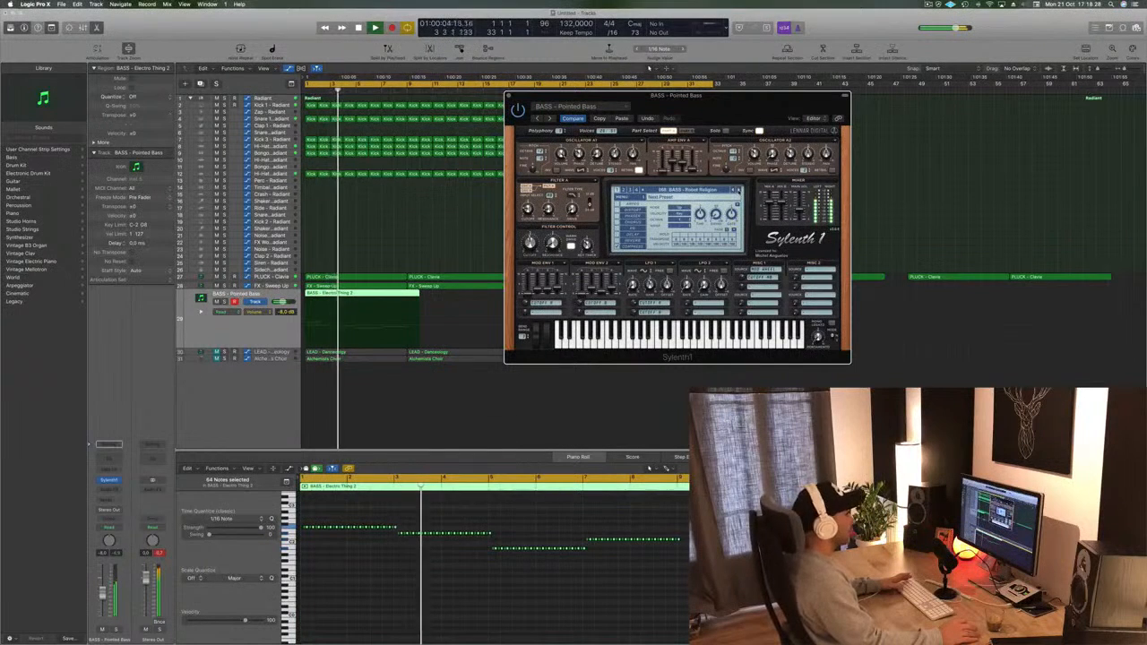
- Briefly solo the bass to hear Robot Religion, switch the preset to Rush, stop playback and close the synth
{"action": "key", "text": "space"}
{"action": "key", "text": "space"}
{"action": "left_click", "coordinate": [115, 630]}
{"action": "left_click", "coordinate": [115, 630]}
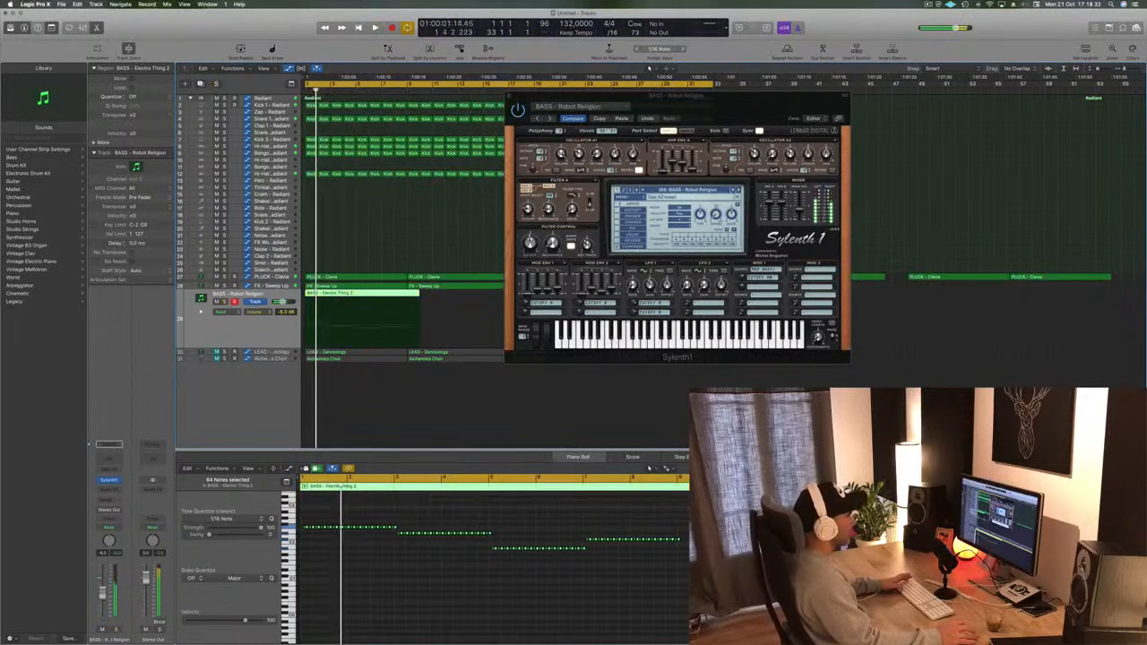
{"action": "left_click", "coordinate": [737, 190]}
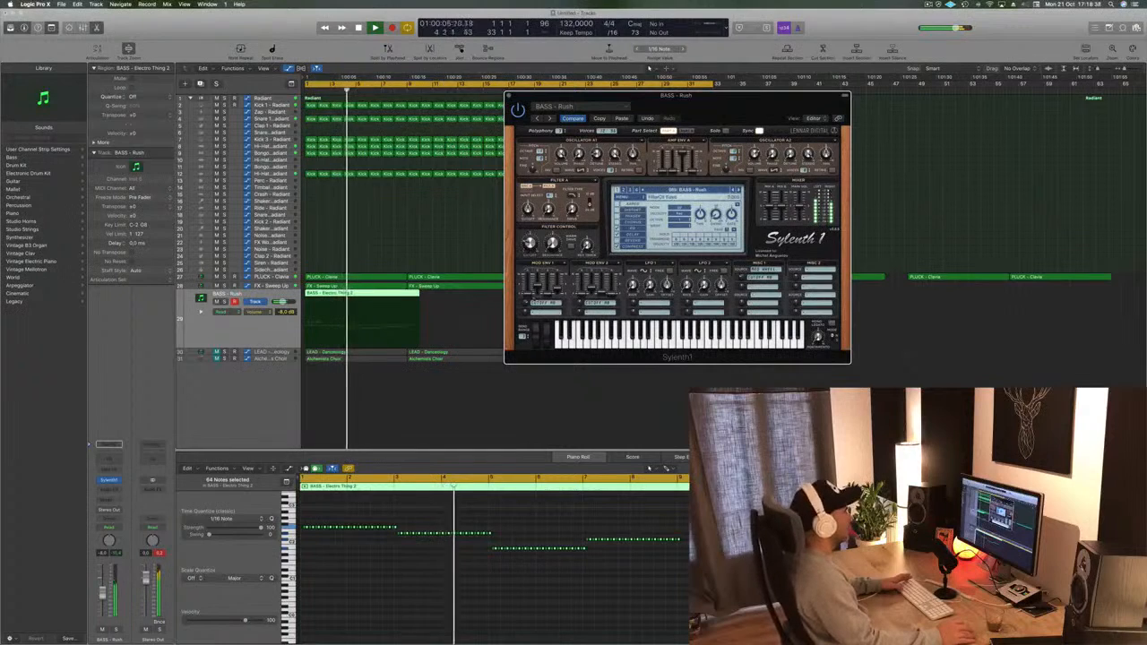
{"action": "key", "text": "space"}
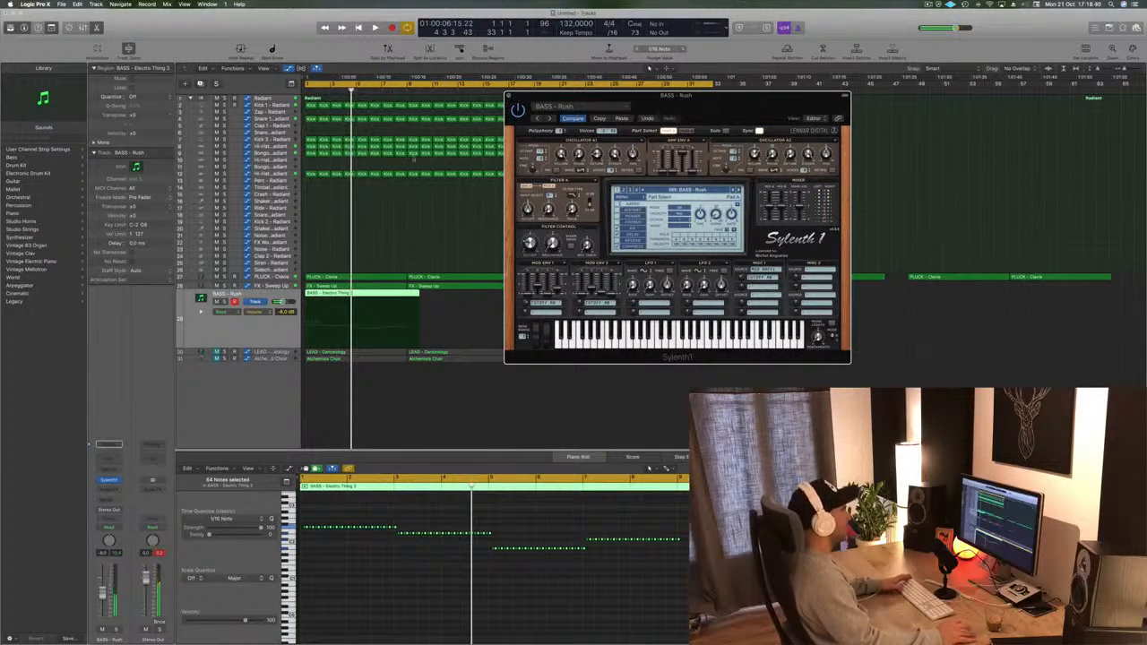
{"action": "left_click", "coordinate": [509, 95]}
- Return the playhead to the start and zoom in on the bass region, then back out to the neighbouring tracks
{"action": "key", "text": "space"}
{"action": "key", "text": "space"}
{"action": "key", "text": "z"}
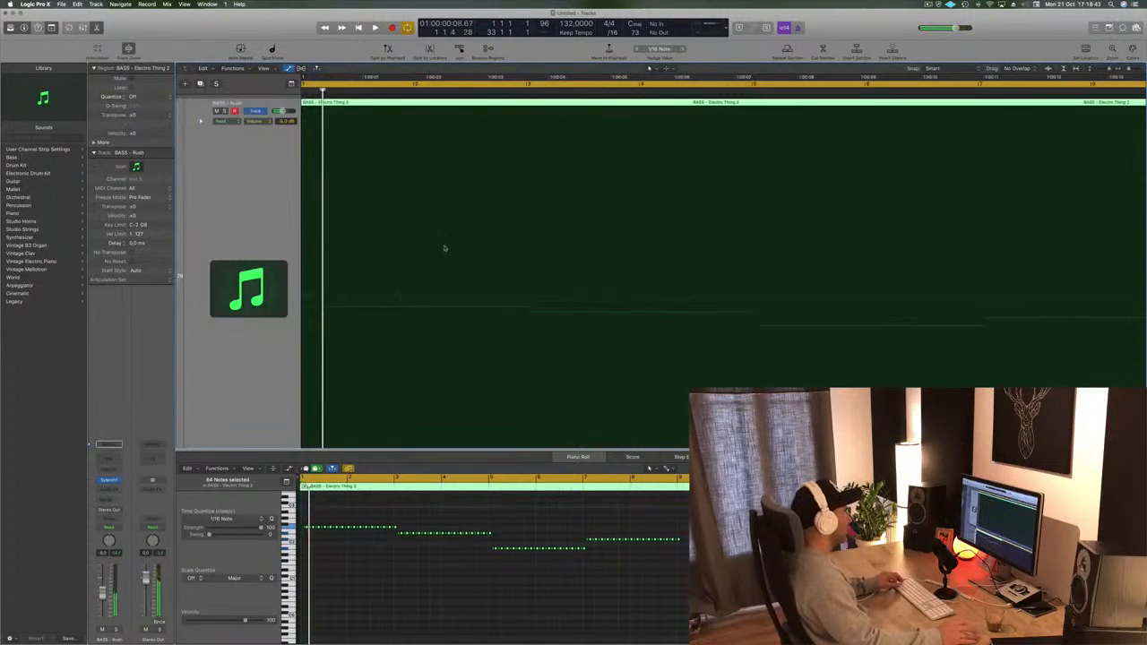
{"action": "key", "text": "z"}
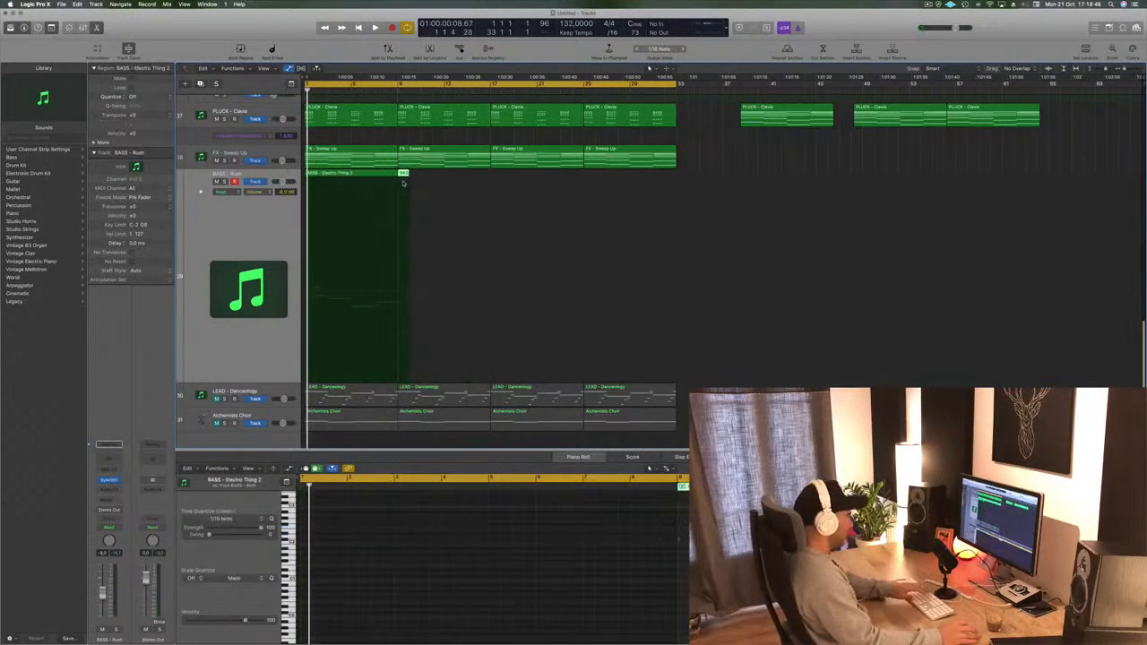
- Repeat the BASS - Electro Thing 2 region three more times so the bass fills all 32 bars during playback
{"action": "key", "text": "space"}
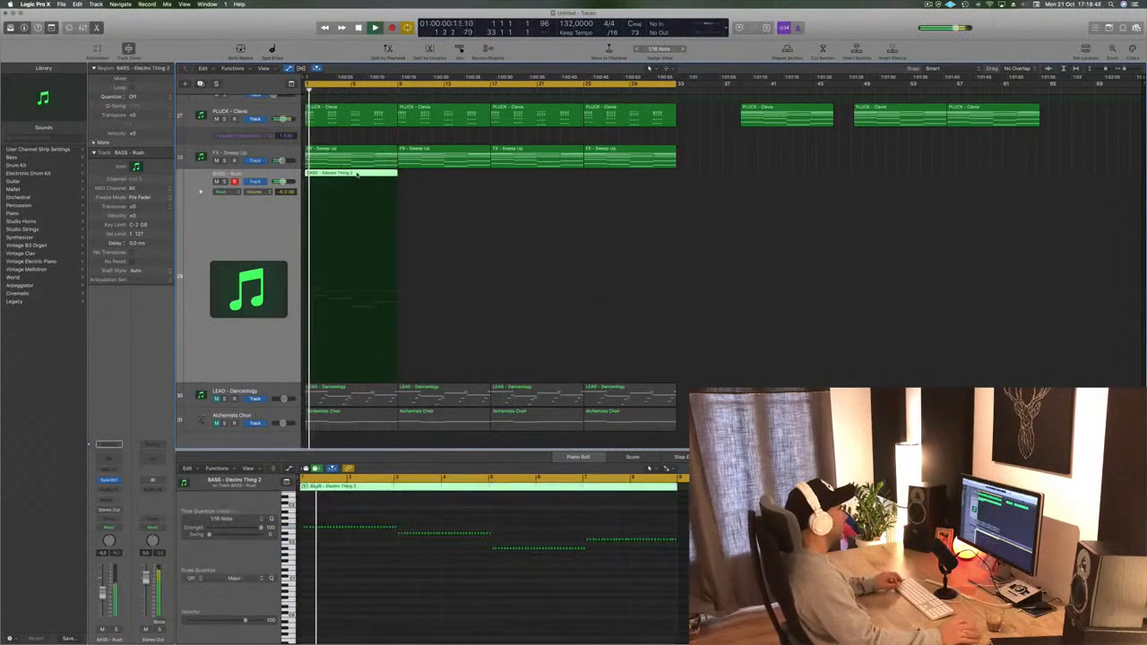
{"action": "left_click_drag", "start_coordinate": [364, 175], "coordinate": [457, 179]}
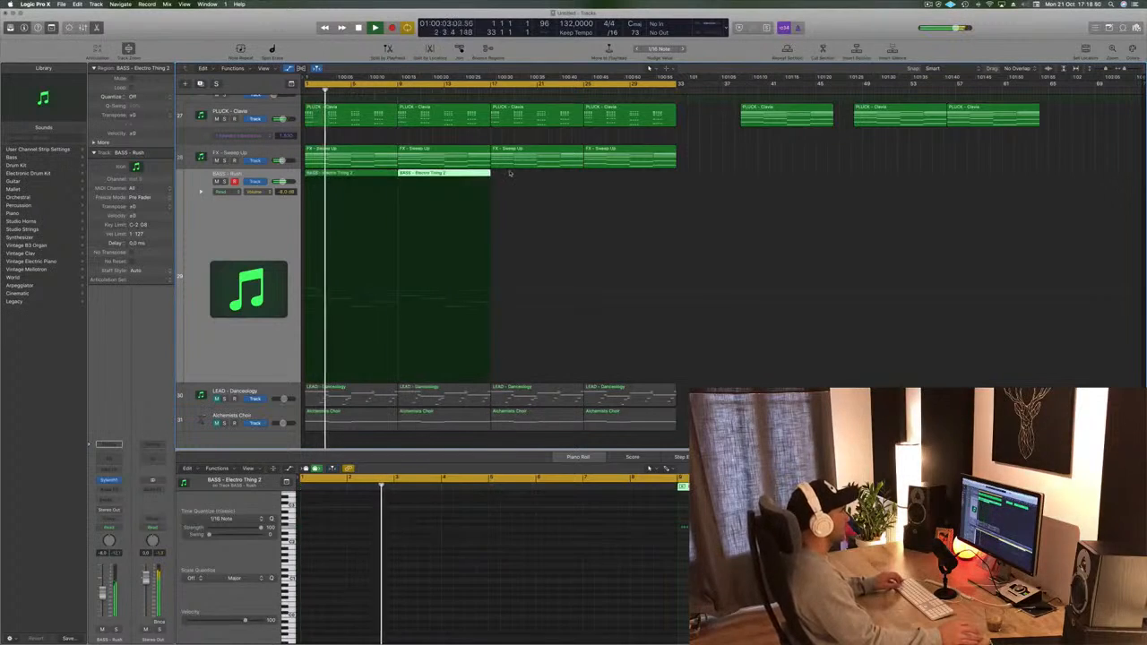
{"action": "left_click_drag", "start_coordinate": [366, 188], "coordinate": [537, 183]}
{"action": "scroll", "coordinate": [388, 183], "scroll_direction": "up", "scroll_amount": 4}
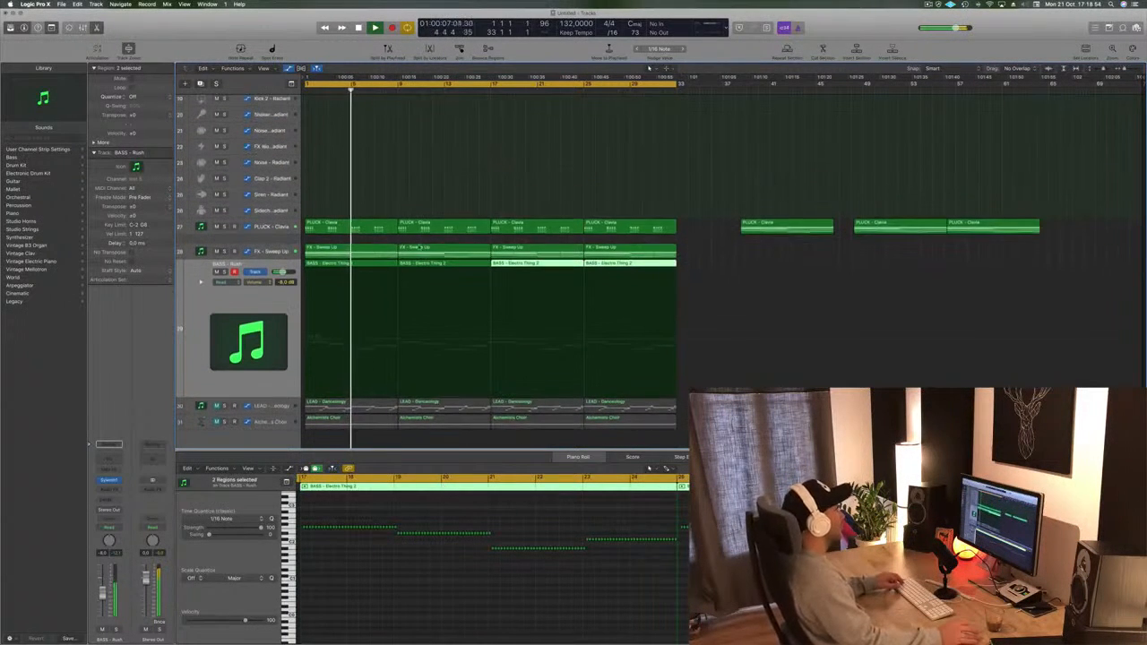
{"action": "scroll", "coordinate": [388, 182], "scroll_direction": "up", "scroll_amount": 5}
{"action": "scroll", "coordinate": [427, 191], "scroll_direction": "down", "scroll_amount": 4}
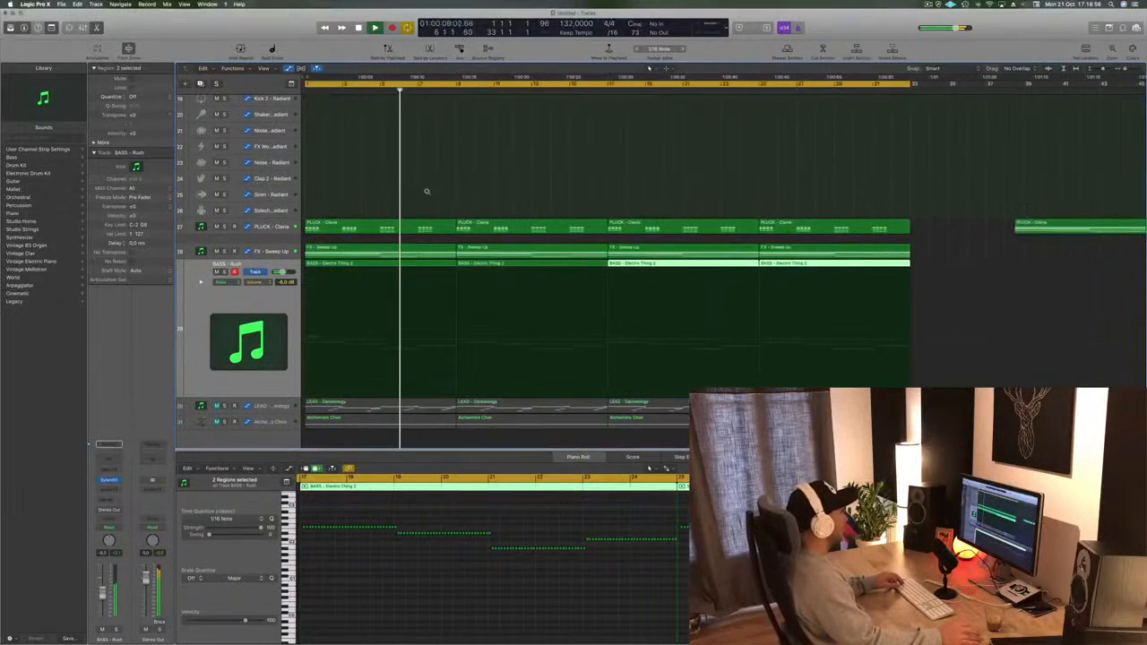
{"action": "scroll", "coordinate": [422, 187], "scroll_direction": "up", "scroll_amount": 4}
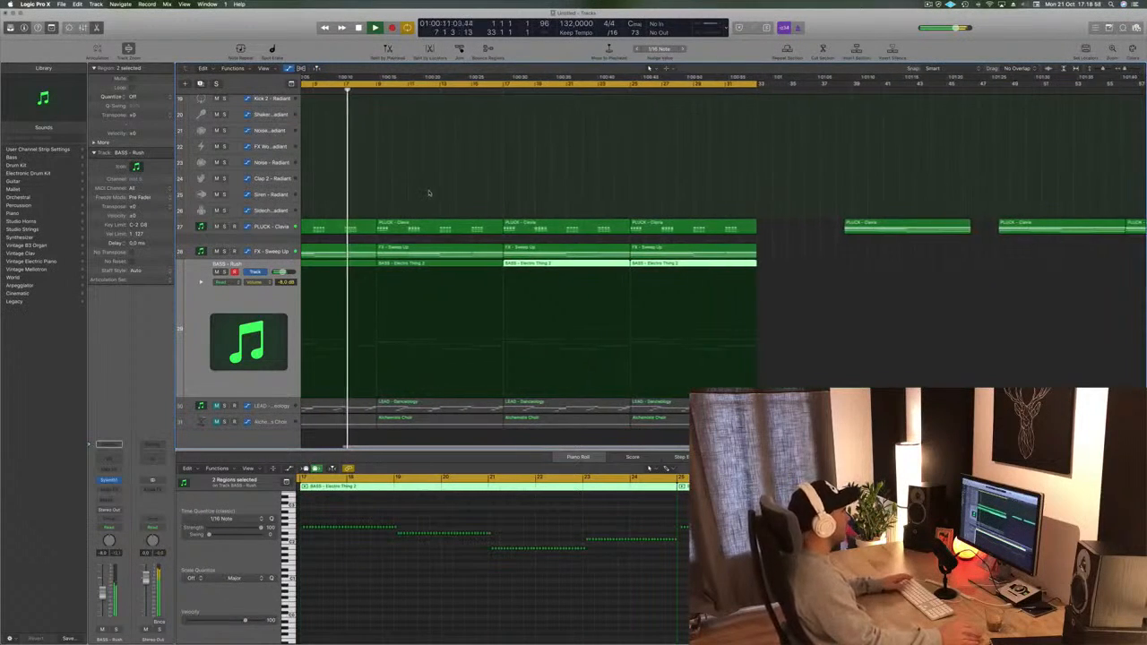
- Stop playback, add a new track with the pluck track's settings and copy the first eight-bar pluck region onto it
{"action": "key", "text": "space"}
{"action": "left_click", "coordinate": [266, 228]}
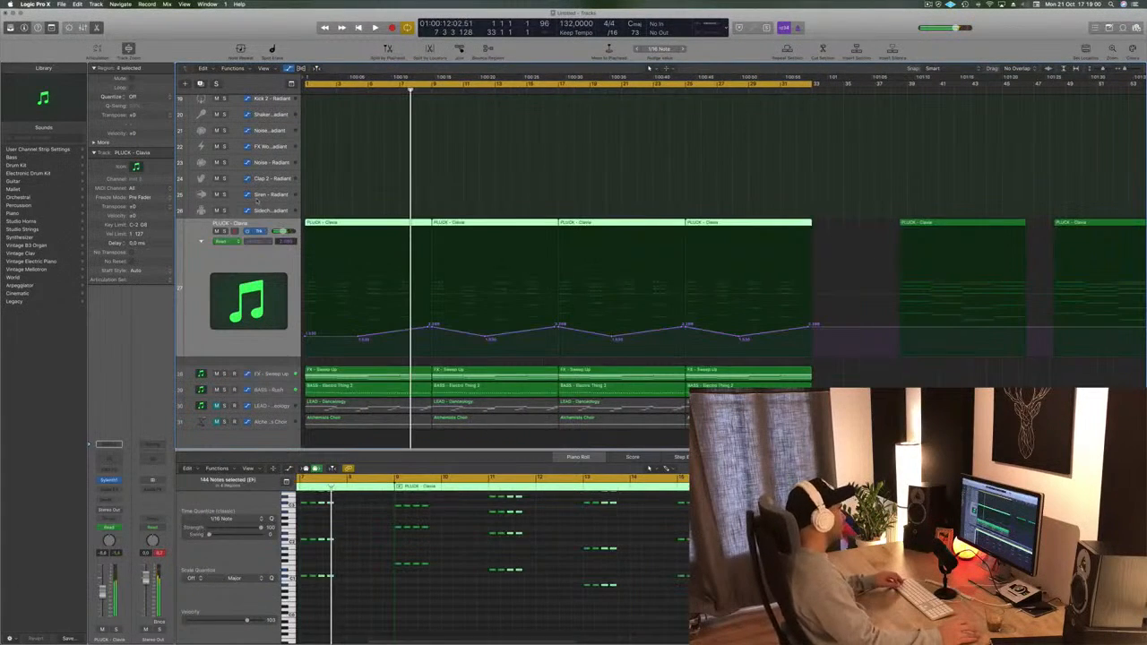
{"action": "left_click", "coordinate": [333, 169]}
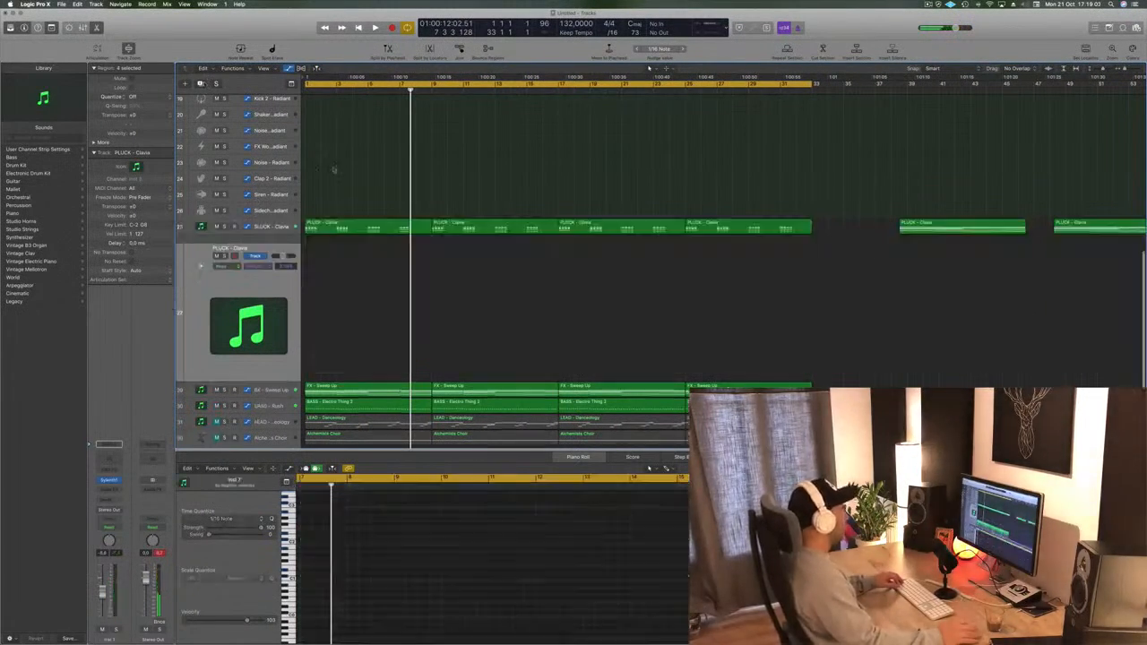
{"action": "left_click", "coordinate": [359, 227]}
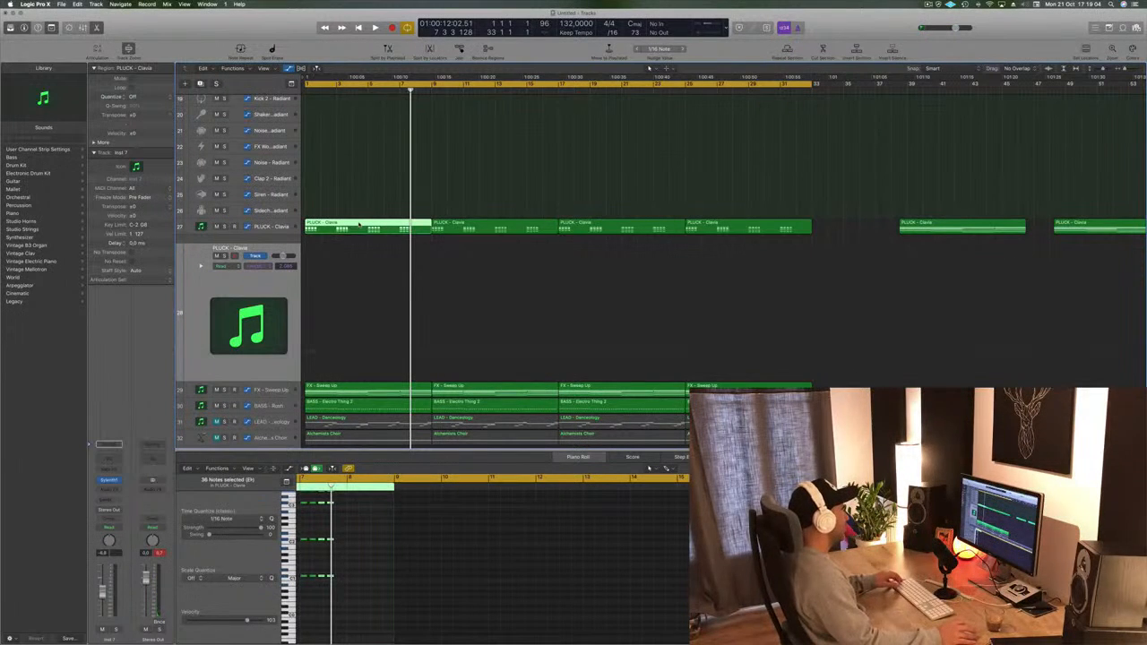
{"action": "left_click_drag", "start_coordinate": [360, 227], "coordinate": [358, 248]}
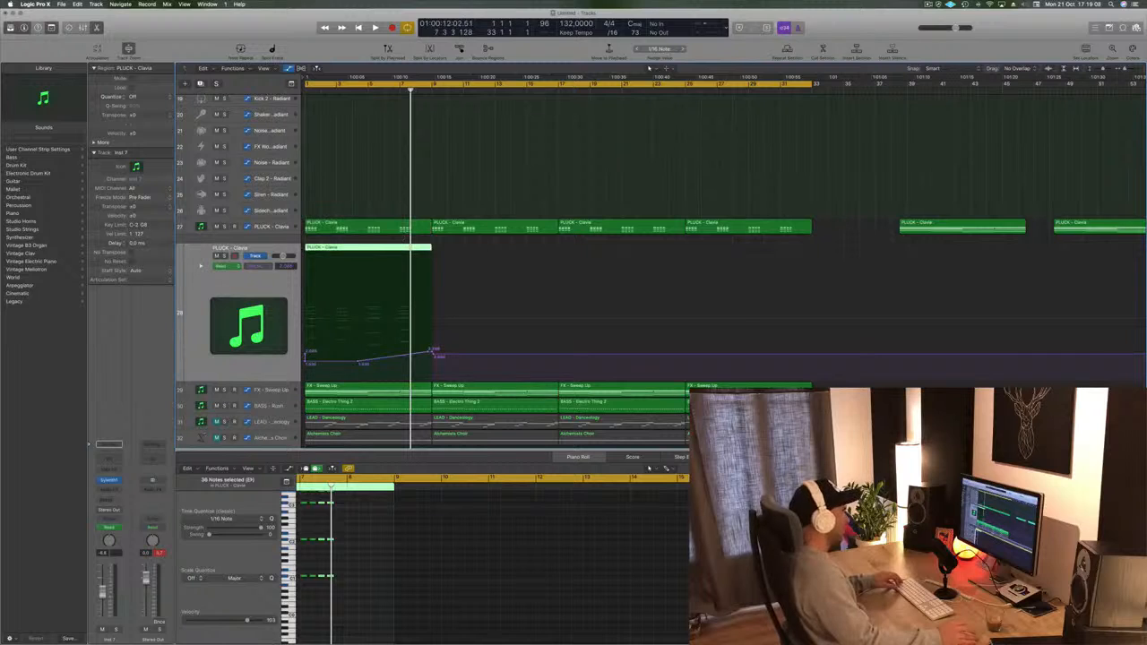
{"action": "left_click", "coordinate": [463, 249]}
{"action": "left_click", "coordinate": [369, 249]}
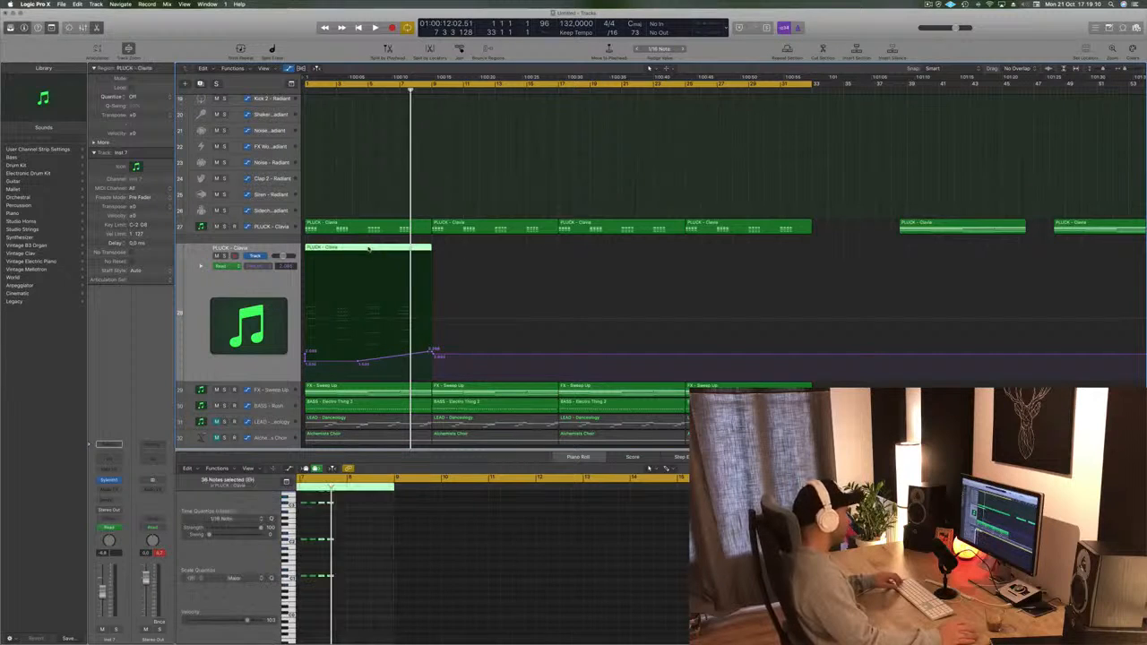
- Thin the copied pluck region by deleting the repeated chords, leaving a single hit at the start of each two-bar group
{"action": "scroll", "coordinate": [377, 555], "scroll_direction": "down", "scroll_amount": 3}
{"action": "scroll", "coordinate": [378, 557], "scroll_direction": "left", "scroll_amount": 3}
{"action": "scroll", "coordinate": [377, 557], "scroll_direction": "up", "scroll_amount": 4}
{"action": "left_click_drag", "start_coordinate": [382, 518], "coordinate": [314, 618]}
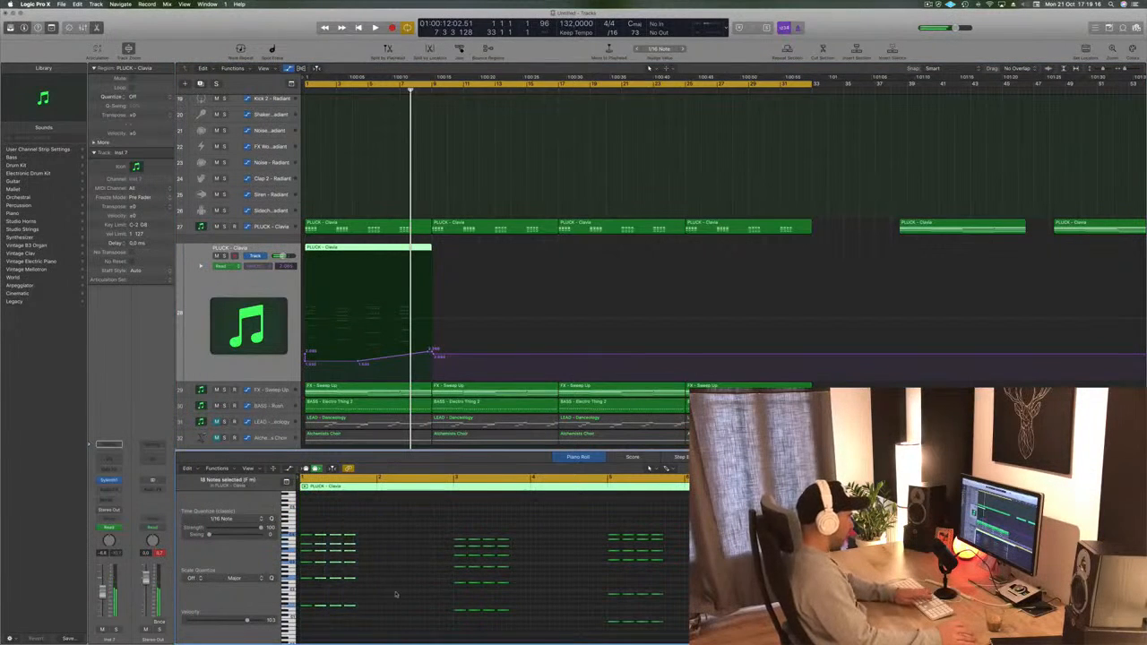
{"action": "left_click_drag", "start_coordinate": [525, 519], "coordinate": [467, 621]}
{"action": "key", "text": "Delete"}
{"action": "left_click_drag", "start_coordinate": [689, 530], "coordinate": [624, 619]}
{"action": "key", "text": "Delete"}
{"action": "scroll", "coordinate": [484, 565], "scroll_direction": "up", "scroll_amount": 2}
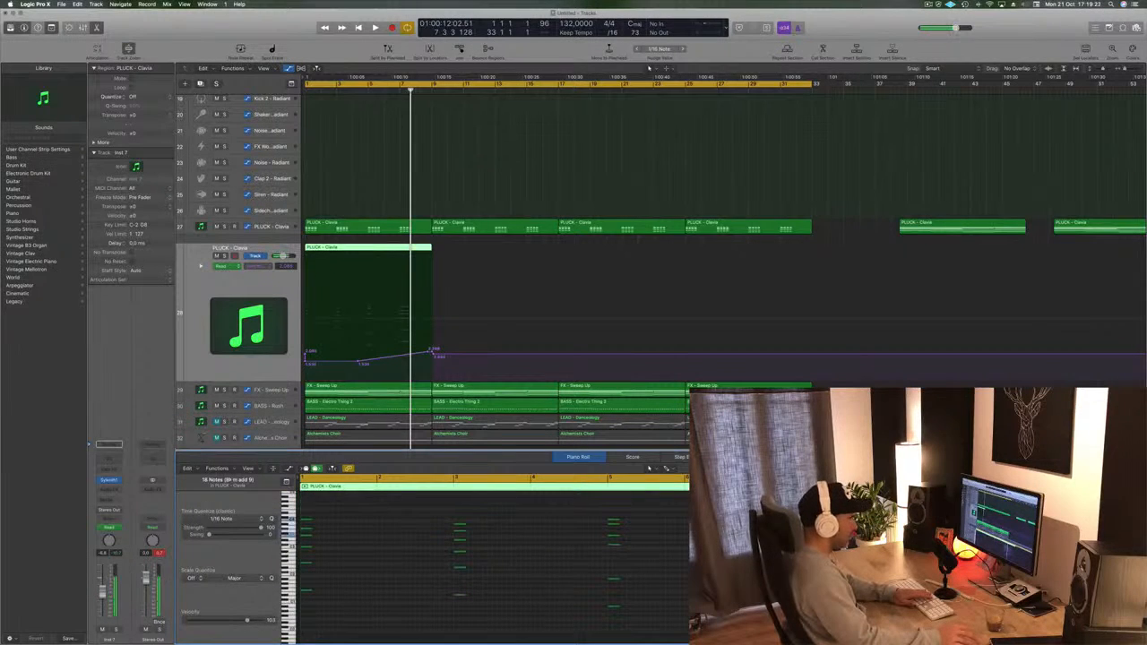
- Shift all notes of the copied pluck region one bar later, so the first chord starts at bar 2, and play from the start
{"action": "key", "text": "super+a"}
{"action": "left_click_drag", "start_coordinate": [305, 520], "coordinate": [383, 522]}
{"action": "key", "text": "Return"}
{"action": "key", "text": "space"}
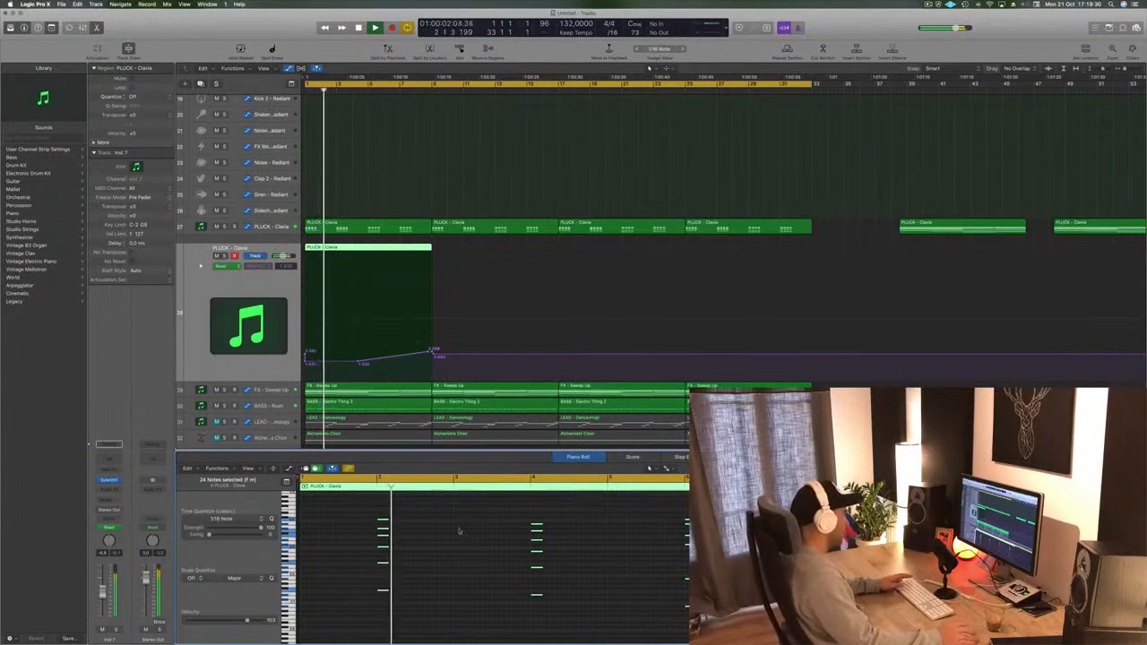
{"action": "key", "text": "Return"}
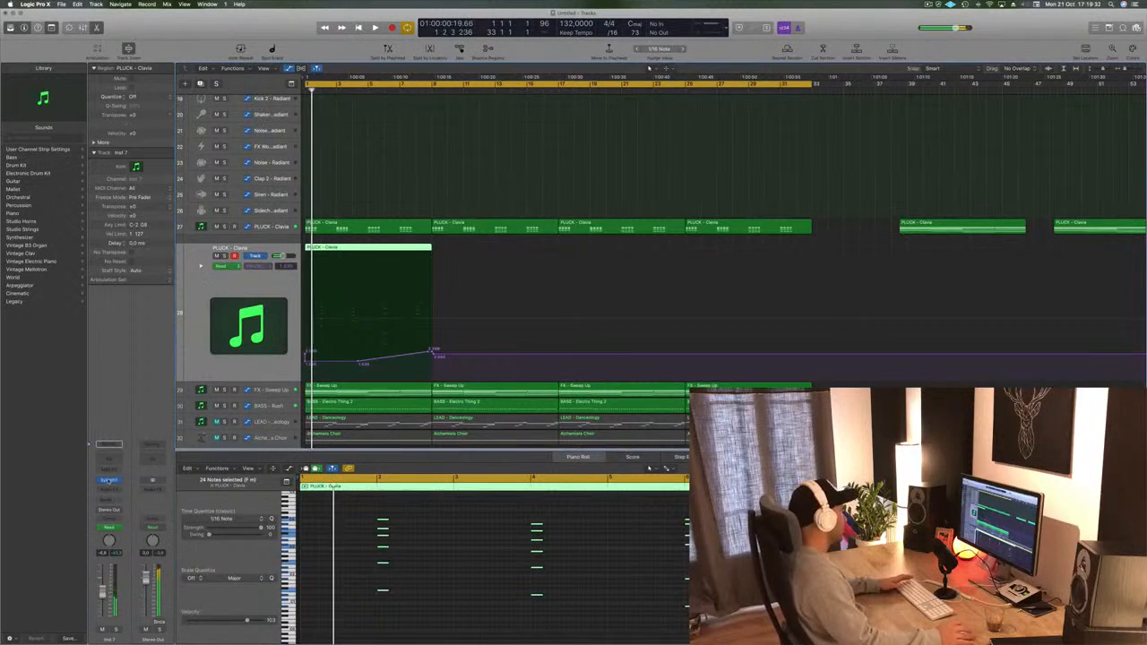
- Open the copied pluck's Sylenth1 over the arrangement and delete the automation from its track
{"action": "left_click", "coordinate": [110, 481]}
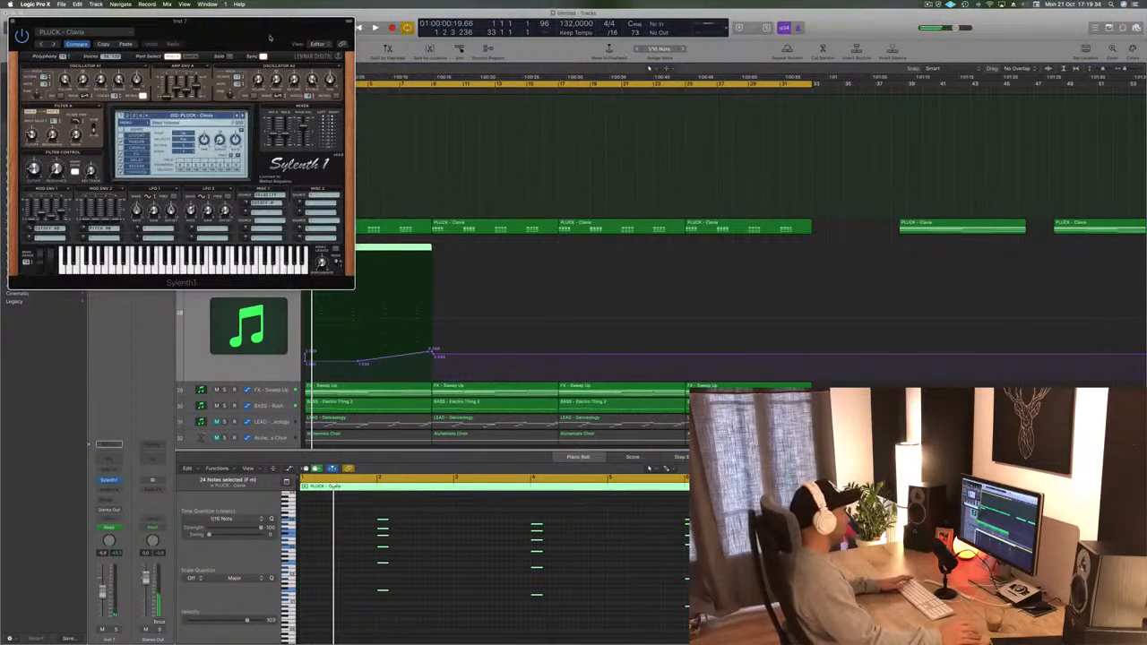
{"action": "left_click_drag", "start_coordinate": [264, 40], "coordinate": [633, 53]}
{"action": "left_click", "coordinate": [225, 375]}
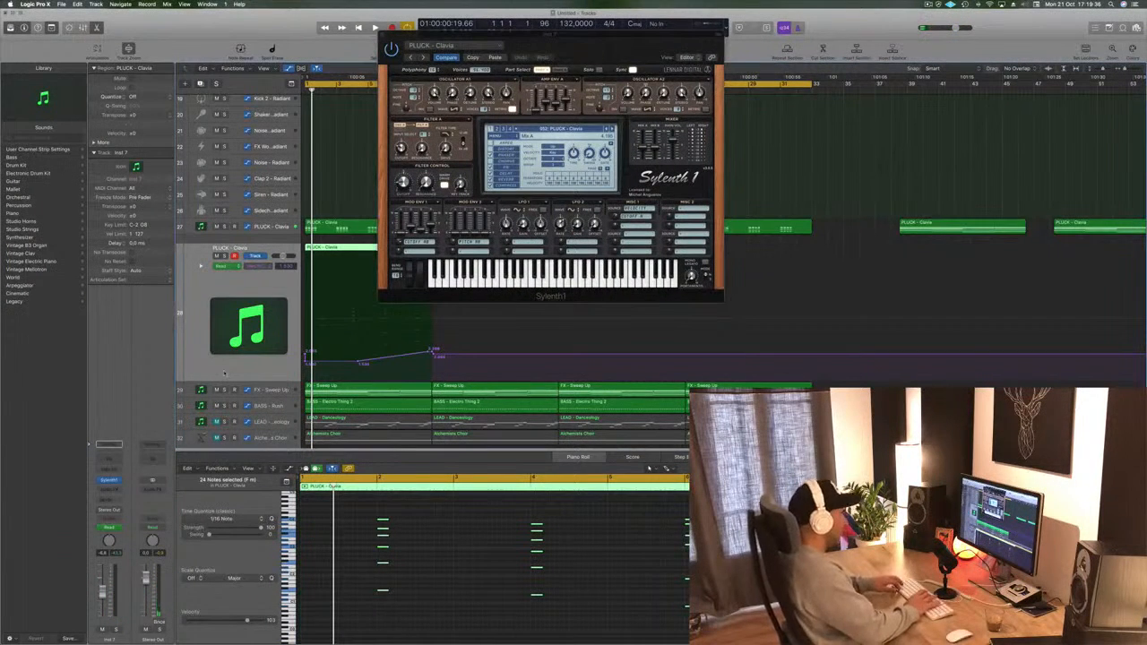
{"action": "key", "text": "ctrl+super+BackSpace"}
{"action": "key", "text": "space"}
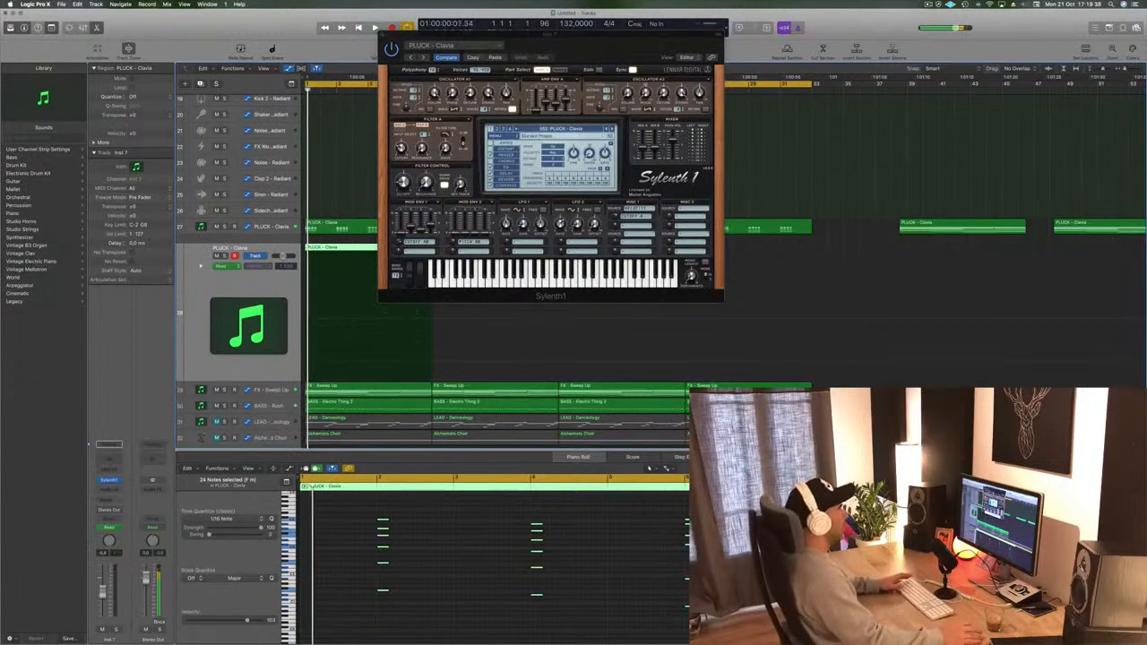
{"action": "left_click_drag", "start_coordinate": [592, 45], "coordinate": [638, 72]}
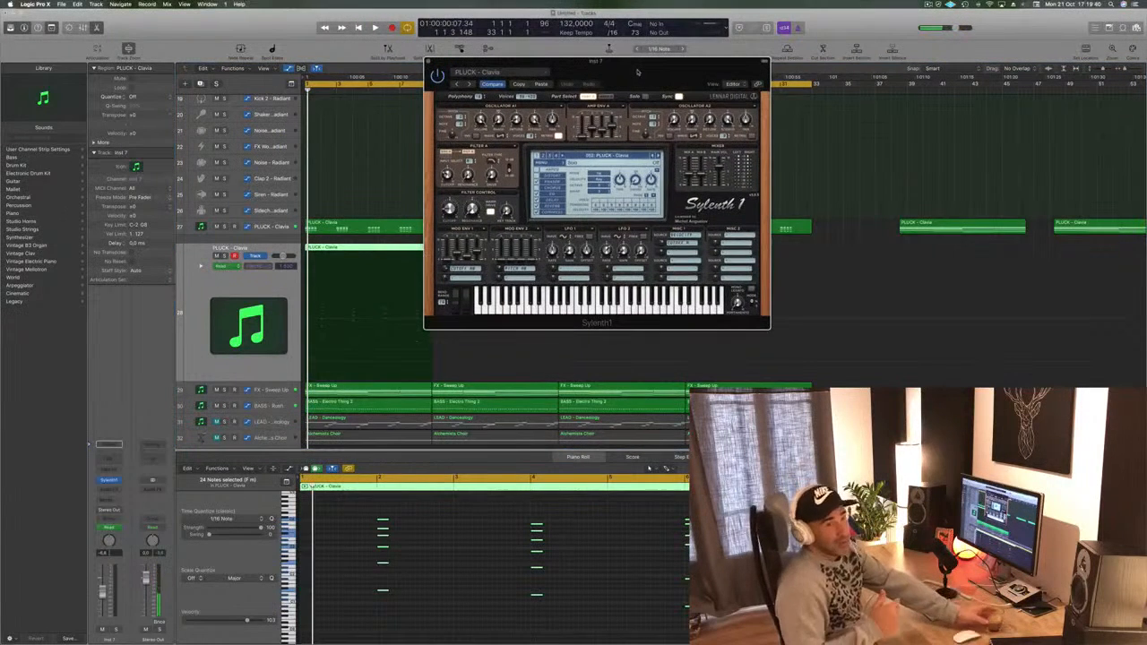
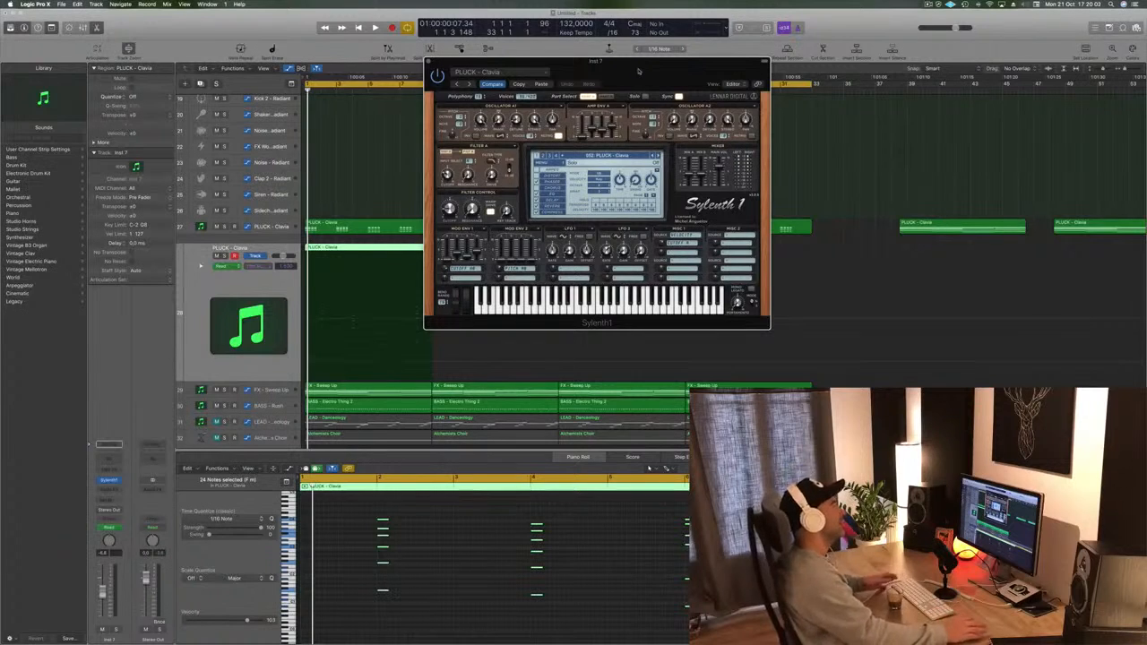
{"action": "left_click_drag", "start_coordinate": [602, 67], "coordinate": [697, 43]}
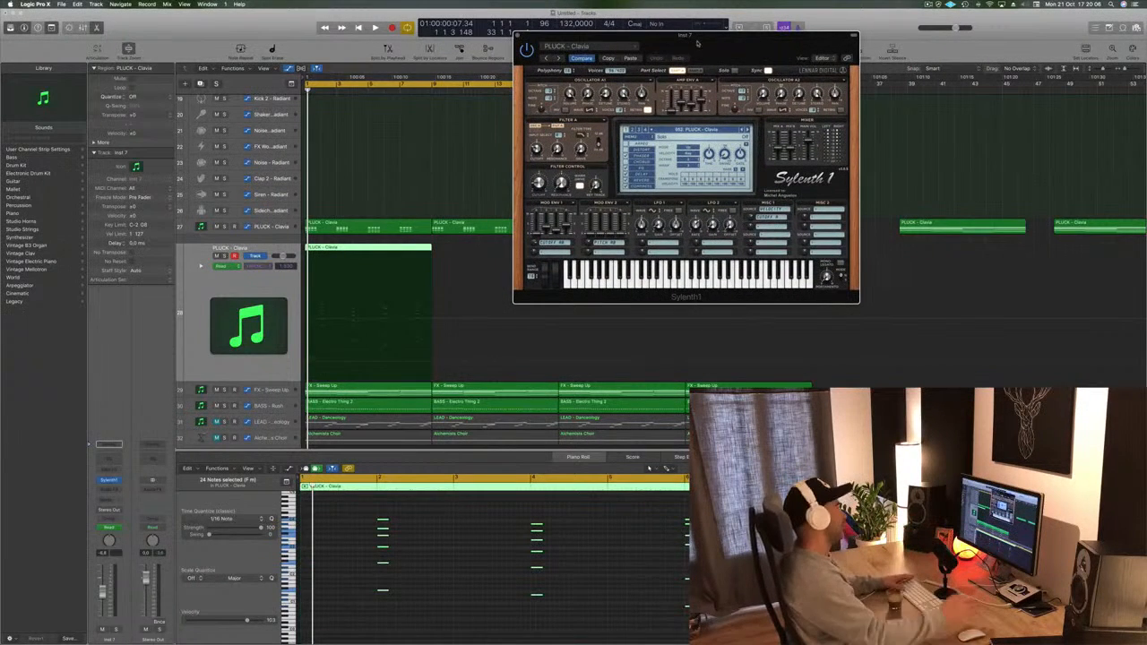
- Play the beat, step the copied pluck's preset forward to PLUCK - Flashover and adjust the track's volume
{"action": "key", "text": "space"}
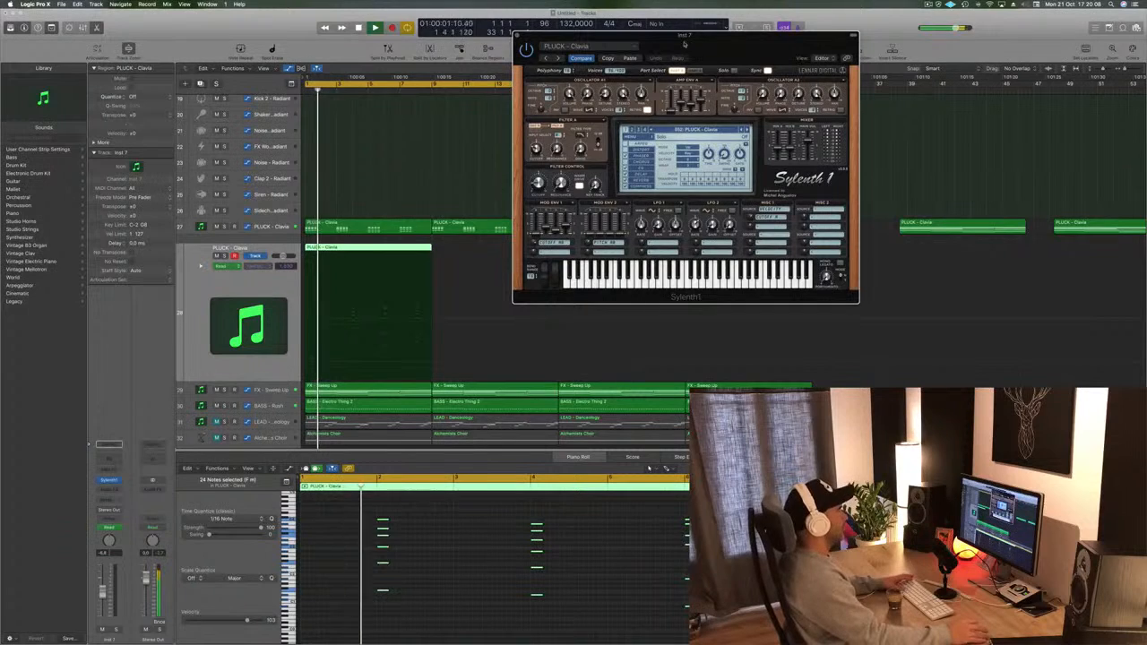
{"action": "left_click", "coordinate": [747, 131]}
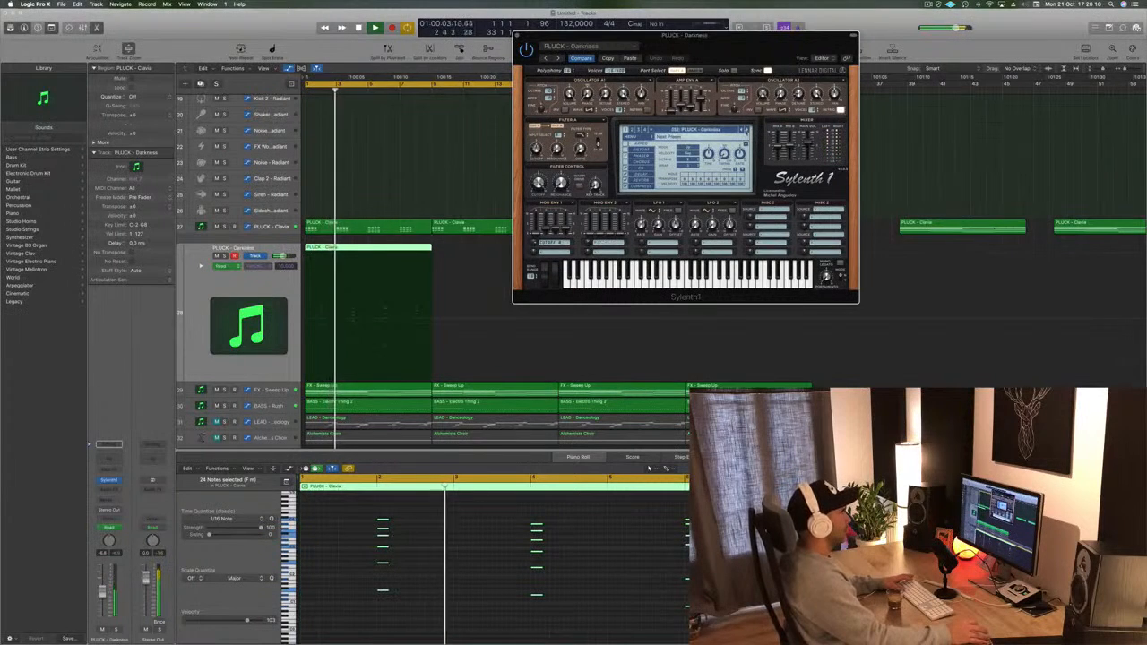
{"action": "left_click", "coordinate": [747, 131]}
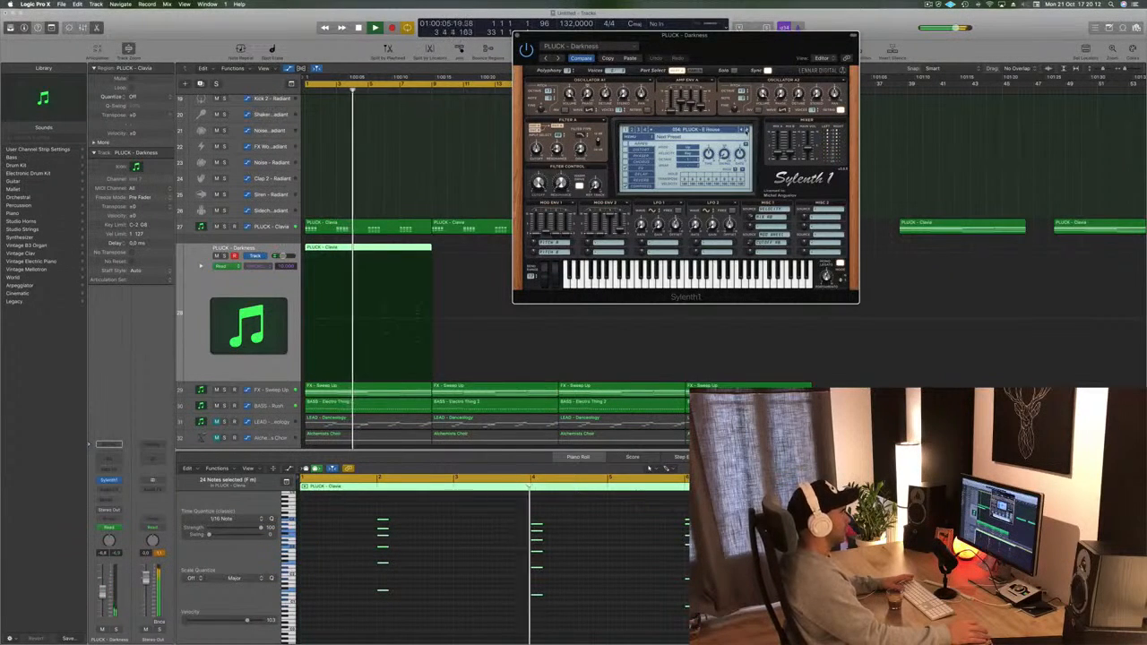
{"action": "left_click", "coordinate": [747, 131]}
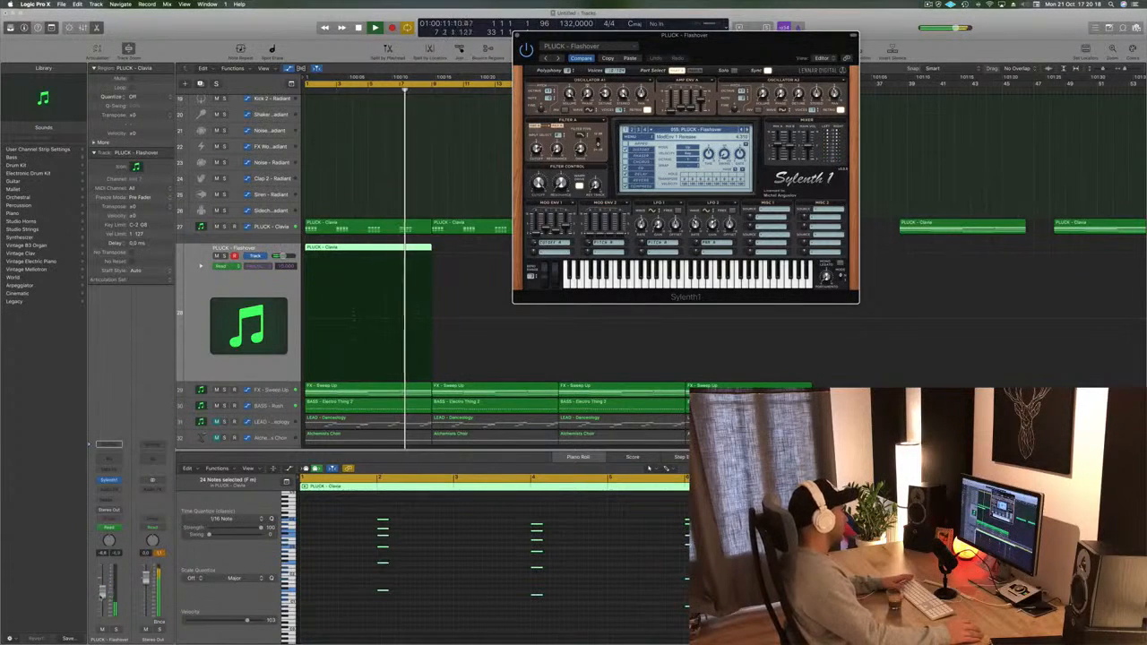
{"action": "left_click", "coordinate": [102, 593]}
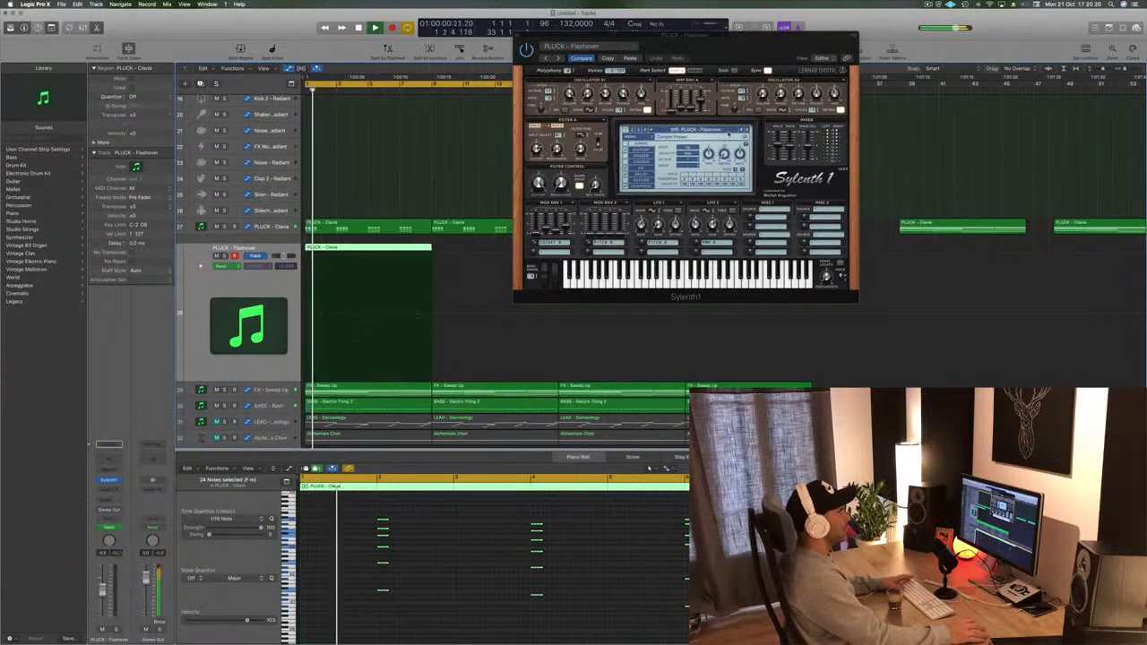
- Step the copied pluck's preset on from Flashover to PLUCK - Rivea, auditioning the presets during playback
{"action": "left_click", "coordinate": [746, 131]}
{"action": "left_click", "coordinate": [745, 131]}
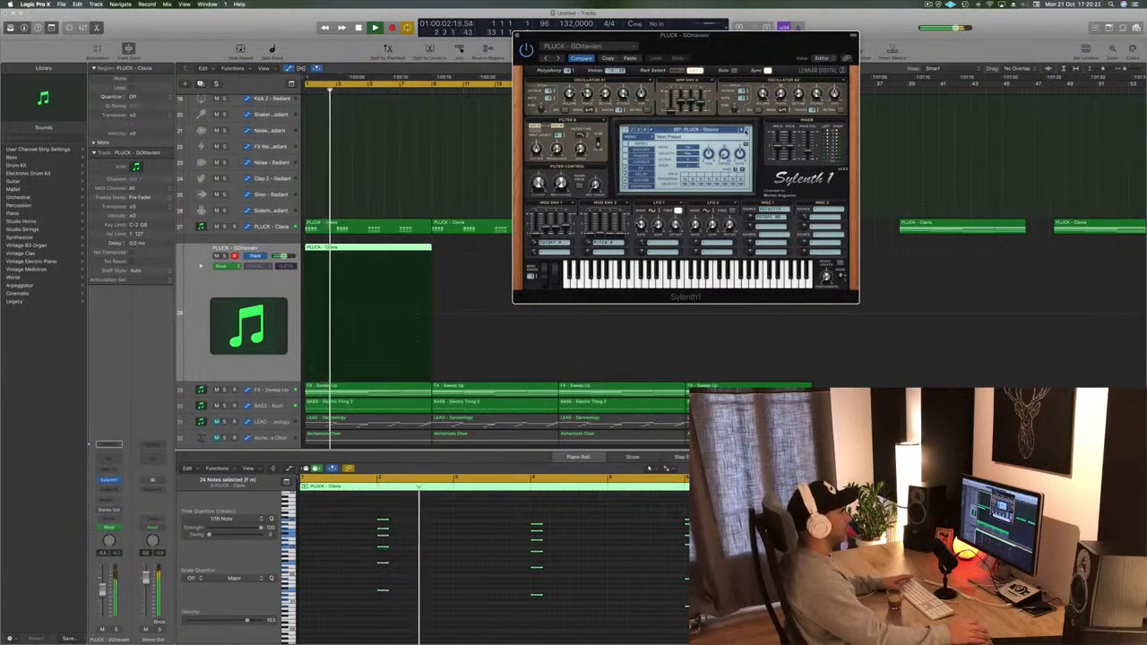
{"action": "left_click", "coordinate": [745, 131]}
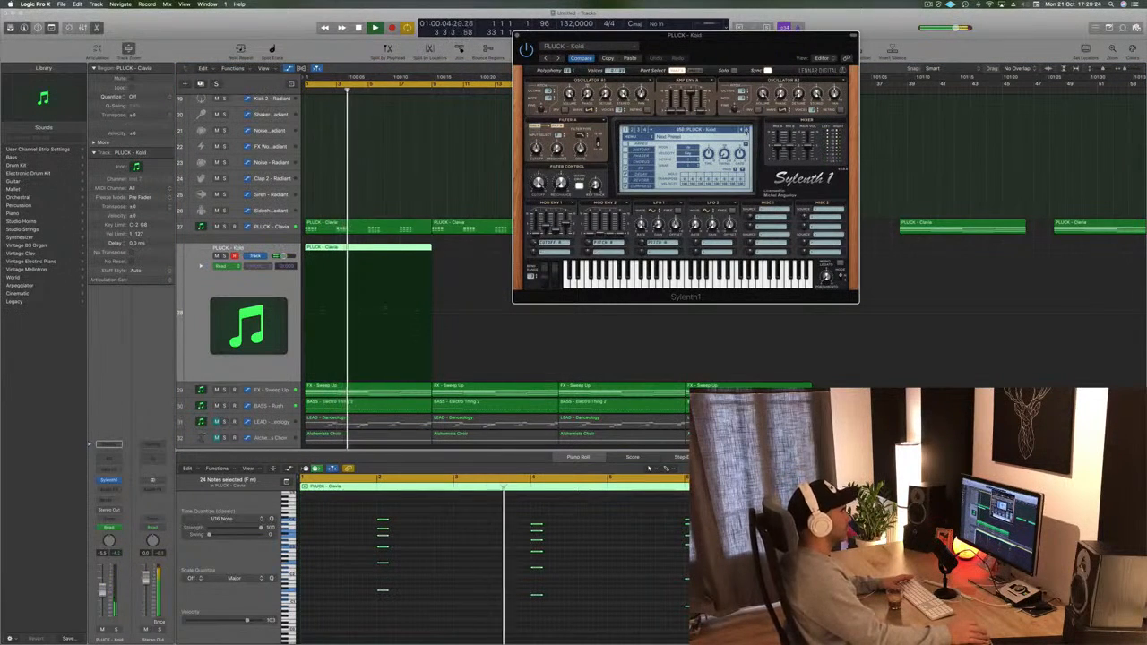
{"action": "left_click", "coordinate": [746, 131]}
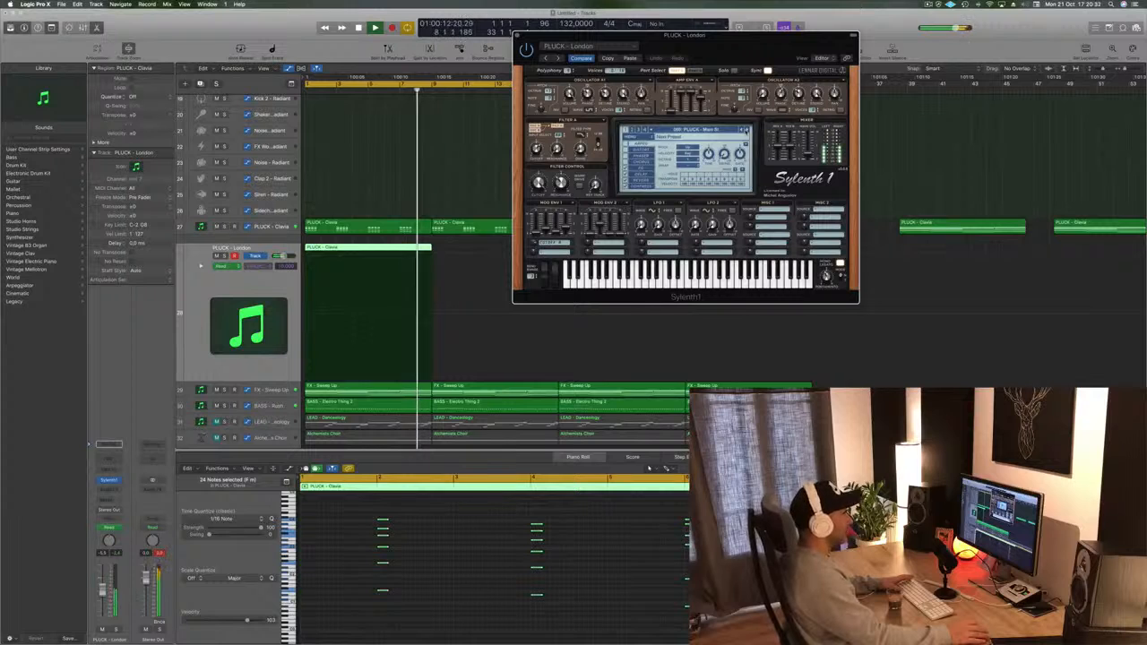
{"action": "left_click", "coordinate": [743, 131]}
{"action": "key", "text": "space"}
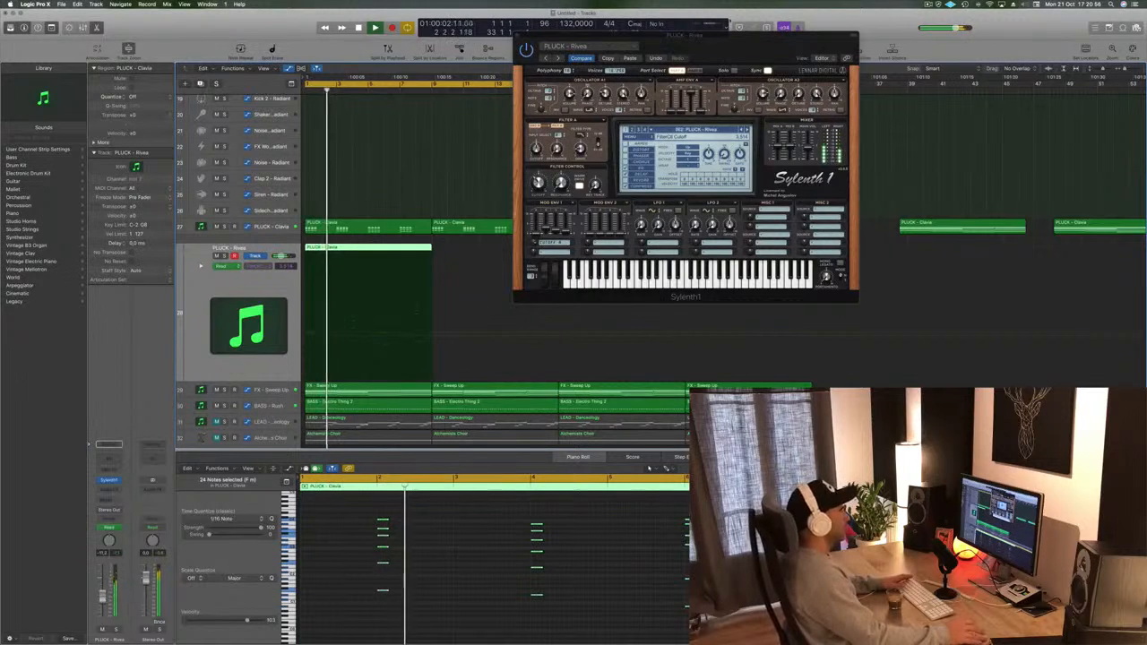
- Show the Rivea preset's reverb settings and adjust the amp envelope release of Part B and Part A during playback
{"action": "left_click_drag", "start_coordinate": [788, 49], "coordinate": [881, 31]}
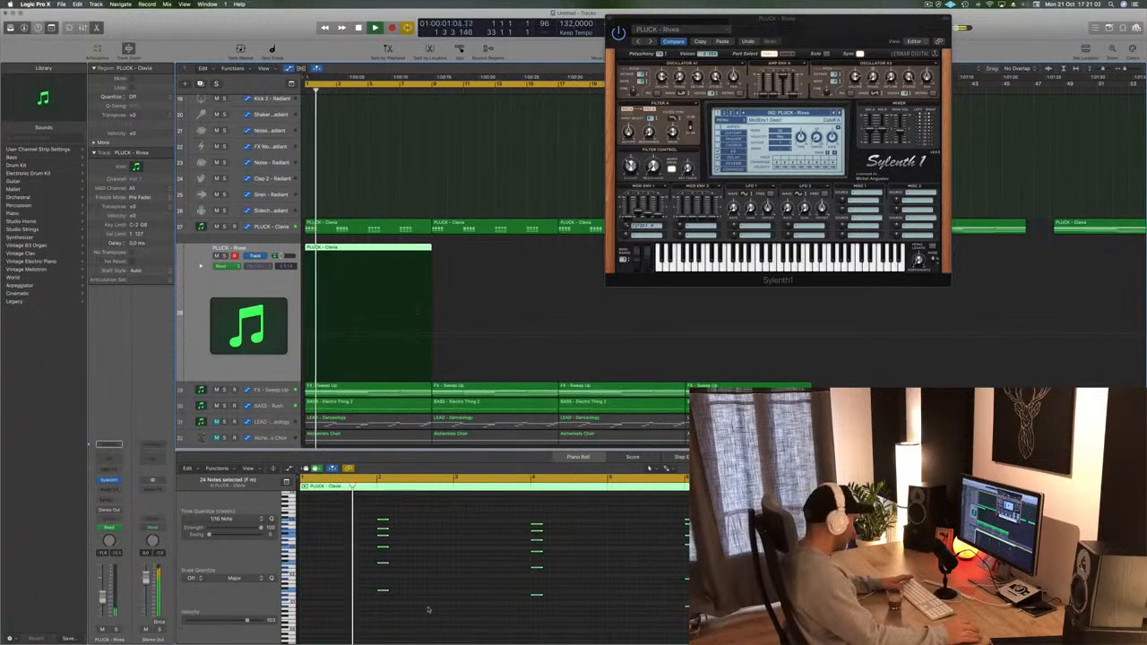
{"action": "left_click_drag", "start_coordinate": [847, 42], "coordinate": [787, 46]}
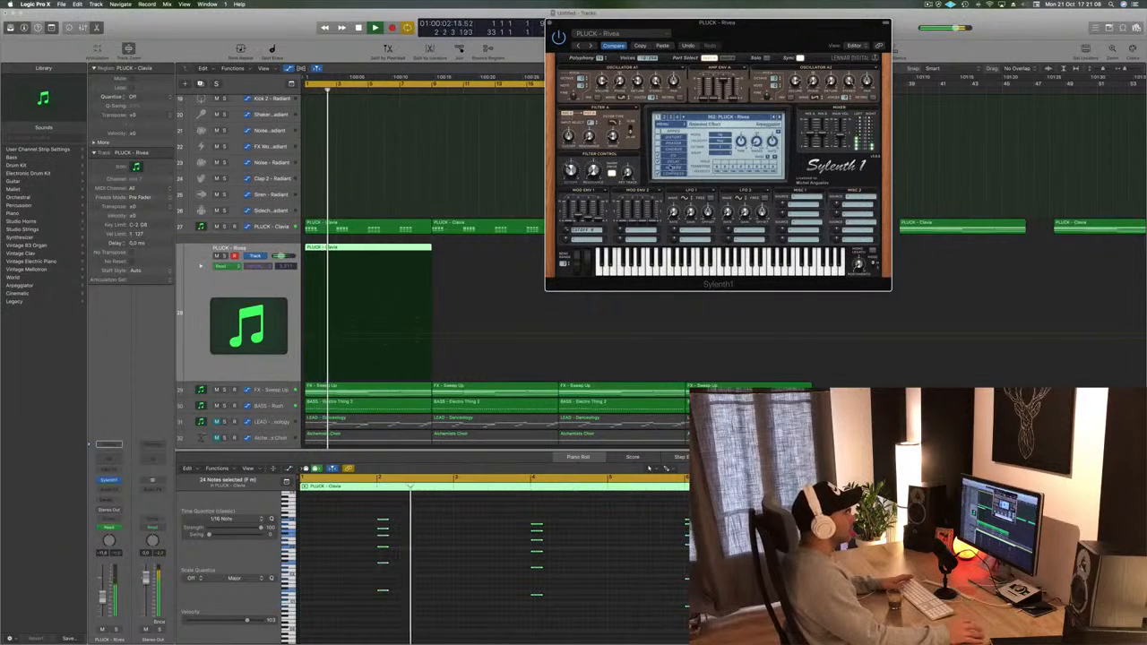
{"action": "left_click", "coordinate": [670, 167]}
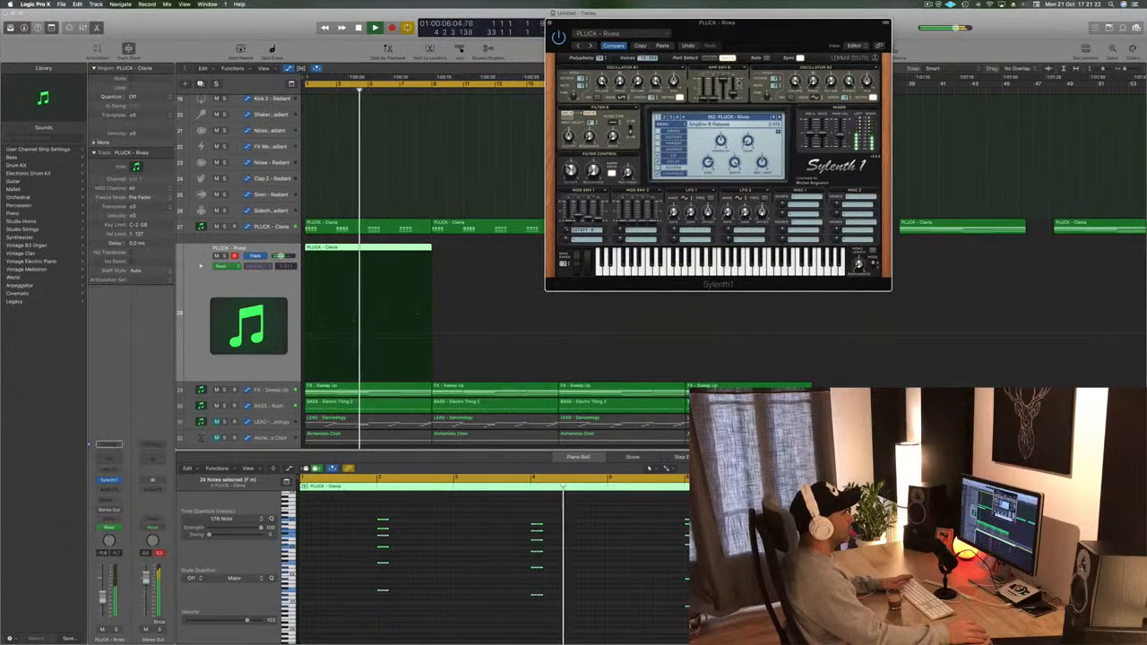
{"action": "key", "text": "Return"}
{"action": "left_click", "coordinate": [708, 59]}
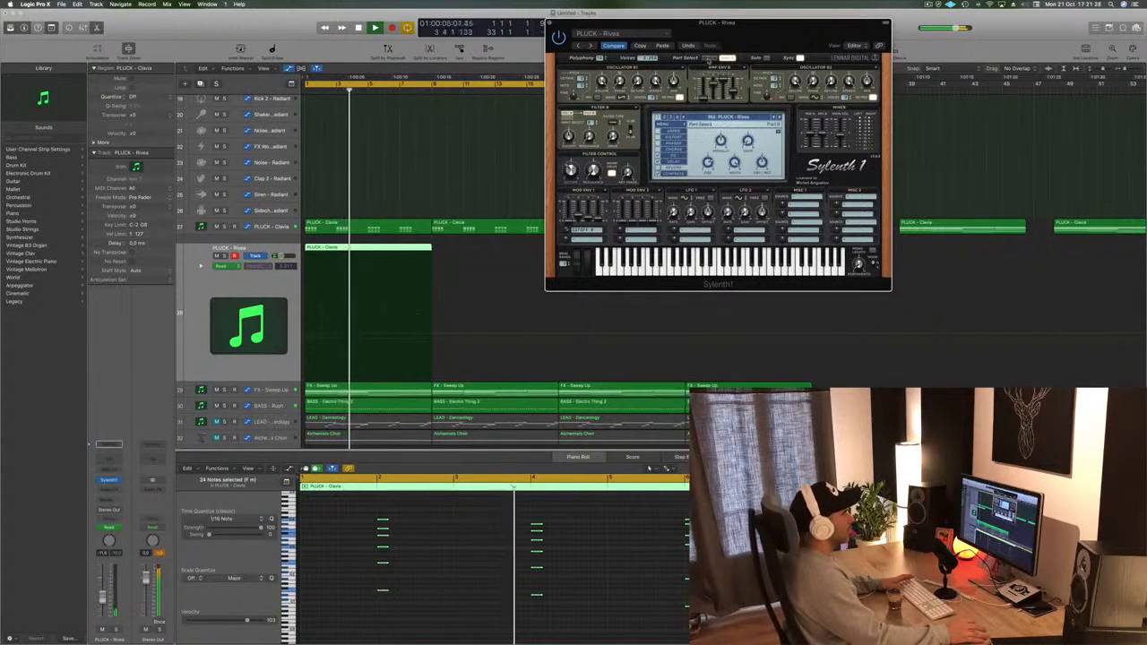
{"action": "key", "text": "Return"}
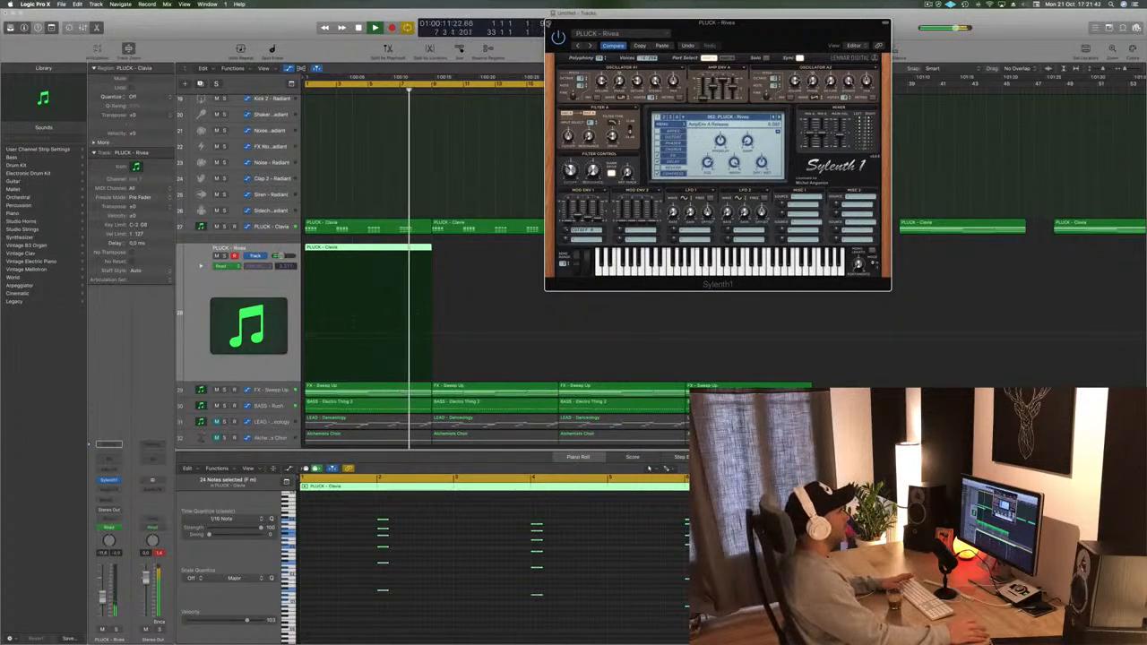
- Close the synth and repeat the Rivea pluck region three more times to fill all 32 bars
{"action": "left_click", "coordinate": [549, 23]}
{"action": "key", "text": "Return"}
{"action": "left_click_drag", "start_coordinate": [366, 250], "coordinate": [493, 251]}
{"action": "left_click", "coordinate": [388, 250], "text": "shift"}
{"action": "left_click_drag", "start_coordinate": [383, 251], "coordinate": [641, 253]}
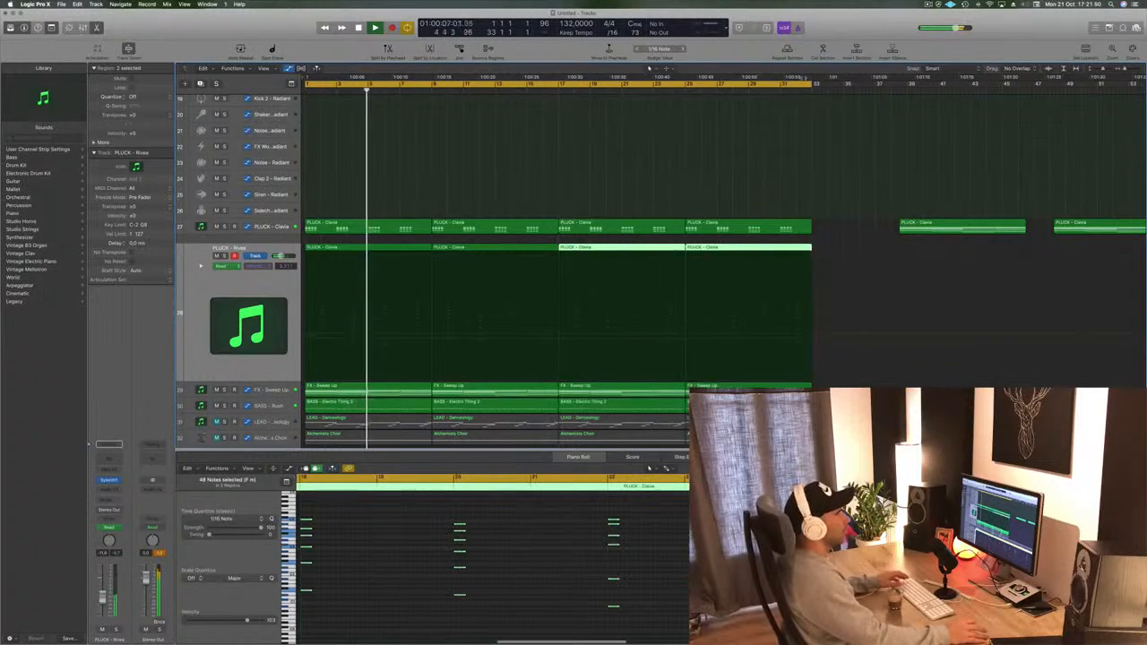
{"action": "left_click", "coordinate": [929, 4]}
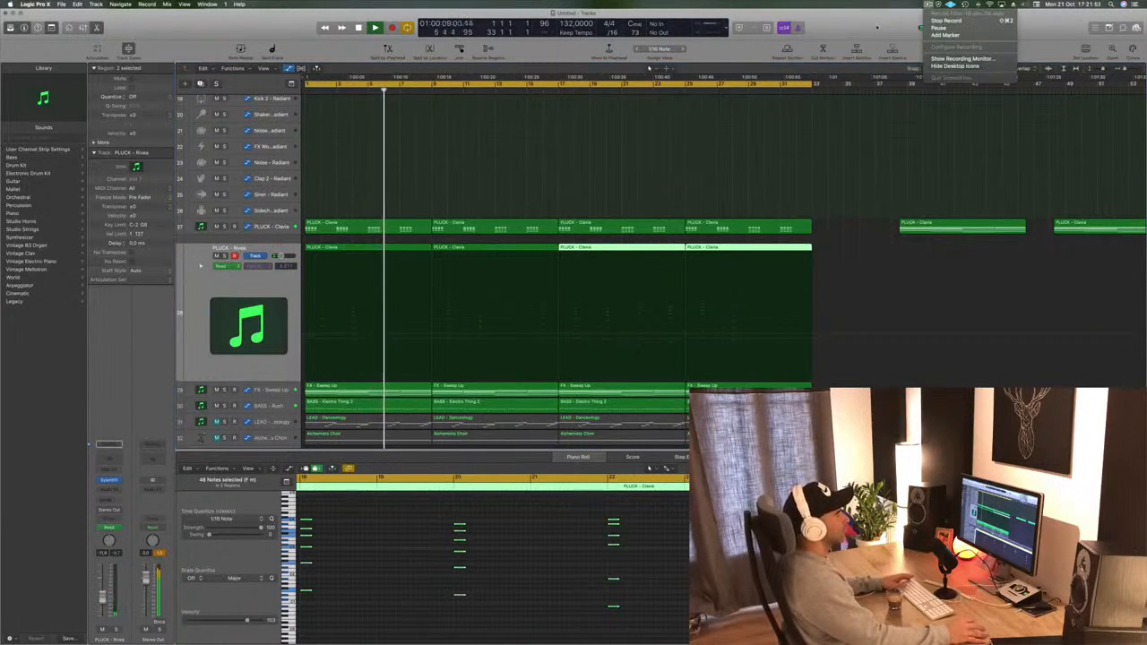
{"action": "left_click", "coordinate": [877, 26]}
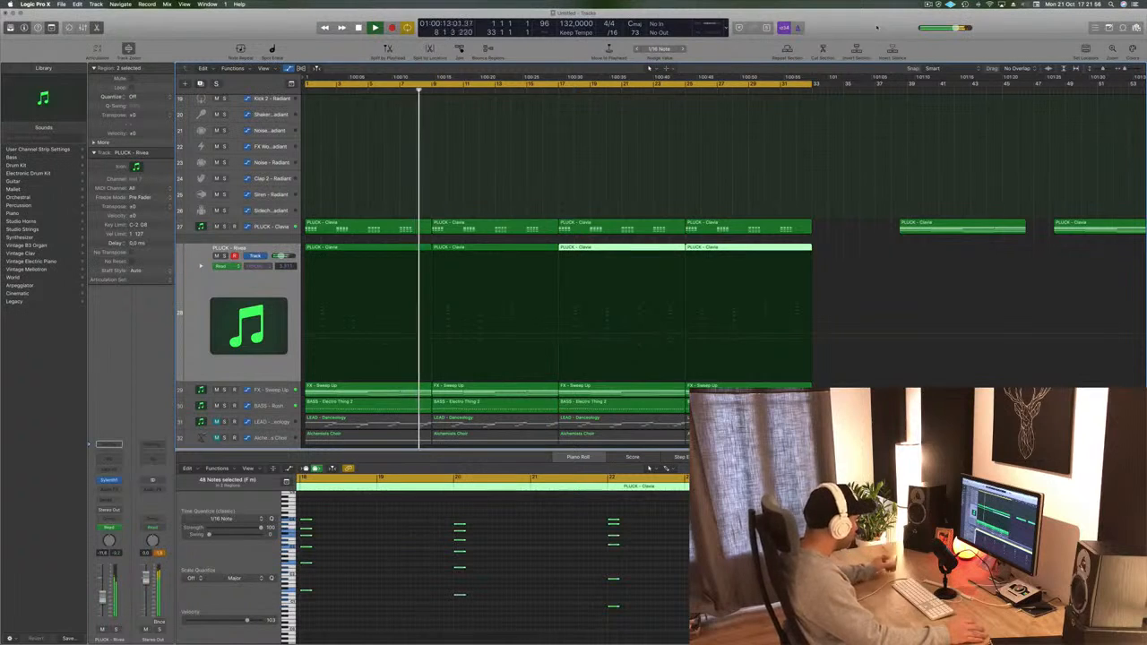
- Lower the Rivea pluck track's volume, stop playback and select the track with all its regions
{"action": "scroll", "coordinate": [644, 179], "scroll_direction": "left", "scroll_amount": 3}
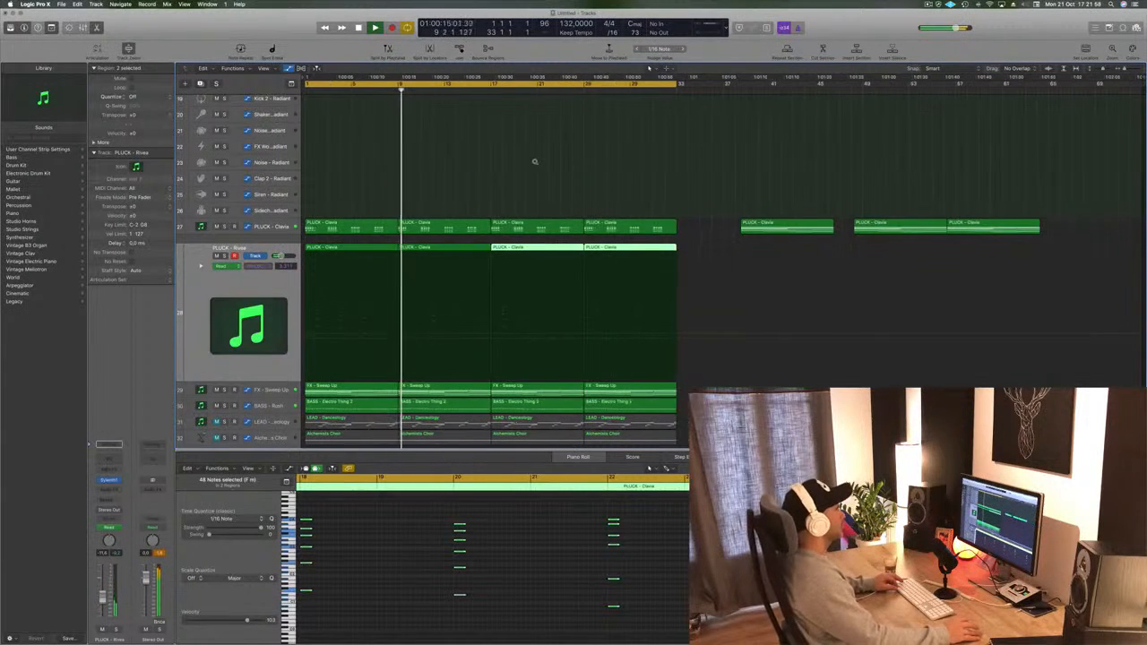
{"action": "scroll", "coordinate": [533, 161], "scroll_direction": "down", "scroll_amount": 3}
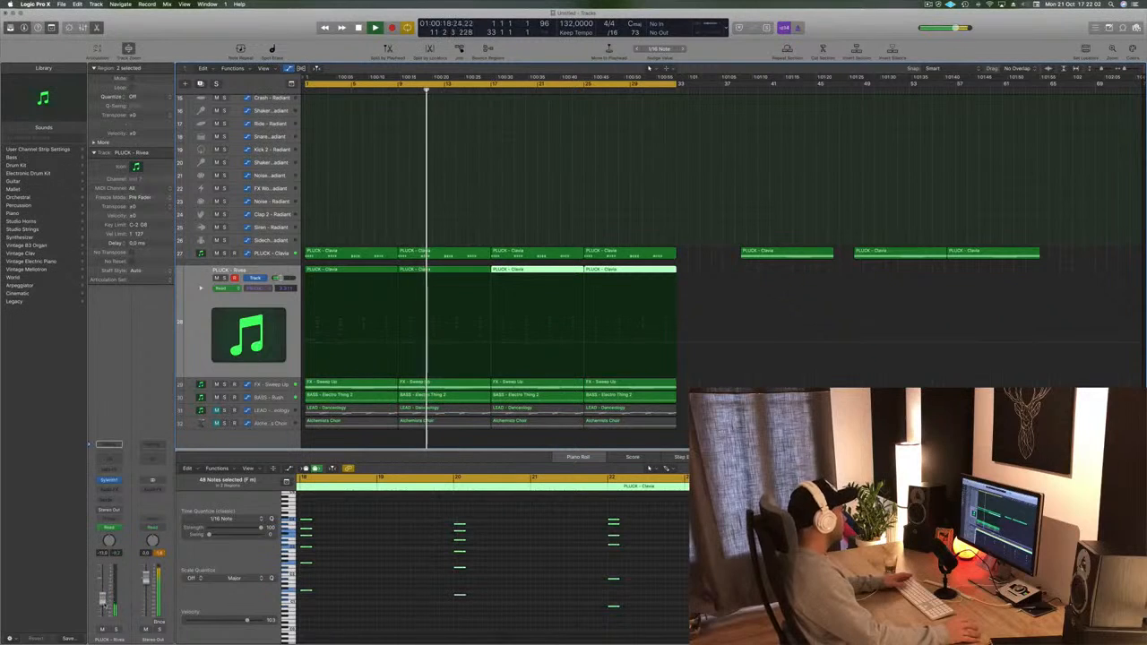
{"action": "key", "text": "space"}
{"action": "left_click", "coordinate": [241, 269]}
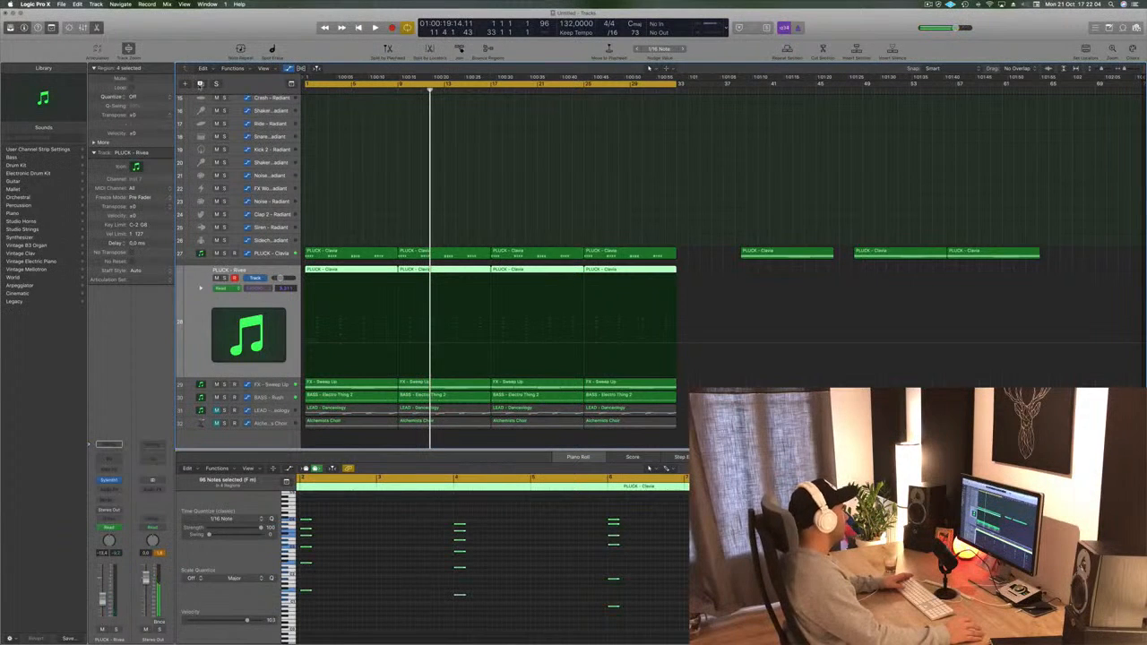
- Duplicate the PLUCK - Rivea track with its settings and copy its four regions onto the duplicate
{"action": "left_click", "coordinate": [201, 84]}
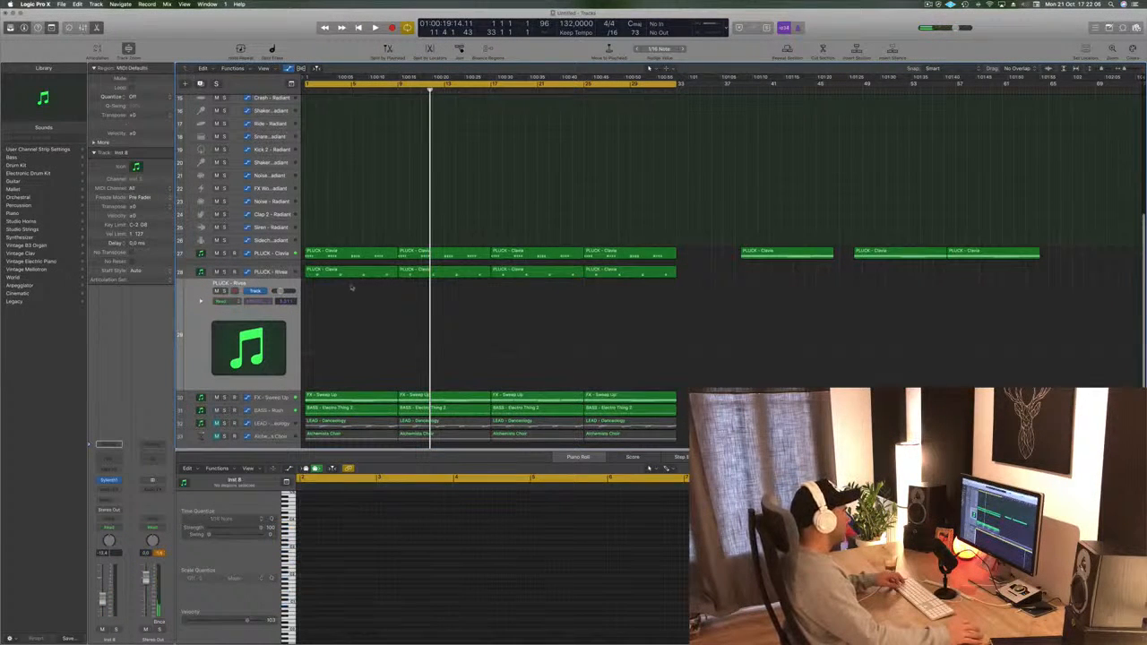
{"action": "left_click_drag", "start_coordinate": [656, 280], "coordinate": [367, 290]}
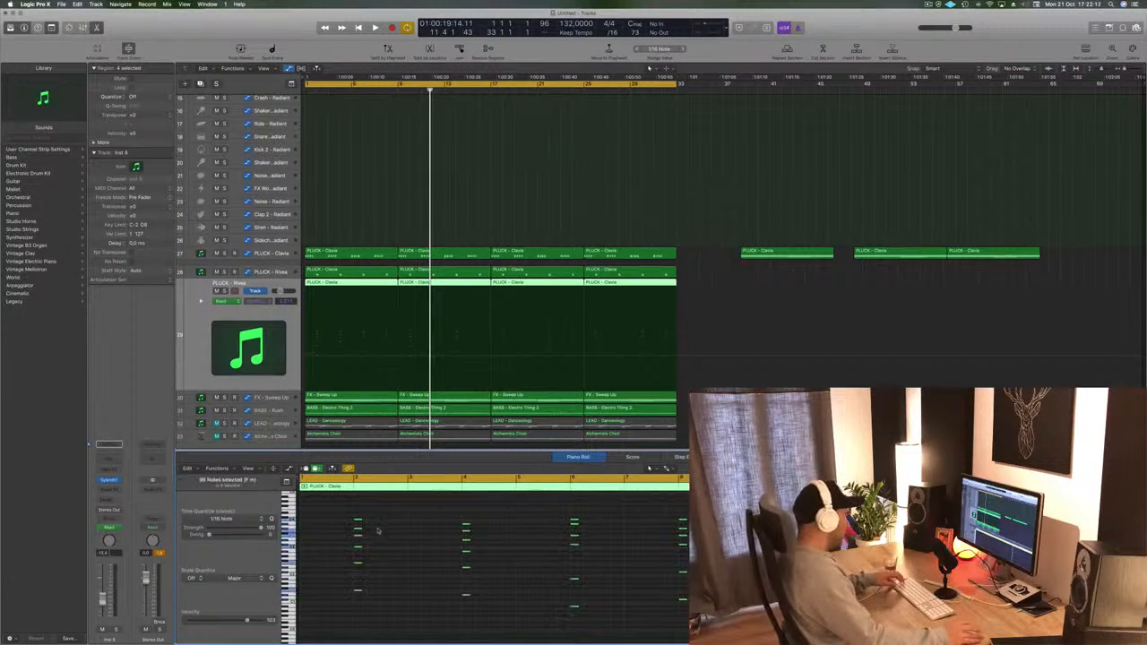
- Shift all notes in the copied regions half a bar later and play the loop from the start
{"action": "left_click_drag", "start_coordinate": [357, 522], "coordinate": [384, 523]}
{"action": "key", "text": "Return"}
{"action": "key", "text": "space"}
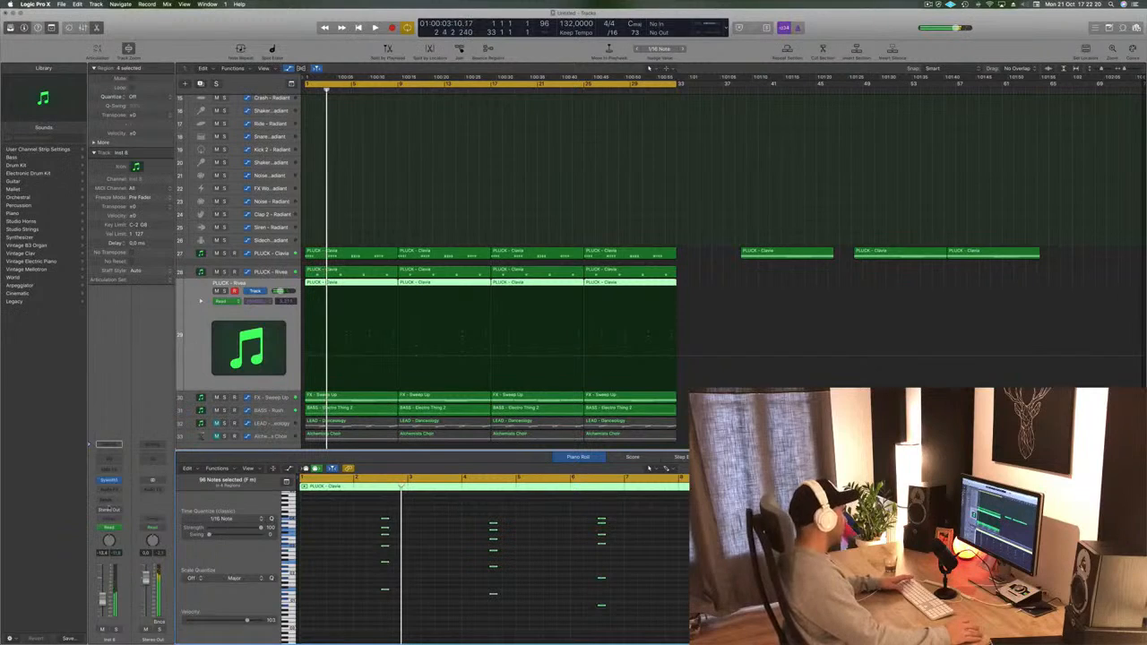
- Open the duplicate track's Sylenth1 instrument, load the BASS - #ABGT preset and play the arrangement
{"action": "left_click", "coordinate": [108, 481]}
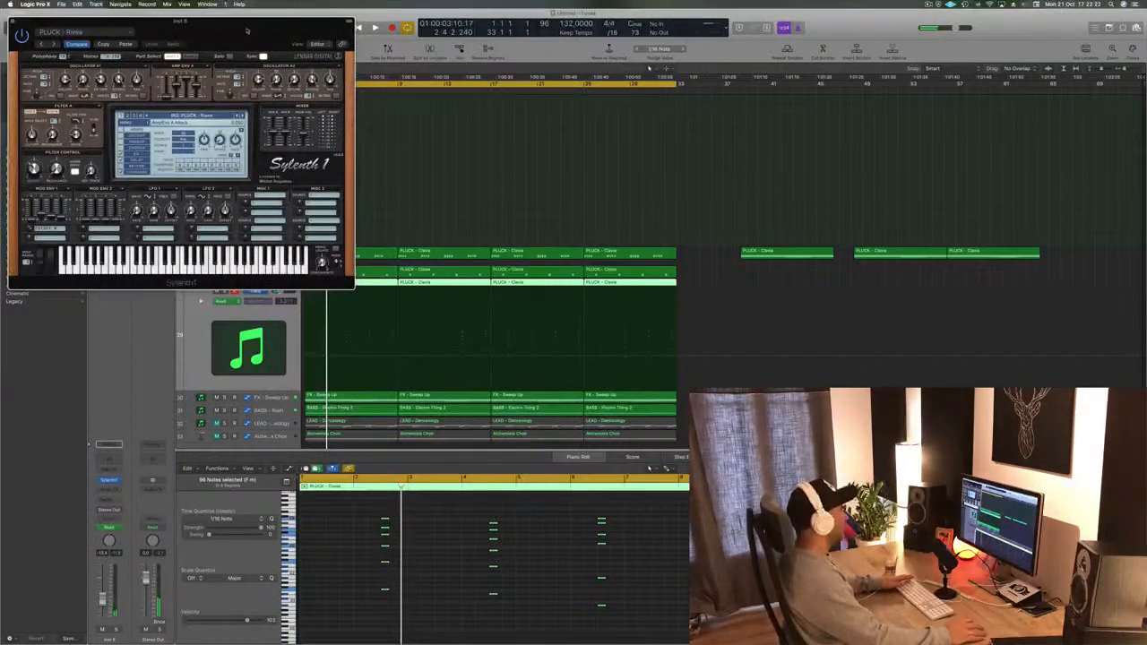
{"action": "left_click_drag", "start_coordinate": [245, 23], "coordinate": [742, 106]}
{"action": "left_click", "coordinate": [707, 192]}
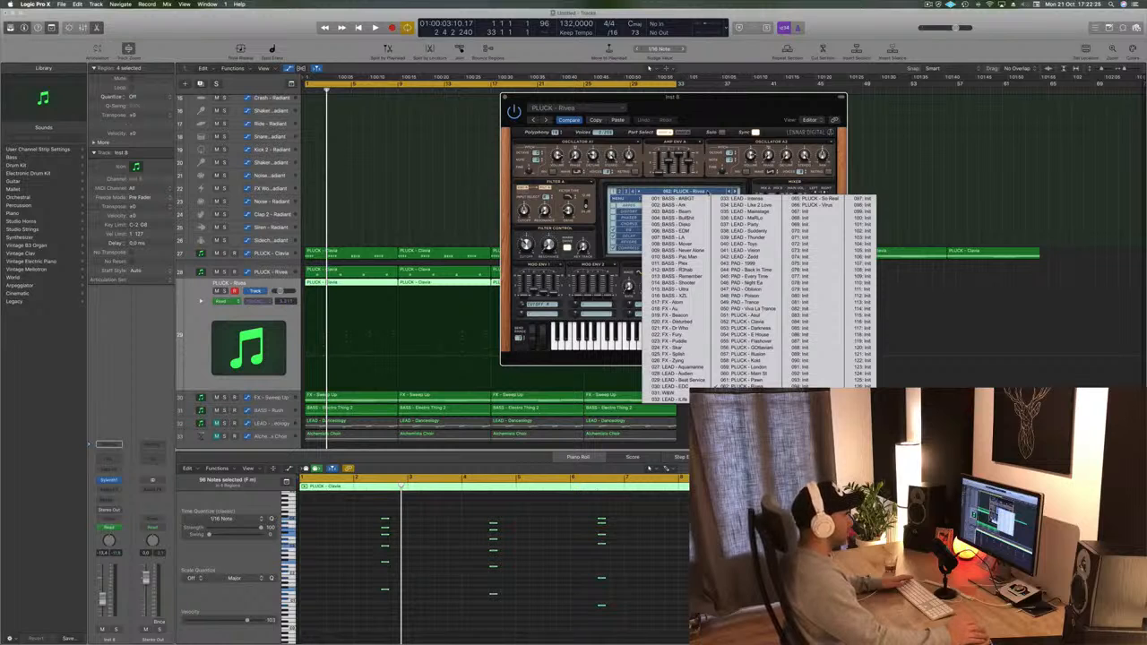
{"action": "left_click", "coordinate": [690, 199]}
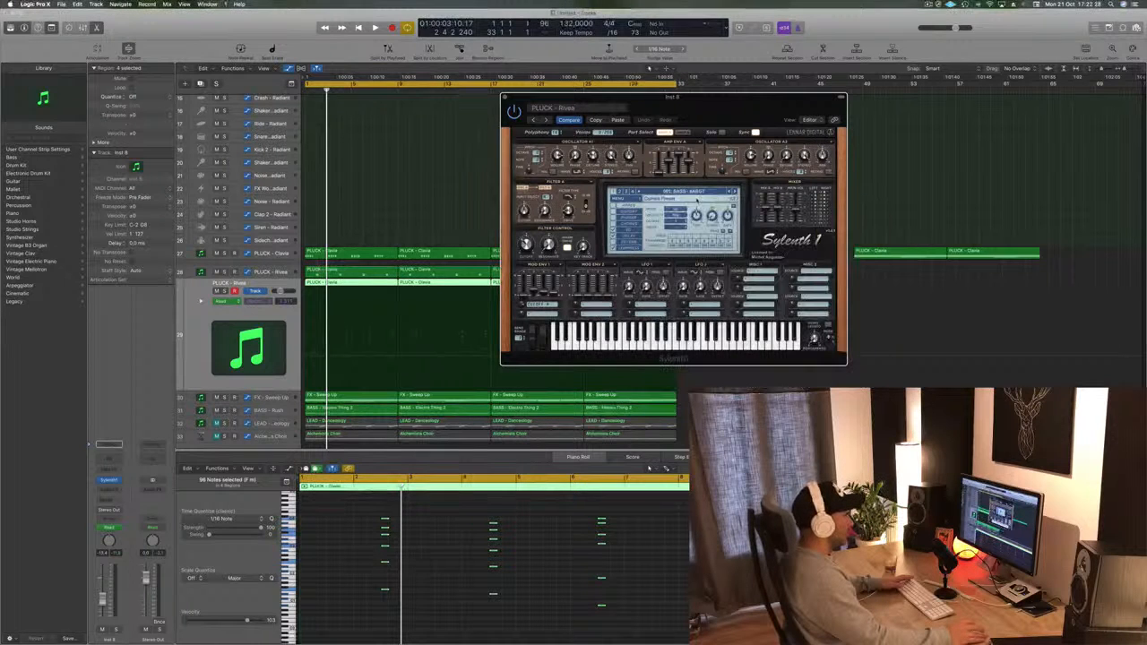
{"action": "key", "text": "space"}
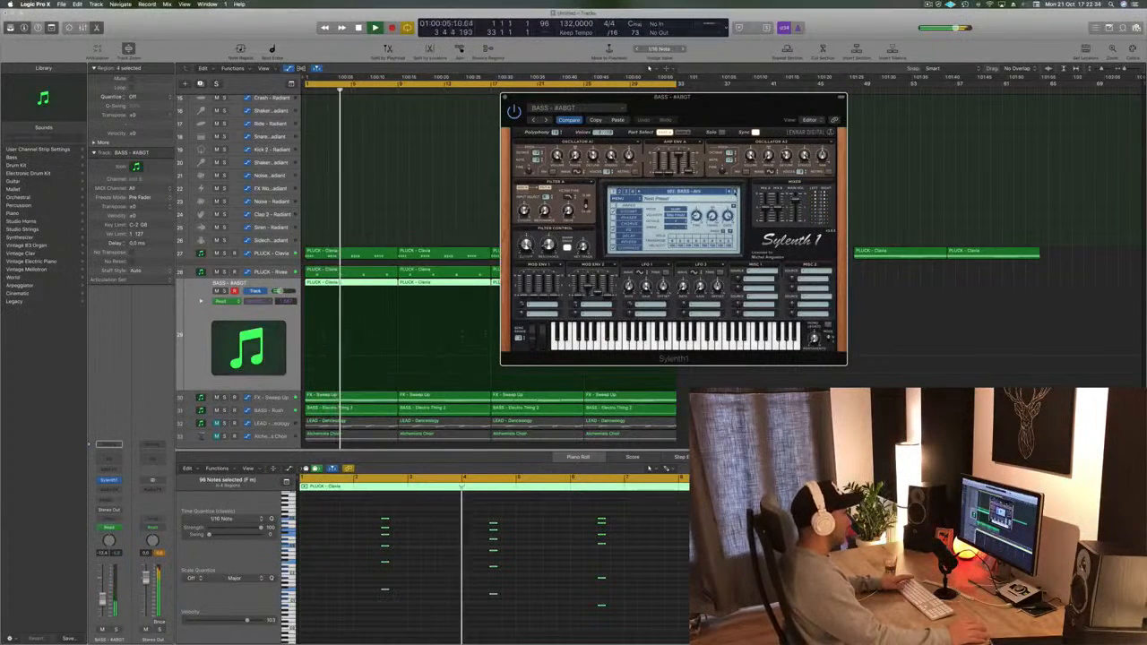
- Audition the BASS presets one after another during playback, up to BASS - Mover
{"action": "left_click", "coordinate": [734, 192]}
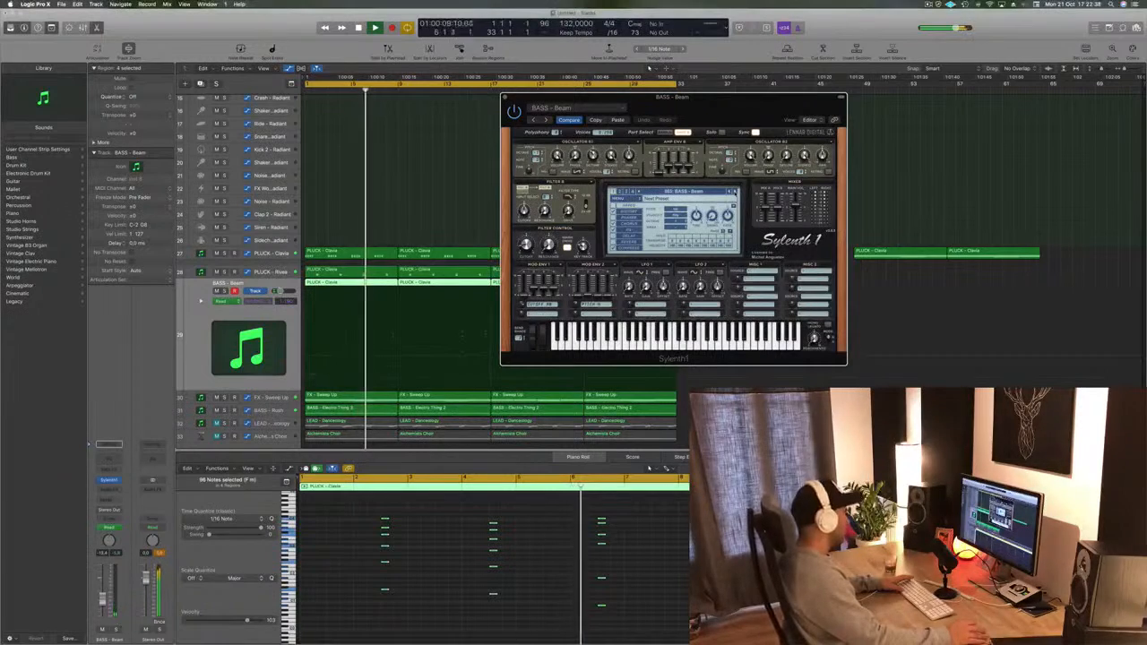
{"action": "left_click", "coordinate": [734, 192]}
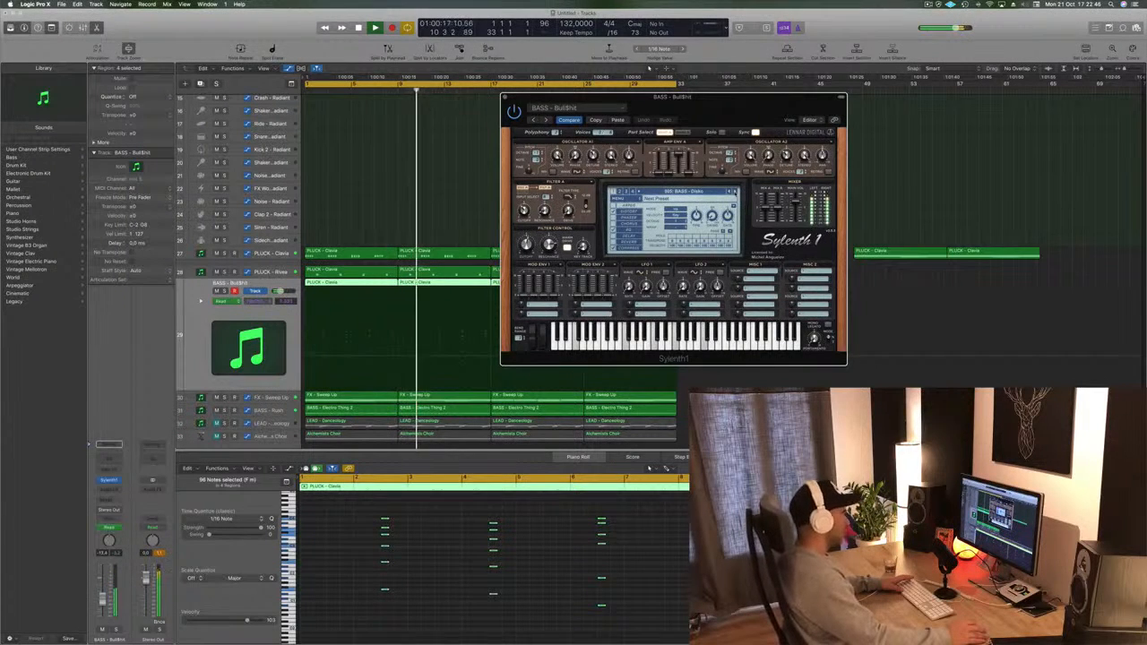
{"action": "left_click", "coordinate": [735, 192]}
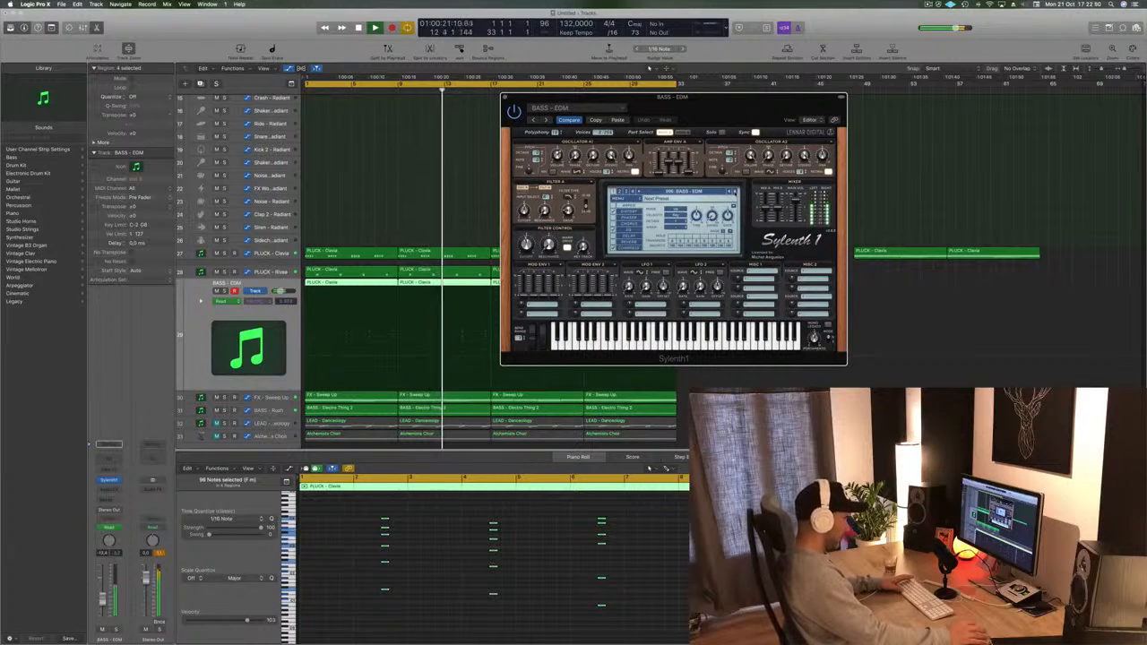
{"action": "left_click", "coordinate": [734, 192]}
- Load the PAD - 1999 preset and move the Sylenth1 window clear of the regions
{"action": "left_click", "coordinate": [691, 191]}
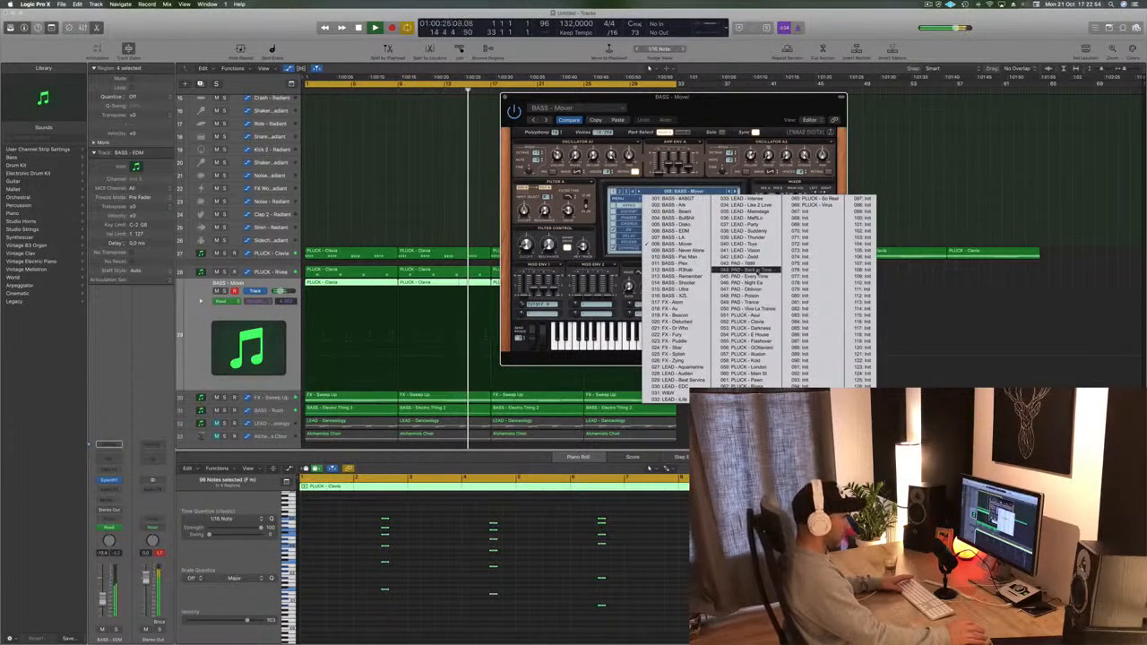
{"action": "left_click", "coordinate": [746, 263]}
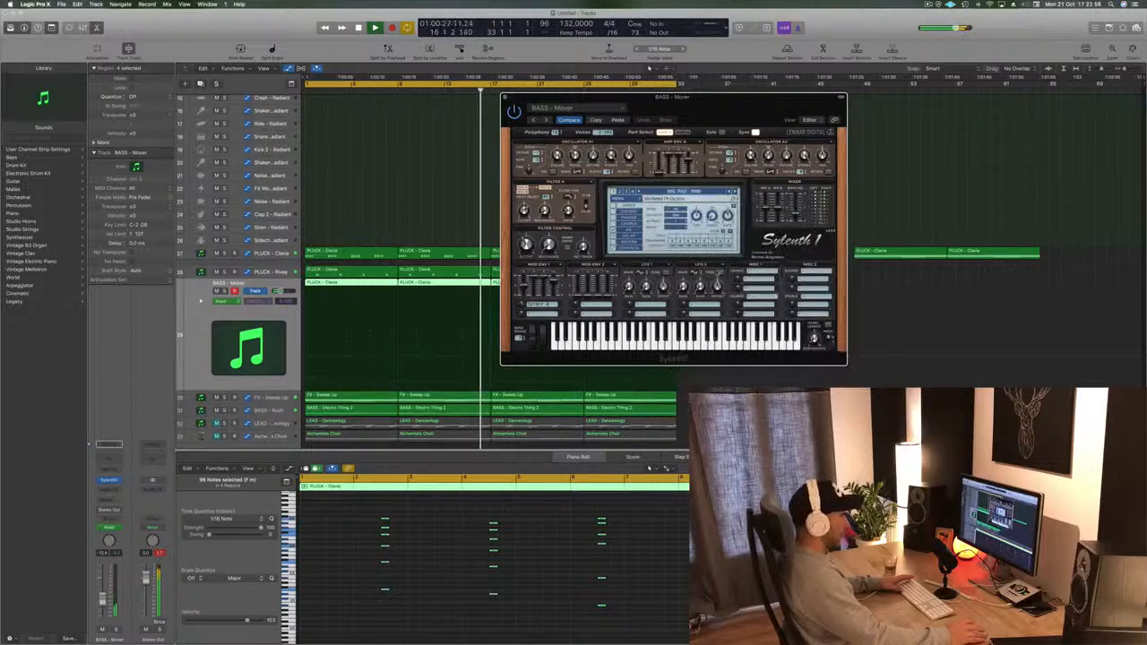
{"action": "left_click_drag", "start_coordinate": [708, 105], "coordinate": [809, 94]}
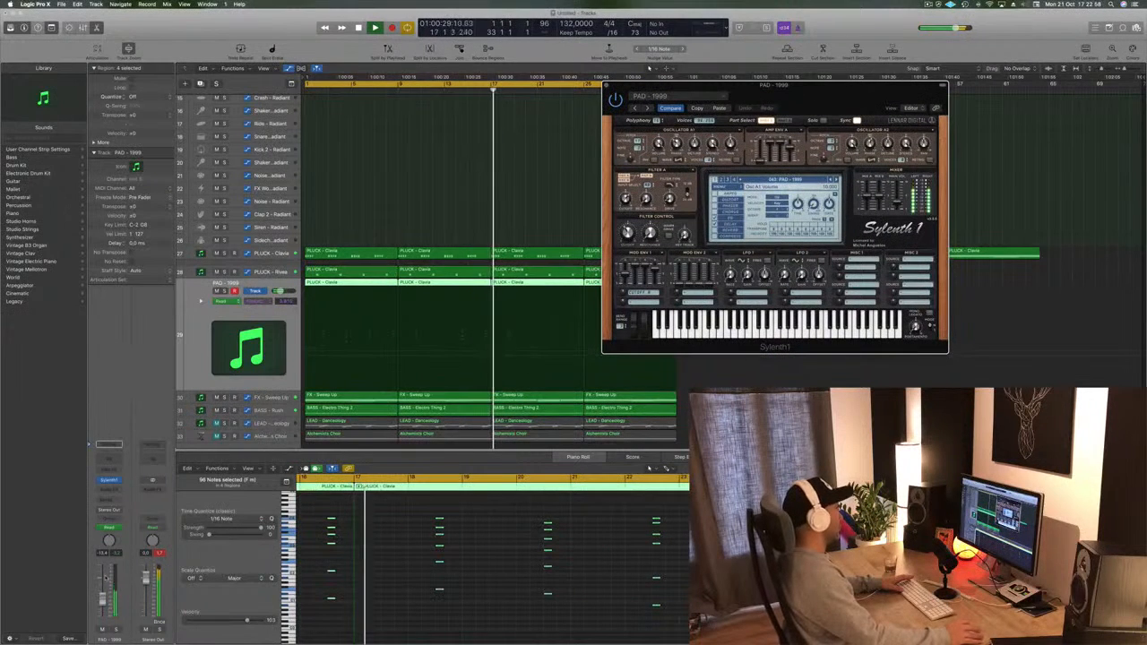
- Advance the preset through PAD - Back In Time to PAD - Every Time and raise the track's volume to about -4.8 dB
{"action": "left_click", "coordinate": [838, 178]}
{"action": "left_click", "coordinate": [838, 178]}
{"action": "key", "text": "Return"}
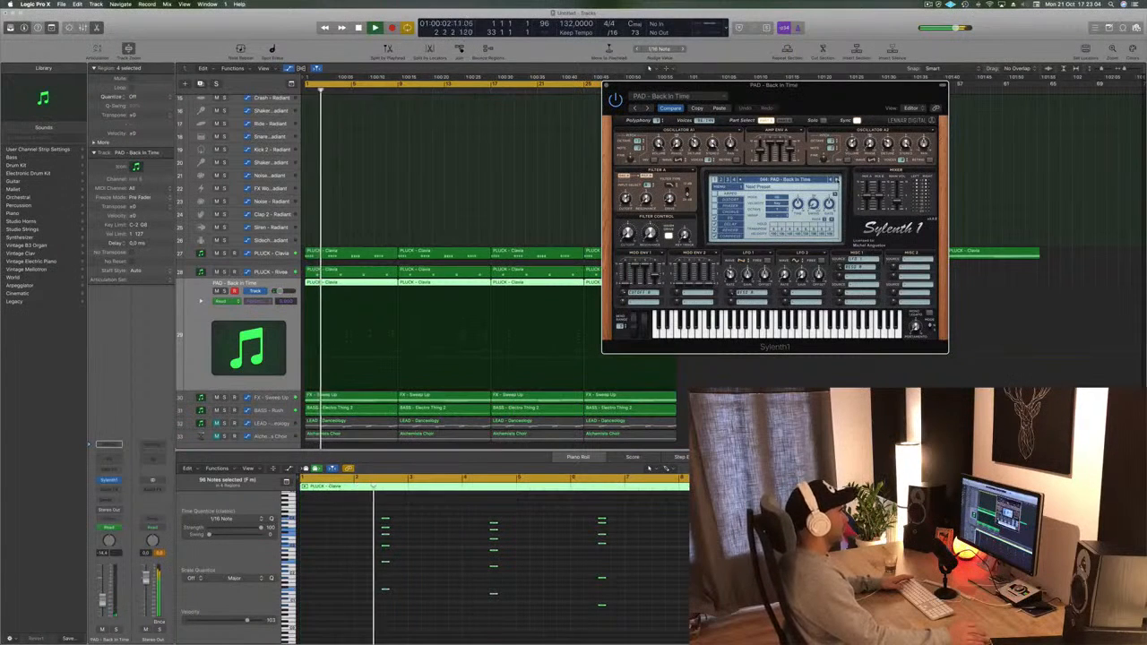
{"action": "left_click", "coordinate": [838, 179]}
{"action": "left_click_drag", "start_coordinate": [103, 602], "coordinate": [104, 598]}
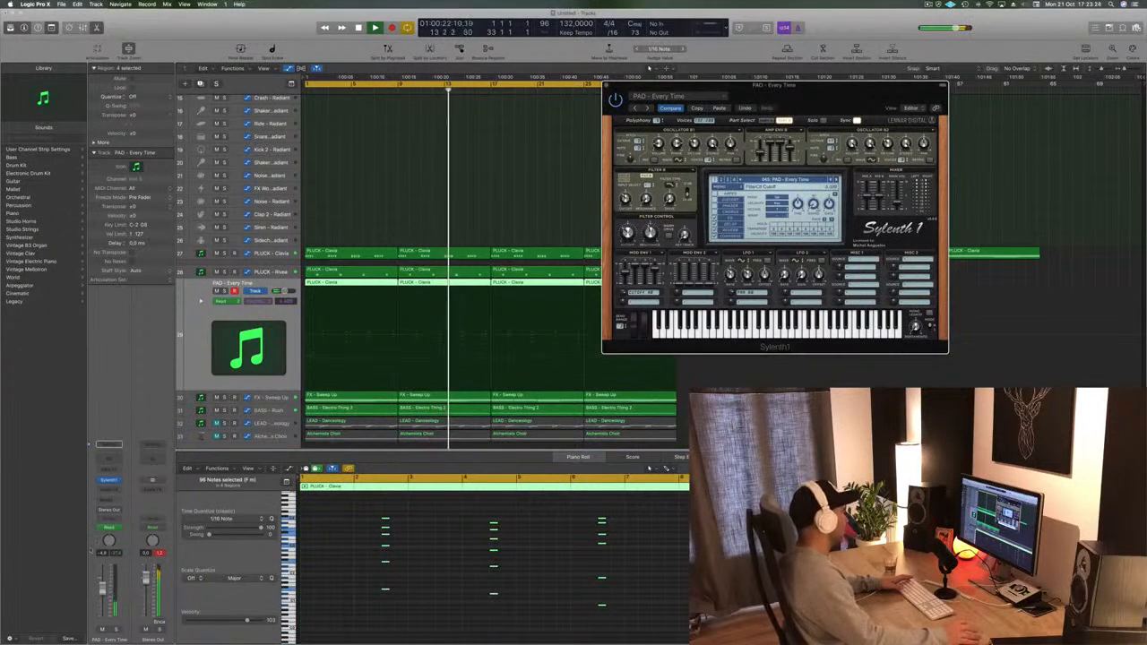
- Lengthen all notes in the pad regions to half a bar each and play the loop from the start
{"action": "left_click", "coordinate": [317, 593]}
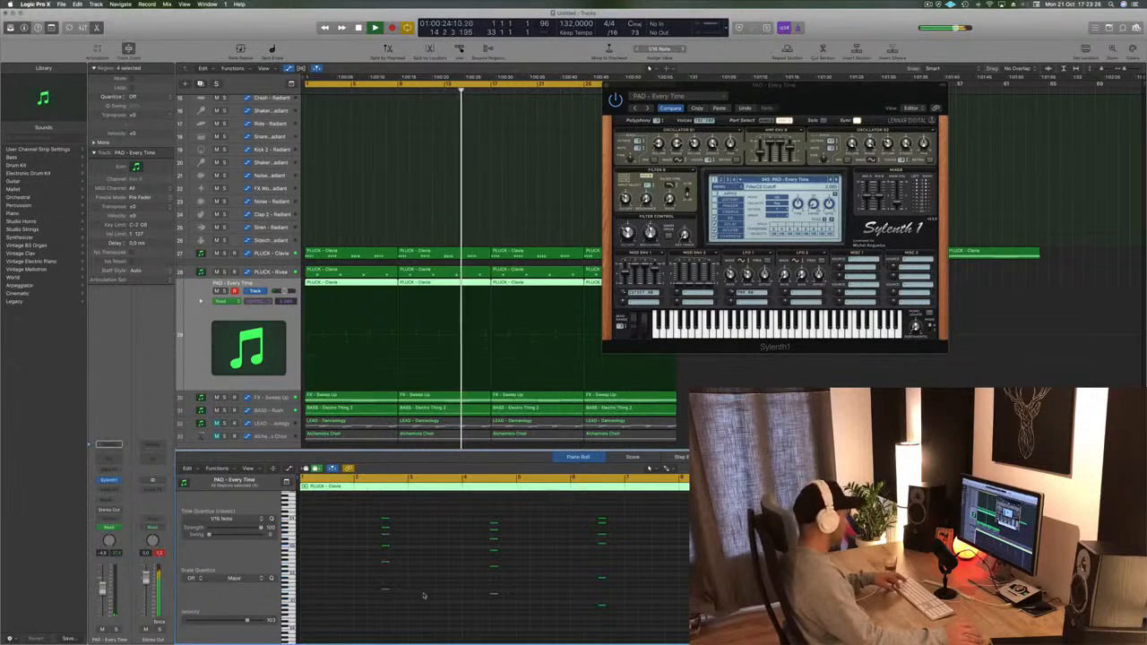
{"action": "left_click_drag", "start_coordinate": [385, 518], "coordinate": [408, 518]}
{"action": "key", "text": "space"}
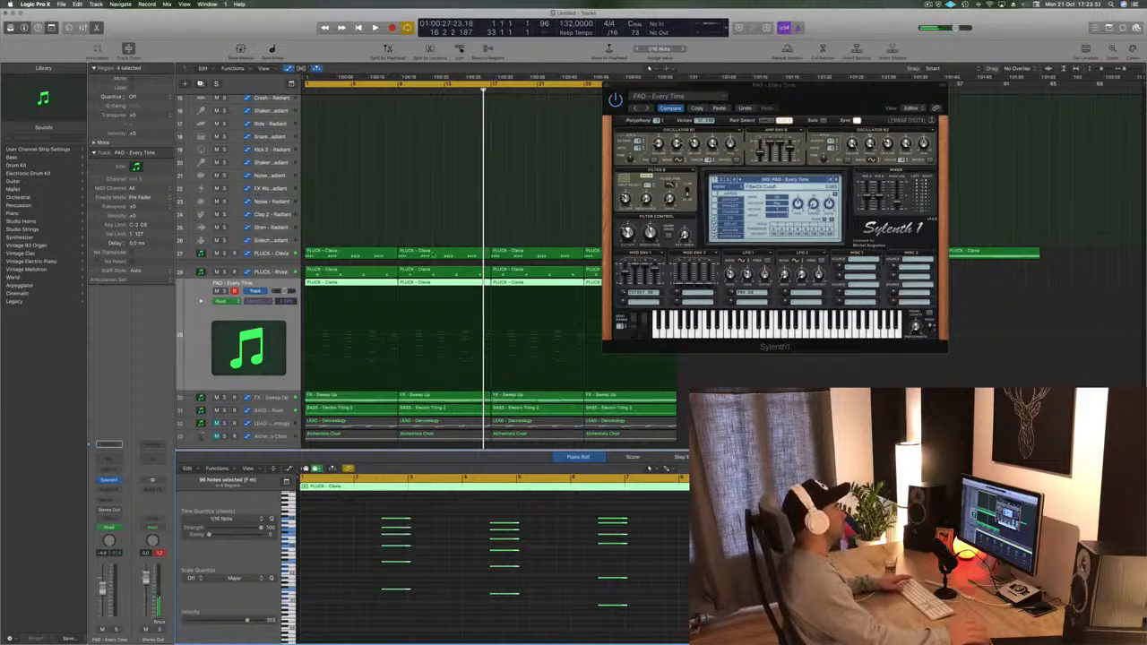
{"action": "left_click", "coordinate": [433, 151]}
{"action": "key", "text": "Return"}
{"action": "key", "text": "space"}
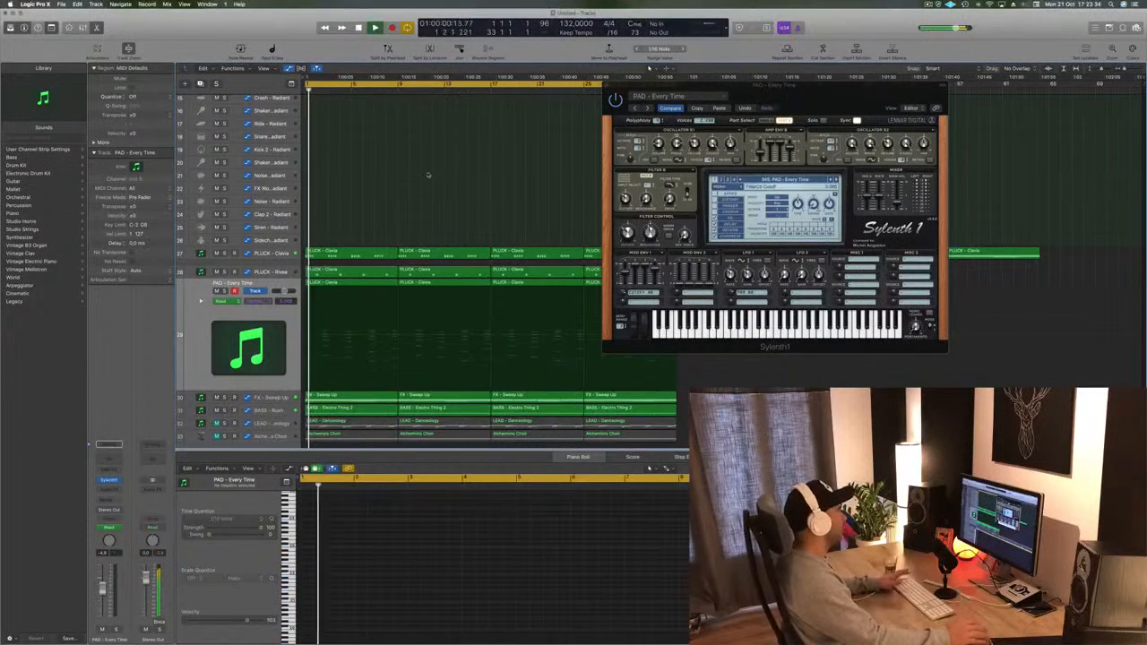
- Reselect the pad track's regions and audition the PAD presets from Night Ea and Oblivion through Trance
{"action": "left_click", "coordinate": [214, 314]}
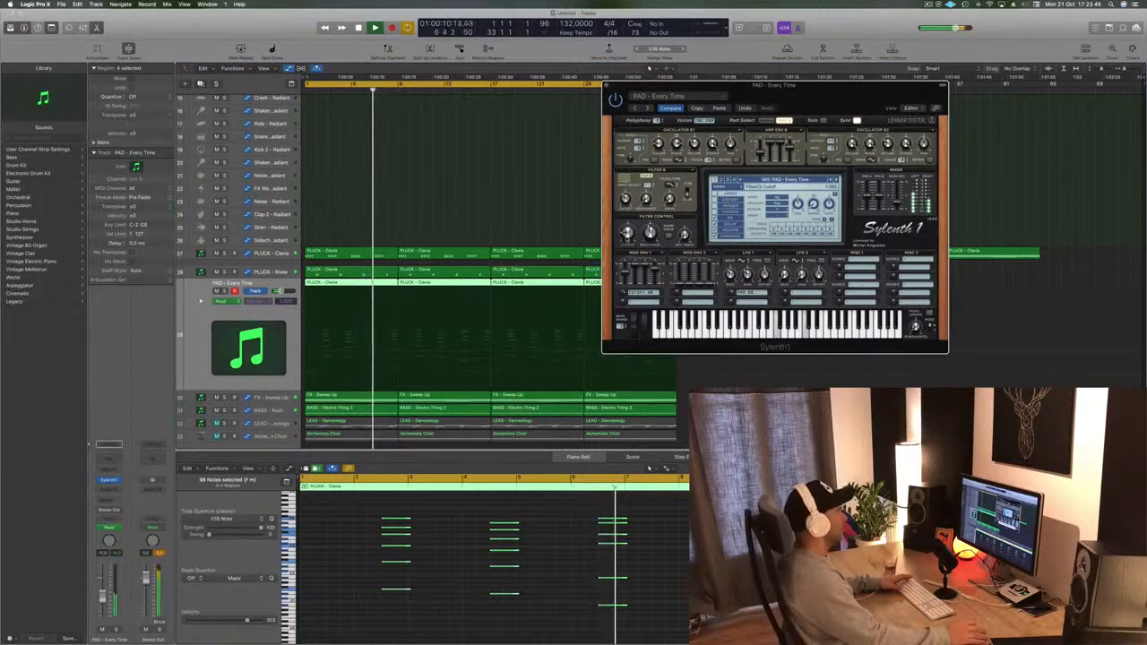
{"action": "left_click", "coordinate": [837, 180]}
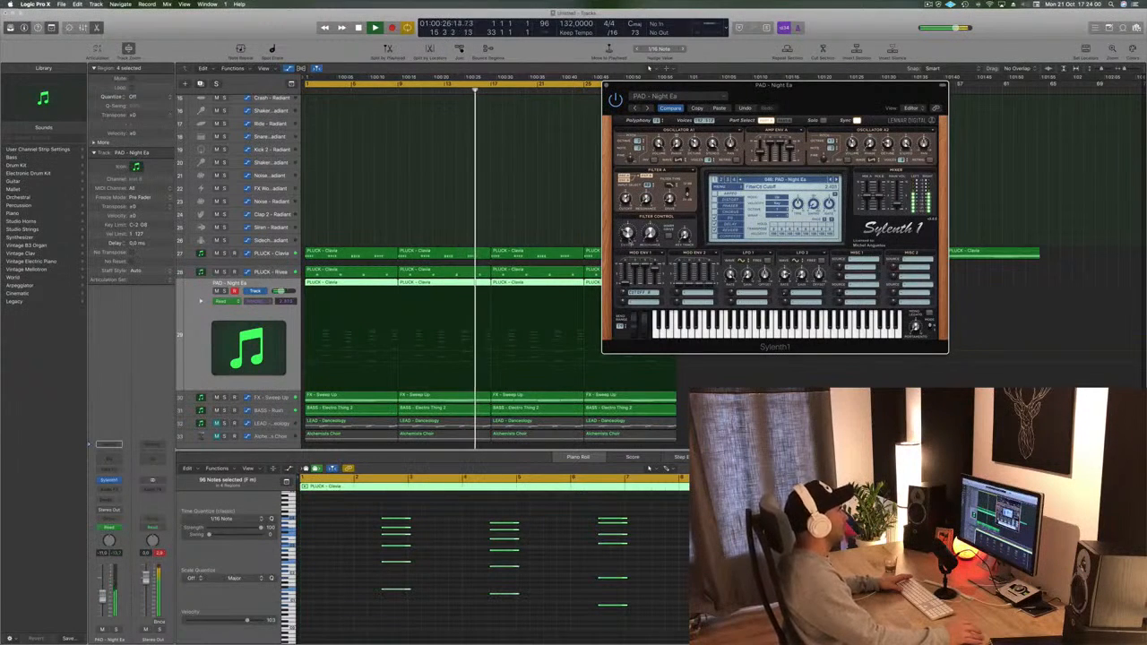
{"action": "left_click", "coordinate": [837, 180]}
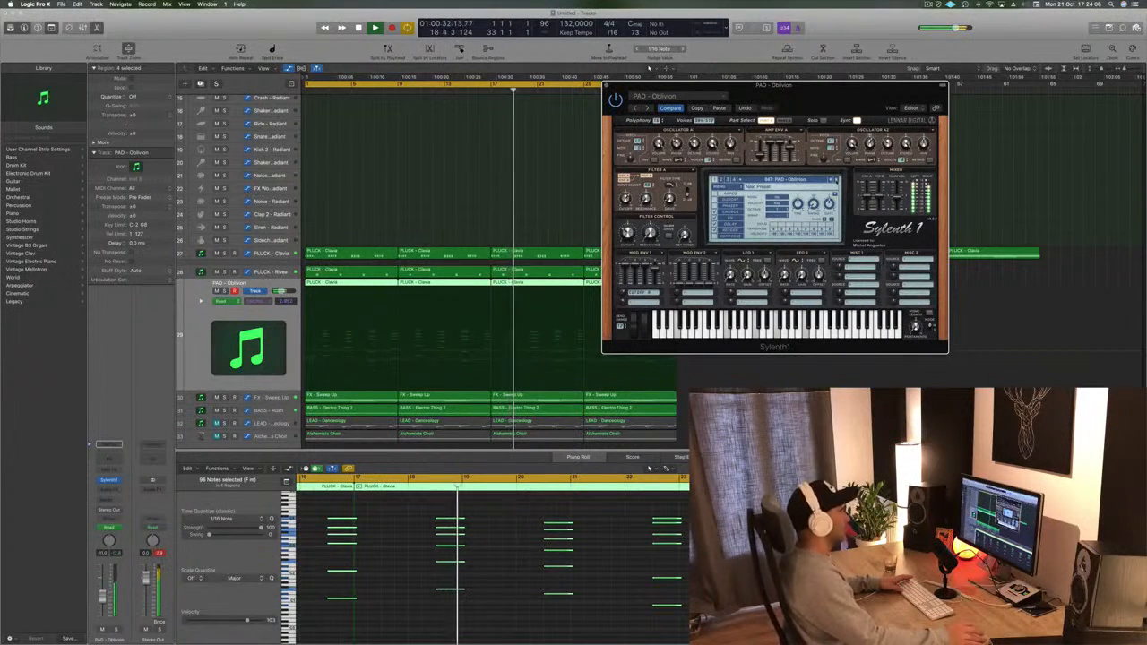
{"action": "left_click", "coordinate": [837, 180]}
{"action": "left_click", "coordinate": [837, 181]}
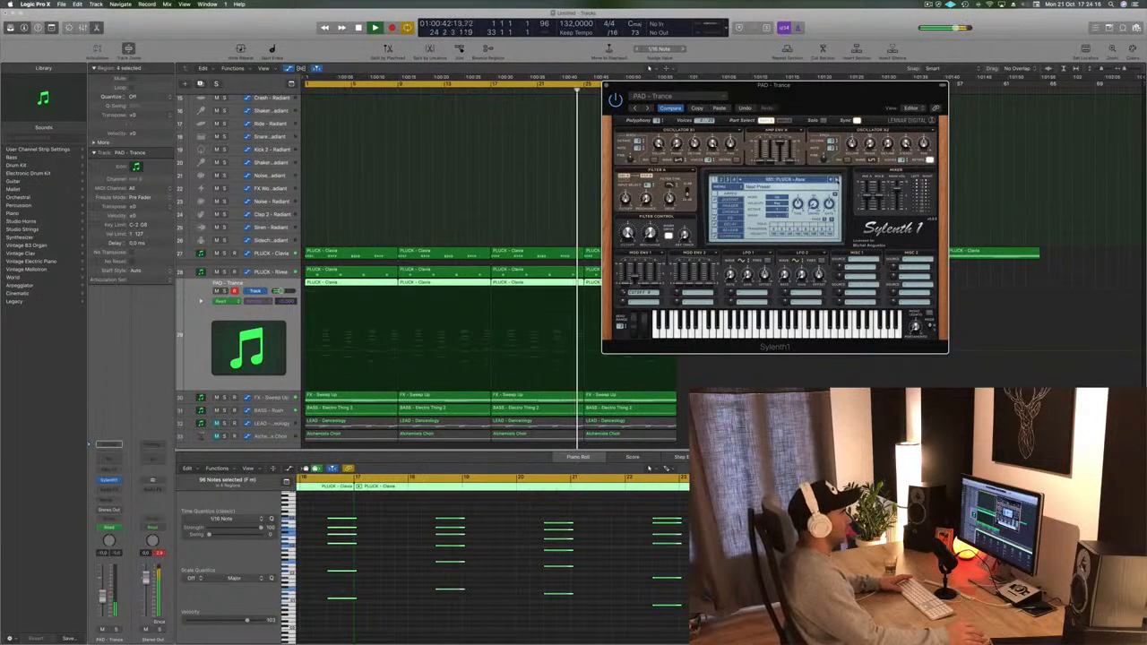
- Return the Sylenth1 preset to PAD - Back In Time and close the instrument window
{"action": "left_click", "coordinate": [830, 180]}
{"action": "left_click", "coordinate": [830, 180]}
{"action": "left_click", "coordinate": [831, 180]}
{"action": "left_click", "coordinate": [830, 180]}
{"action": "left_click", "coordinate": [830, 180]}
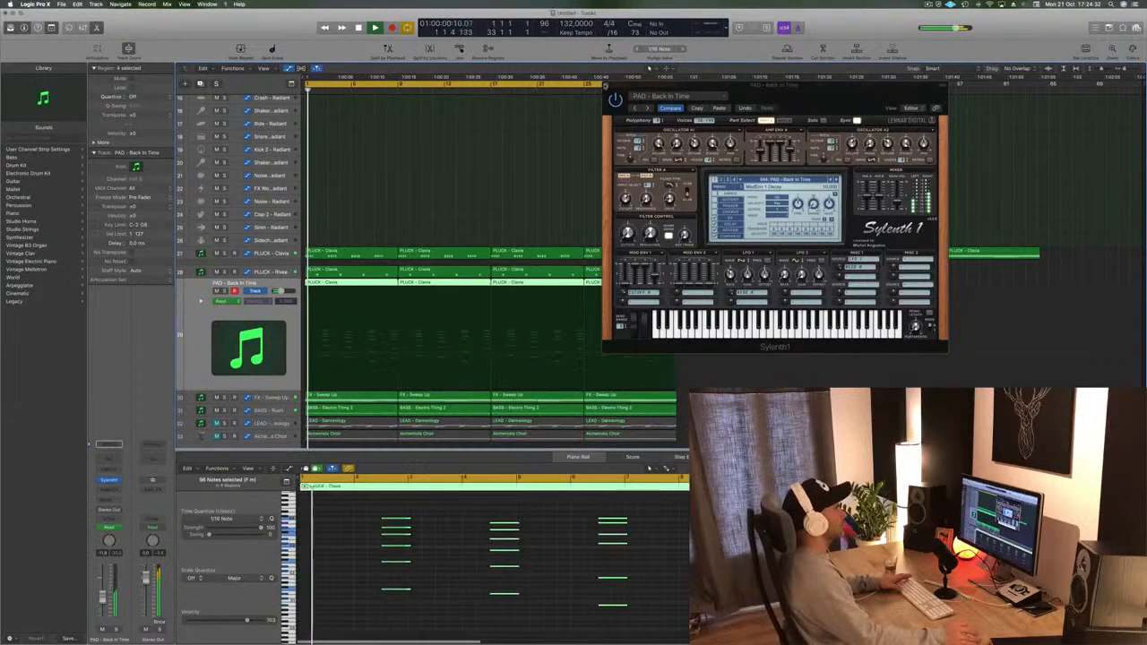
{"action": "left_click", "coordinate": [607, 85]}
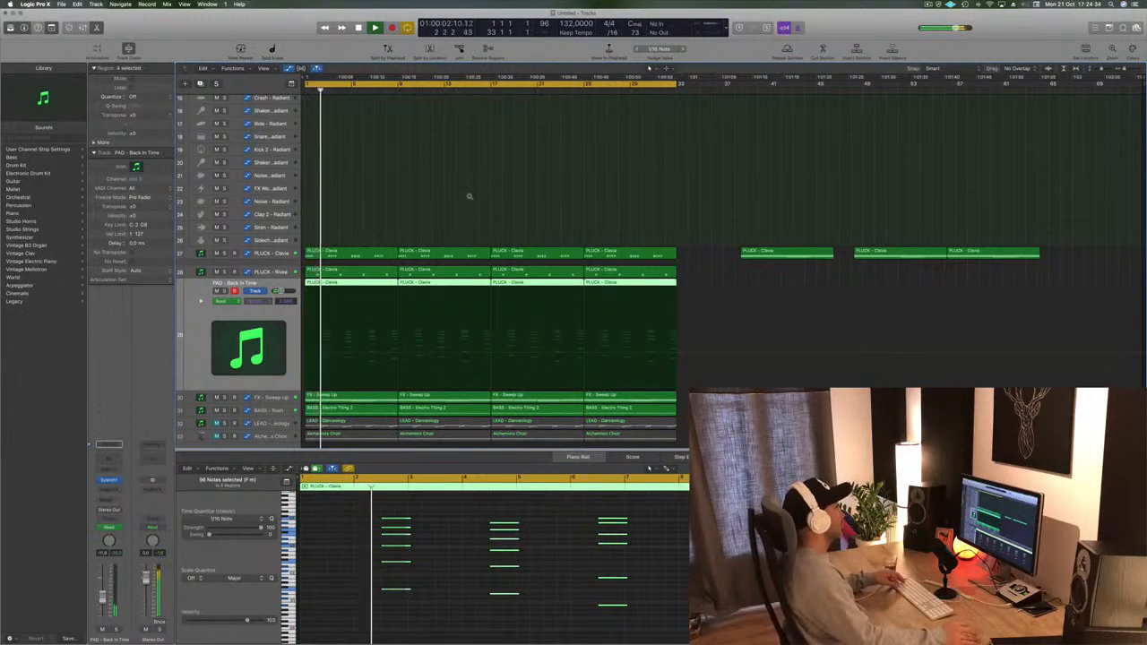
- Select the PLUCK - Rivea track, lower its volume to about -20 dB and restart playback from the beginning
{"action": "scroll", "coordinate": [399, 224], "scroll_direction": "down", "scroll_amount": 2}
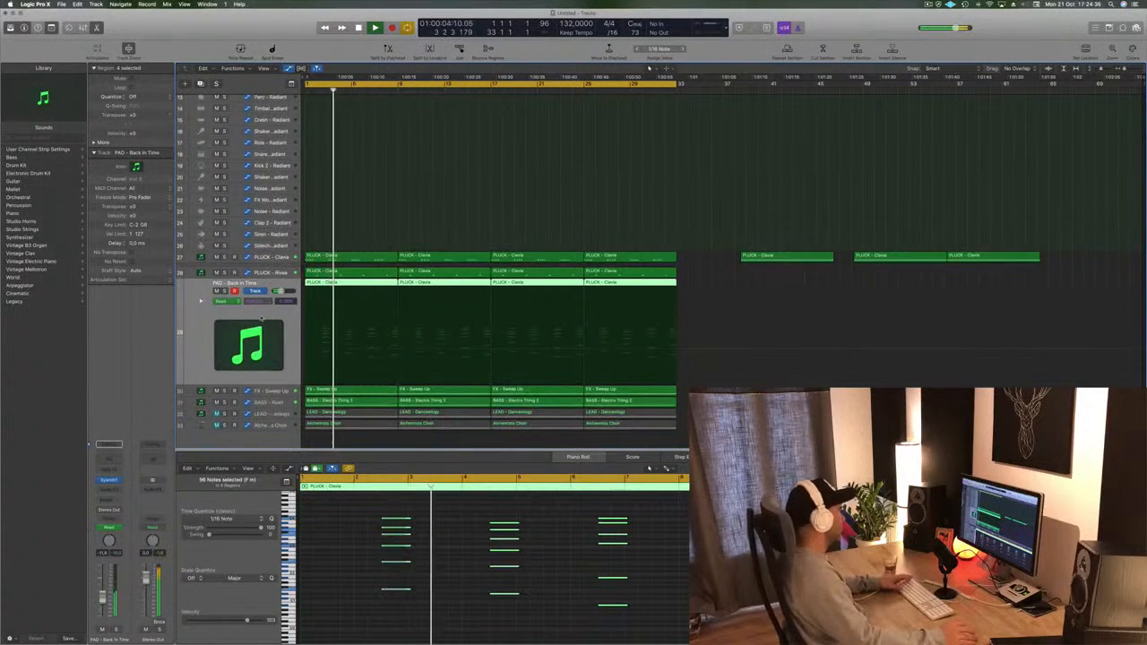
{"action": "left_click", "coordinate": [261, 273]}
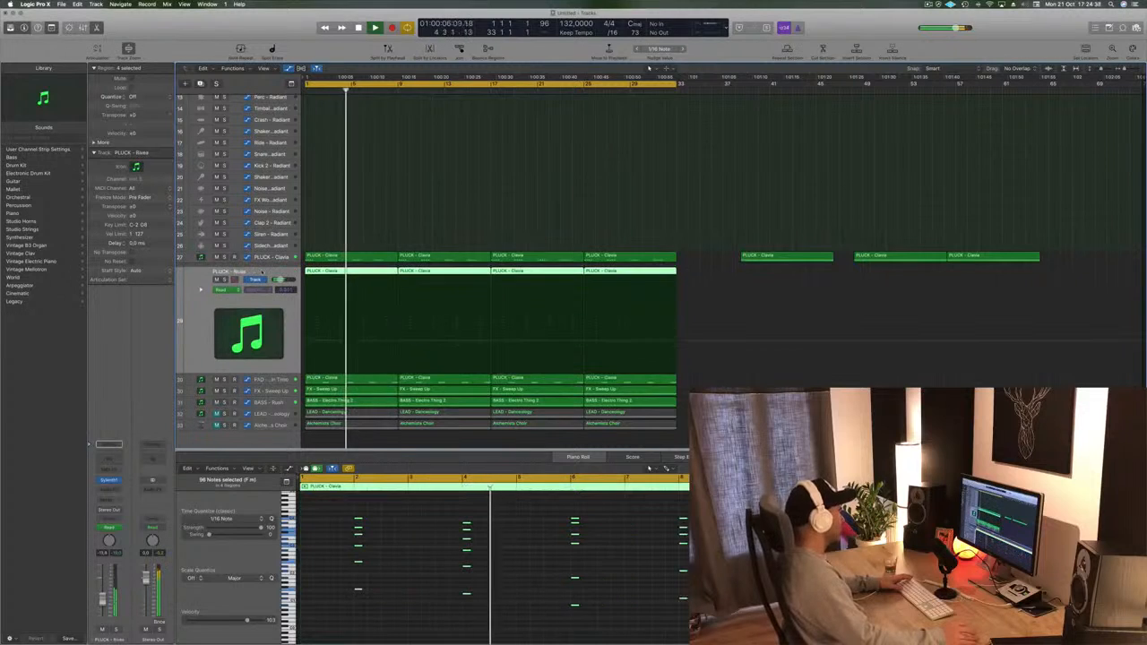
{"action": "key", "text": "Return"}
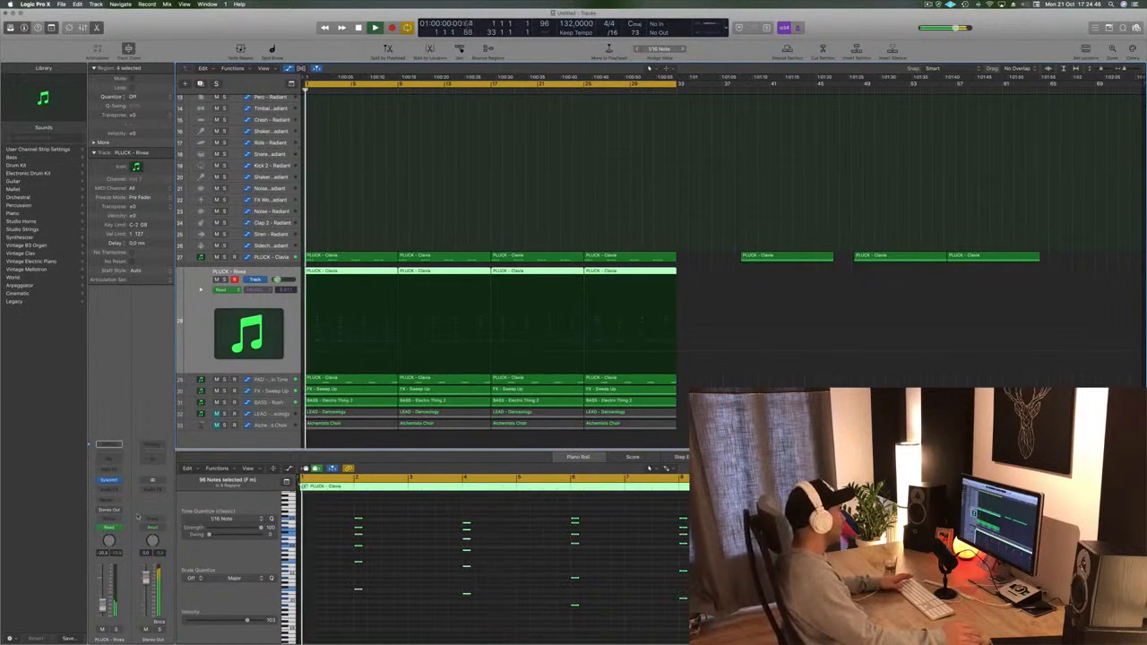
- Unmute the Alchemists Choir track and set its volume to about -10.8 dB while playing the loop
{"action": "left_click", "coordinate": [263, 425]}
{"action": "key", "text": "space"}
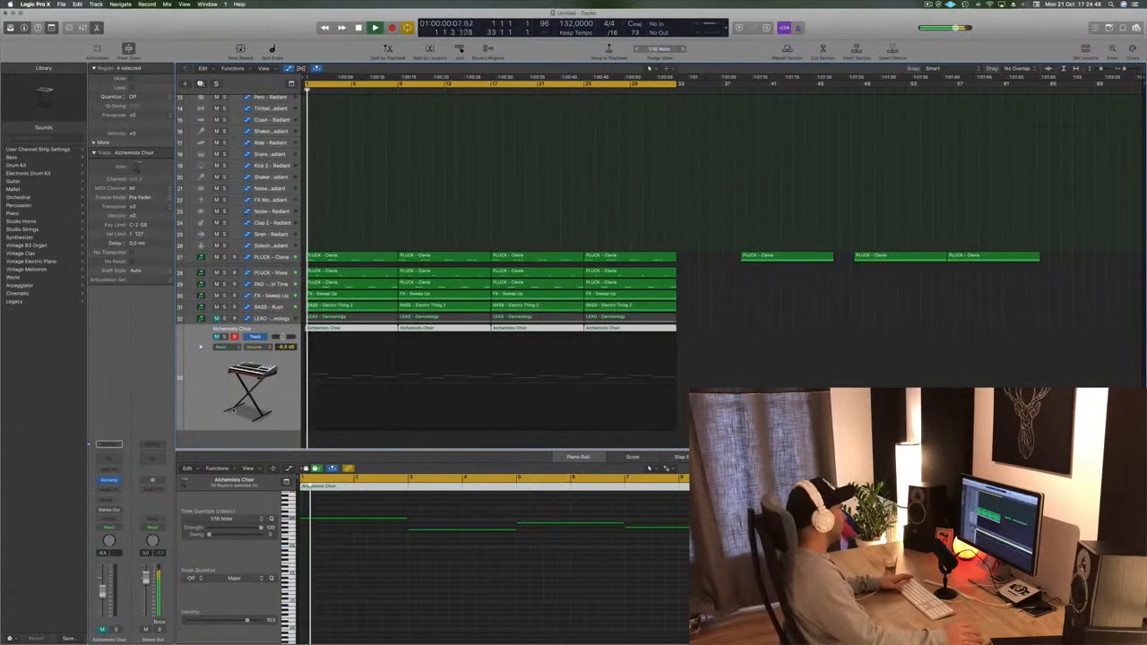
{"action": "left_click", "coordinate": [322, 487]}
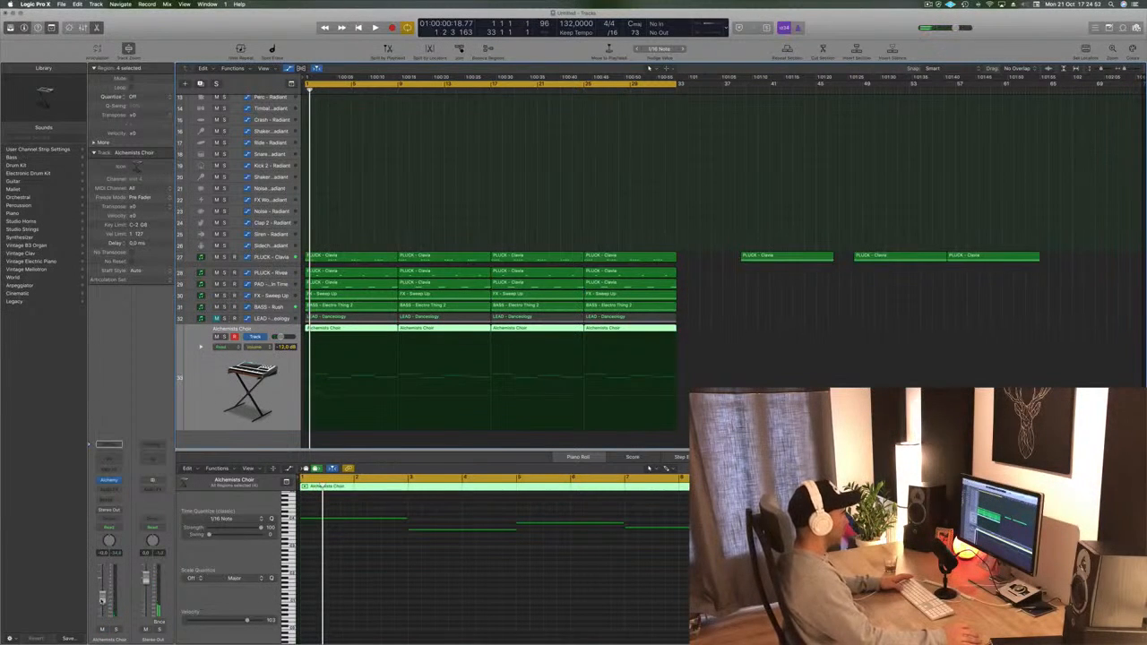
{"action": "key", "text": "space"}
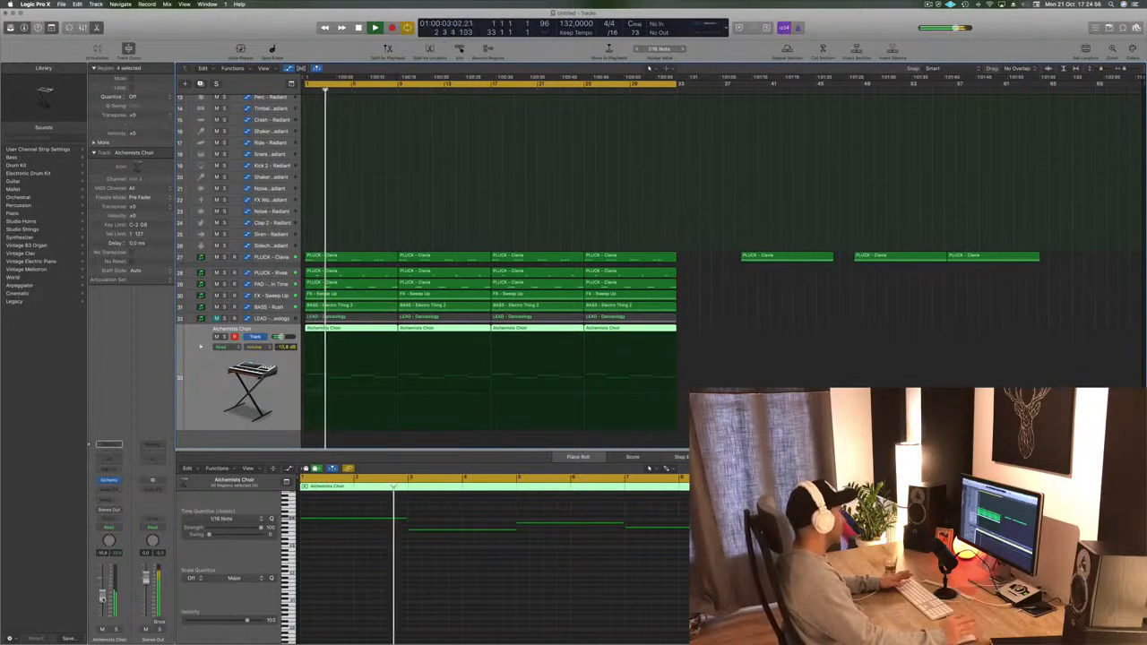
- Add a send to Bus 5 on the Alchemists Choir track
{"action": "left_click", "coordinate": [111, 493]}
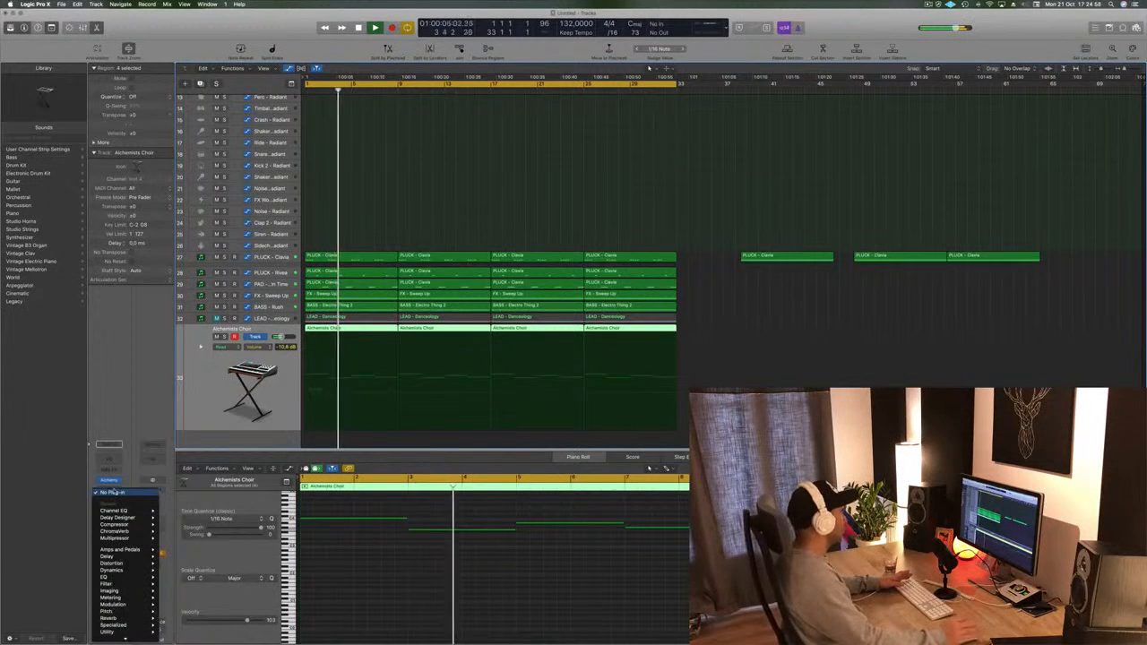
{"action": "left_click", "coordinate": [111, 493]}
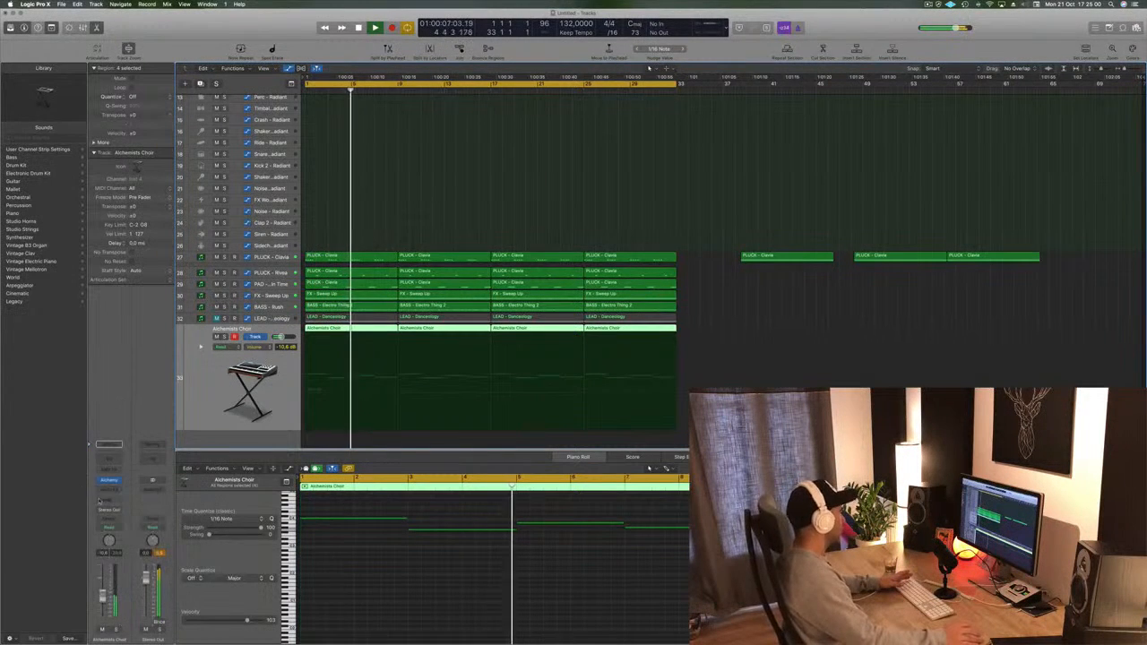
{"action": "left_click", "coordinate": [106, 502]}
{"action": "mouse_move", "coordinate": [105, 513]}
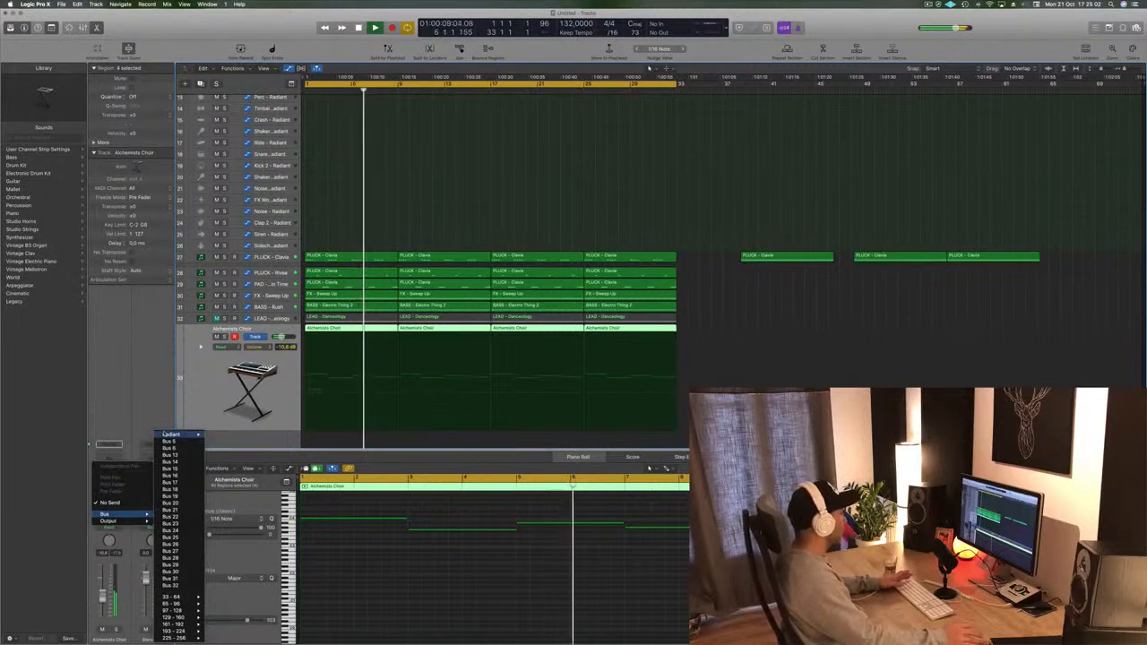
{"action": "left_click", "coordinate": [169, 441]}
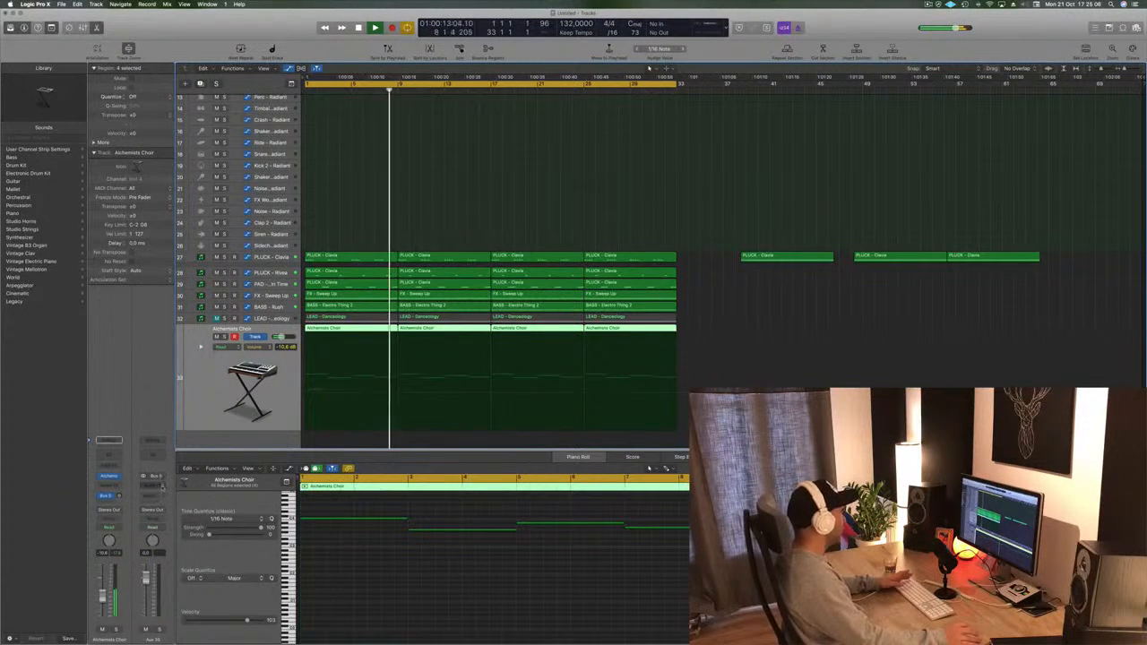
- Insert a stereo SilverVerb reverb on the aux channel fed by Bus 5
{"action": "left_click", "coordinate": [152, 488]}
{"action": "mouse_move", "coordinate": [176, 528]}
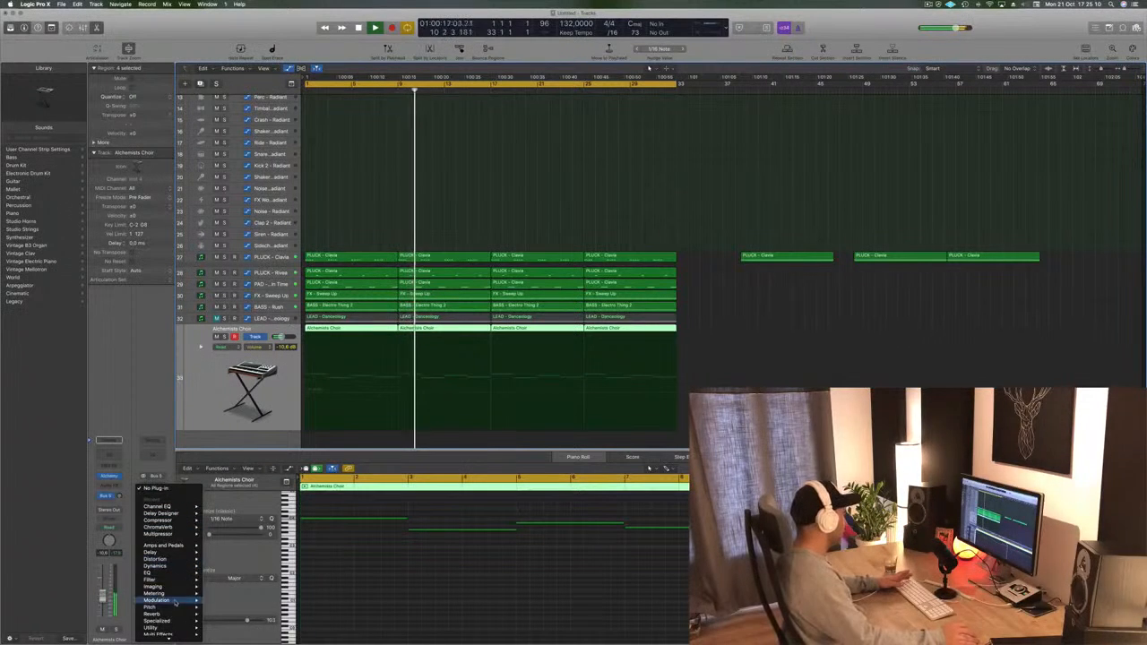
{"action": "mouse_move", "coordinate": [176, 614]}
{"action": "mouse_move", "coordinate": [241, 615]}
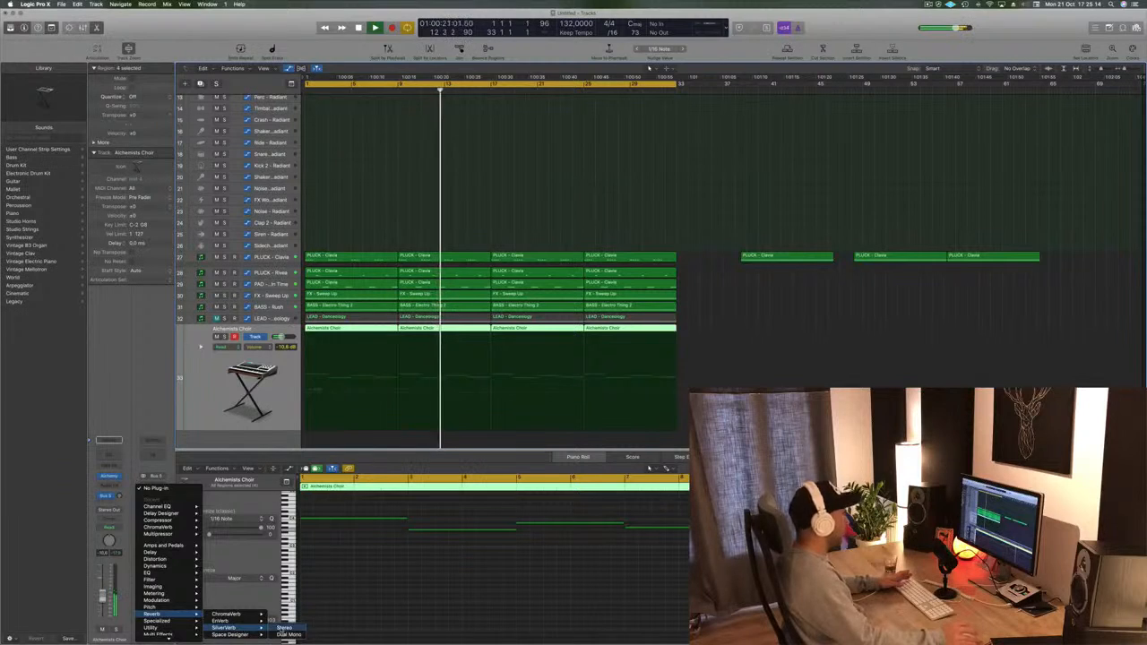
{"action": "left_click", "coordinate": [283, 628]}
- Load the grandiose preset in the SilverVerb and close the plug-in window
{"action": "left_click_drag", "start_coordinate": [250, 18], "coordinate": [769, 77]}
{"action": "left_click", "coordinate": [353, 96]}
{"action": "left_click", "coordinate": [310, 239]}
{"action": "left_click", "coordinate": [650, 68]}
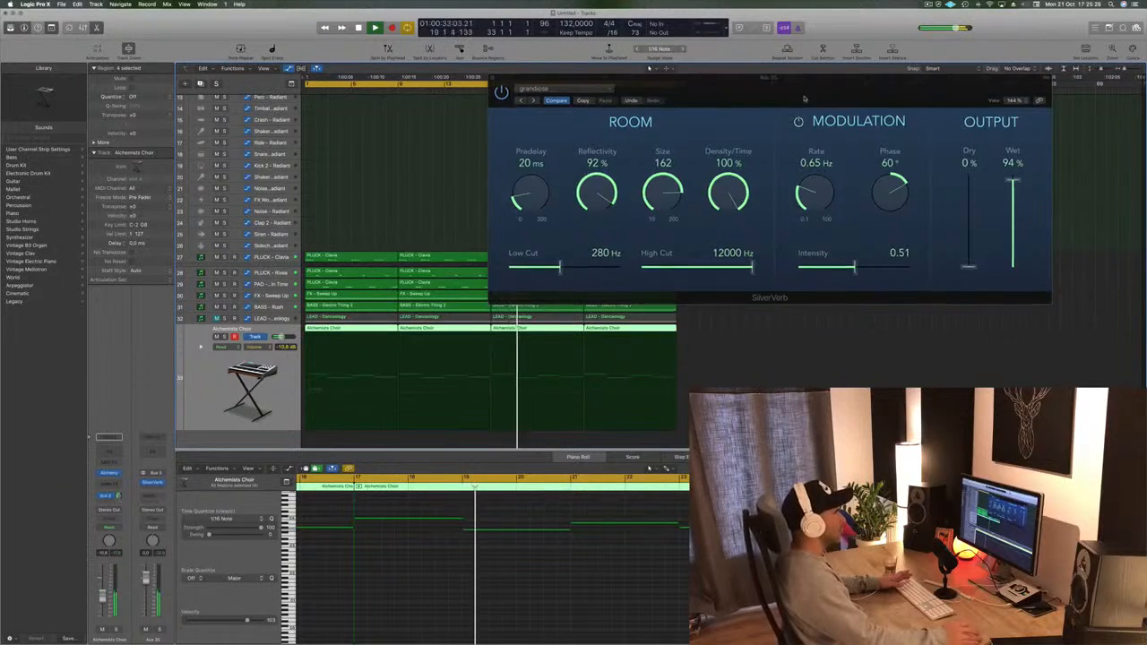
{"action": "left_click_drag", "start_coordinate": [611, 79], "coordinate": [507, 122]}
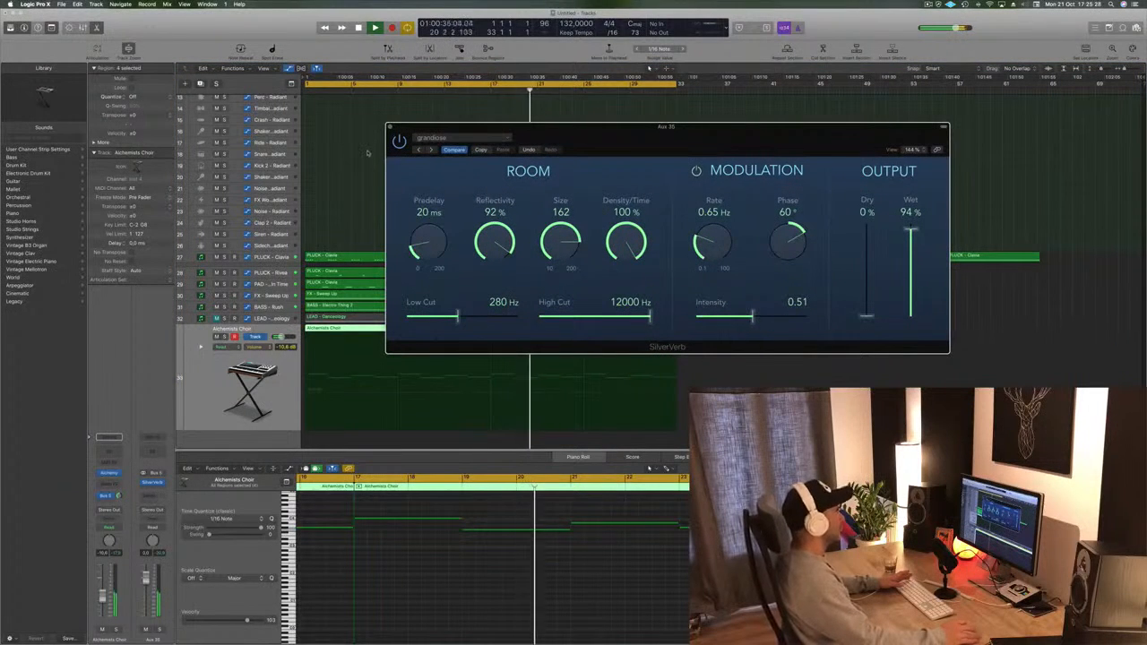
{"action": "left_click", "coordinate": [389, 127]}
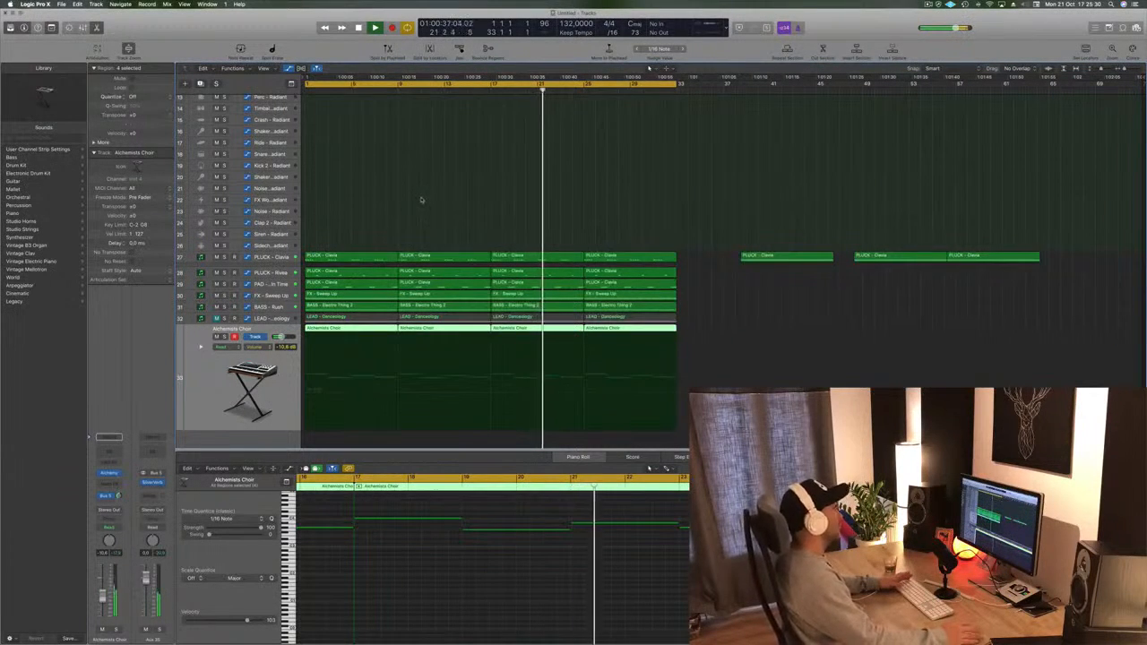
- Unmute the LEAD - Danceology track, set its volume to about -12 dB and play from the beginning
{"action": "left_click", "coordinate": [428, 191]}
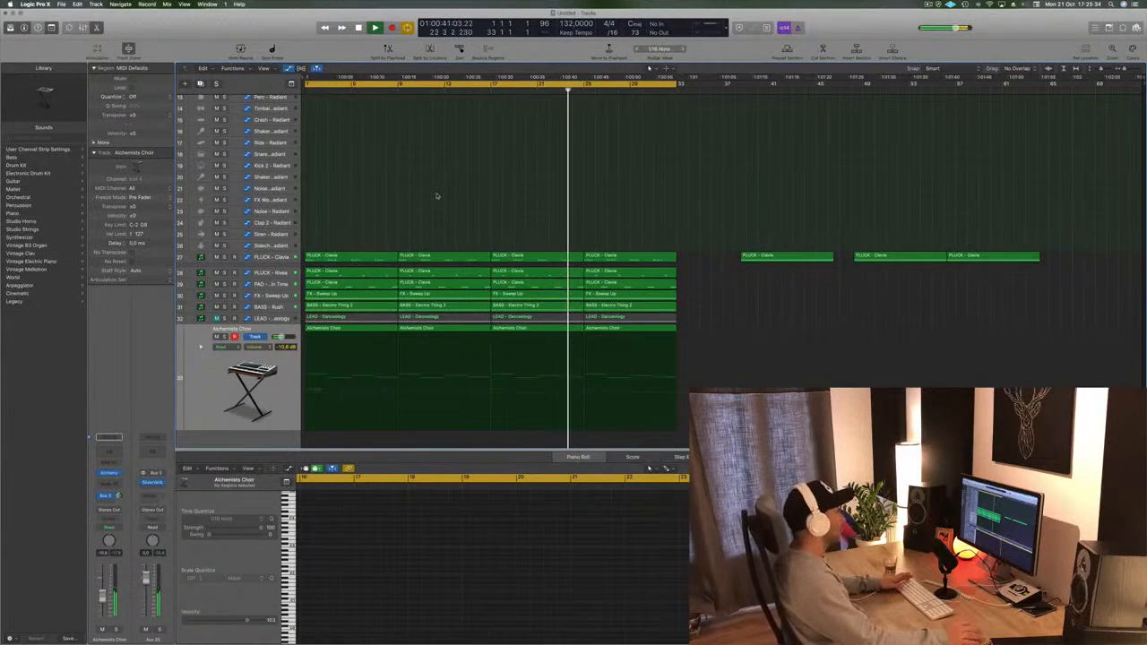
{"action": "scroll", "coordinate": [445, 215], "scroll_direction": "up", "scroll_amount": 5}
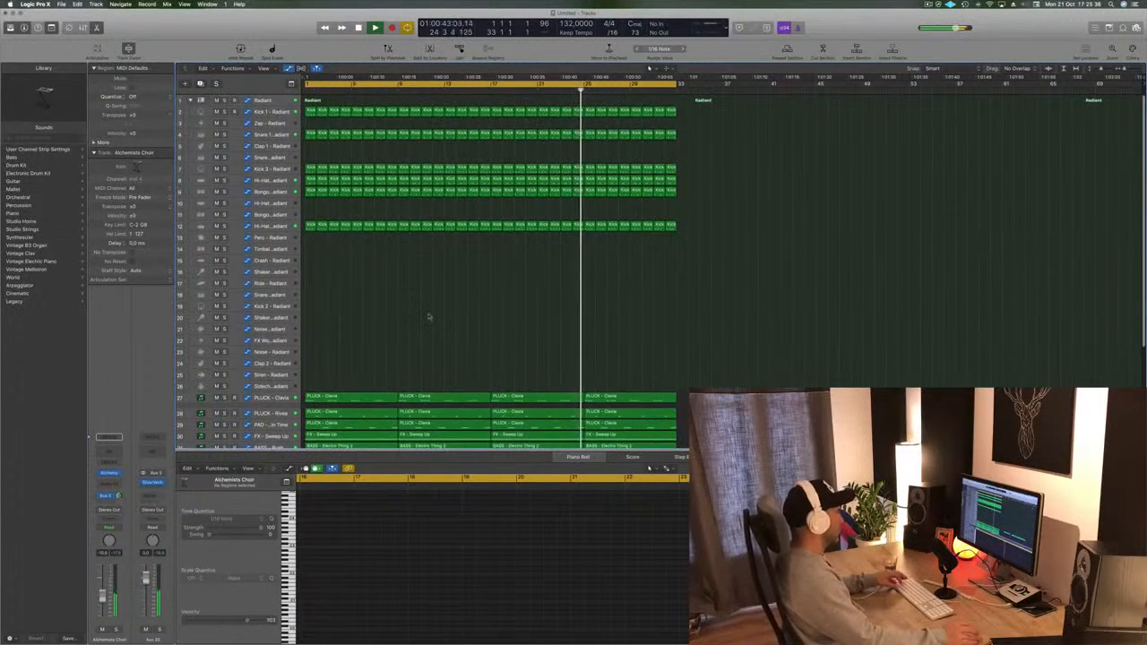
{"action": "scroll", "coordinate": [434, 305], "scroll_direction": "down", "scroll_amount": 5}
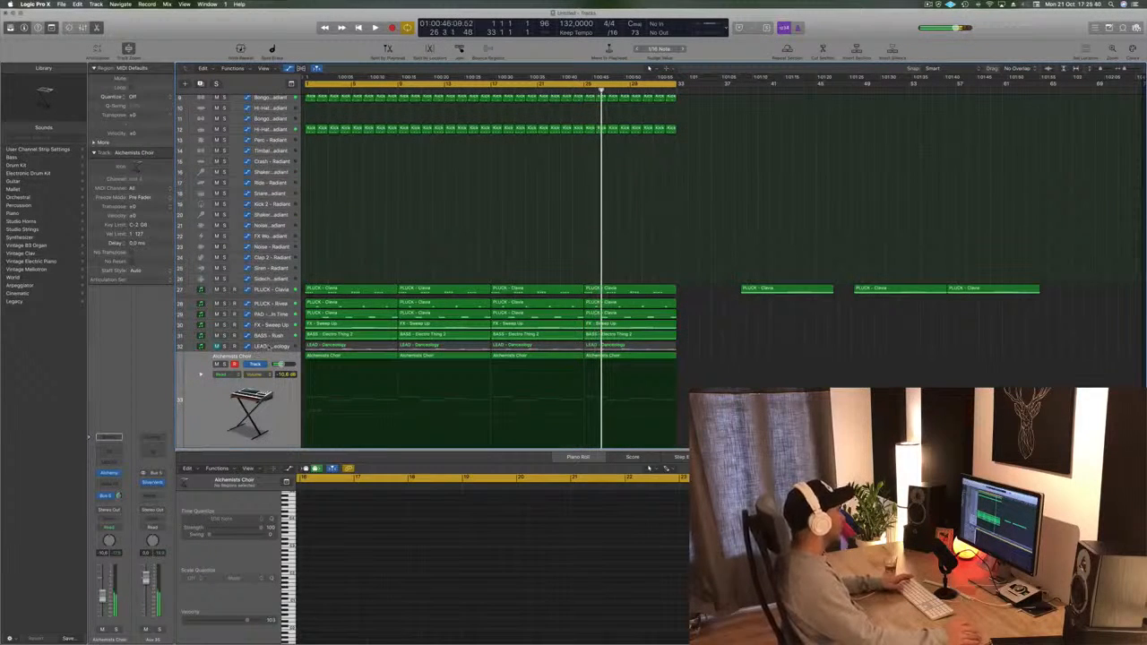
{"action": "left_click", "coordinate": [267, 347]}
{"action": "left_click", "coordinate": [216, 354]}
{"action": "key", "text": "Return"}
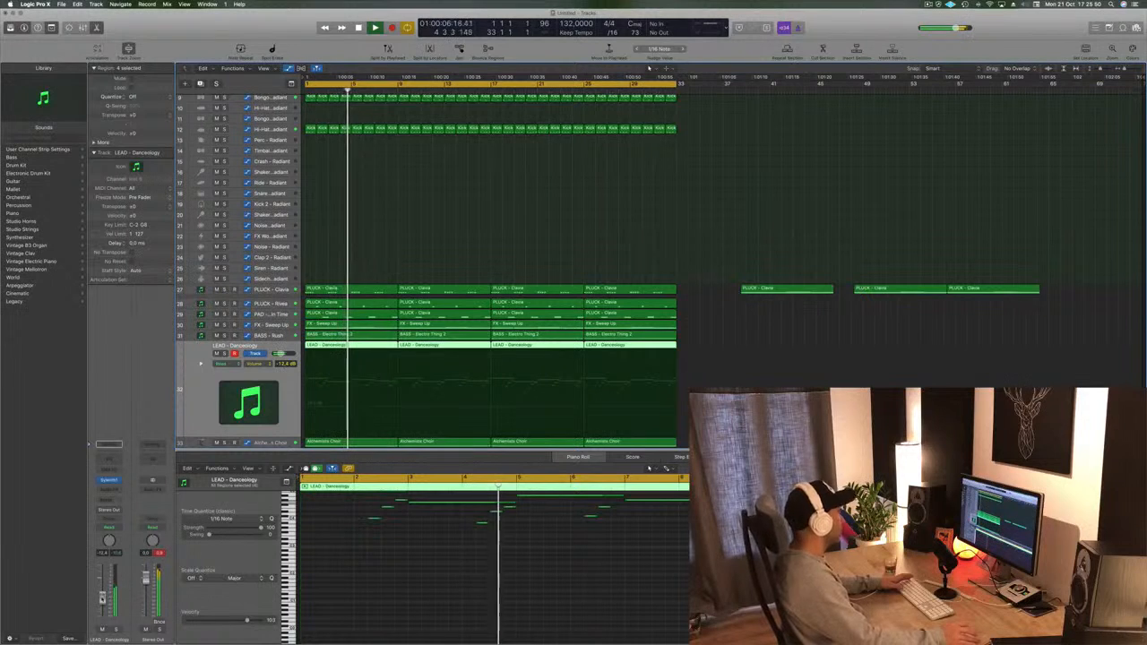
- Add a Channel EQ to the LEAD - Danceology track with a 24 dB/Oct low cut at about 405 Hz
{"action": "left_click", "coordinate": [110, 458]}
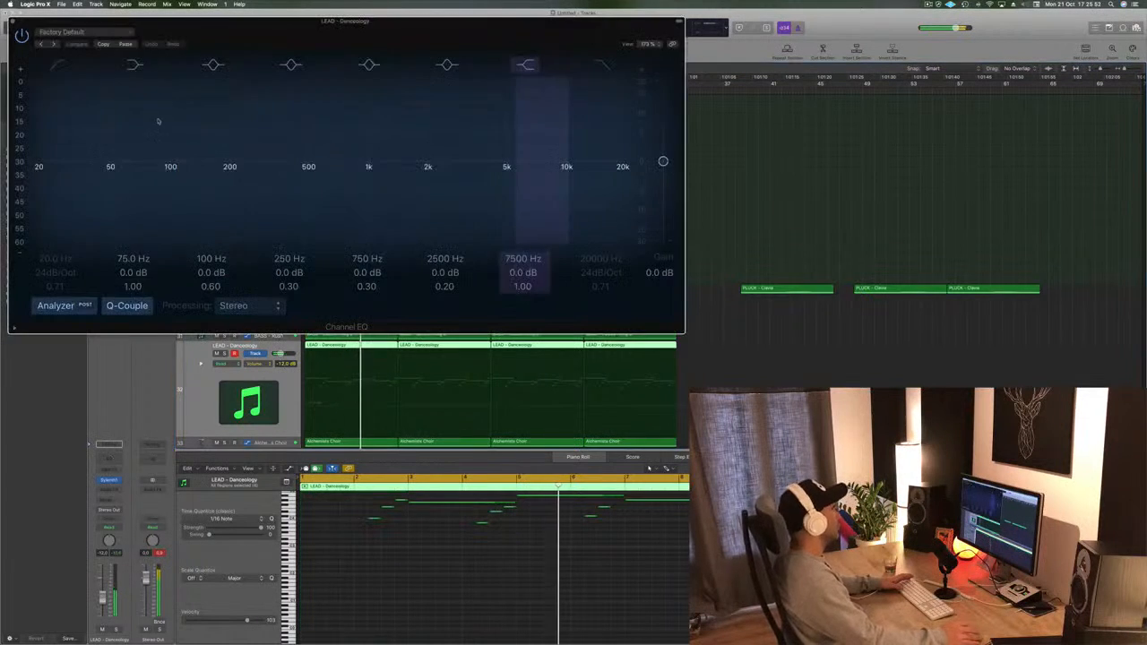
{"action": "left_click", "coordinate": [57, 65]}
{"action": "left_click_drag", "start_coordinate": [43, 162], "coordinate": [310, 160]}
{"action": "left_click_drag", "start_coordinate": [298, 46], "coordinate": [645, 97]}
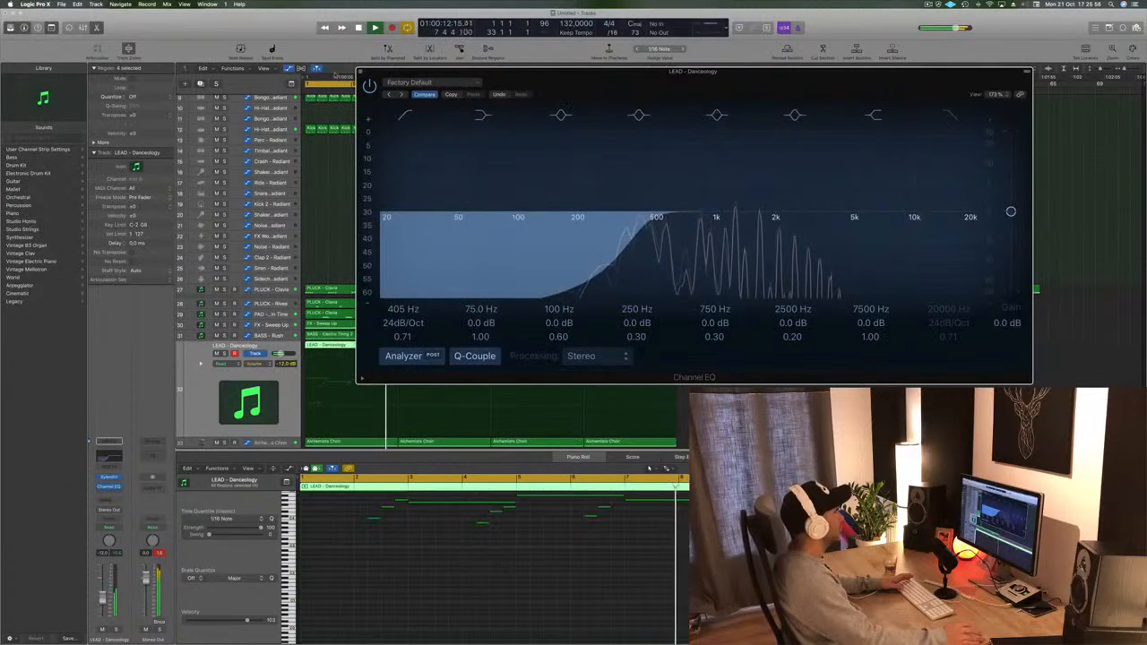
{"action": "left_click", "coordinate": [361, 71]}
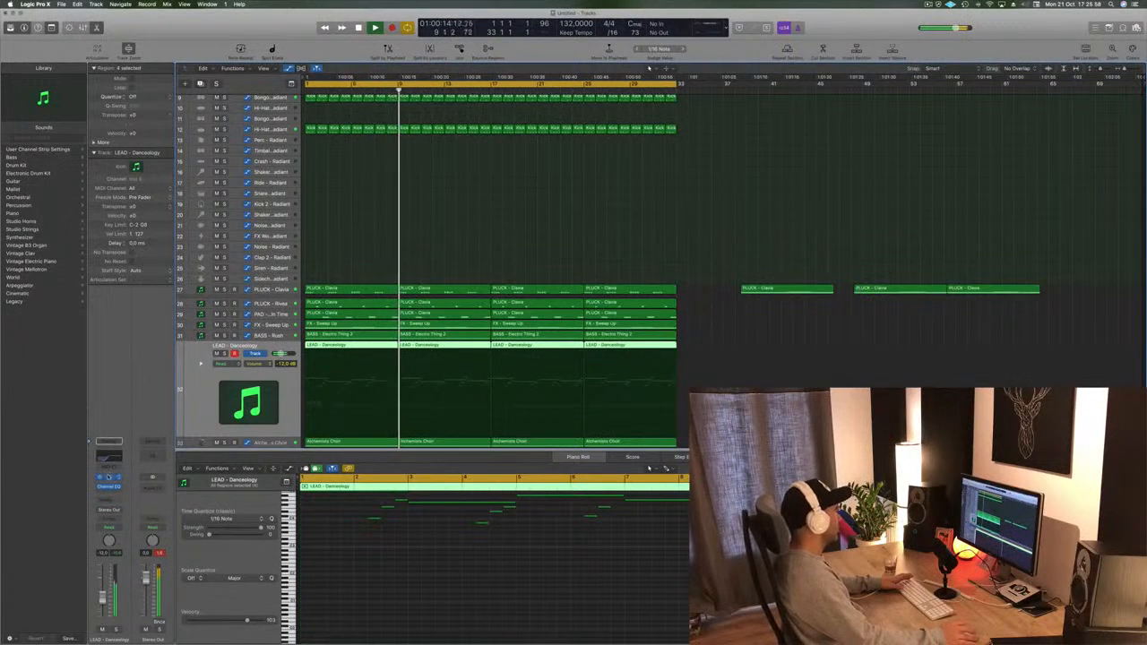
- Inspect the filter and part settings of the LEAD - Danceology track's Sylenth1 and close its window
{"action": "left_click", "coordinate": [109, 478]}
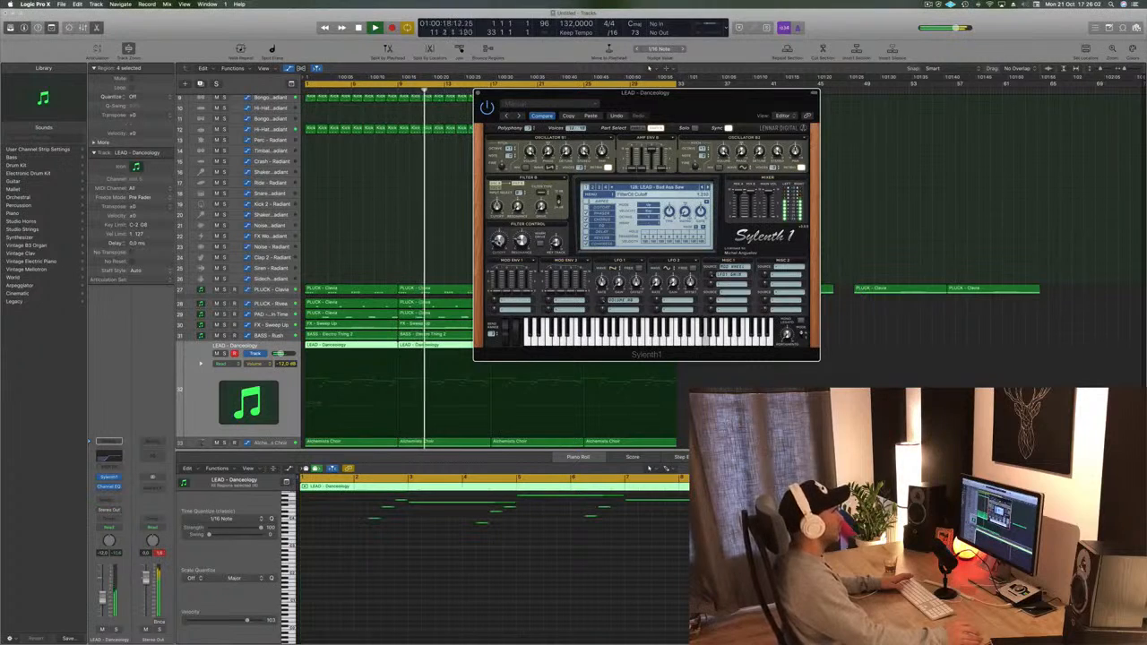
{"action": "left_click_drag", "start_coordinate": [594, 92], "coordinate": [671, 95]}
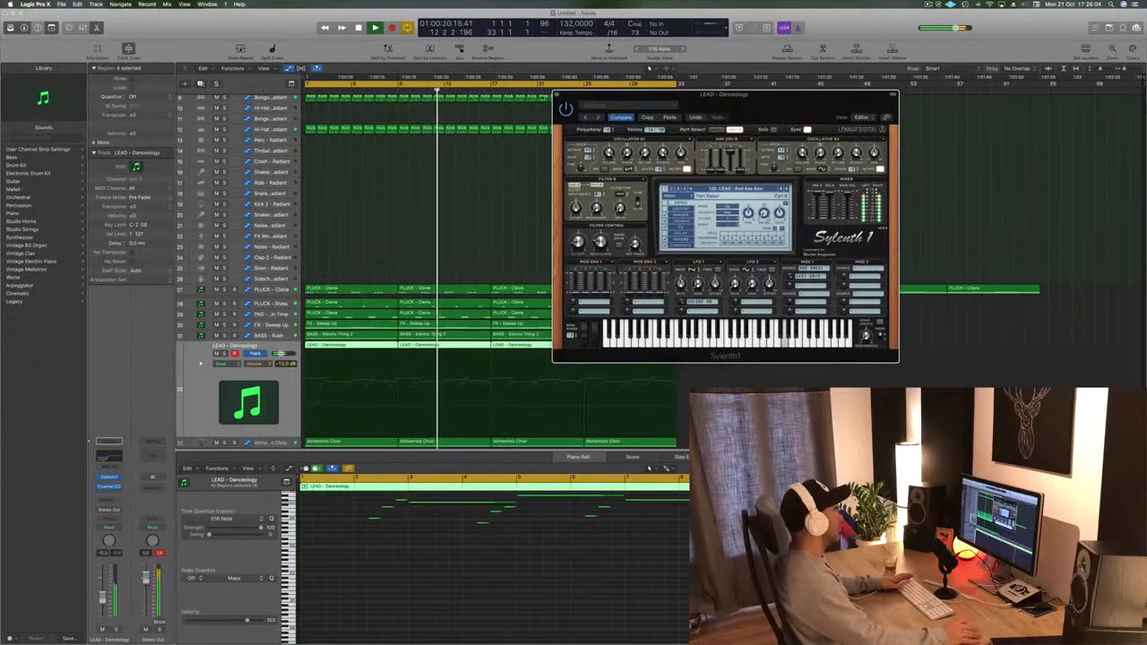
{"action": "left_click", "coordinate": [555, 94]}
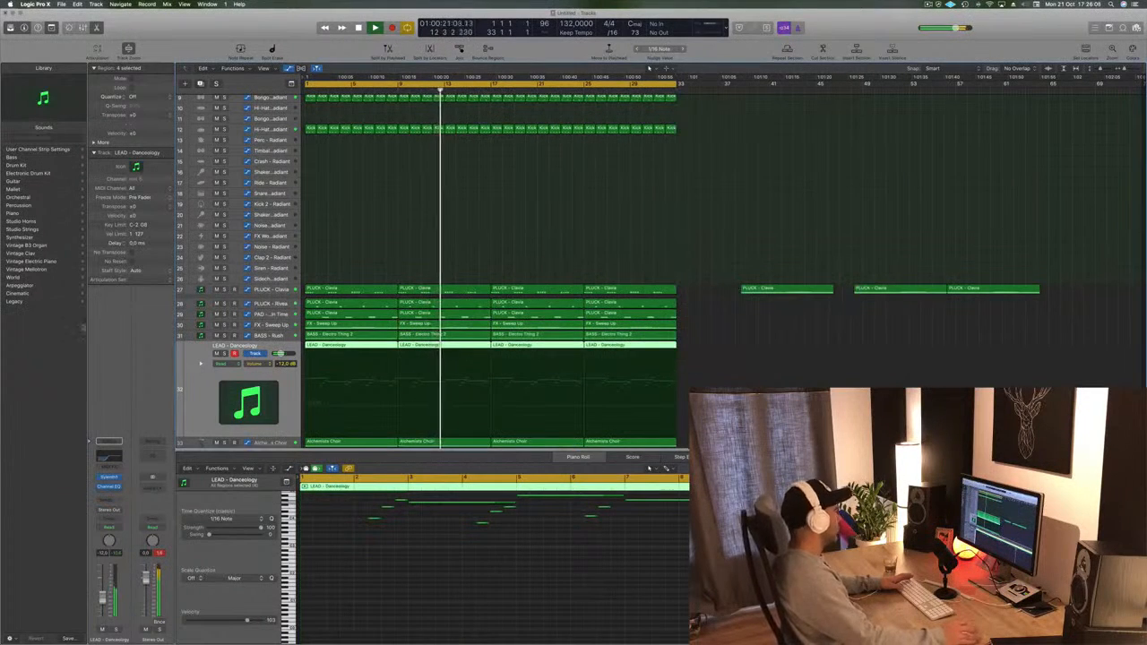
- Insert a stereo Modulation Delay after the Channel EQ on the LEAD - Danceology track
{"action": "left_click", "coordinate": [114, 494]}
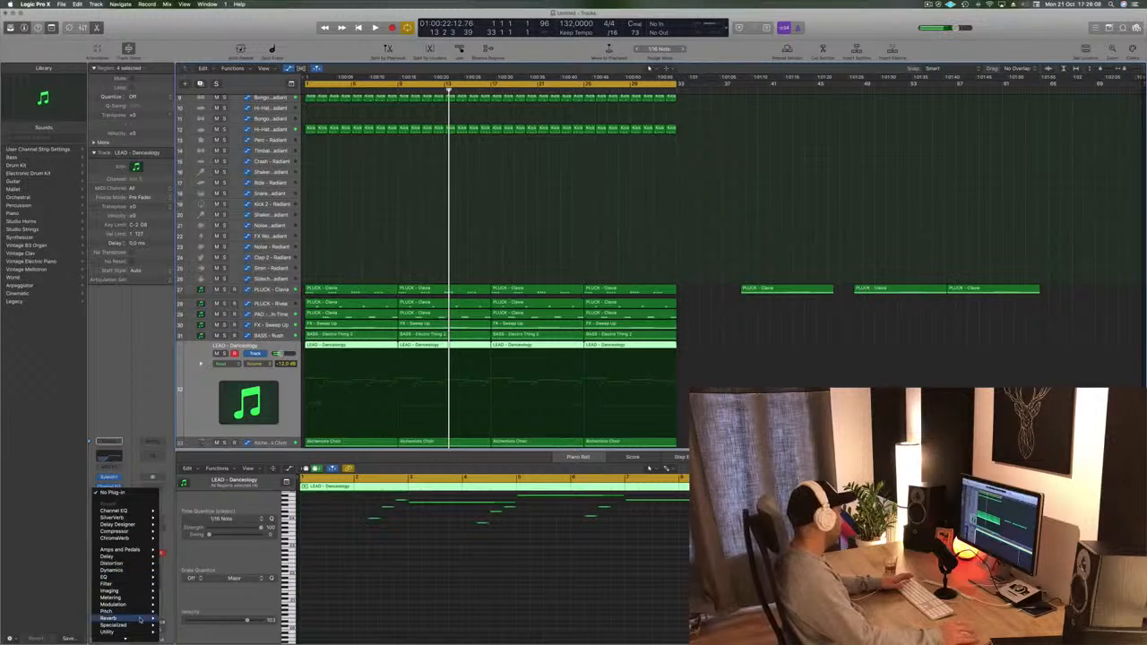
{"action": "mouse_move", "coordinate": [133, 592]}
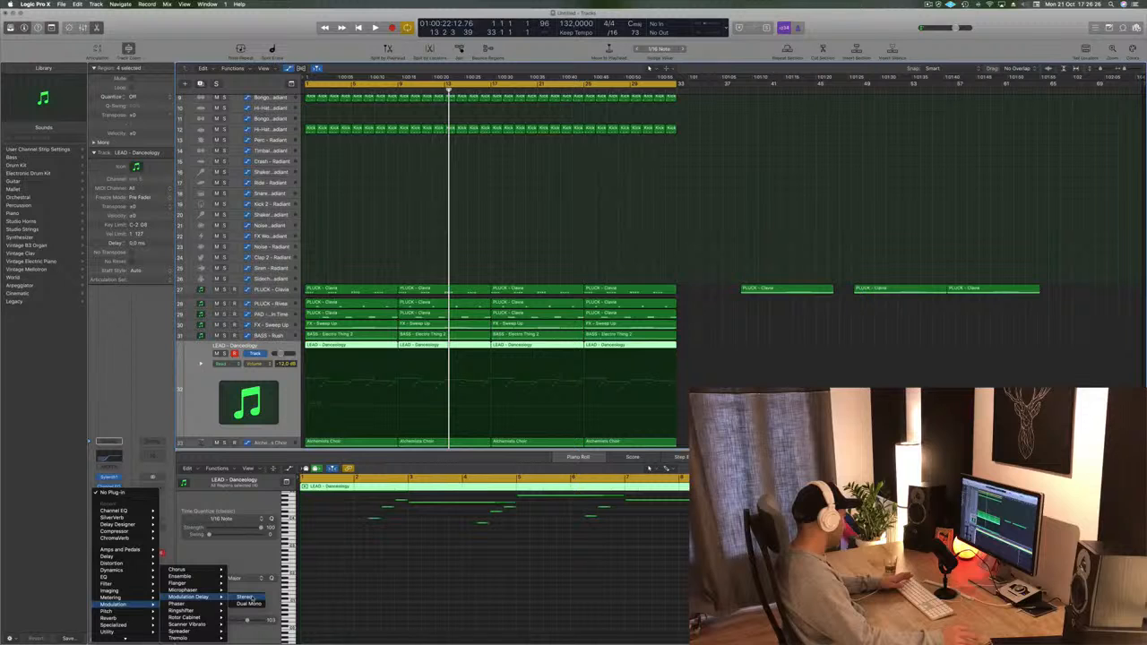
{"action": "left_click", "coordinate": [247, 597]}
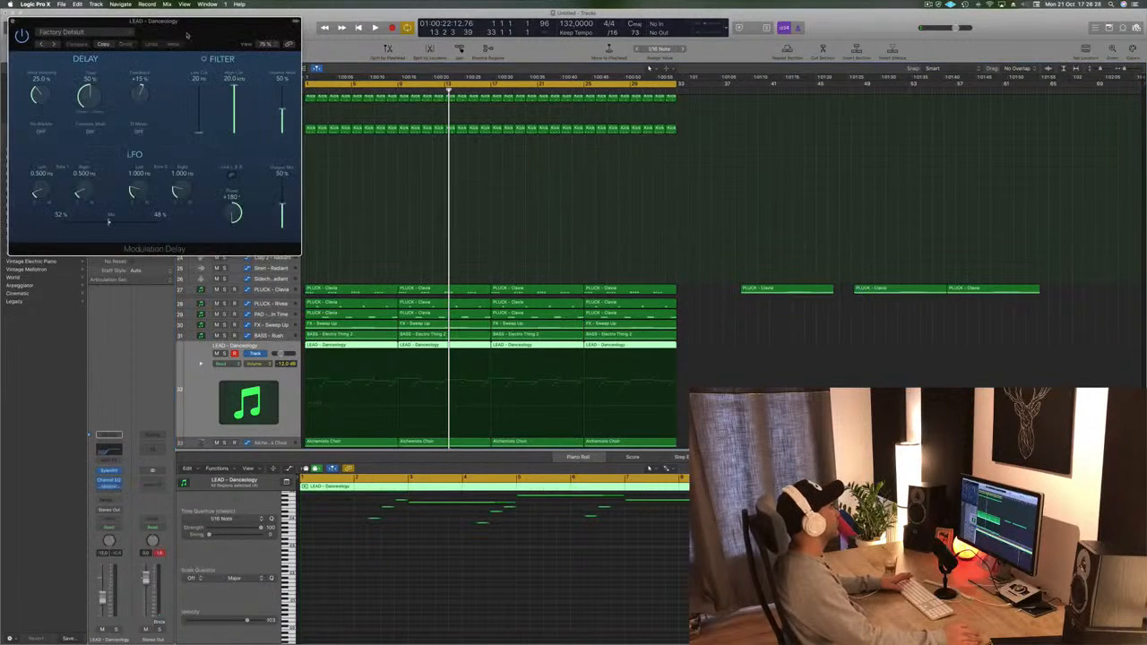
{"action": "left_click_drag", "start_coordinate": [176, 63], "coordinate": [609, 65]}
- Audition Modulation Delay presets during playback, choose Dual-Phase and set its output mix to 61%
{"action": "key", "text": "space"}
{"action": "left_click", "coordinate": [476, 75]}
{"action": "left_click_drag", "start_coordinate": [600, 52], "coordinate": [637, 93]}
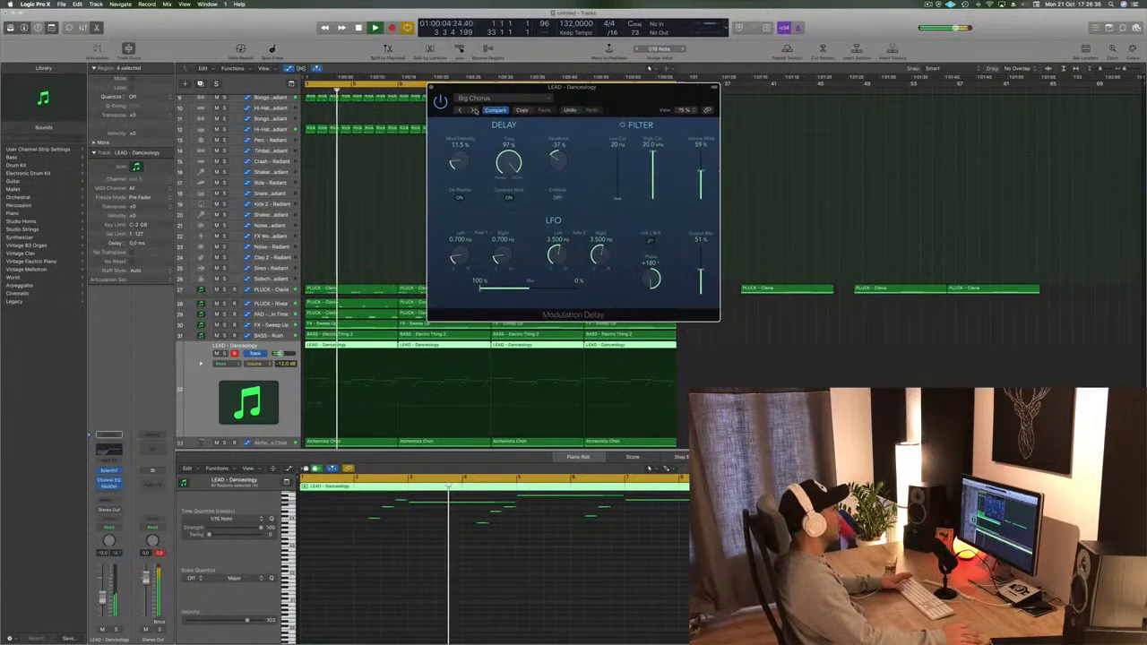
{"action": "left_click", "coordinate": [473, 109]}
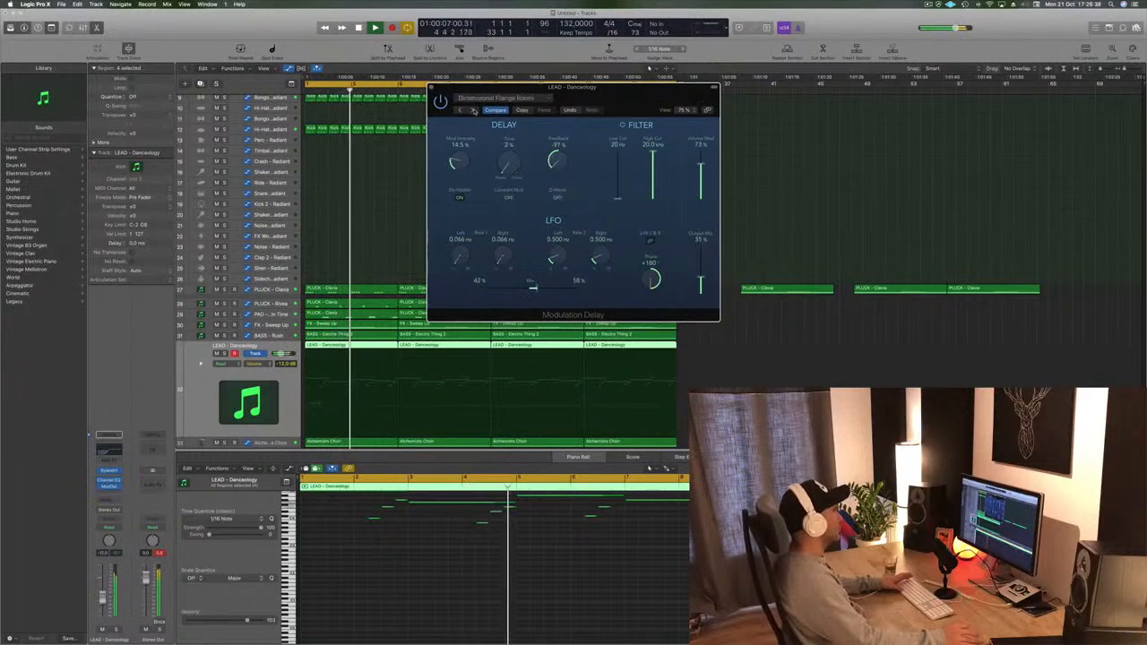
{"action": "left_click", "coordinate": [473, 109]}
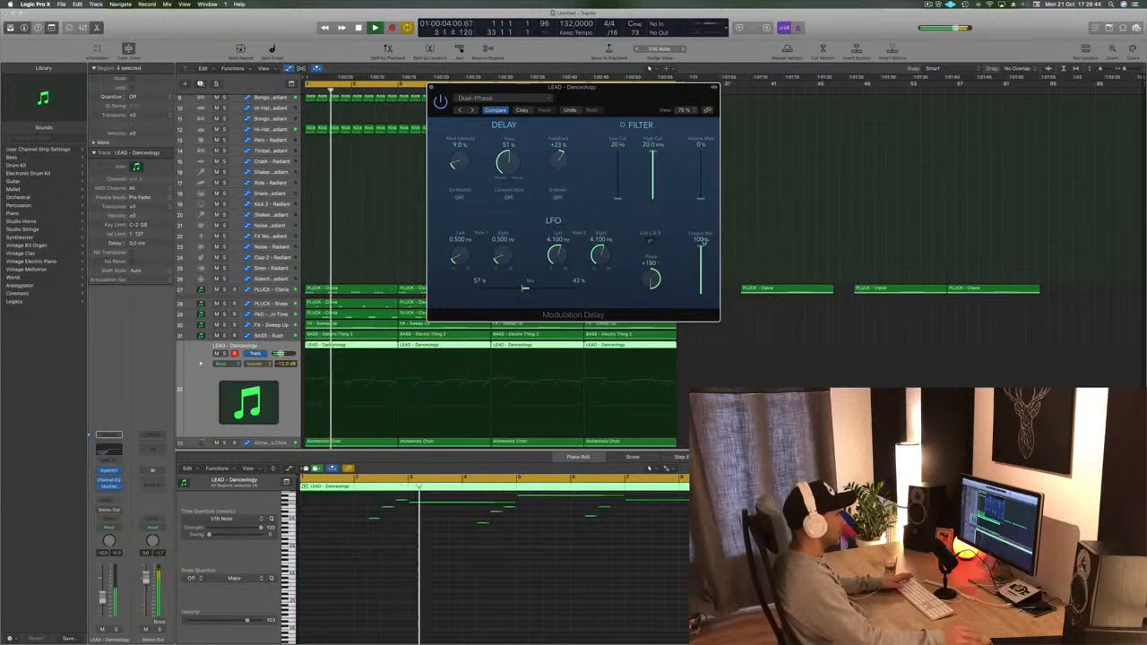
{"action": "left_click_drag", "start_coordinate": [651, 109], "coordinate": [685, 106]}
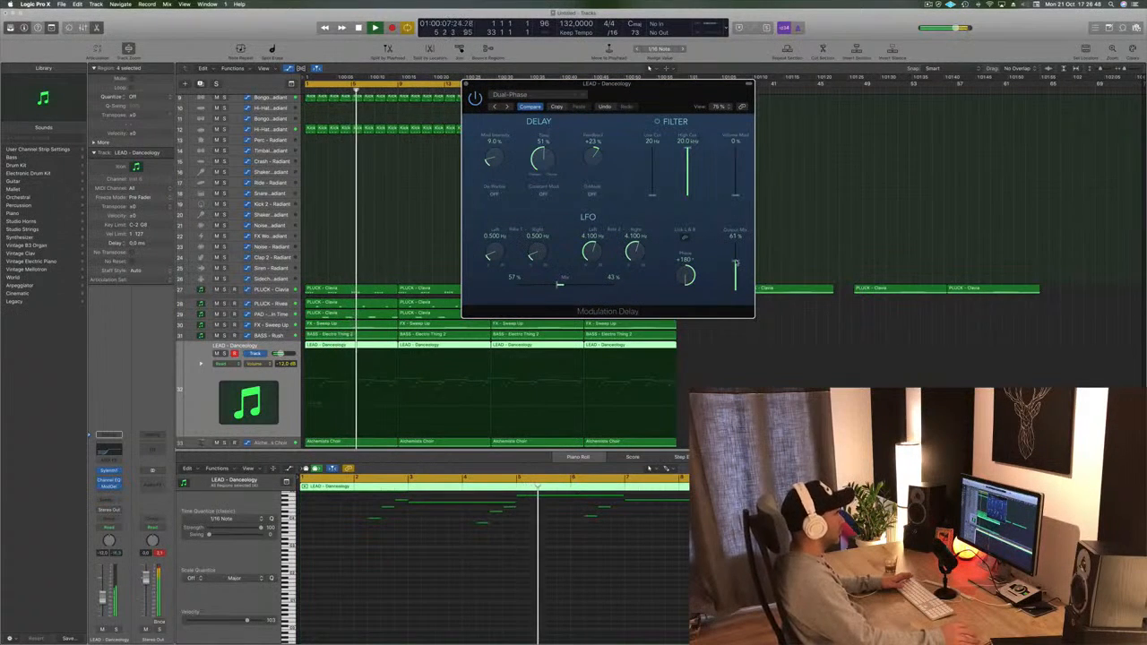
{"action": "left_click_drag", "start_coordinate": [661, 88], "coordinate": [670, 82]}
- Restart playback and raise the LEAD - Danceology volume to about -11.4 dB
{"action": "left_click", "coordinate": [41, 606]}
{"action": "key", "text": "space"}
{"action": "key", "text": "space"}
- Add a send to Bus 5 on the LEAD - Danceology track and close the Modulation Delay window
{"action": "left_click", "coordinate": [109, 499]}
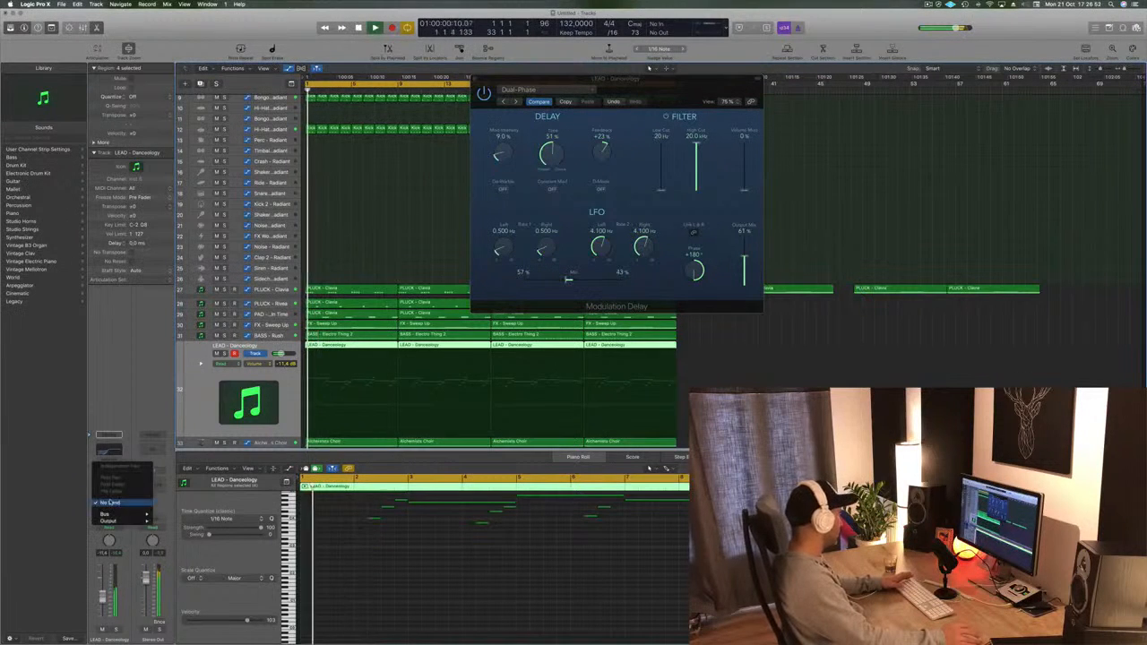
{"action": "mouse_move", "coordinate": [112, 513]}
{"action": "left_click", "coordinate": [182, 441]}
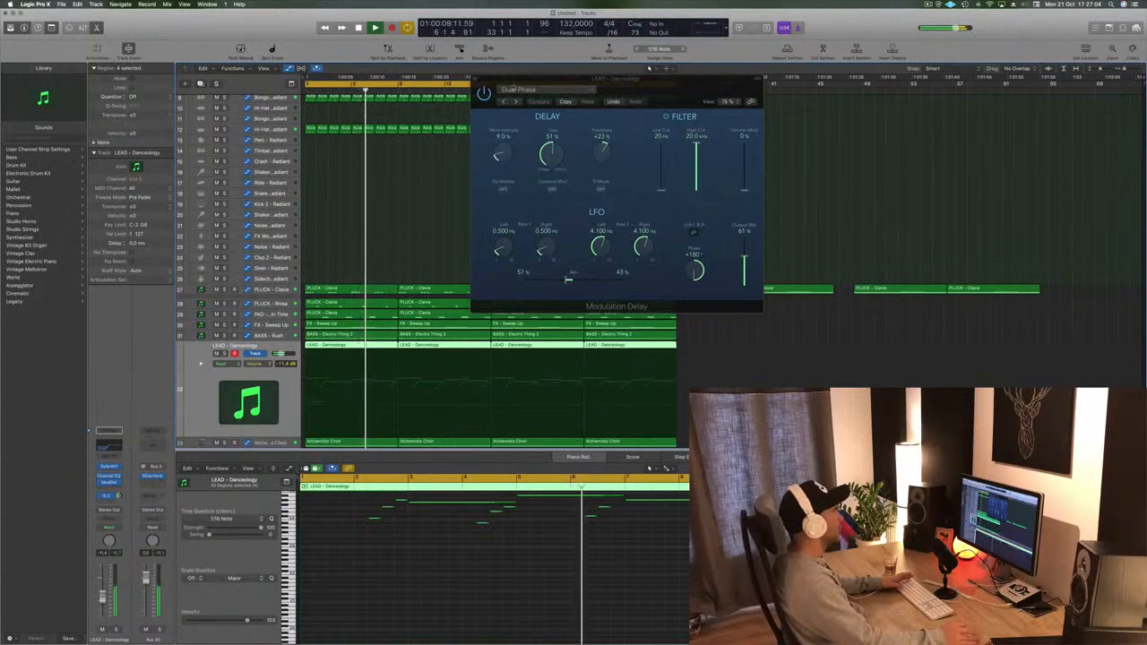
{"action": "left_click_drag", "start_coordinate": [687, 81], "coordinate": [658, 90]}
{"action": "left_click", "coordinate": [446, 88]}
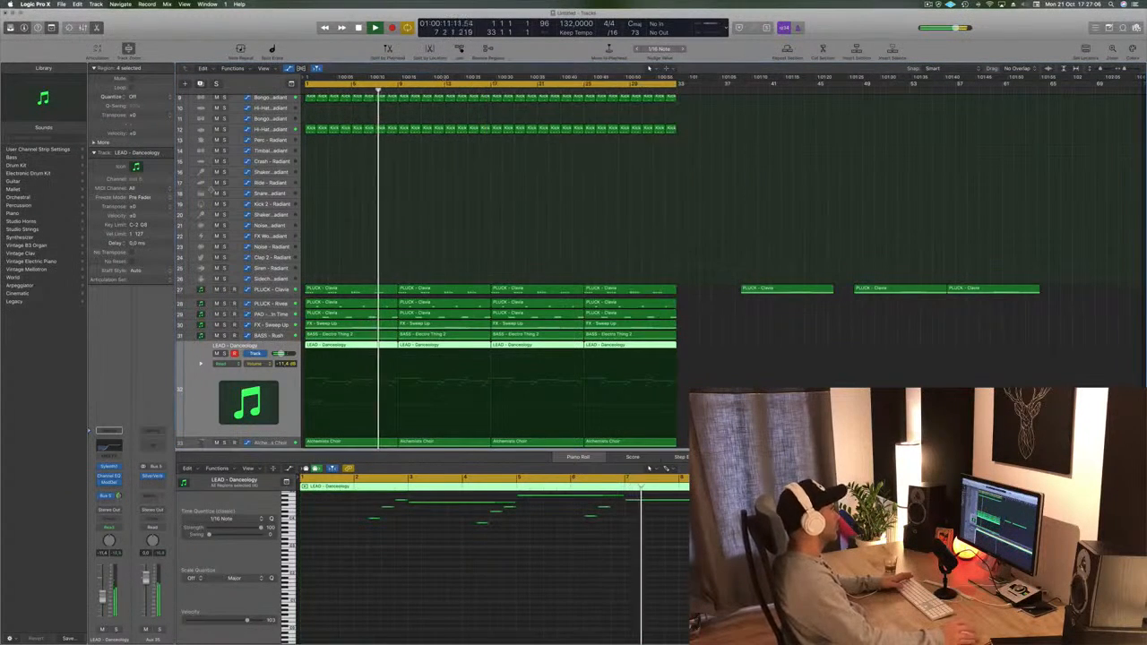
- Add a Channel EQ to the PLUCK - Clavia track with a 24 dB/Oct low cut at about 104 Hz
{"action": "left_click", "coordinate": [276, 289]}
{"action": "key", "text": "Return"}
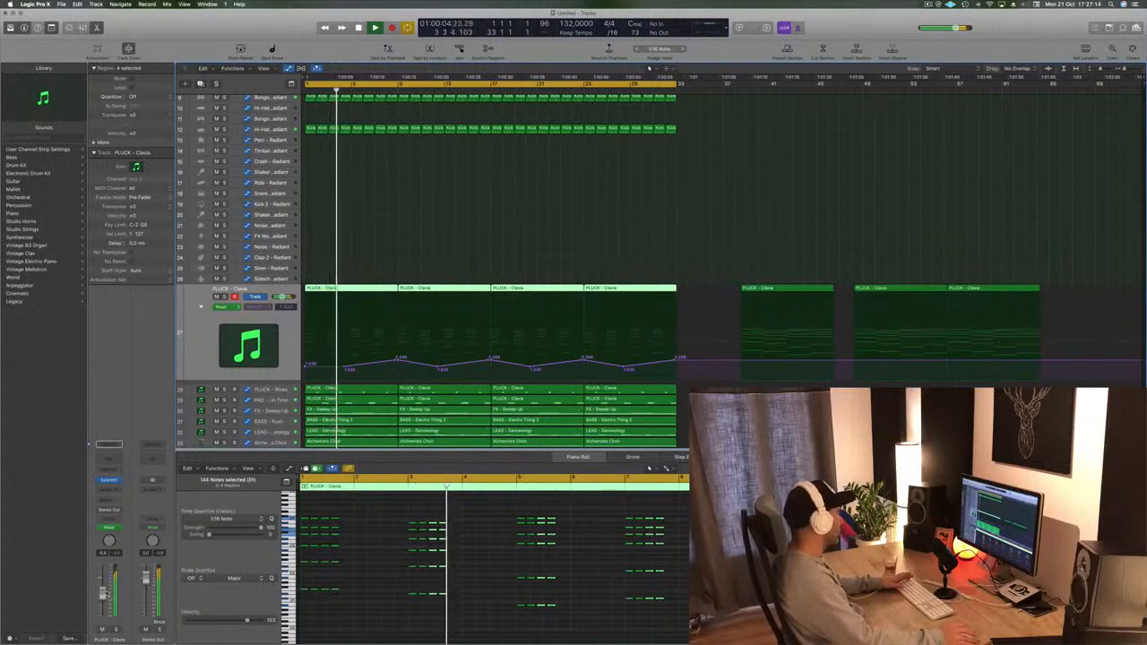
{"action": "left_click", "coordinate": [110, 460]}
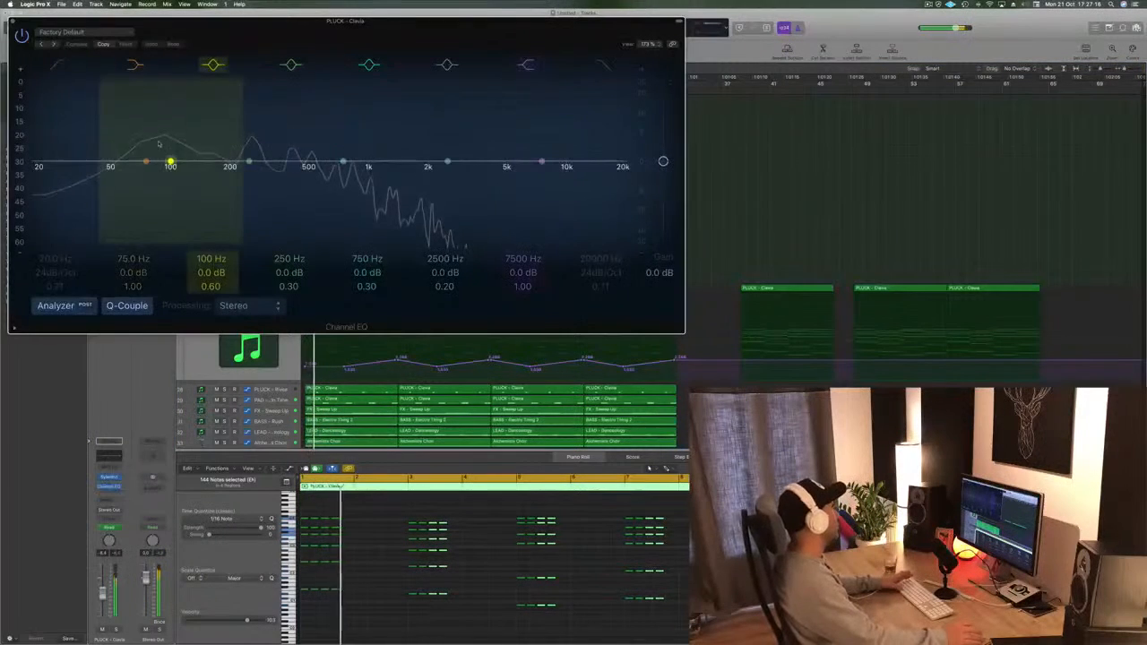
{"action": "left_click", "coordinate": [61, 66]}
{"action": "left_click_drag", "start_coordinate": [61, 140], "coordinate": [202, 140]}
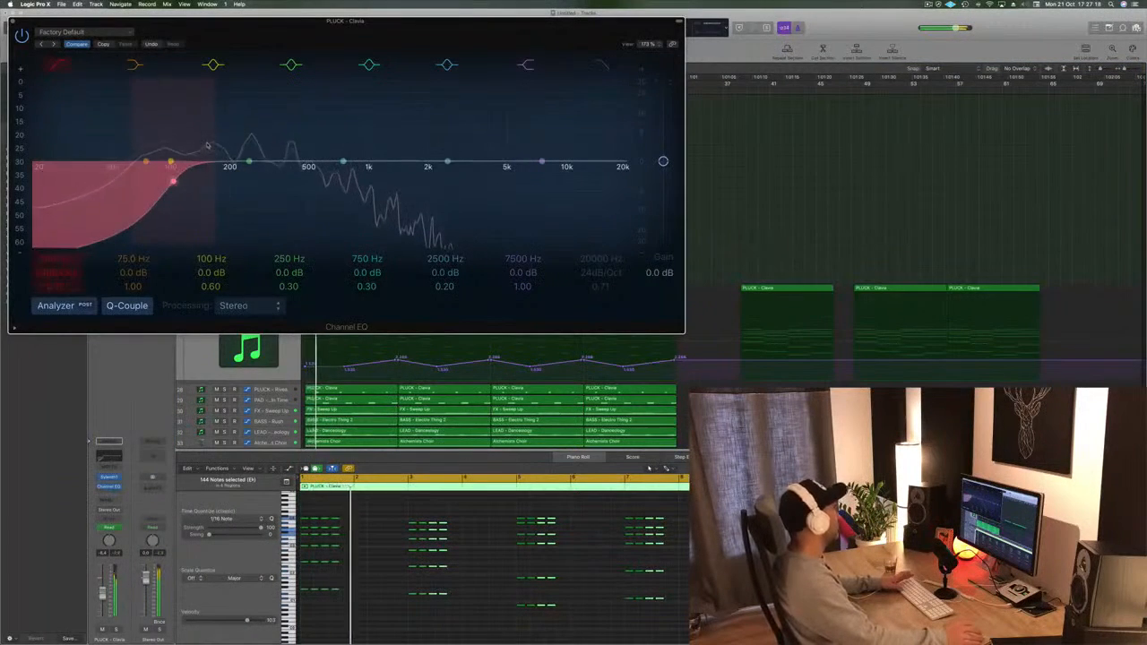
- Lower the PLUCK - Clavia volume to about -10.4 dB and close its Channel EQ window
{"action": "left_click_drag", "start_coordinate": [276, 22], "coordinate": [736, 23]}
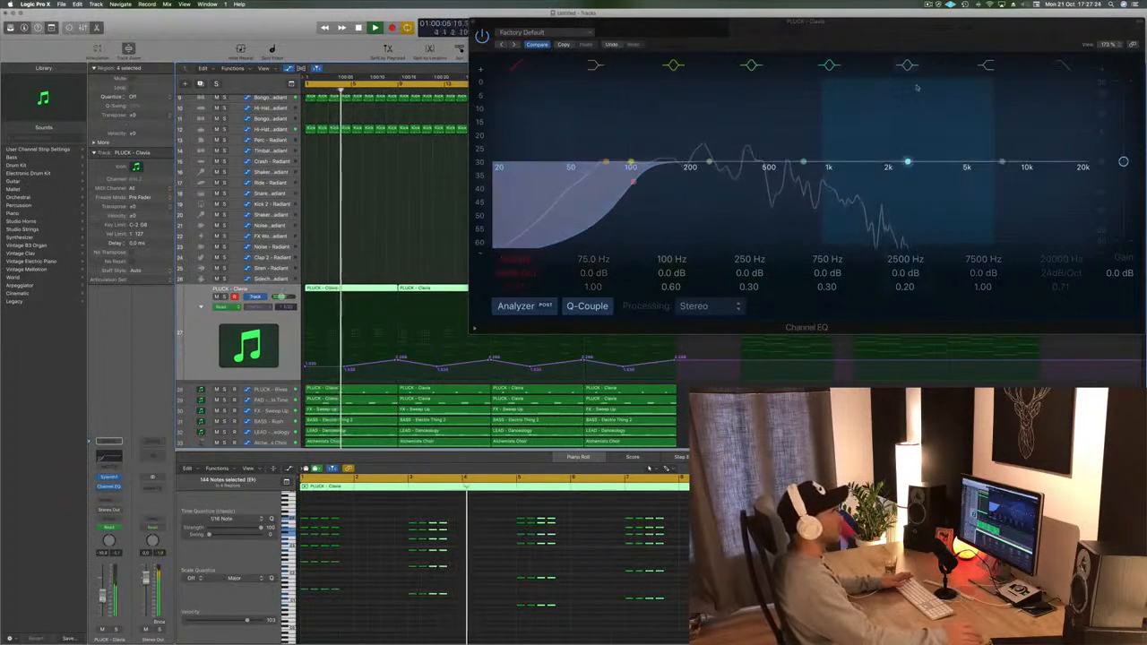
{"action": "left_click_drag", "start_coordinate": [896, 18], "coordinate": [547, 95]}
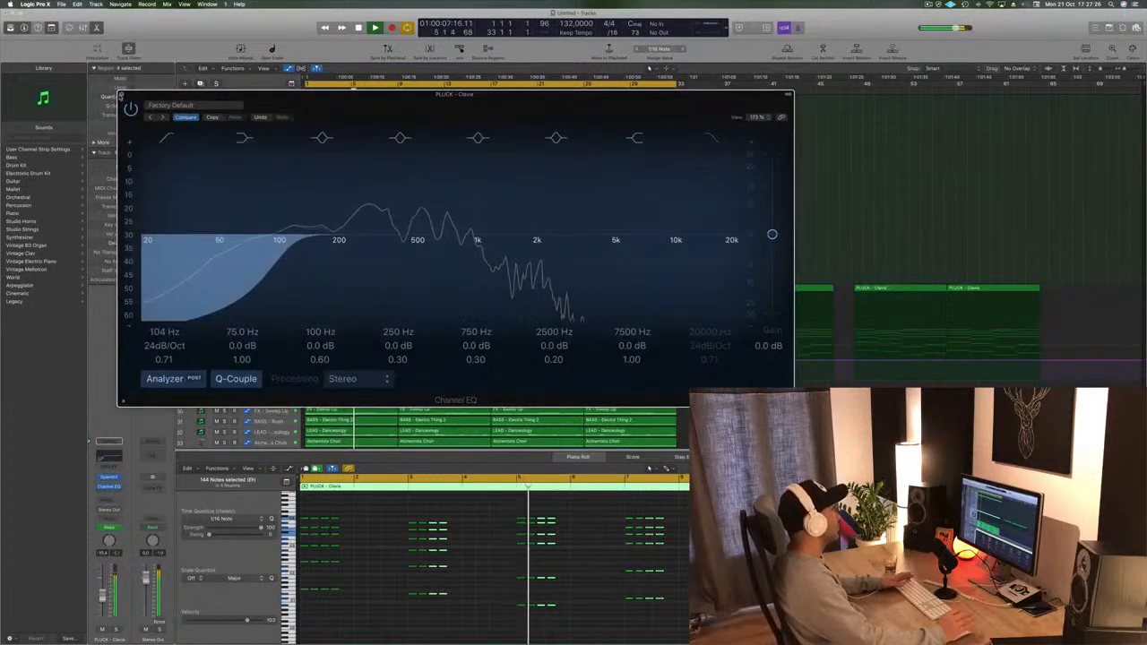
{"action": "left_click", "coordinate": [122, 94]}
{"action": "left_click", "coordinate": [462, 179]}
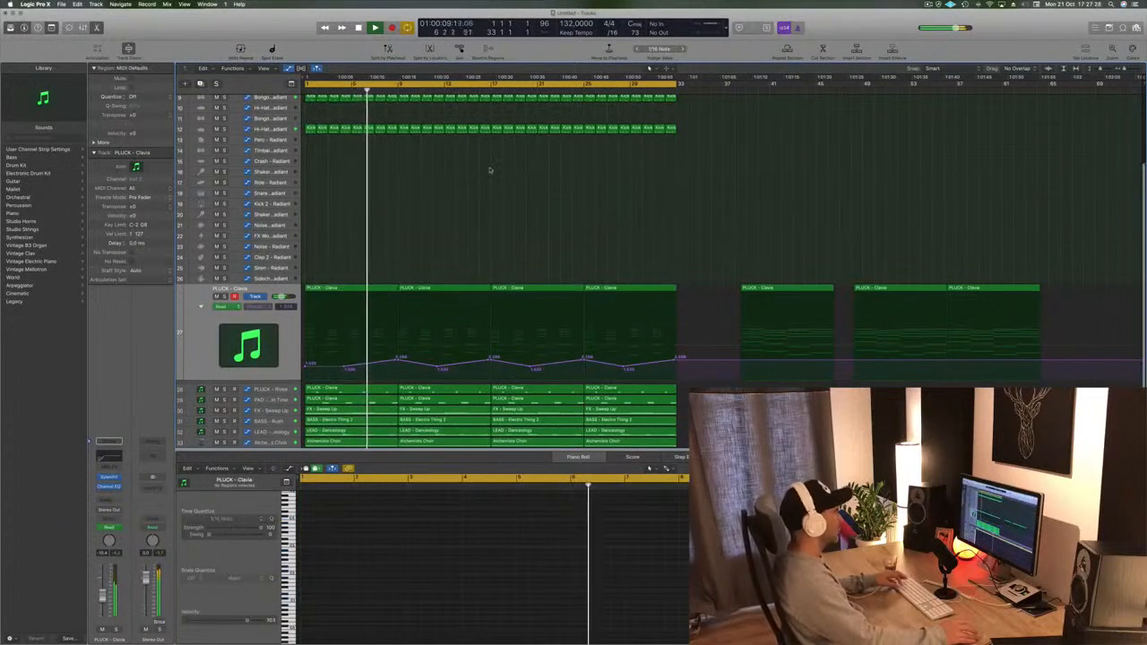
{"action": "key", "text": "z"}
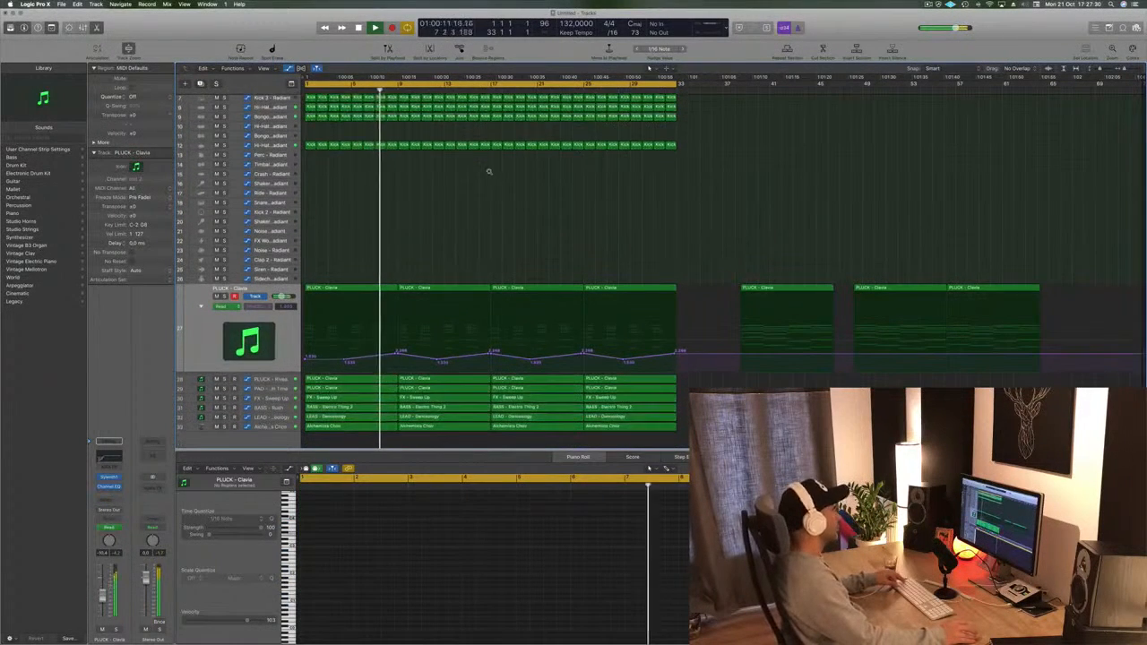
- Audition the BASS - Rush track from the beginning, briefly soloed, and raise its volume to about -4.8 dB
{"action": "key", "text": "Return"}
{"action": "left_click", "coordinate": [278, 408]}
{"action": "key", "text": "space"}
{"action": "key", "text": "space"}
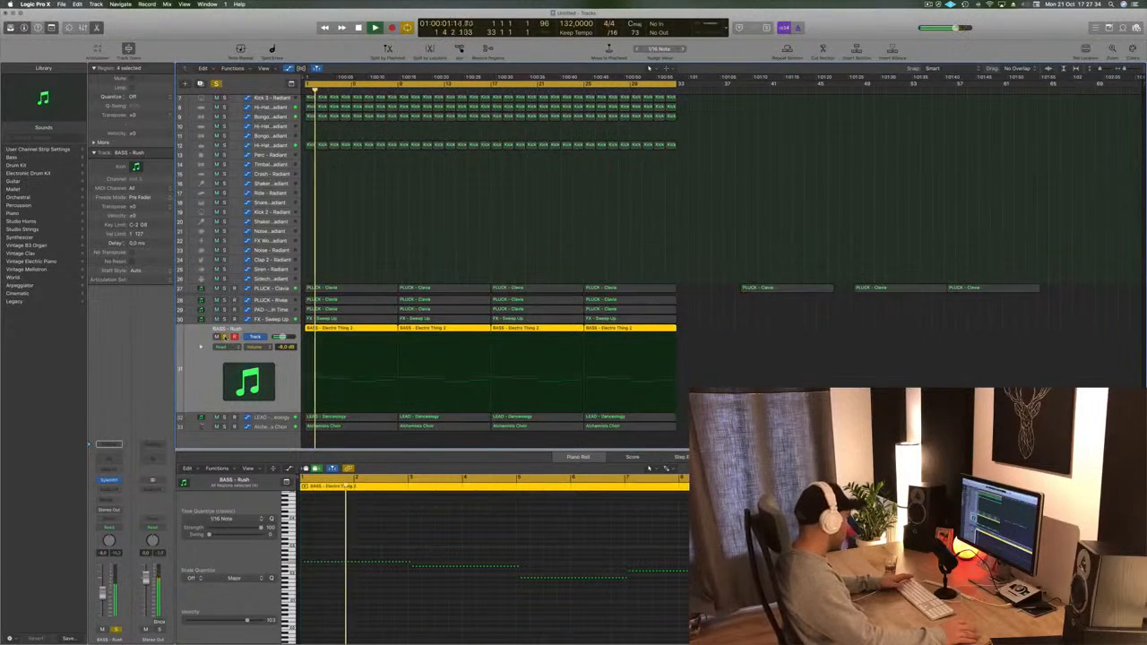
{"action": "key", "text": "space"}
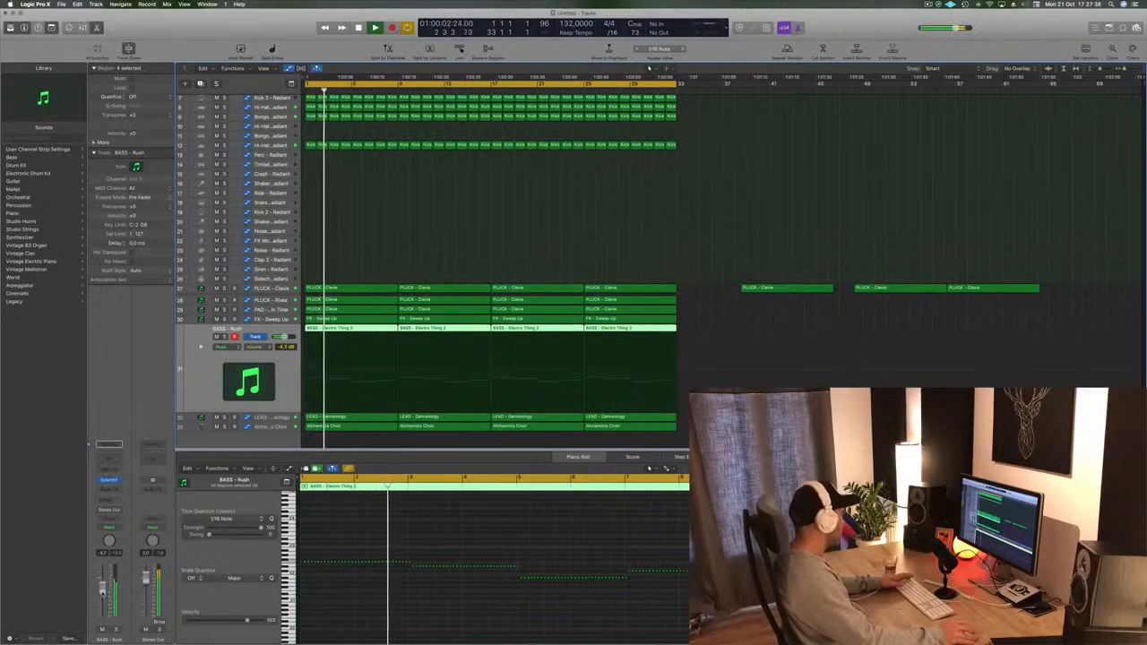
- Insert a stereo Compressor on the BASS - Rush track, move its window clear of the tracks and stop playback
{"action": "left_click", "coordinate": [109, 489]}
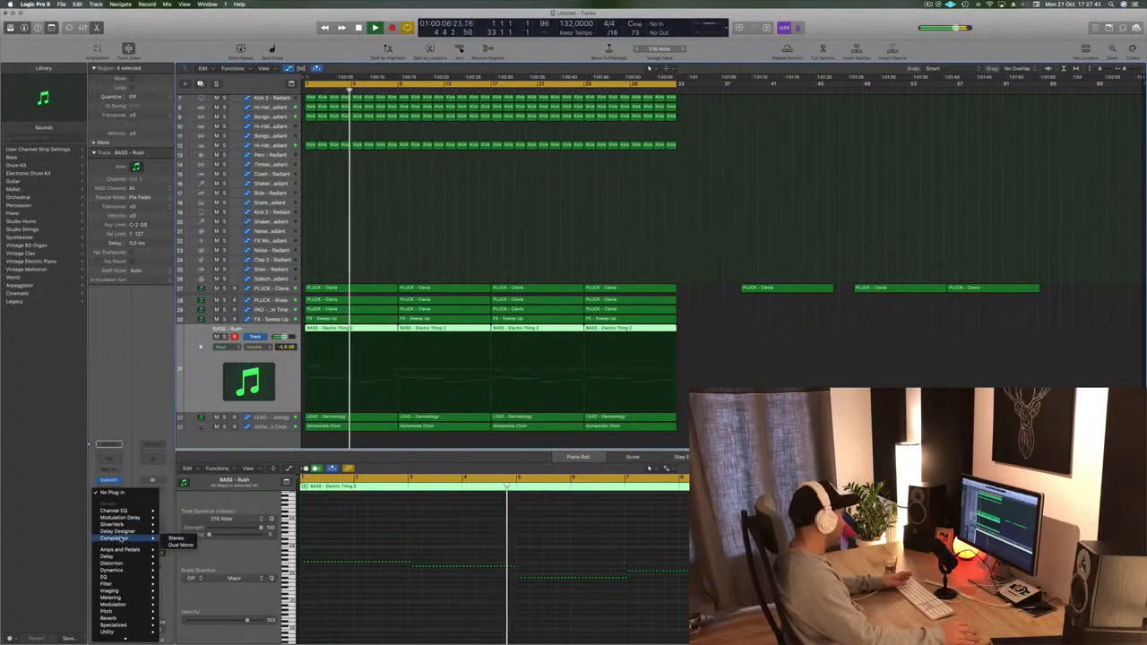
{"action": "left_click", "coordinate": [173, 539]}
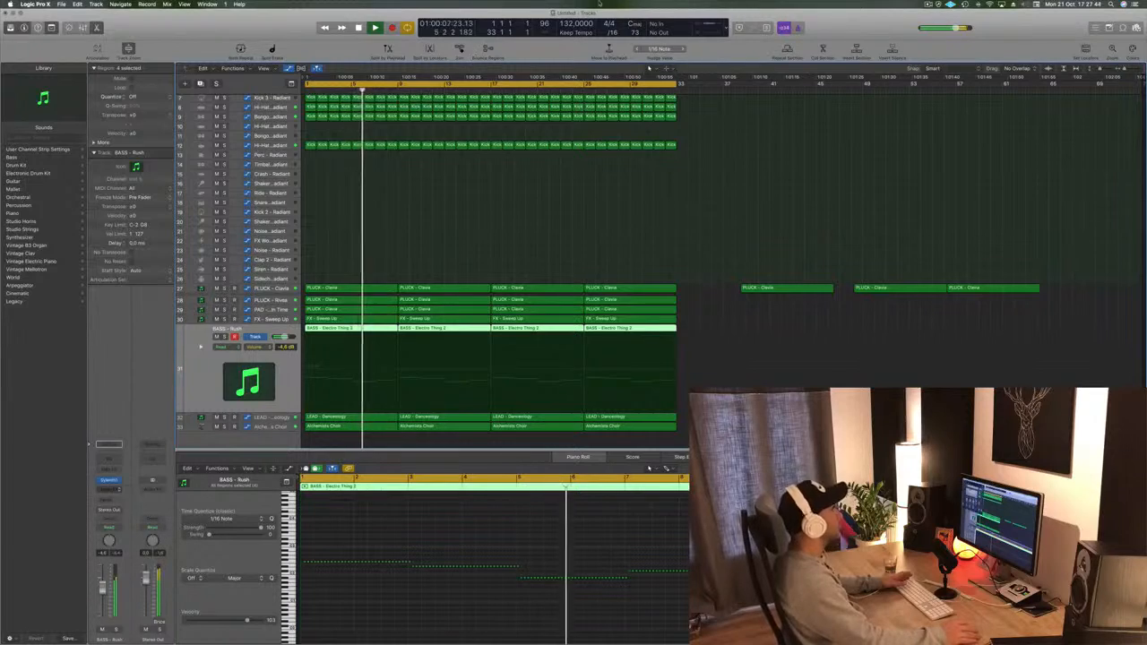
{"action": "left_click_drag", "start_coordinate": [290, 24], "coordinate": [1046, 161]}
{"action": "key", "text": "space"}
- Select the Kick 1 - Radiant track and add a send to Bus 5 on its channel strip
{"action": "scroll", "coordinate": [282, 108], "scroll_direction": "up", "scroll_amount": 5}
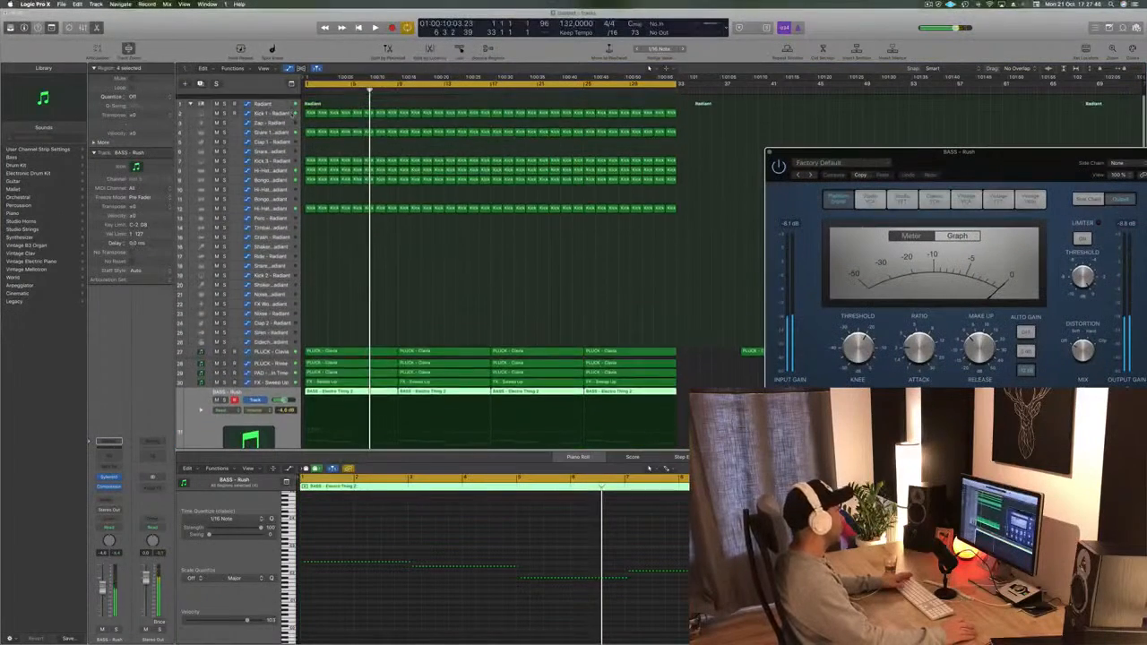
{"action": "left_click", "coordinate": [280, 108]}
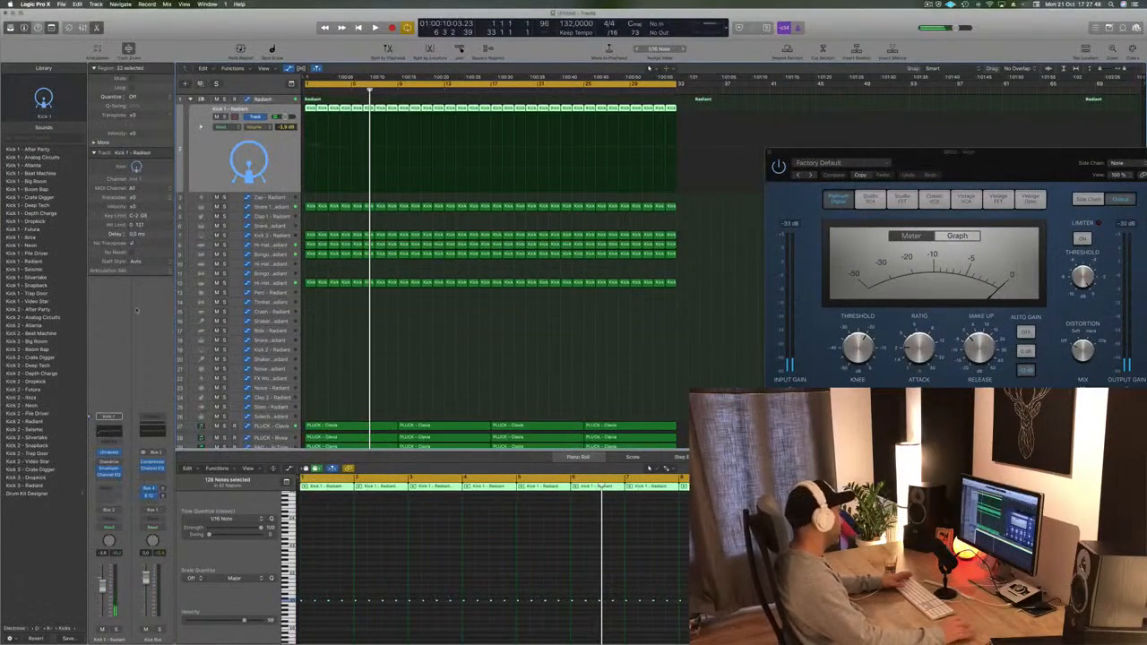
{"action": "left_click", "coordinate": [108, 489]}
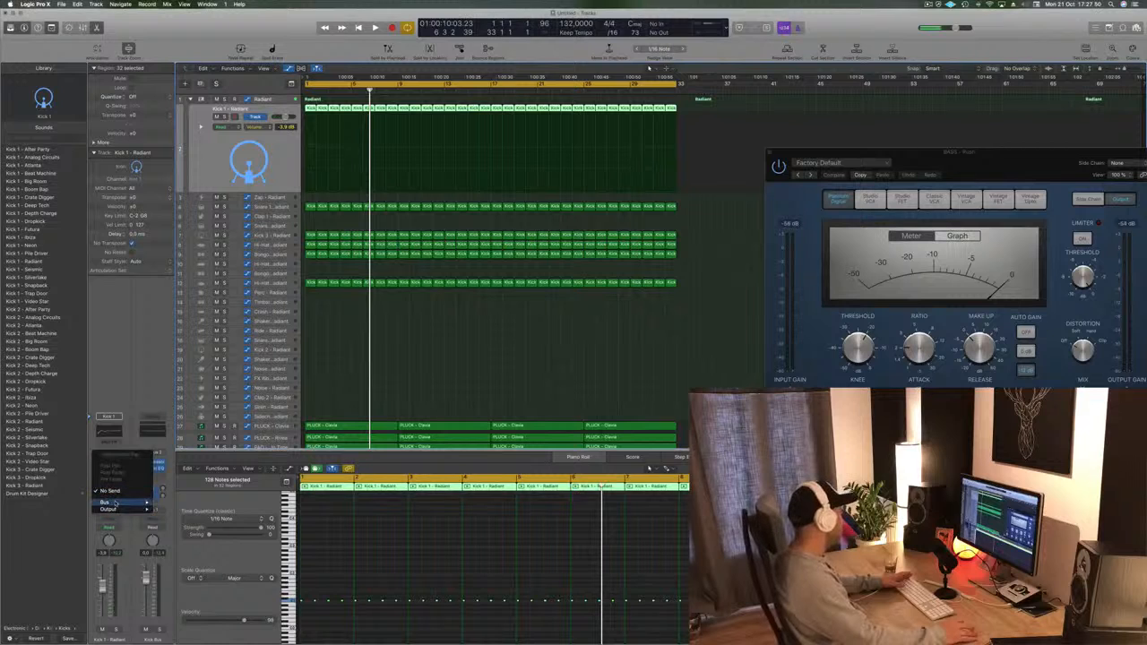
{"action": "mouse_move", "coordinate": [117, 504]}
{"action": "left_click", "coordinate": [184, 442]}
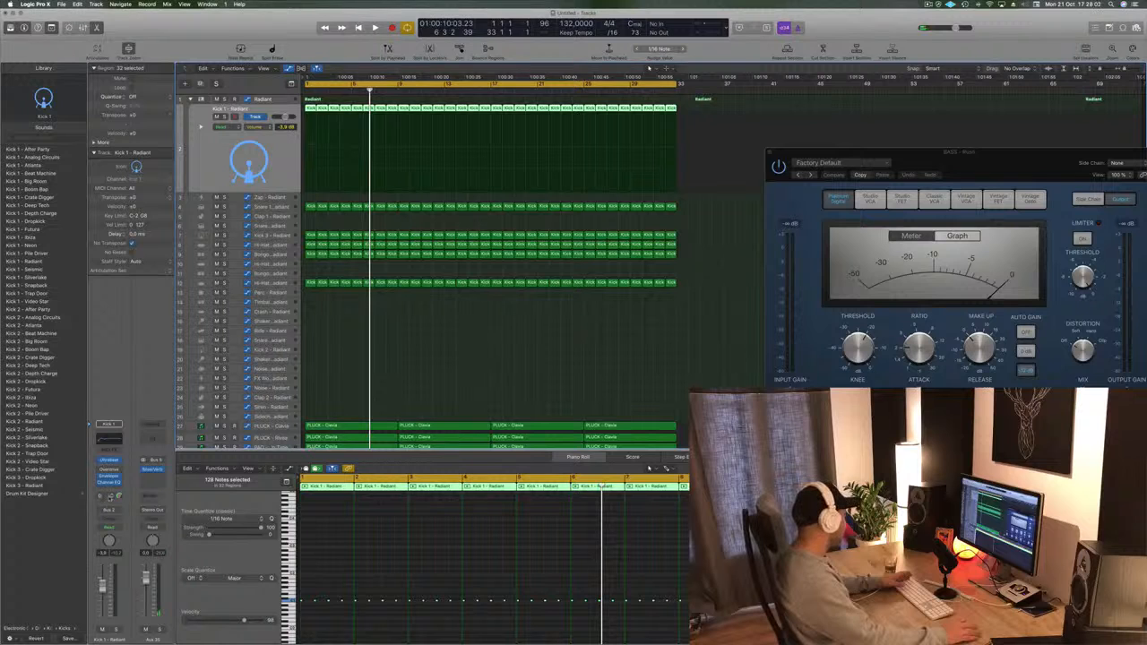
{"action": "left_click", "coordinate": [109, 508]}
{"action": "left_click", "coordinate": [118, 489]}
{"action": "left_click", "coordinate": [111, 497]}
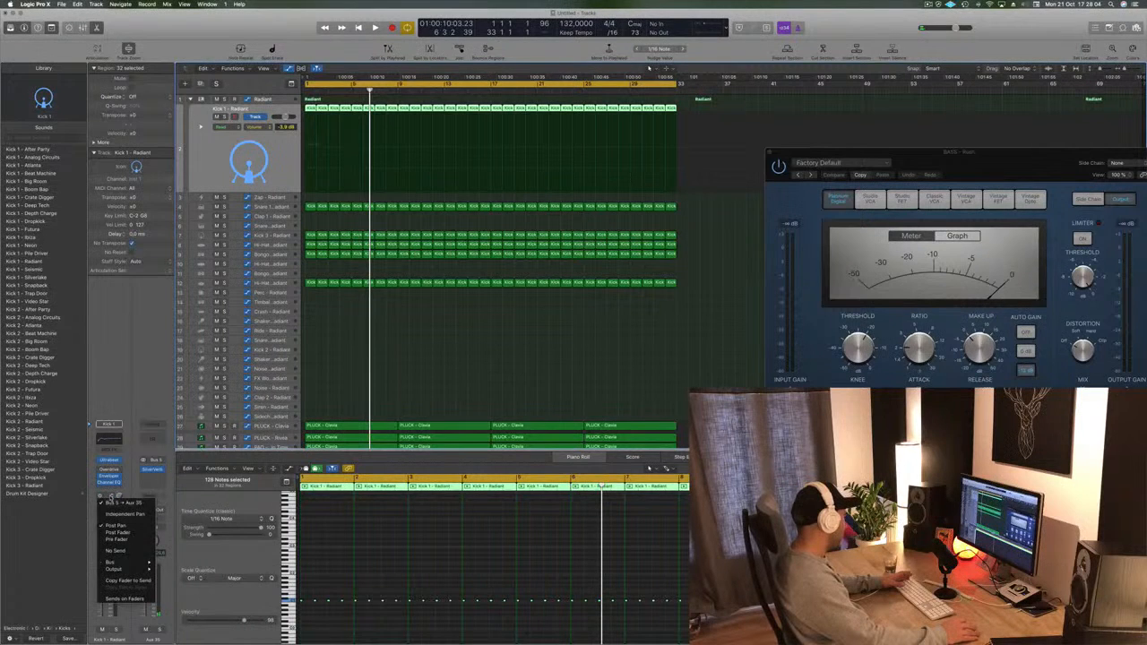
{"action": "left_click", "coordinate": [121, 566]}
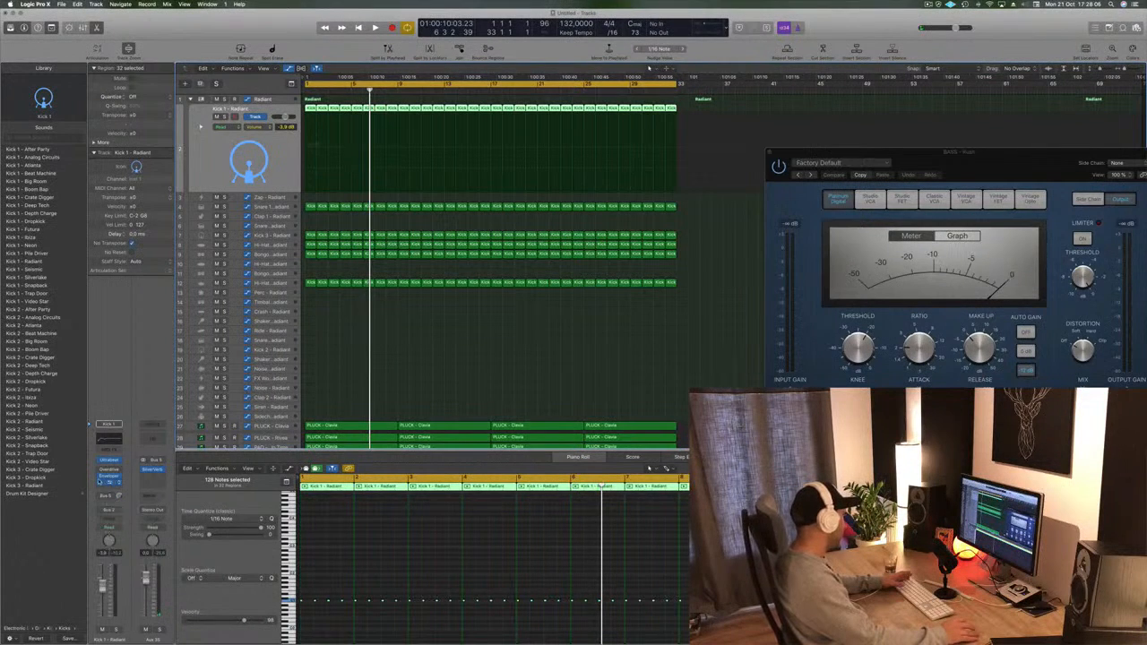
{"action": "left_click", "coordinate": [110, 497]}
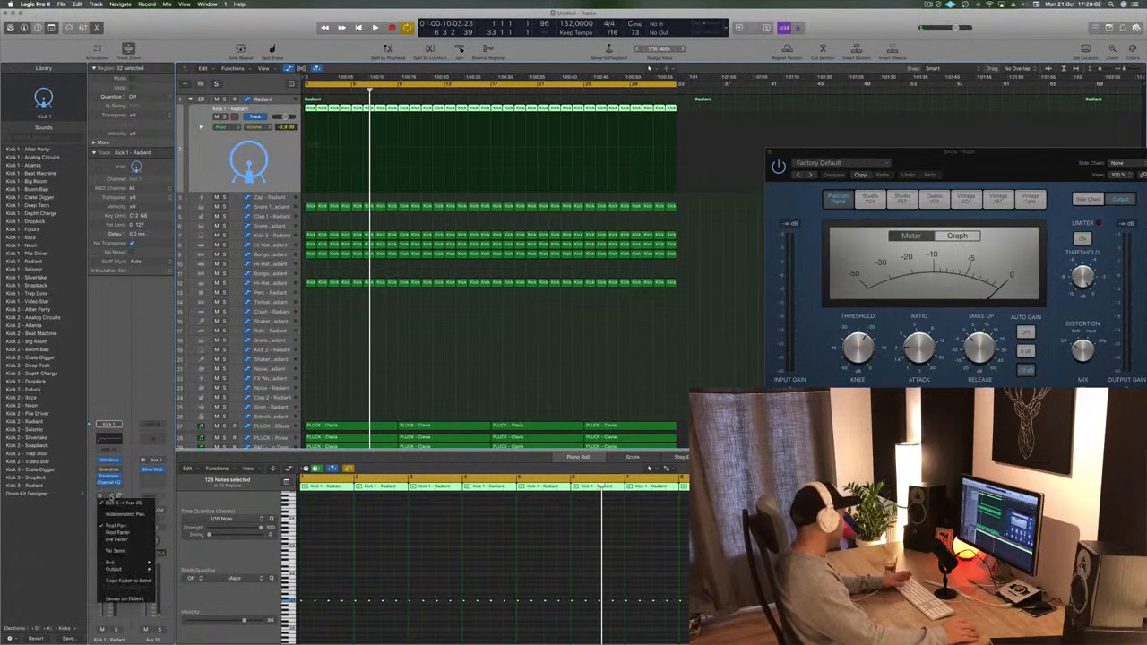
{"action": "left_click", "coordinate": [112, 515]}
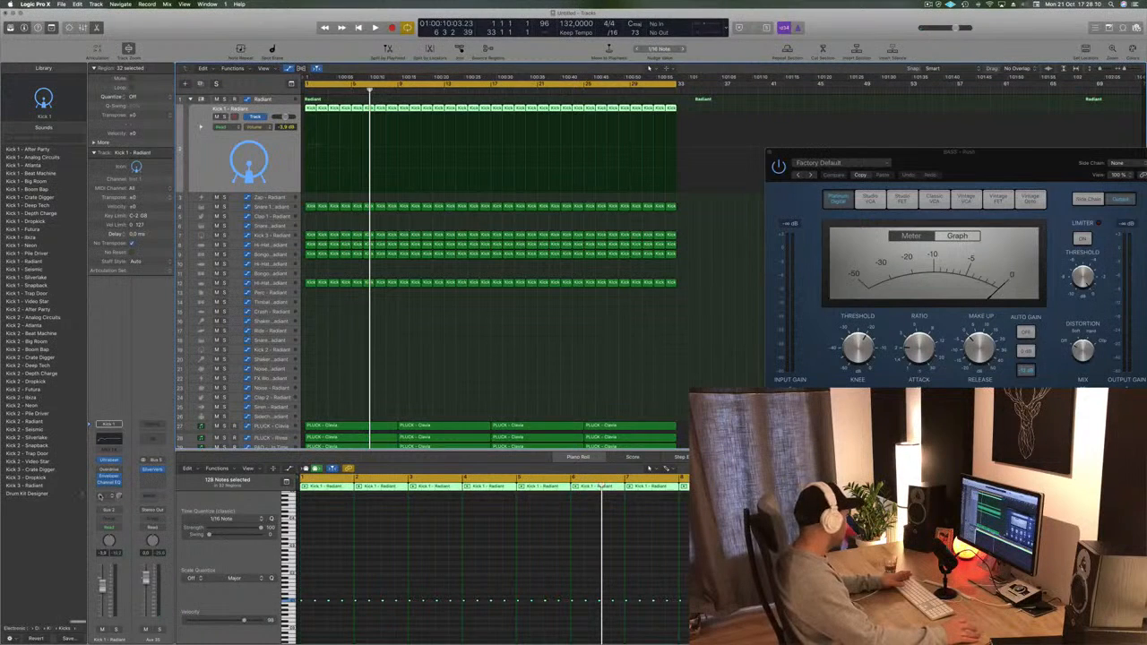
- Reroute the Kick 1 - Radiant send to Bus 6 and set that bus's aux channel to No Output
{"action": "left_click", "coordinate": [104, 497]}
{"action": "mouse_move", "coordinate": [121, 562]}
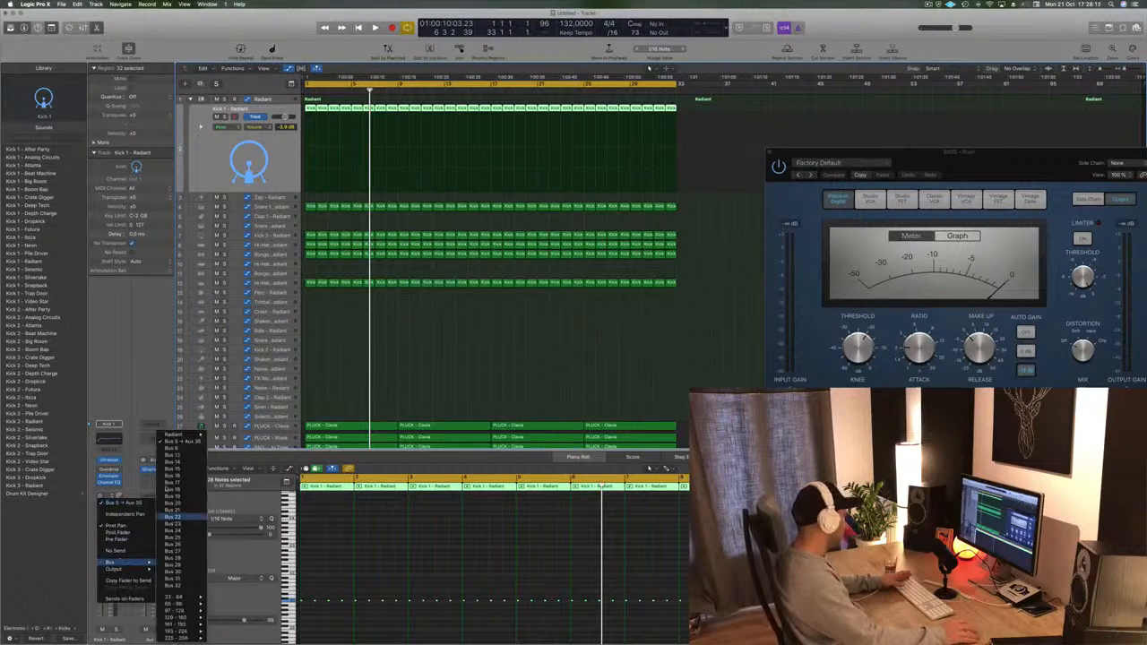
{"action": "left_click", "coordinate": [170, 449]}
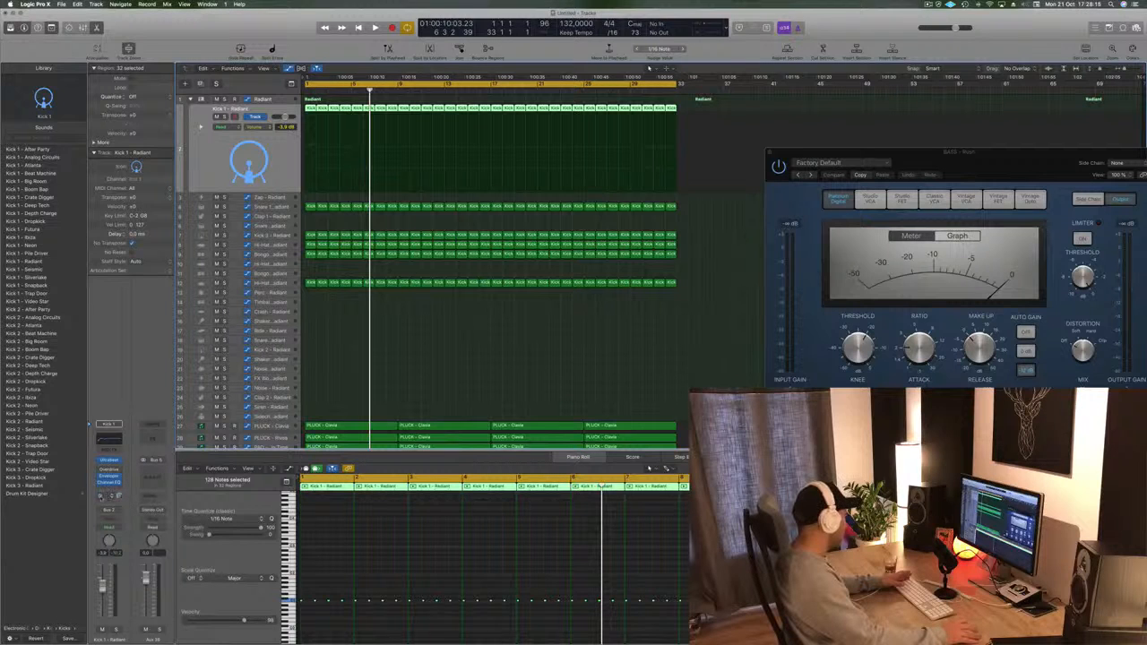
{"action": "left_click", "coordinate": [152, 510]}
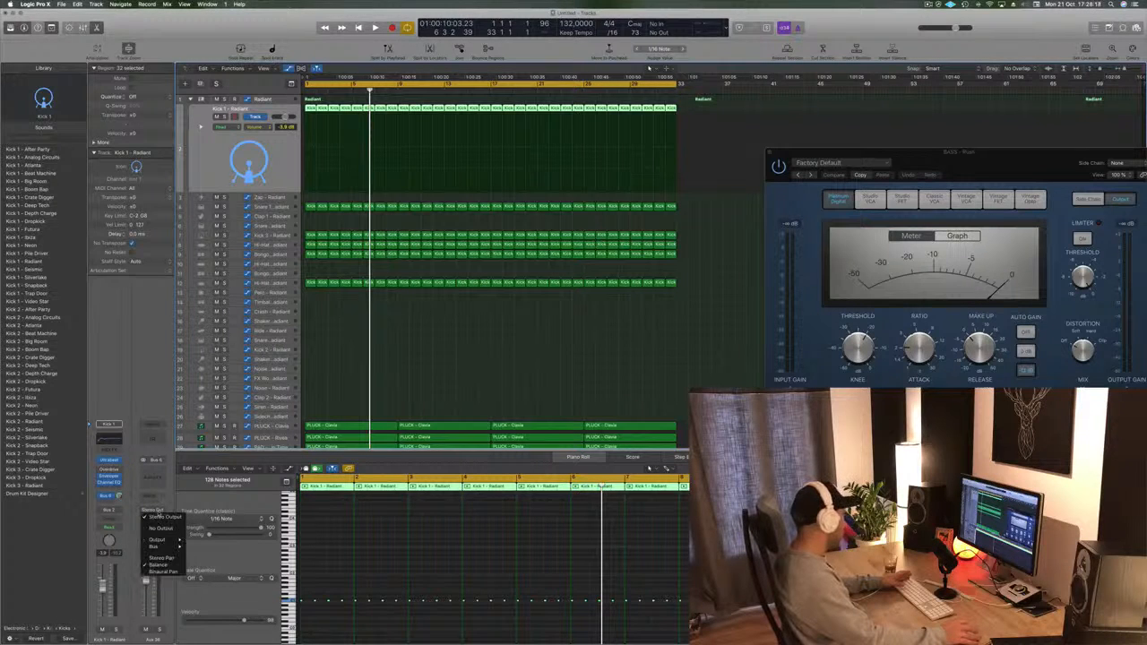
{"action": "left_click", "coordinate": [159, 528]}
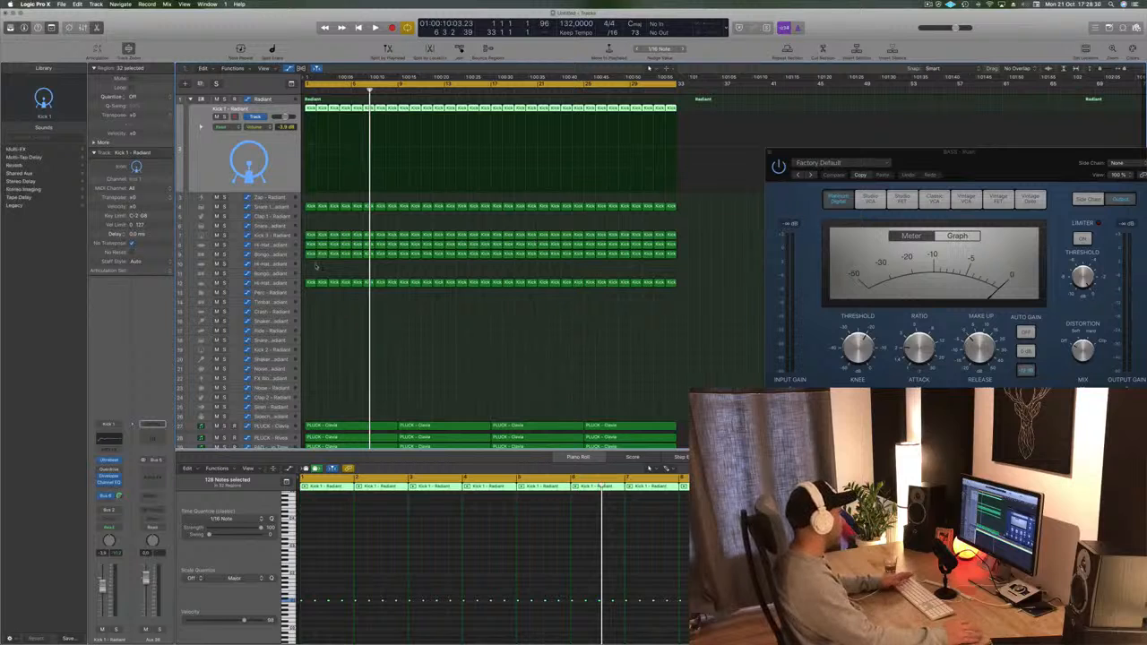
- Set the side chain source of the BASS - Rush Compressor to Bus 6 and reposition the plug-in window
{"action": "left_click_drag", "start_coordinate": [1128, 153], "coordinate": [833, 125]}
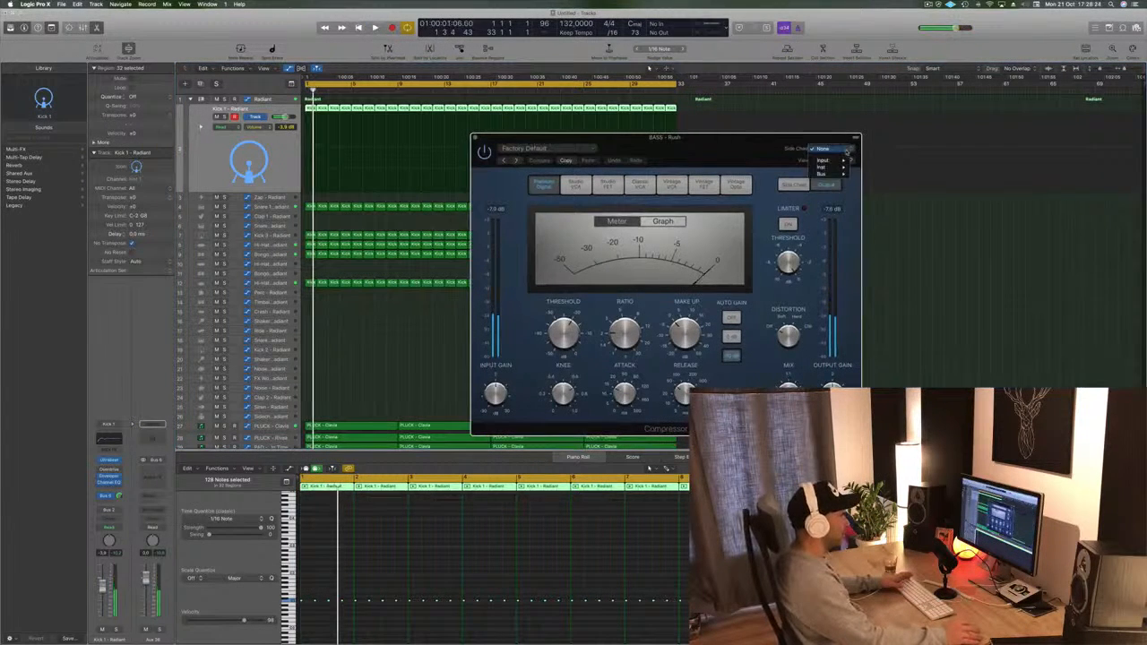
{"action": "mouse_move", "coordinate": [834, 173]}
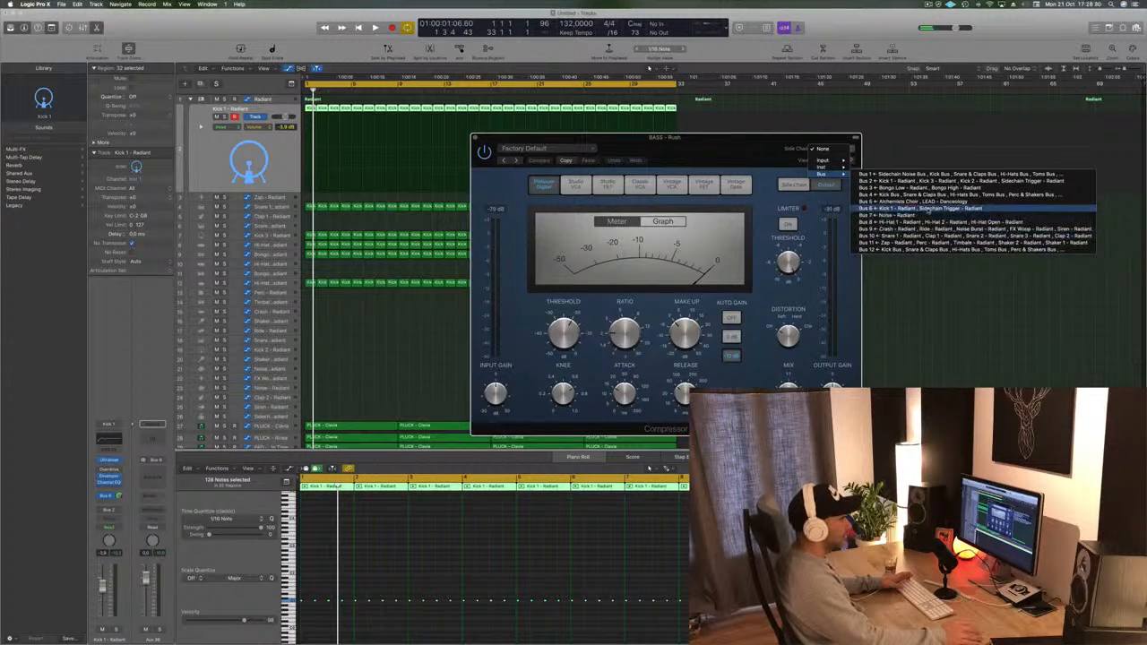
{"action": "left_click", "coordinate": [927, 208]}
{"action": "left_click_drag", "start_coordinate": [747, 140], "coordinate": [795, 132]}
- Set the BASS - Rush Compressor's threshold to about -16.5 dB during playback and close its window
{"action": "key", "text": "space"}
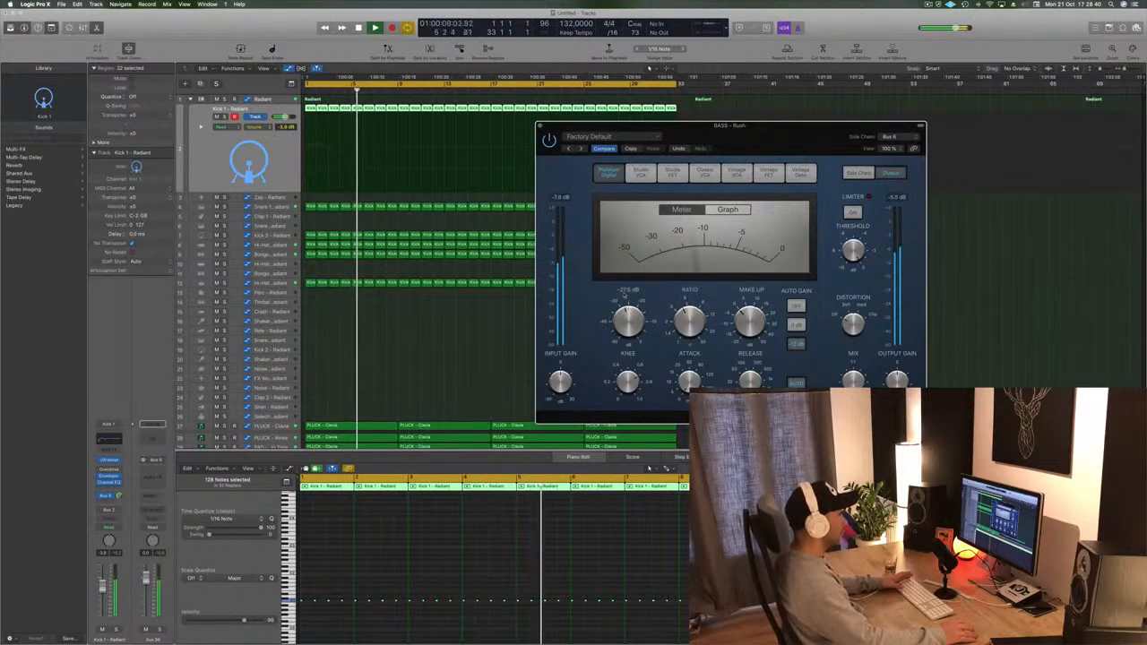
{"action": "left_click_drag", "start_coordinate": [648, 273], "coordinate": [629, 328]}
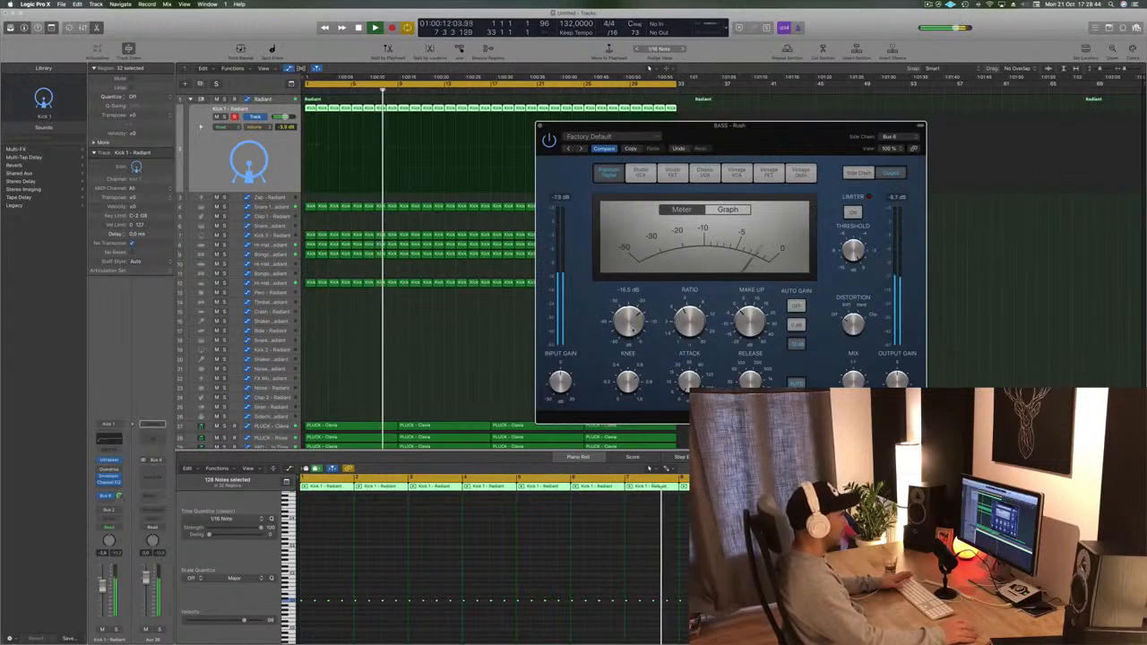
{"action": "key", "text": "space"}
{"action": "left_click", "coordinate": [540, 126]}
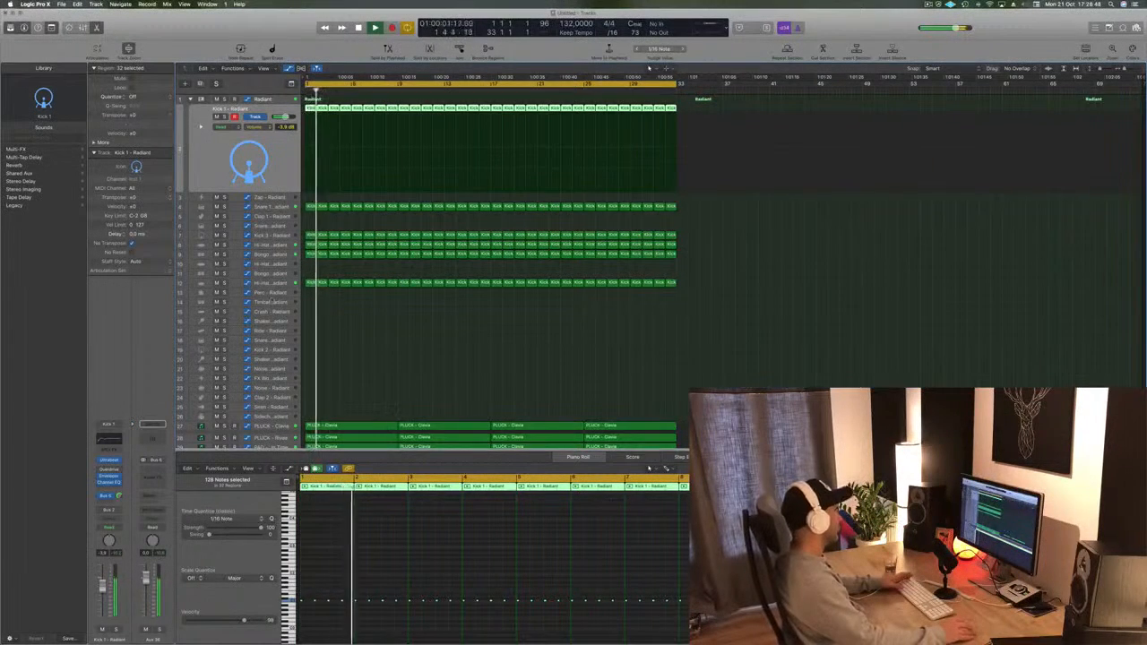
- Select the BASS - Rush track and audition the arrangement from the beginning
{"action": "scroll", "coordinate": [363, 242], "scroll_direction": "down", "scroll_amount": 3}
{"action": "key", "text": "Return"}
{"action": "key", "text": "space"}
{"action": "left_click", "coordinate": [269, 407]}
{"action": "key", "text": "space"}
{"action": "key", "text": "space"}
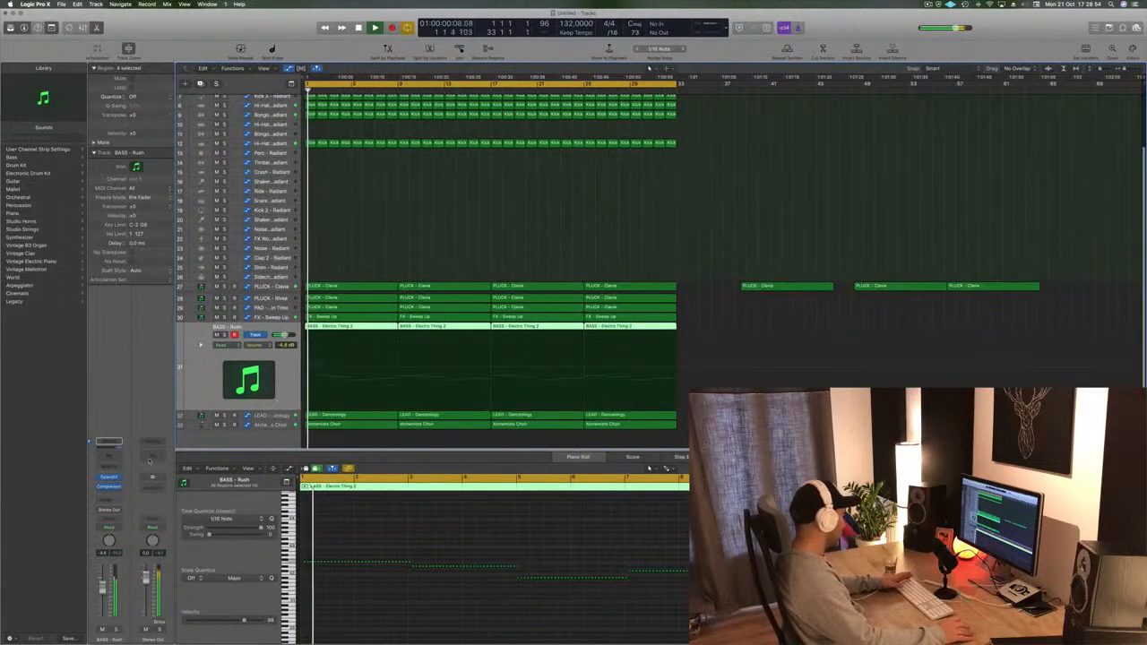
- Switch the BASS - Rush Compressor's display to Graph, fine-tune its threshold during playback, and close the window
{"action": "left_click", "coordinate": [109, 486]}
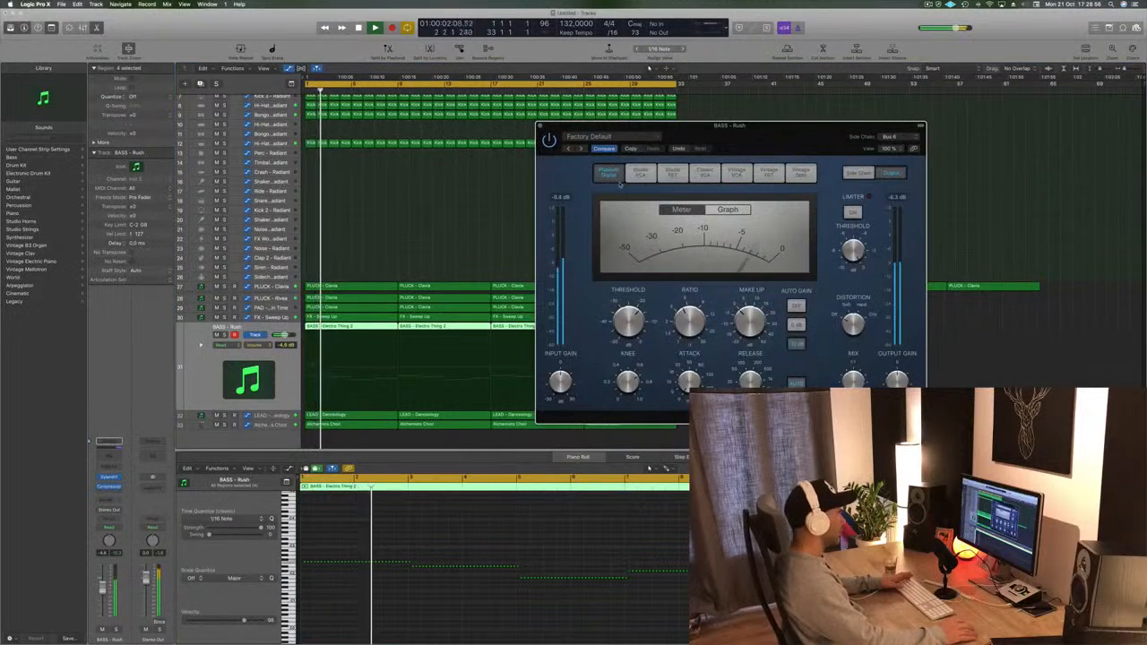
{"action": "key", "text": "Return"}
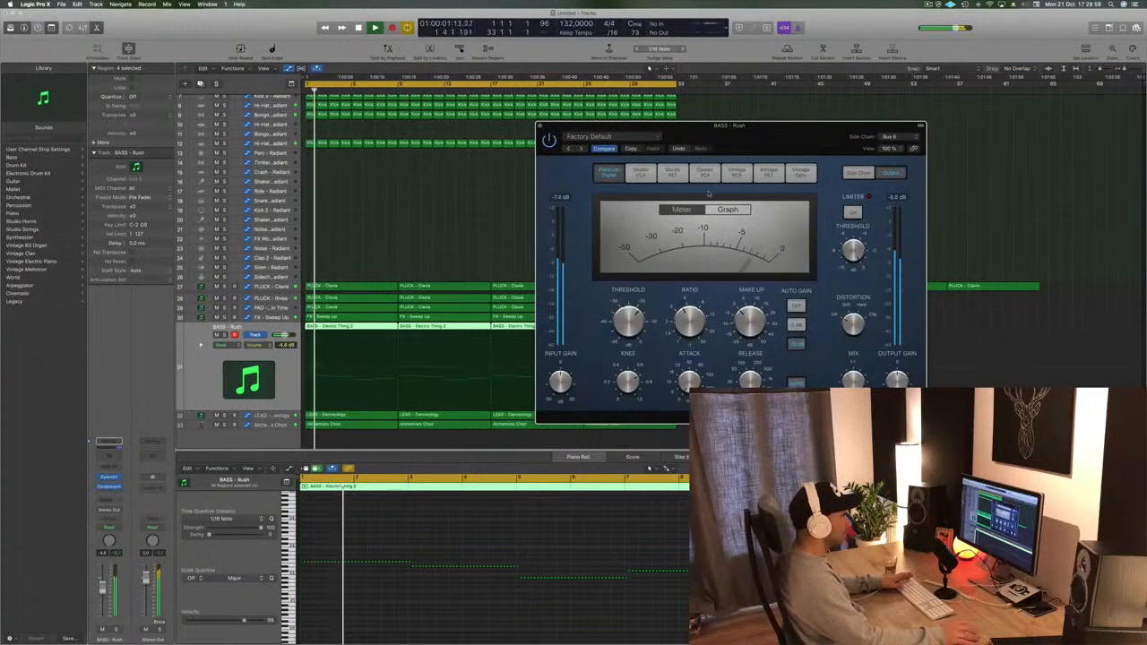
{"action": "left_click", "coordinate": [726, 209]}
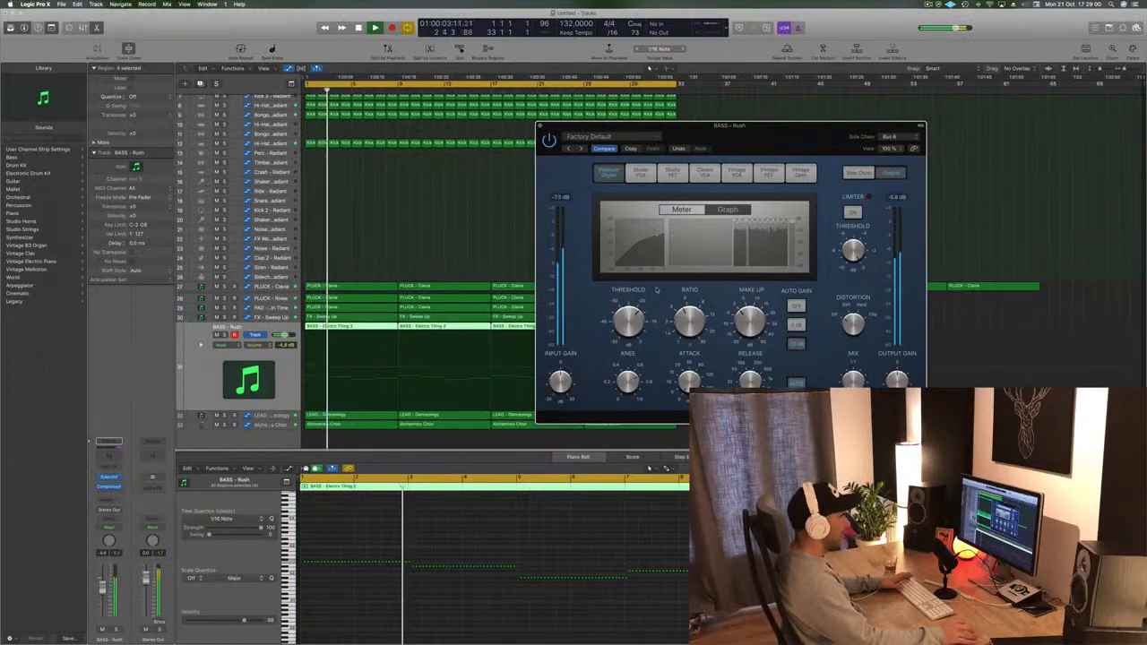
{"action": "left_click_drag", "start_coordinate": [630, 334], "coordinate": [633, 336]}
{"action": "left_click_drag", "start_coordinate": [561, 133], "coordinate": [523, 133]}
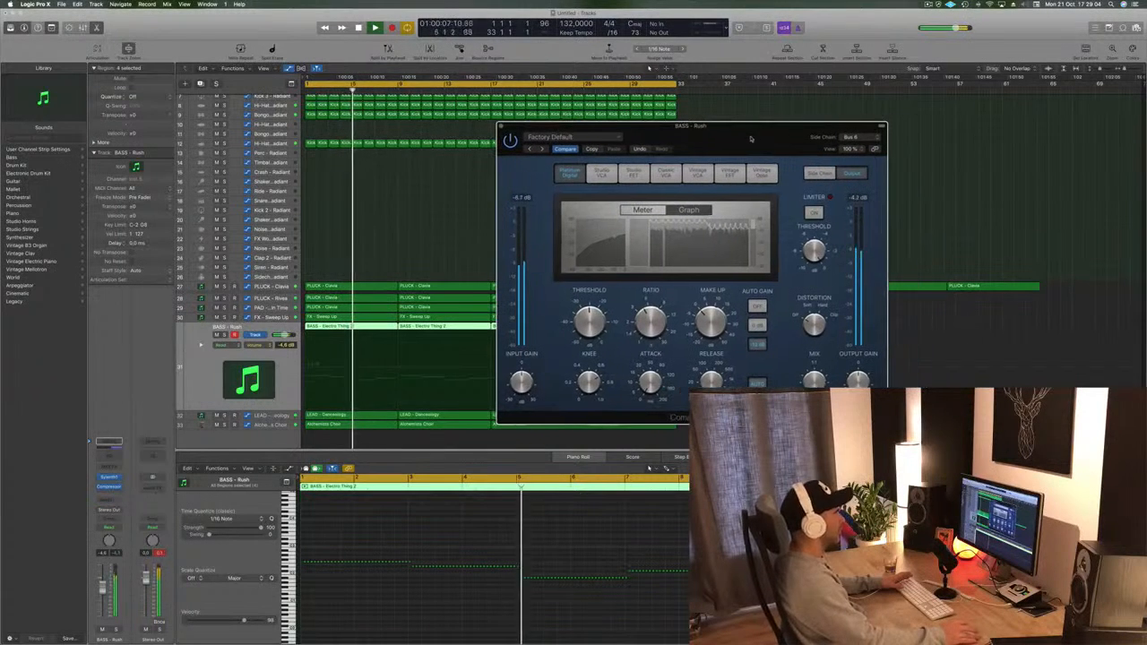
{"action": "left_click", "coordinate": [501, 127]}
{"action": "key", "text": "space"}
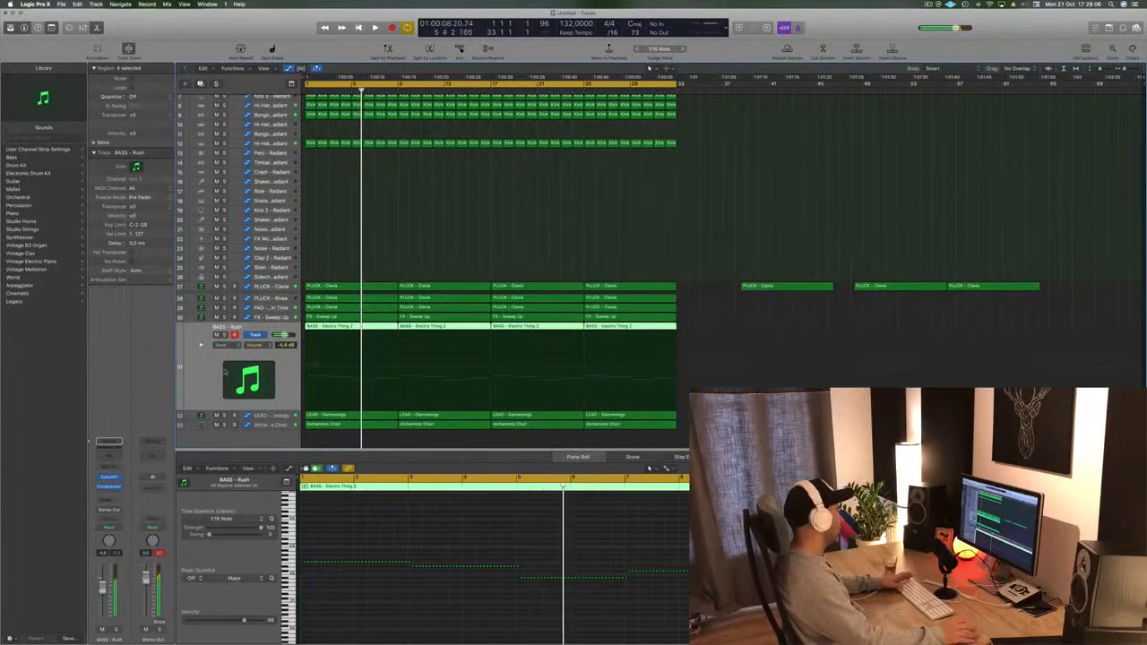
- Audition the arrangement from the beginning and select the LEAD - Danceology track
{"action": "key", "text": "Return"}
{"action": "key", "text": "space"}
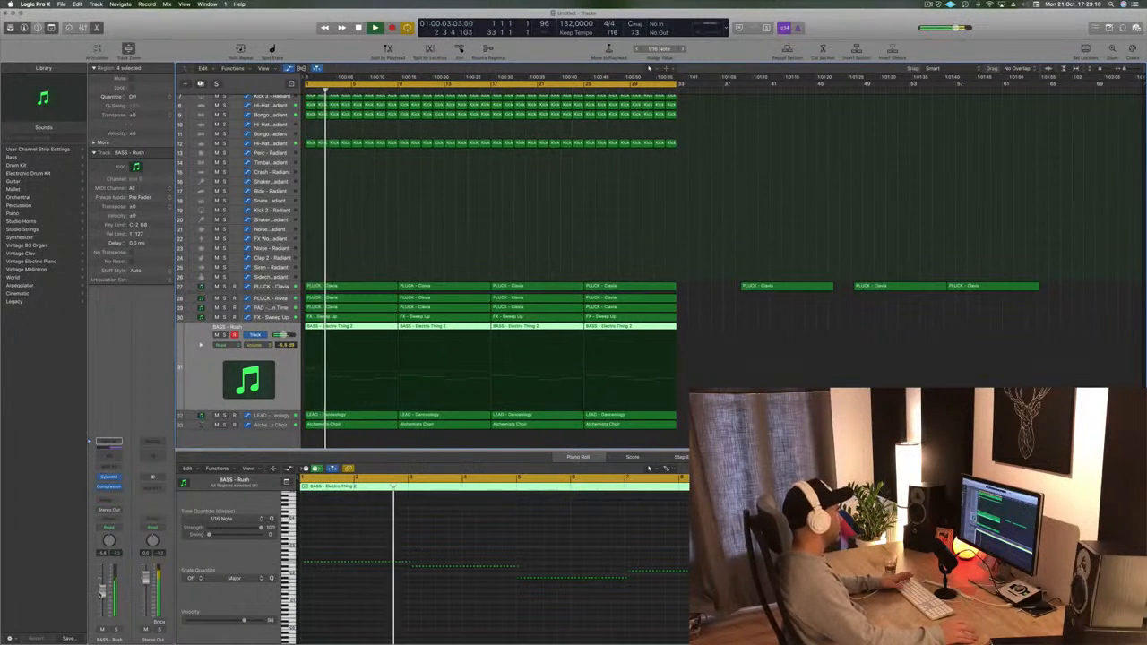
{"action": "key", "text": "Down"}
{"action": "key", "text": "Return"}
{"action": "key", "text": "space"}
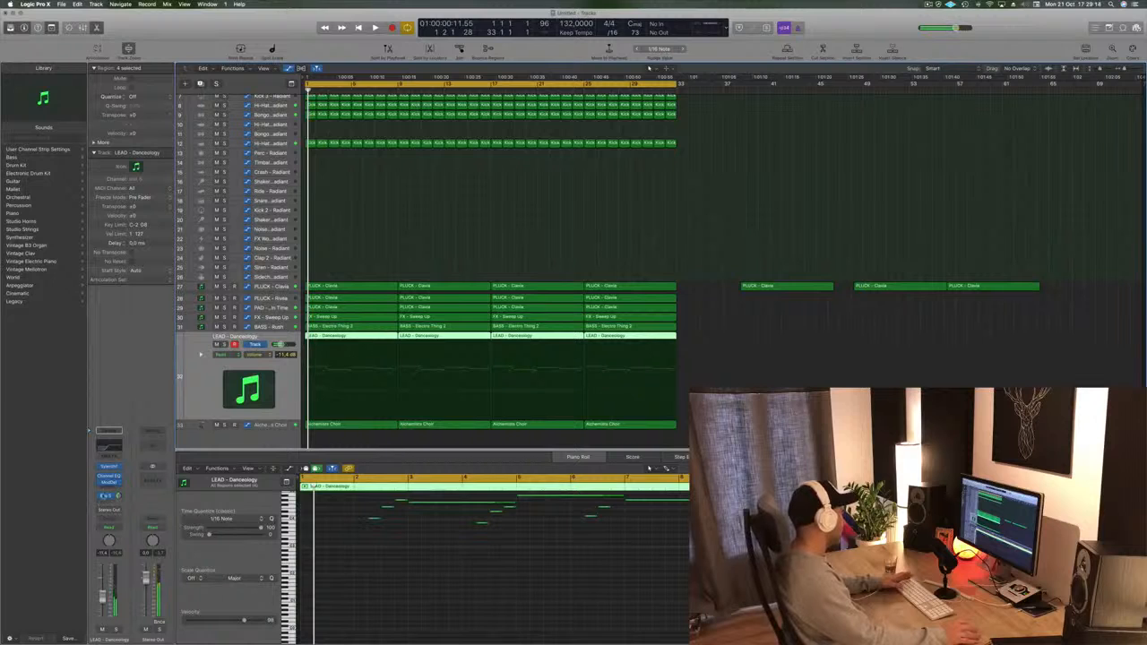
- Insert a stereo Compressor on the LEAD - Danceology track
{"action": "left_click", "coordinate": [107, 503]}
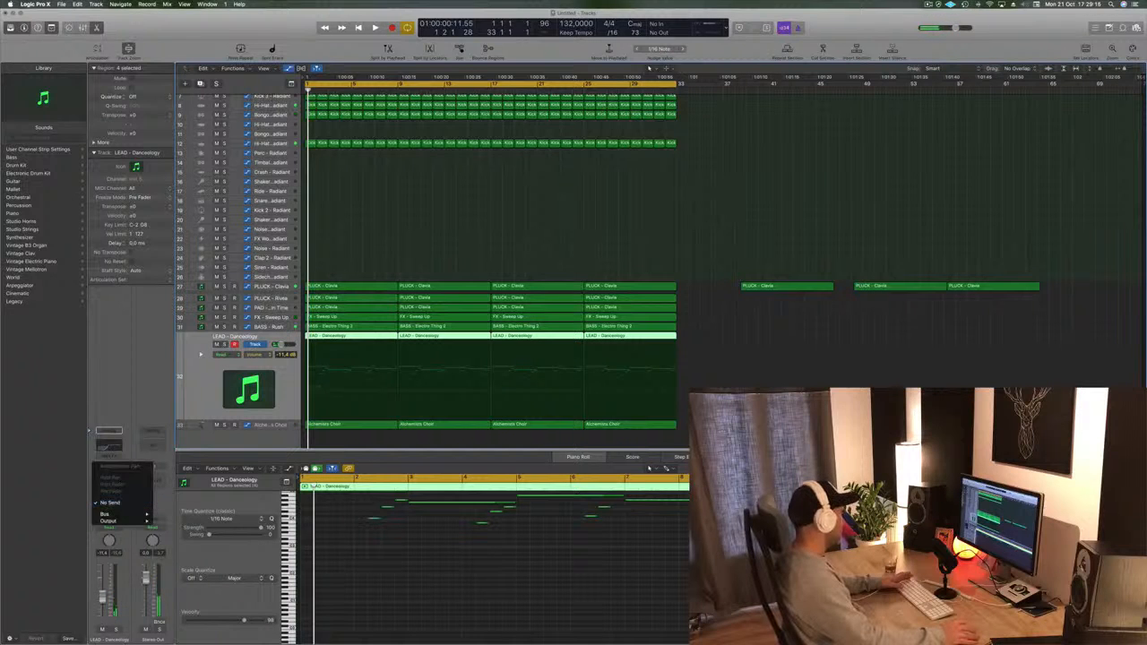
{"action": "left_click", "coordinate": [109, 502]}
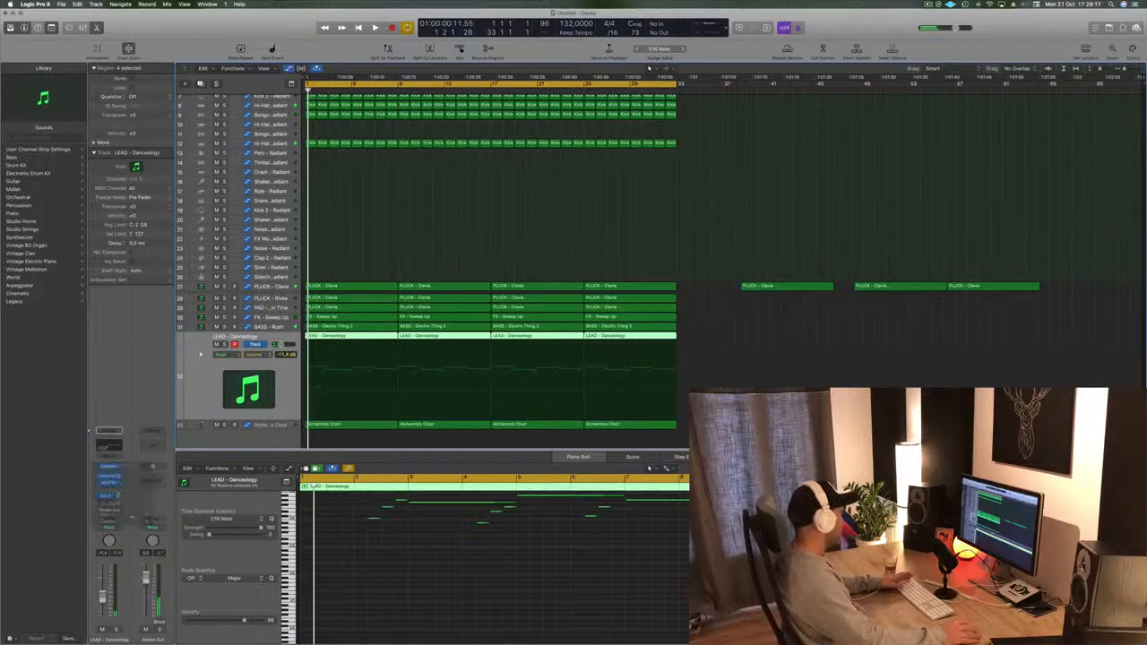
{"action": "left_click", "coordinate": [112, 488]}
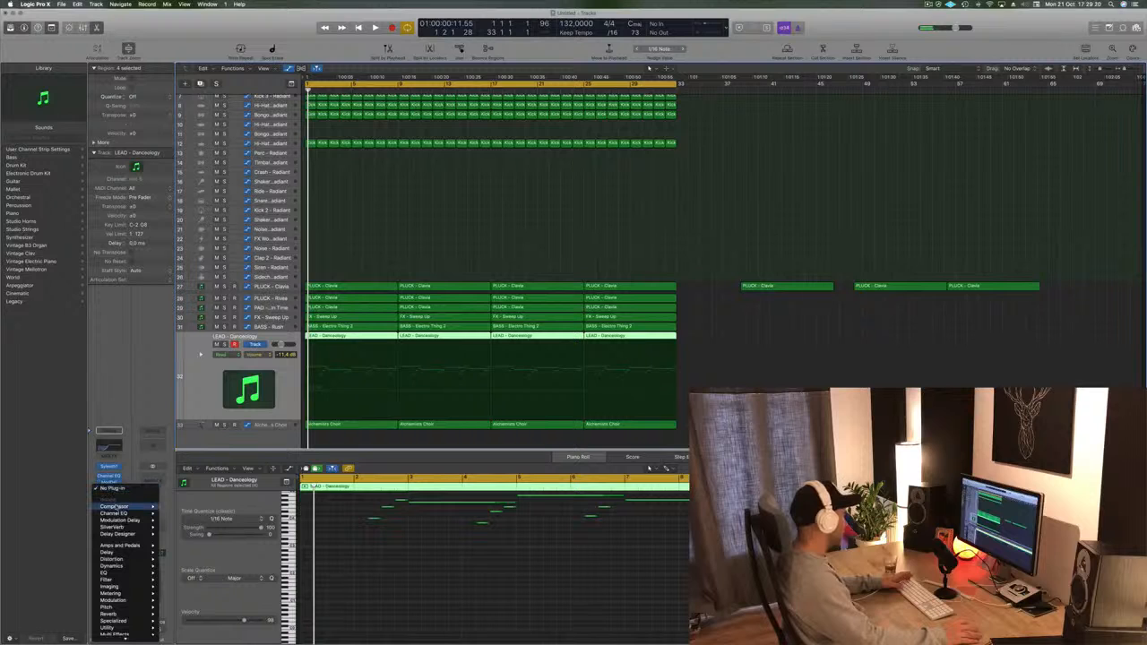
{"action": "left_click", "coordinate": [173, 508]}
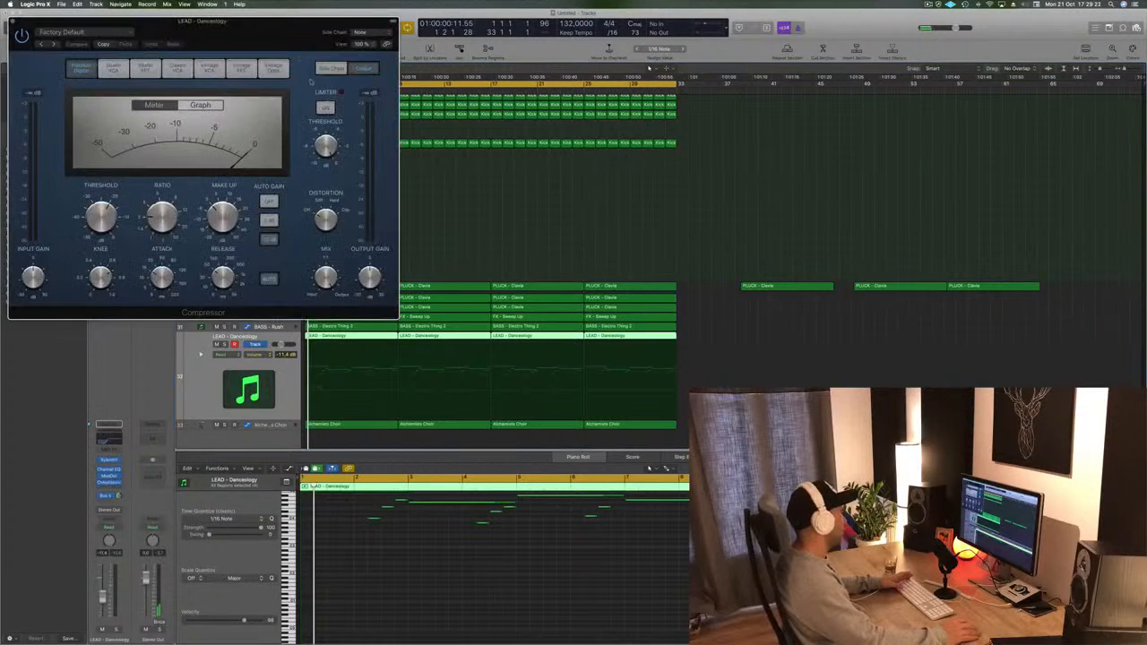
- Move the LEAD - Danceology Compressor window toward the middle and set its side chain source to Bus 6
{"action": "left_click_drag", "start_coordinate": [347, 25], "coordinate": [717, 146]}
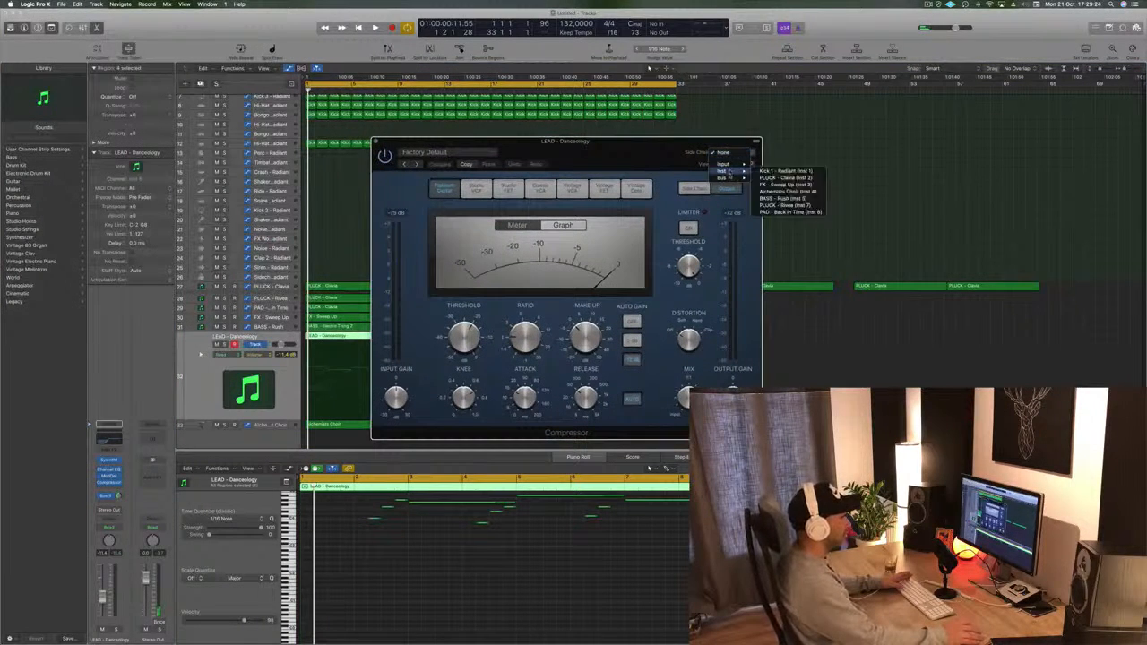
{"action": "mouse_move", "coordinate": [726, 177]}
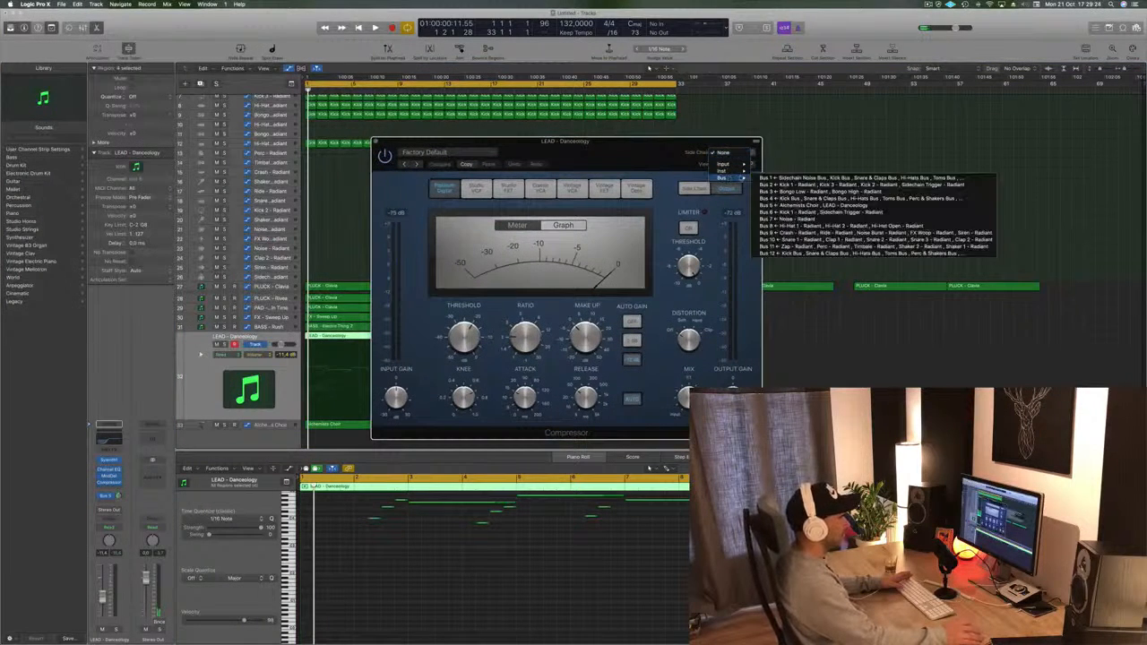
{"action": "left_click", "coordinate": [833, 225]}
- Lower the LEAD - Danceology Compressor's threshold to about -23.5 dB and adjust its ratio during playback
{"action": "key", "text": "space"}
{"action": "left_click_drag", "start_coordinate": [532, 338], "coordinate": [538, 319]}
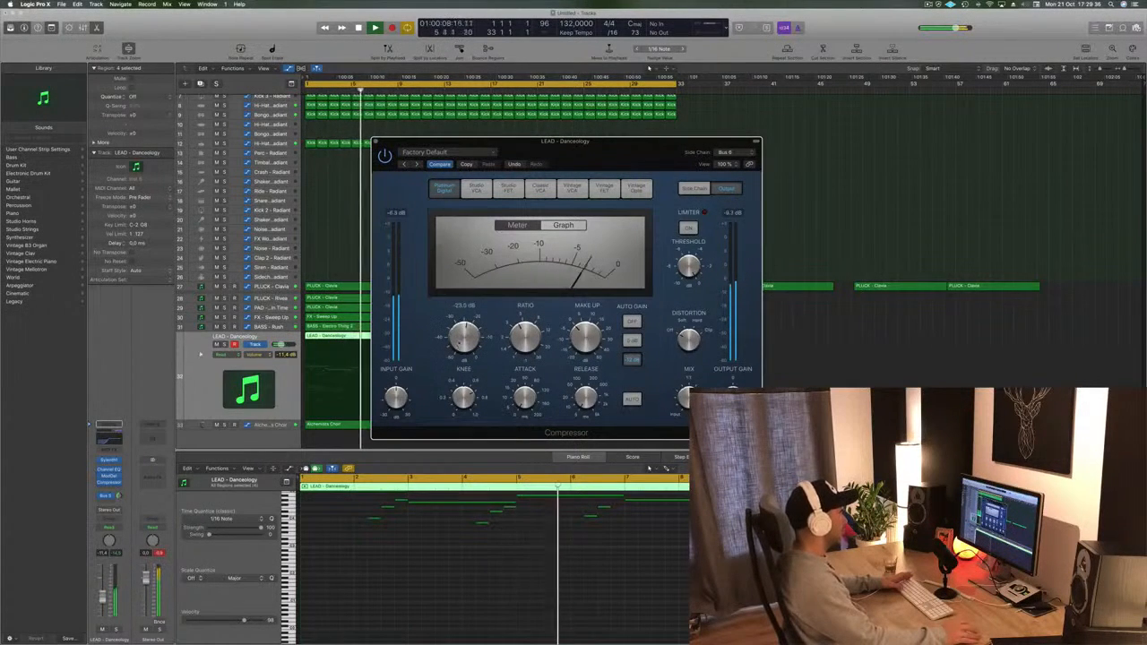
{"action": "left_click_drag", "start_coordinate": [458, 346], "coordinate": [462, 346]}
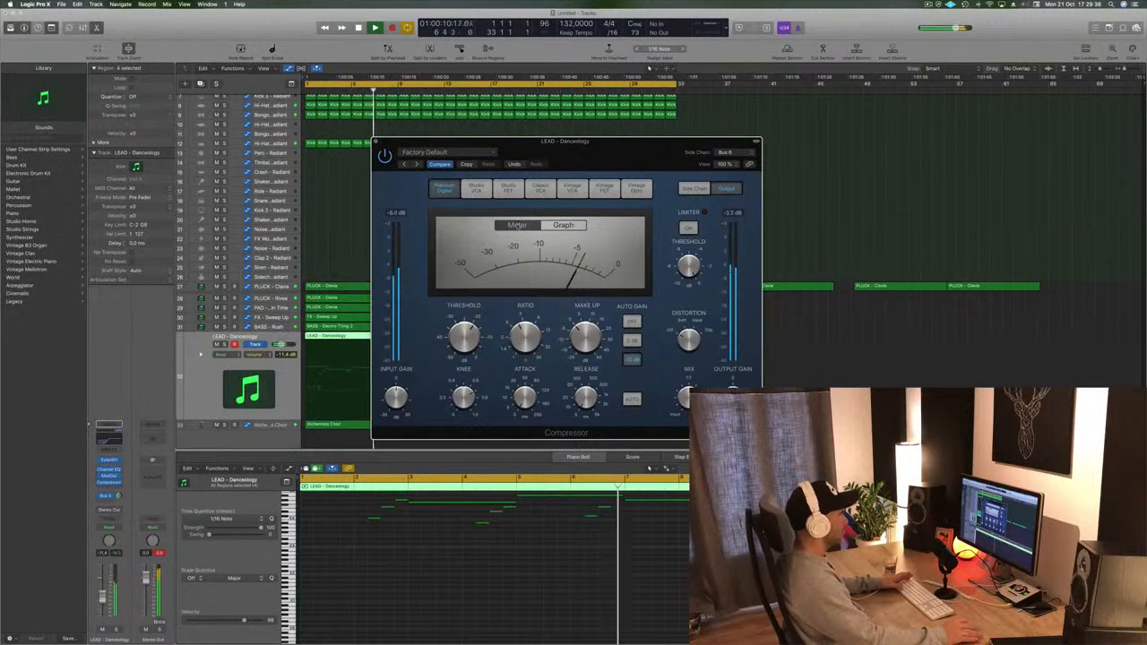
- Close the LEAD - Danceology compressor window, lower the track's volume to about -13.3 dB and replay from the beginning
{"action": "left_click_drag", "start_coordinate": [586, 142], "coordinate": [746, 141]}
{"action": "left_click", "coordinate": [535, 140]}
{"action": "key", "text": "Return"}
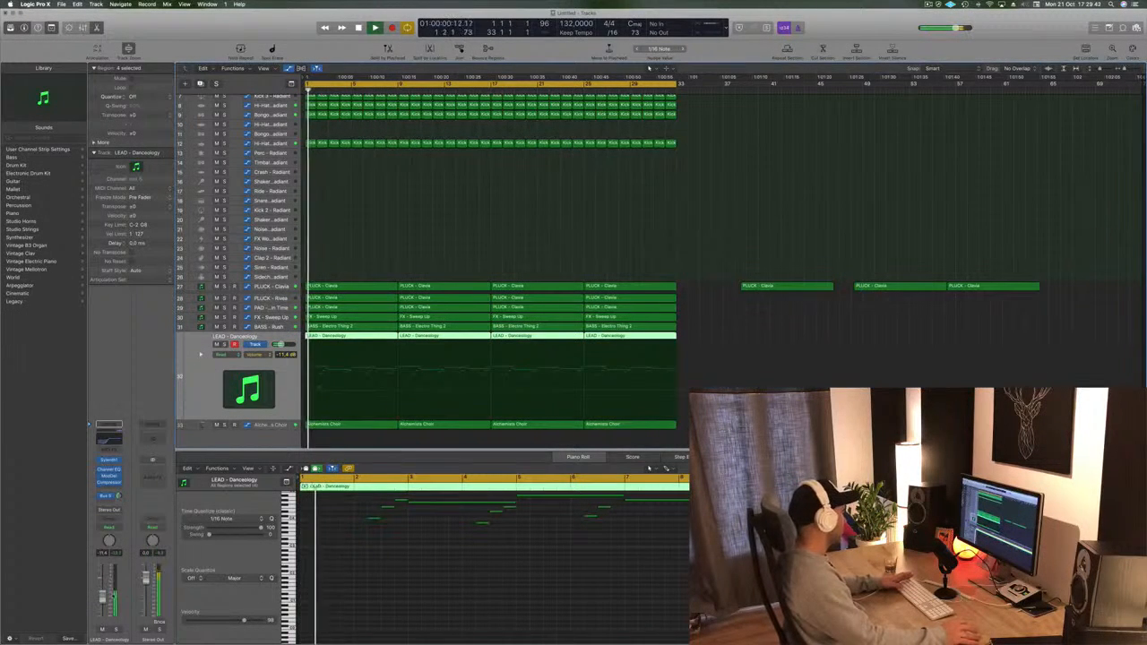
{"action": "key", "text": "Return"}
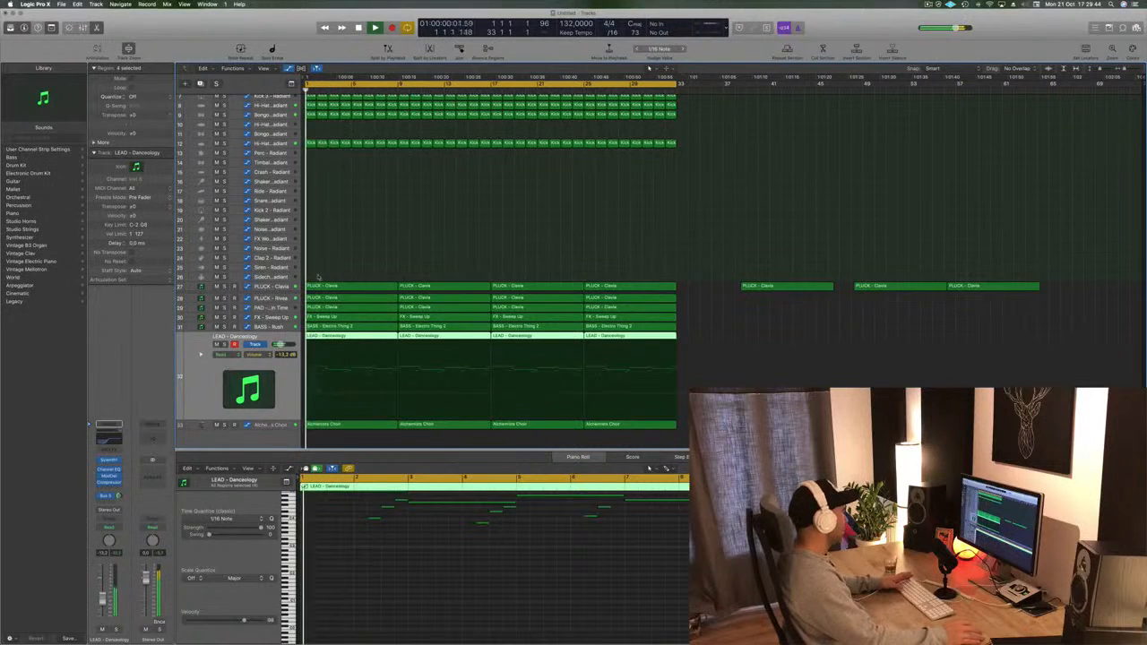
- Audition the PLUCK - Clavia track in solo and within the full mix from the beginning
{"action": "left_click", "coordinate": [281, 288]}
{"action": "key", "text": "Return"}
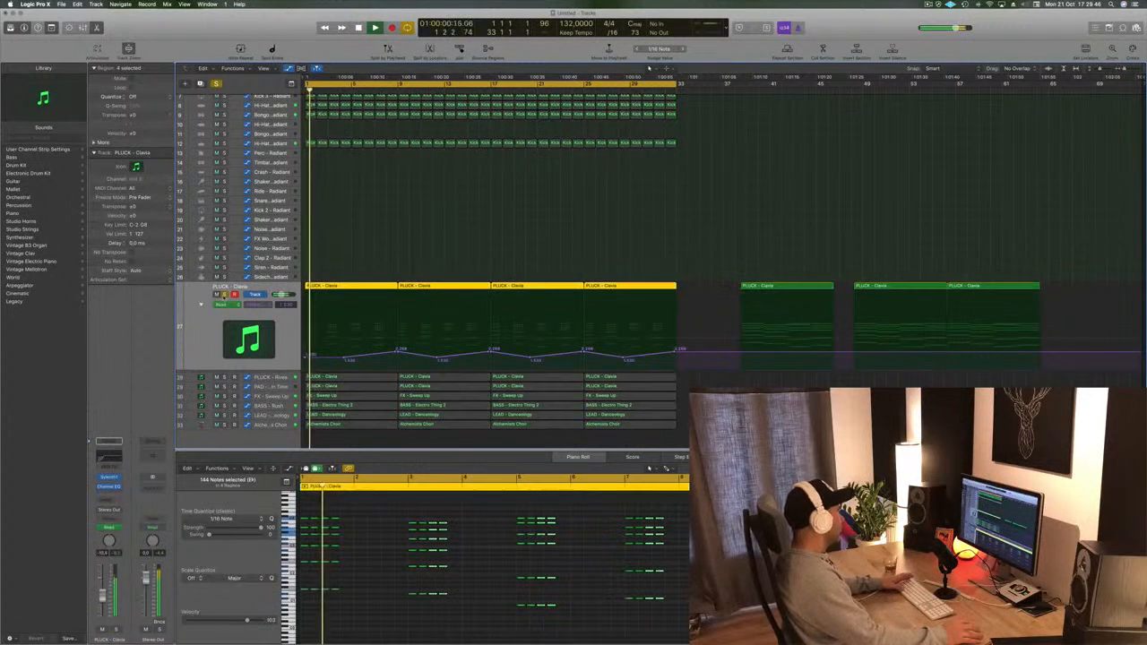
{"action": "key", "text": "Return"}
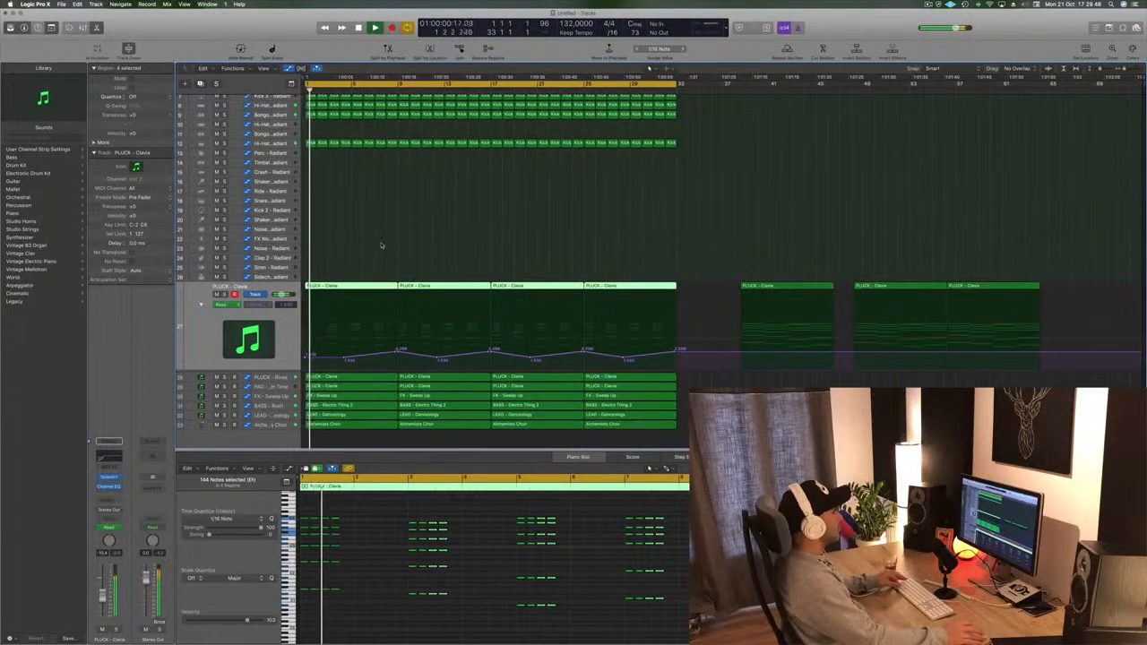
{"action": "key", "text": "z"}
{"action": "key", "text": "z"}
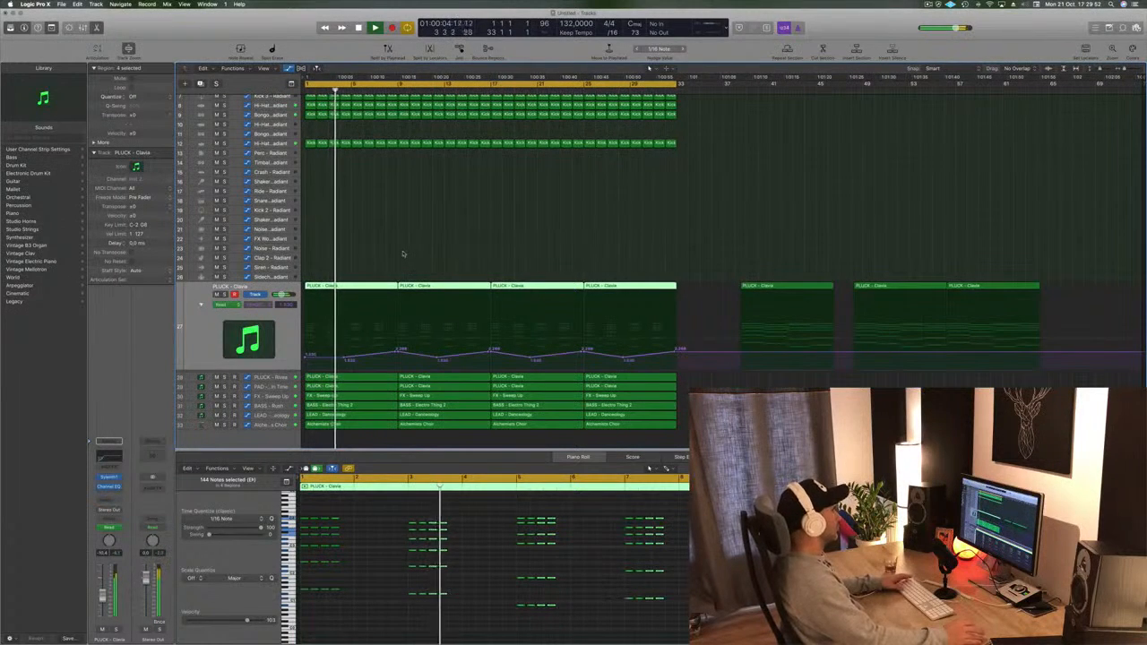
{"action": "scroll", "coordinate": [394, 229], "scroll_direction": "up", "scroll_amount": 4}
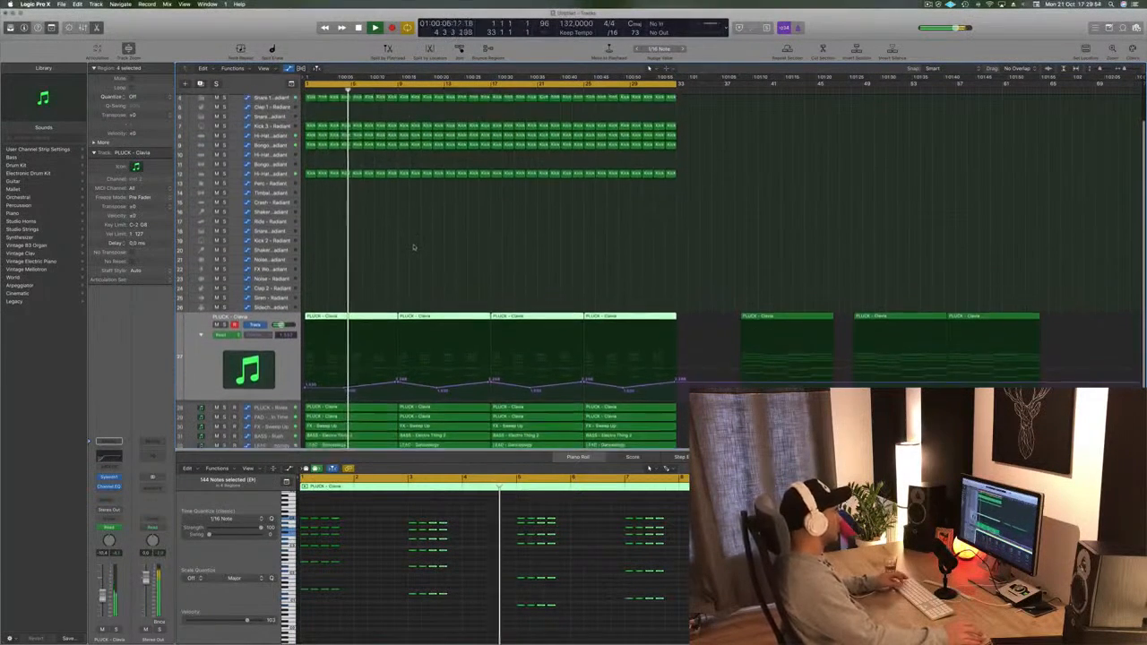
{"action": "scroll", "coordinate": [430, 252], "scroll_direction": "up", "scroll_amount": 4}
{"action": "scroll", "coordinate": [429, 285], "scroll_direction": "down", "scroll_amount": 3}
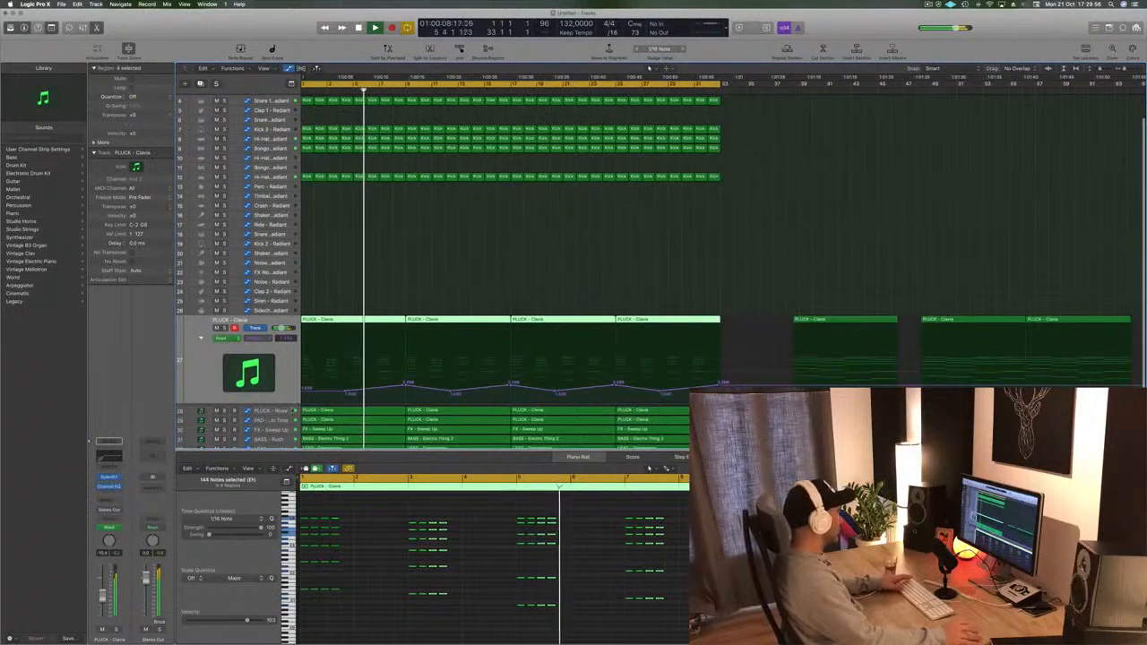
{"action": "scroll", "coordinate": [287, 410], "scroll_direction": "down", "scroll_amount": 4}
- Audition the FX - Sweep Up track in solo, release its solo and replay the mix from the beginning
{"action": "left_click", "coordinate": [272, 395]}
{"action": "key", "text": "Return"}
{"action": "key", "text": "ctrl+s"}
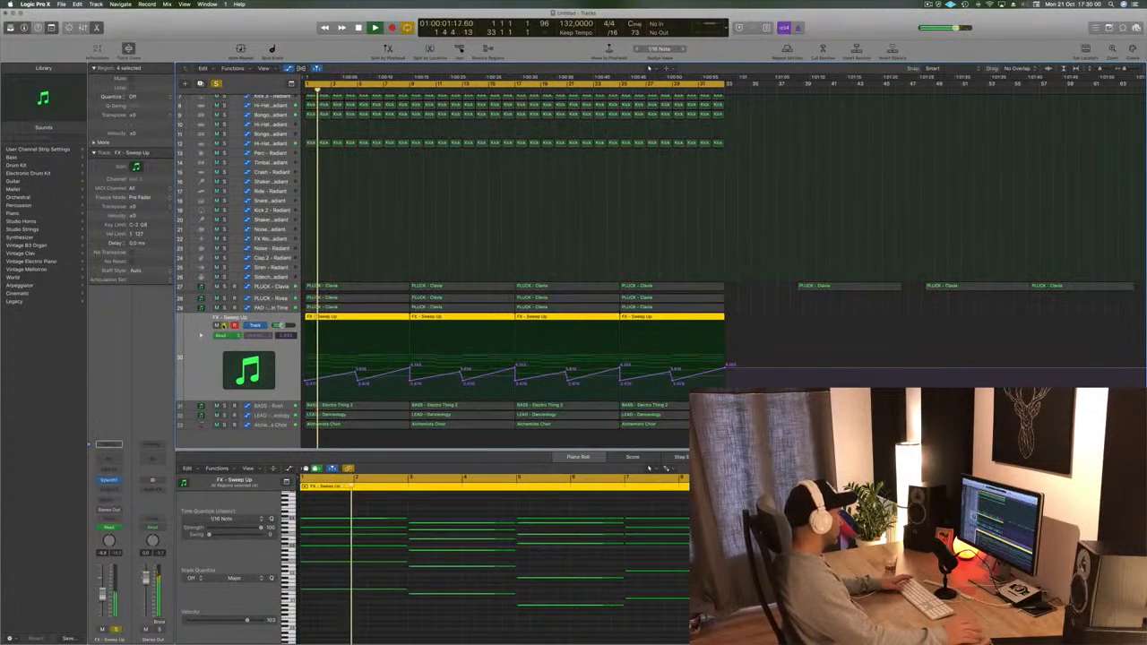
{"action": "left_click", "coordinate": [223, 326]}
{"action": "key", "text": "Return"}
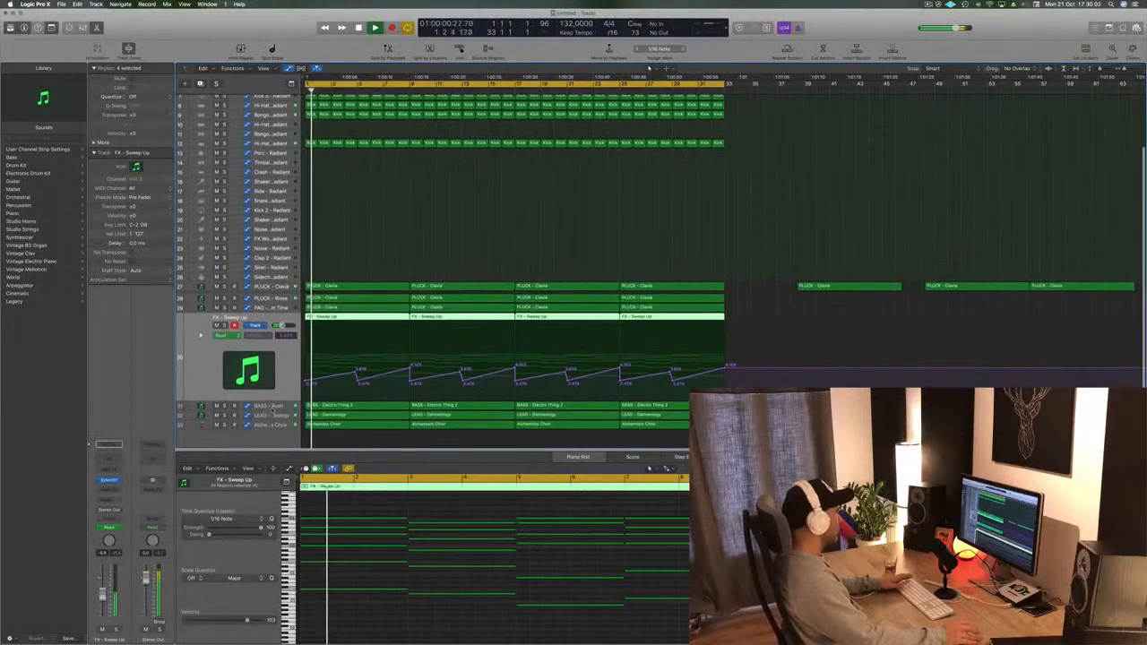
- Insert a Channel EQ on the Alchemists Choir track and roll off its low frequencies
{"action": "left_click", "coordinate": [271, 407]}
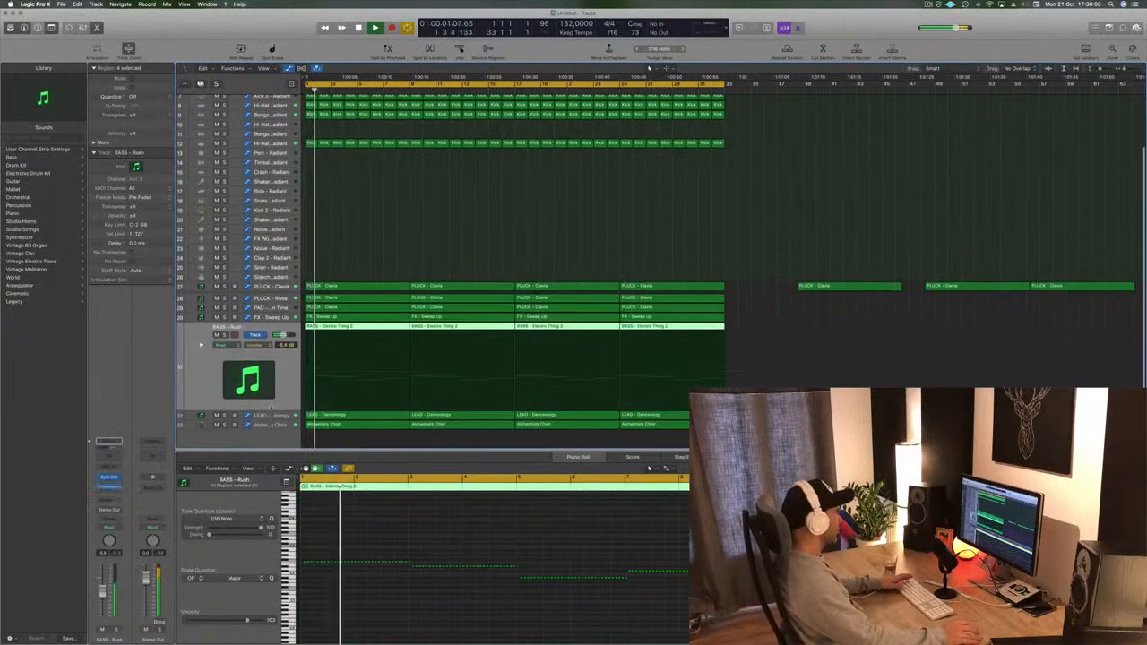
{"action": "left_click", "coordinate": [273, 415]}
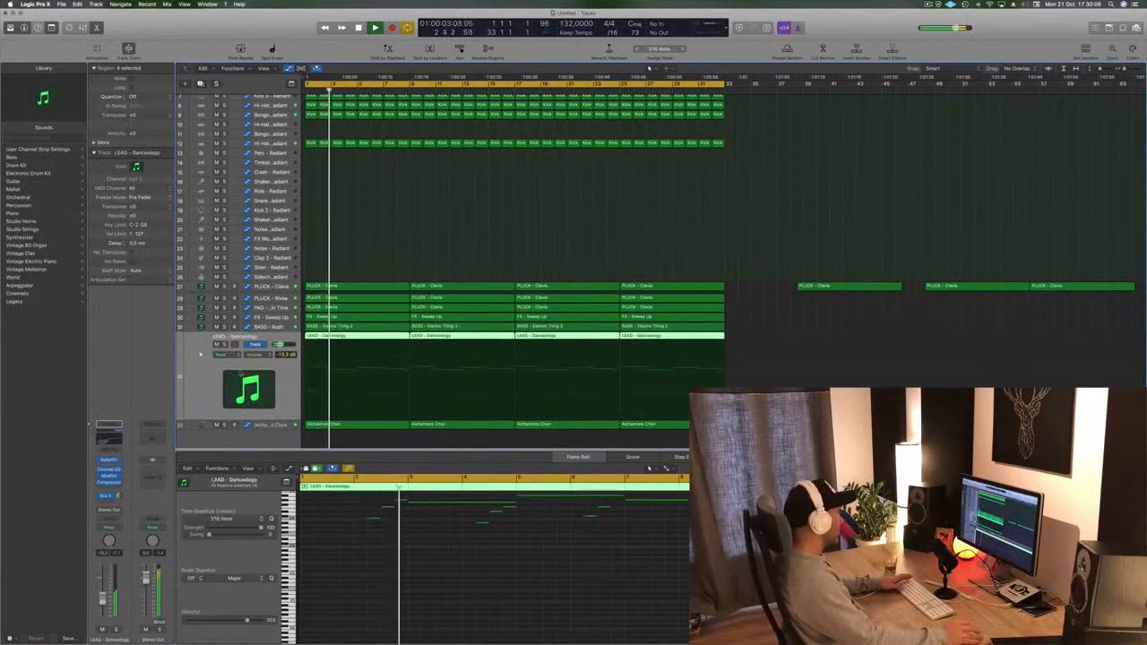
{"action": "left_click", "coordinate": [271, 425]}
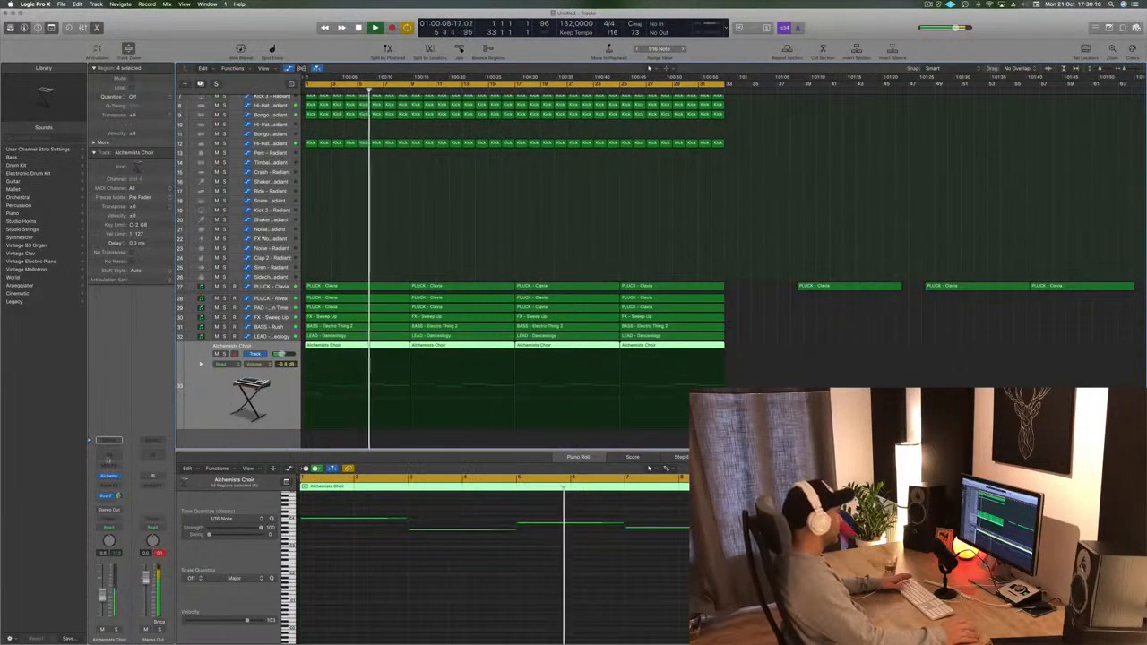
{"action": "left_click", "coordinate": [109, 458]}
{"action": "left_click", "coordinate": [59, 65]}
{"action": "left_click_drag", "start_coordinate": [31, 180], "coordinate": [282, 166]}
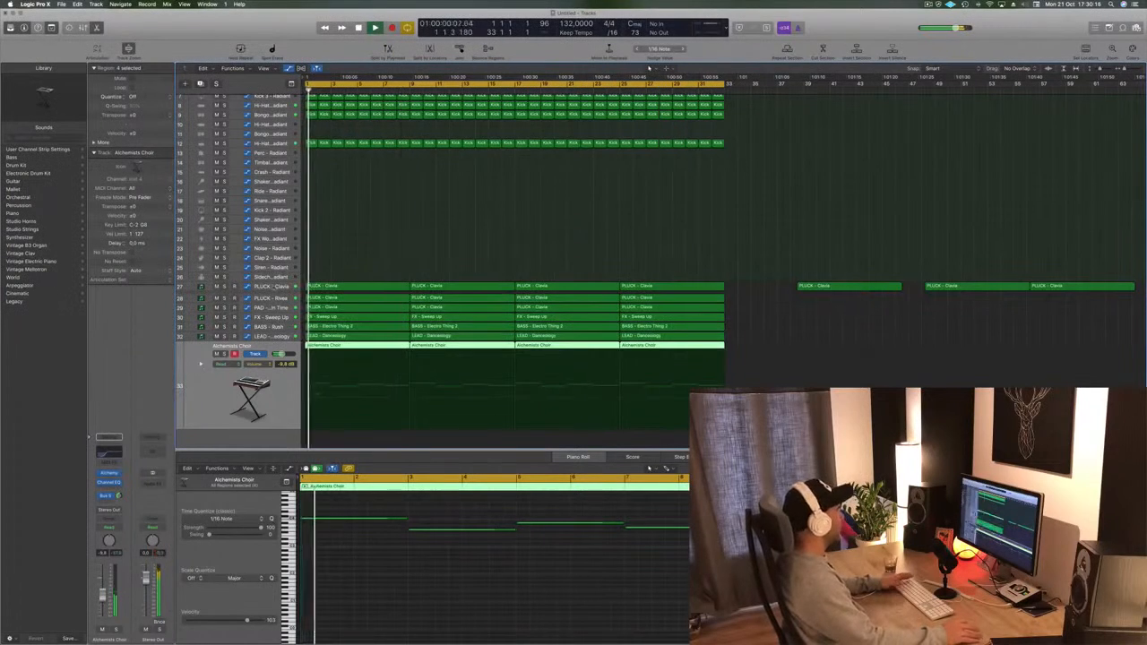
- Solo PLUCK - Clavia together with the PLUCK track below it and replay both from the beginning
{"action": "left_click", "coordinate": [274, 287]}
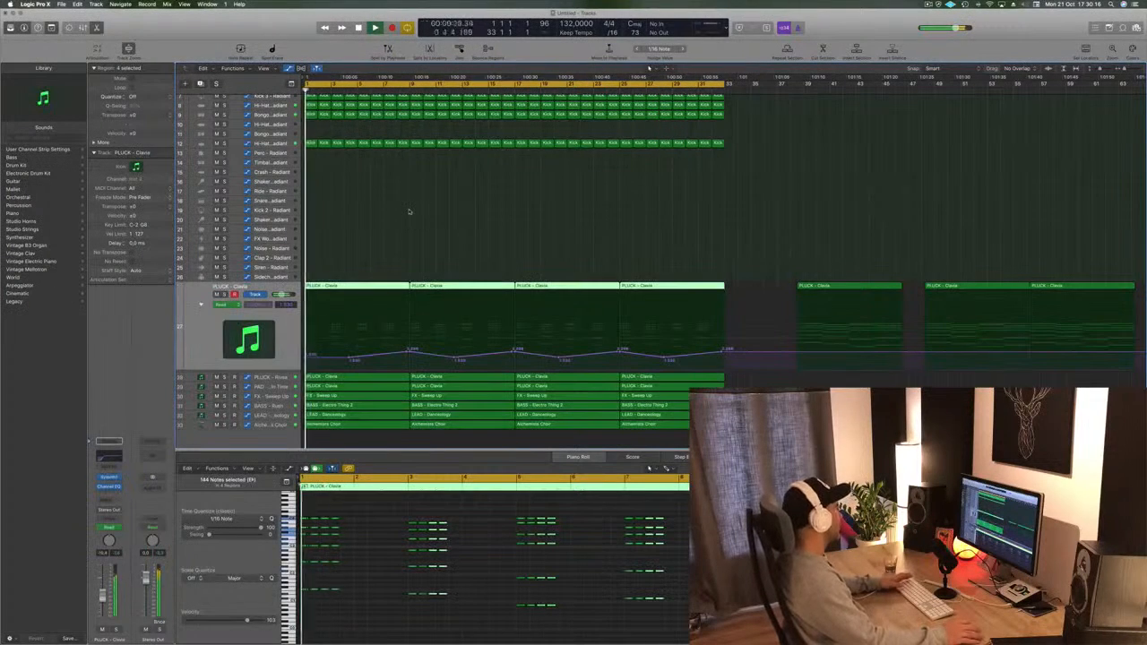
{"action": "left_click", "coordinate": [224, 294]}
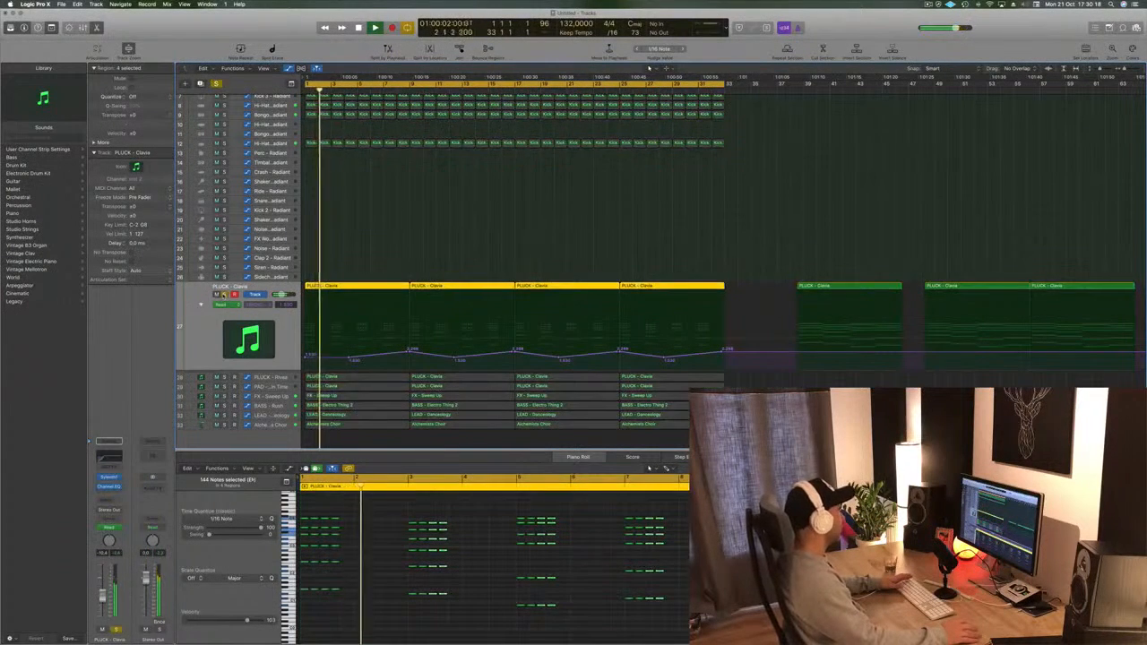
{"action": "left_click", "coordinate": [224, 294]}
{"action": "left_click", "coordinate": [224, 294]}
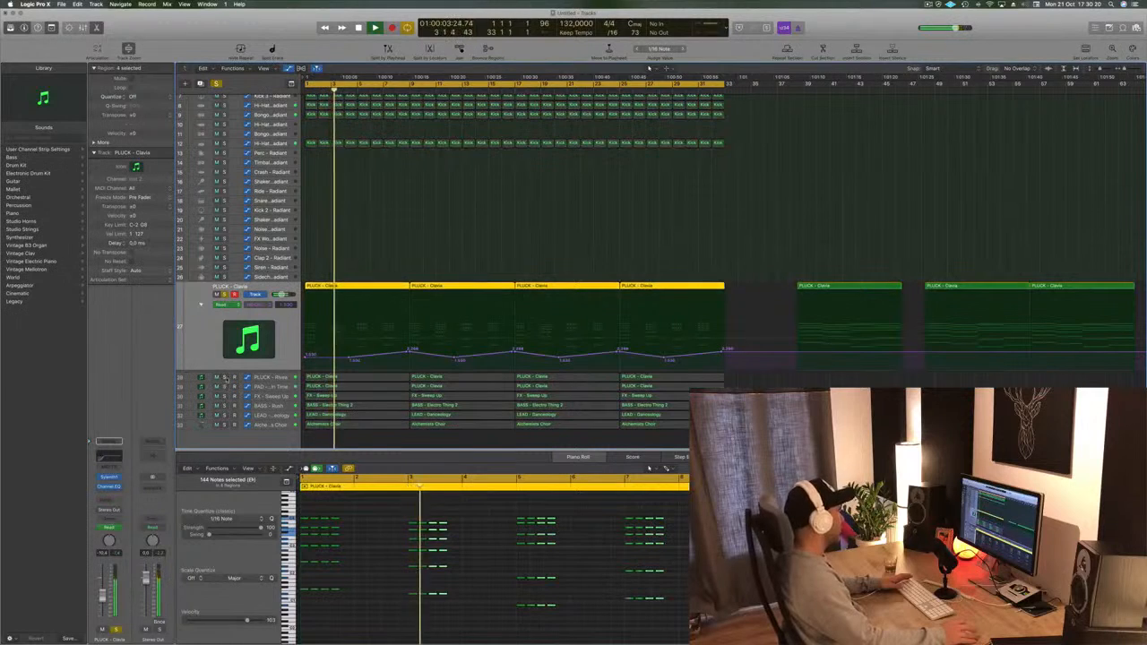
{"action": "left_click", "coordinate": [225, 377]}
{"action": "key", "text": "Return"}
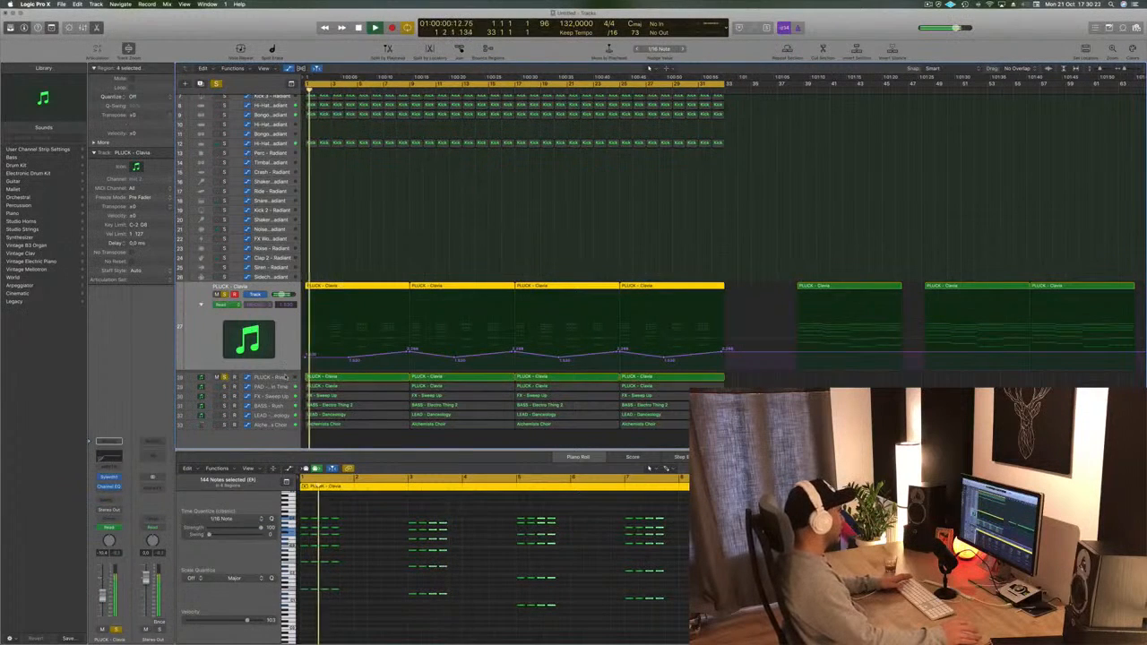
- Add the PAD - Back In Time and FX - Sweep Up tracks to the soloed plucks during playback
{"action": "left_click", "coordinate": [266, 378]}
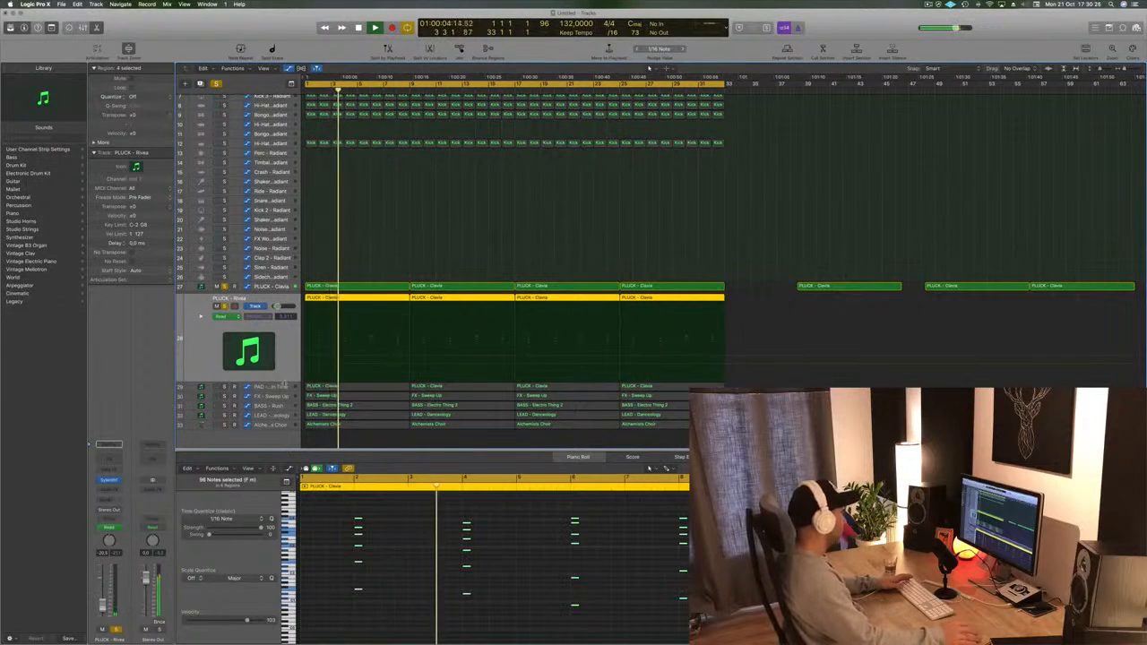
{"action": "key", "text": "Down"}
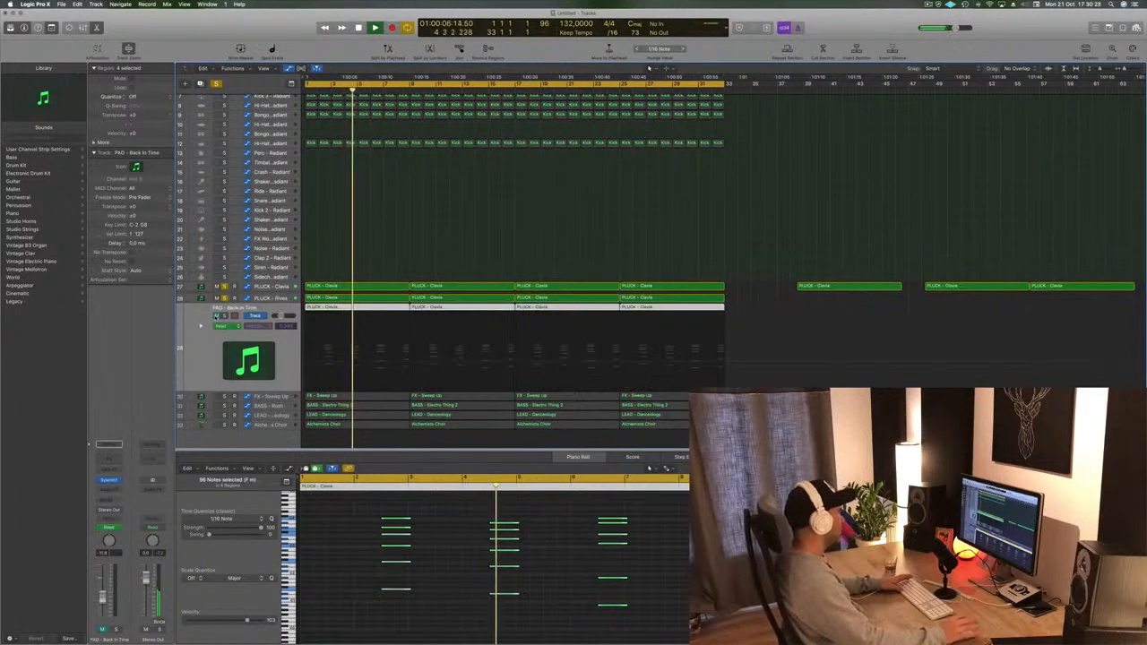
{"action": "key", "text": "space"}
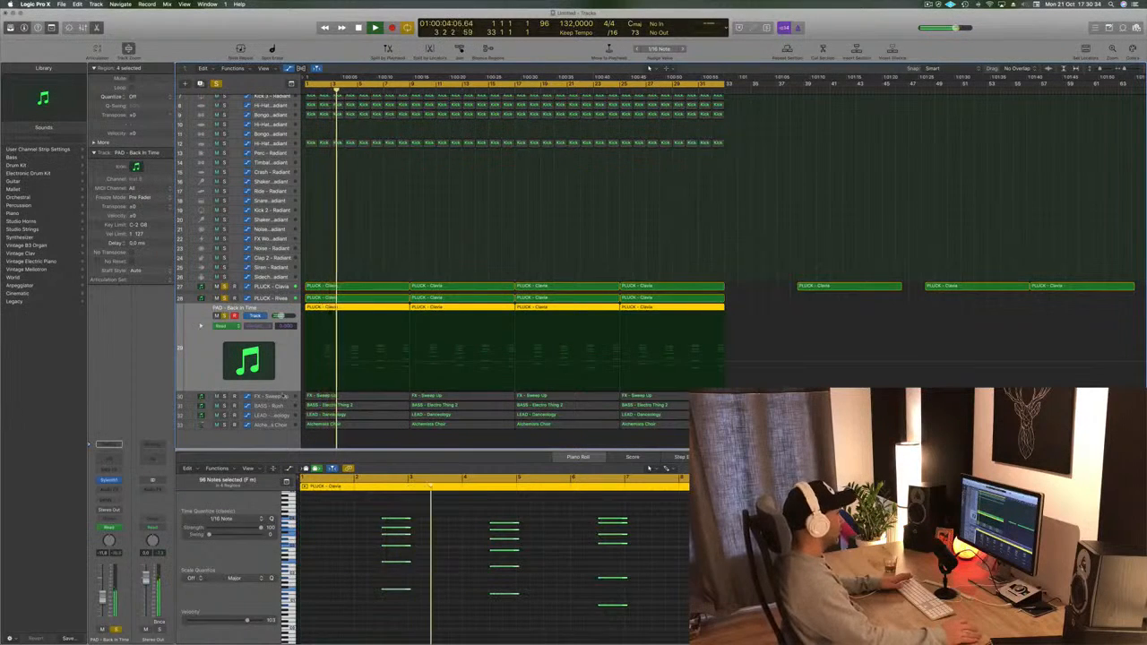
{"action": "key", "text": "Down"}
{"action": "left_click", "coordinate": [224, 325]}
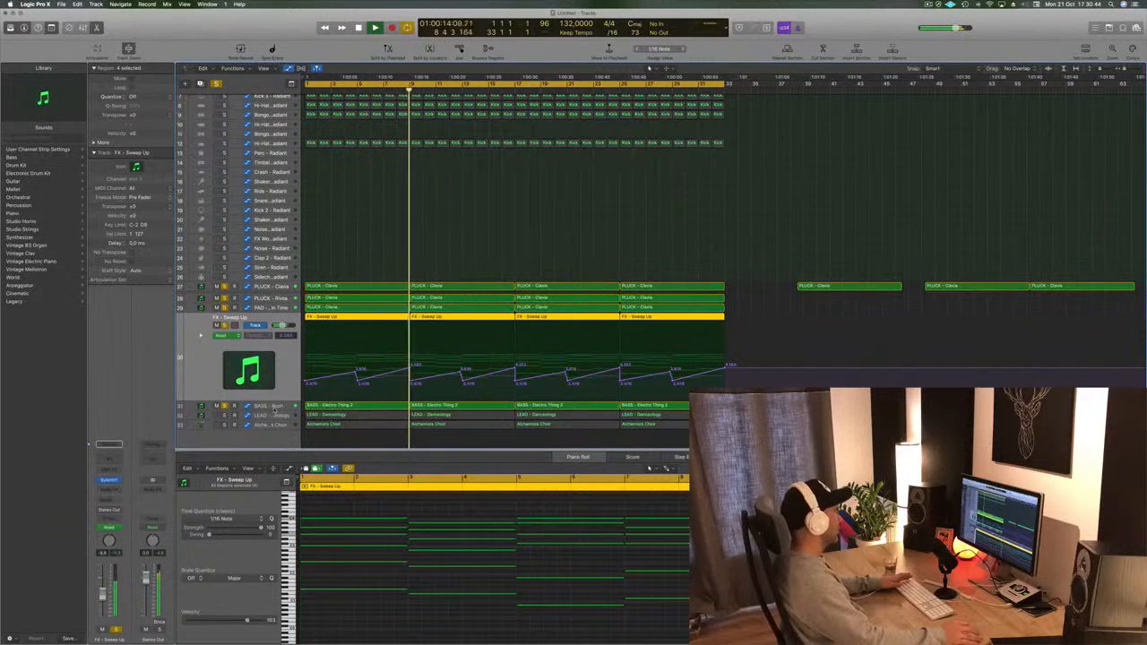
- Audition BASS - Rush and Kick 1 - Radiant soloed together with the plucks, pad and sweep
{"action": "left_click", "coordinate": [269, 407]}
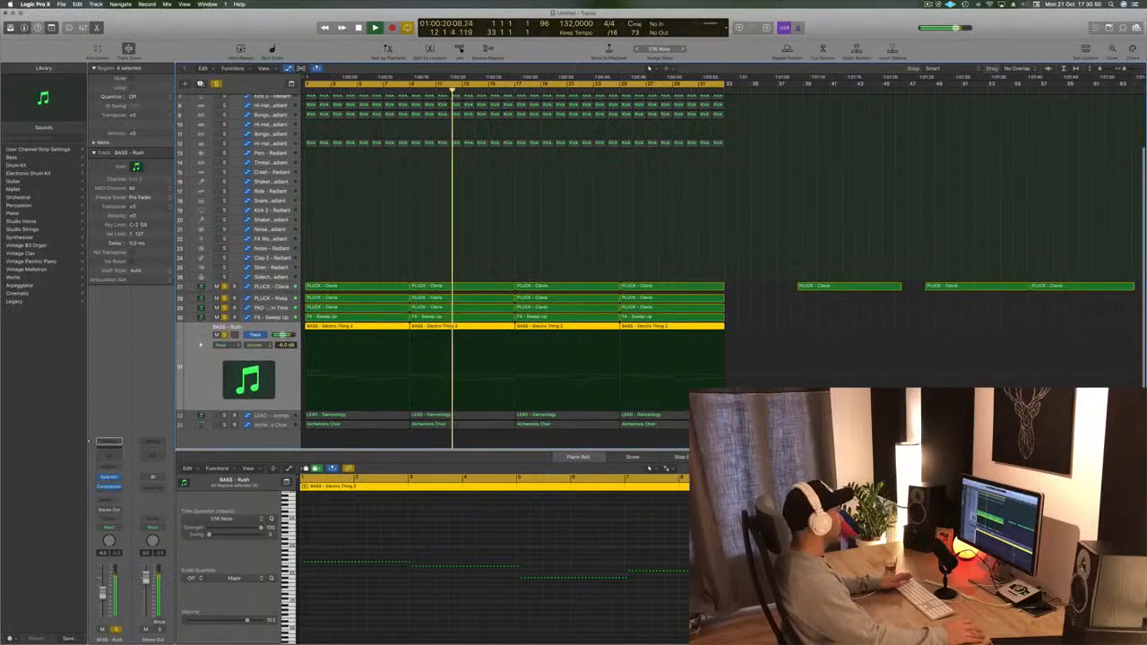
{"action": "scroll", "coordinate": [265, 132], "scroll_direction": "up", "scroll_amount": 4}
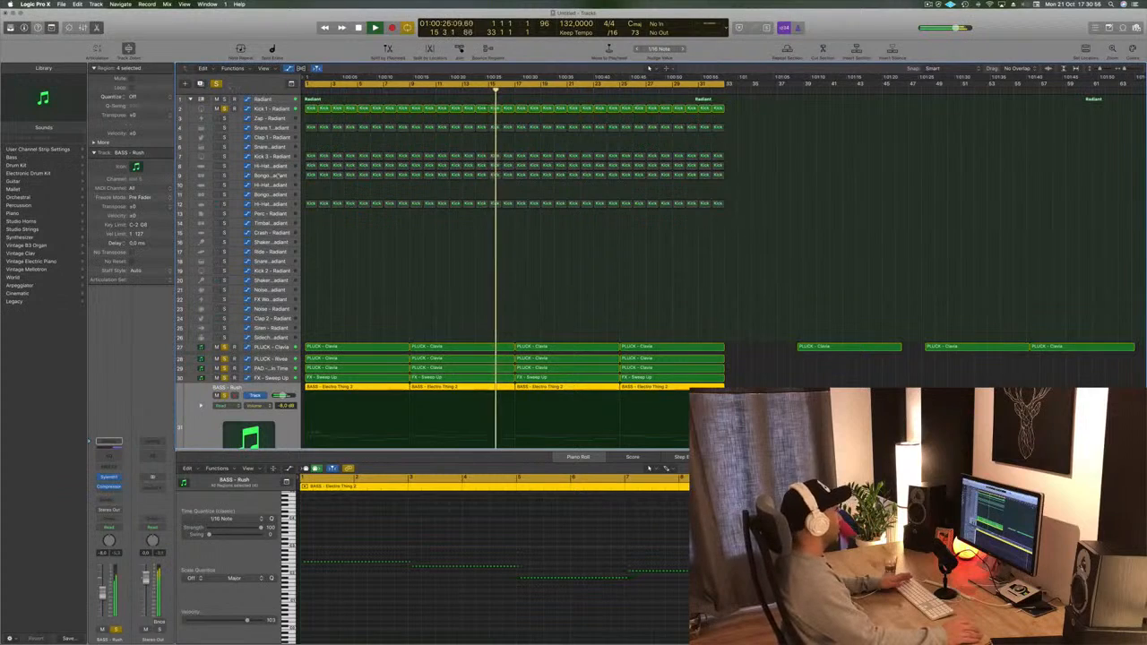
{"action": "scroll", "coordinate": [375, 261], "scroll_direction": "down", "scroll_amount": 4}
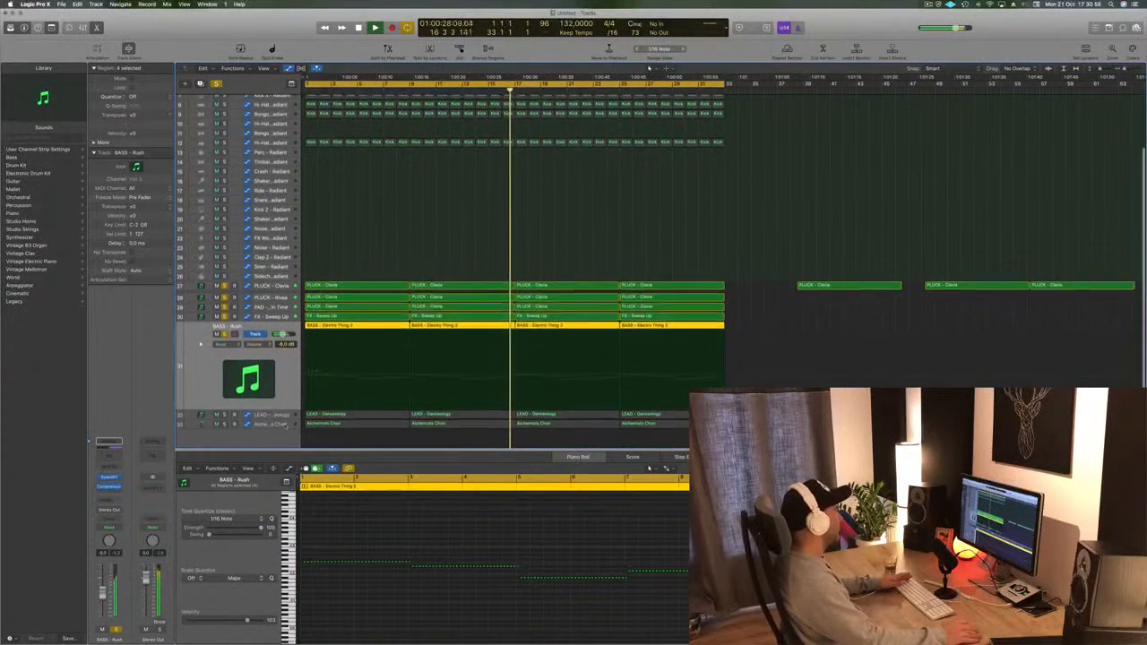
- Clear all solos and play the full arrangement from the beginning
{"action": "left_click", "coordinate": [216, 86]}
{"action": "key", "text": "Return"}
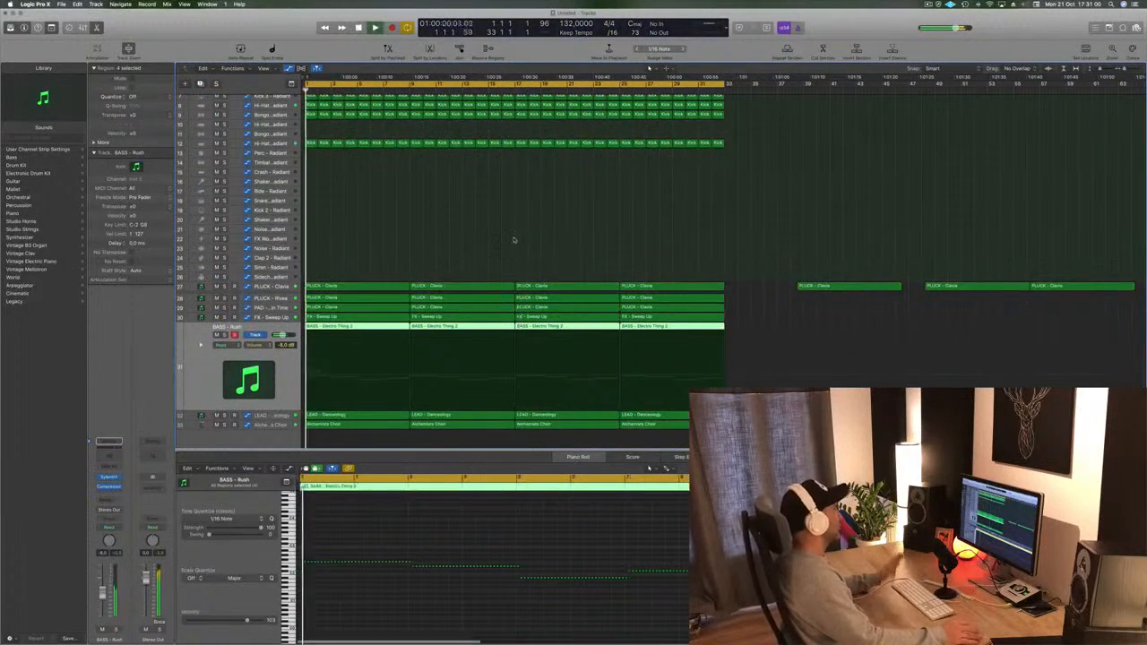
{"action": "scroll", "coordinate": [476, 254], "scroll_direction": "up", "scroll_amount": 3}
{"action": "scroll", "coordinate": [468, 263], "scroll_direction": "up", "scroll_amount": 2}
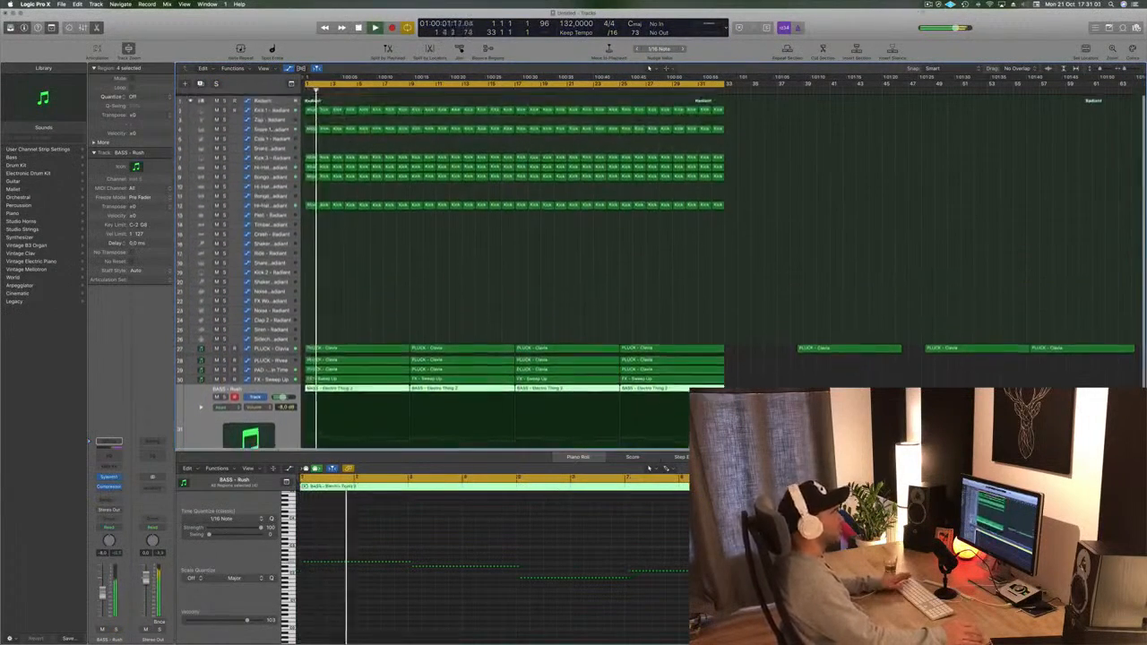
{"action": "left_click", "coordinate": [928, 5]}
{"action": "left_click", "coordinate": [869, 34]}
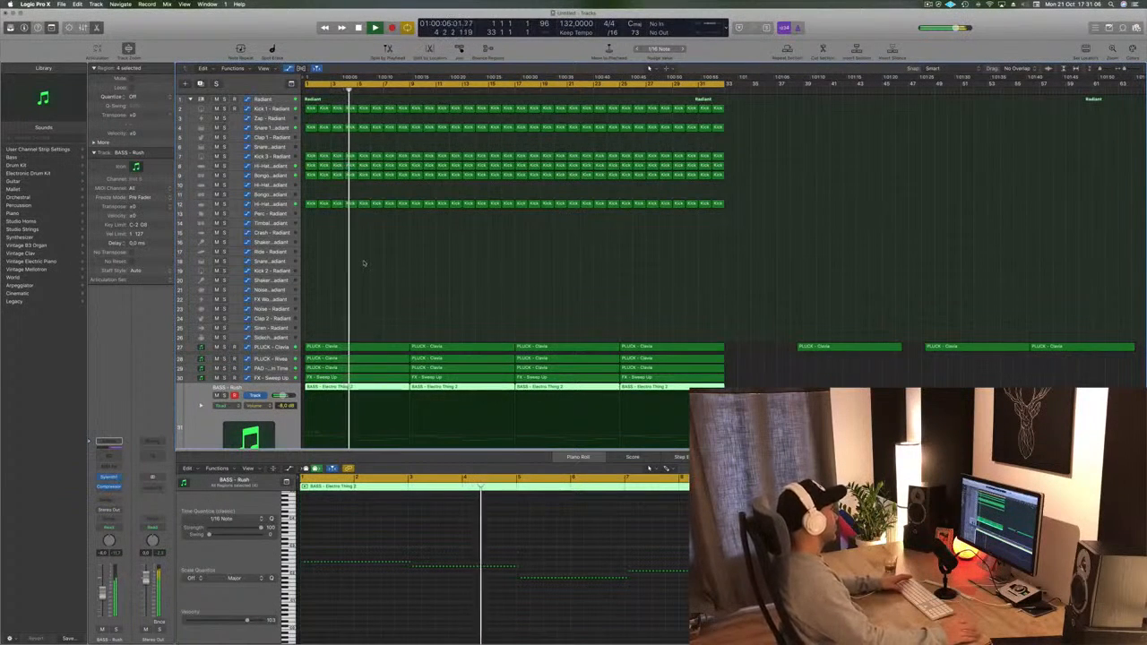
- Copy the bar 1 region from track 12 to the Shaker - Radiant track 16 and move its four notes onto the beats
{"action": "left_click", "coordinate": [315, 237]}
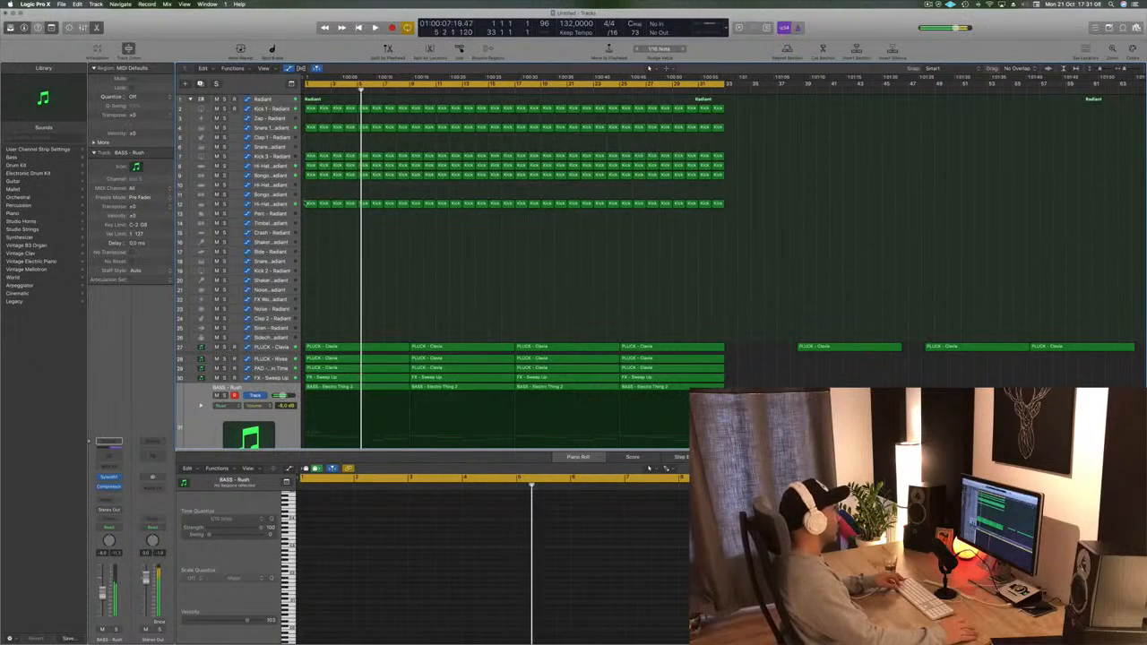
{"action": "left_click_drag", "start_coordinate": [311, 204], "coordinate": [311, 242]}
{"action": "left_click_drag", "start_coordinate": [364, 545], "coordinate": [306, 588]}
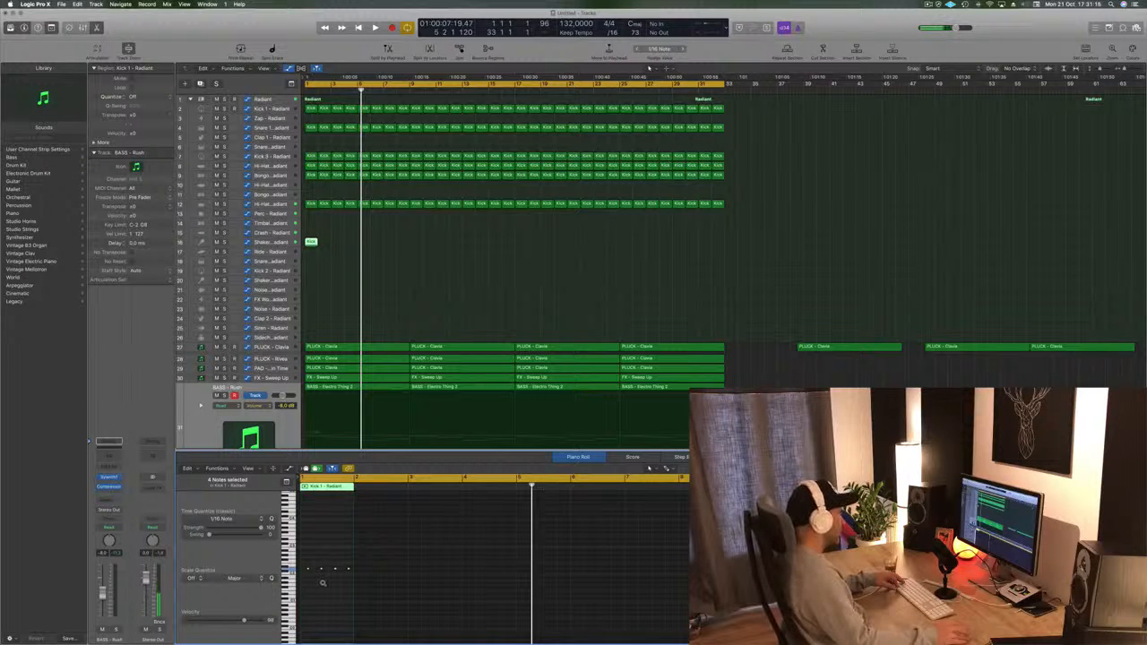
{"action": "key", "text": "z"}
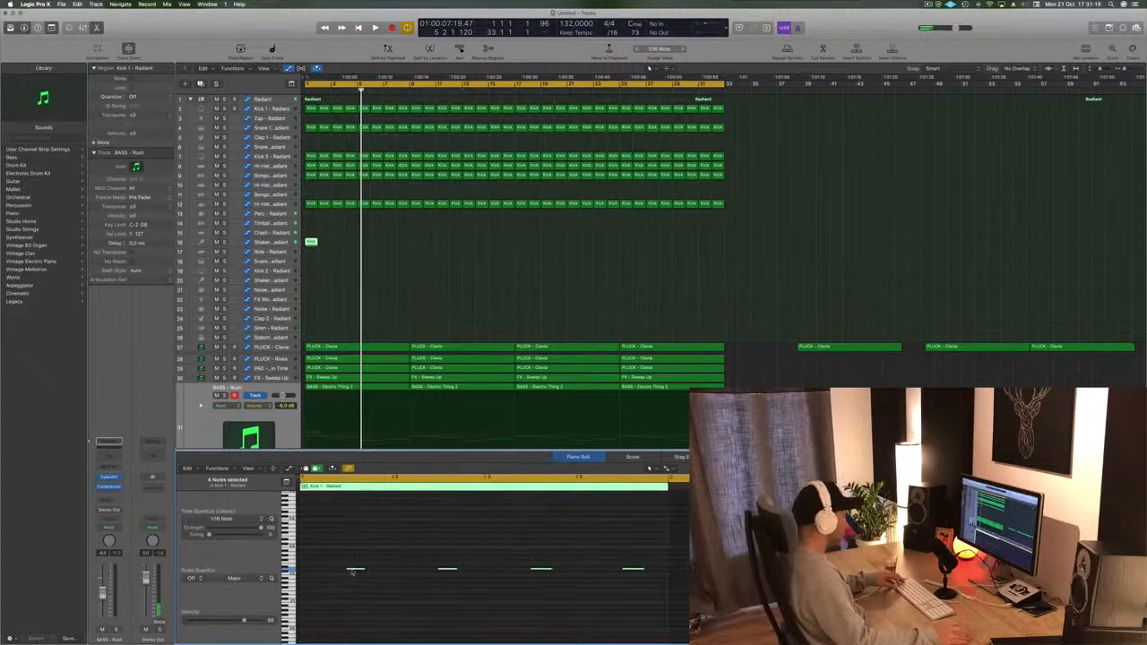
{"action": "left_click_drag", "start_coordinate": [354, 570], "coordinate": [311, 574]}
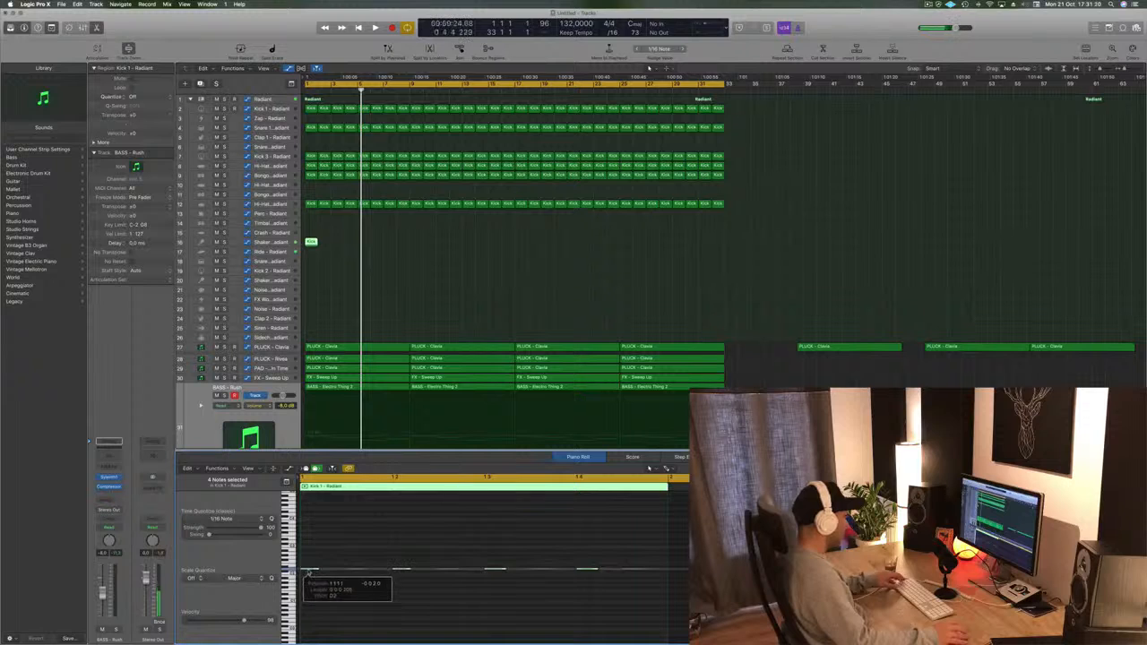
{"action": "key", "text": "space"}
{"action": "key", "text": "space"}
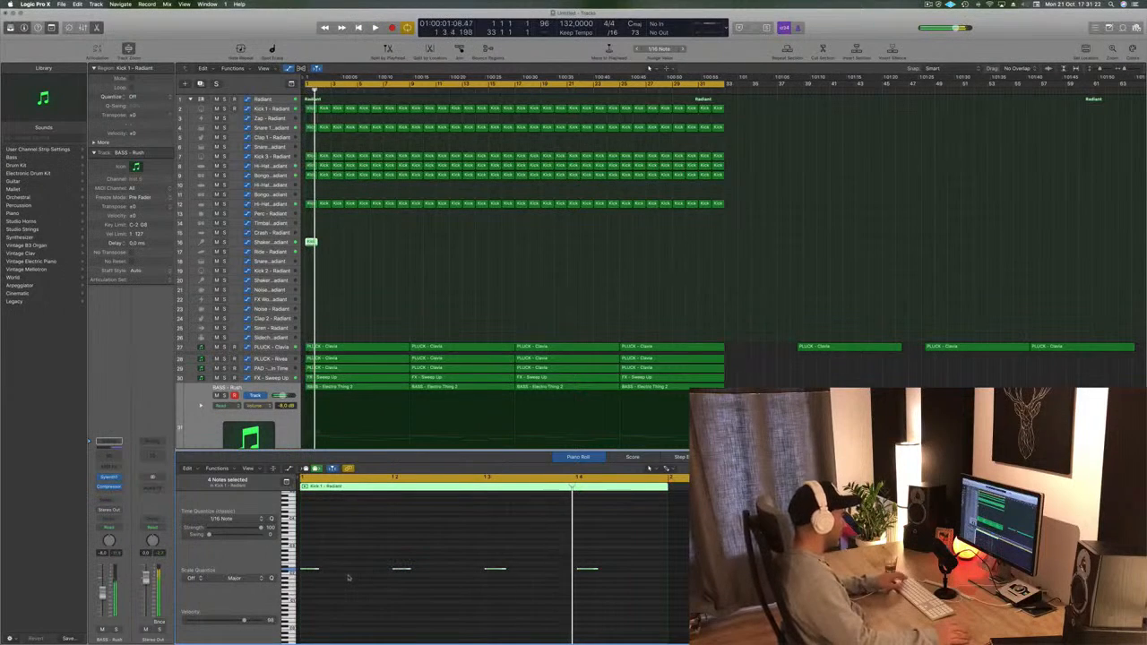
- Duplicate the shaker region's four notes onto the offbeats and audition the pattern
{"action": "left_click_drag", "start_coordinate": [318, 569], "coordinate": [358, 574]}
{"action": "key", "text": "space"}
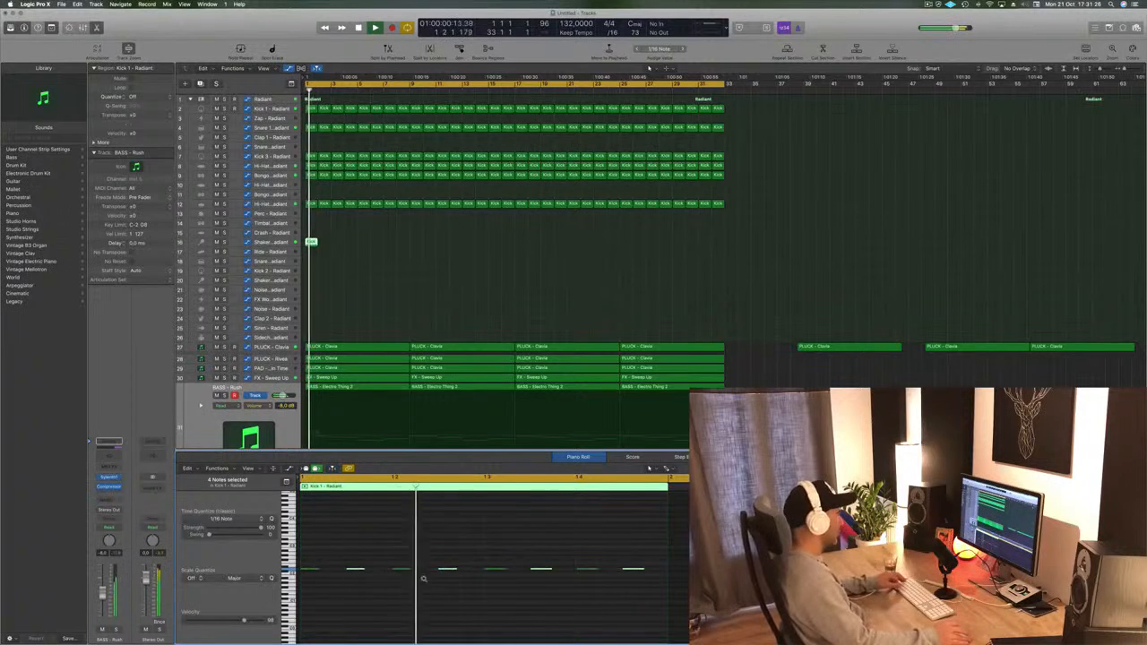
{"action": "scroll", "coordinate": [425, 578], "scroll_direction": "down", "scroll_amount": 5}
{"action": "scroll", "coordinate": [417, 574], "scroll_direction": "down", "scroll_amount": 2}
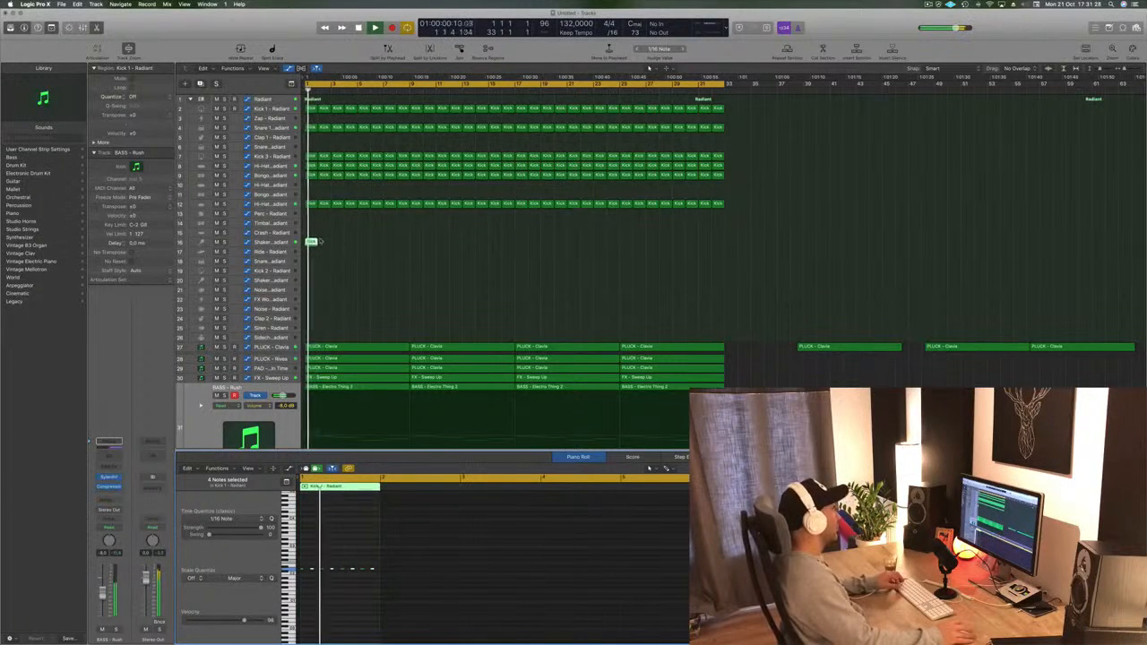
- Copy the one-bar shaker region along track 16 until it fills bars 1 to 32, and stop playback
{"action": "left_click_drag", "start_coordinate": [312, 243], "coordinate": [417, 245]}
{"action": "left_click_drag", "start_coordinate": [326, 250], "coordinate": [518, 243]}
{"action": "key", "text": "space"}
{"action": "scroll", "coordinate": [369, 297], "scroll_direction": "down", "scroll_amount": 2}
{"action": "scroll", "coordinate": [370, 298], "scroll_direction": "down", "scroll_amount": 3}
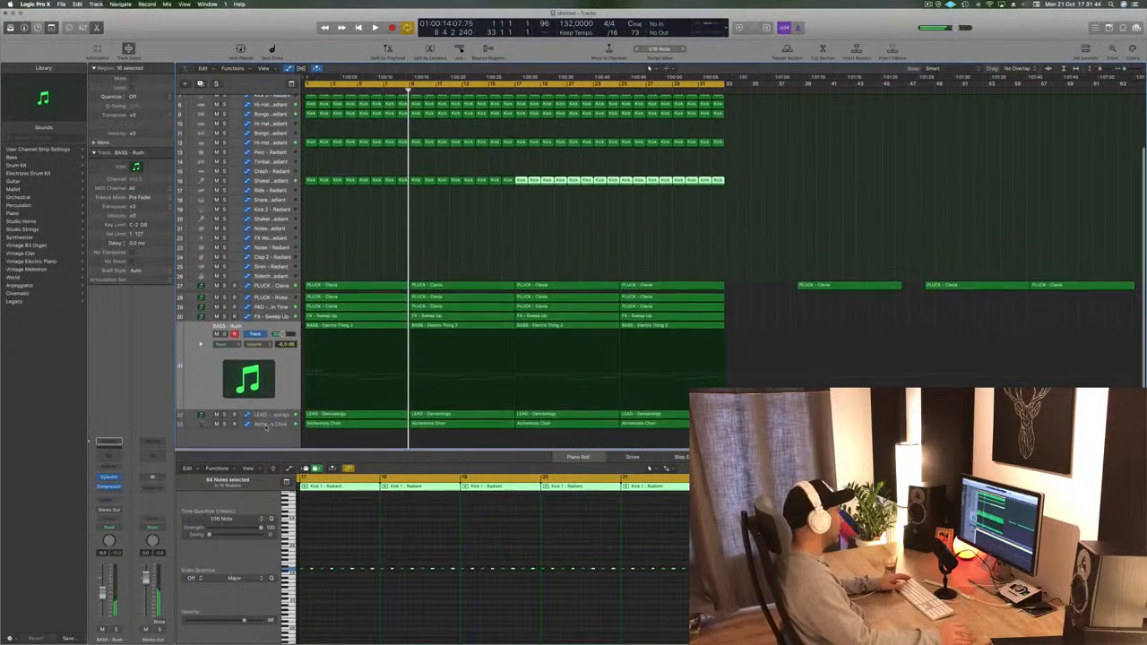
- Solo the Alchemists Choir and LEAD - Danceology tracks and play from the beginning
{"action": "left_click", "coordinate": [266, 426]}
{"action": "left_click", "coordinate": [224, 354]}
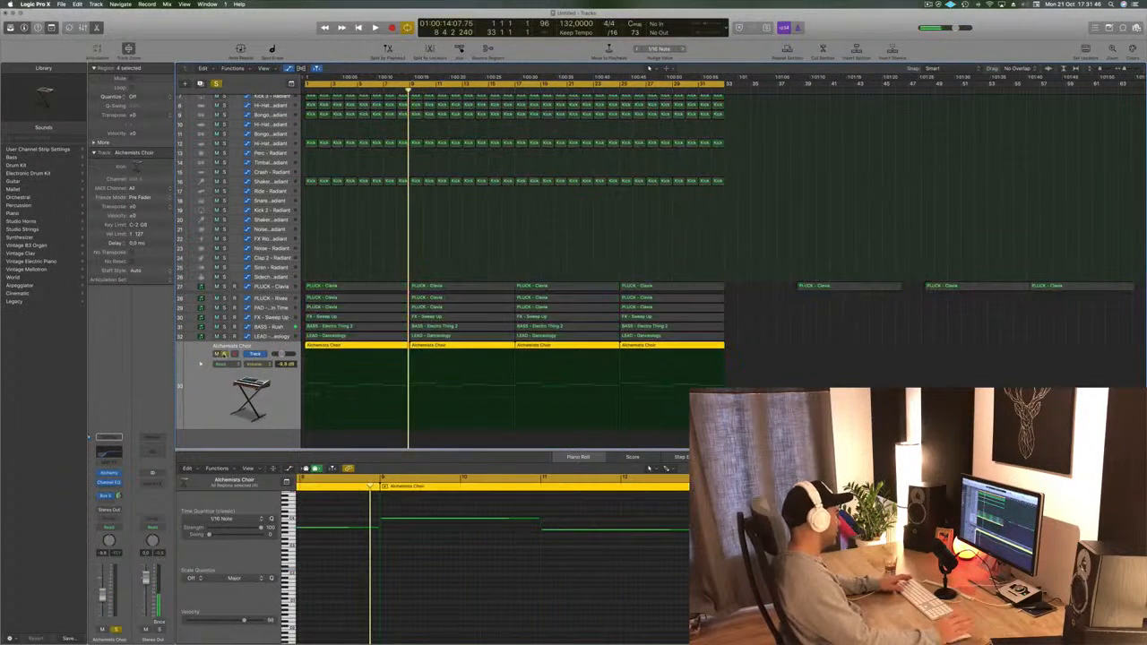
{"action": "key", "text": "space"}
{"action": "left_click", "coordinate": [224, 337]}
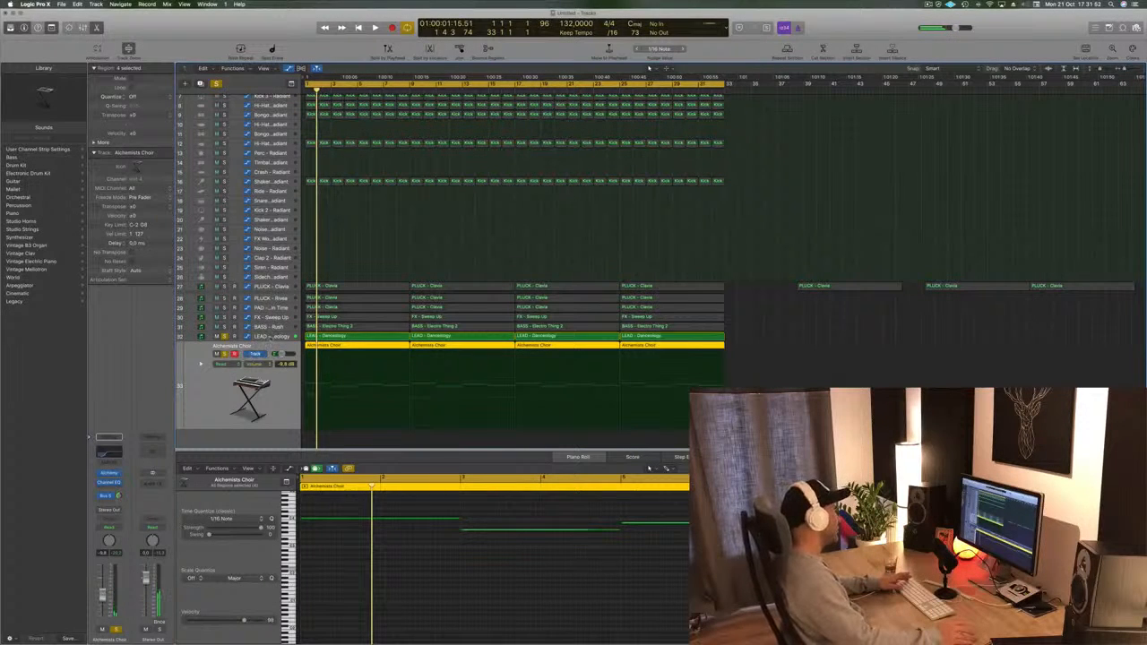
- Open the Channel EQ of the LEAD - Danceology track and view its spectrum during playback of the soloed tracks
{"action": "left_click", "coordinate": [271, 338]}
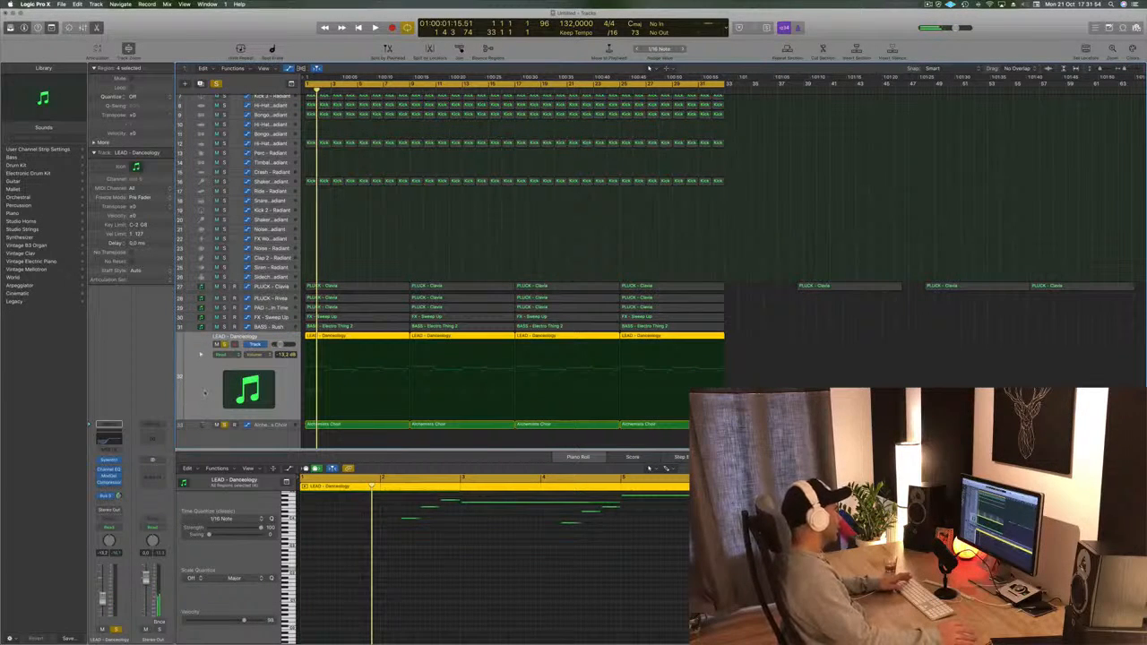
{"action": "left_click", "coordinate": [112, 440]}
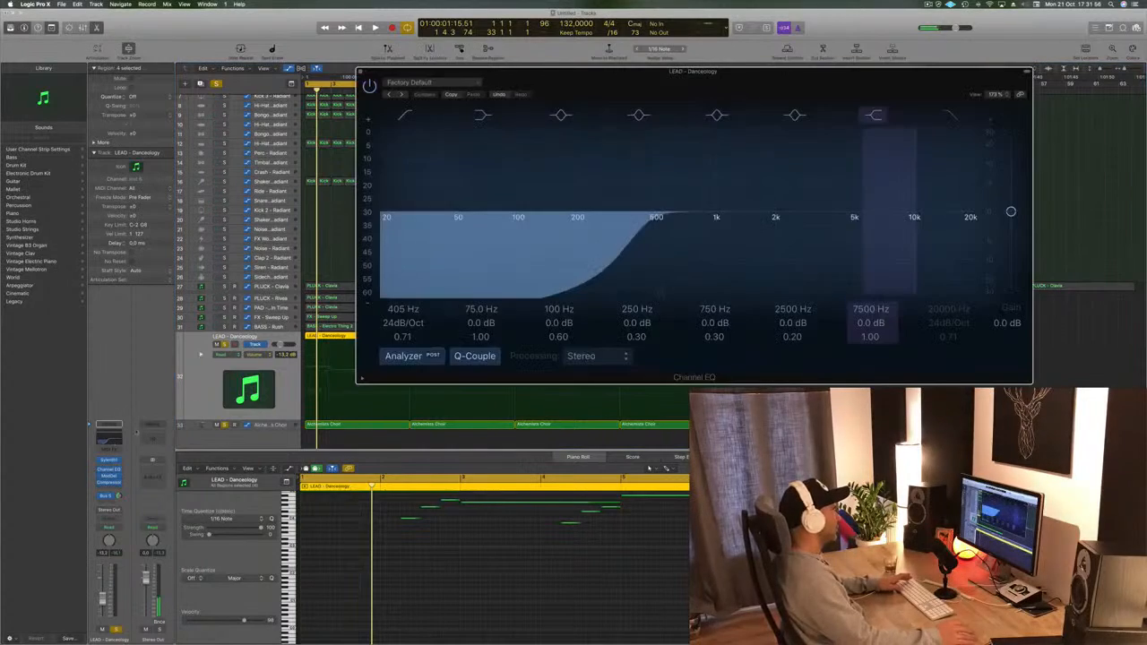
{"action": "key", "text": "space"}
{"action": "left_click_drag", "start_coordinate": [721, 76], "coordinate": [834, 67]}
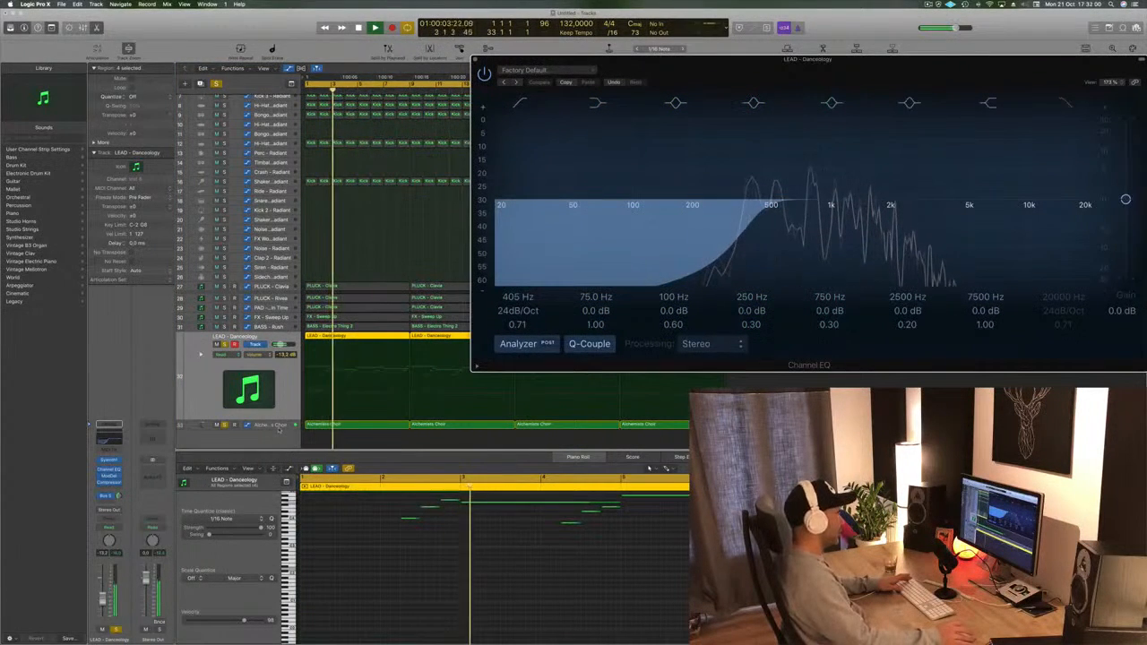
- Open the Channel EQ of the Alchemists Choir track and raise its low-cut frequency during playback
{"action": "left_click", "coordinate": [277, 428]}
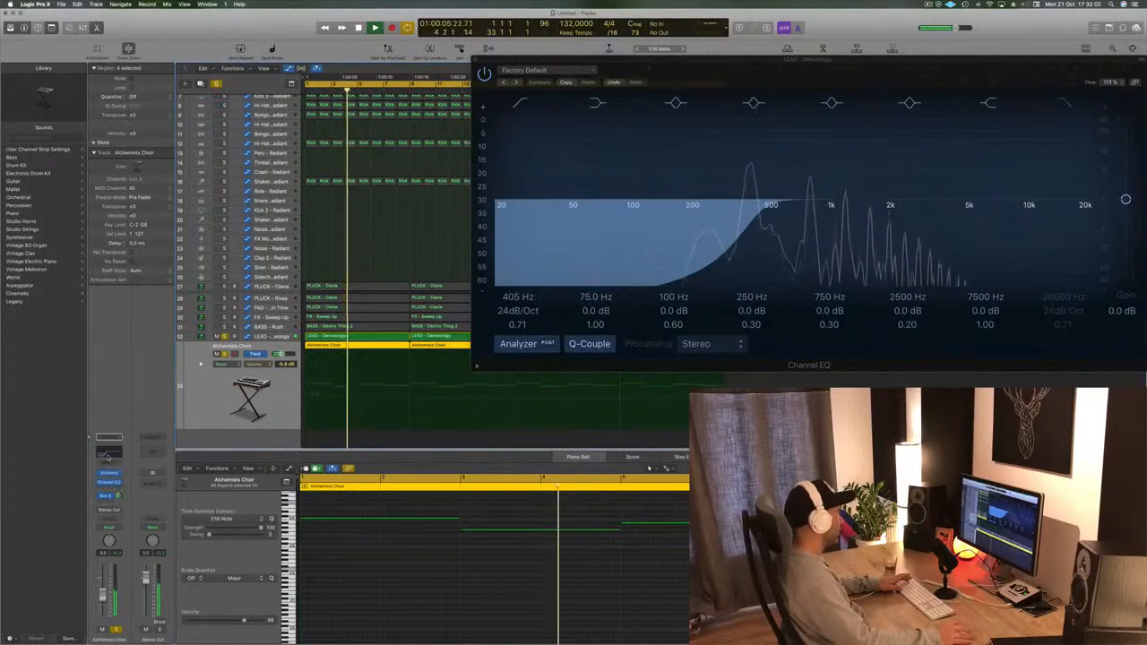
{"action": "left_click", "coordinate": [107, 456]}
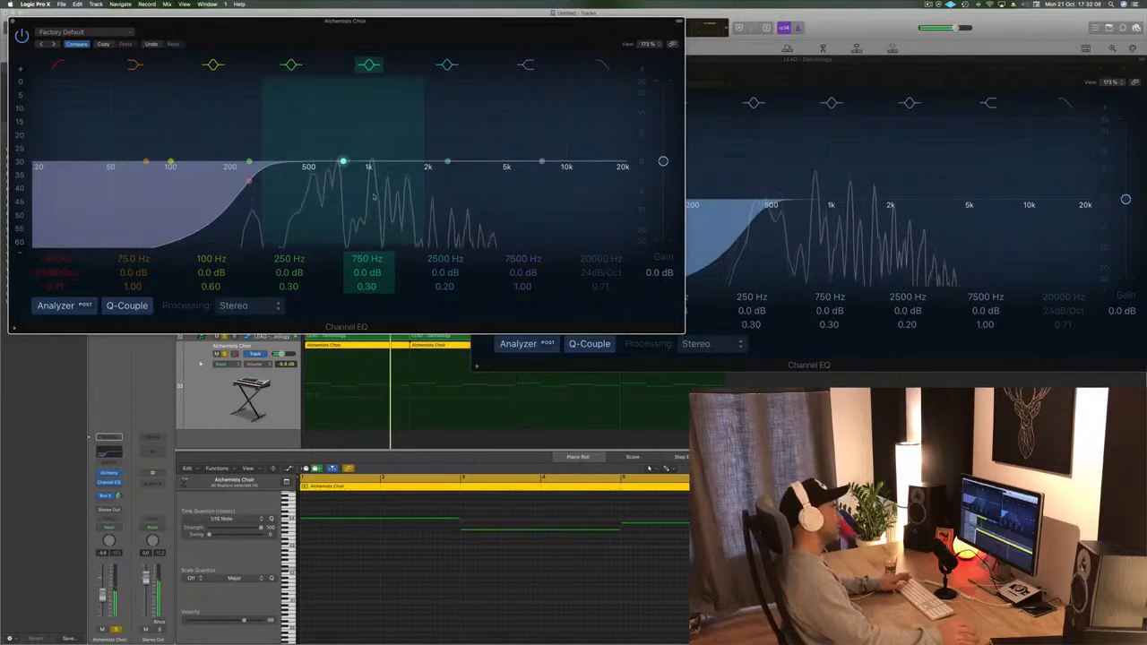
{"action": "left_click_drag", "start_coordinate": [364, 24], "coordinate": [592, 41]}
{"action": "left_click_drag", "start_coordinate": [543, 197], "coordinate": [581, 197]}
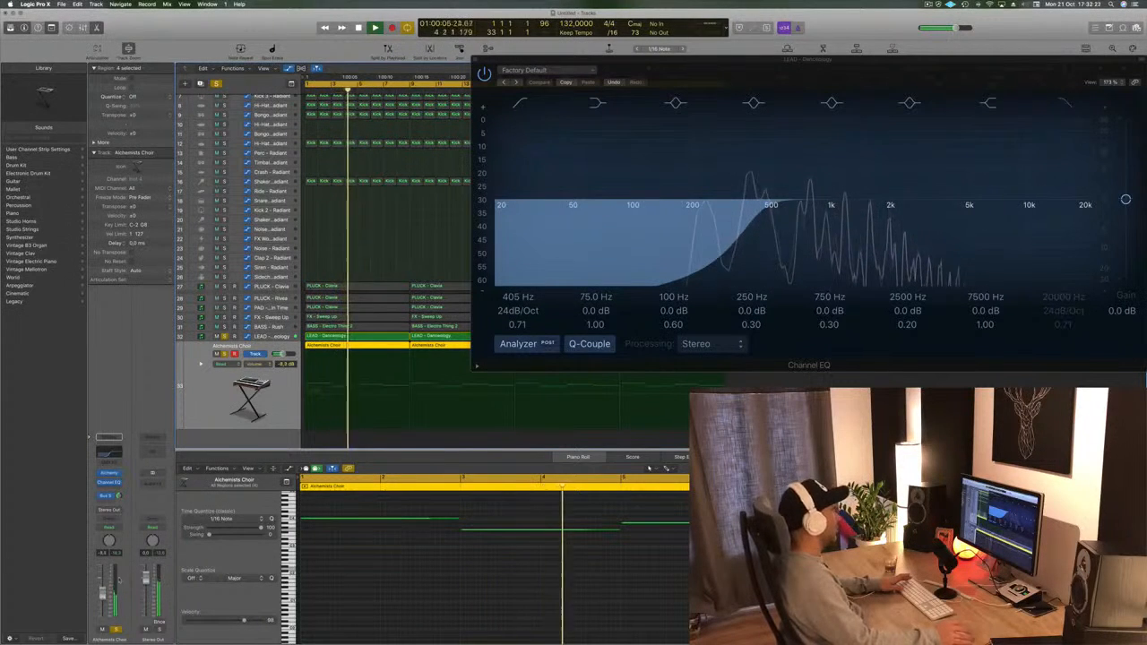
- Clear all solos, close the LEAD - Danceology Channel EQ and replay the full arrangement from the beginning
{"action": "left_click", "coordinate": [217, 84]}
{"action": "key", "text": "space"}
{"action": "key", "text": "space"}
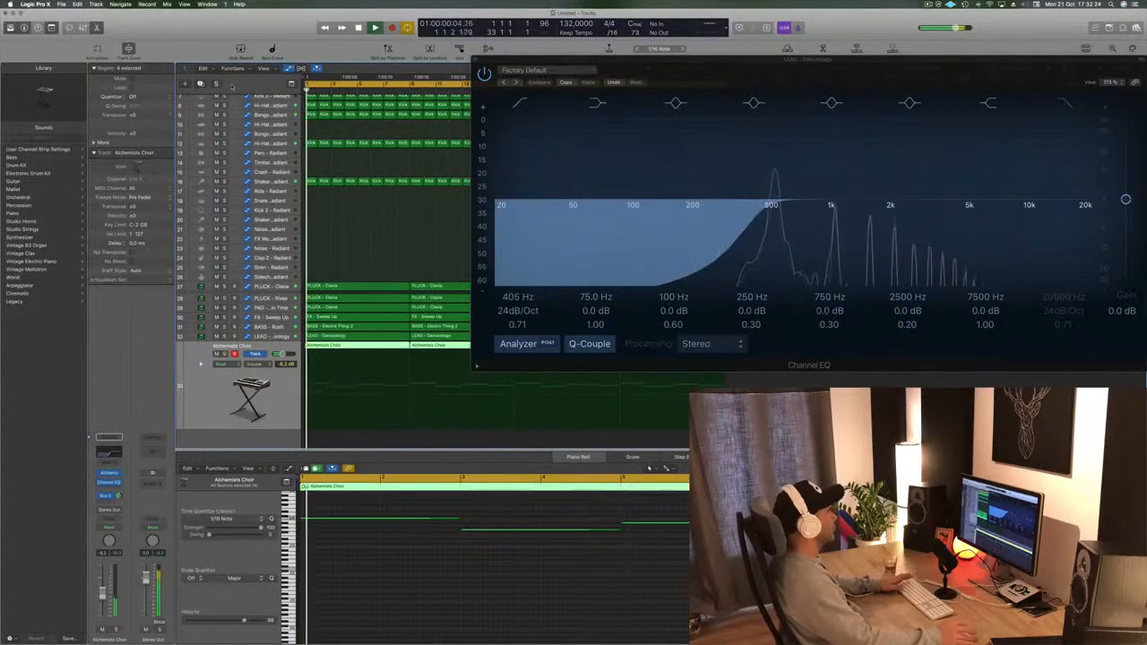
{"action": "left_click_drag", "start_coordinate": [908, 60], "coordinate": [613, 70]}
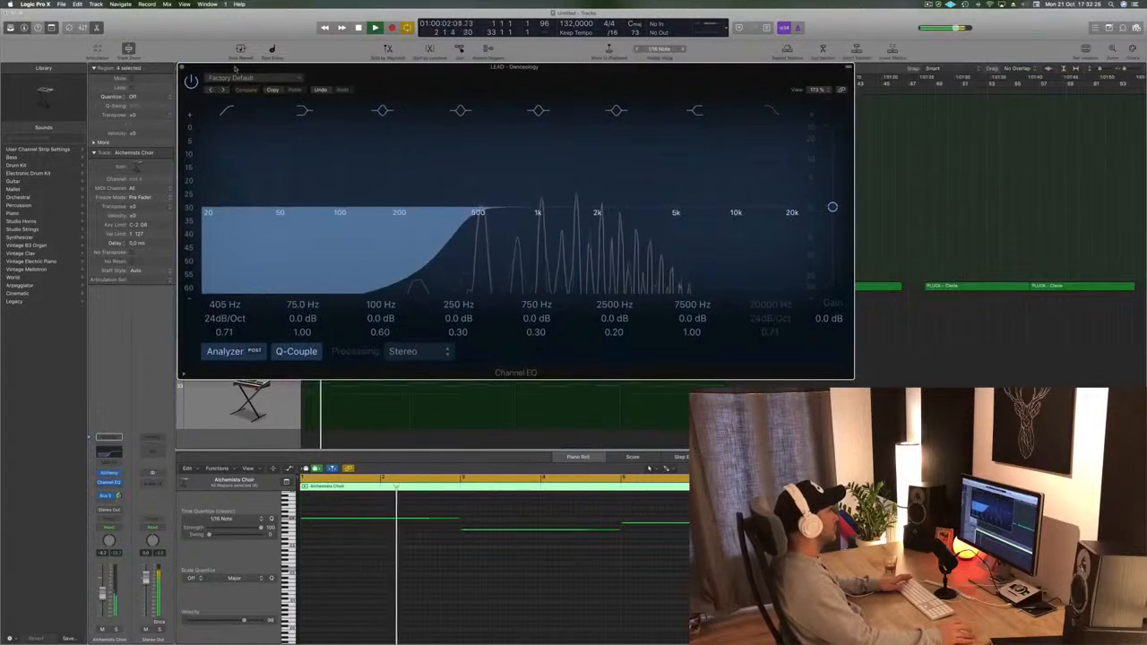
{"action": "key", "text": "super+w"}
{"action": "key", "text": "space"}
{"action": "key", "text": "space"}
- Restart playback with Shaker 2 - Radiant track 16 selected and open its Stereo Delay
{"action": "left_click", "coordinate": [274, 181]}
{"action": "key", "text": "space"}
{"action": "key", "text": "space"}
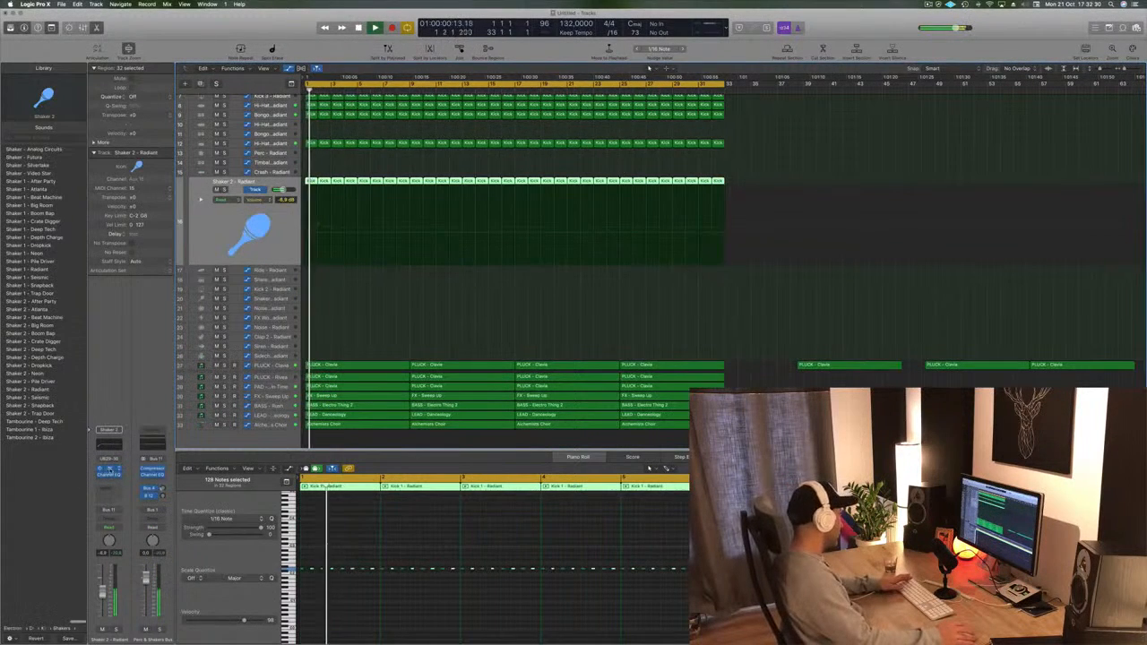
{"action": "left_click", "coordinate": [108, 470]}
{"action": "left_click_drag", "start_coordinate": [208, 31], "coordinate": [487, 136]}
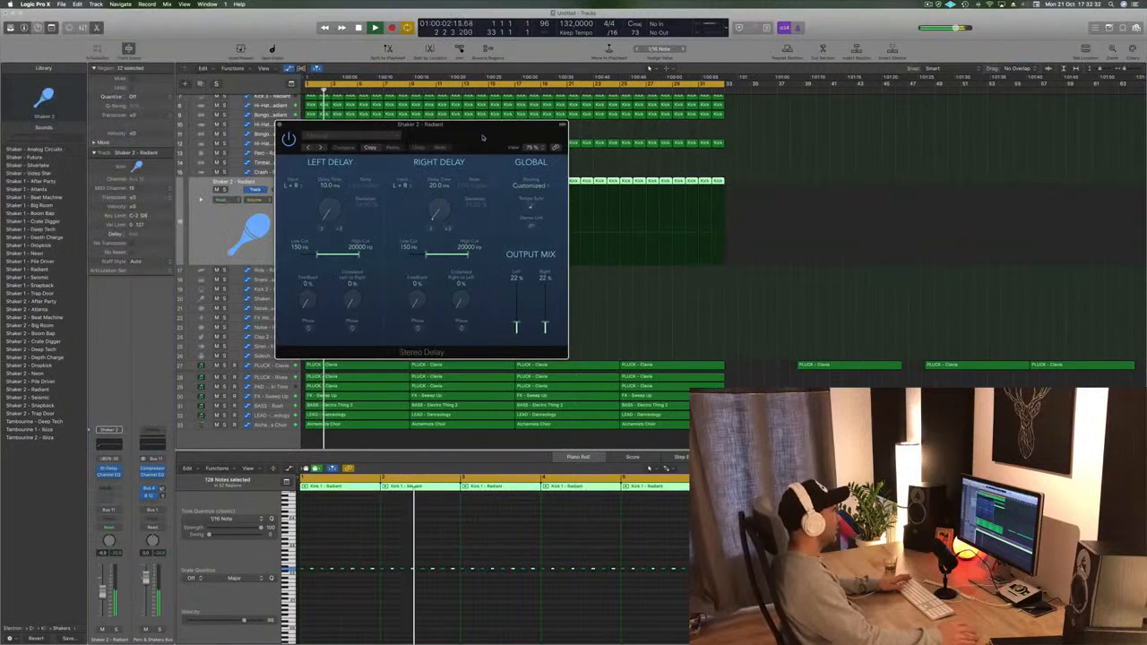
- Audition the Stereo Delay presets, load the one with a 1/8 left and 1/16 right delay, and close the plug-in
{"action": "left_click", "coordinate": [309, 147]}
{"action": "left_click", "coordinate": [308, 148]}
{"action": "left_click", "coordinate": [308, 148]}
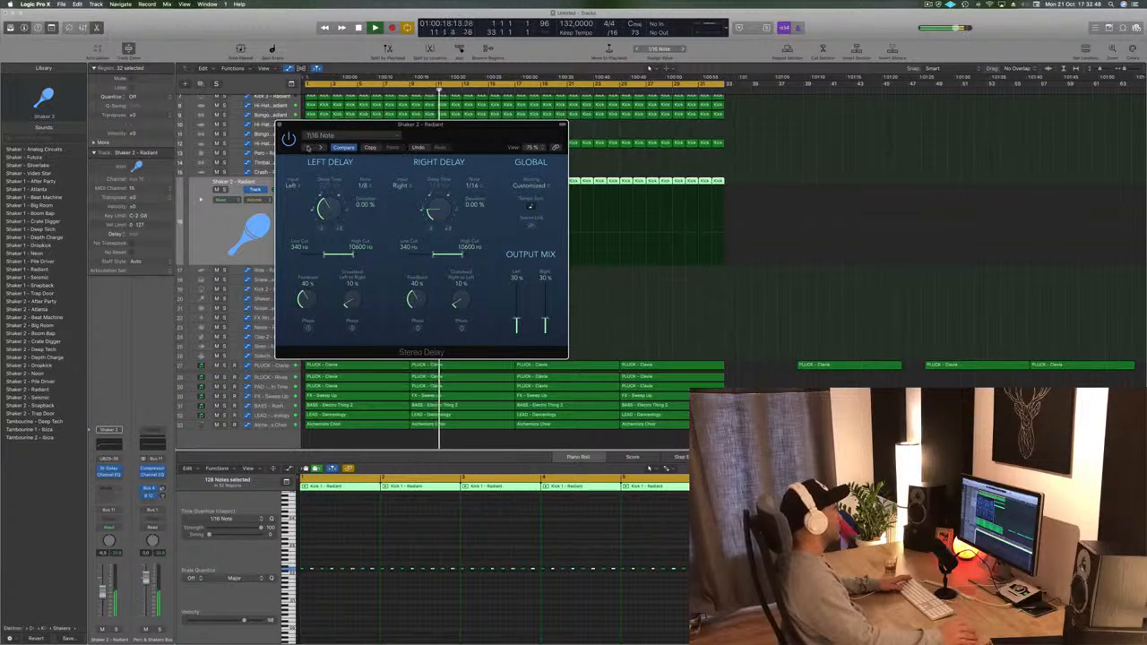
{"action": "left_click", "coordinate": [310, 148]}
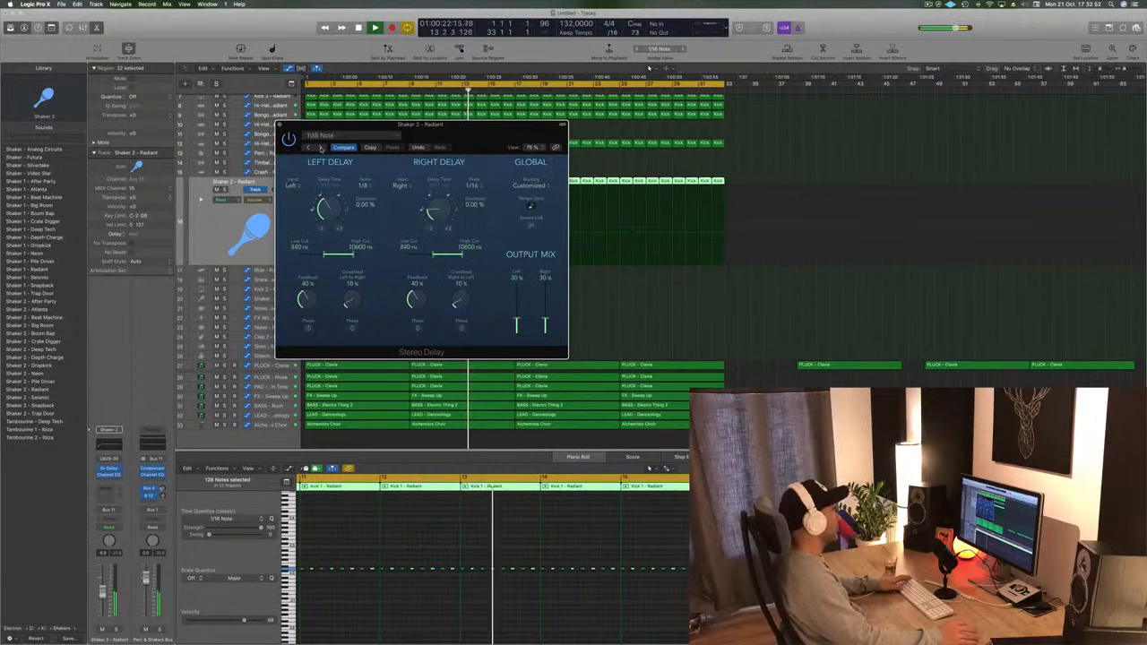
{"action": "left_click_drag", "start_coordinate": [453, 132], "coordinate": [435, 132]}
{"action": "left_click", "coordinate": [263, 124]}
- Replay the arrangement from the beginning and lower the Shaker 2 - Radiant track's volume
{"action": "key", "text": "space"}
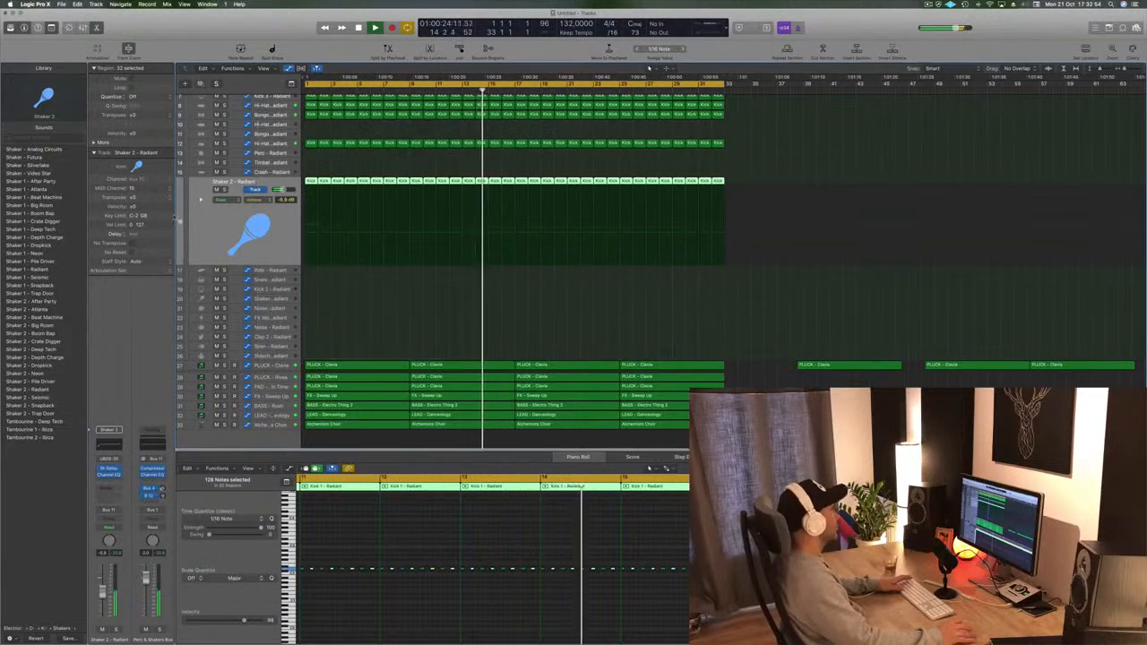
{"action": "key", "text": "space"}
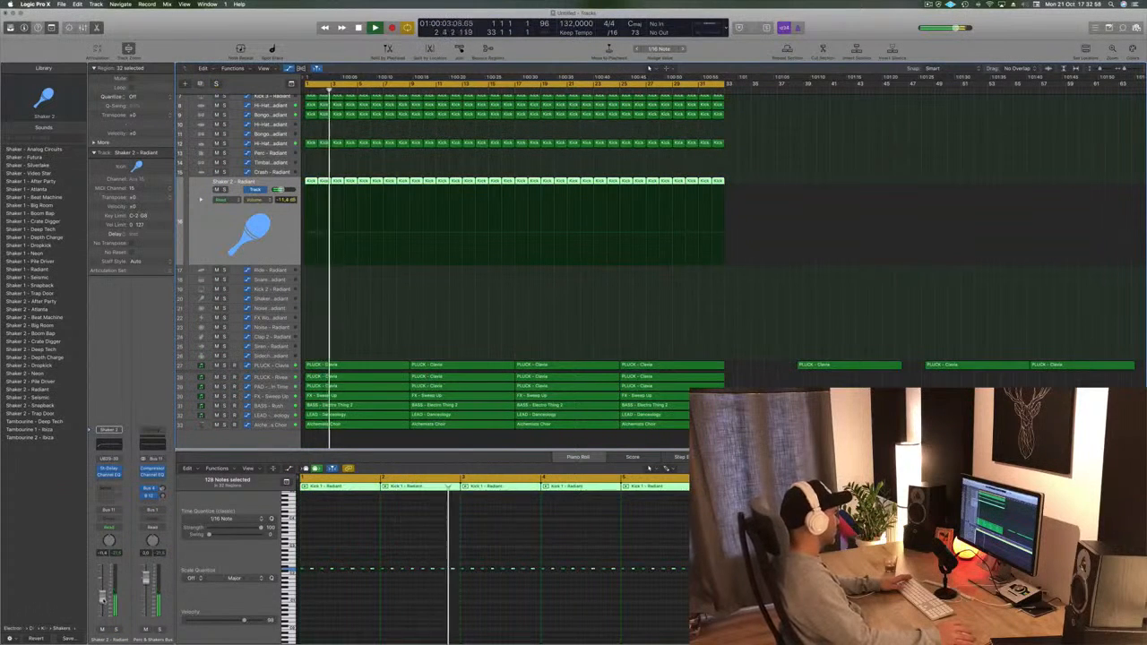
{"action": "left_click", "coordinate": [402, 306]}
- Copy the bar 1 region from Shaker 2 track 16 to Ride - Radiant track 17 and enlarge its notes in the Piano Roll
{"action": "left_click", "coordinate": [311, 181]}
{"action": "left_click_drag", "start_coordinate": [311, 181], "coordinate": [311, 269]}
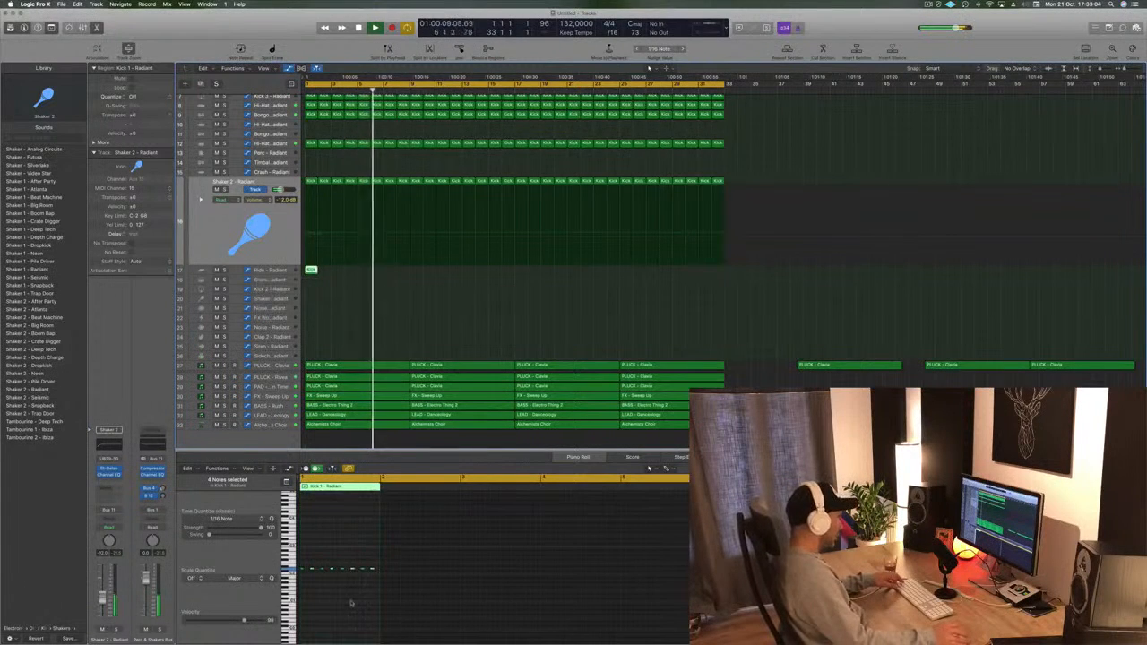
{"action": "scroll", "coordinate": [371, 592], "scroll_direction": "up", "scroll_amount": 5}
{"action": "key", "text": "space"}
{"action": "scroll", "coordinate": [382, 529], "scroll_direction": "down", "scroll_amount": 2}
{"action": "left_click_drag", "start_coordinate": [387, 529], "coordinate": [374, 572]}
{"action": "scroll", "coordinate": [361, 606], "scroll_direction": "down", "scroll_amount": 5}
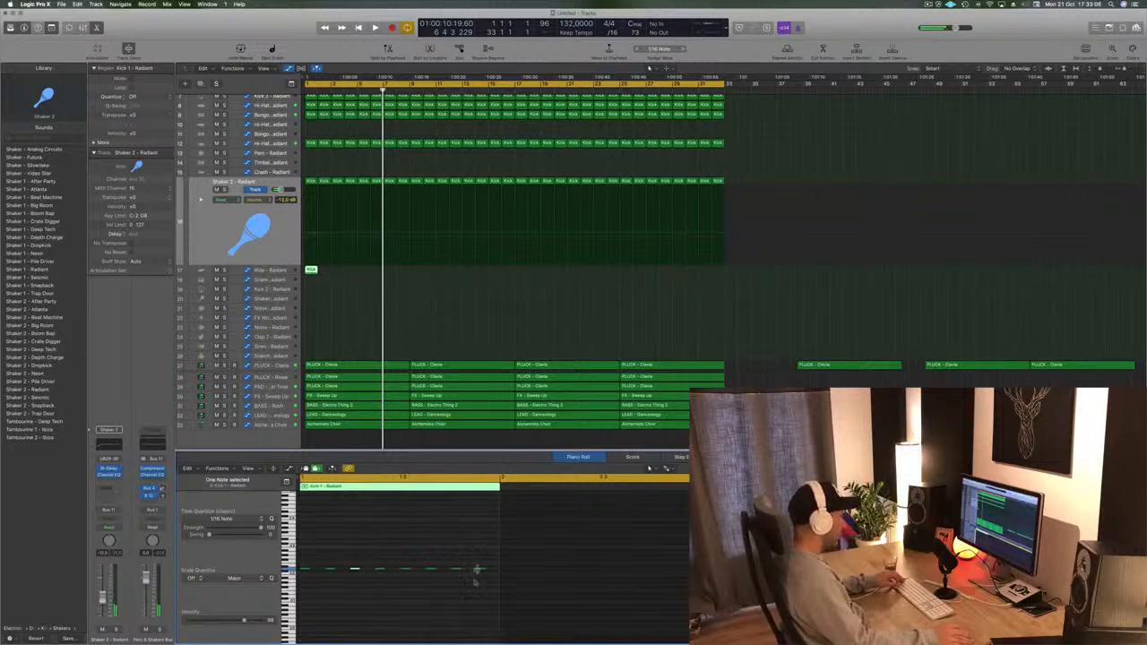
- Move all notes of the copied ride region slightly up in pitch and play from the beginning
{"action": "left_click_drag", "start_coordinate": [481, 585], "coordinate": [208, 558]}
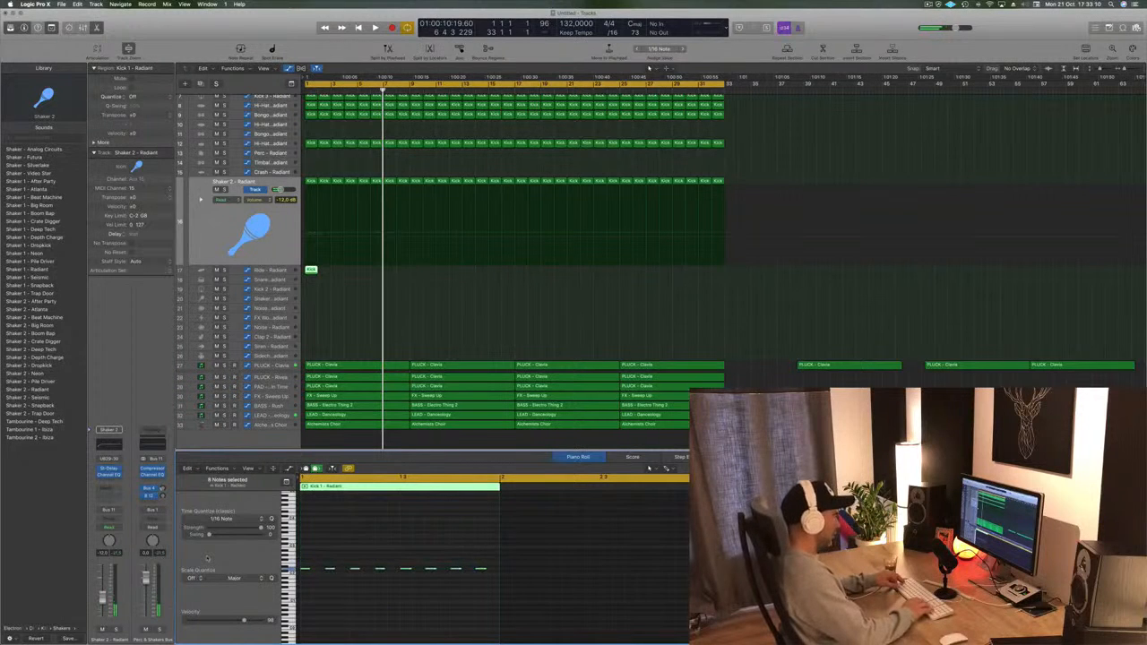
{"action": "key", "text": "Return"}
{"action": "key", "text": "space"}
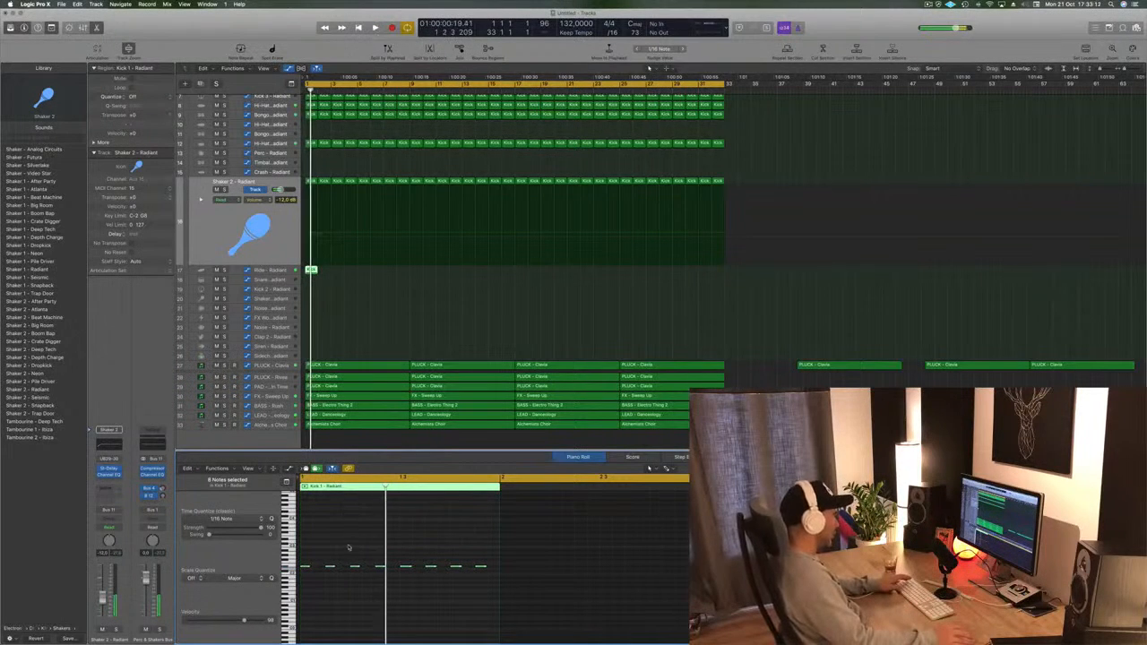
- Lower the Ride - Radiant track's volume to about -18.6 dB during playback
{"action": "left_click", "coordinate": [339, 533]}
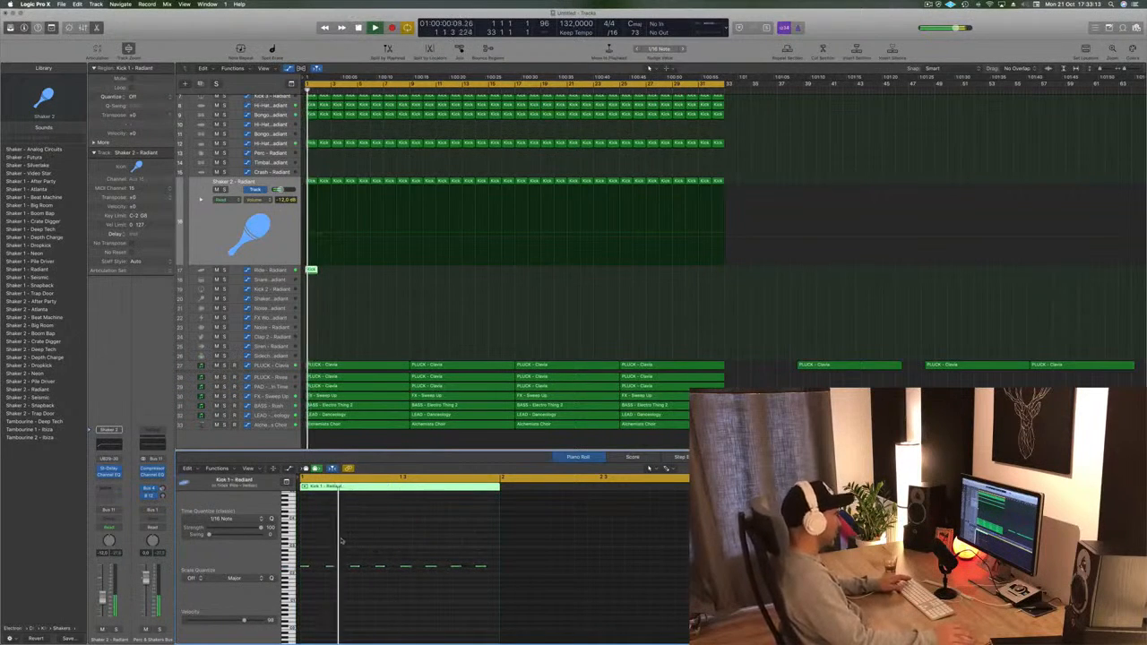
{"action": "left_click", "coordinate": [281, 264]}
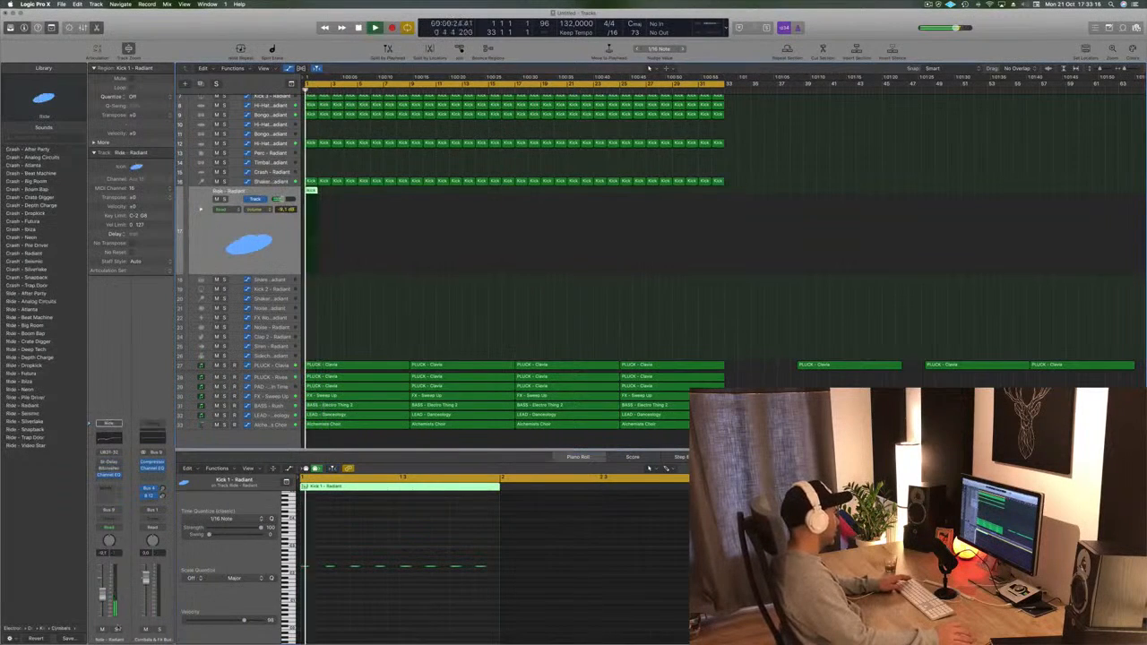
{"action": "left_click_drag", "start_coordinate": [102, 594], "coordinate": [101, 607]}
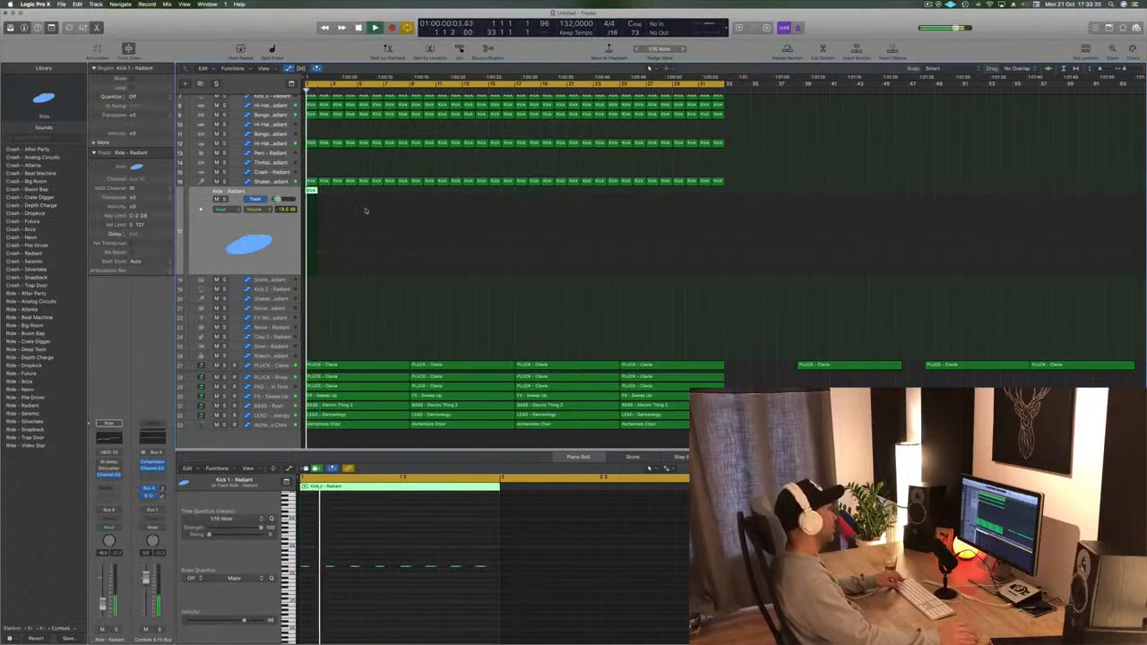
- Copy the one-bar ride region along track 17 until it fills bars 1 to 32
{"action": "left_click_drag", "start_coordinate": [311, 191], "coordinate": [522, 200]}
{"action": "left_click", "coordinate": [309, 195]}
{"action": "left_click", "coordinate": [309, 194], "text": "shift"}
{"action": "left_click", "coordinate": [325, 194], "text": "shift"}
{"action": "left_click", "coordinate": [311, 193], "text": "shift"}
{"action": "key", "text": "Return"}
- Lower the Ride - Radiant track's volume to about -23 dB and replay the arrangement
{"action": "left_click", "coordinate": [208, 230]}
{"action": "left_click_drag", "start_coordinate": [102, 605], "coordinate": [102, 611]}
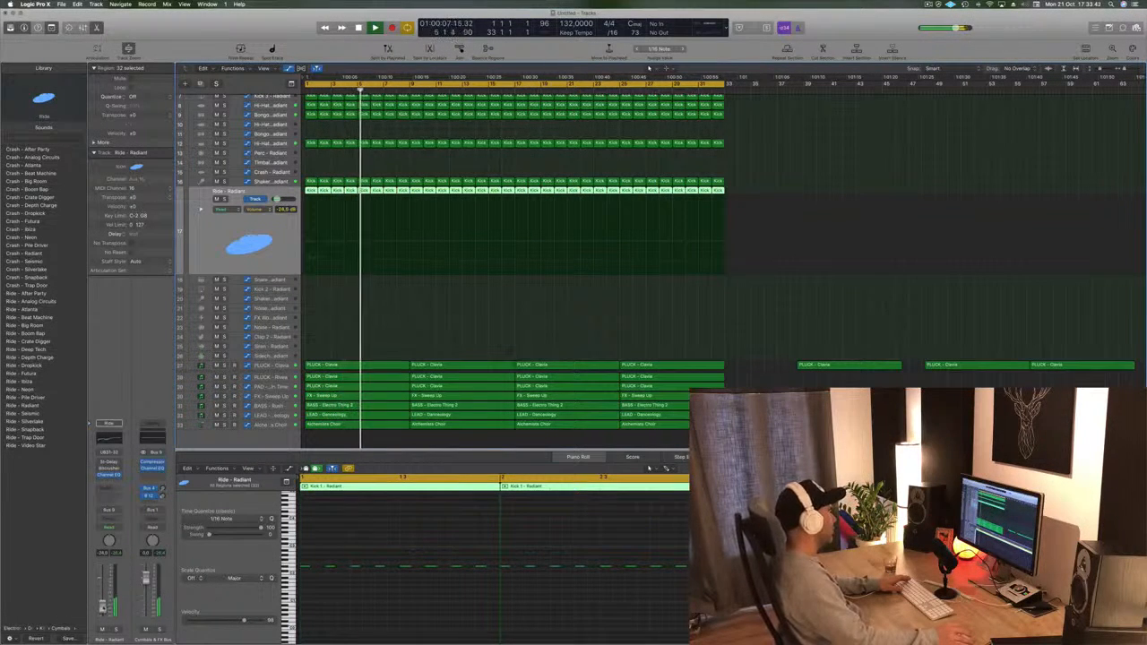
{"action": "left_click", "coordinate": [421, 306]}
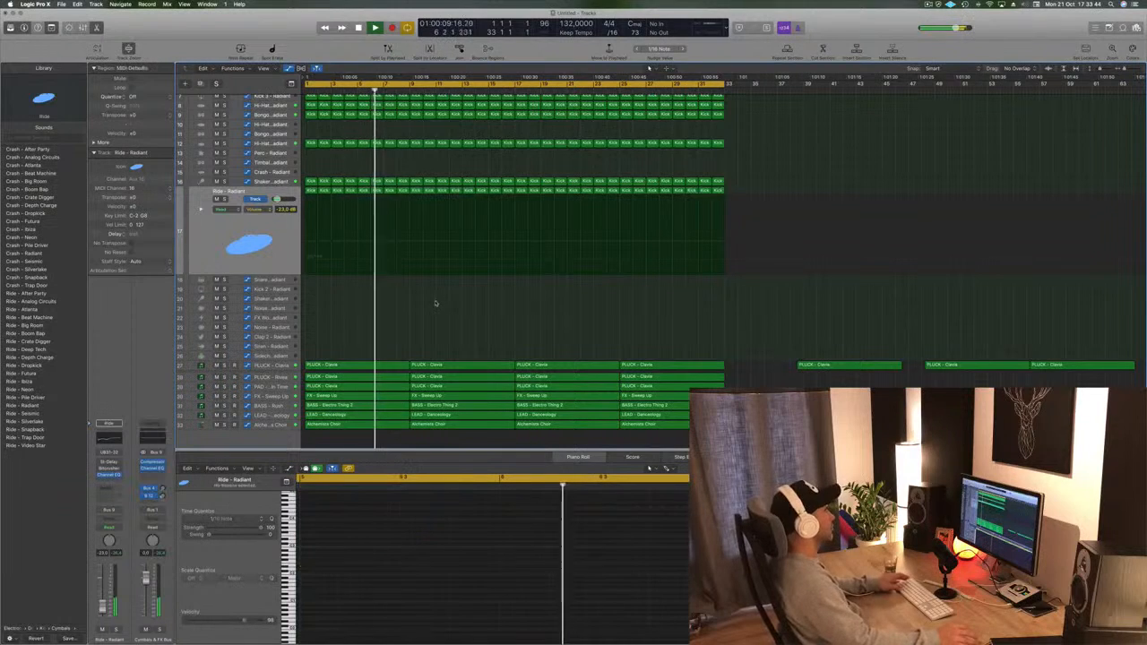
{"action": "key", "text": "space"}
{"action": "scroll", "coordinate": [427, 308], "scroll_direction": "down", "scroll_amount": 4}
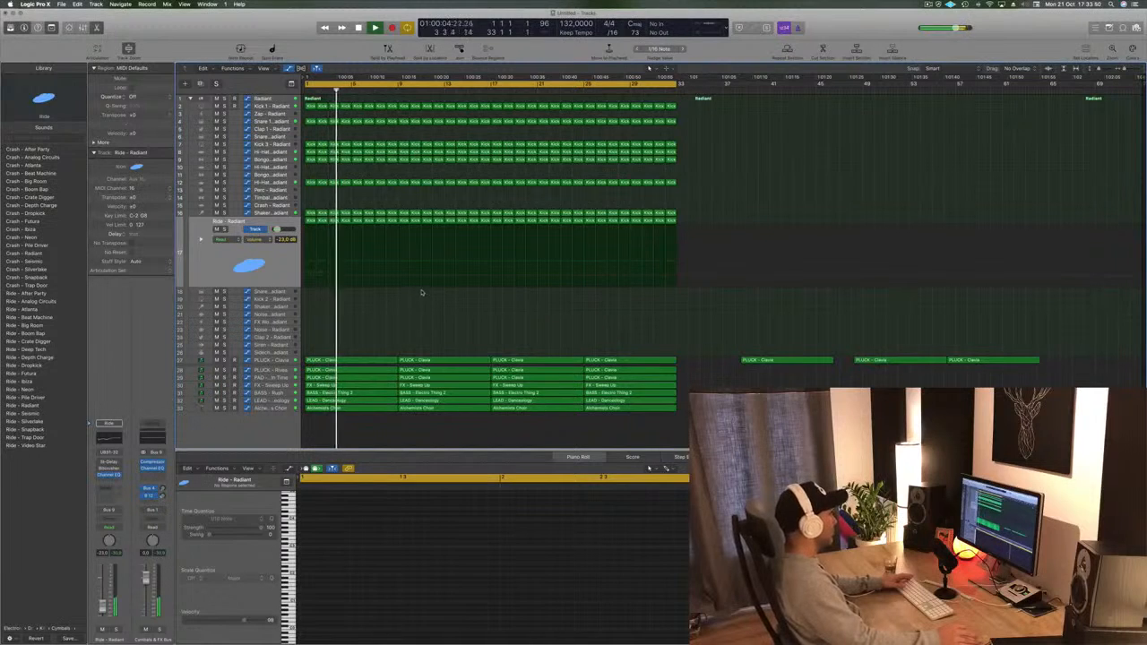
- Check the pluck on track 28 and lower the Ride - Radiant track's volume to about -24.5 dB
{"action": "left_click", "coordinate": [268, 371]}
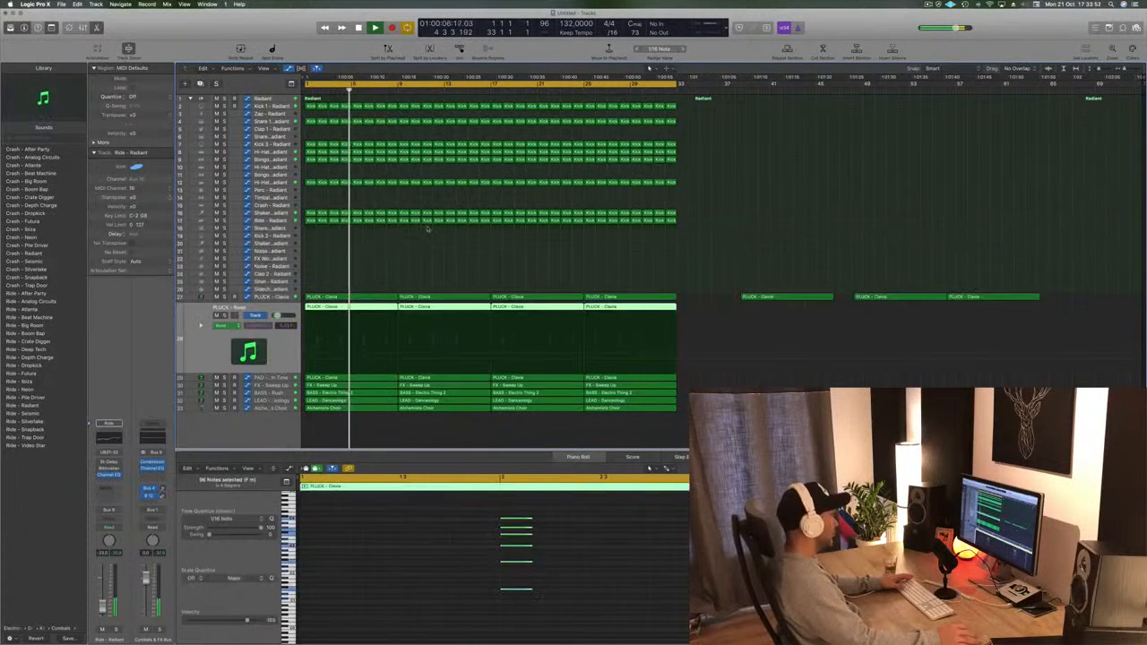
{"action": "left_click", "coordinate": [456, 269]}
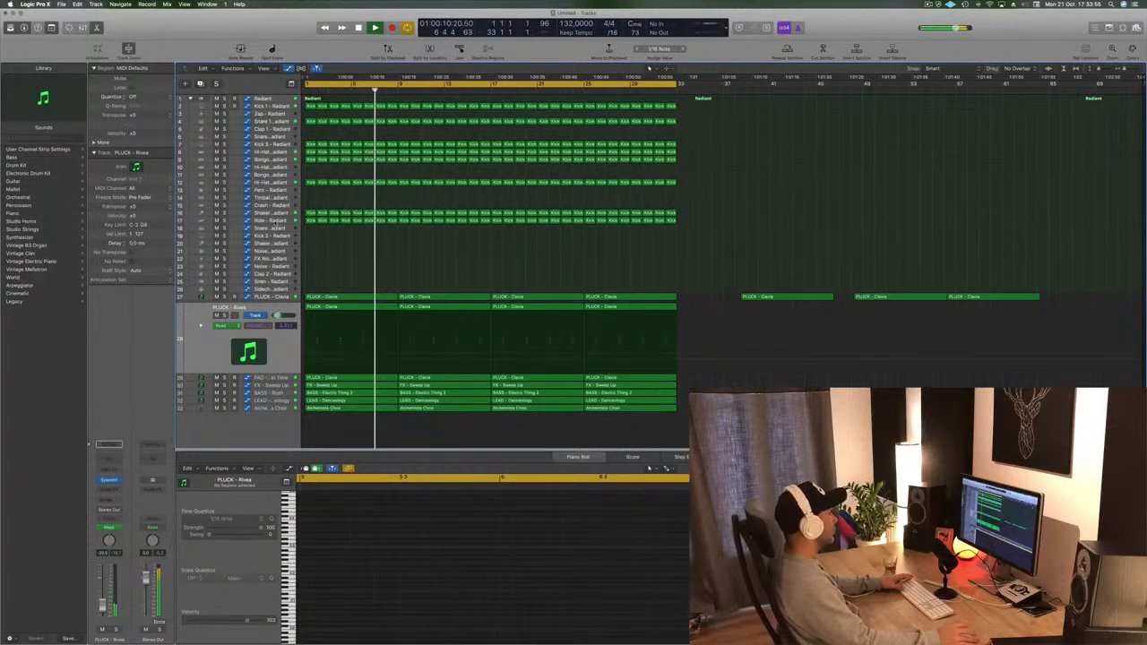
{"action": "left_click", "coordinate": [272, 222]}
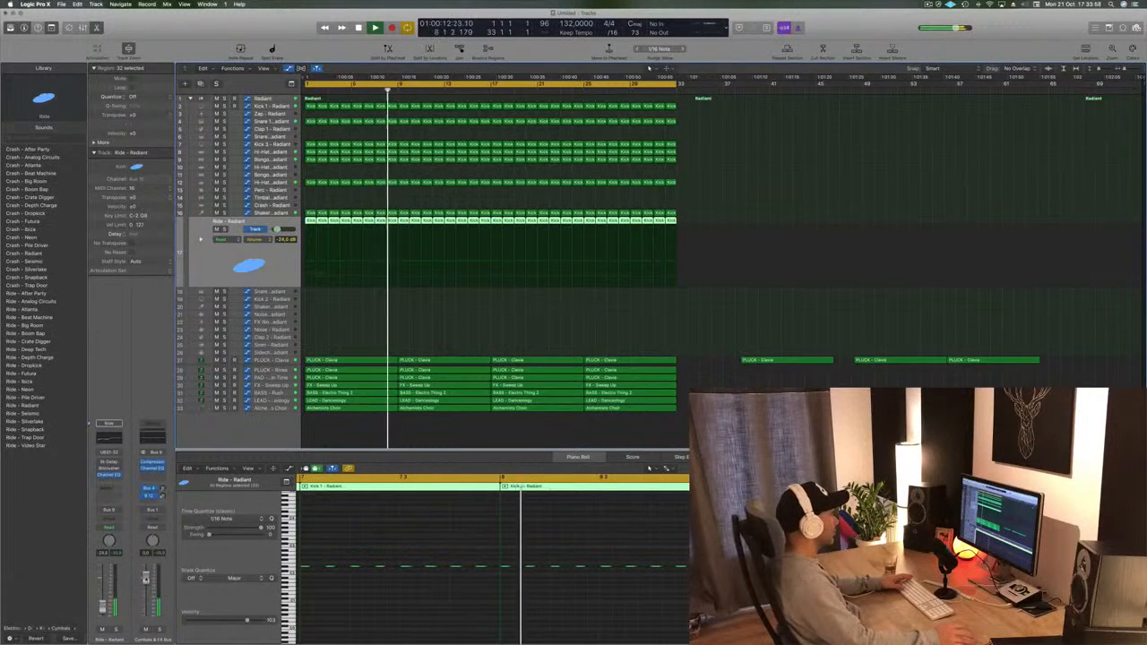
- Delete the Alchemists Choir region starting at bar 9 and the LEAD - Danceology region starting at bar 1
{"action": "left_click", "coordinate": [440, 409]}
{"action": "key", "text": "Delete"}
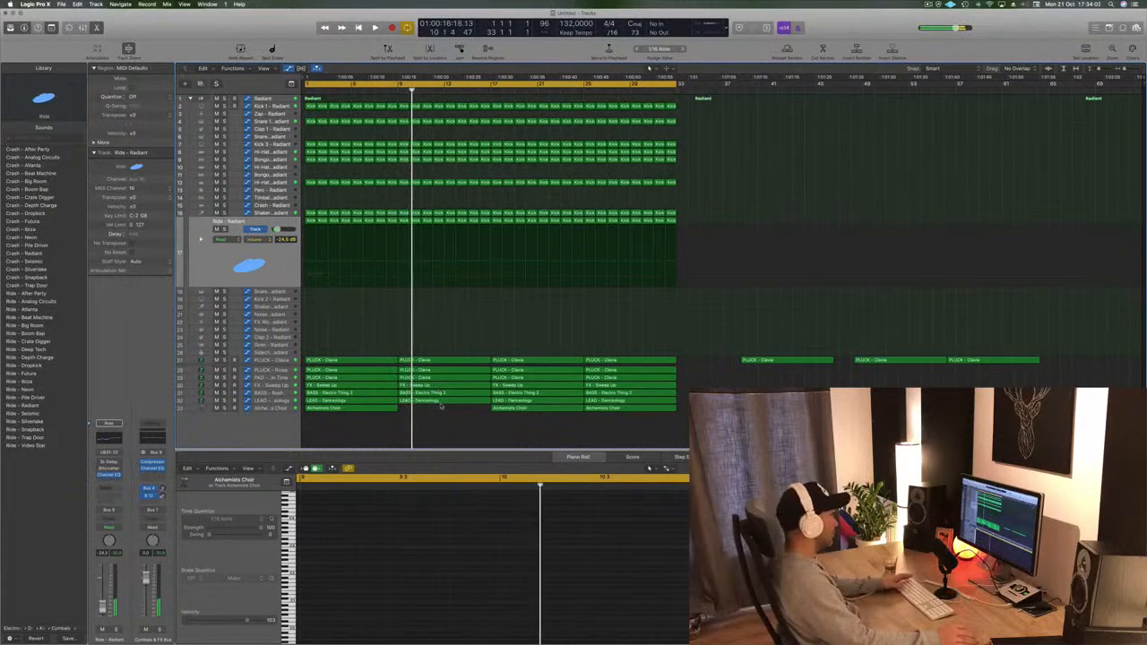
{"action": "key", "text": "Return"}
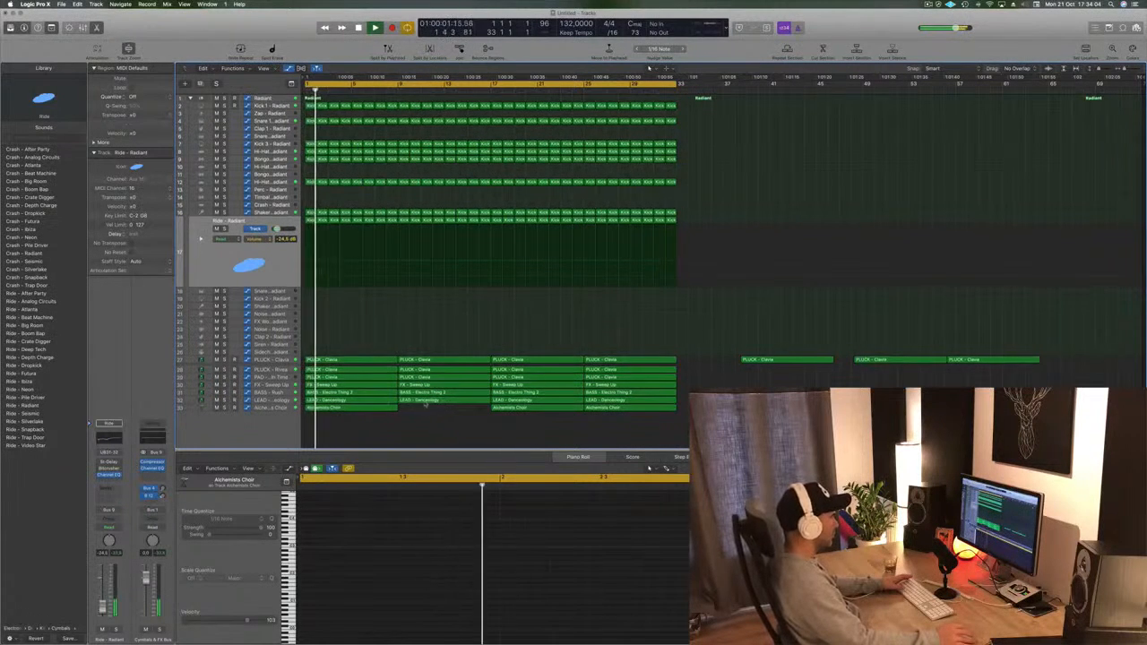
{"action": "left_click", "coordinate": [361, 402]}
{"action": "key", "text": "Delete"}
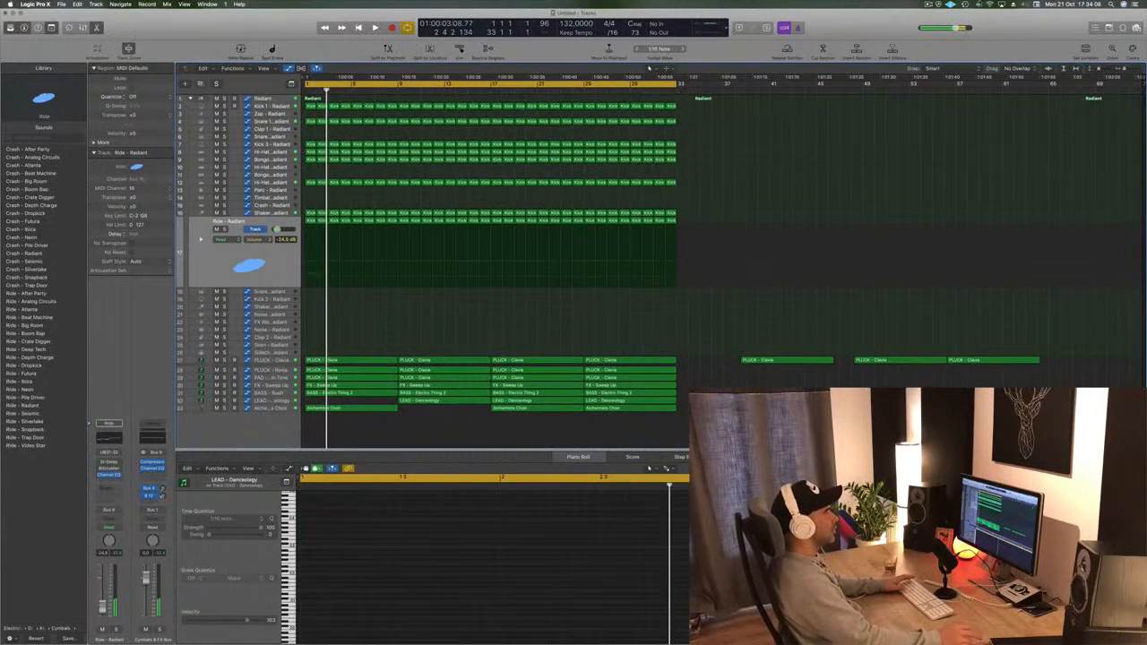
- Replay the arrangement from the beginning and delete the pluck region at bar 1 on track 27
{"action": "left_click", "coordinate": [928, 4]}
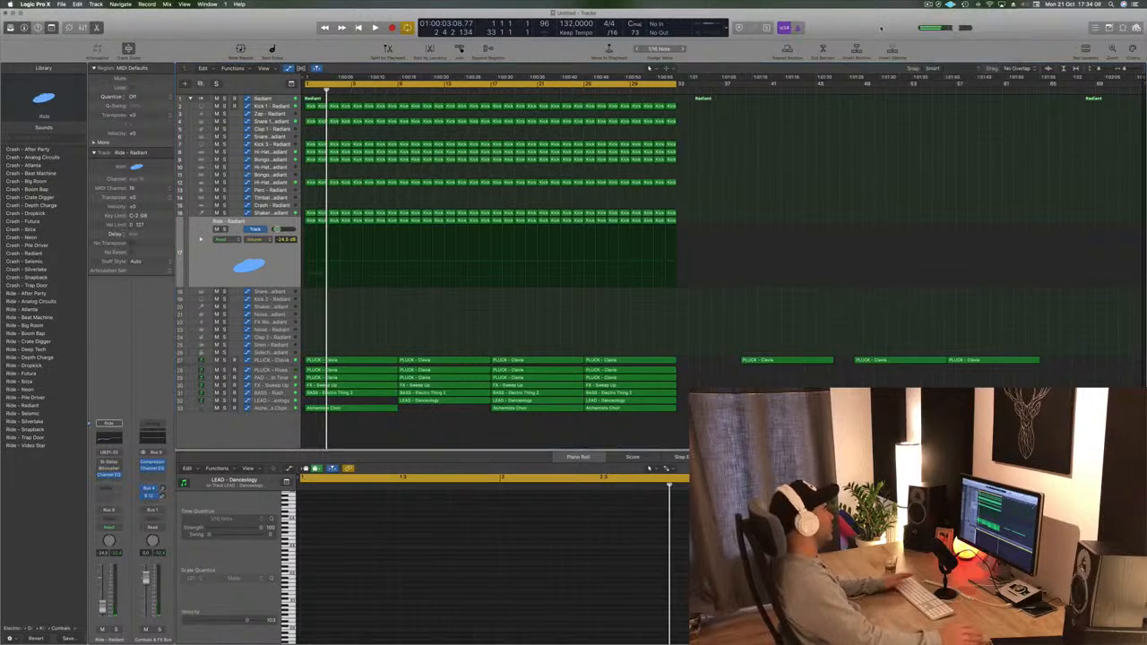
{"action": "key", "text": "space"}
{"action": "scroll", "coordinate": [390, 355], "scroll_direction": "up", "scroll_amount": 1}
{"action": "scroll", "coordinate": [388, 353], "scroll_direction": "up", "scroll_amount": 2}
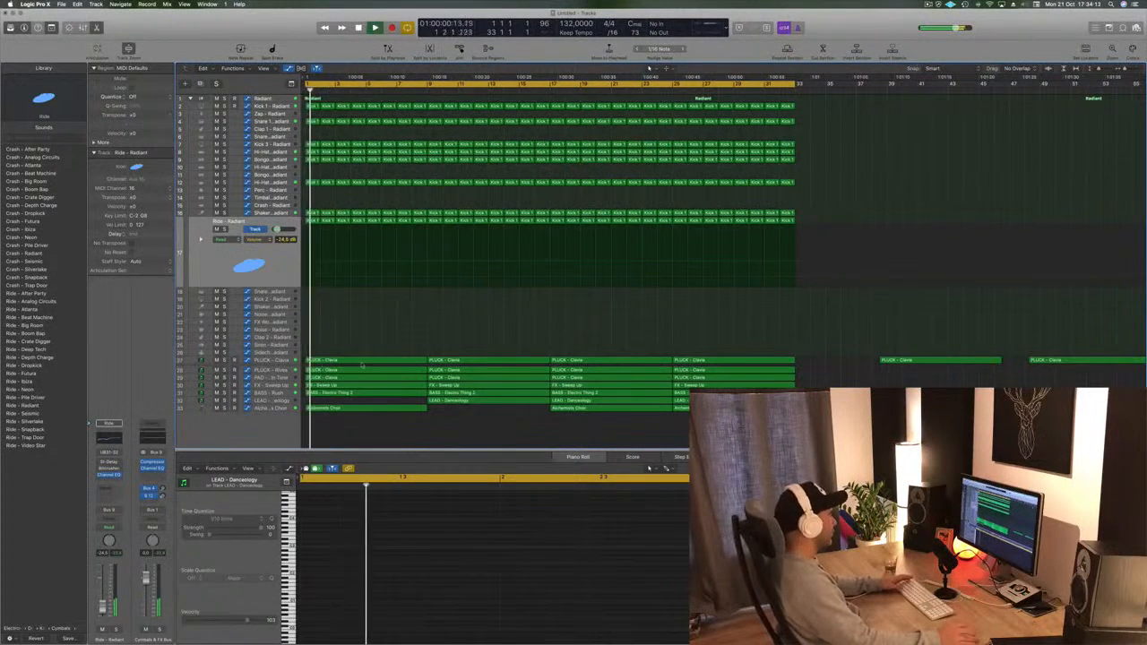
{"action": "left_click", "coordinate": [362, 362]}
{"action": "key", "text": "Delete"}
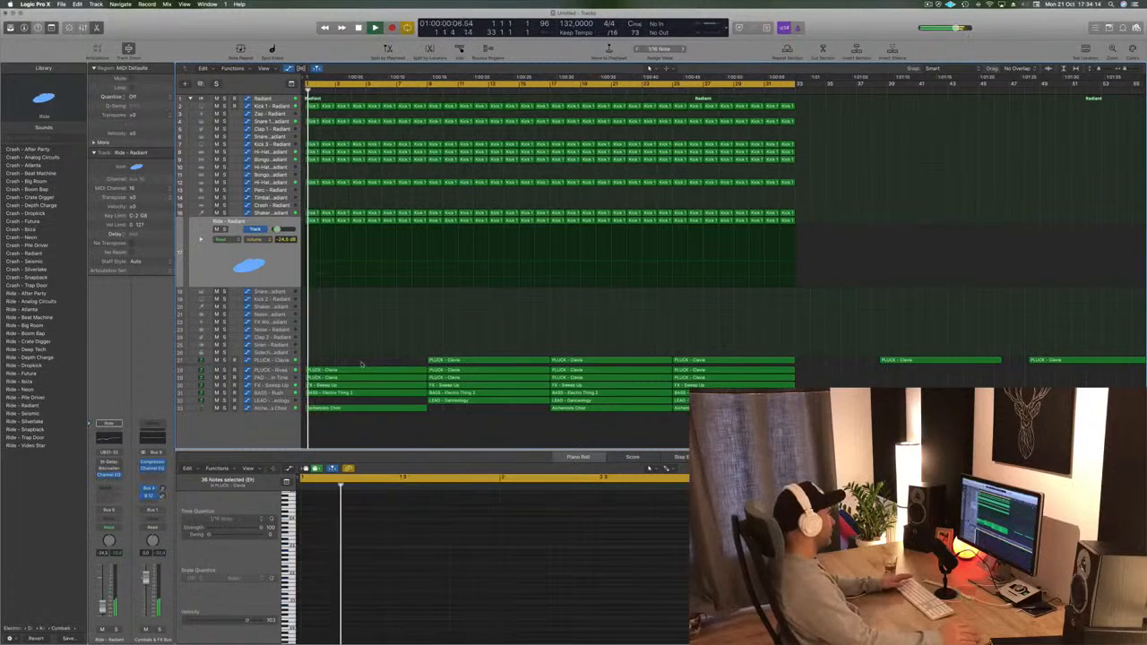
- Delete the Alchemists Choir region at bar 1 and the pluck region at bar 1 on track 28, replaying the arrangement
{"action": "left_click", "coordinate": [281, 369]}
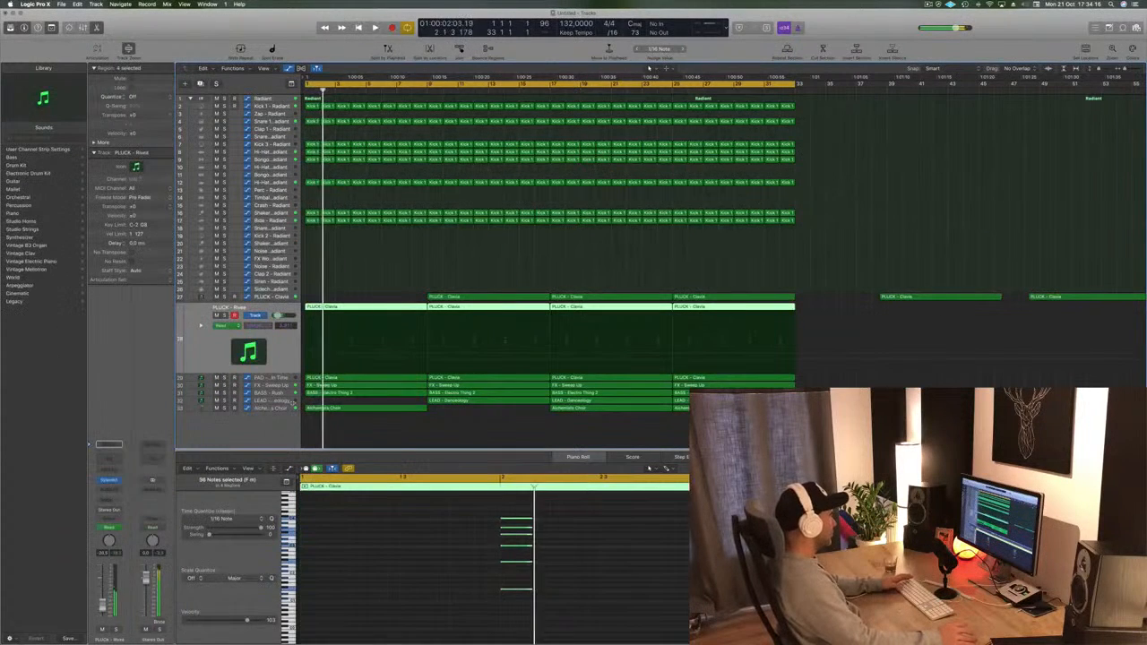
{"action": "left_click", "coordinate": [331, 408]}
{"action": "key", "text": "Delete"}
{"action": "key", "text": "space"}
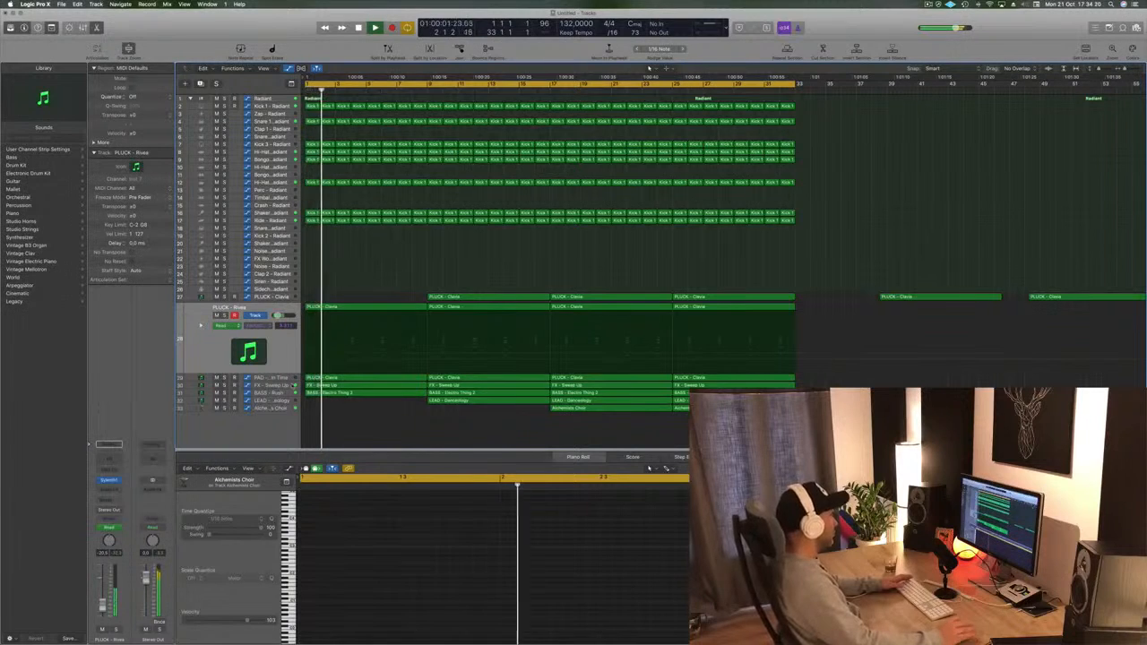
{"action": "left_click", "coordinate": [383, 305]}
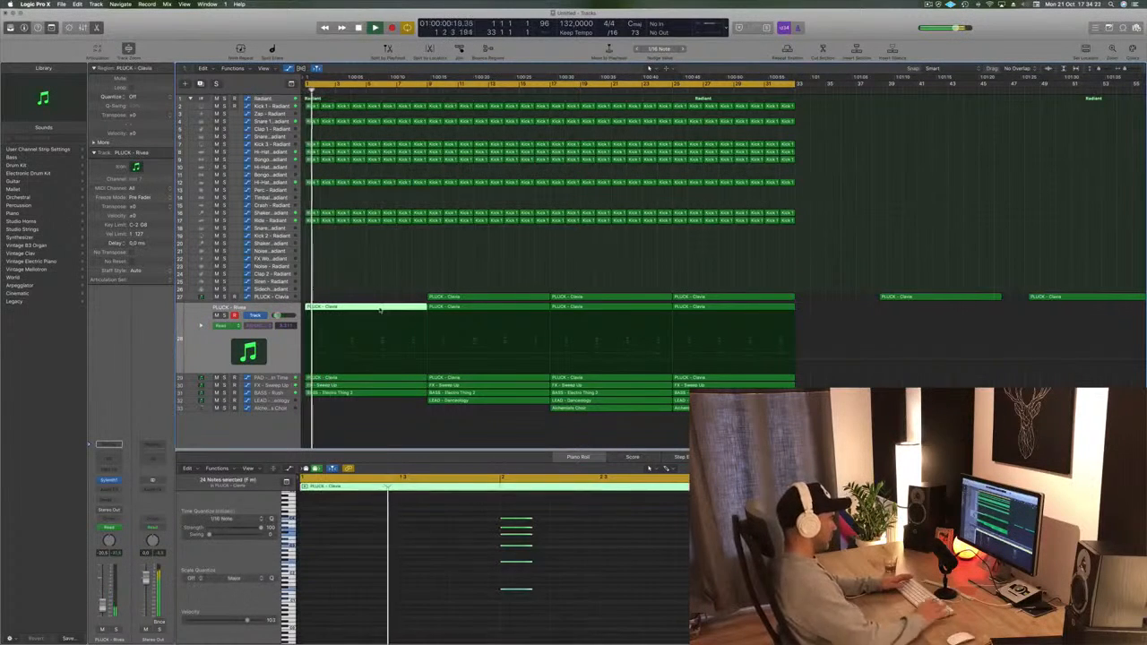
{"action": "key", "text": "Delete"}
- Replay the arrangement from the beginning and raise the FX - Sweep Up automation peak at bar 9
{"action": "left_click", "coordinate": [350, 381]}
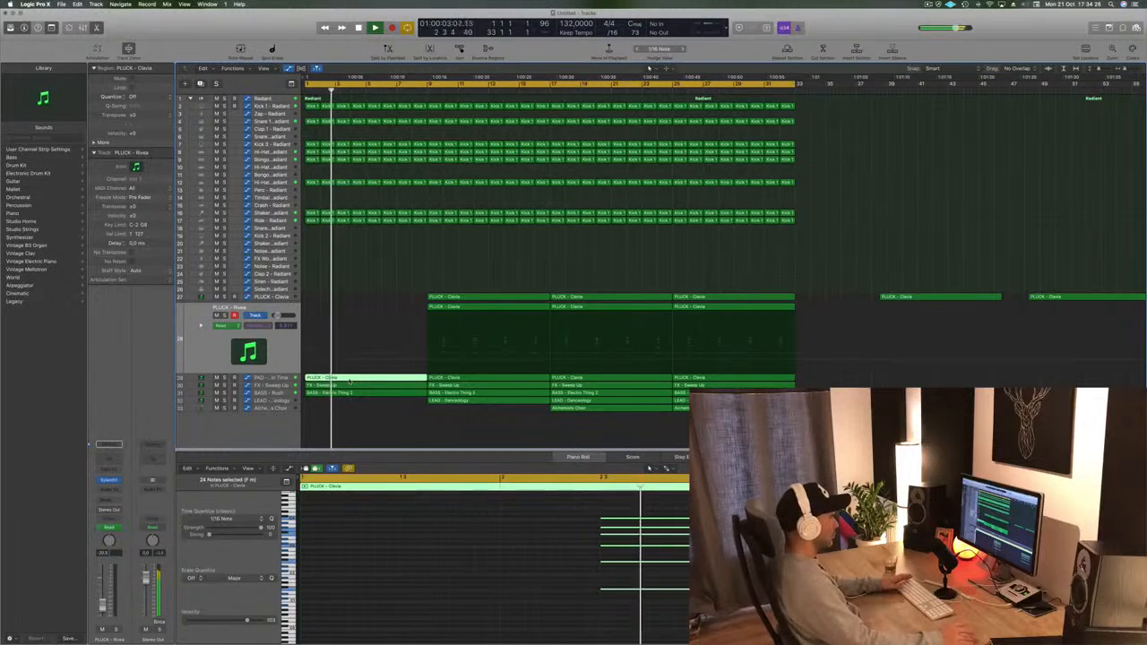
{"action": "left_click", "coordinate": [278, 386]}
{"action": "key", "text": "Return"}
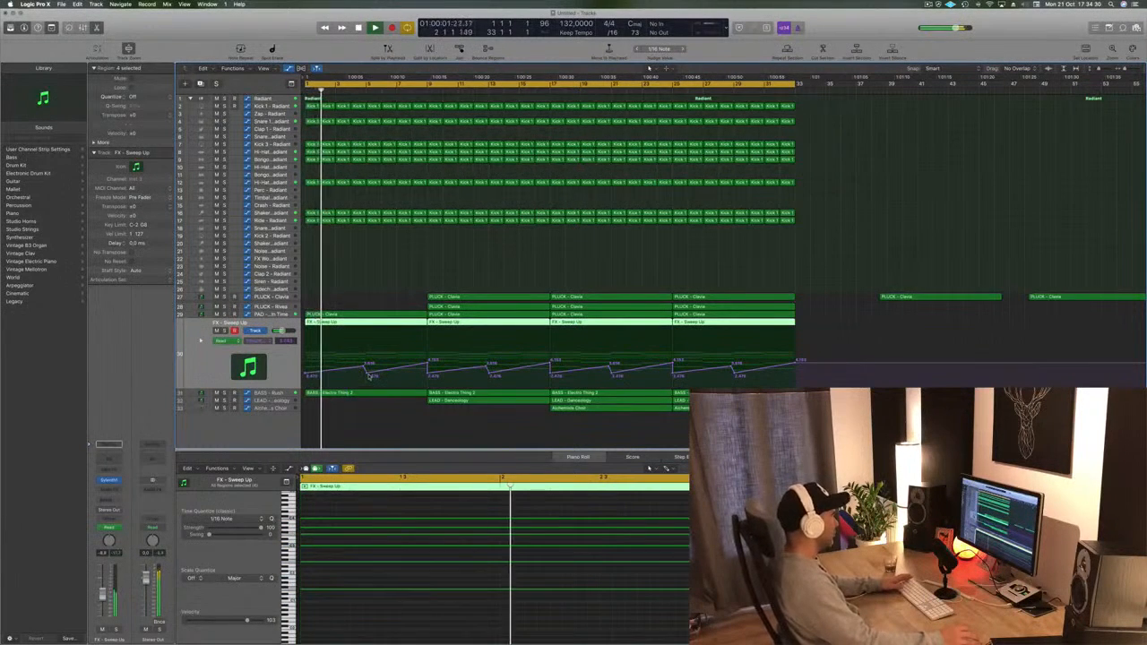
{"action": "left_click", "coordinate": [363, 371]}
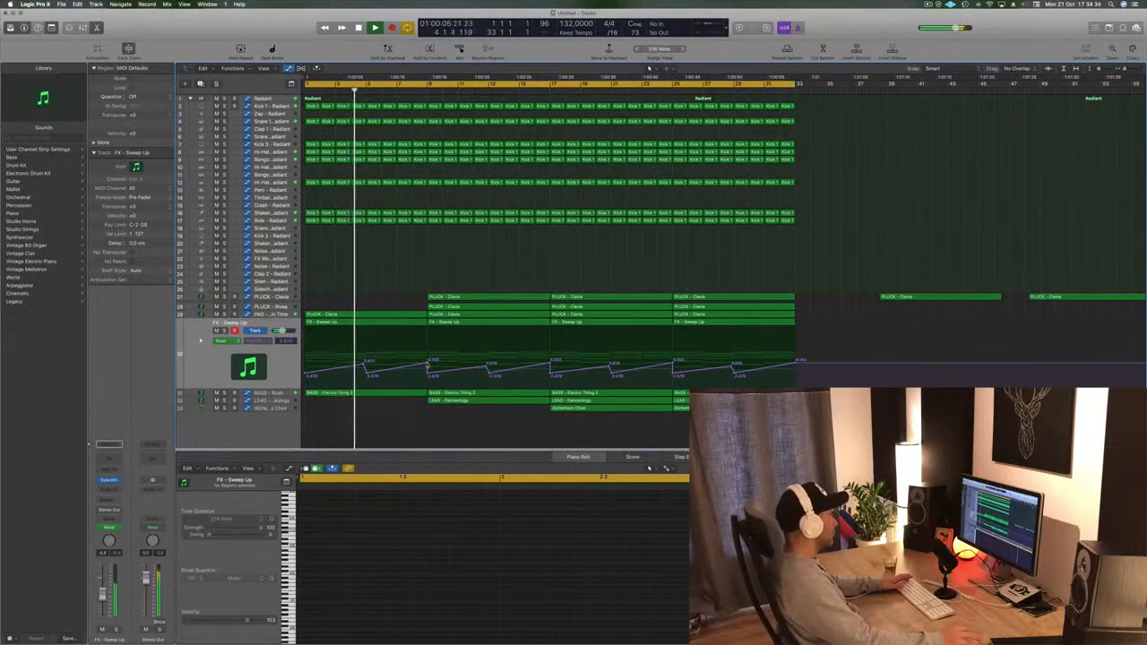
{"action": "left_click_drag", "start_coordinate": [427, 365], "coordinate": [428, 355]}
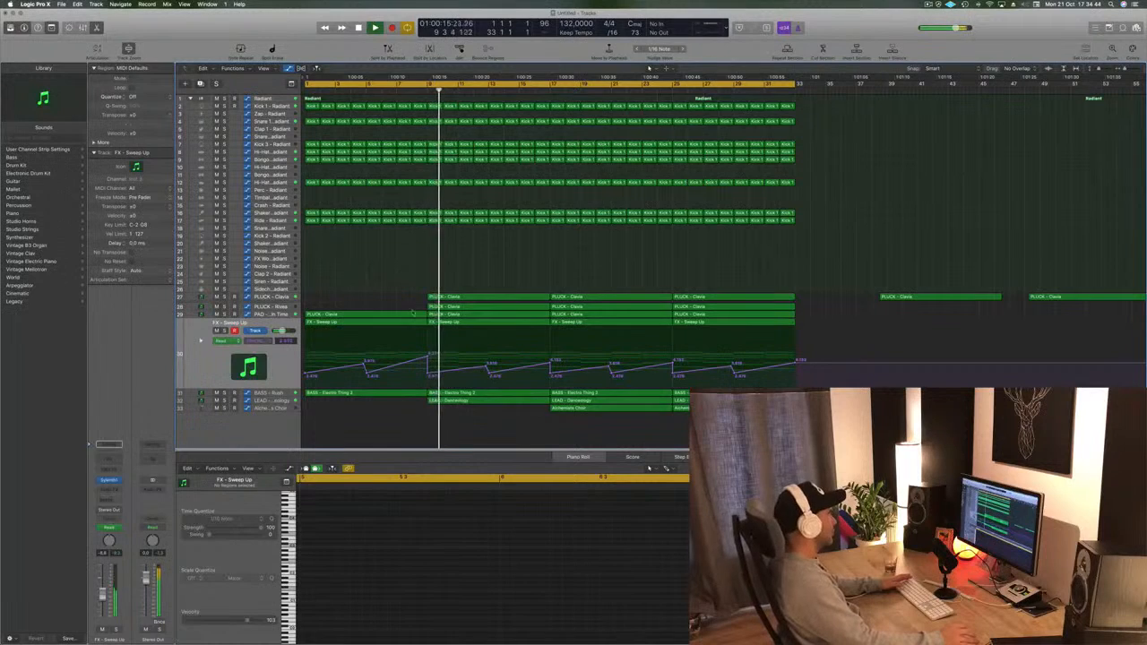
- Delete the LEAD - Danceology region at bar 9 and move the Alchemists Choir region from bar 17 to bar 9
{"action": "left_click", "coordinate": [463, 401]}
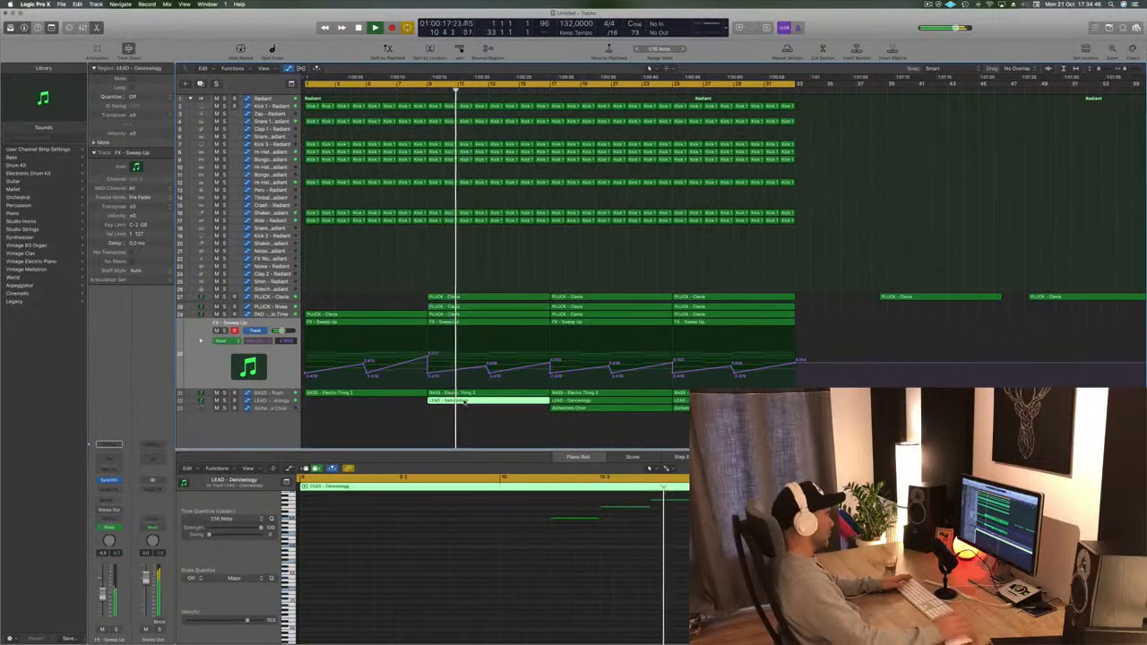
{"action": "key", "text": "Return"}
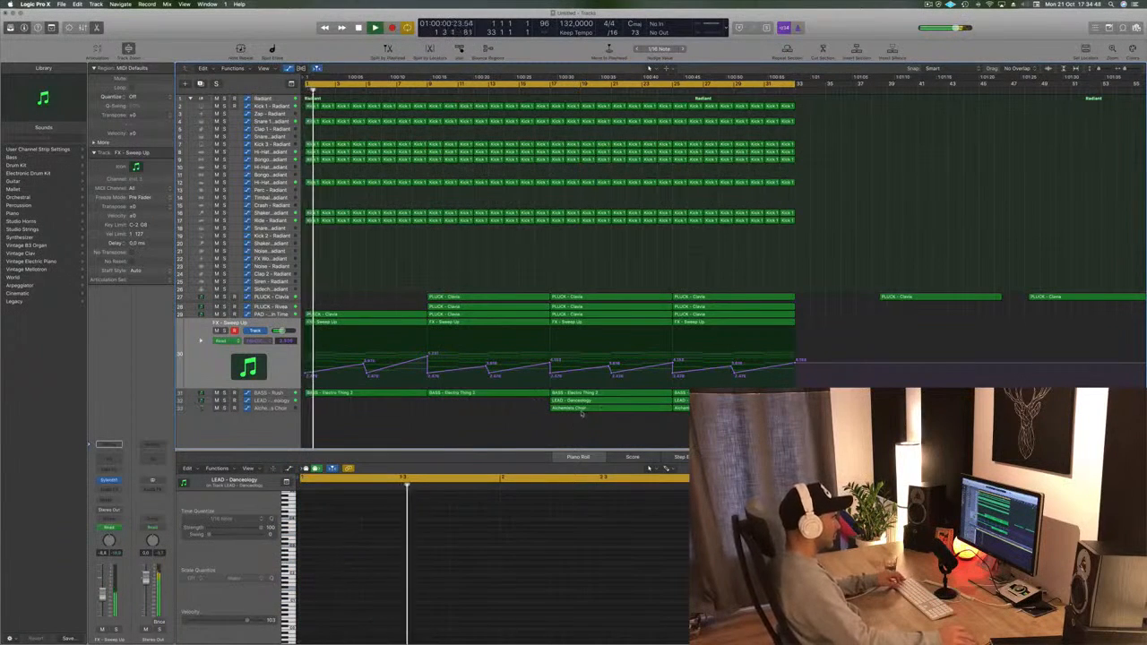
{"action": "left_click", "coordinate": [619, 408]}
{"action": "left_click_drag", "start_coordinate": [620, 408], "coordinate": [502, 414]}
- Save the project as Episode 13 and play the arrangement through the FX - Sweep Up transition at bar 9
{"action": "key", "text": "super+s"}
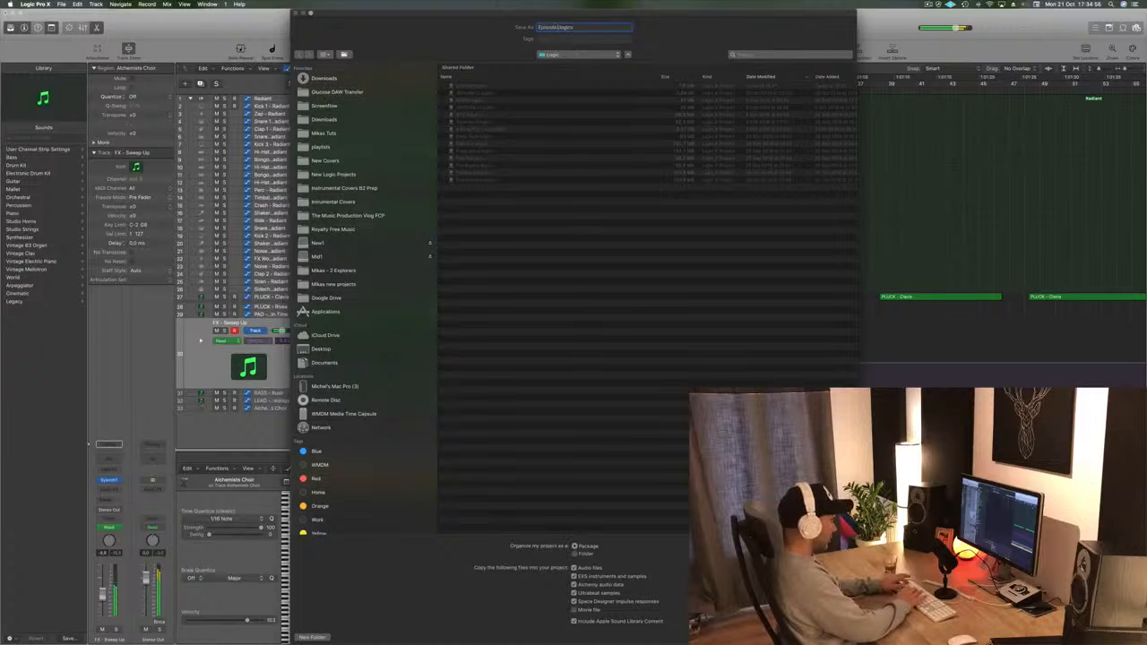
{"action": "key", "text": "Return"}
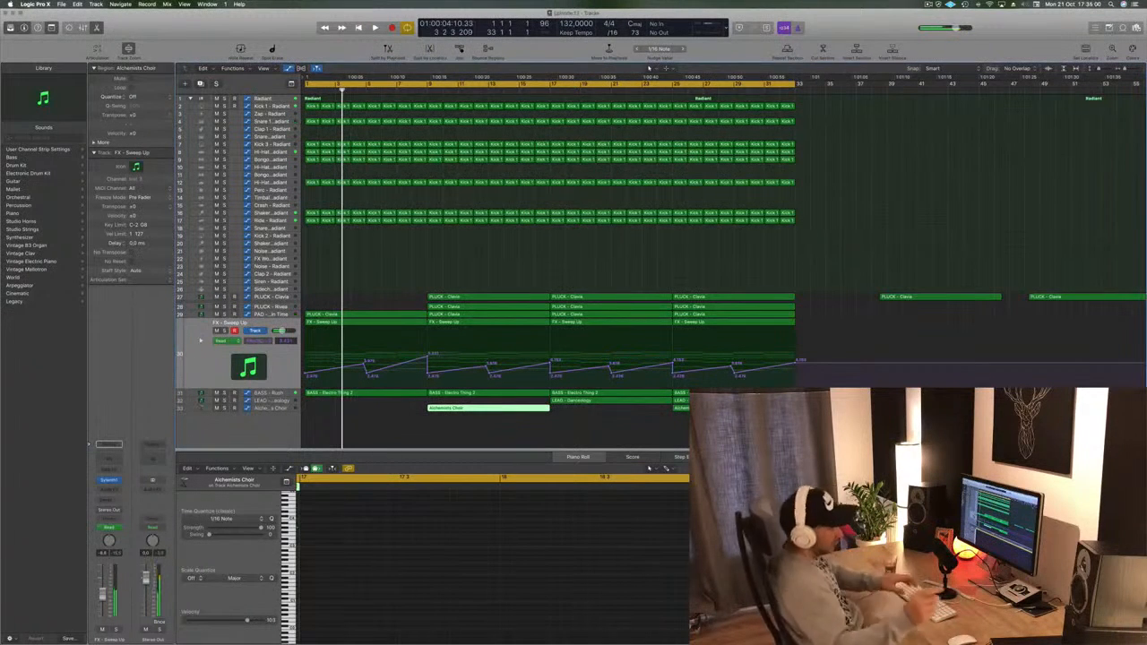
{"action": "key", "text": "space"}
{"action": "left_click", "coordinate": [467, 252]}
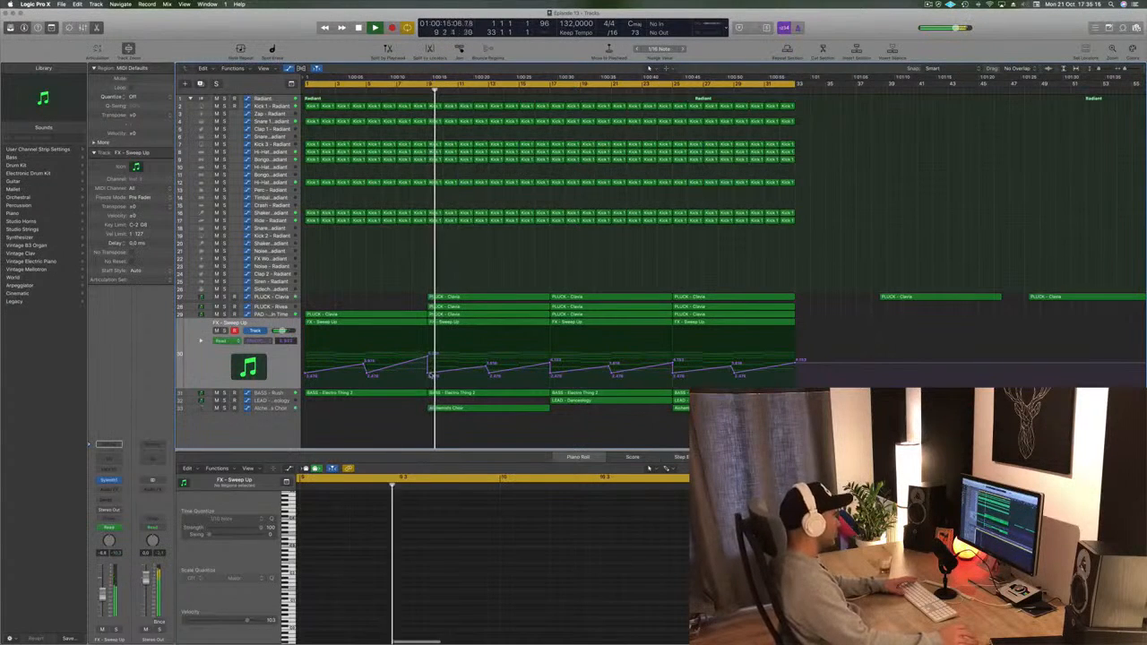
{"action": "left_click", "coordinate": [428, 373]}
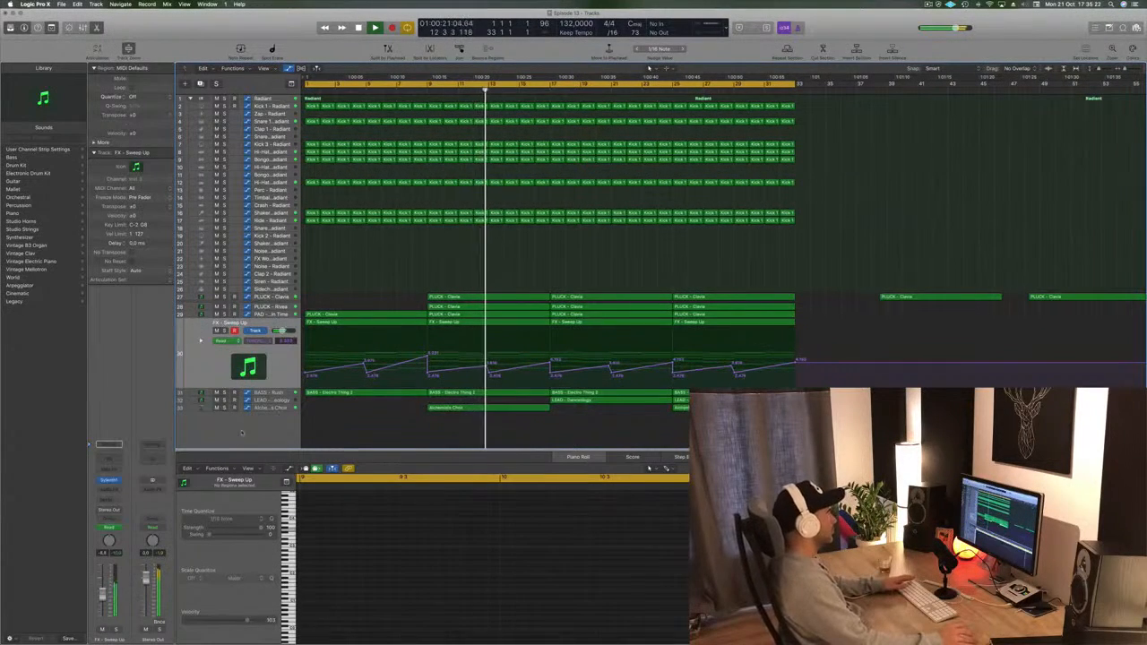
- Set the Alchemists Choir's Channel EQ low cut to 310 Hz and lower the track's volume to about -11.4 dB
{"action": "left_click", "coordinate": [280, 408]}
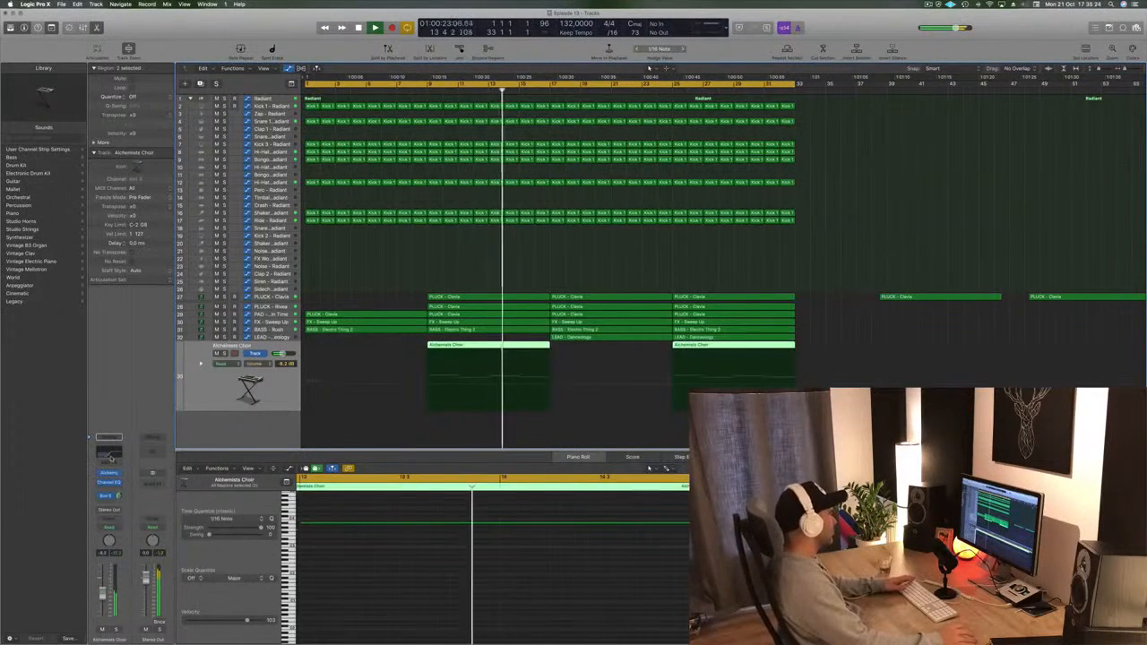
{"action": "left_click", "coordinate": [110, 457]}
{"action": "left_click_drag", "start_coordinate": [575, 197], "coordinate": [538, 186]}
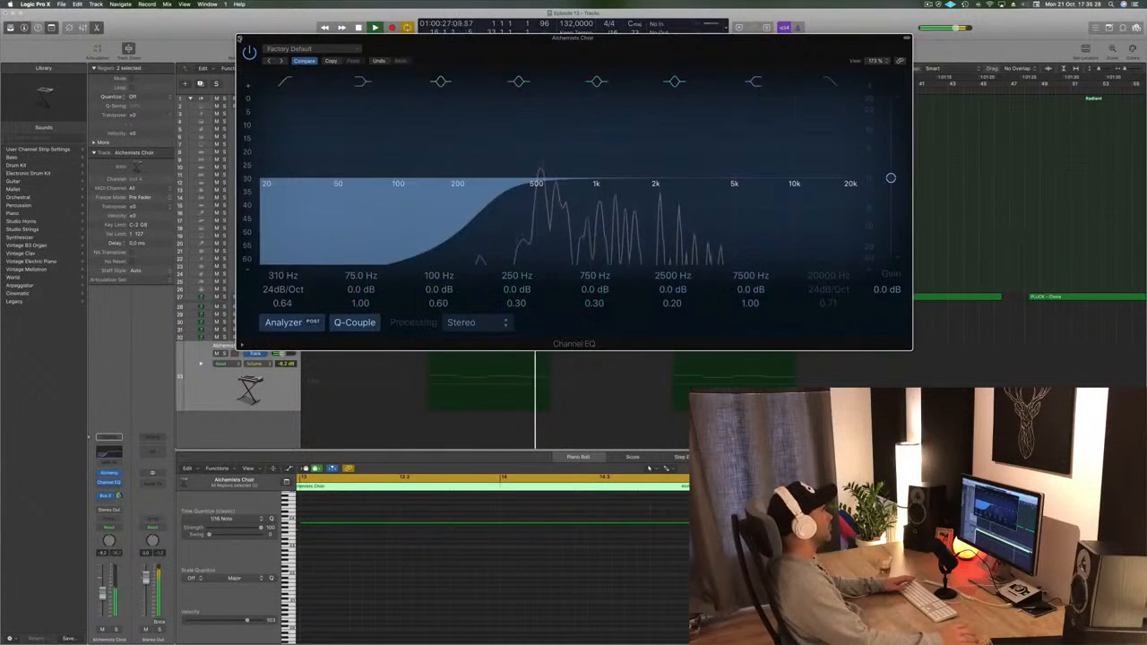
{"action": "left_click", "coordinate": [239, 39]}
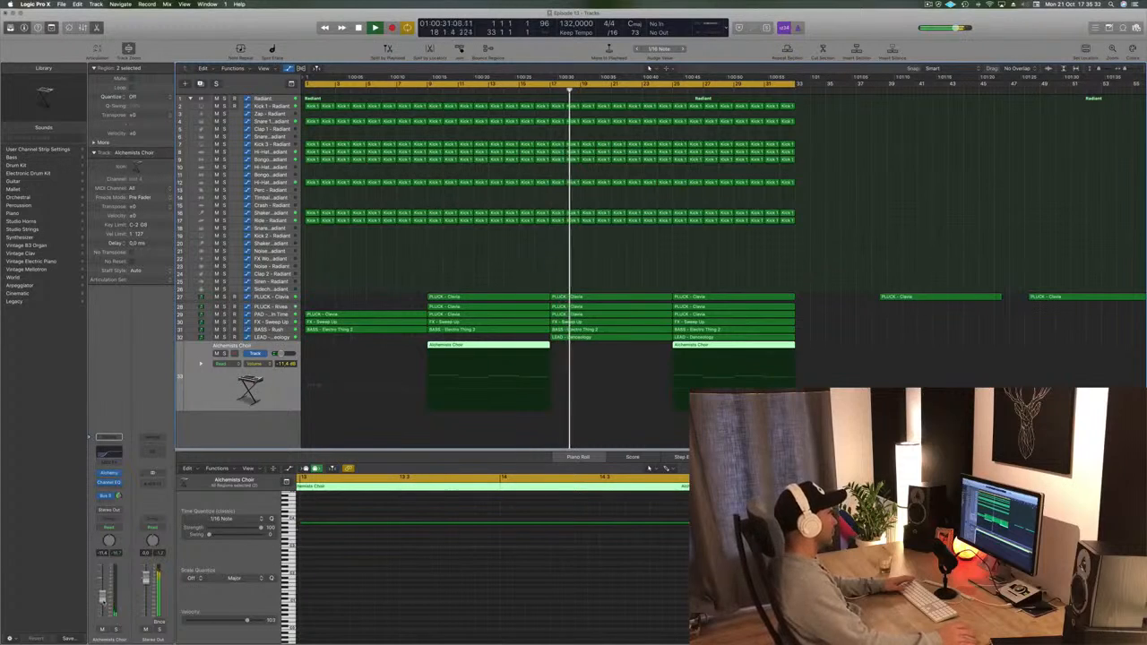
- Replay from around bar 16 and delete the pluck regions at bar 17 on tracks 27 and 28
{"action": "left_click", "coordinate": [535, 91]}
{"action": "left_click", "coordinate": [615, 298]}
{"action": "key", "text": "Delete"}
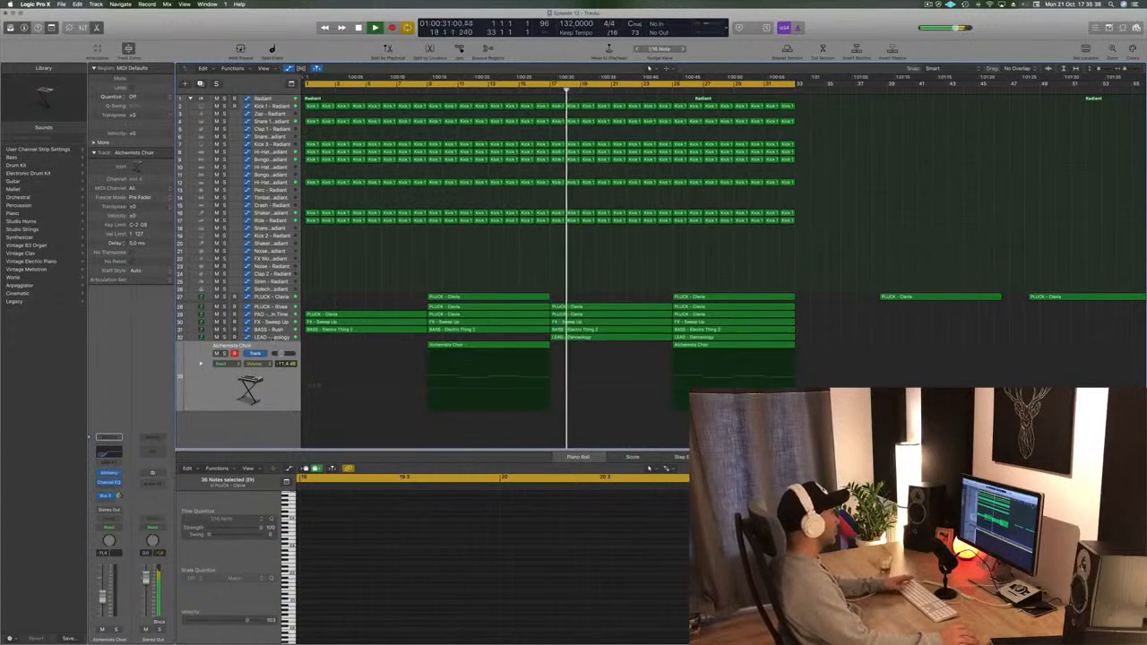
{"action": "left_click", "coordinate": [289, 338]}
{"action": "left_click", "coordinate": [614, 308]}
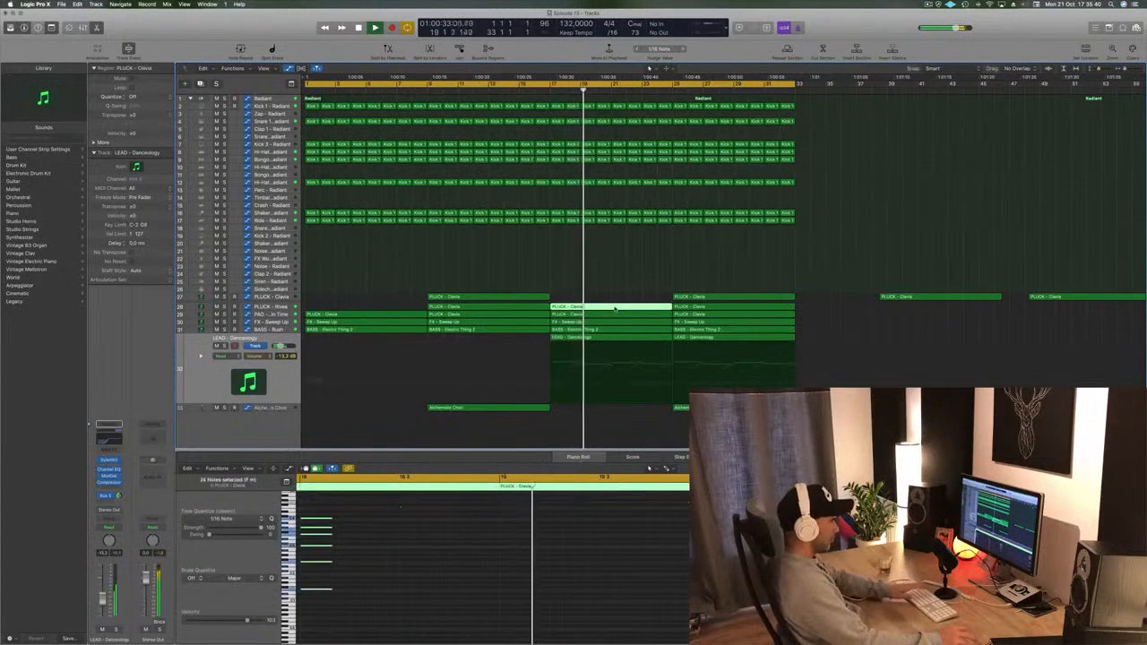
{"action": "left_click_drag", "start_coordinate": [614, 308], "coordinate": [615, 315]}
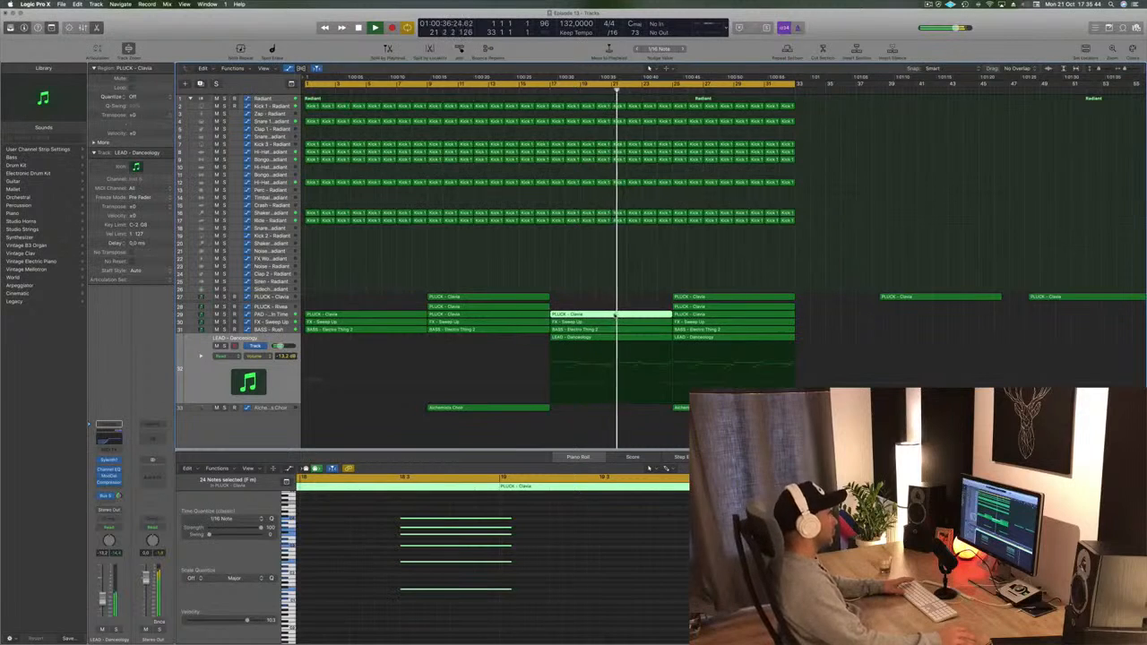
- Replay the section leading into bar 17 and lower the FX - Sweep Up track's bottom automation point at bar 17
{"action": "left_click", "coordinate": [588, 322]}
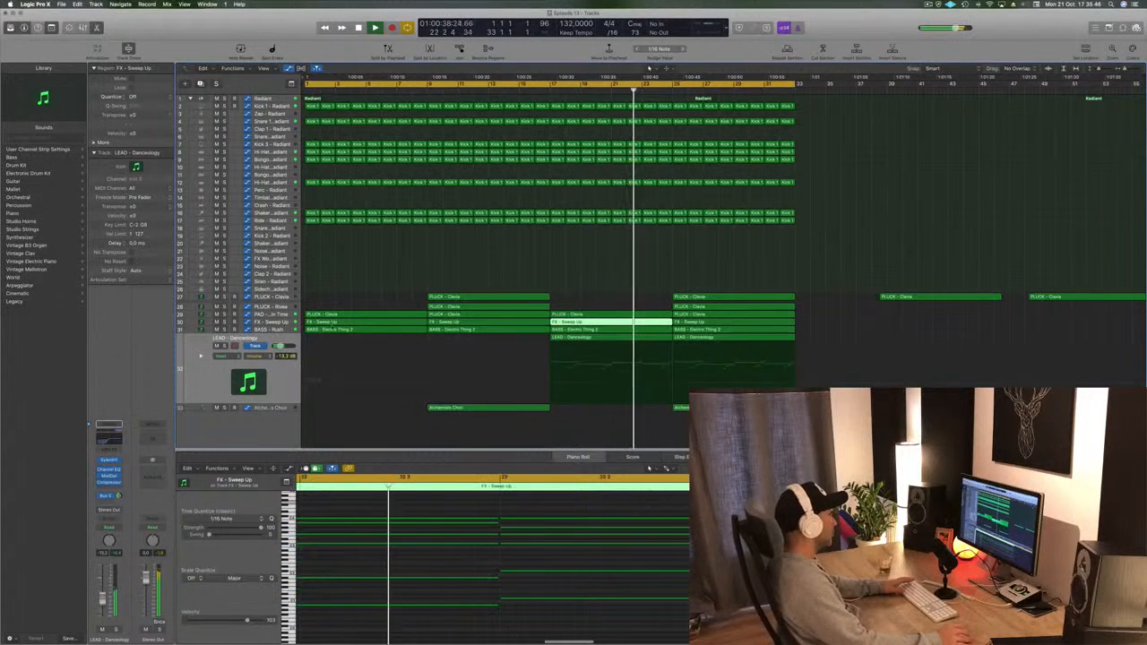
{"action": "left_click", "coordinate": [277, 323]}
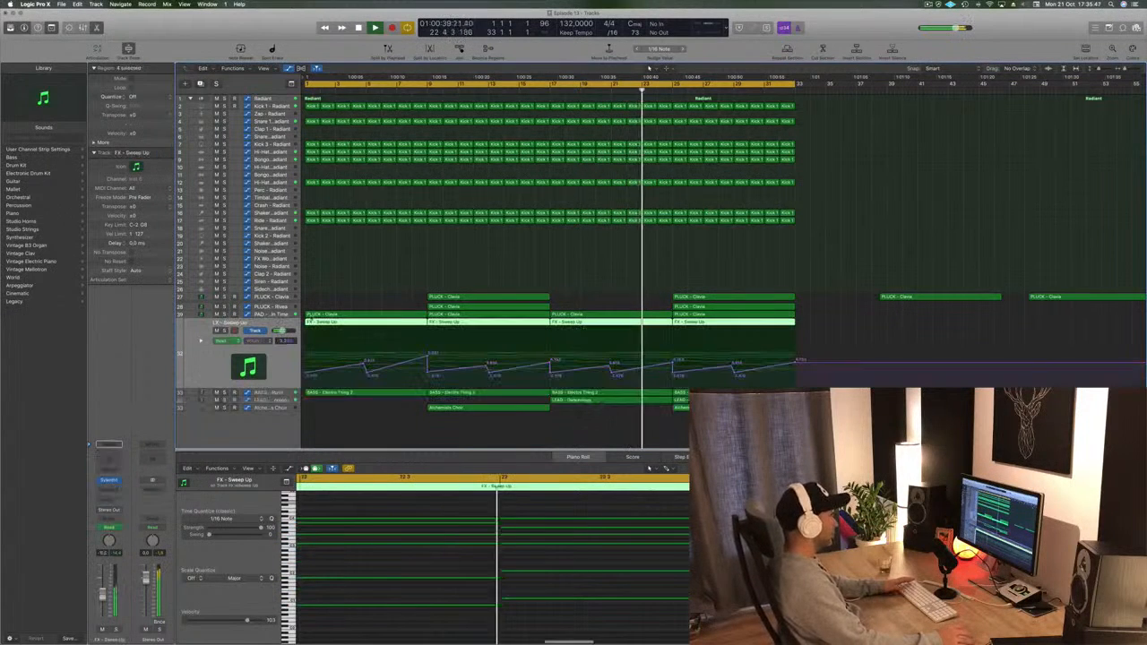
{"action": "left_click", "coordinate": [547, 92]}
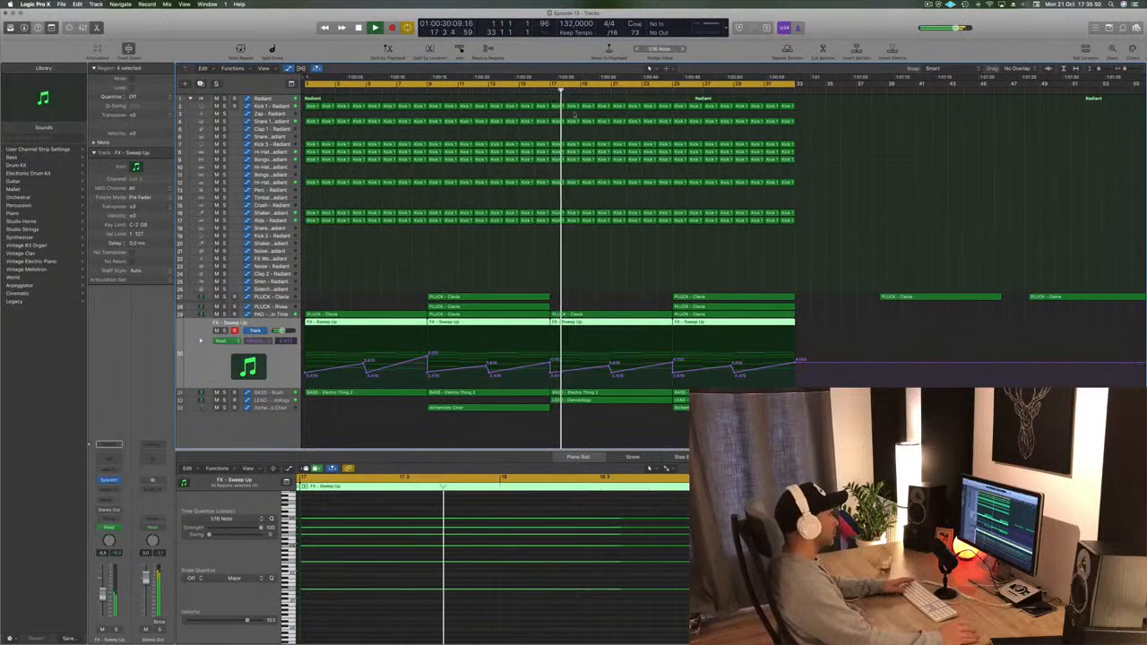
{"action": "left_click", "coordinate": [516, 90]}
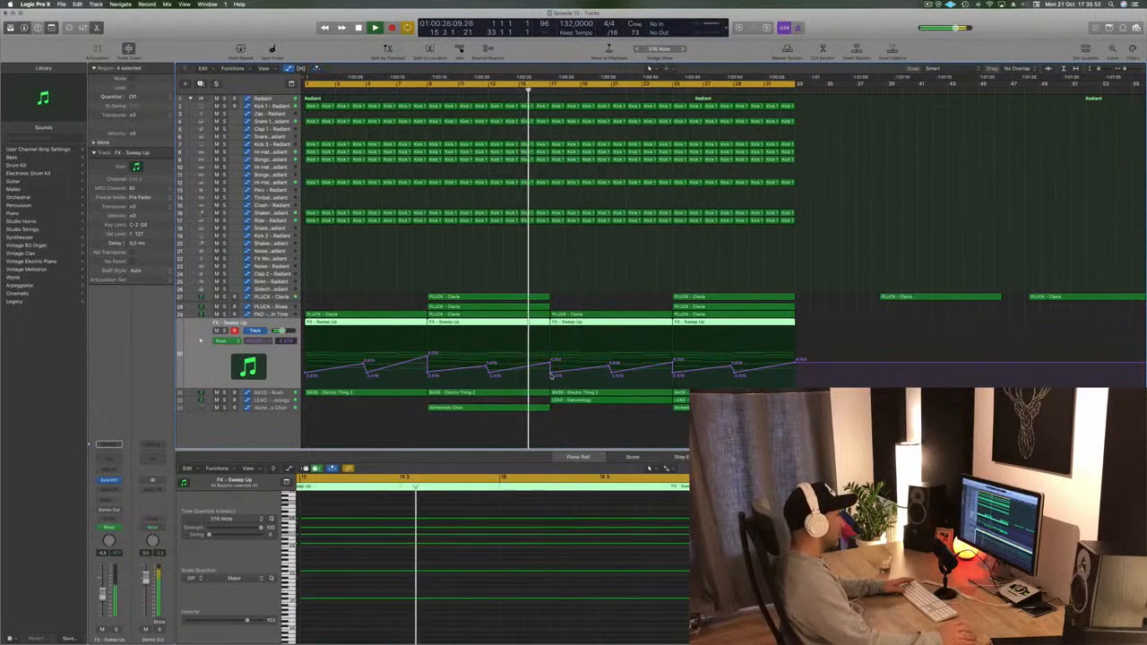
{"action": "left_click_drag", "start_coordinate": [551, 373], "coordinate": [550, 376]}
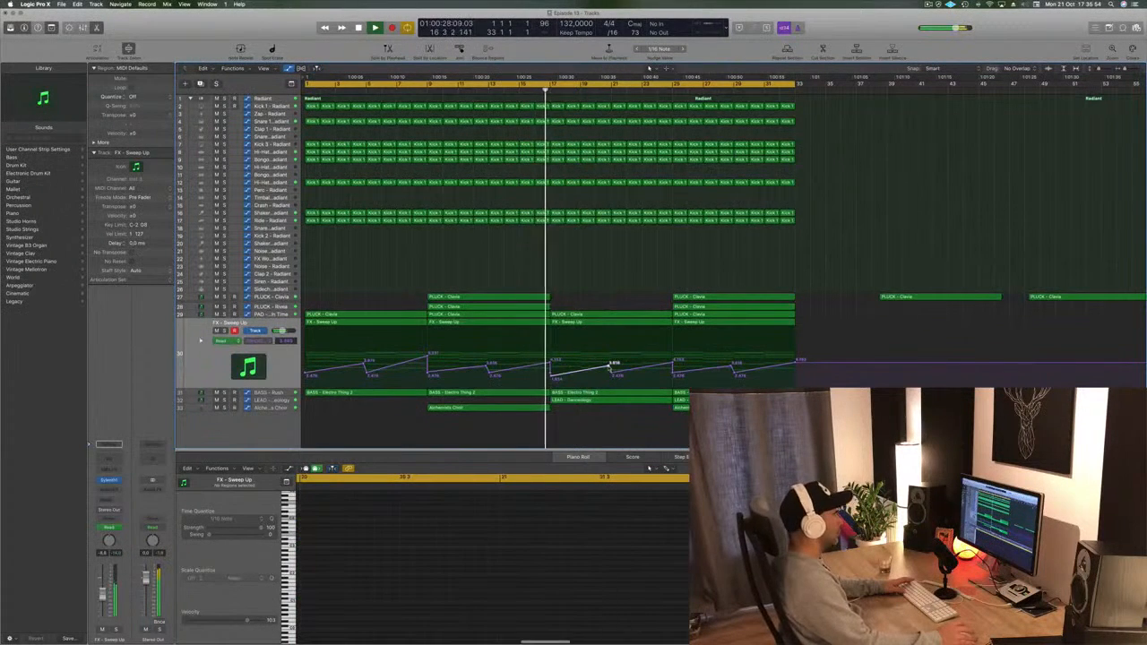
- Remove the FX - Sweep Up automation peak and dip around bar 21 and lower the automation points at bar 25
{"action": "left_click_drag", "start_coordinate": [610, 369], "coordinate": [617, 384]}
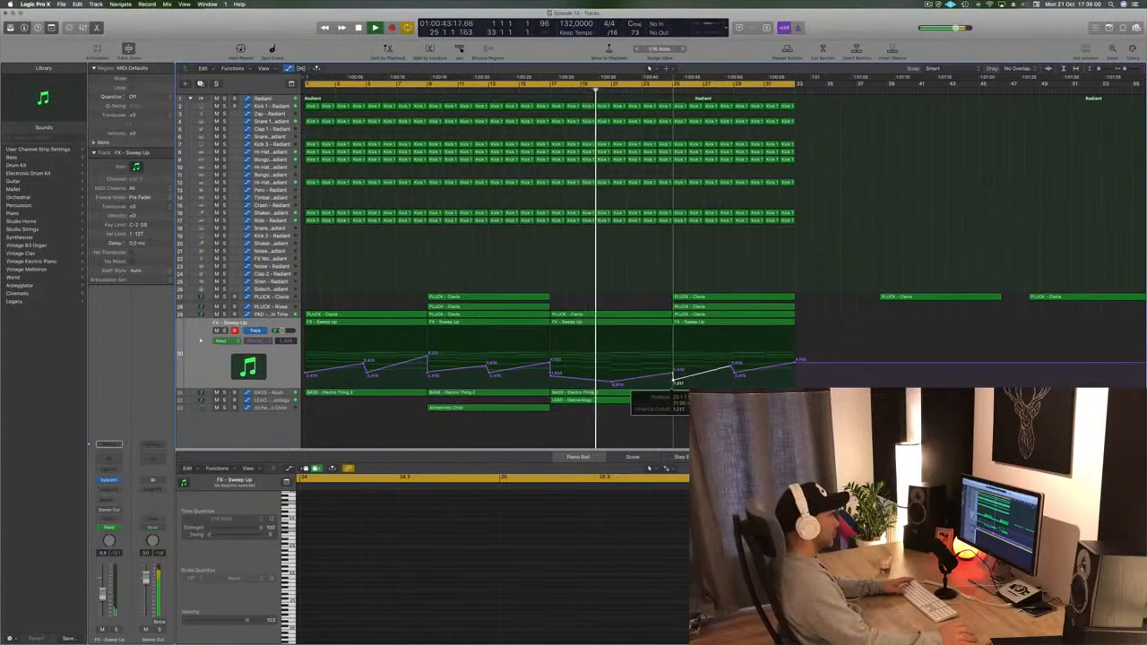
{"action": "left_click", "coordinate": [612, 383]}
{"action": "left_click_drag", "start_coordinate": [673, 373], "coordinate": [674, 369]}
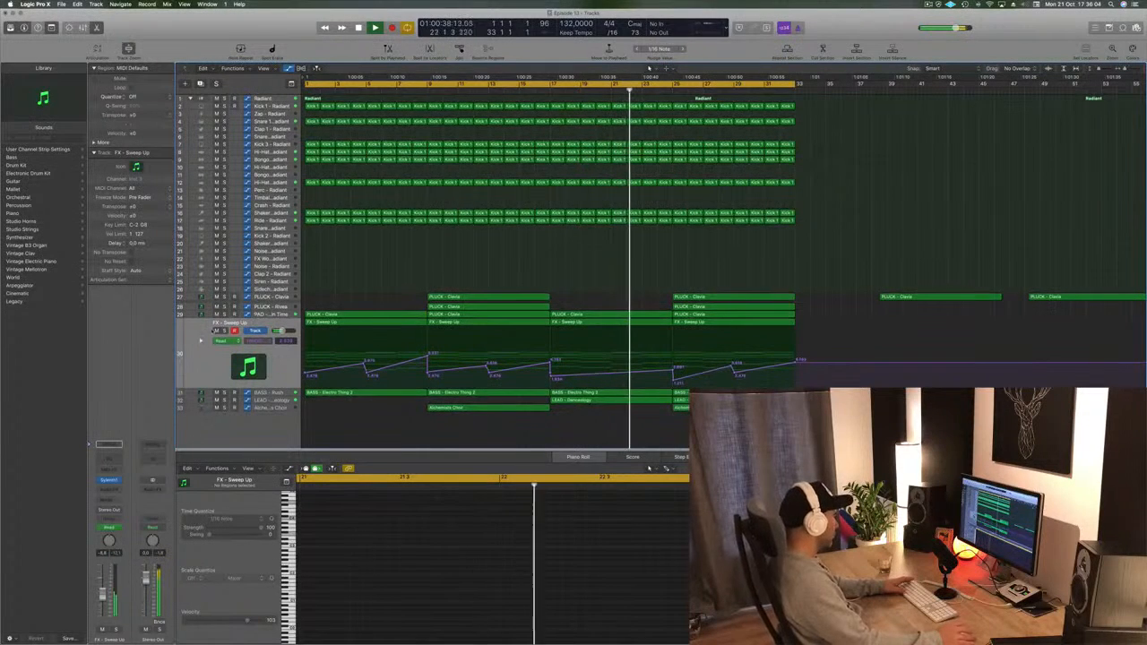
- Check the FX - Sweep Up track in solo and fine-tune the BASS - Rush track's volume while replaying from around bar 17
{"action": "left_click", "coordinate": [223, 331]}
{"action": "left_click", "coordinate": [223, 331]}
{"action": "left_click", "coordinate": [266, 394]}
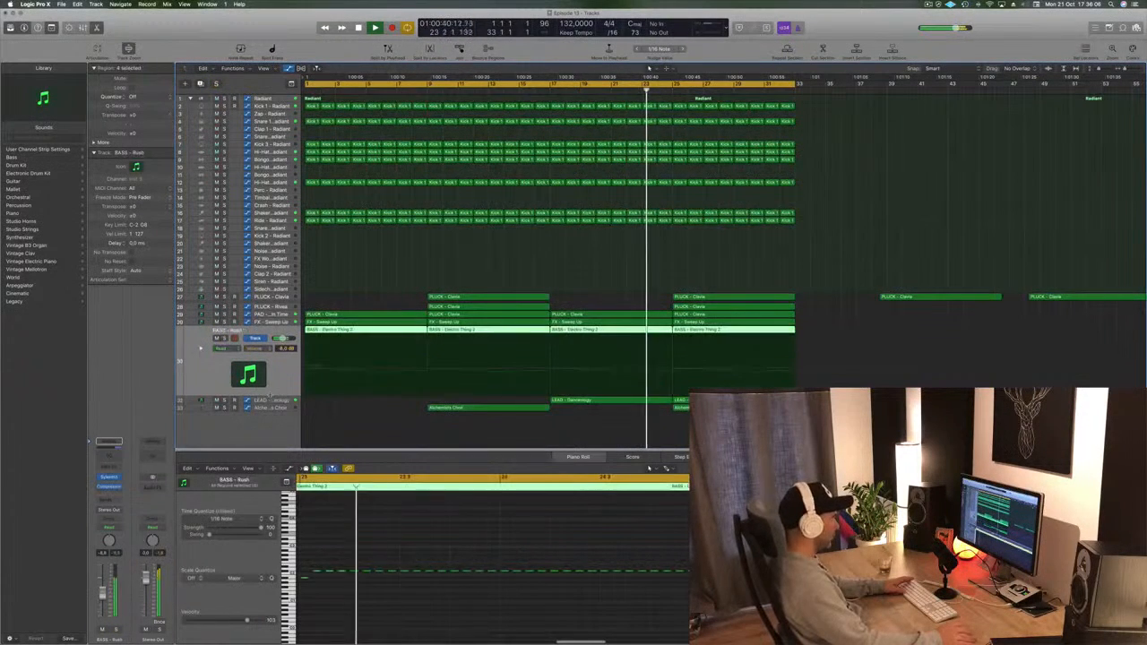
{"action": "left_click", "coordinate": [543, 85]}
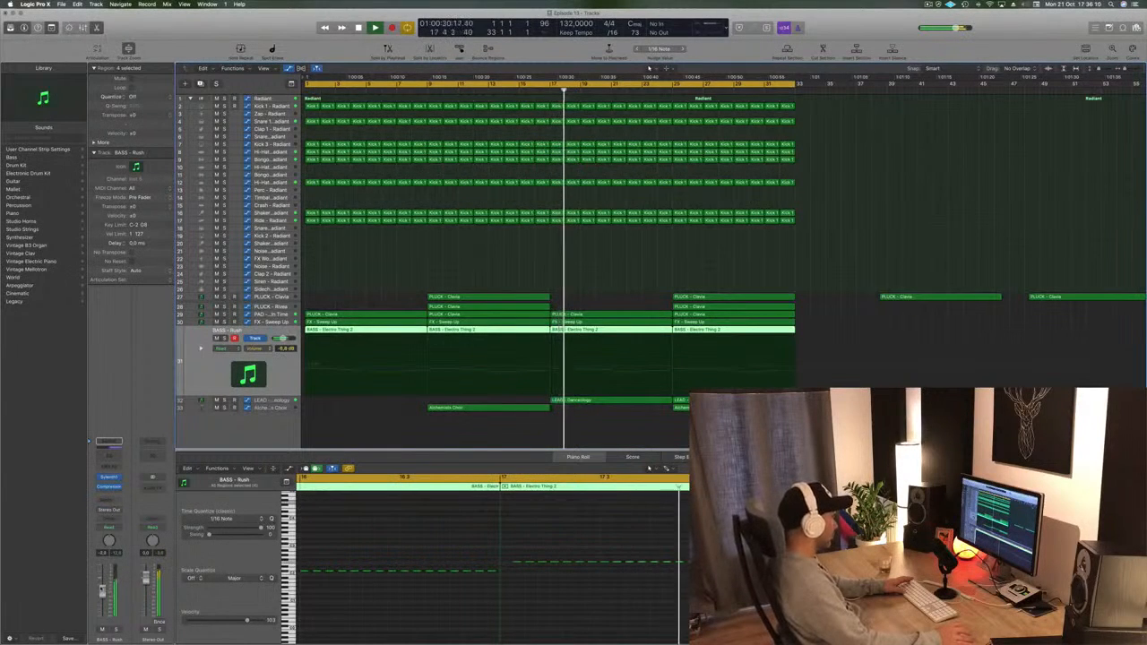
{"action": "left_click", "coordinate": [674, 270]}
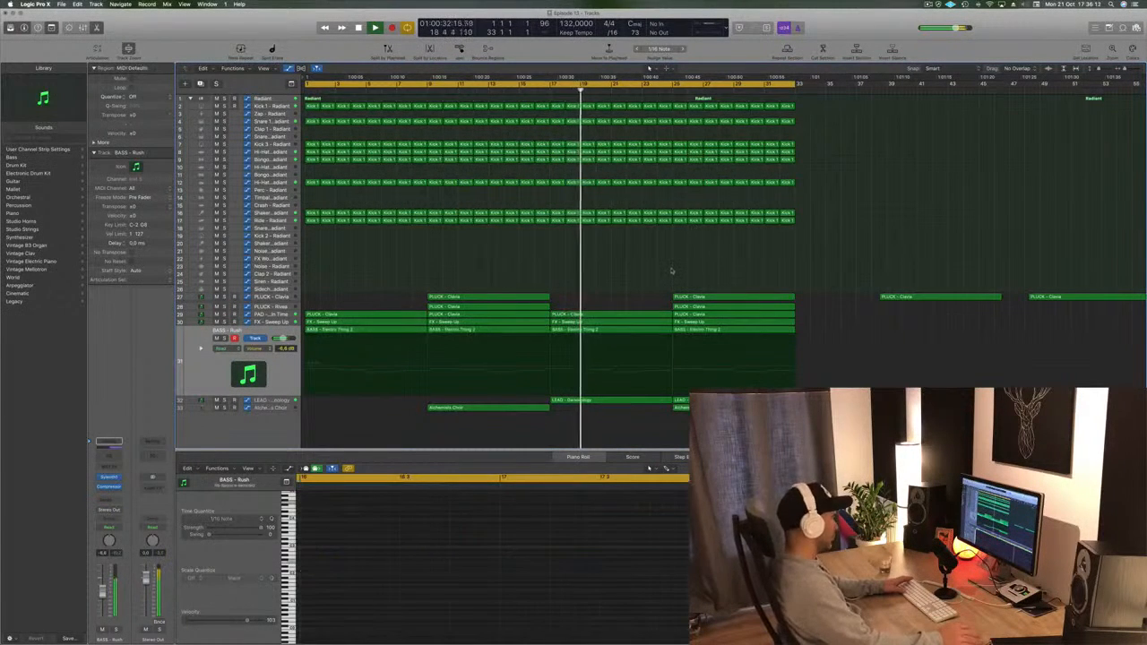
- Delete the drum and percussion regions on tracks 7 to 17 in bars 21–24 and the track 4 snare regions in bars 23–24
{"action": "left_click_drag", "start_coordinate": [612, 231], "coordinate": [667, 128]}
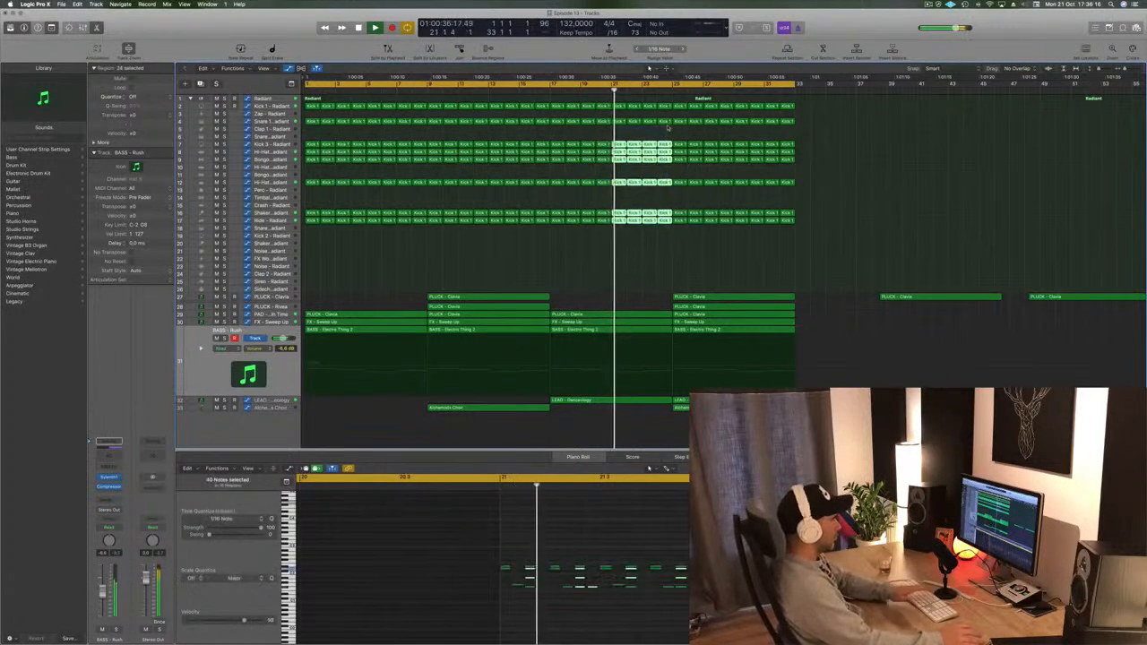
{"action": "key", "text": "Delete"}
{"action": "left_click", "coordinate": [536, 91]}
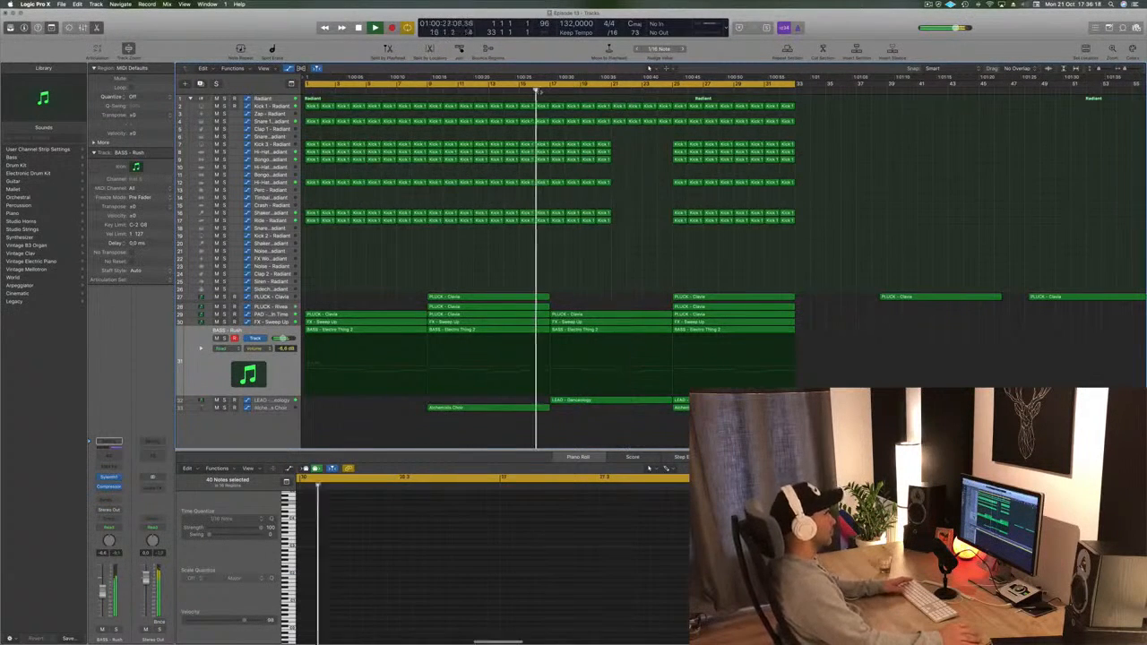
{"action": "left_click", "coordinate": [661, 122]}
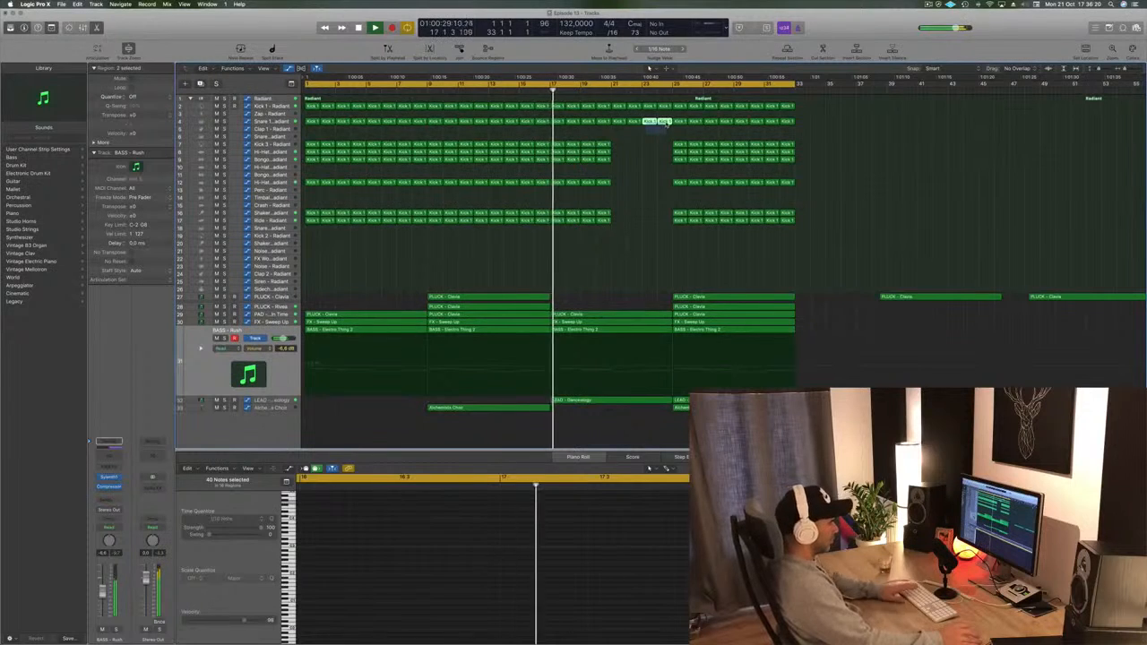
{"action": "key", "text": "Delete"}
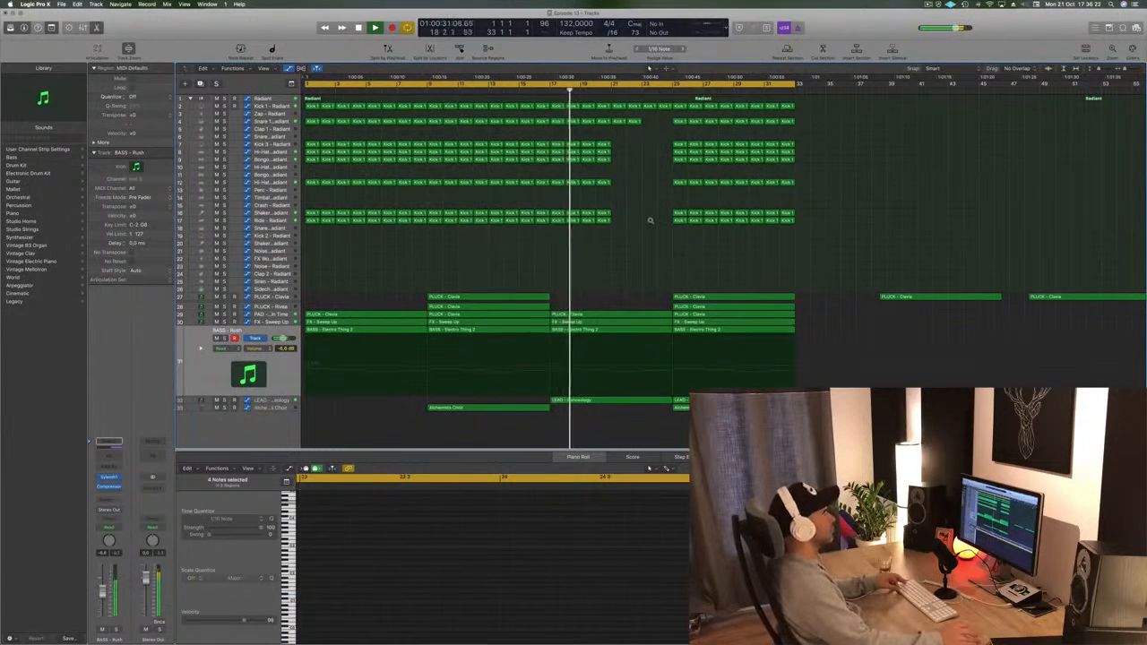
- Delete the three leftover PLUCK - Clavia regions on track 27 beyond bar 33
{"action": "key", "text": "super+Left"}
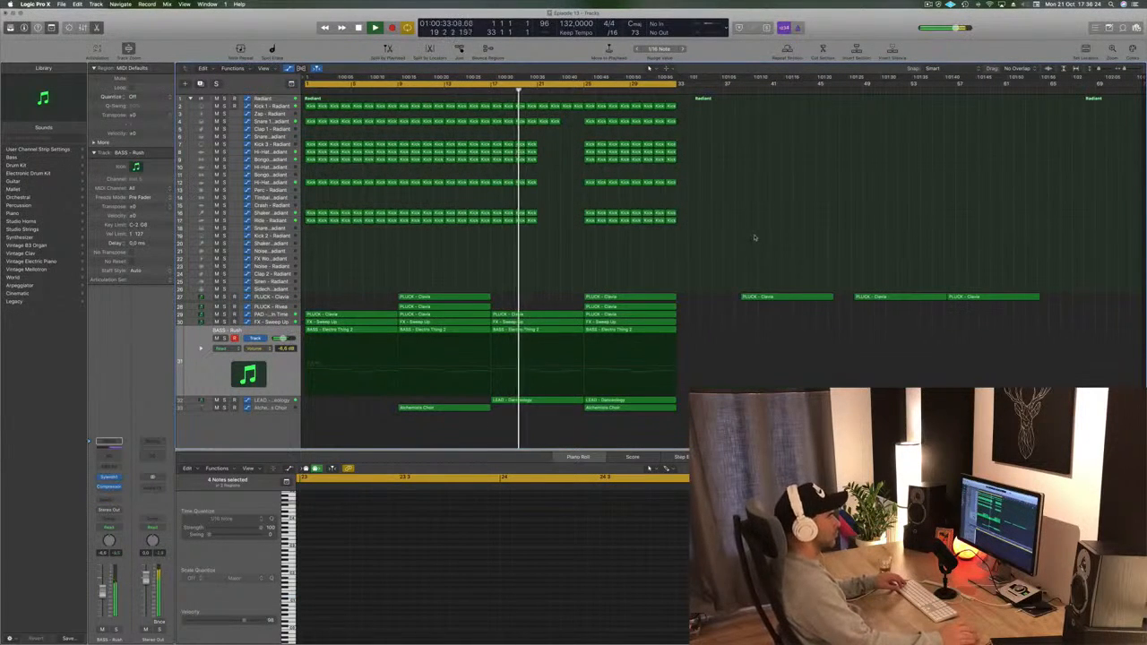
{"action": "left_click_drag", "start_coordinate": [910, 305], "coordinate": [1075, 339]}
{"action": "key", "text": "Delete"}
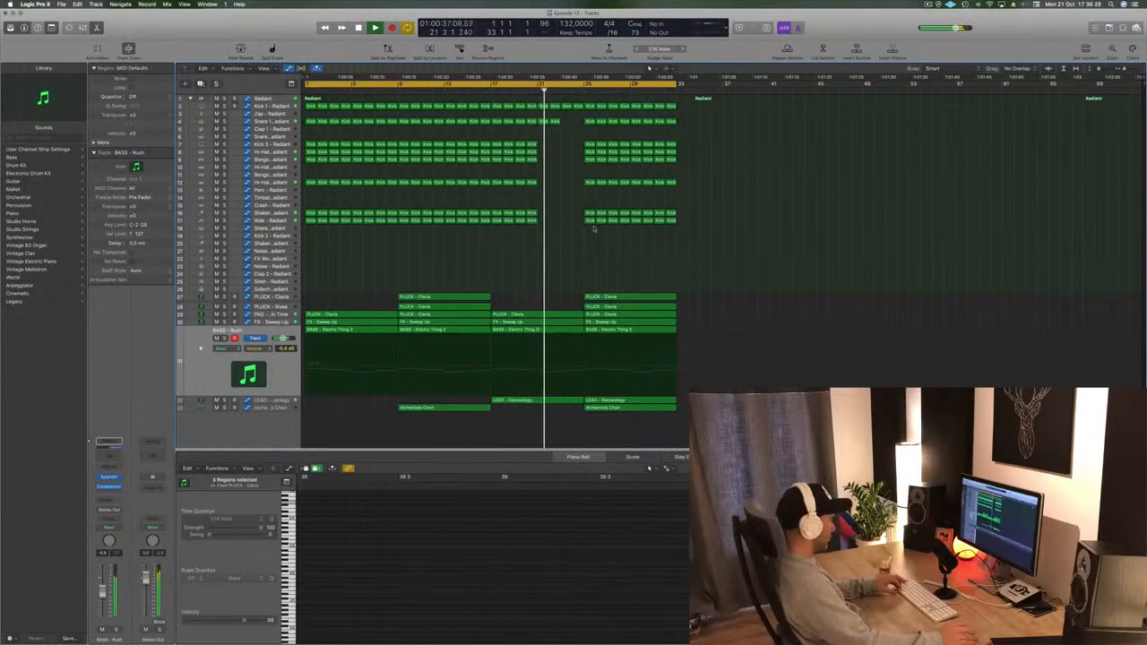
- Undo the deletion of the regions beyond bar 33 and delete all kick, snare and percussion regions in bars 25–32
{"action": "key", "text": "super+z"}
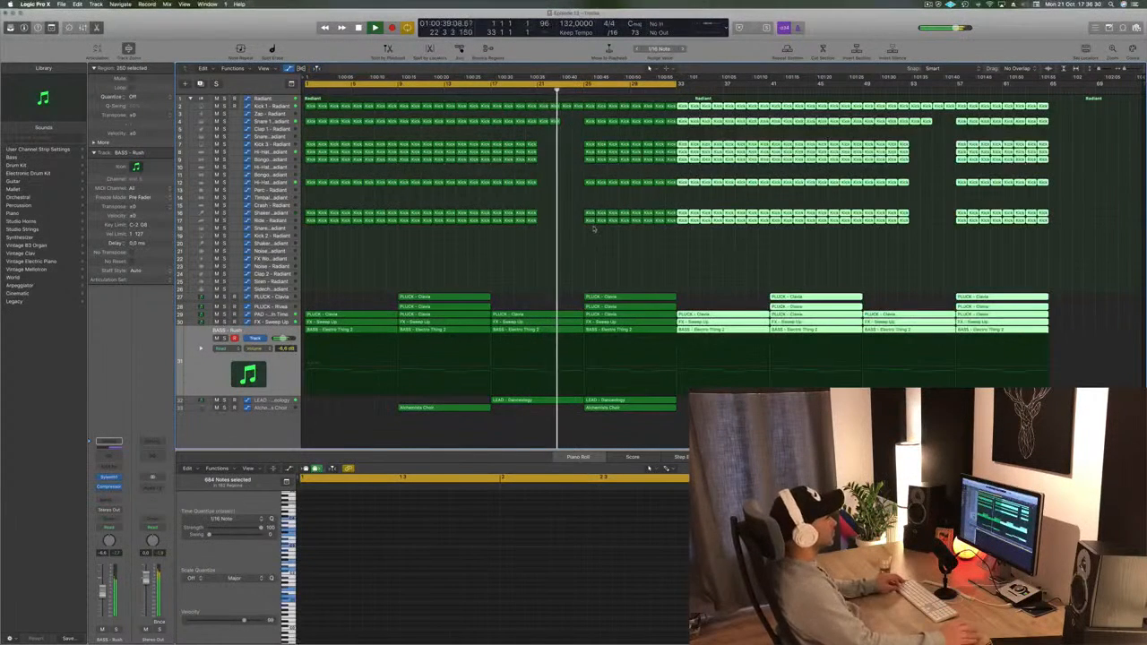
{"action": "left_click", "coordinate": [595, 264]}
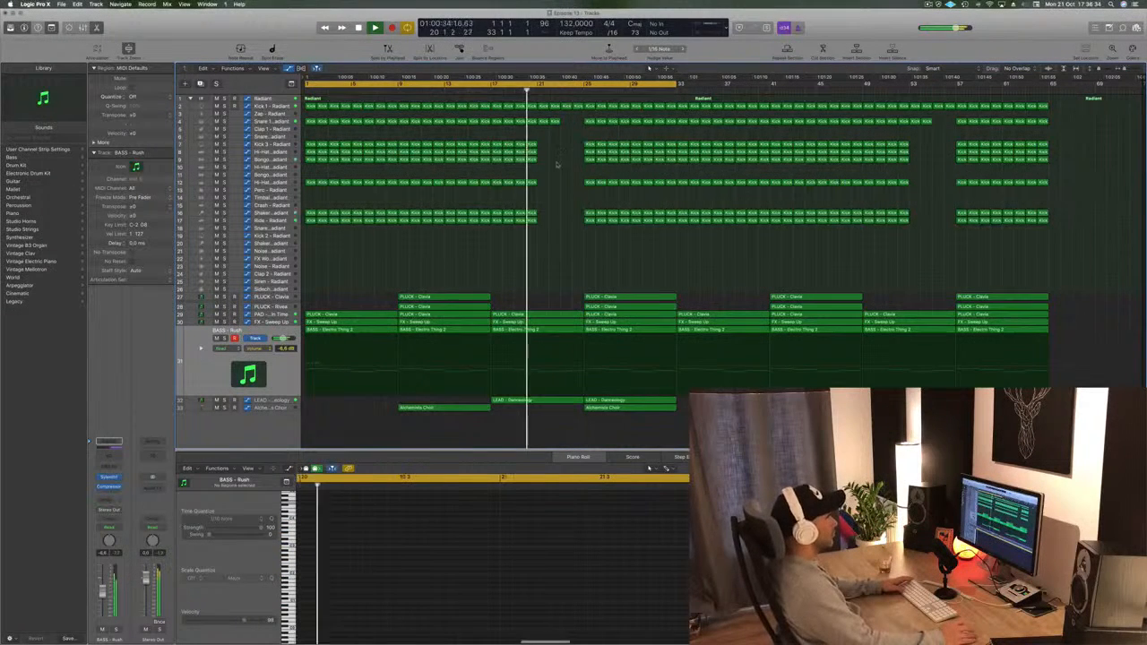
{"action": "left_click_drag", "start_coordinate": [573, 141], "coordinate": [651, 238]}
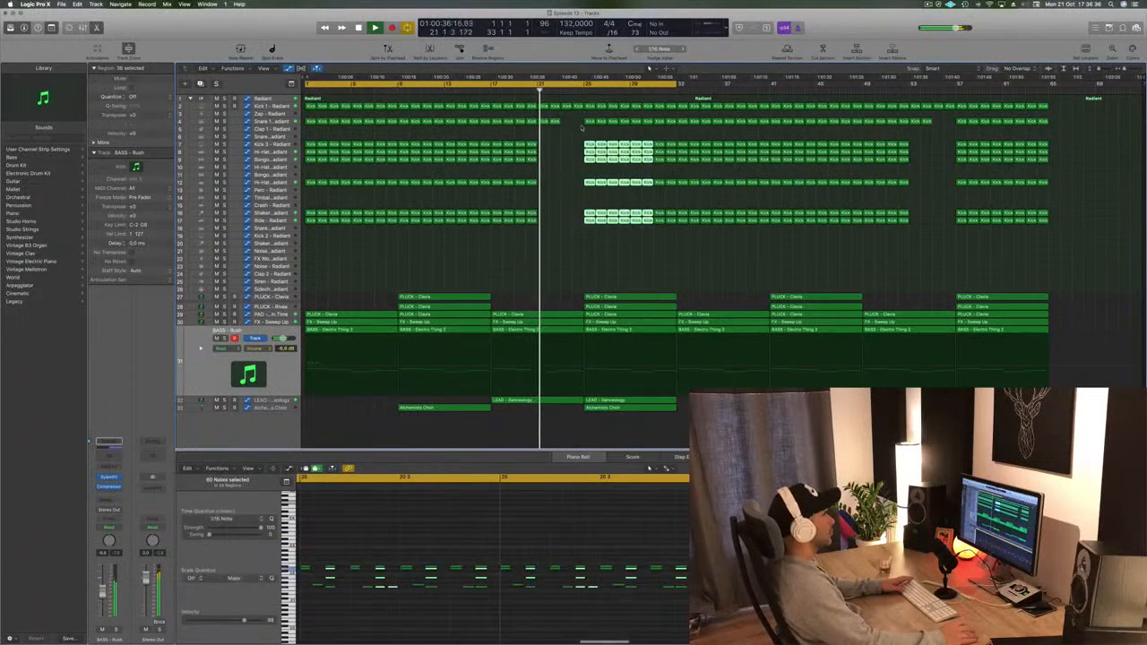
{"action": "left_click_drag", "start_coordinate": [578, 120], "coordinate": [676, 239]}
{"action": "key", "text": "BackSpace"}
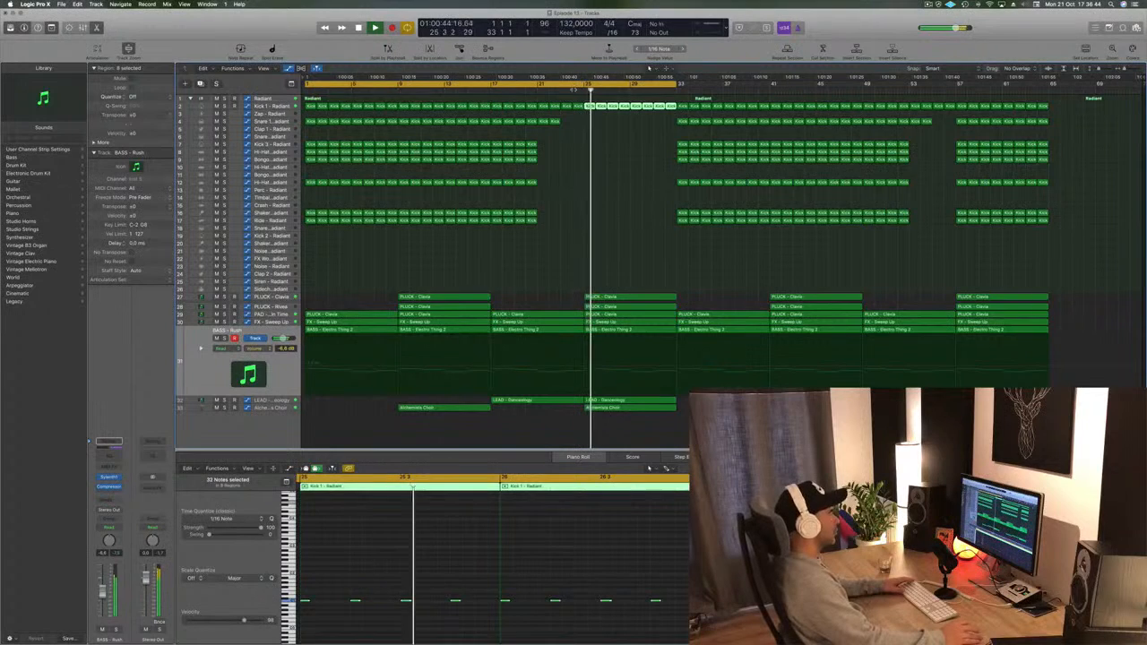
{"action": "left_click", "coordinate": [573, 89]}
{"action": "key", "text": "BackSpace"}
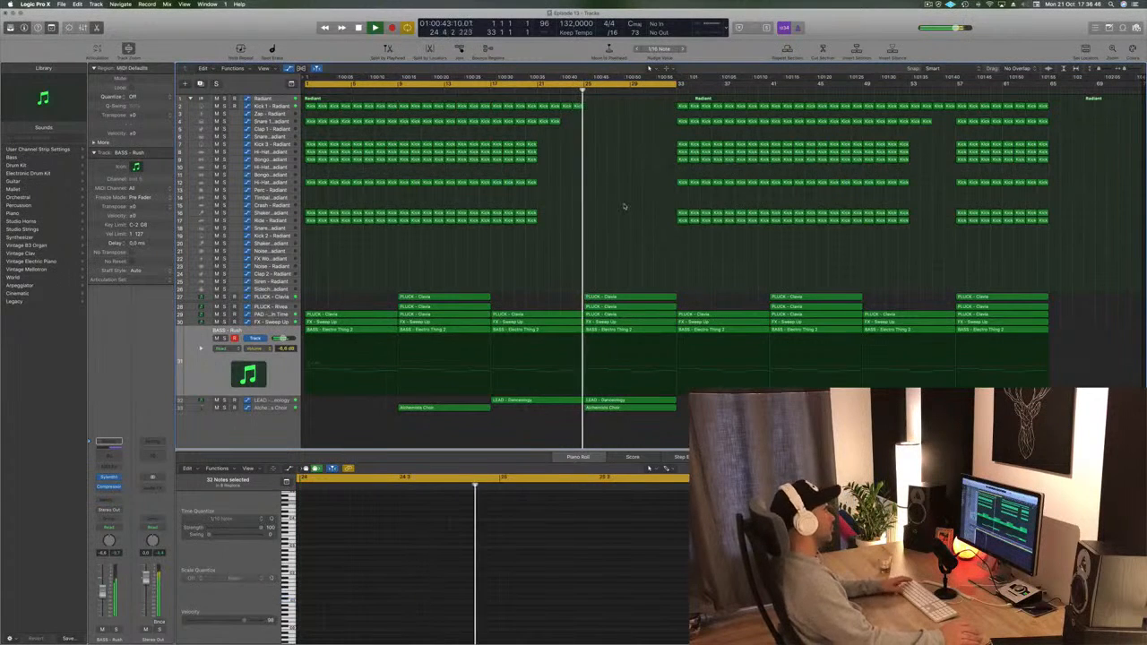
- Delete the PLUCK - Clavia regions on tracks 27 and 28, the LEAD - Dancesology region and the BASS - Electro Thing 2 region in bars 25–32
{"action": "left_click", "coordinate": [643, 296]}
{"action": "key", "text": "BackSpace"}
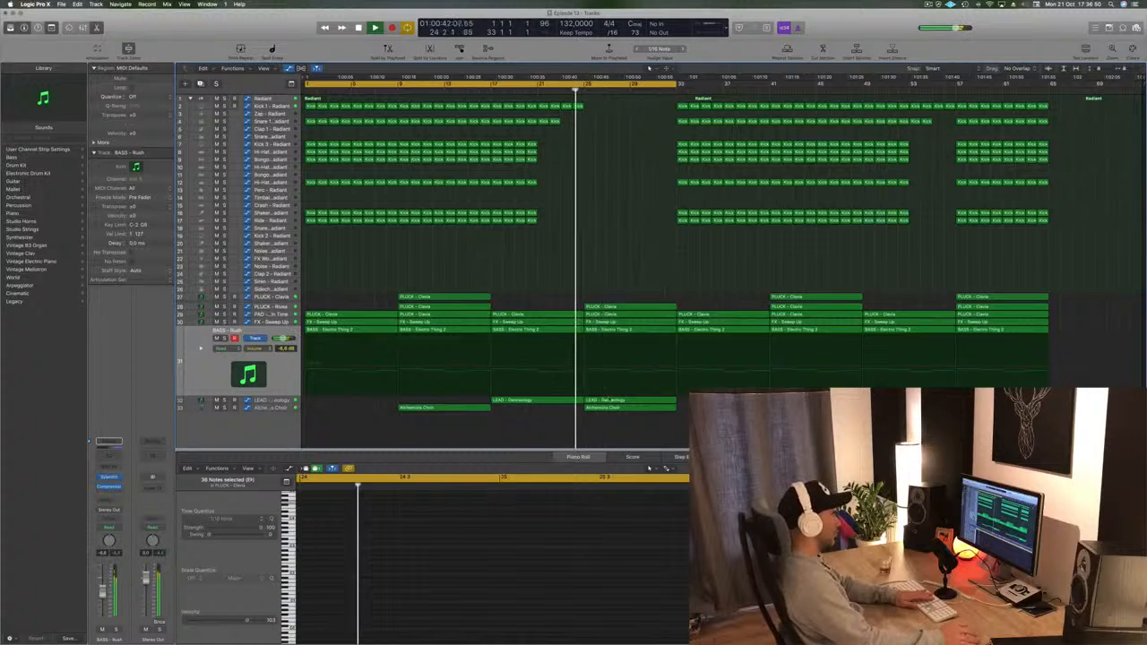
{"action": "left_click", "coordinate": [618, 408]}
{"action": "left_click", "coordinate": [627, 401]}
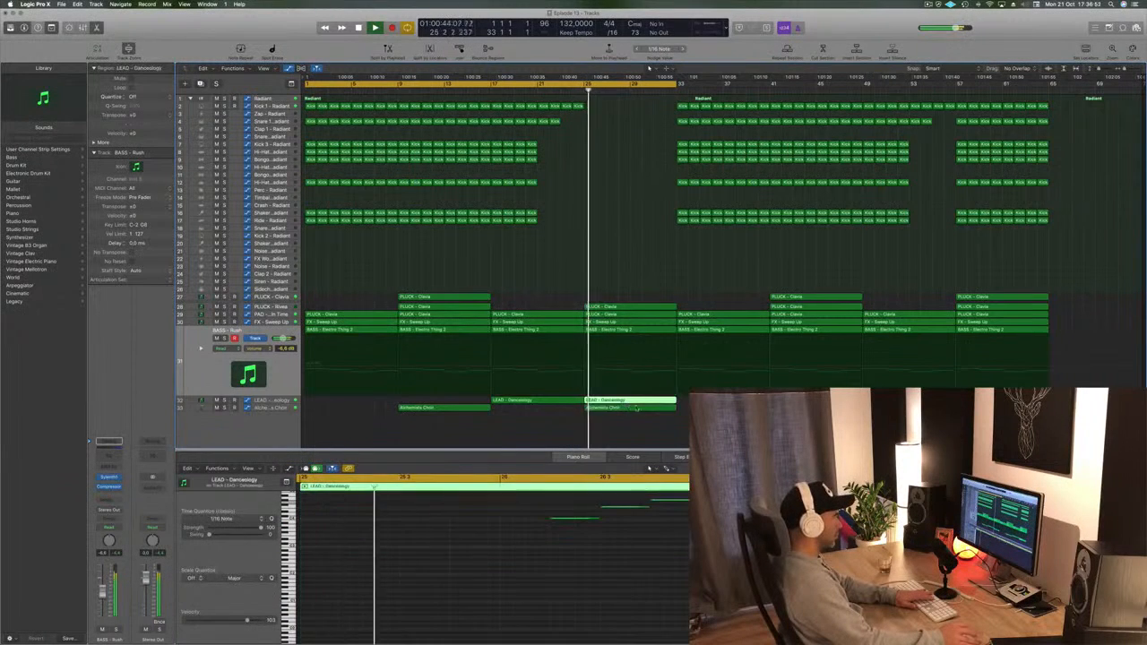
{"action": "key", "text": "BackSpace"}
{"action": "left_click", "coordinate": [649, 410]}
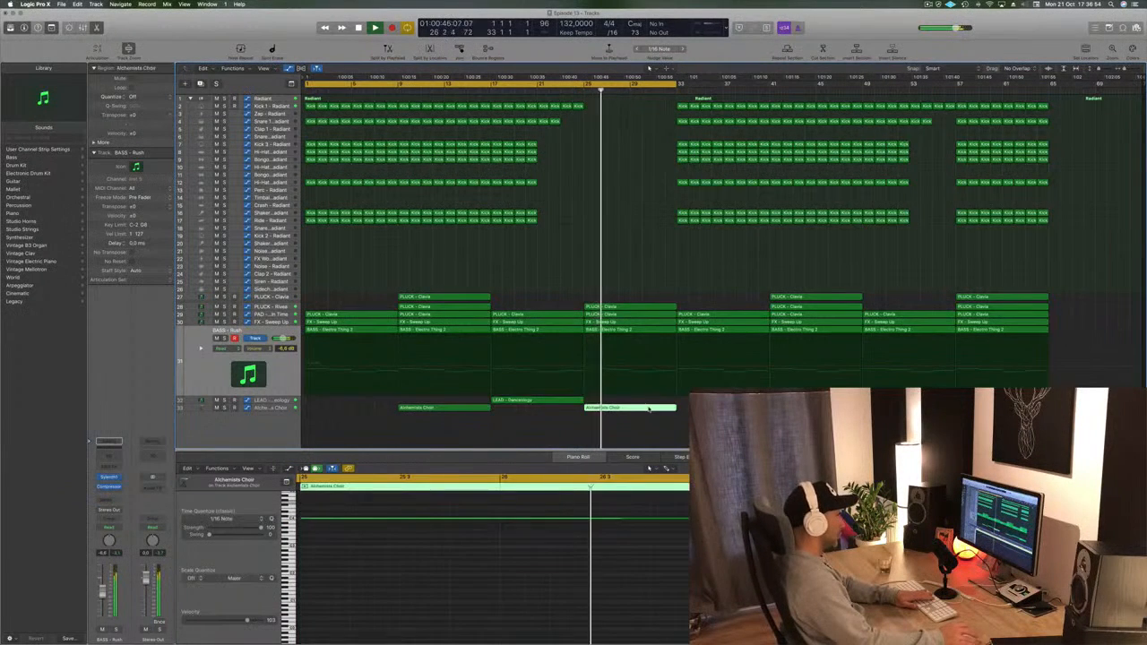
{"action": "left_click", "coordinate": [628, 330]}
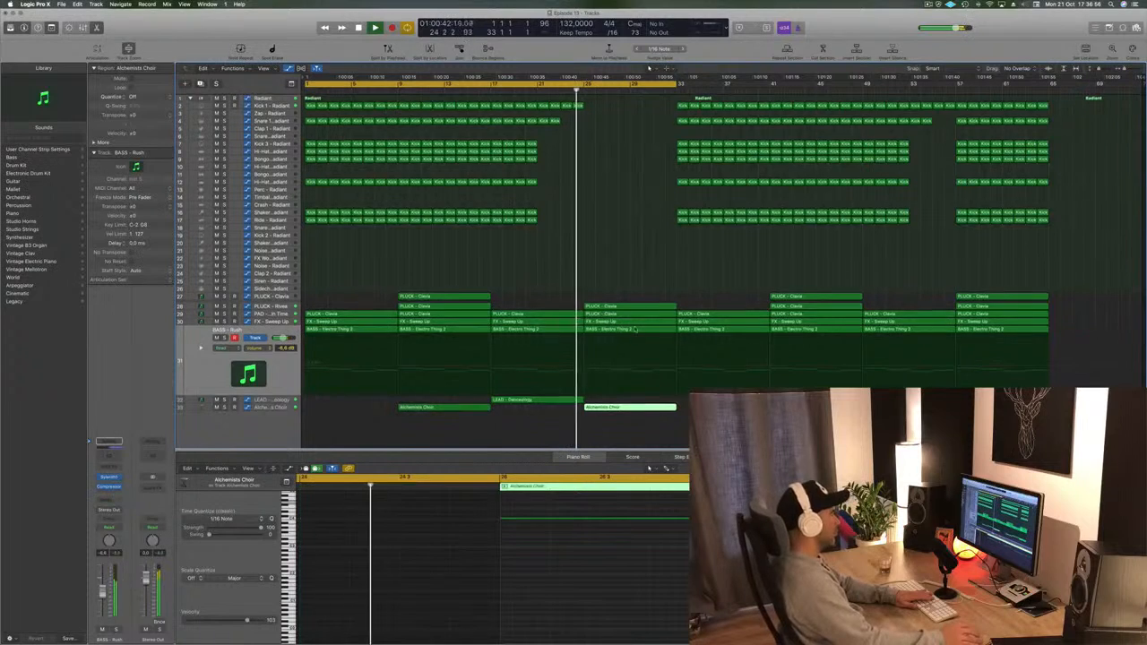
{"action": "key", "text": "BackSpace"}
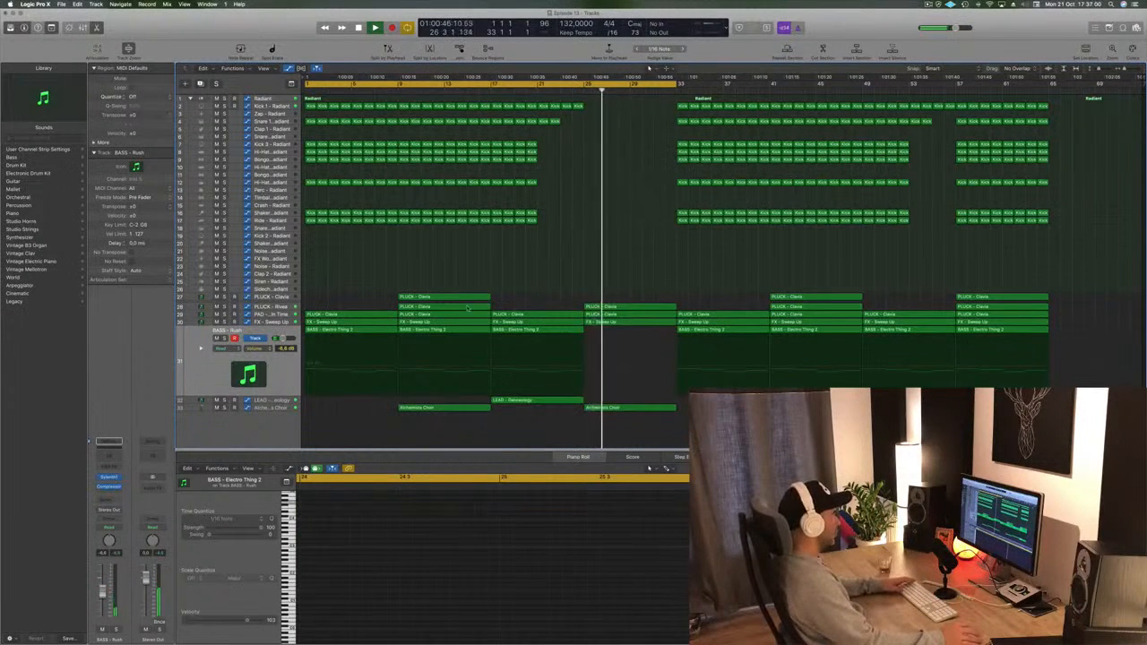
{"action": "left_click", "coordinate": [634, 309]}
{"action": "key", "text": "BackSpace"}
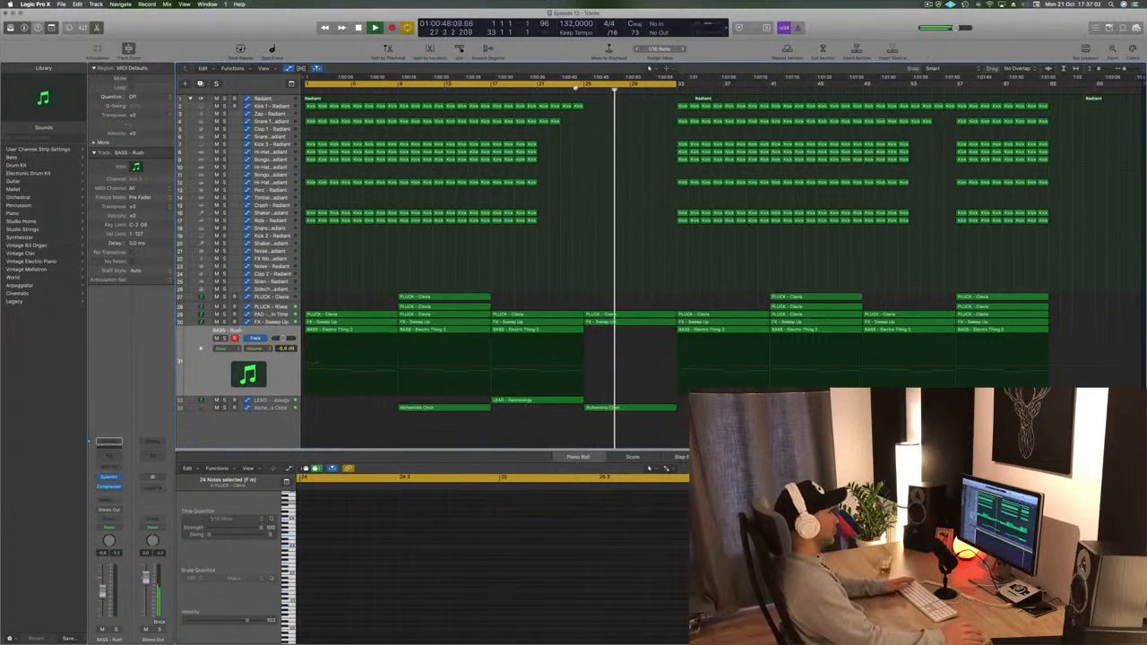
- Smooth the FX - Sweep Up automation around bar 29 and move track 27's PLUCK - Clavia region from bar 41 to bar 25
{"action": "left_click", "coordinate": [276, 323]}
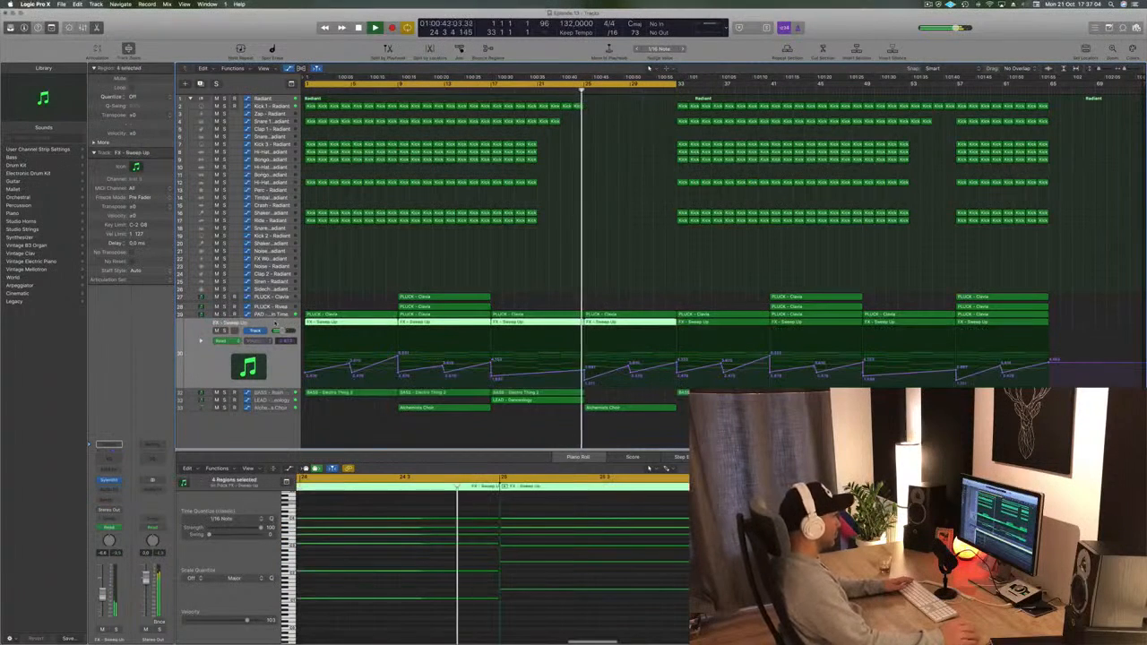
{"action": "left_click", "coordinate": [632, 374]}
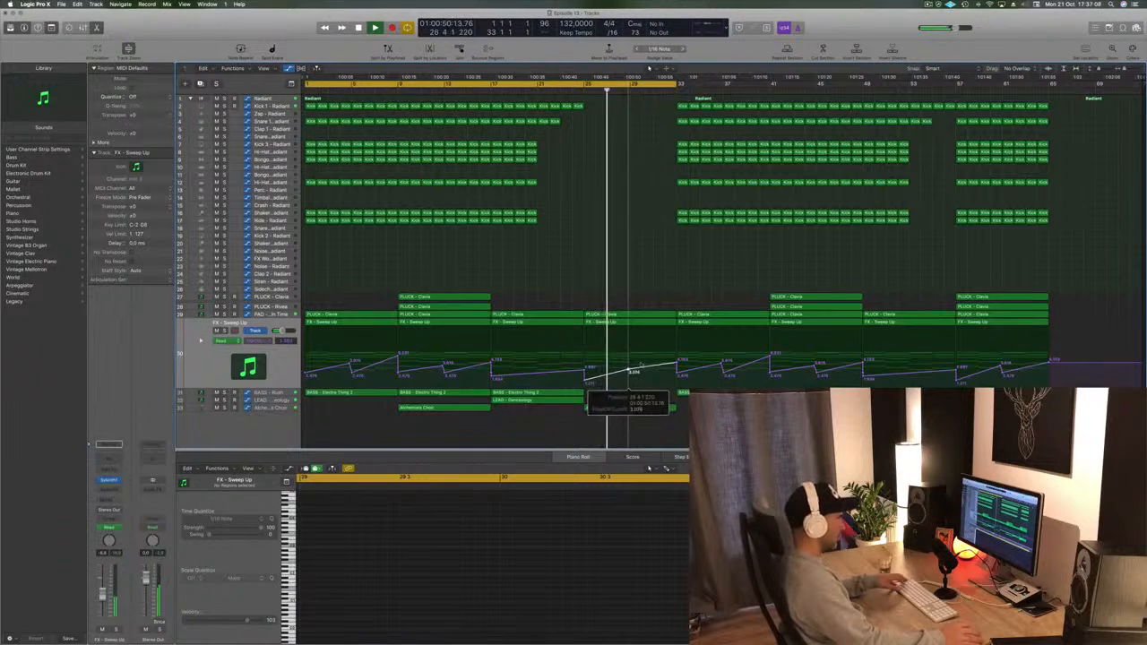
{"action": "left_click", "coordinate": [804, 297]}
{"action": "left_click_drag", "start_coordinate": [681, 299], "coordinate": [623, 297]}
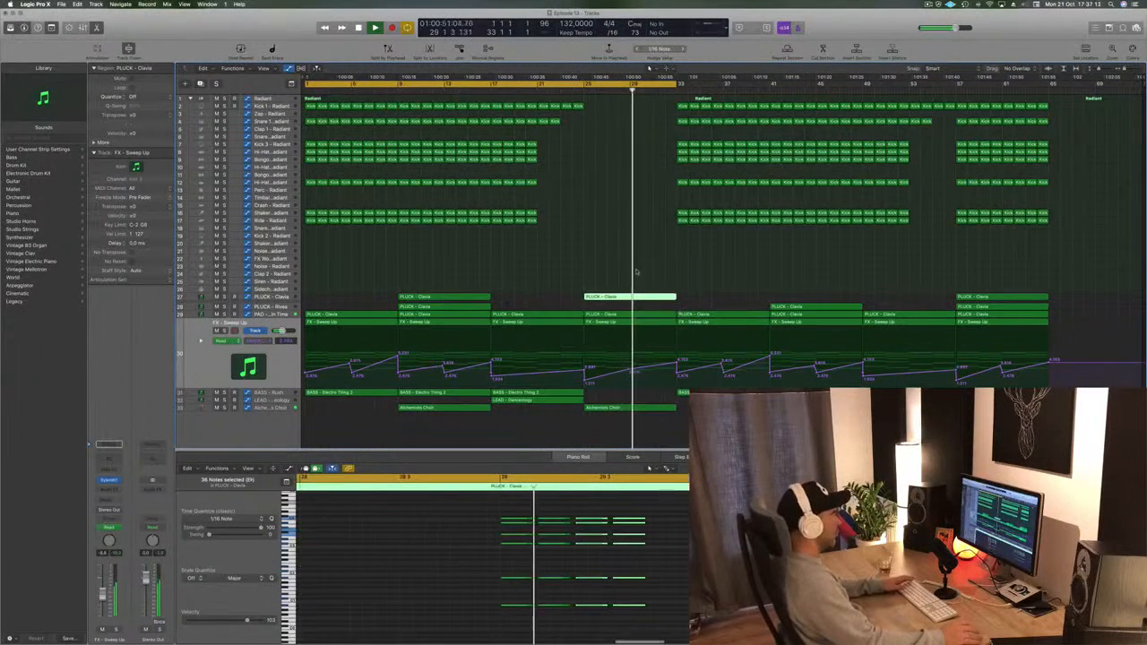
- Save the project while replaying from around bar 24 and remove the leftover FX - Sweep Up automation point near bar 29
{"action": "left_click", "coordinate": [574, 88]}
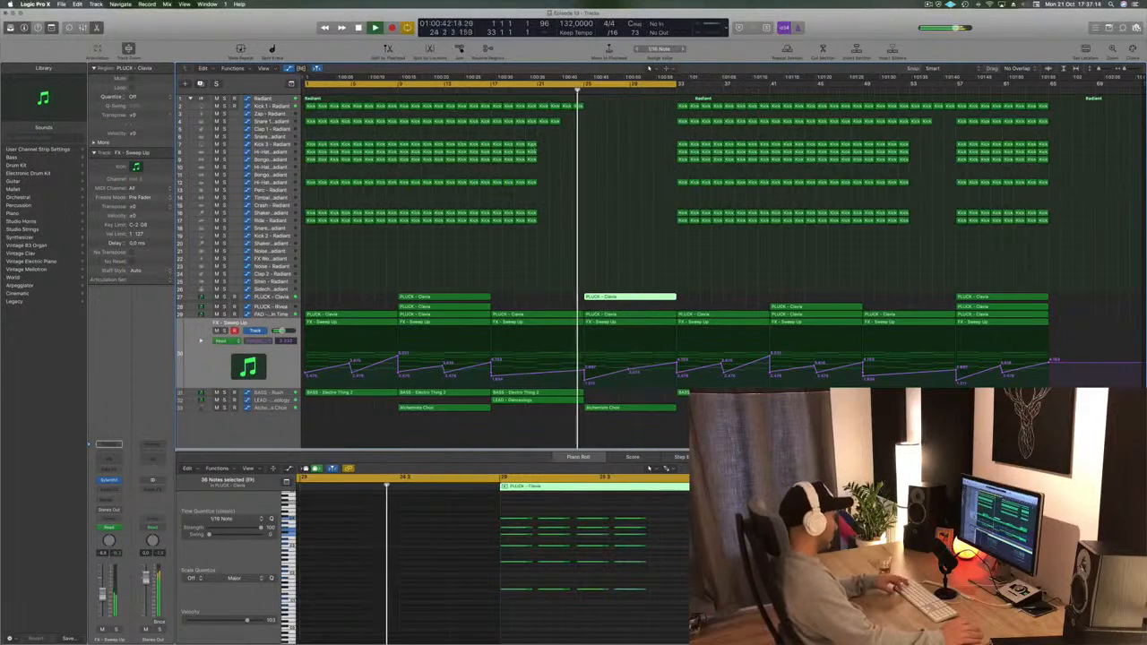
{"action": "key", "text": "super+s"}
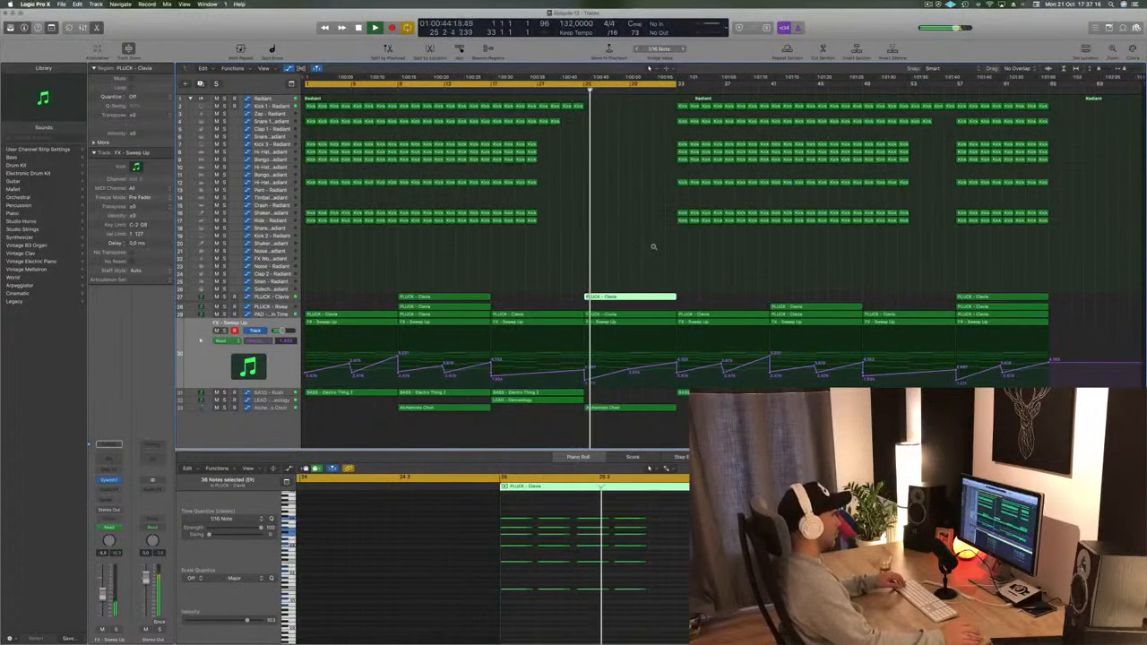
{"action": "left_click", "coordinate": [630, 370]}
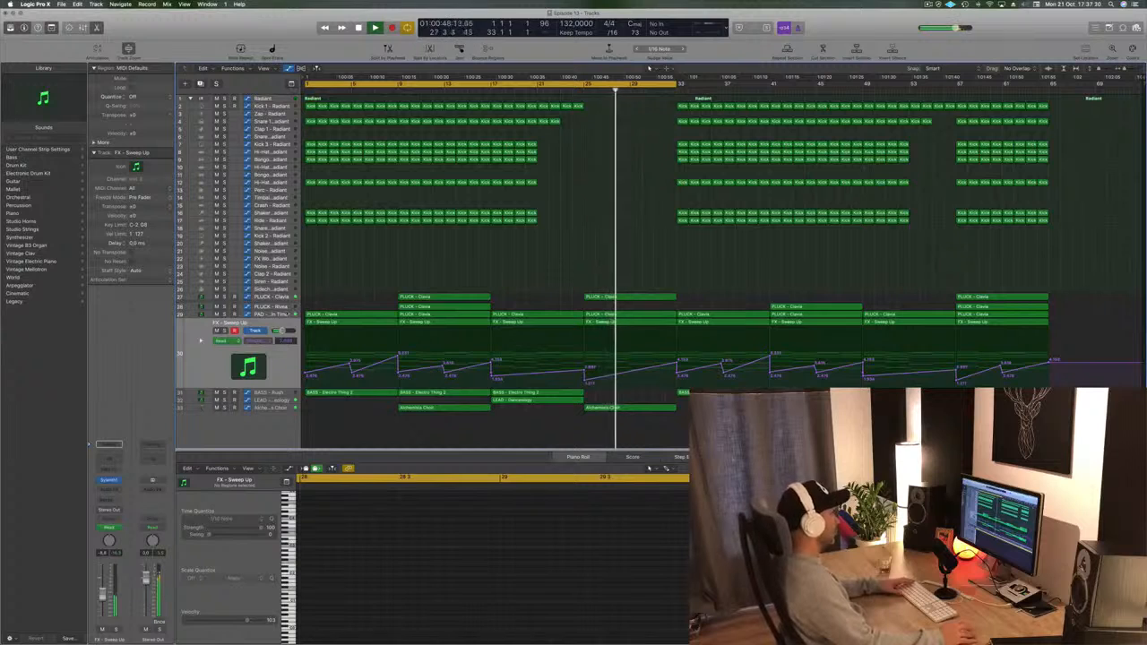
{"action": "left_click", "coordinate": [287, 315]}
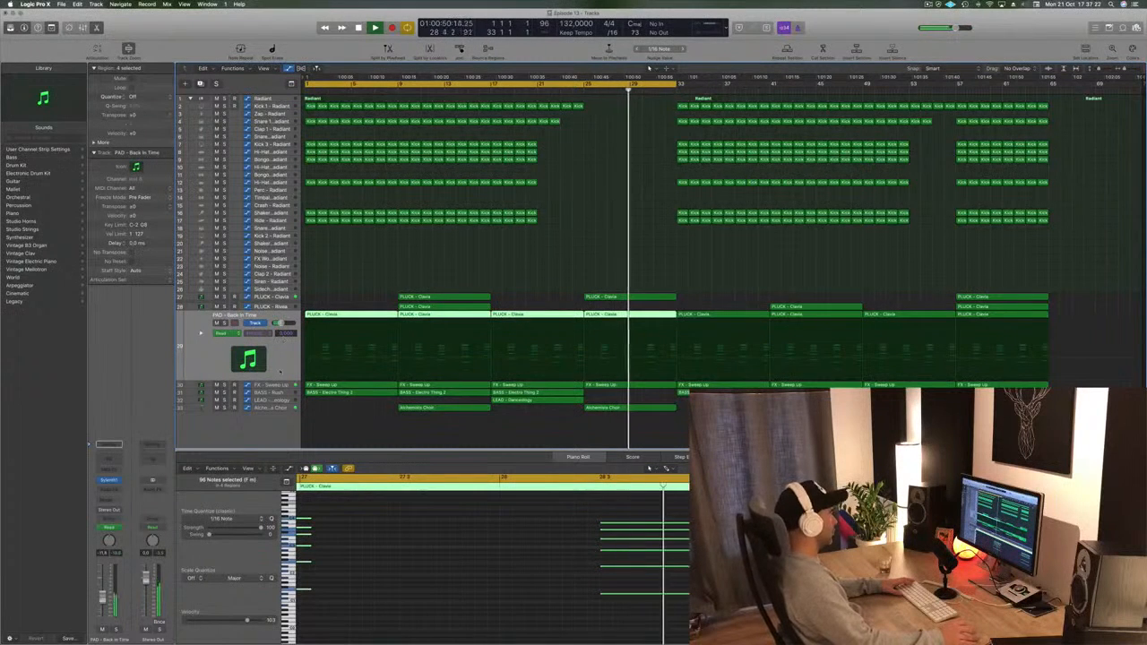
{"action": "left_click", "coordinate": [282, 385]}
- Delete all drum and percussion regions on tracks 2 to 17 in bars 33–40
{"action": "left_click_drag", "start_coordinate": [667, 101], "coordinate": [717, 229]}
{"action": "key", "text": "Delete"}
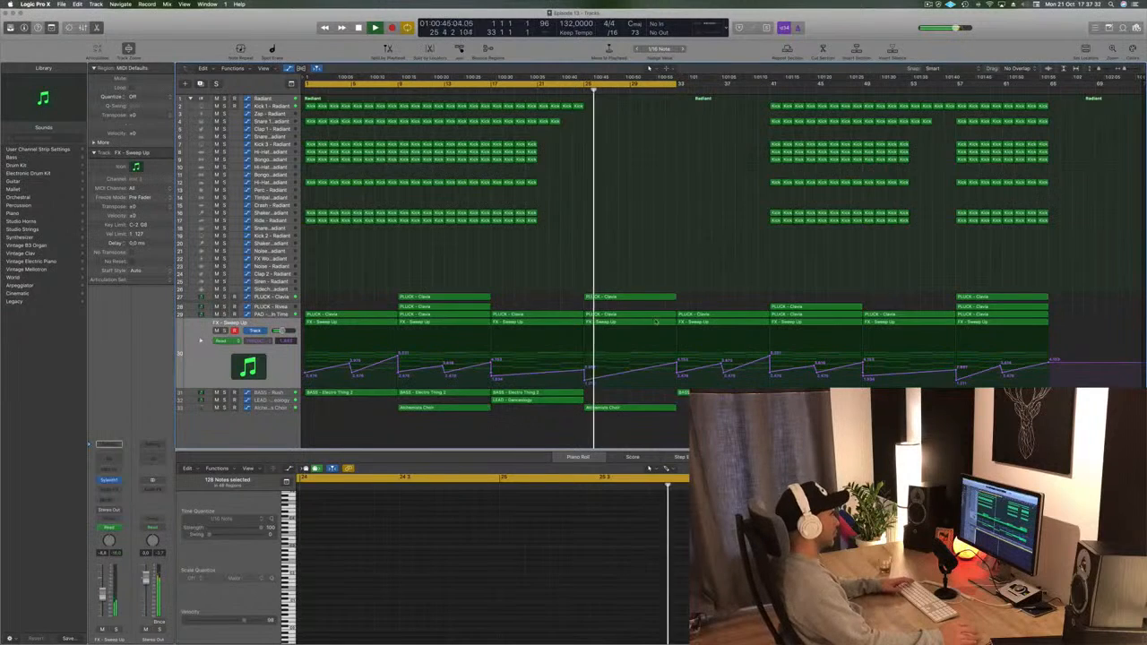
{"action": "left_click", "coordinate": [255, 315]}
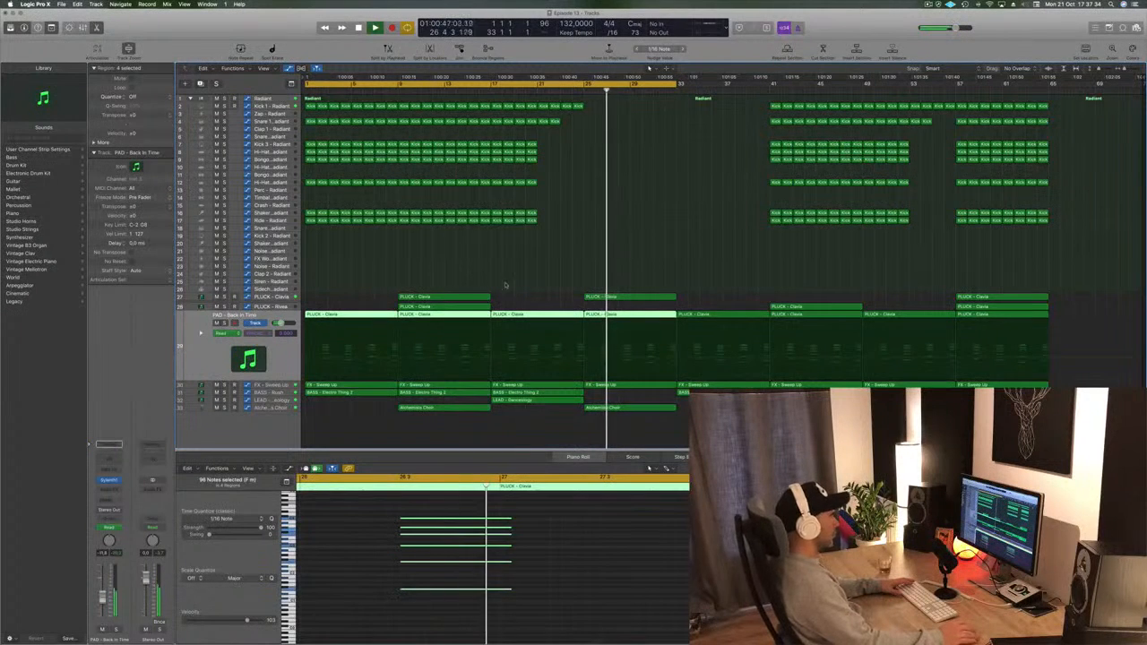
- Duplicate the FX - Sweep Up track with its settings and copy its region at bar 25 onto the new track
{"action": "left_click", "coordinate": [284, 386]}
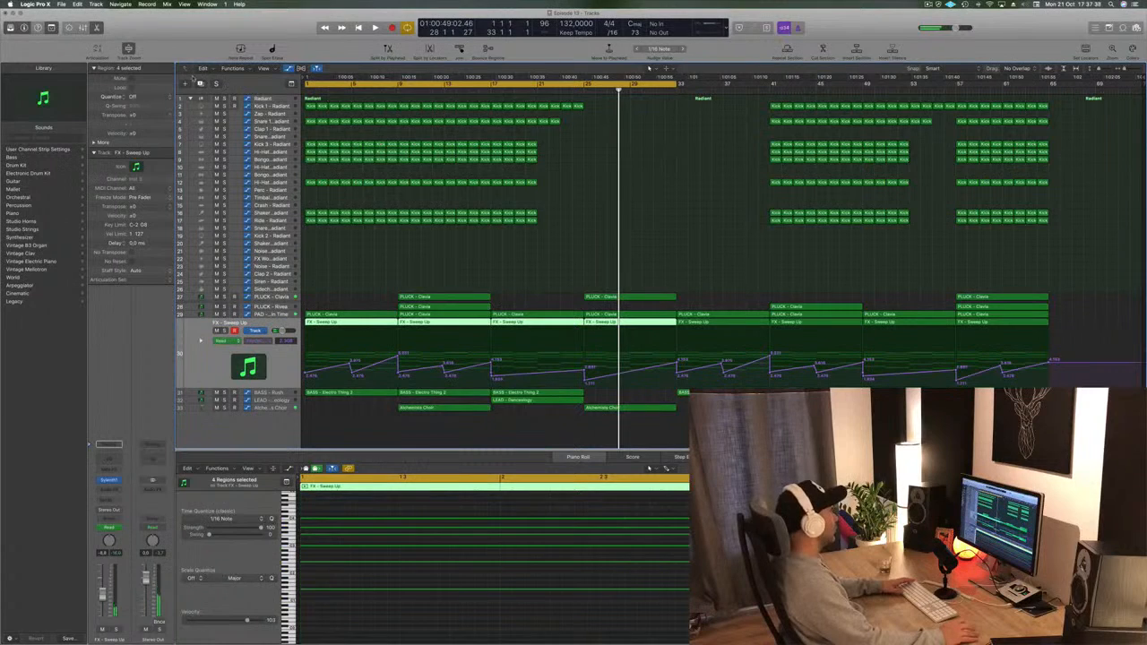
{"action": "key", "text": "super+d"}
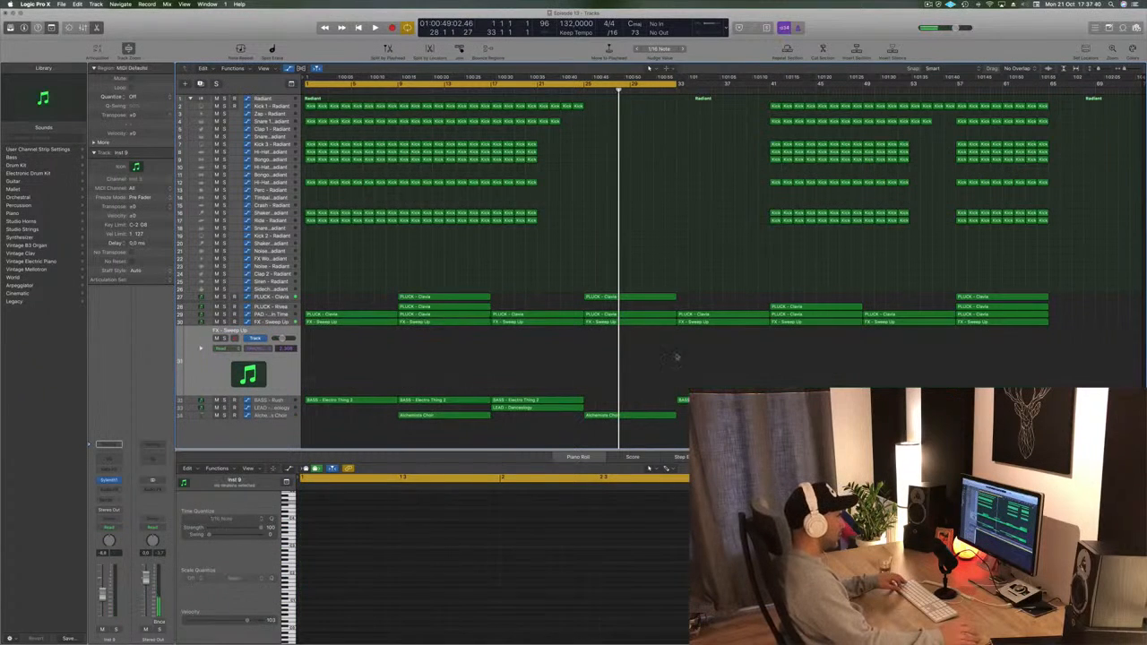
{"action": "left_click", "coordinate": [641, 325]}
{"action": "left_click_drag", "start_coordinate": [639, 330], "coordinate": [638, 335]}
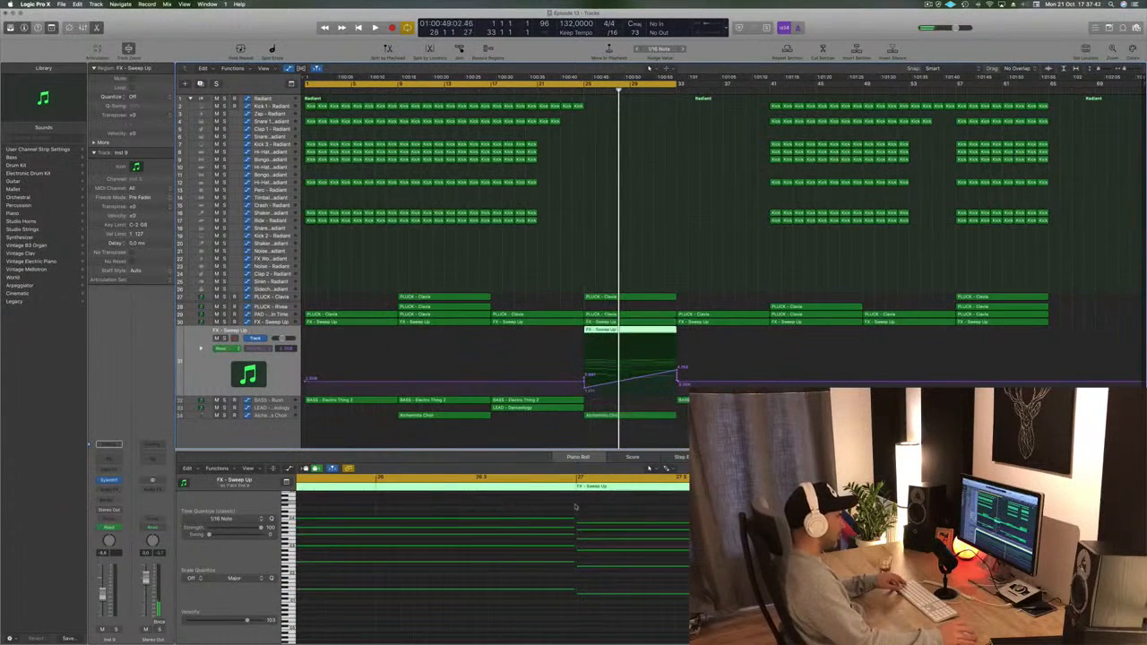
- Reduce the copied FX - Sweep Up region to its lowest line of notes and delete the duplicated track's automation
{"action": "left_click_drag", "start_coordinate": [789, 504], "coordinate": [735, 569]}
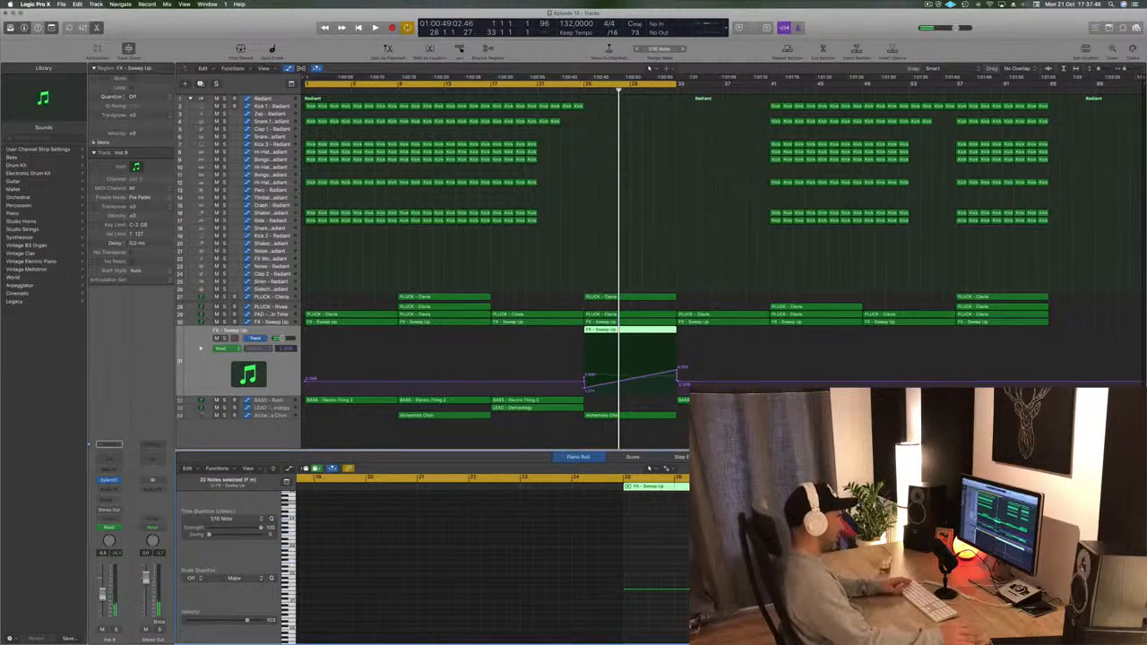
{"action": "key", "text": "ctrl+super+BackSpace"}
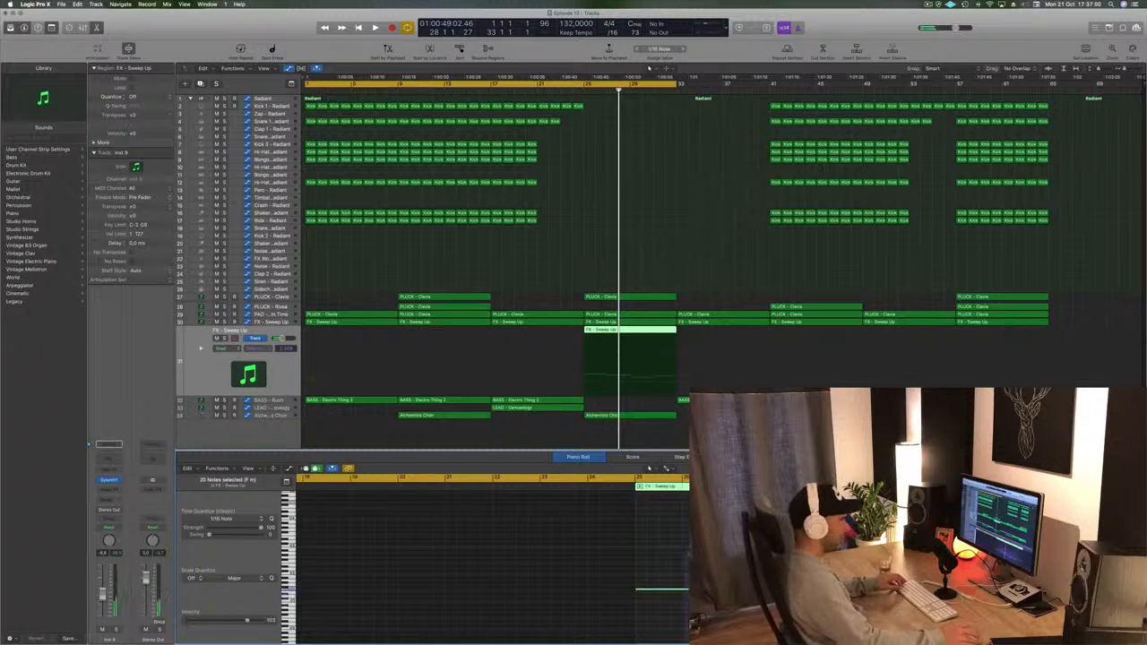
{"action": "key", "text": "super+a"}
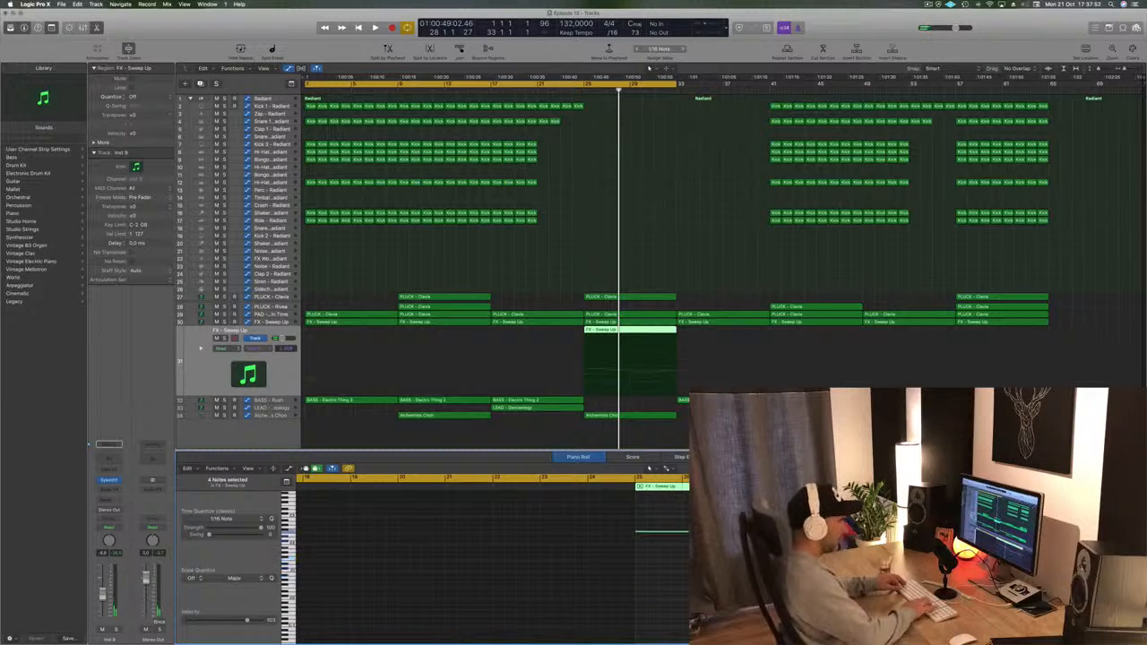
- Shorten the cycle range to bars 25–32 and play it back
{"action": "key", "text": "Return"}
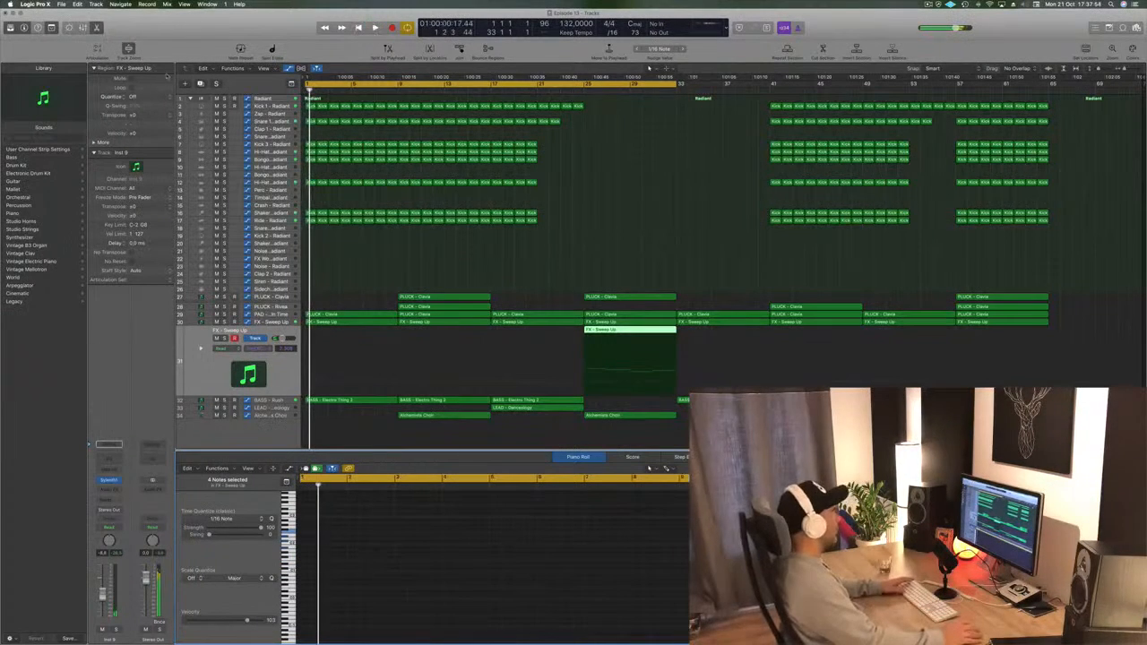
{"action": "left_click_drag", "start_coordinate": [309, 83], "coordinate": [587, 94]}
{"action": "key", "text": "space"}
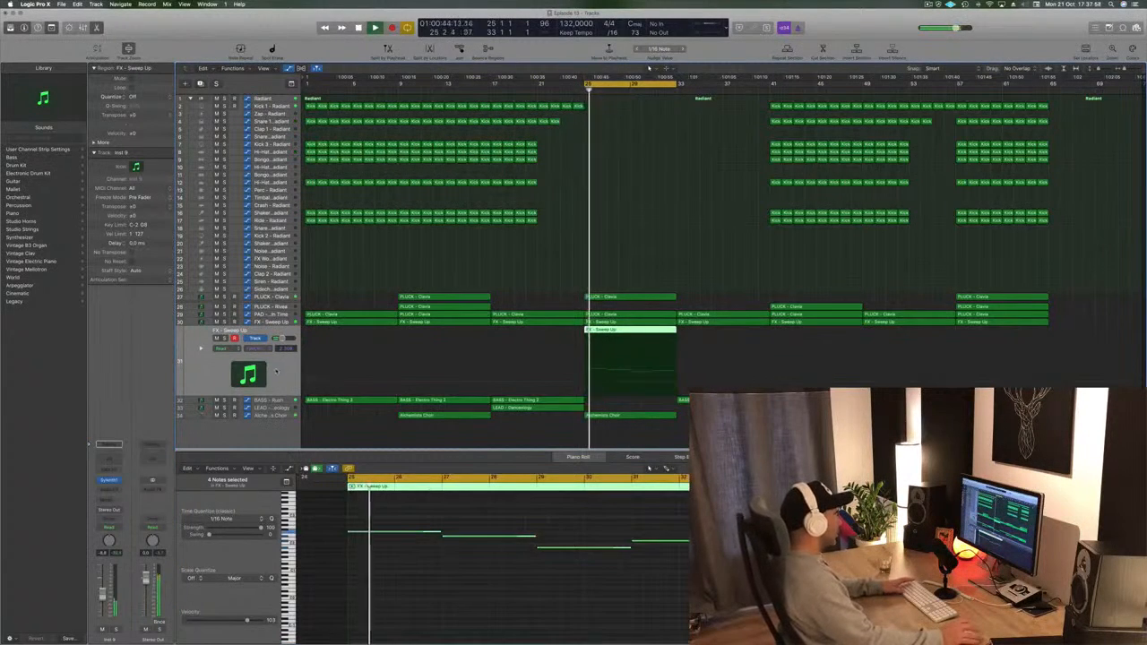
- Load the BASS - Bass Pad preset in the duplicated track's Sylenth1 instrument while auditioning sounds, and close the plug-in window
{"action": "left_click", "coordinate": [109, 481]}
{"action": "key", "text": "space"}
{"action": "key", "text": "space"}
{"action": "left_click_drag", "start_coordinate": [201, 24], "coordinate": [751, 196]}
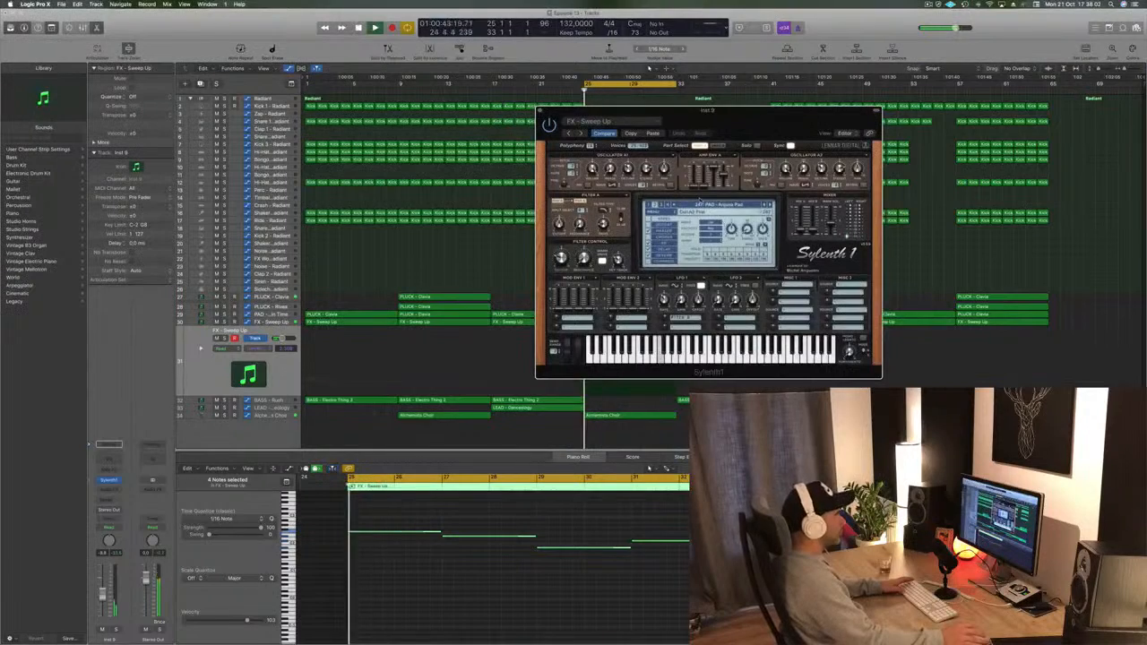
{"action": "left_click", "coordinate": [731, 204]}
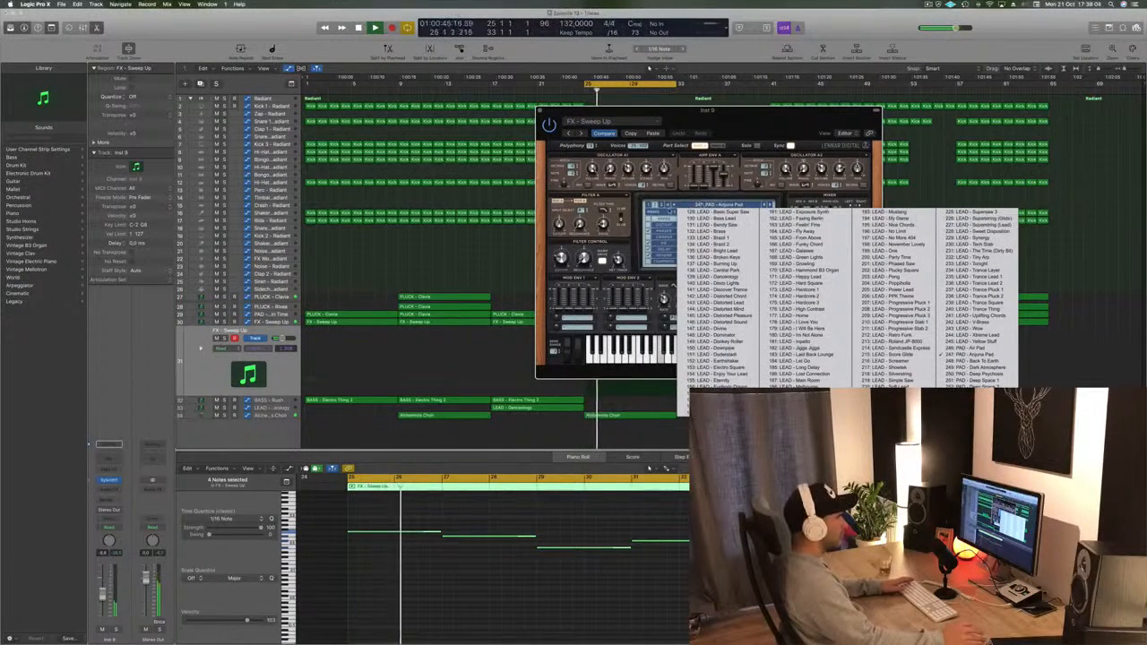
{"action": "left_click", "coordinate": [731, 204]}
{"action": "left_click", "coordinate": [730, 204]}
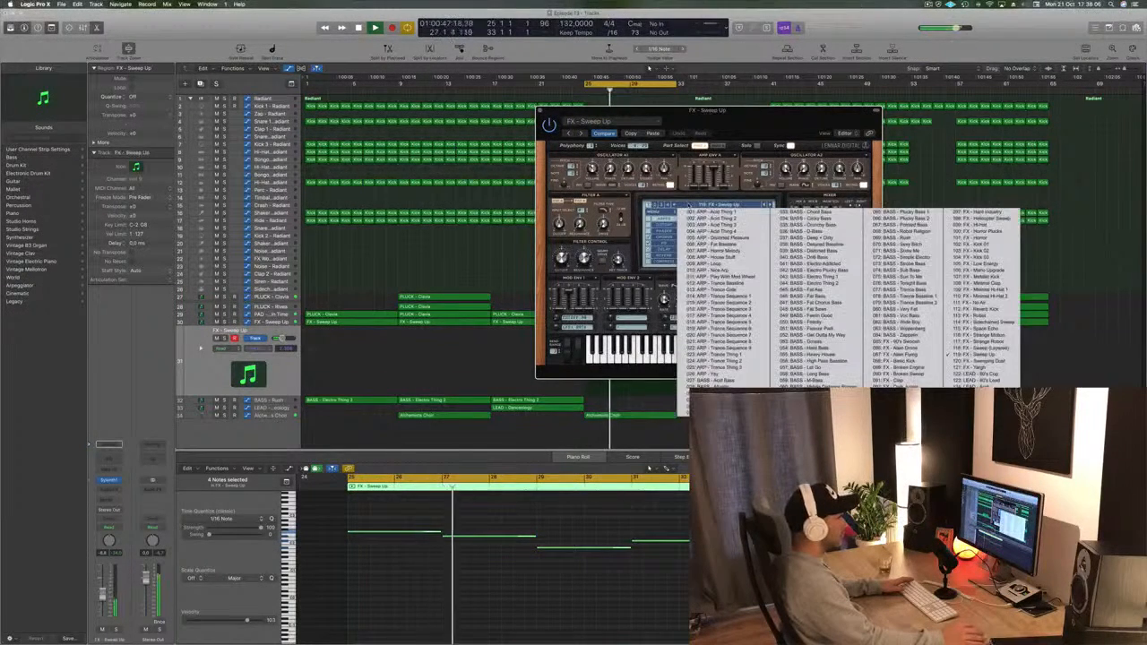
{"action": "left_click", "coordinate": [717, 381]}
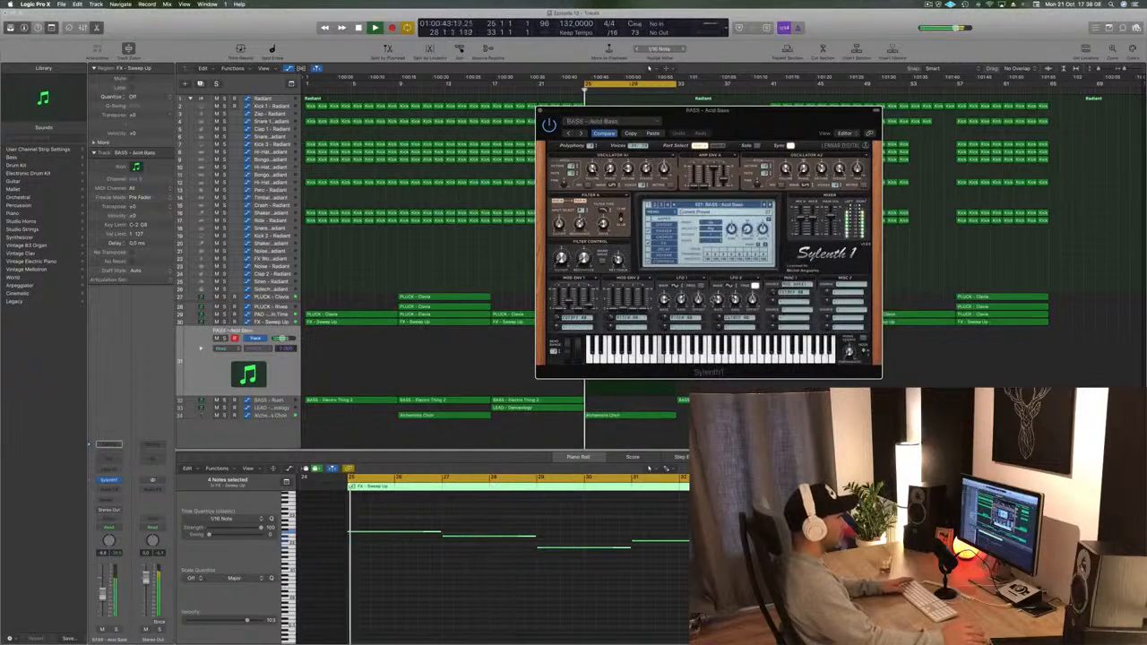
{"action": "left_click", "coordinate": [769, 206]}
{"action": "key", "text": "space"}
{"action": "key", "text": "space"}
{"action": "left_click", "coordinate": [769, 205]}
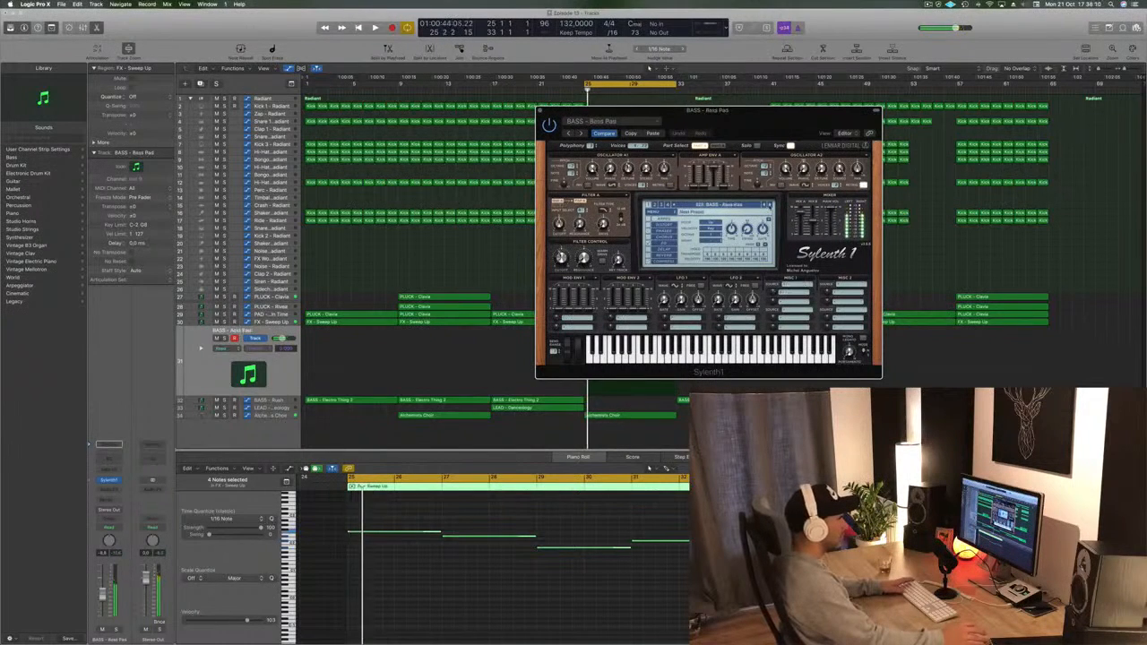
{"action": "left_click_drag", "start_coordinate": [768, 135], "coordinate": [893, 142]}
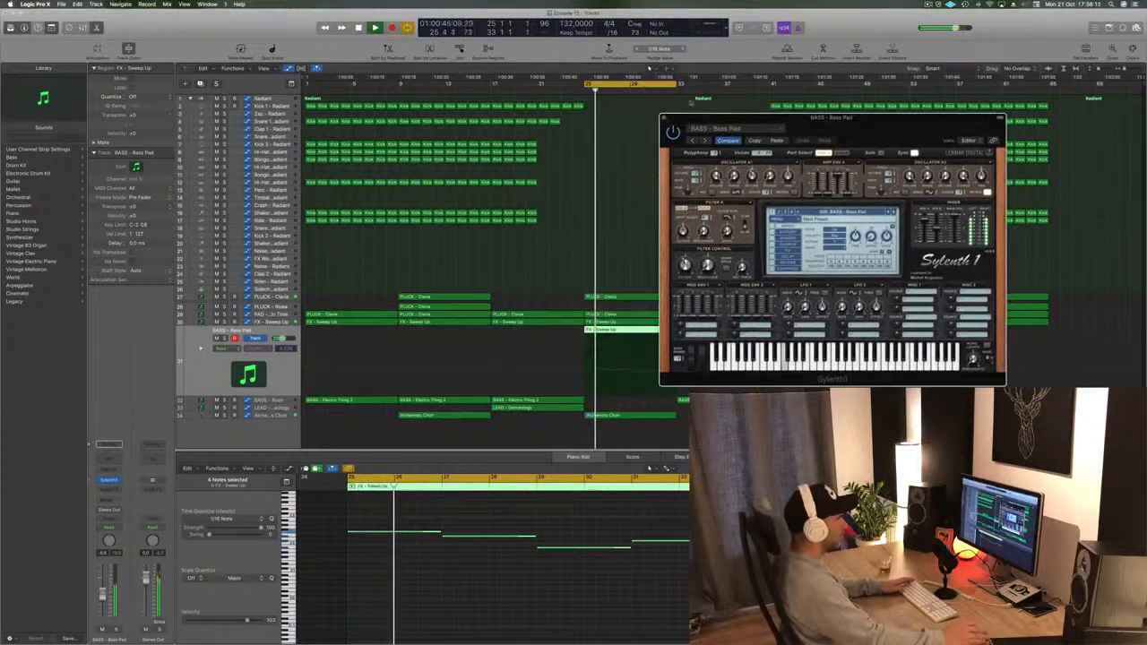
{"action": "key", "text": "super+w"}
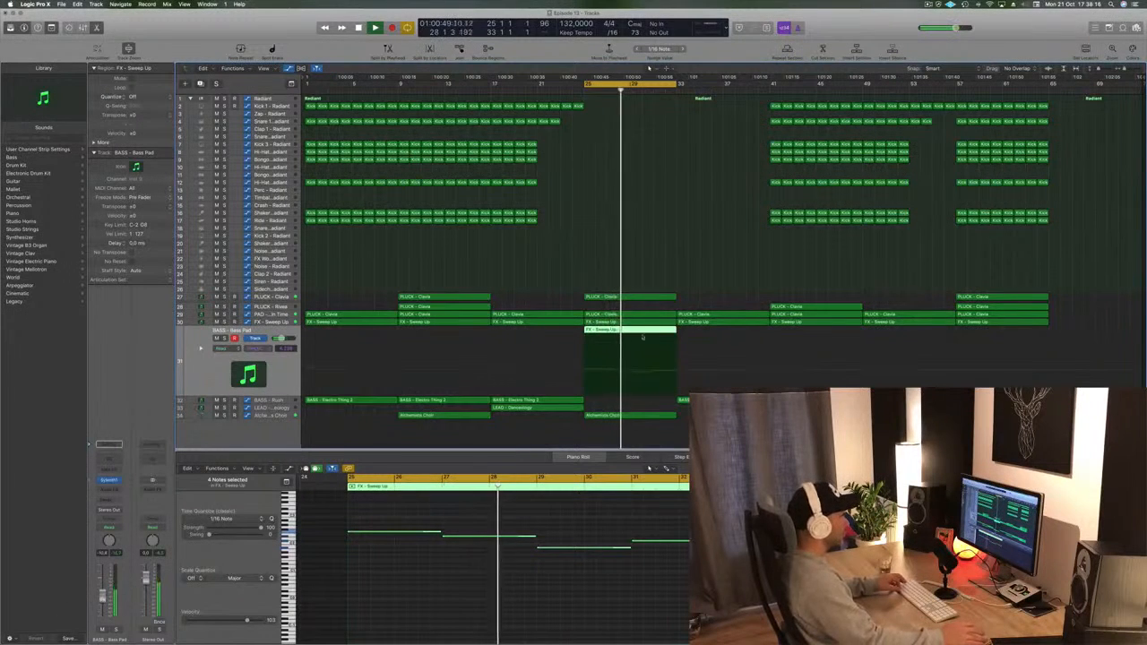
- Fill bars 33–40 with copies of the bass pad and PLUCK - Clavia regions, extending the cycle range to bar 41
{"action": "left_click_drag", "start_coordinate": [642, 339], "coordinate": [735, 339]}
{"action": "left_click_drag", "start_coordinate": [676, 84], "coordinate": [769, 85]}
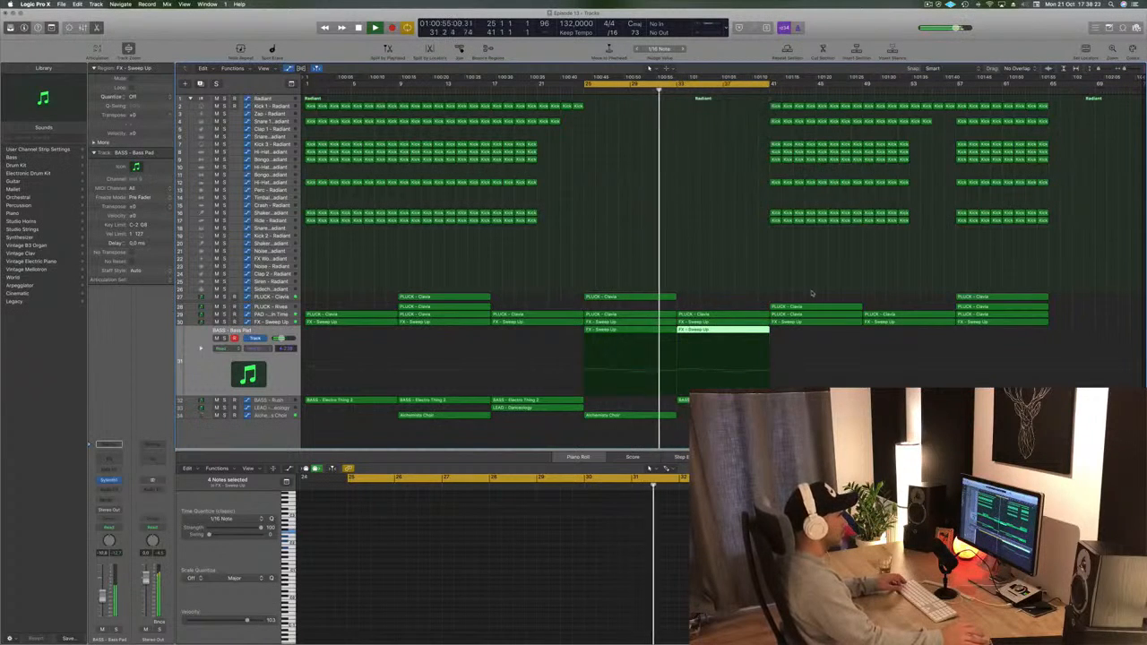
{"action": "left_click_drag", "start_coordinate": [811, 308], "coordinate": [748, 302]}
- Delete the BASS - Electro Thing 2 region at bar 33, copy the Alchemists Choir region from bar 25 to bar 33 and select its track
{"action": "left_click", "coordinate": [703, 401]}
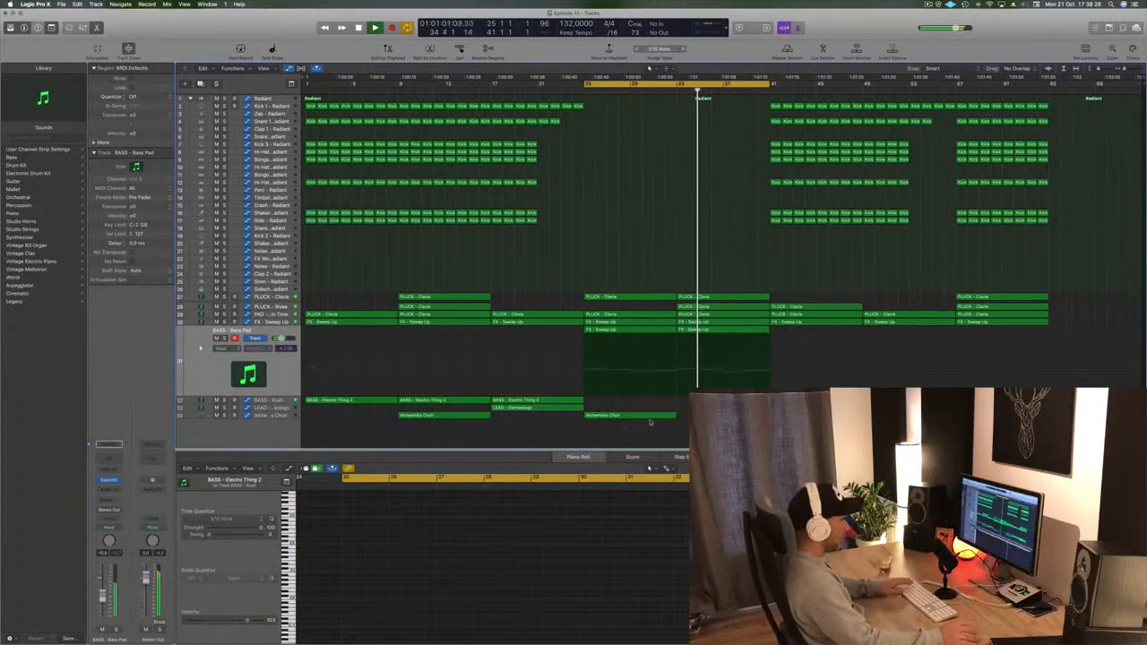
{"action": "left_click", "coordinate": [616, 417]}
{"action": "left_click_drag", "start_coordinate": [627, 422], "coordinate": [728, 421]}
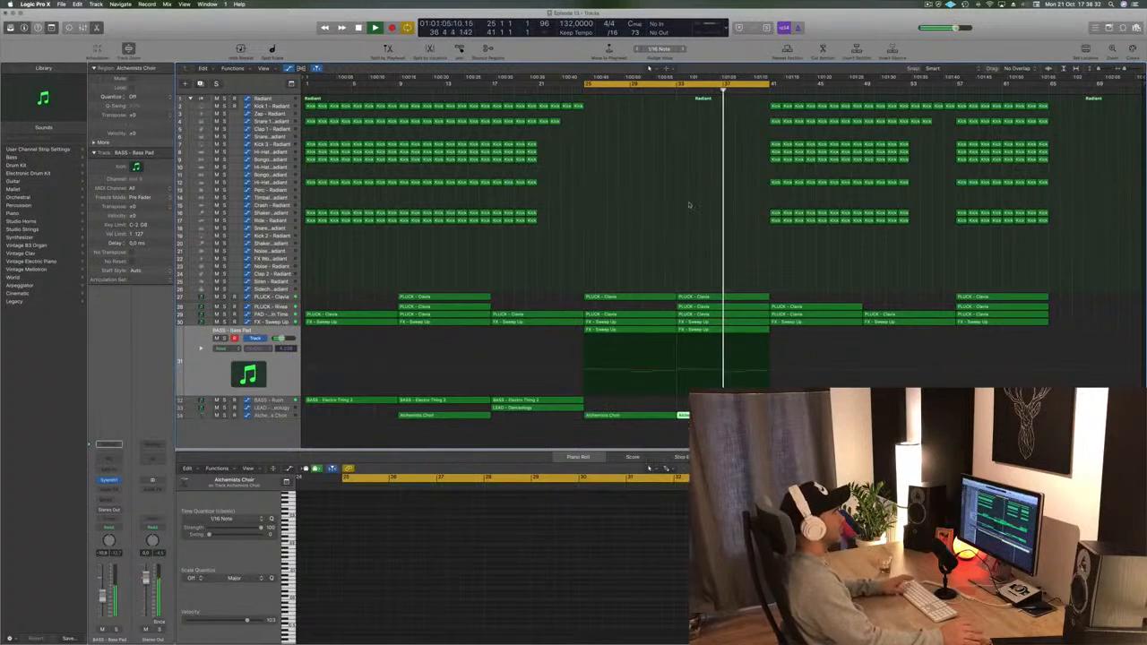
{"action": "left_click", "coordinate": [636, 218]}
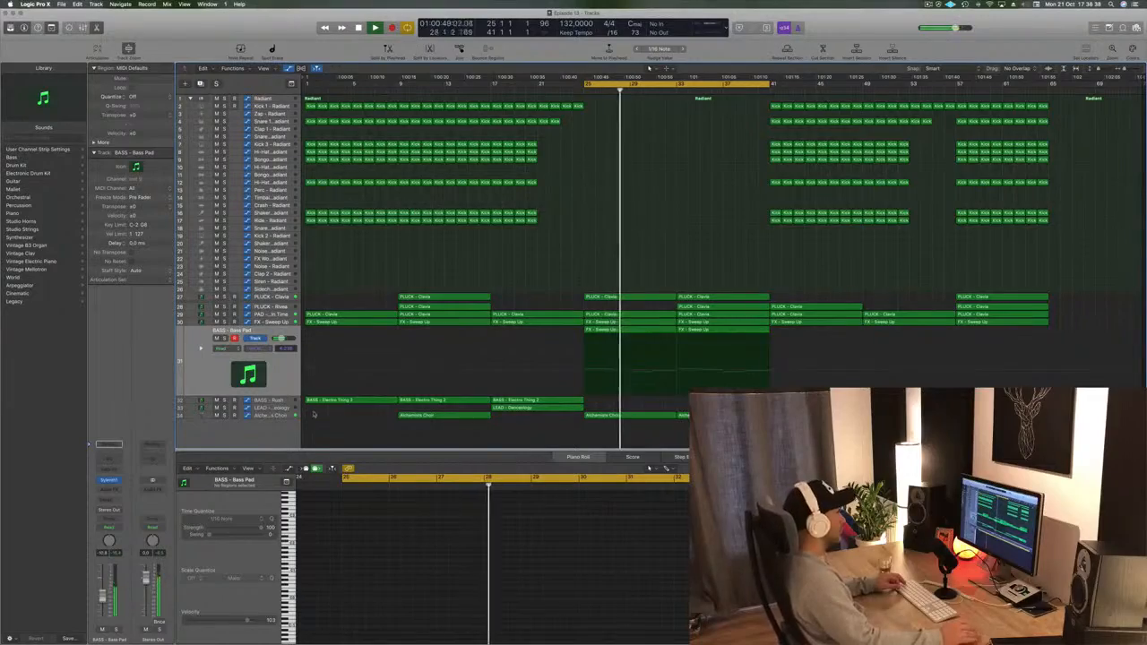
{"action": "left_click", "coordinate": [269, 416]}
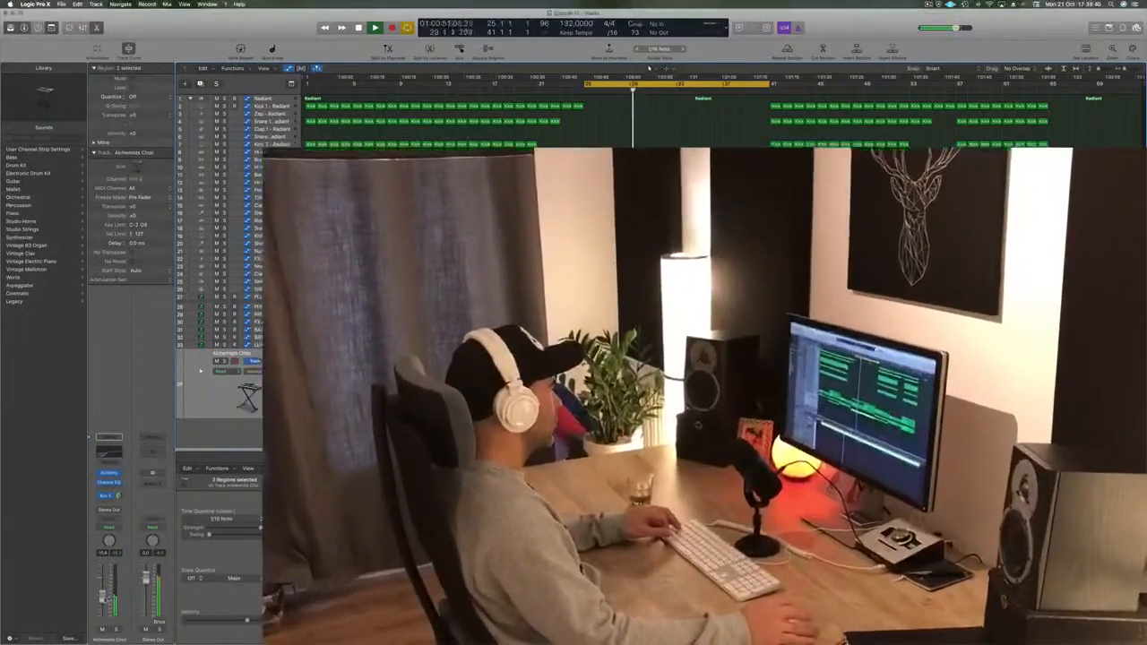